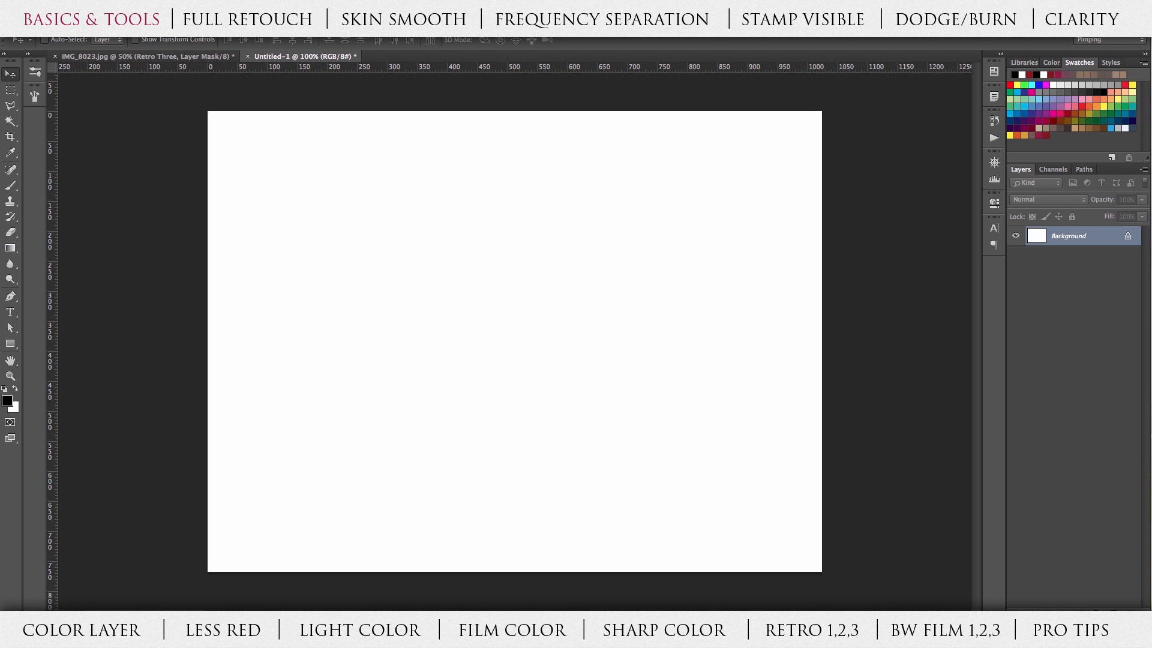
# Step: Minimize Photoshop to the desktop and load the .atn actions file into Photoshop by opening it
pyautogui.press('super+m')
pyautogui.click(992, 131)
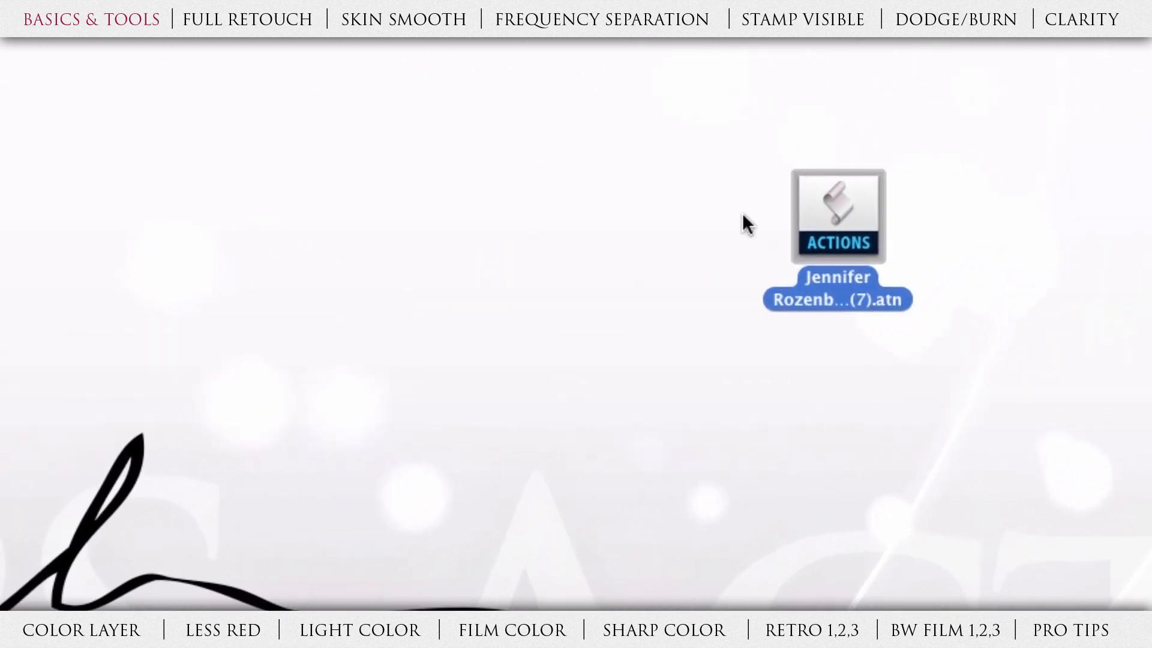
pyautogui.click(542, 226)
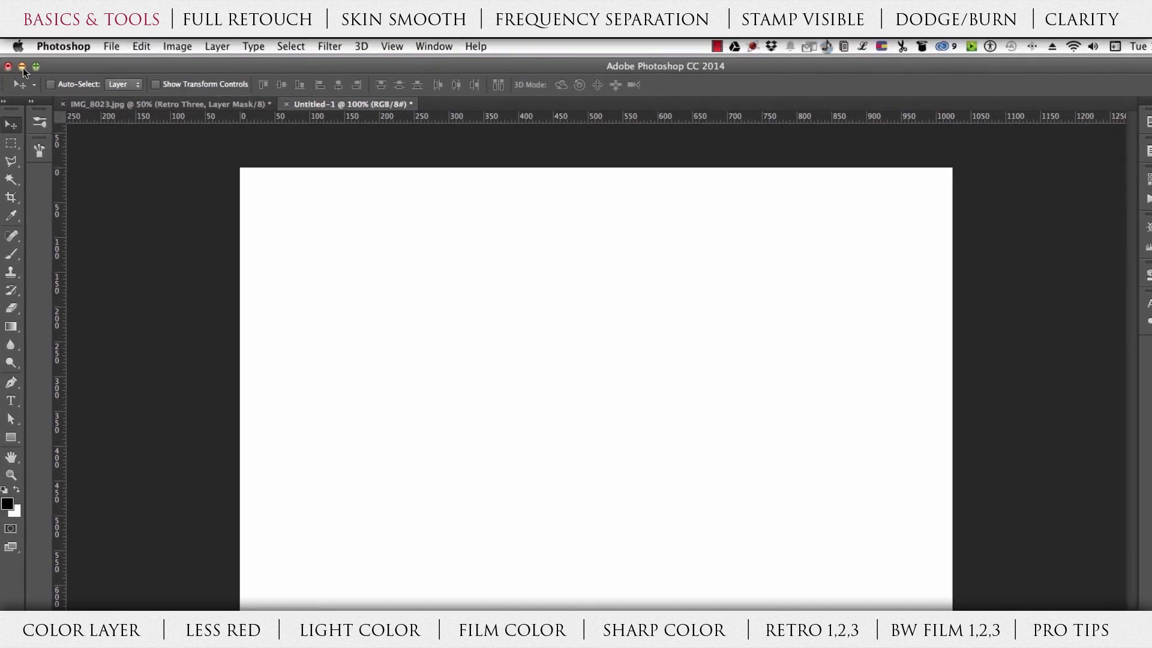
pyautogui.click(22, 66)
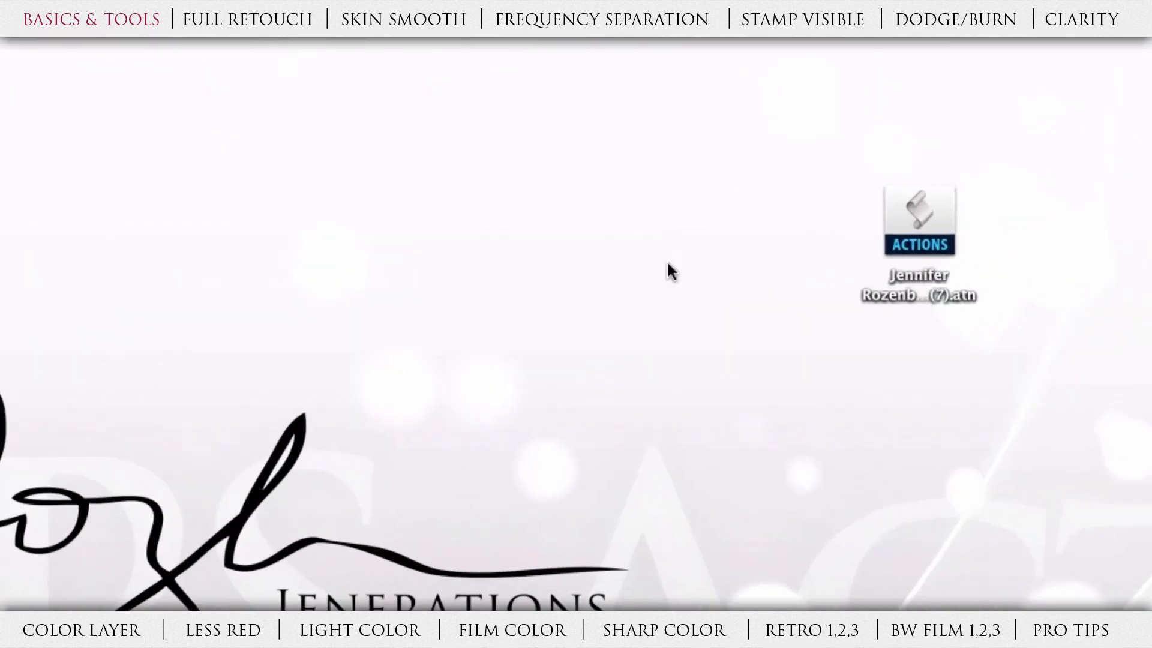
pyautogui.click(854, 245)
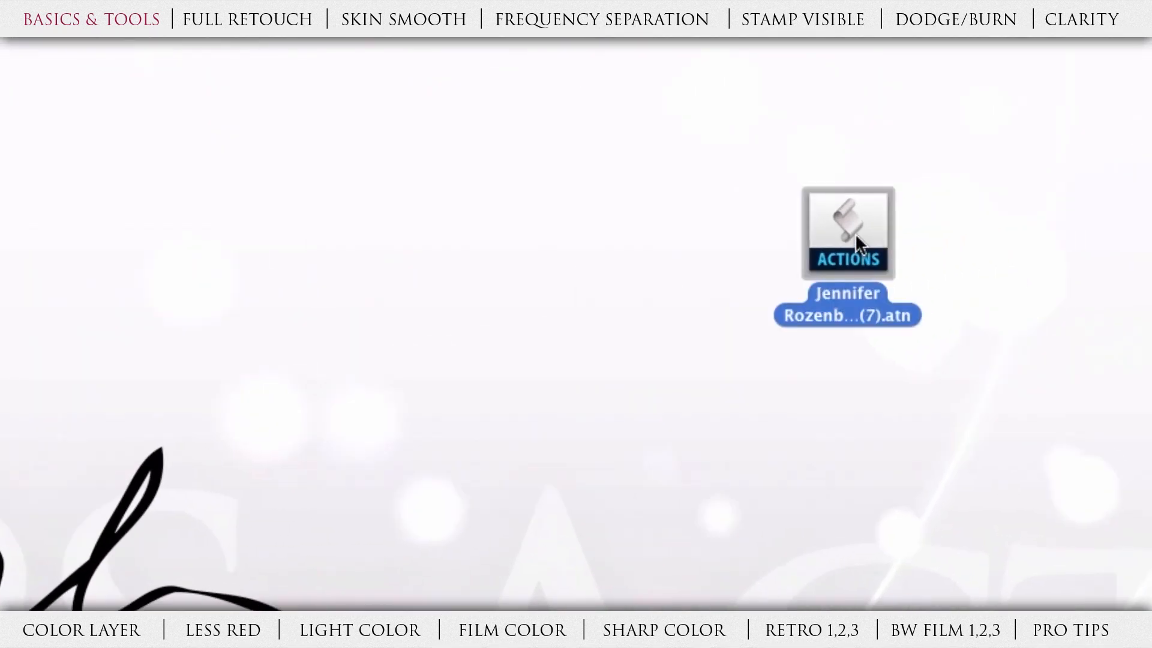
pyautogui.doubleClick(855, 234)
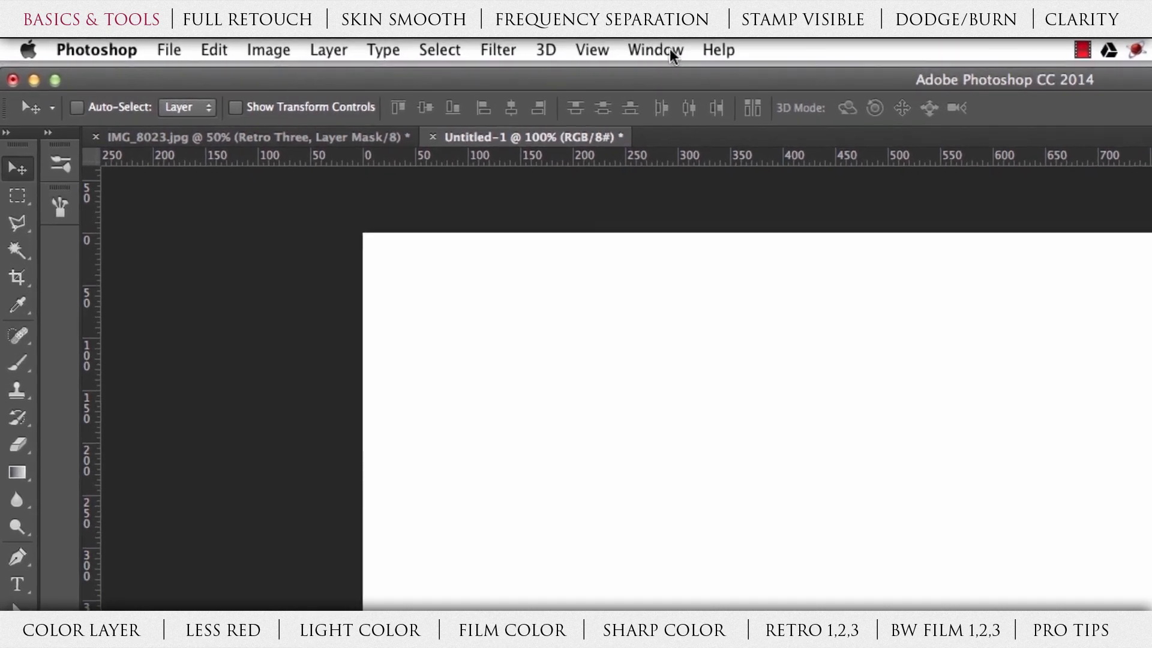
# Step: Show the Actions panel and expand the newly loaded action set to review its list of actions
pyautogui.click(671, 52)
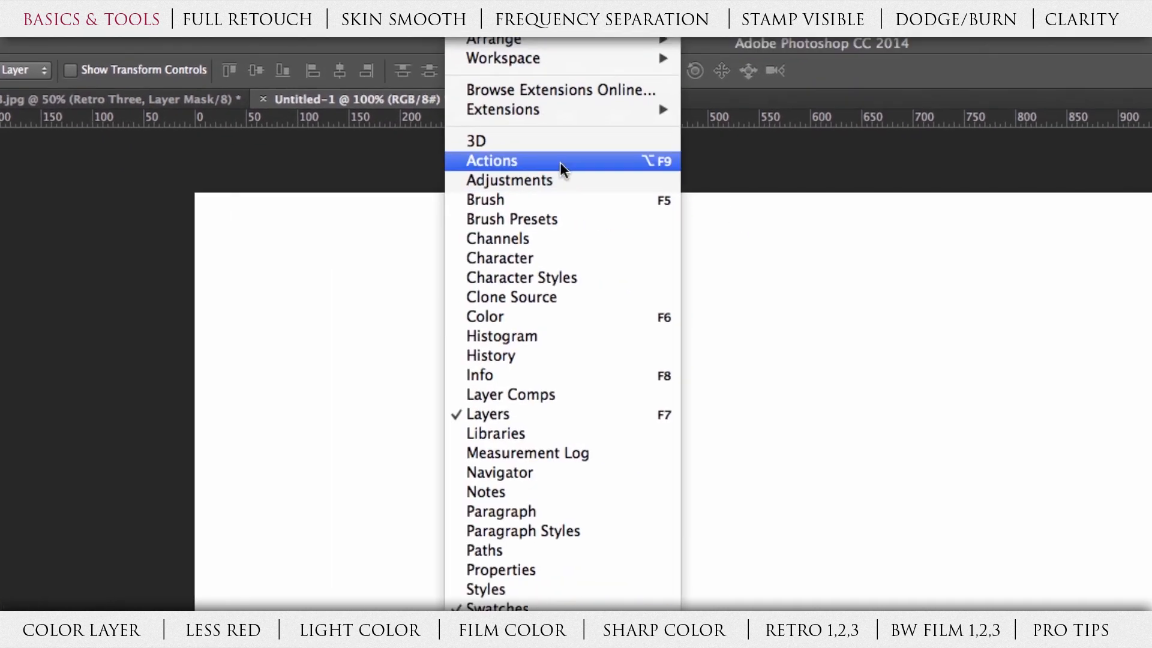
pyautogui.click(739, 204)
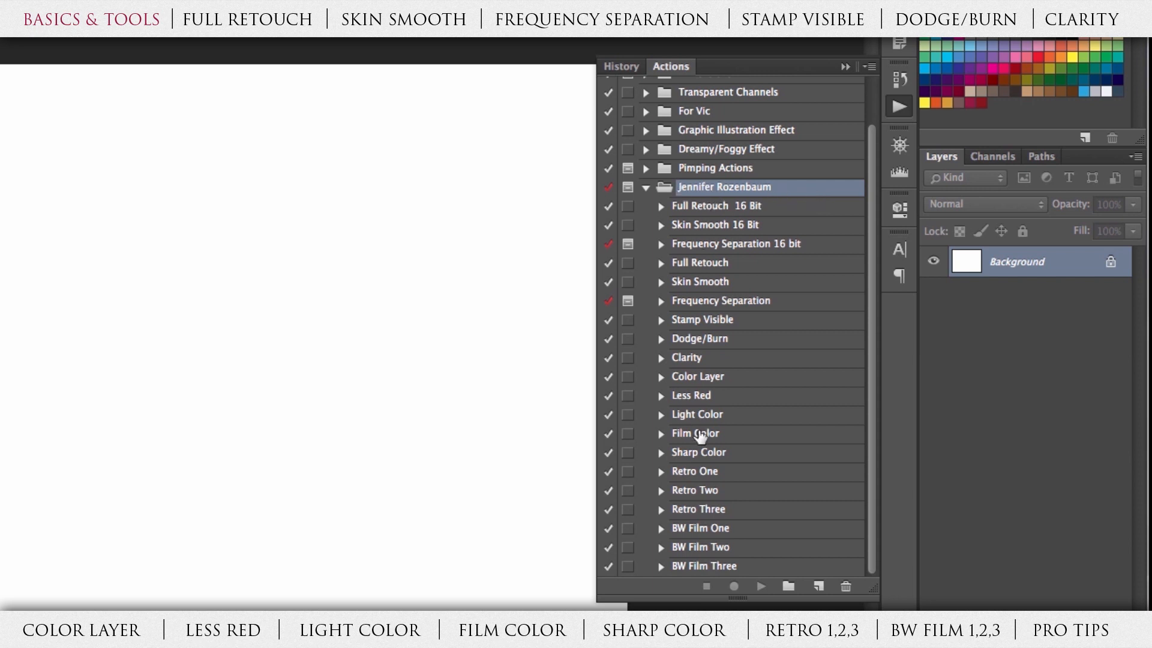
pyautogui.click(646, 187)
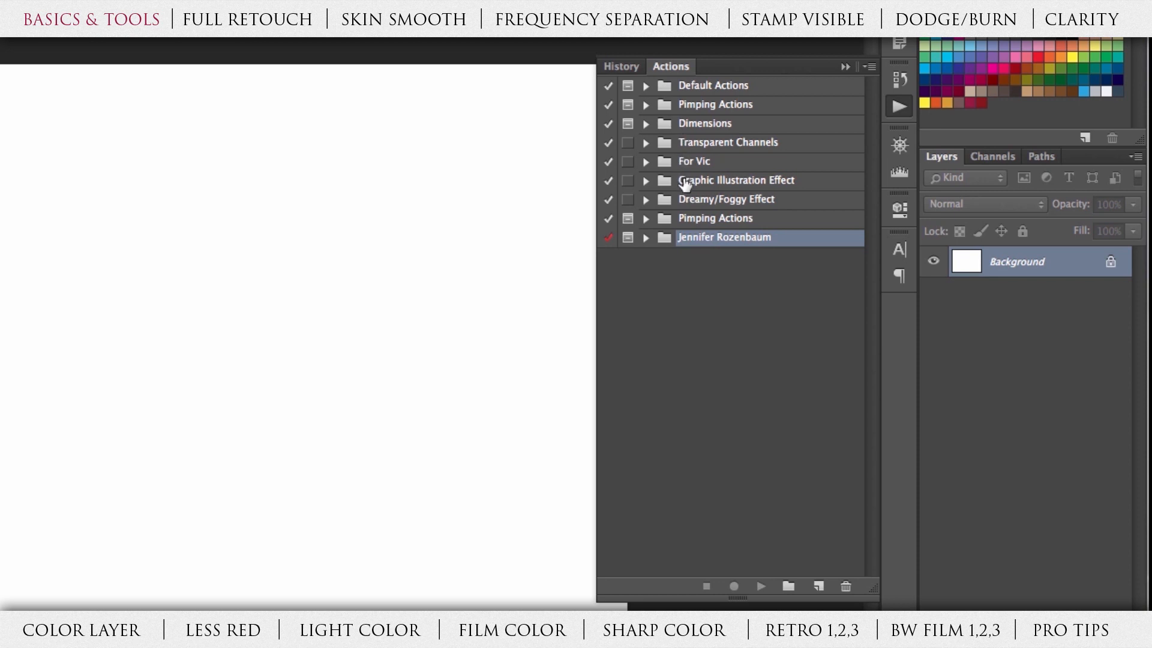
pyautogui.click(645, 238)
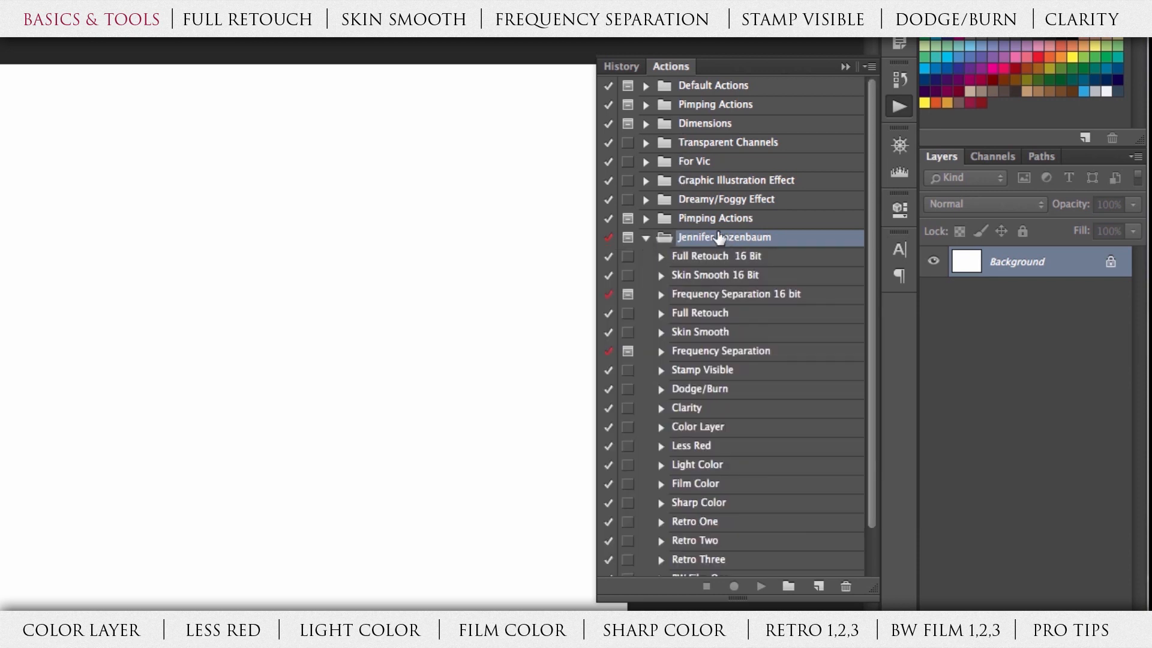
pyautogui.scroll(-3, 715, 375)
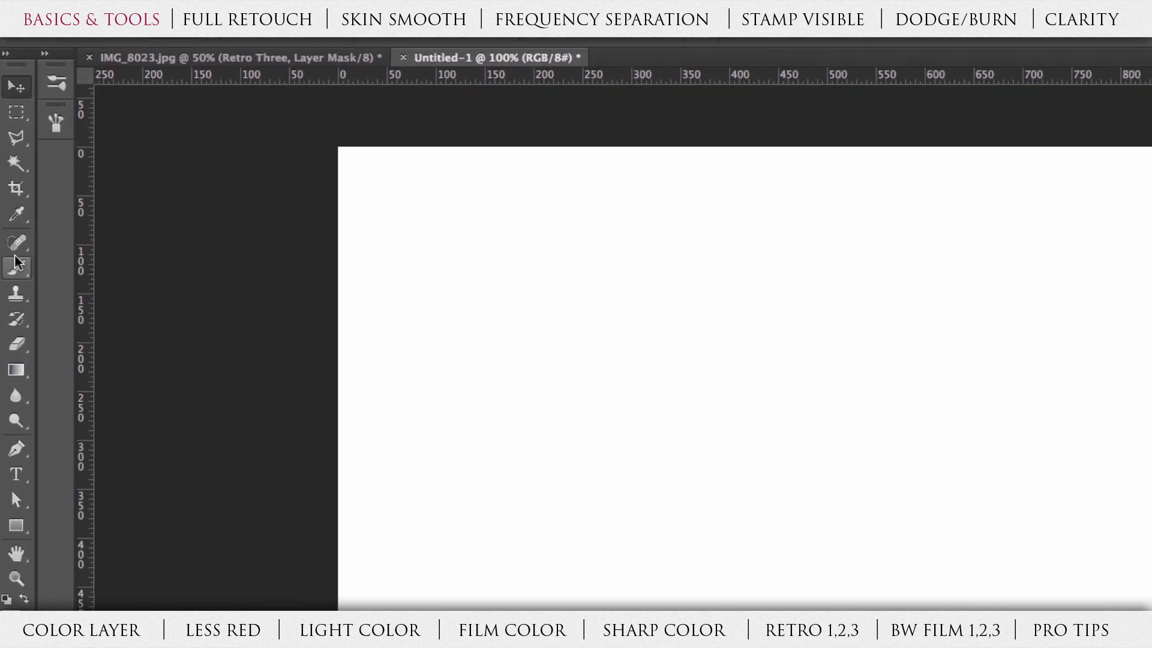
# Step: With the Brush tool, paint a hard black dot at 63 px near the canvas's upper-left corner and a 79 px dot beside it
pyautogui.click(11, 223)
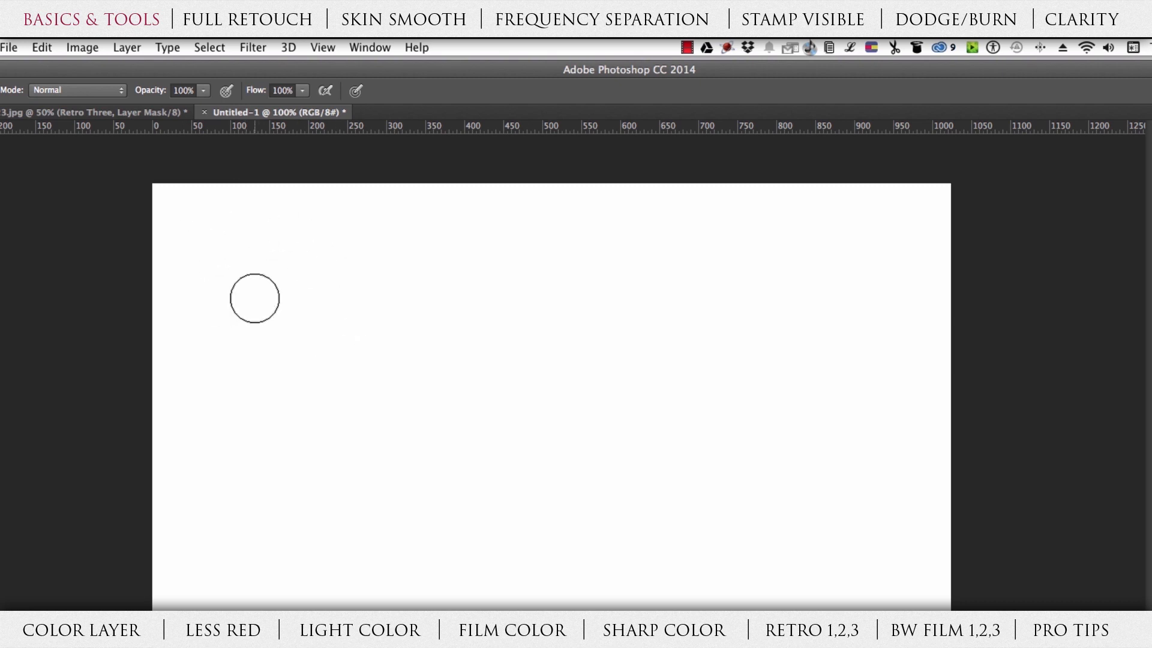
pyautogui.click(204, 249)
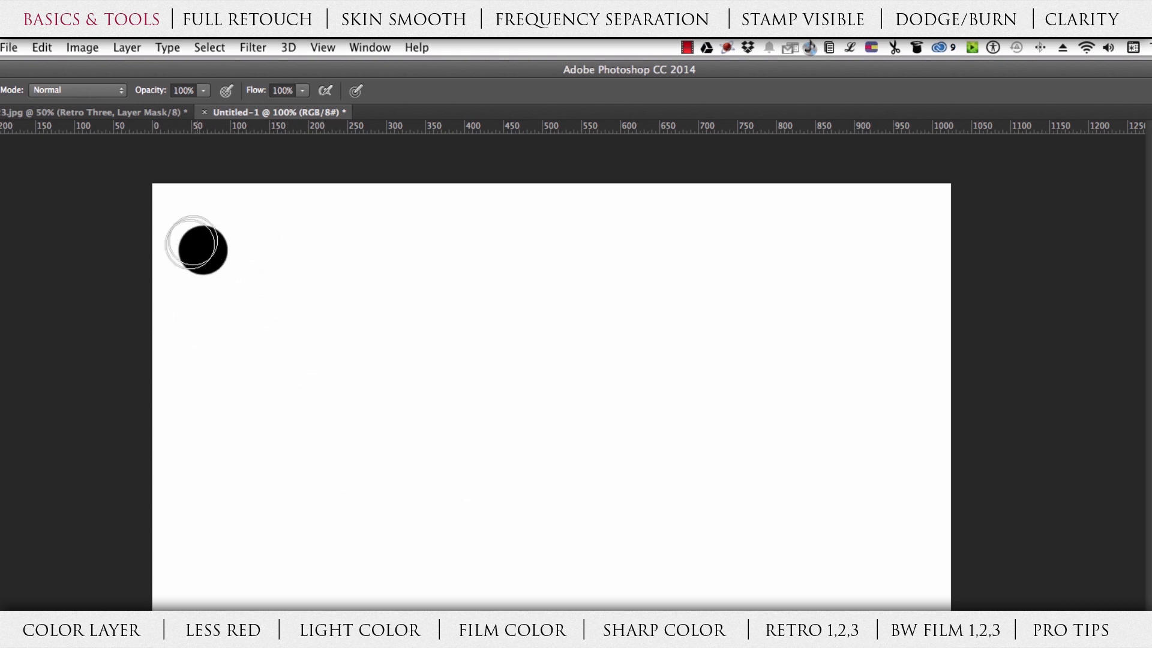
pyautogui.rightClick(259, 330)
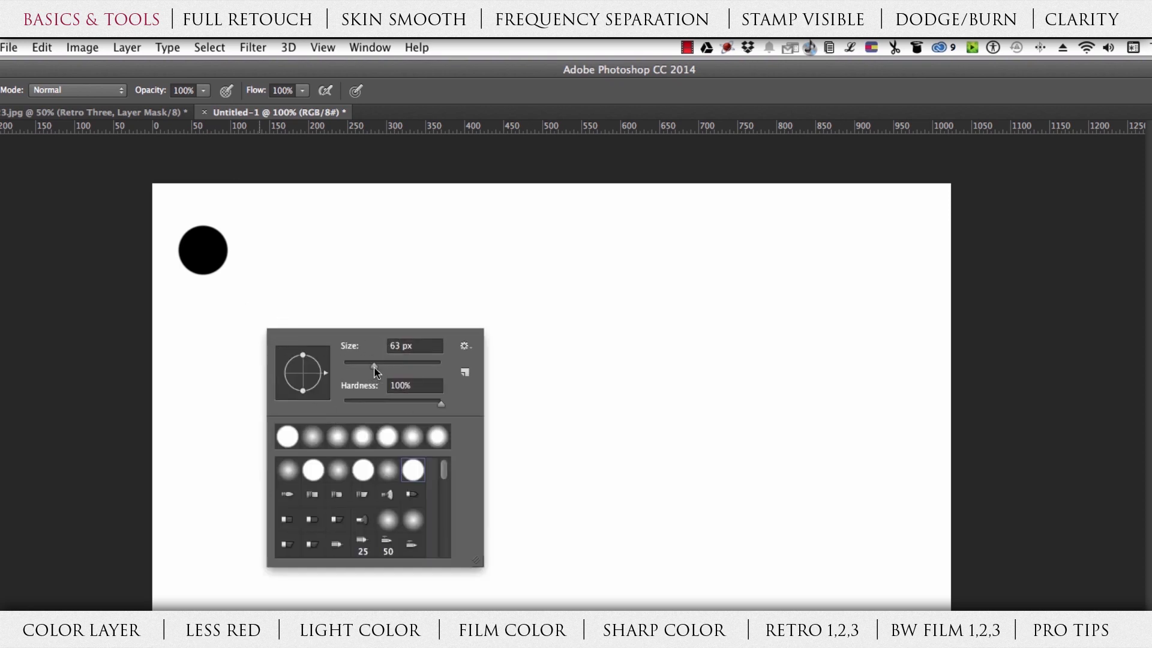
pyautogui.moveTo(374, 368); pyautogui.dragTo(380, 368)
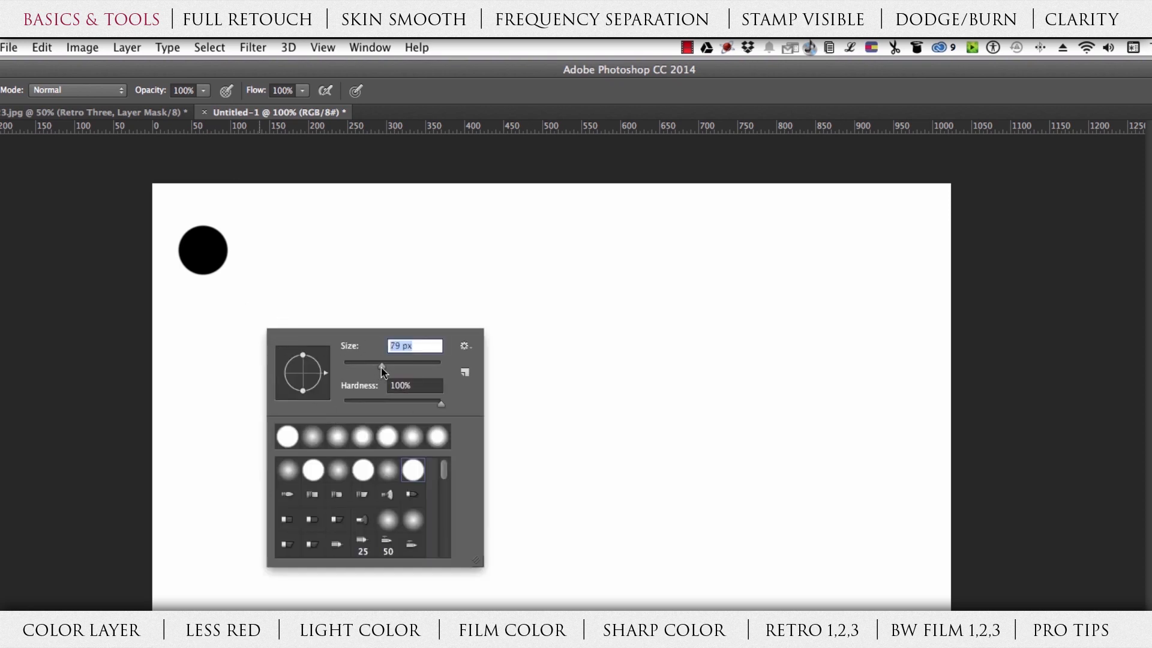
pyautogui.click(285, 250)
pyautogui.click(286, 250)
# Step: Increase the brush size to 124 px and paint a third black dot to the right of the first two
pyautogui.rightClick(457, 369)
pyautogui.moveTo(580, 405); pyautogui.dragTo(596, 404)
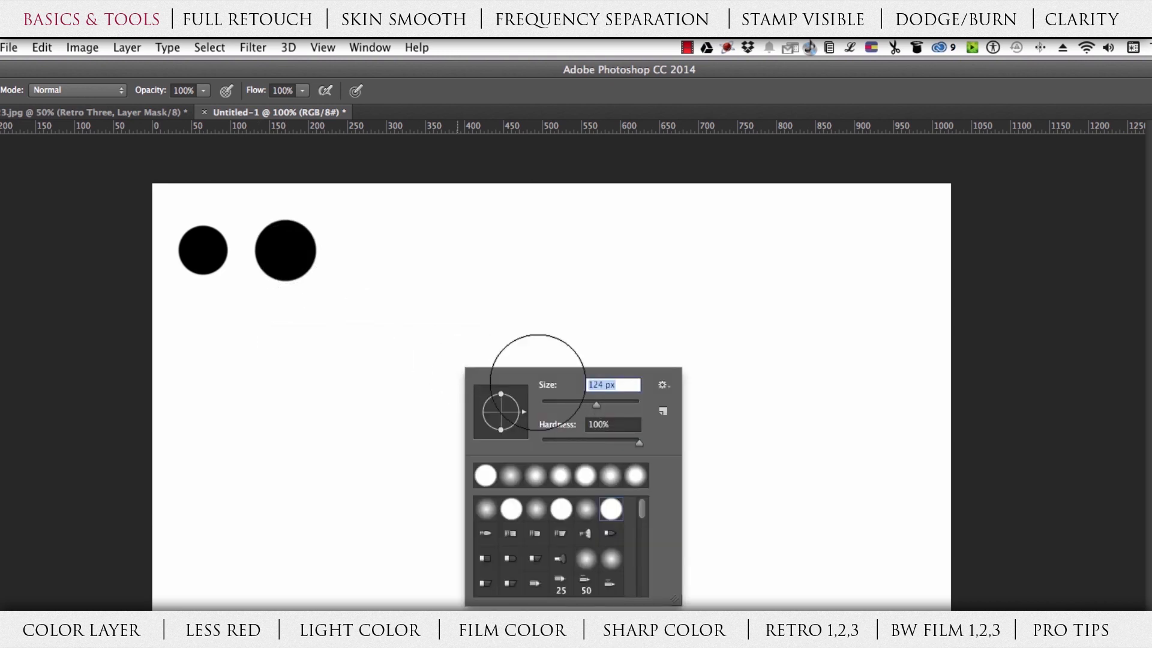
pyautogui.click(382, 252)
pyautogui.click(382, 252)
# Step: Enlarge the brush further and paint a fourth black dot, about 170 px wide, continuing the row
pyautogui.rightClick(564, 388)
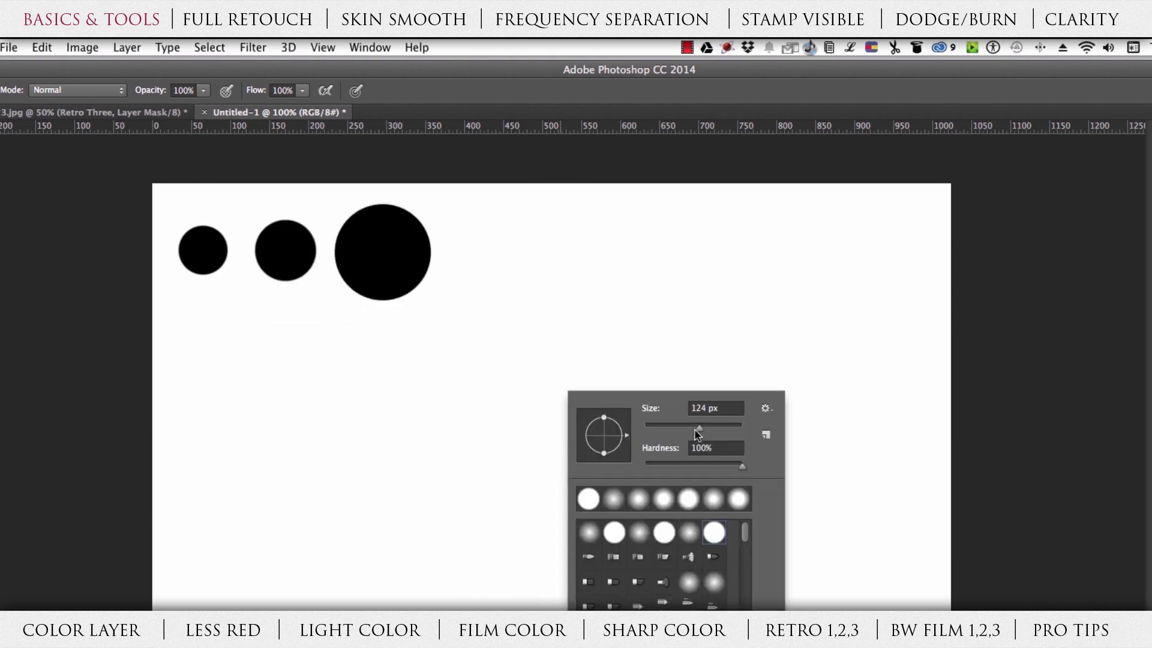
pyautogui.moveTo(699, 430); pyautogui.dragTo(710, 433)
pyautogui.click(520, 258)
pyautogui.click(521, 258)
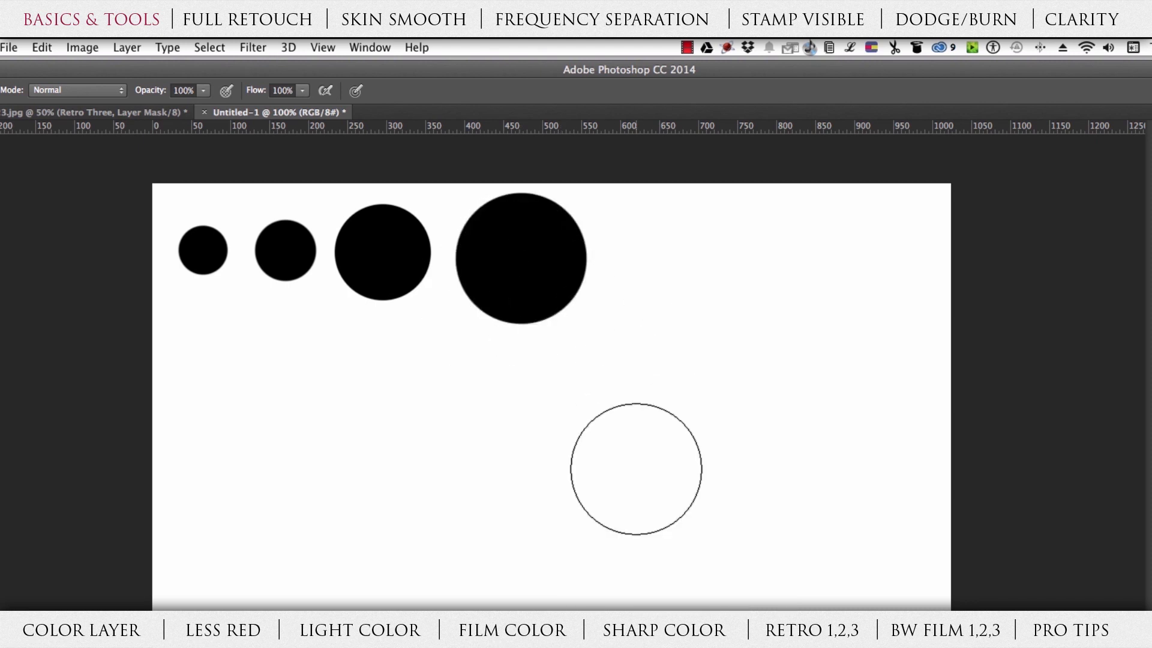
# Step: Set the brush size to 380 px and paint a fifth black dot at the right end of the row
pyautogui.rightClick(639, 466)
pyautogui.moveTo(789, 505); pyautogui.dragTo(806, 505)
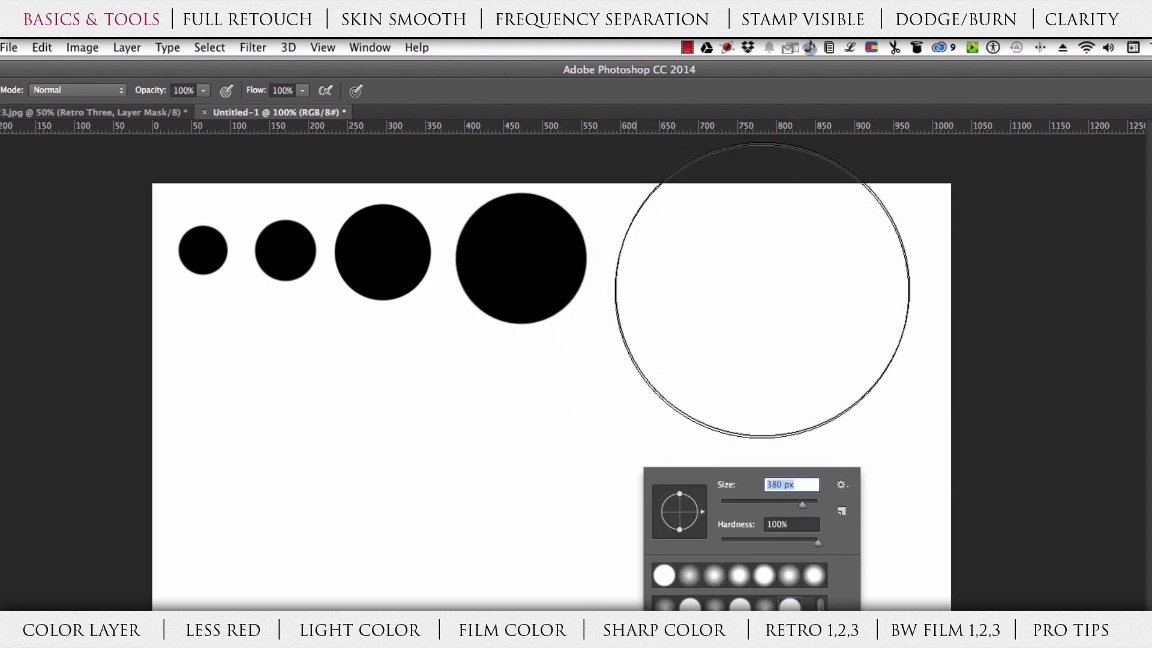
pyautogui.click(763, 271)
pyautogui.click(763, 271)
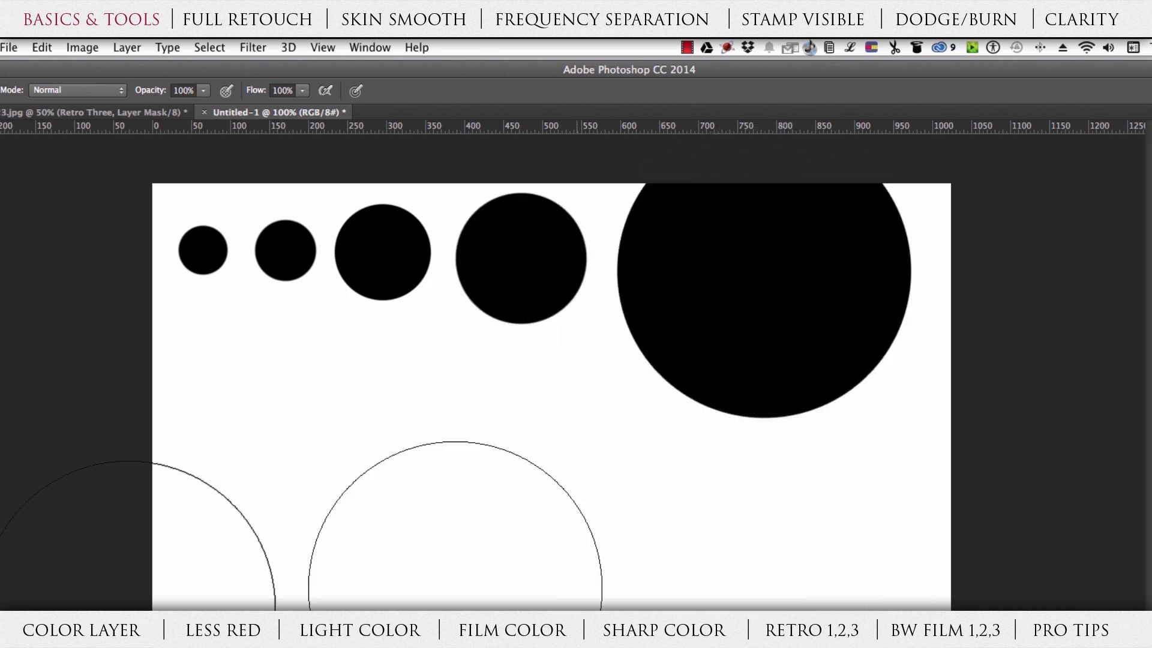
# Step: Reduce the brush size to 76 px and paint a dot at 100% hardness to start a second row below
pyautogui.rightClick(527, 496)
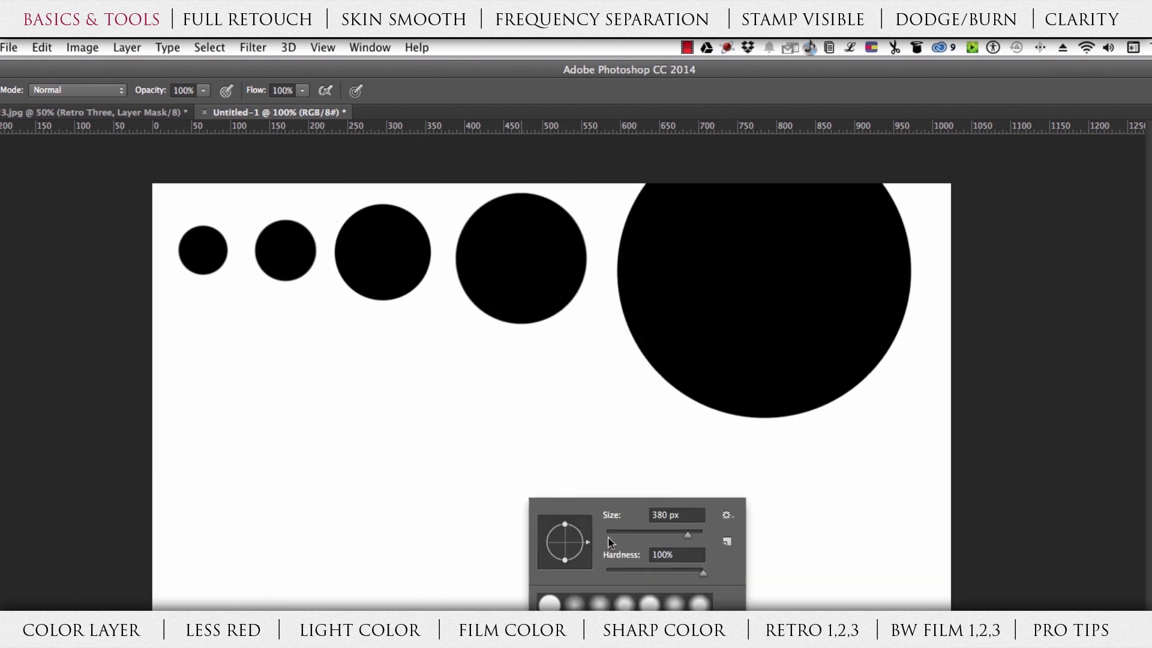
pyautogui.moveTo(687, 538); pyautogui.dragTo(628, 538)
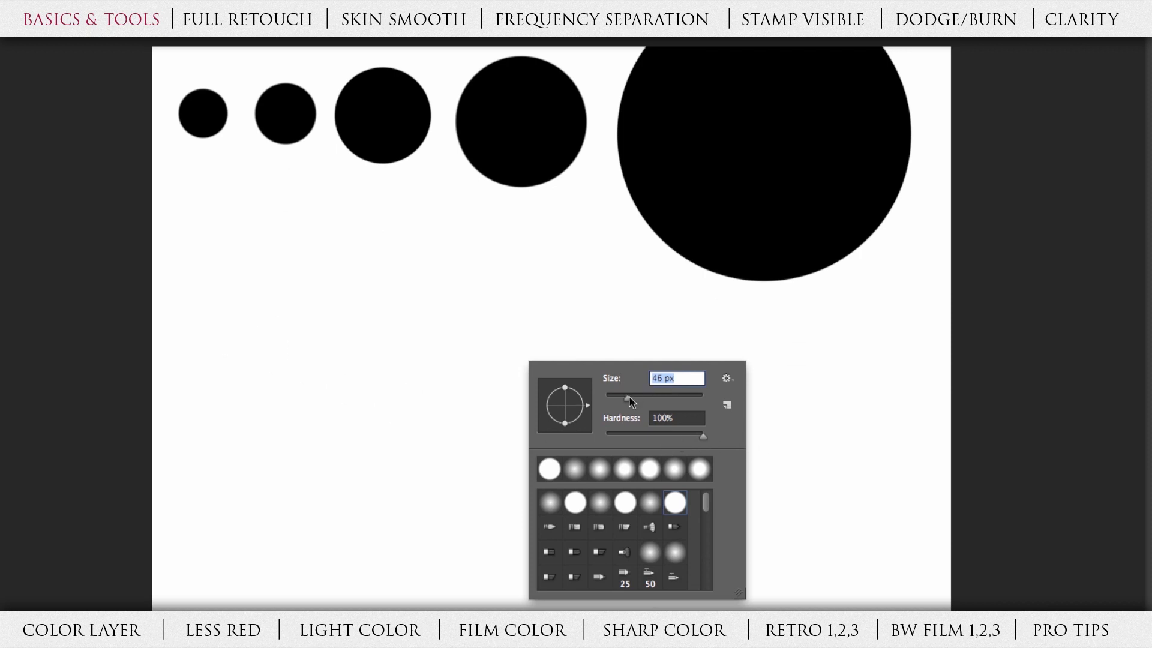
pyautogui.click(230, 335)
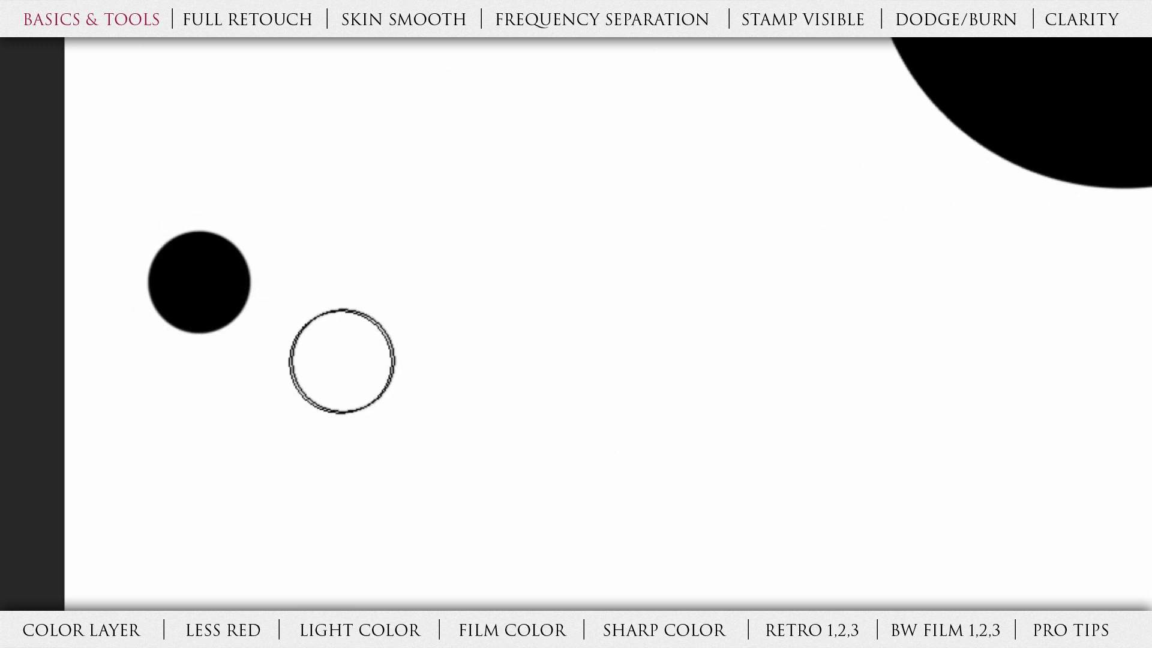
# Step: Lower the brush hardness slightly and paint a second dot beside the hard one in the lower row
pyautogui.rightClick(367, 288)
pyautogui.moveTo(683, 406); pyautogui.dragTo(646, 405)
pyautogui.click(340, 279)
pyautogui.click(339, 280)
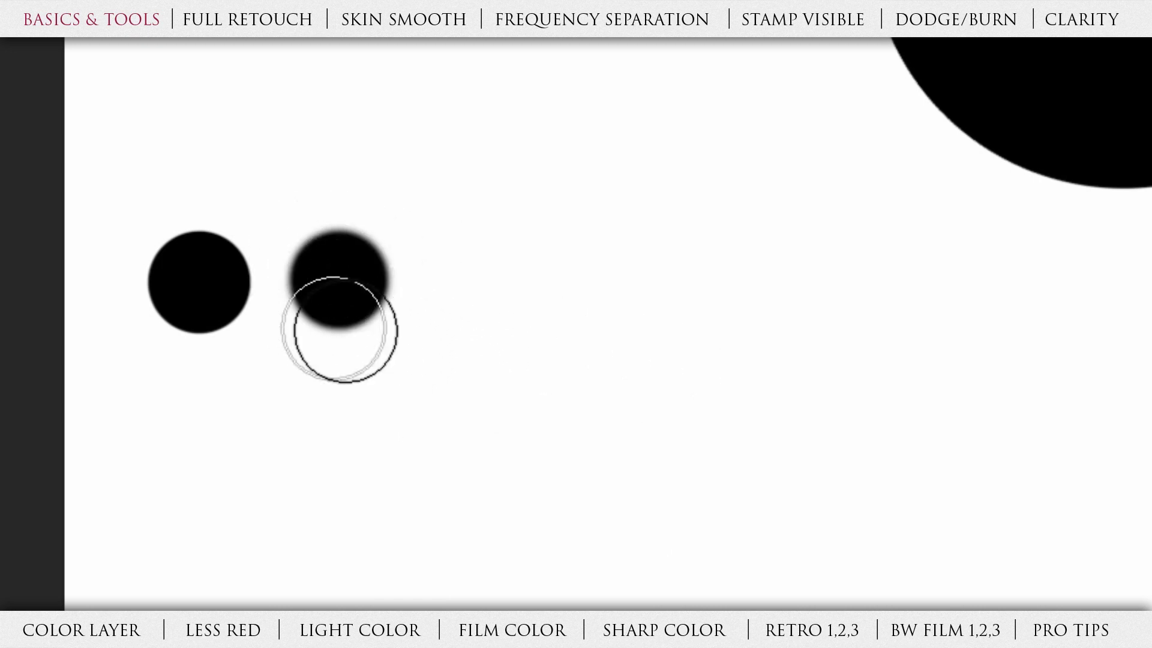
# Step: Set the brush hardness to 54% and paint a third, softer dot in the lower row
pyautogui.rightClick(539, 313)
pyautogui.moveTo(805, 437); pyautogui.dragTo(776, 439)
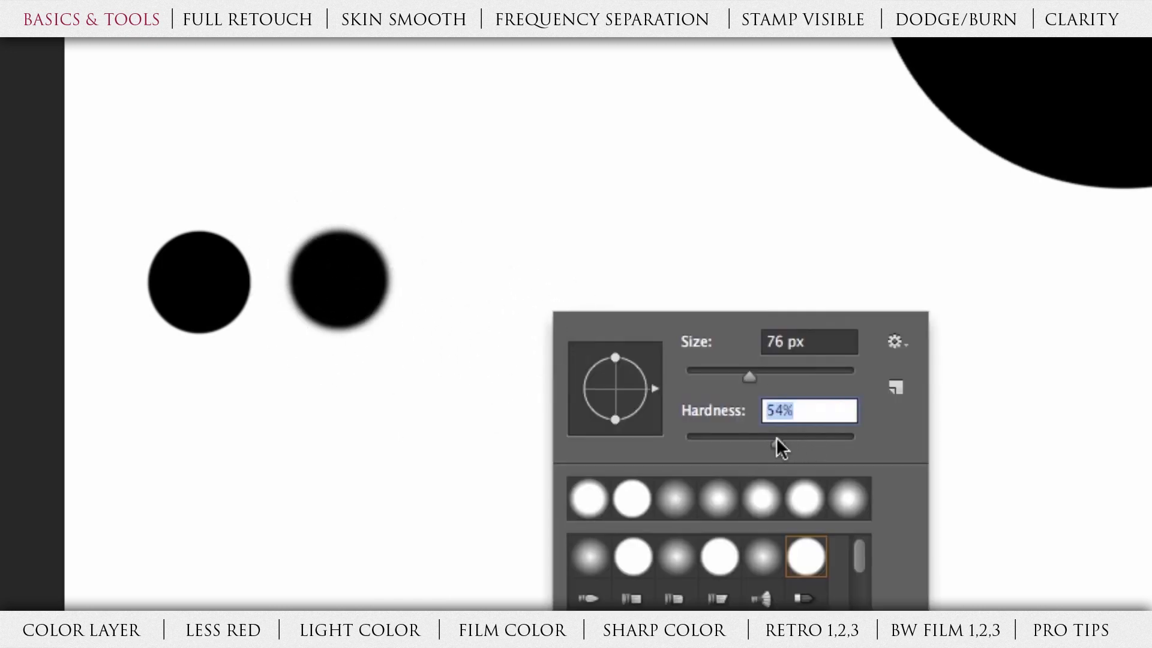
pyautogui.click(497, 277)
pyautogui.click(496, 278)
# Step: Paint a fourth and a fifth dot in the lower row, reducing the brush hardness further before each one
pyautogui.rightClick(980, 434)
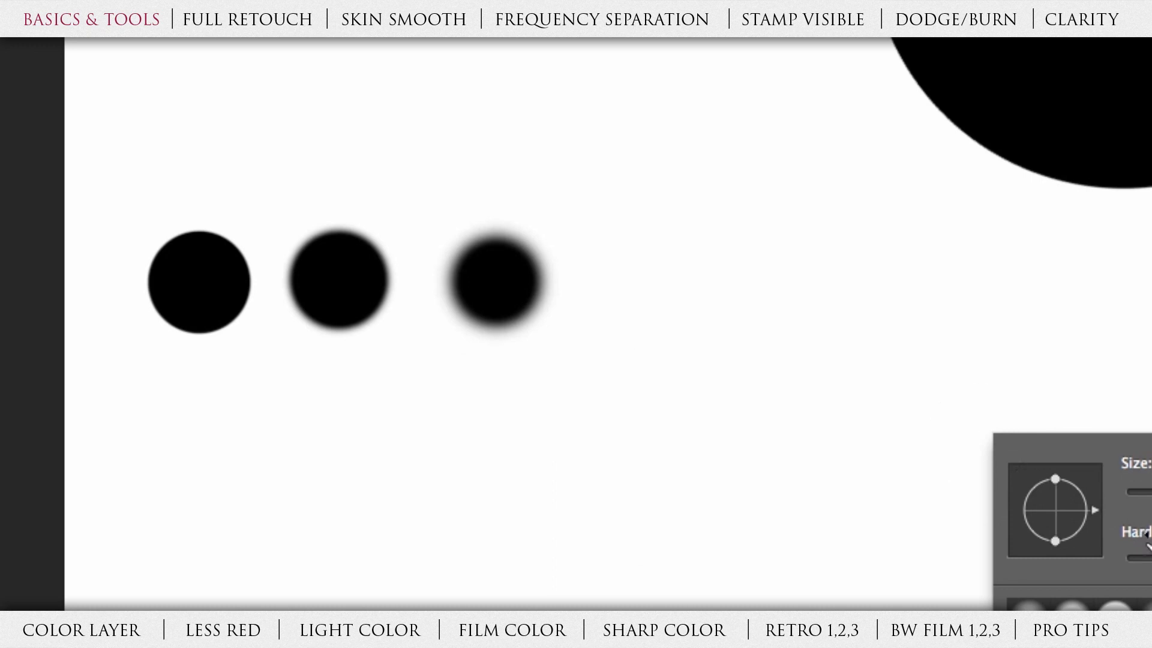
pyautogui.click(623, 279)
pyautogui.click(623, 279)
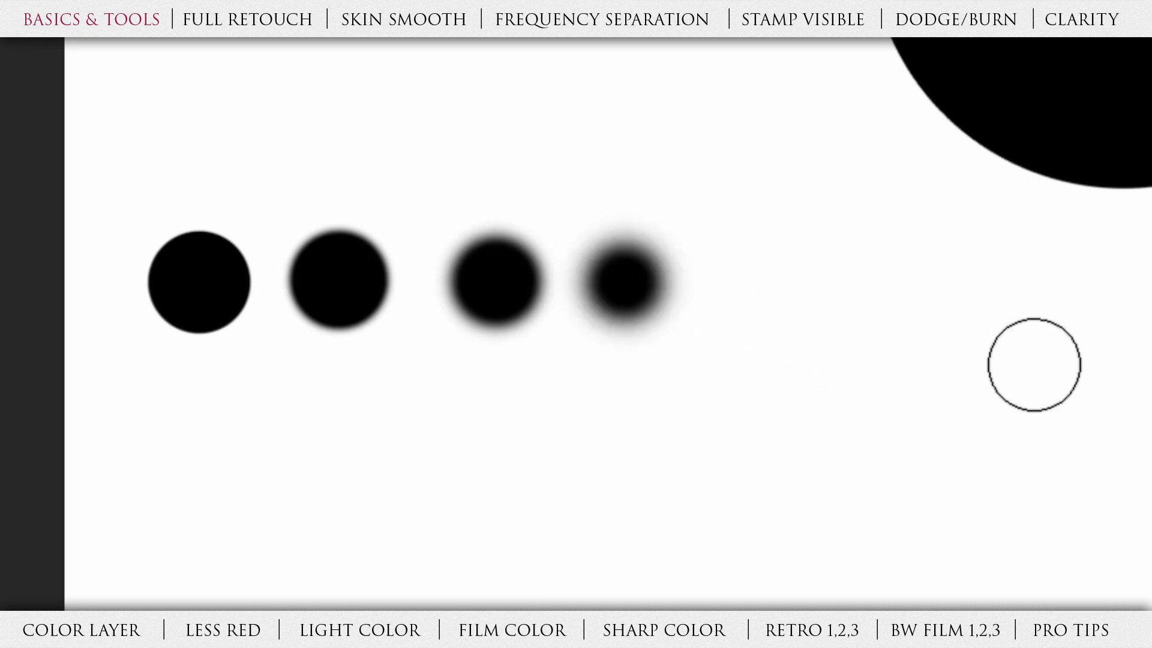
pyautogui.rightClick(1034, 365)
pyautogui.click(759, 280)
pyautogui.click(758, 279)
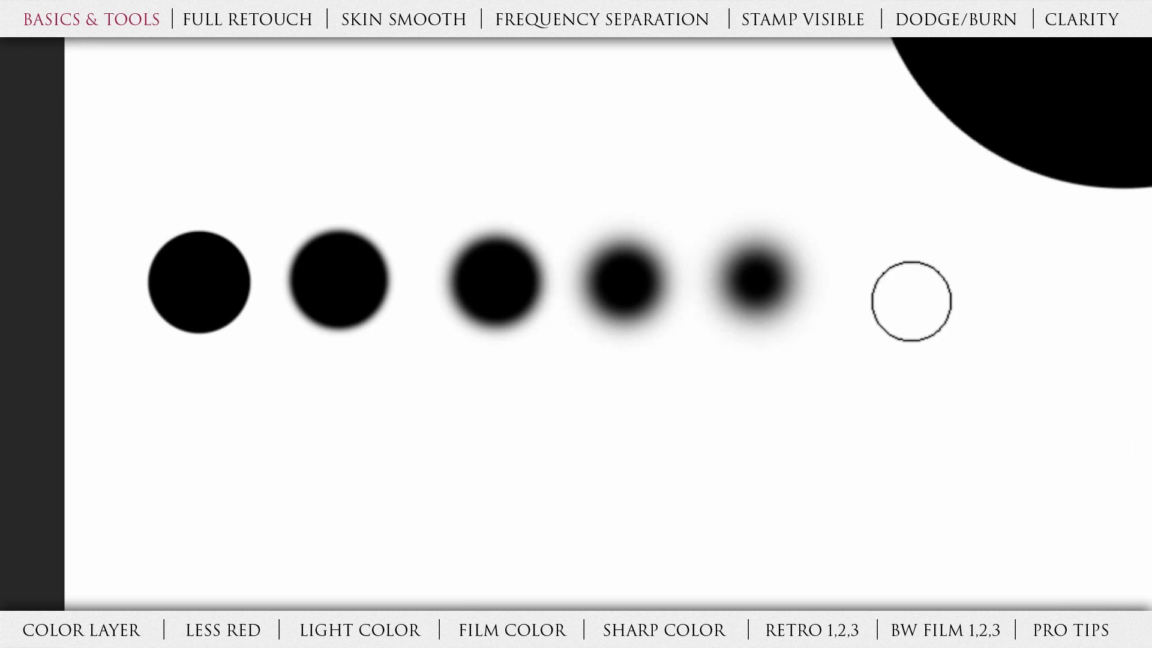
# Step: At 0% hardness, paint a sixth dot and a soft horizontal stroke at the end of the lower row
pyautogui.click(900, 282)
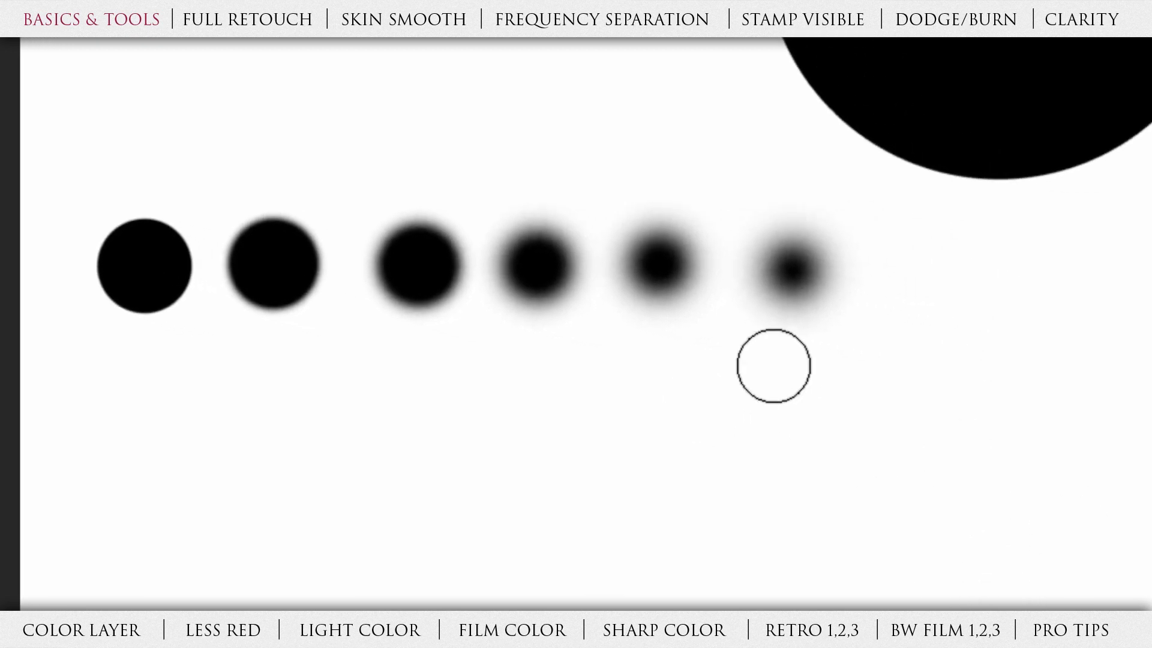
pyautogui.moveTo(818, 267); pyautogui.dragTo(1020, 266)
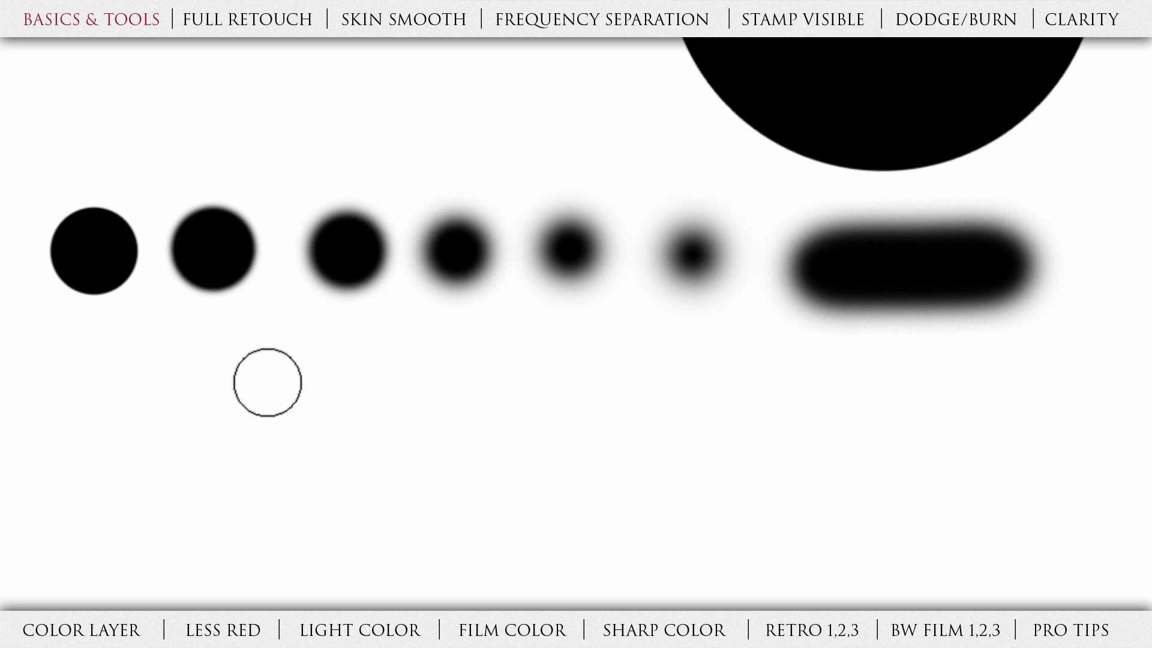
# Step: Set the brush hardness to 100%, keeping the size at 76 px
pyautogui.rightClick(211, 428)
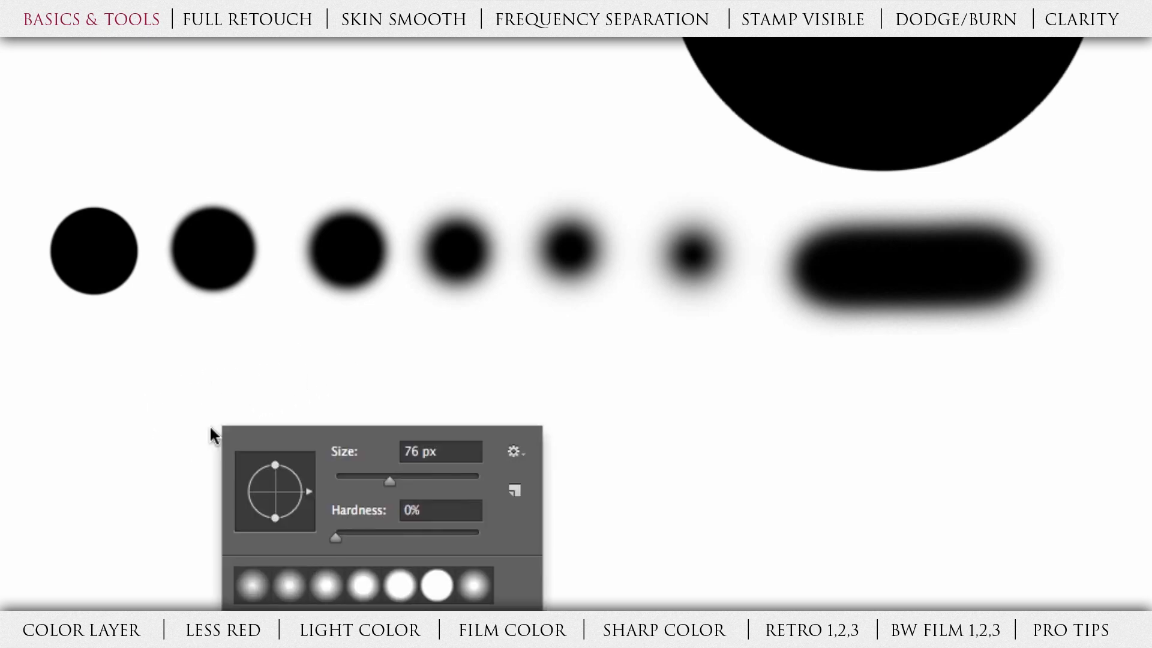
pyautogui.moveTo(376, 532); pyautogui.dragTo(535, 550)
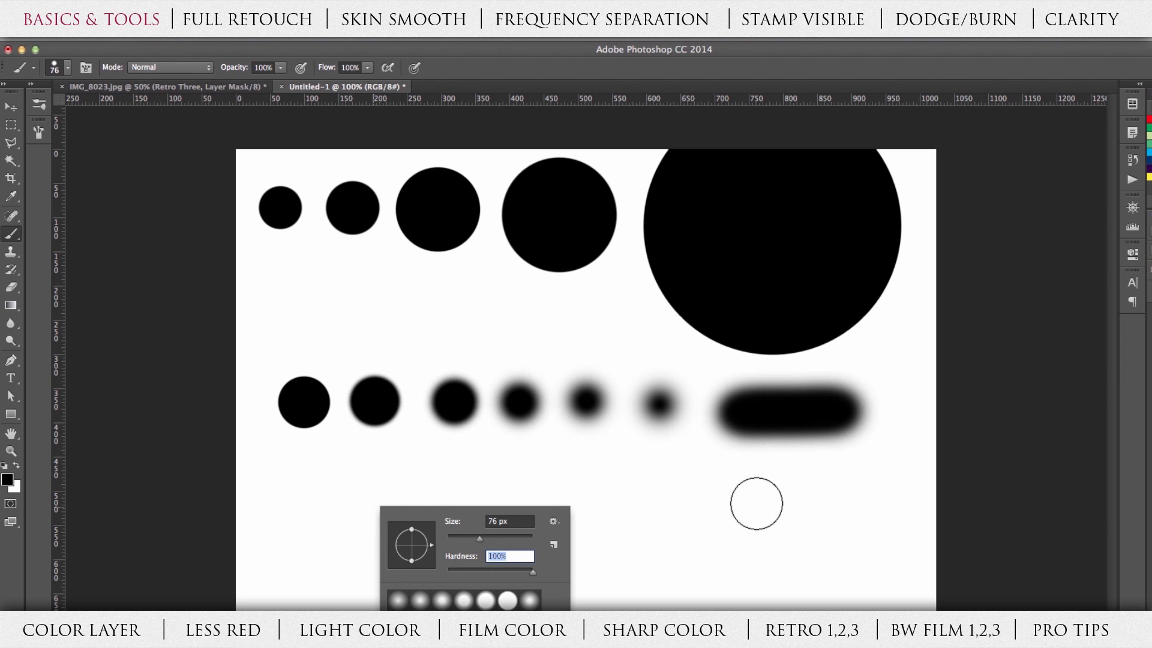
pyautogui.rightClick(817, 506)
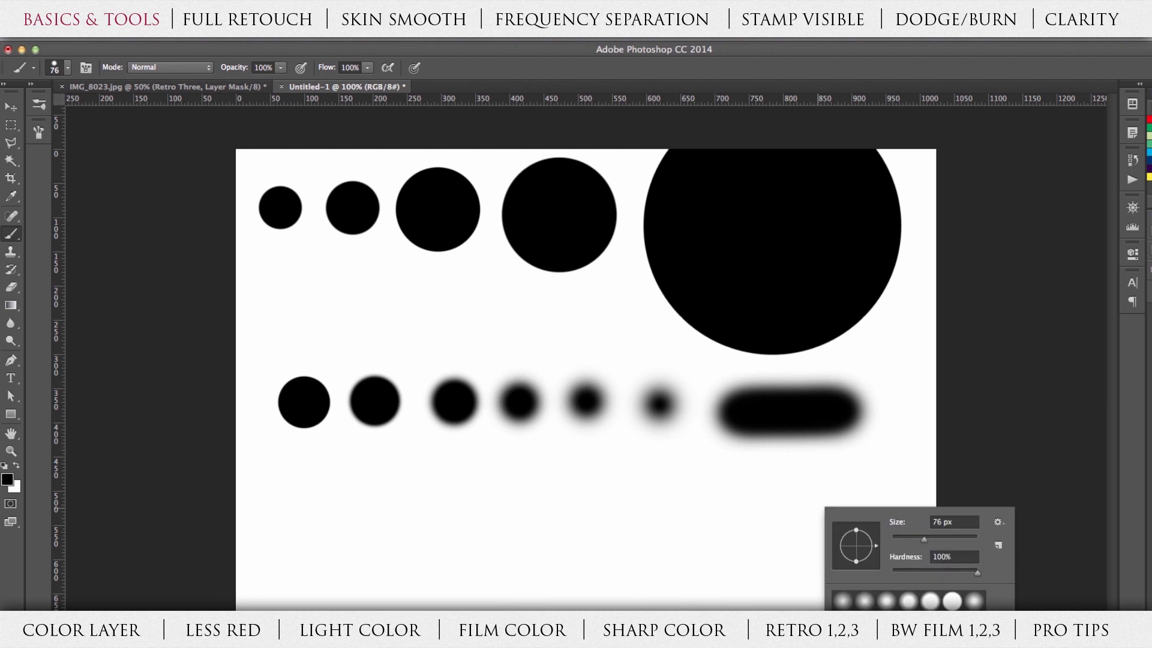
pyautogui.rightClick(622, 519)
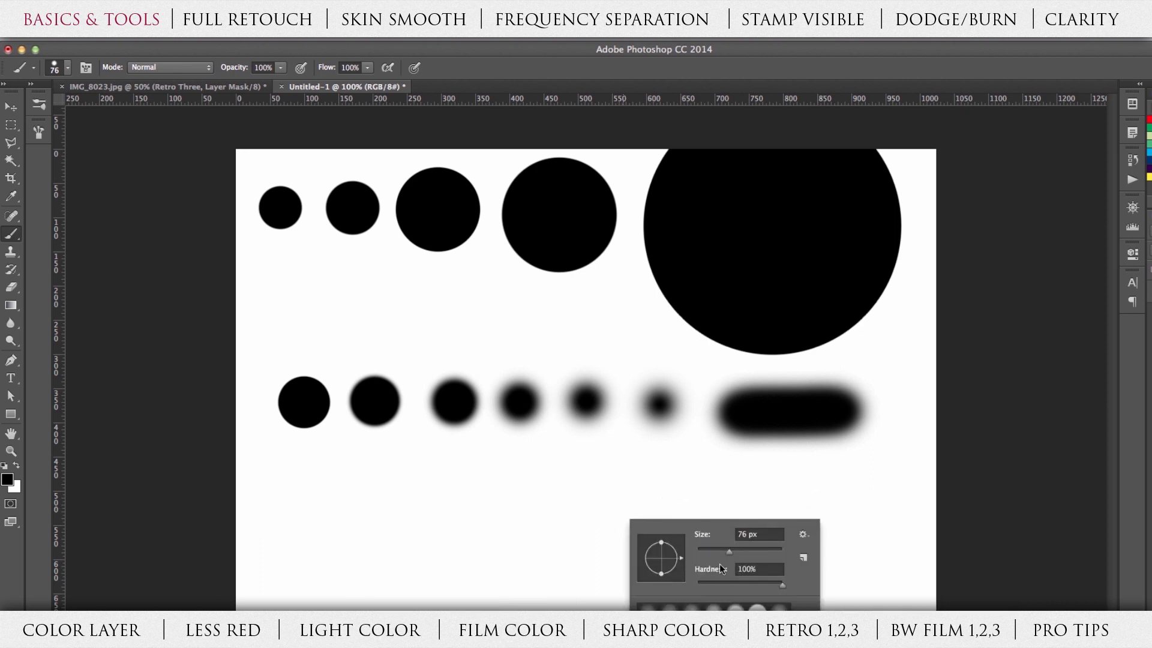
pyautogui.rightClick(1004, 464)
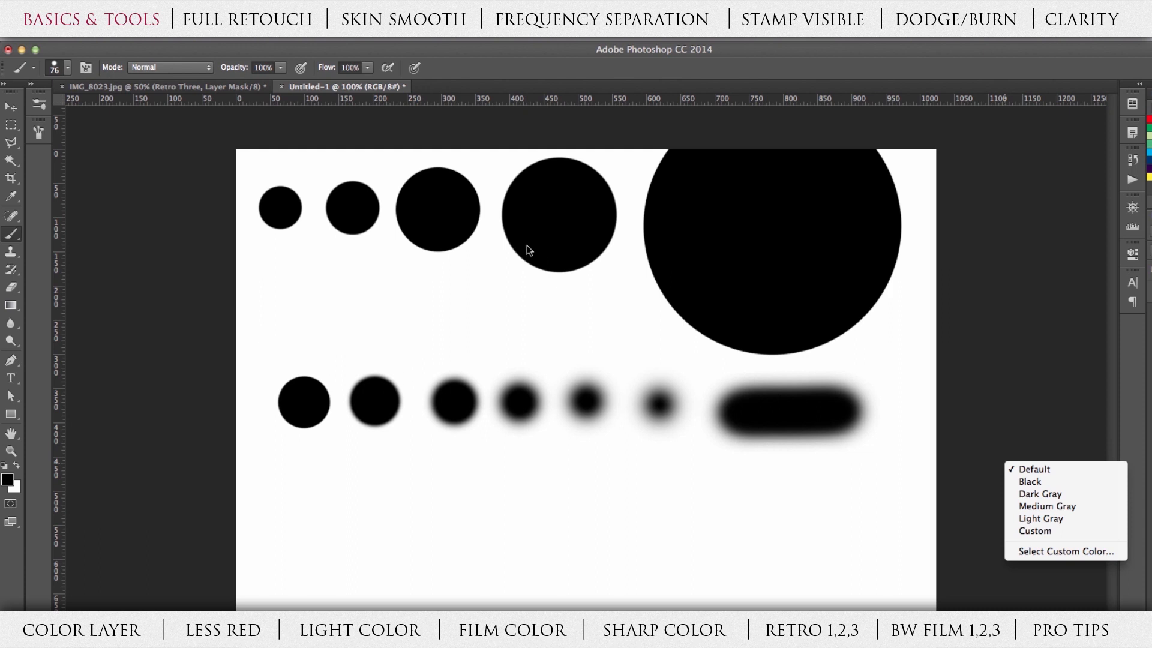
pyautogui.rightClick(344, 343)
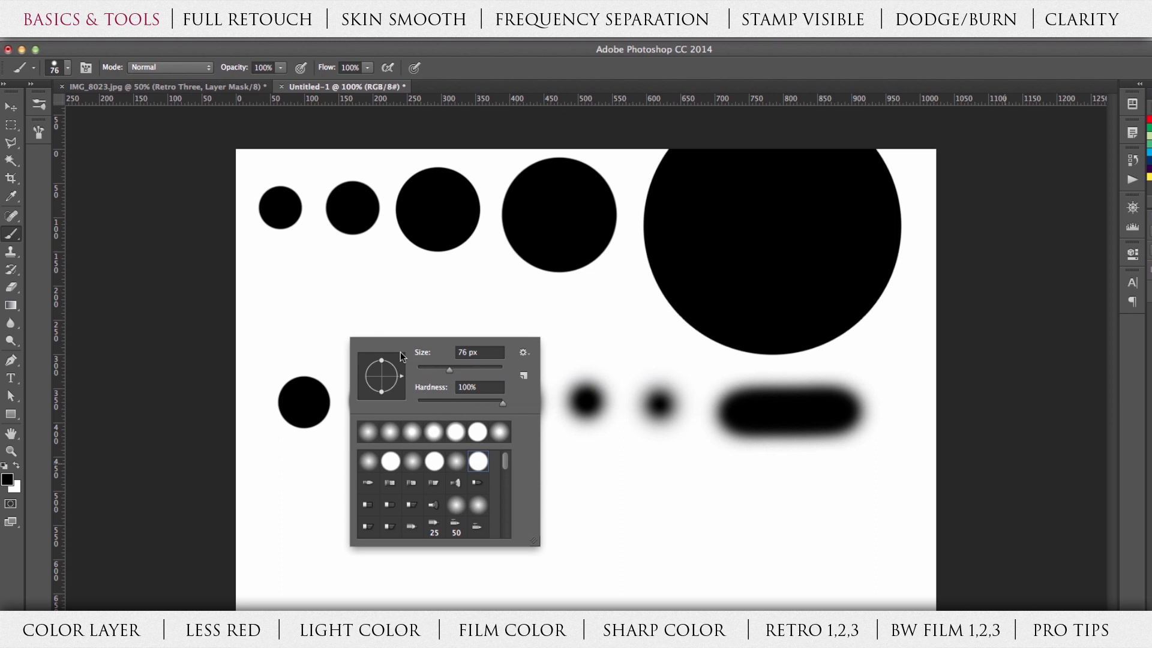
# Step: Start a third row with a hard dot at 100% opacity, and paint a second dot beside it at 78% opacity
pyautogui.click(302, 401)
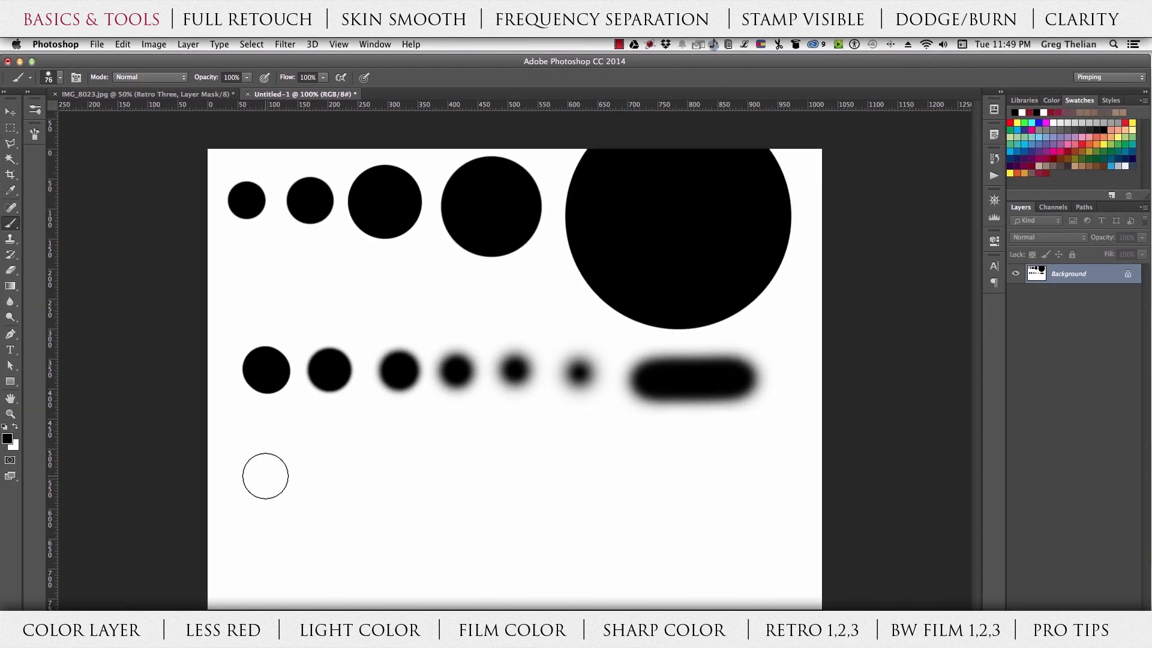
pyautogui.click(265, 475)
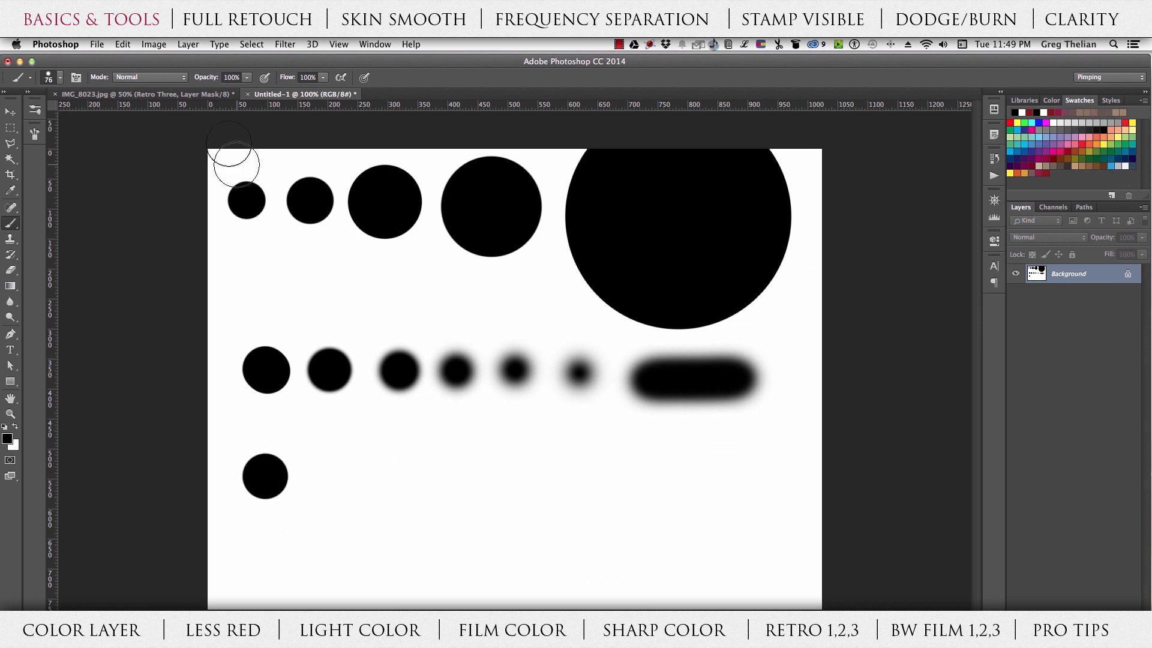
pyautogui.moveTo(247, 78); pyautogui.dragTo(237, 92)
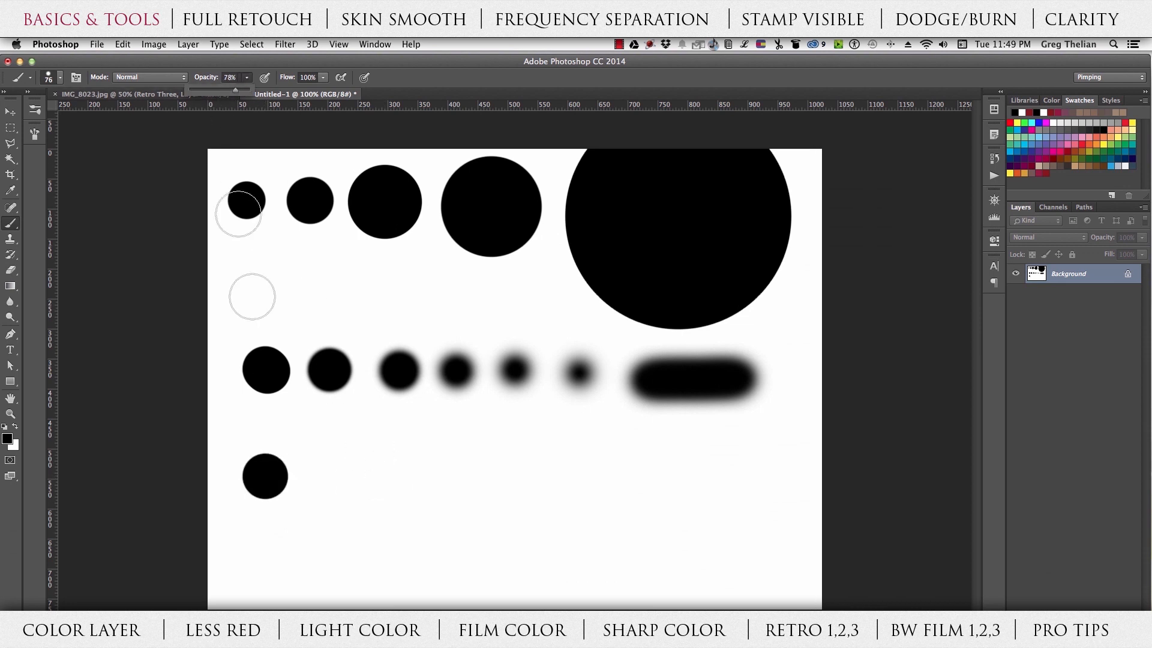
pyautogui.click(331, 475)
# Step: Continue the third row with a dot at 54% brush opacity and another at 21%
pyautogui.click(246, 78)
pyautogui.click(399, 477)
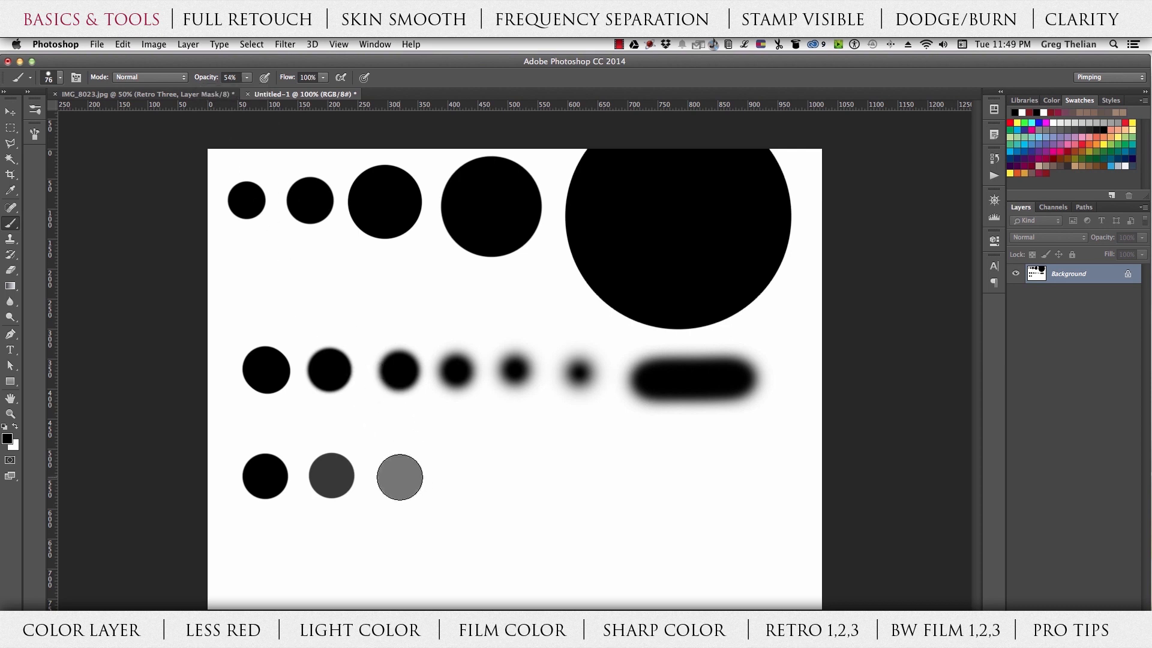
pyautogui.click(247, 77)
pyautogui.moveTo(231, 93); pyautogui.dragTo(229, 93)
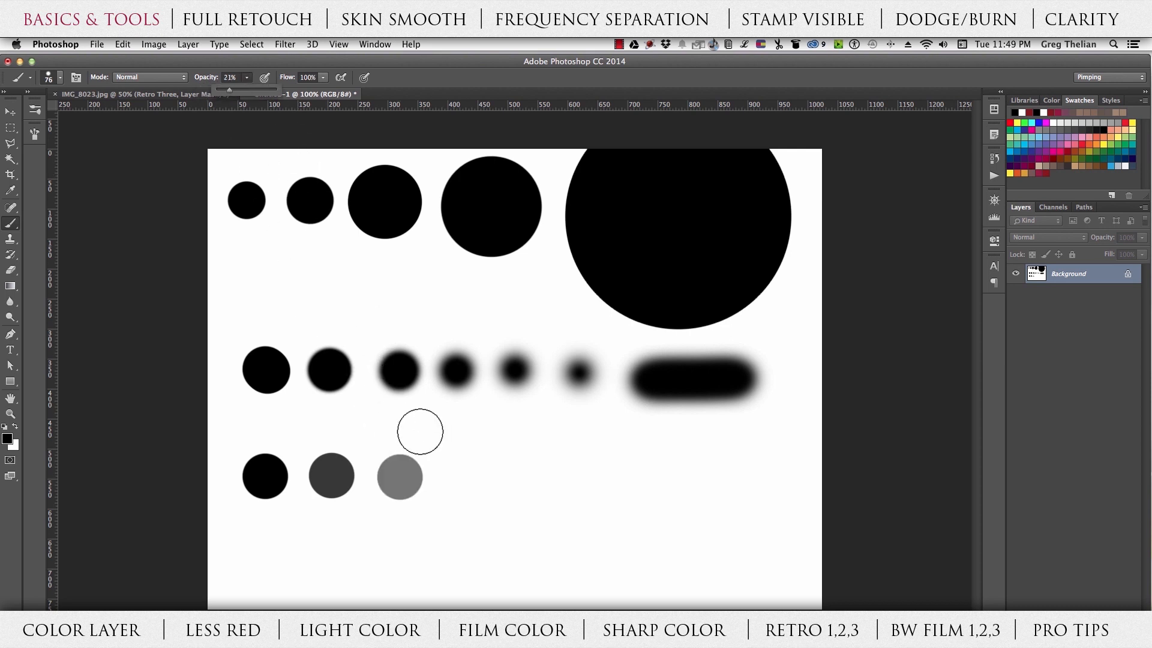
pyautogui.click(475, 487)
# Step: Finish the third row with a fifth dot at 9% brush opacity and a sixth at 1%
pyautogui.click(246, 77)
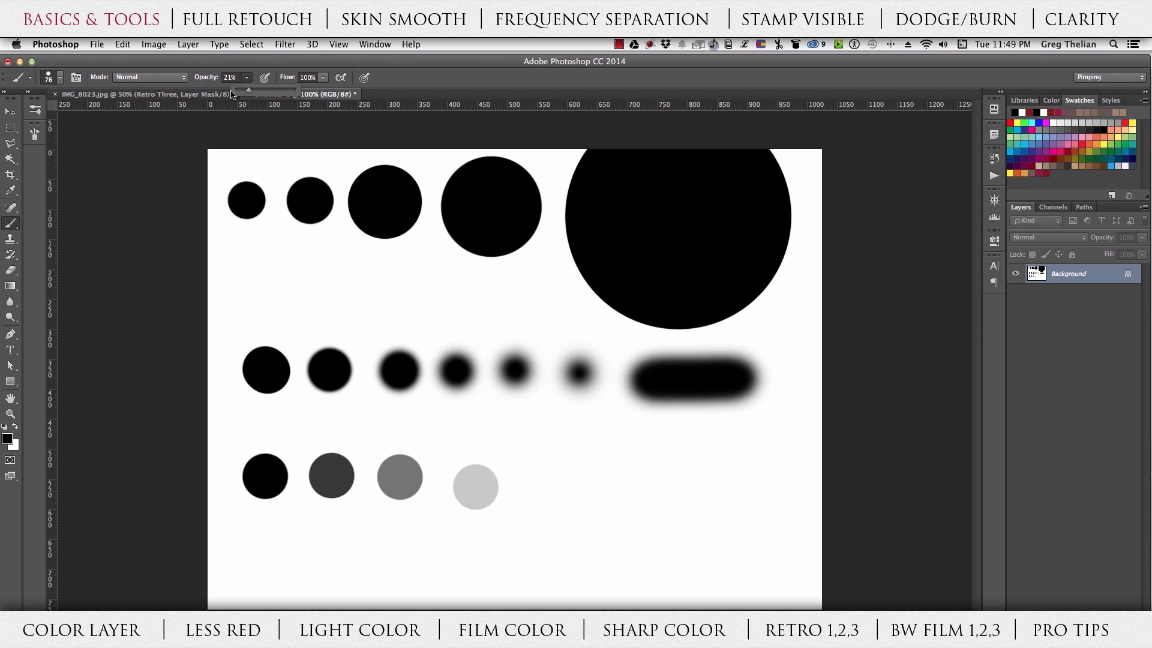
pyautogui.moveTo(243, 94); pyautogui.dragTo(241, 94)
pyautogui.click(568, 478)
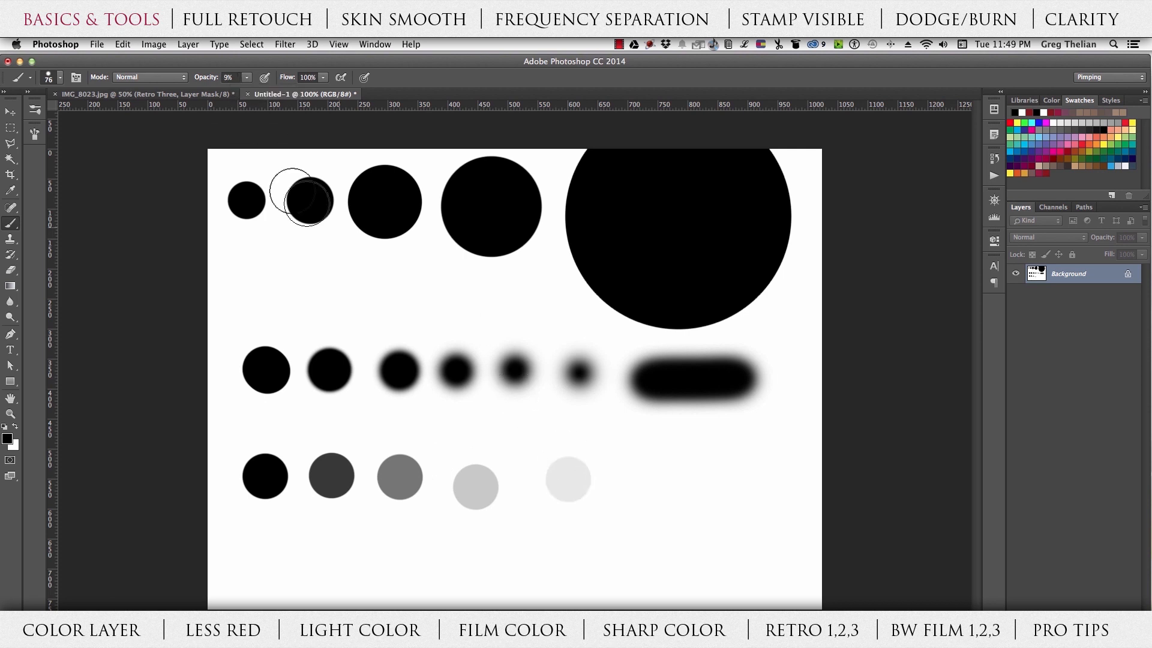
pyautogui.click(248, 78)
pyautogui.moveTo(248, 91); pyautogui.dragTo(246, 91)
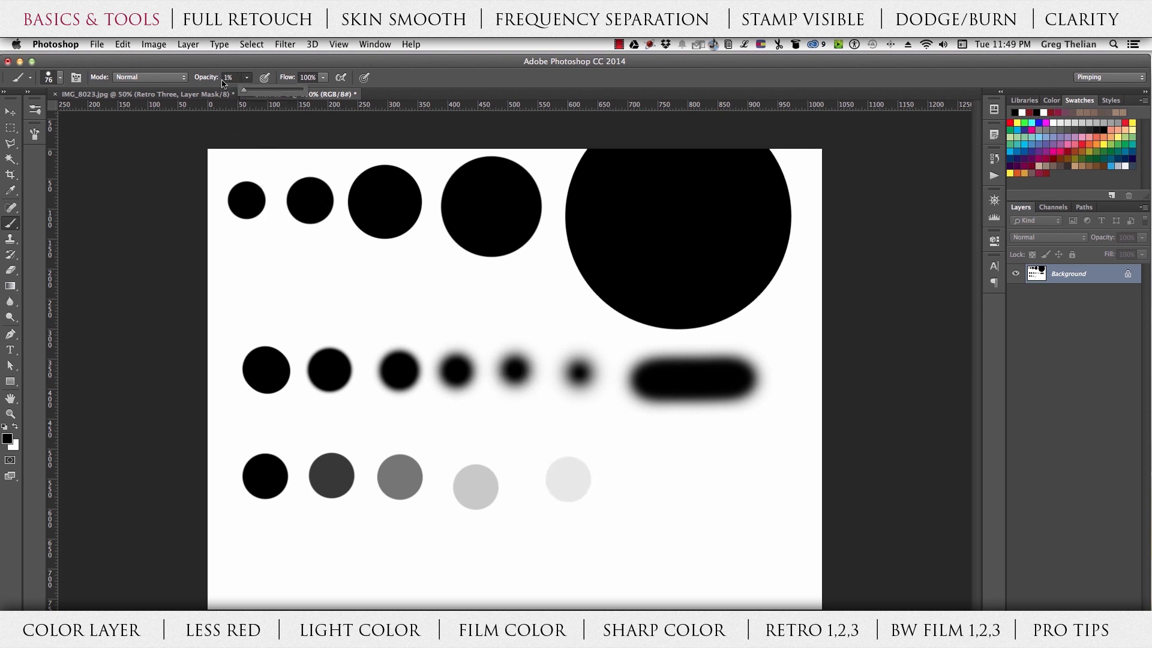
pyautogui.click(639, 481)
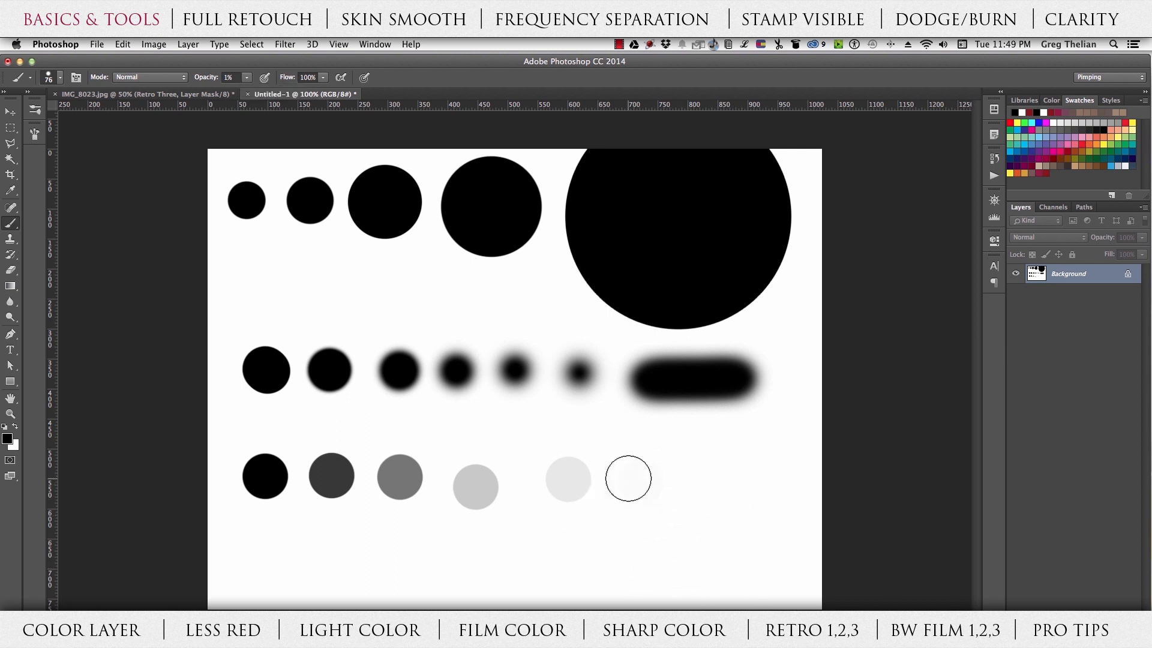
# Step: Raise the brush opacity slightly and build up a dark dot below the third row by painting repeatedly on one spot
pyautogui.click(247, 78)
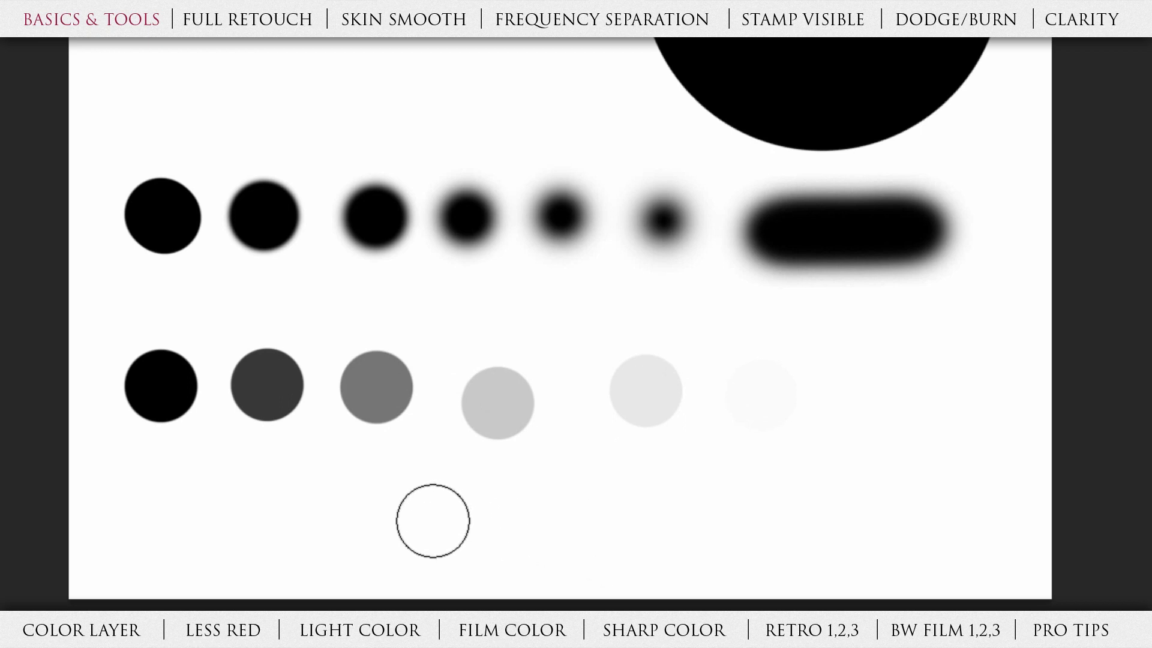
pyautogui.click(370, 500)
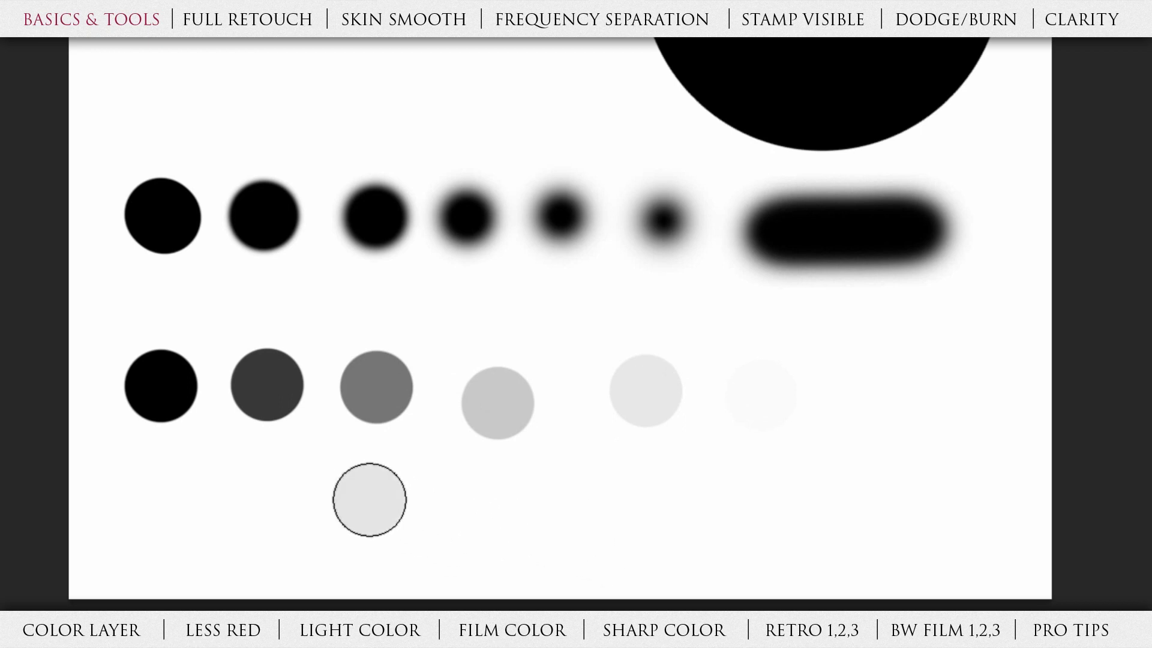
pyautogui.click(370, 500)
pyautogui.click(369, 499)
pyautogui.click(370, 499)
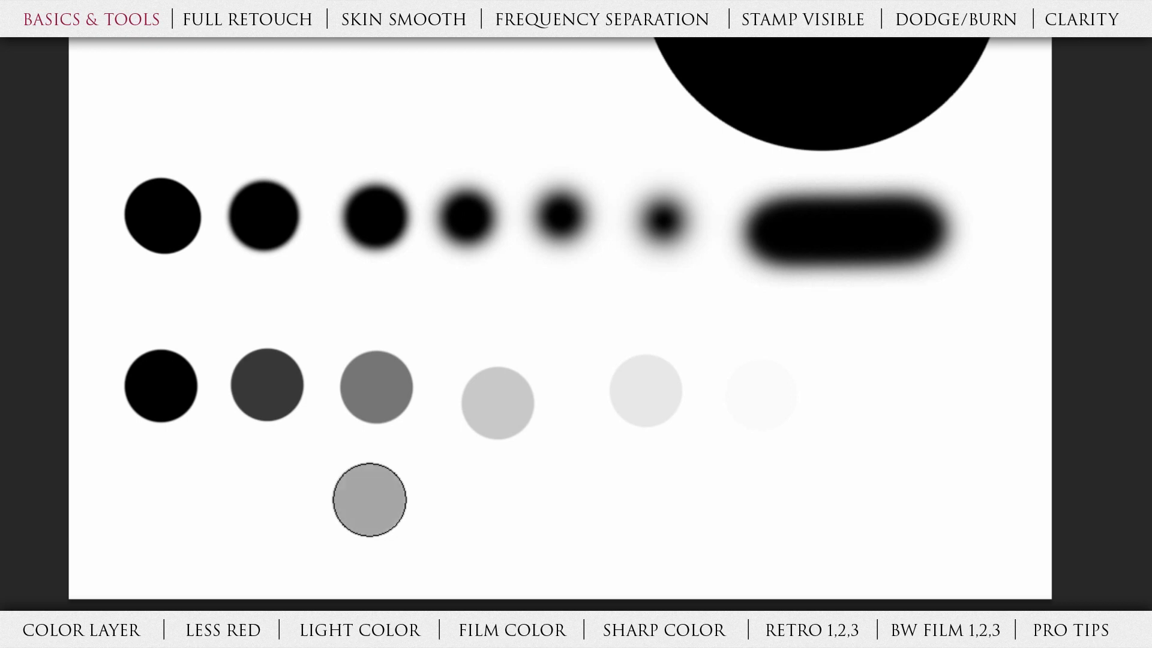
pyautogui.click(370, 499)
pyautogui.click(370, 500)
pyautogui.click(369, 500)
pyautogui.click(369, 500)
pyautogui.click(370, 499)
pyautogui.click(369, 499)
pyautogui.click(370, 500)
pyautogui.click(370, 499)
pyautogui.click(369, 500)
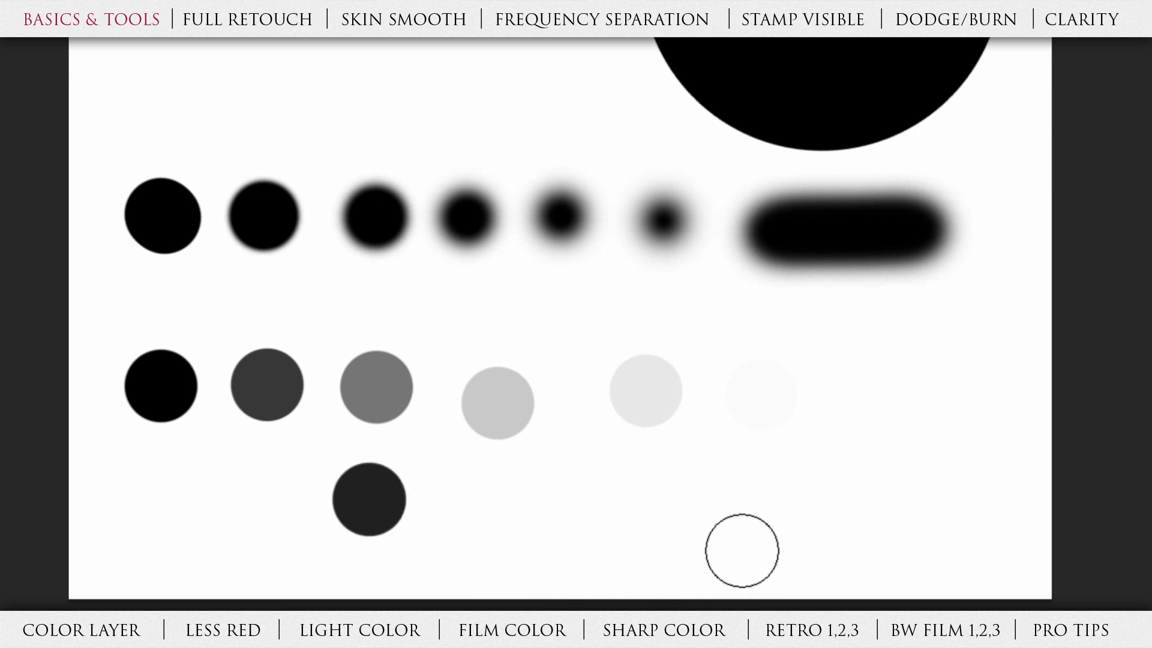
# Step: Paint several overlapping translucent strokes across the fourth dot of the opacity row and the empty area below it
pyautogui.moveTo(539, 495); pyautogui.dragTo(481, 381)
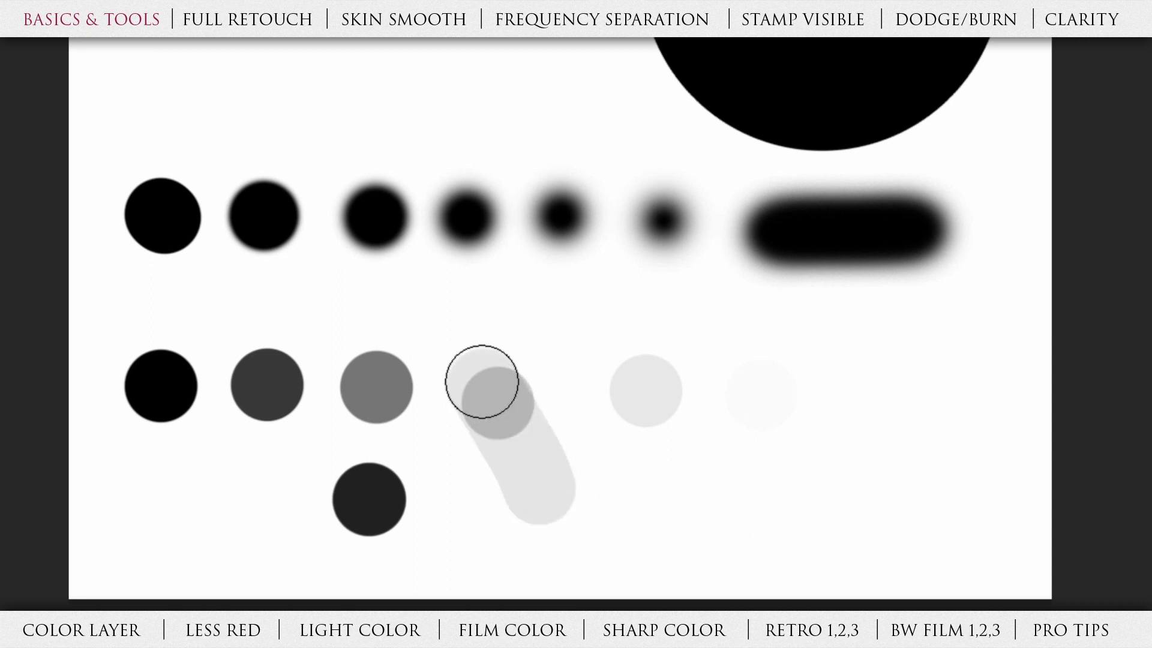
pyautogui.moveTo(456, 432); pyautogui.dragTo(521, 391)
pyautogui.moveTo(569, 361)
pyautogui.mouseDown()
pyautogui.moveTo(508, 386)
pyautogui.moveTo(437, 443)
pyautogui.mouseUp()
pyautogui.moveTo(430, 378)
pyautogui.mouseDown()
pyautogui.moveTo(552, 508)
pyautogui.moveTo(506, 352)
pyautogui.moveTo(480, 408)
pyautogui.moveTo(522, 395)
pyautogui.moveTo(551, 439)
pyautogui.moveTo(488, 406)
pyautogui.moveTo(514, 394)
pyautogui.moveTo(483, 406)
pyautogui.moveTo(515, 451)
pyautogui.moveTo(502, 348)
pyautogui.moveTo(466, 442)
pyautogui.moveTo(588, 366)
pyautogui.moveTo(472, 356)
pyautogui.mouseUp()
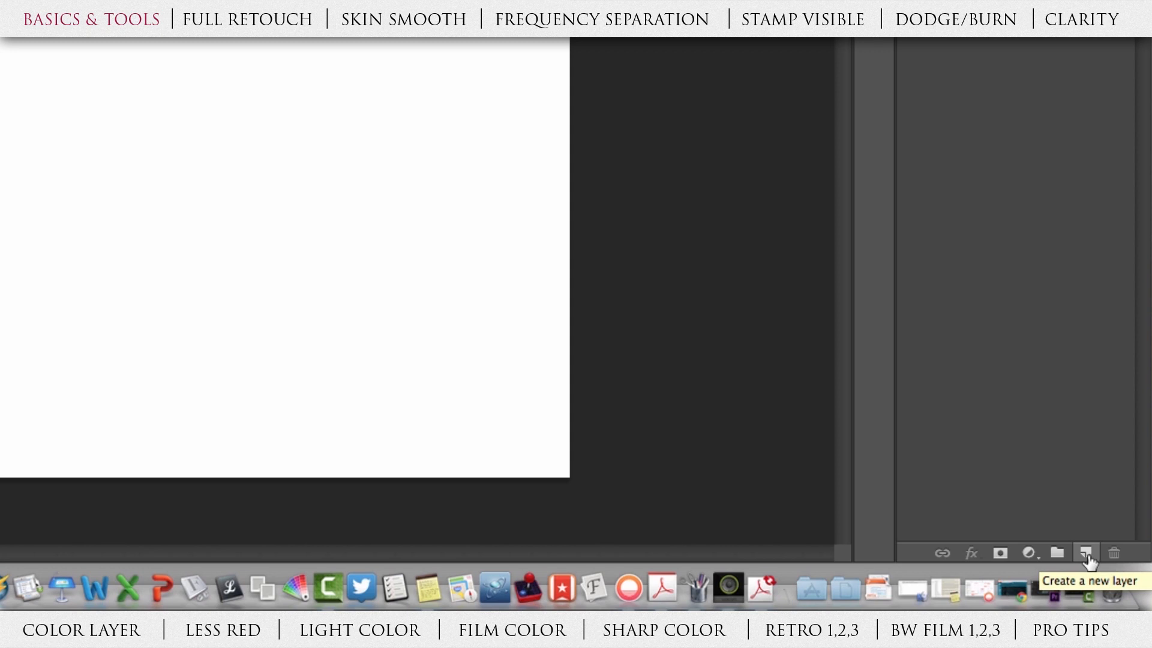
# Step: Add a new layer above the background and enlarge the brush, keeping the hardness at 100%
pyautogui.click(1086, 554)
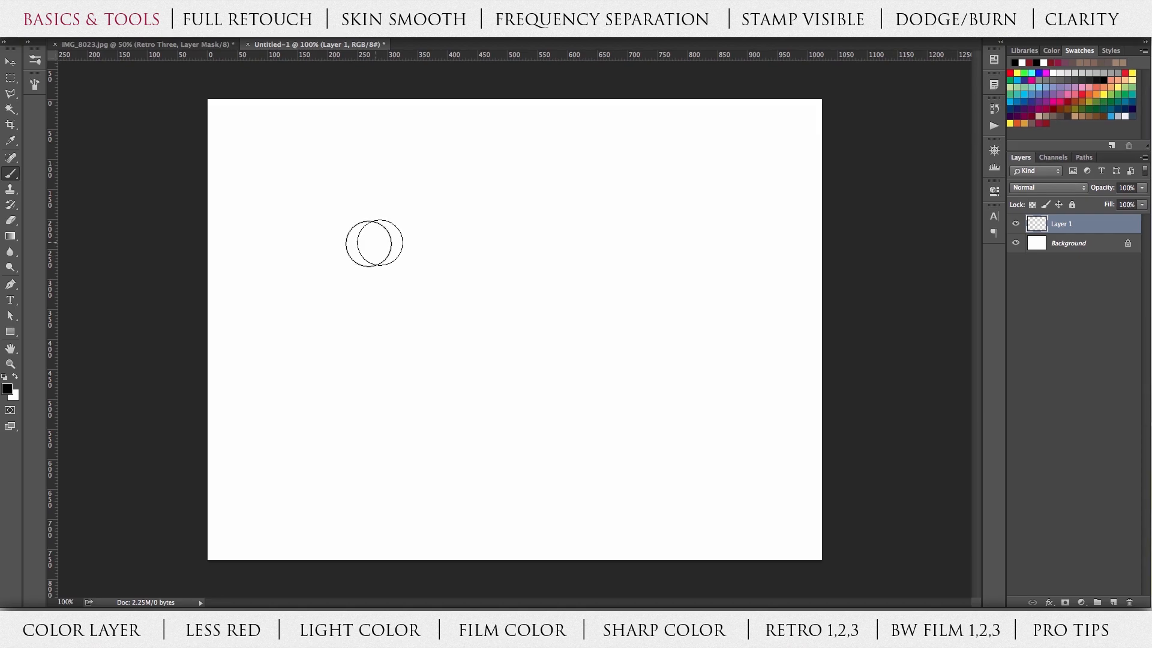
pyautogui.rightClick(319, 250)
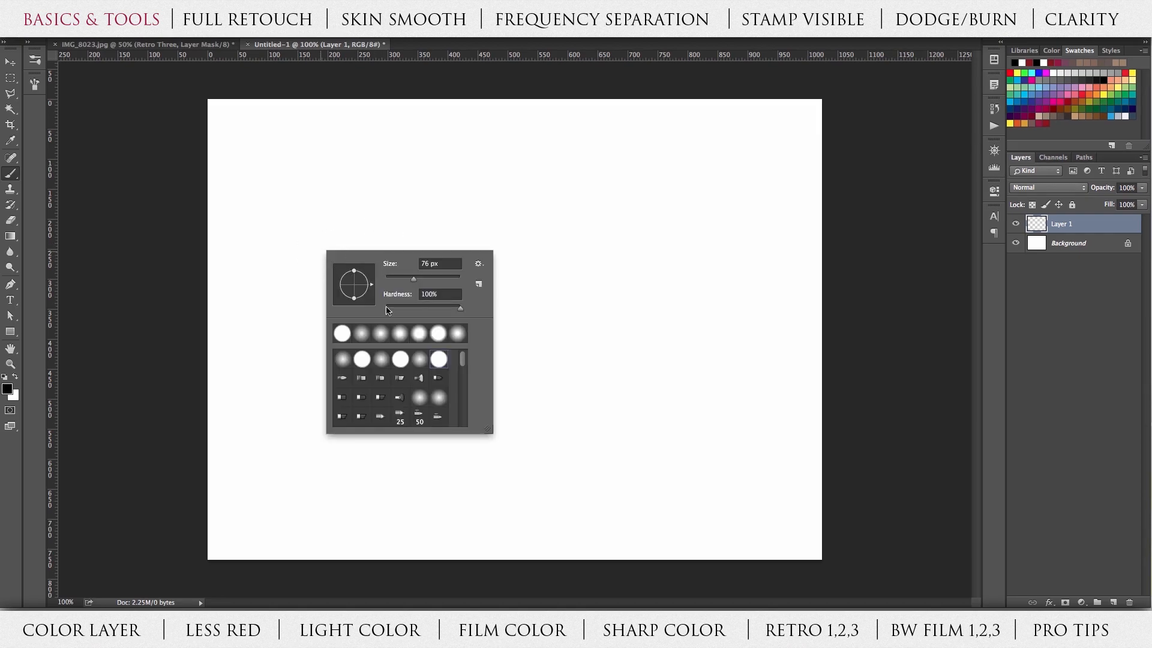
pyautogui.moveTo(413, 280); pyautogui.dragTo(418, 279)
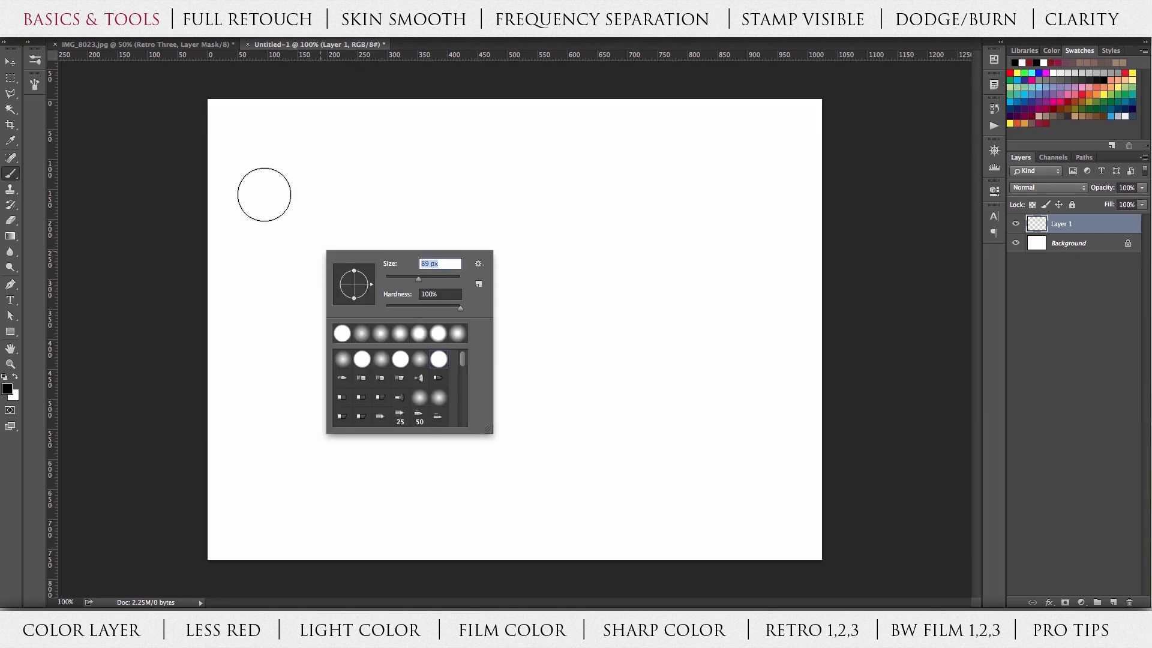
pyautogui.moveTo(418, 279); pyautogui.dragTo(429, 280)
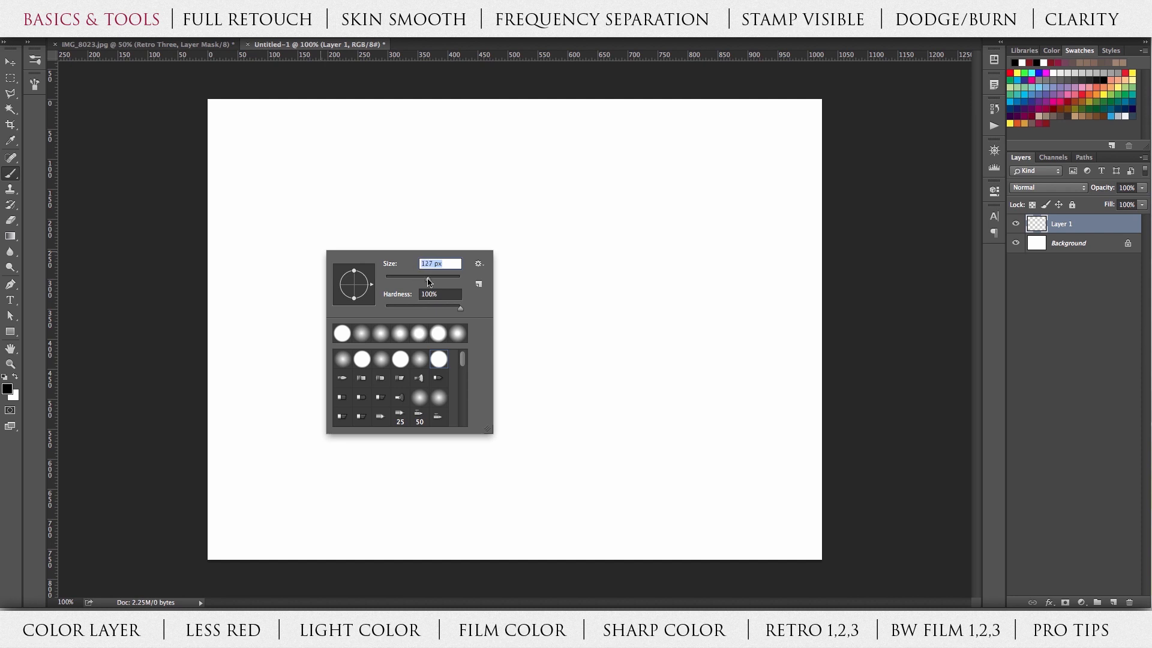
# Step: Undo a faint test dot and paint a solid black dot at full opacity on Layer 1
pyautogui.click(306, 300)
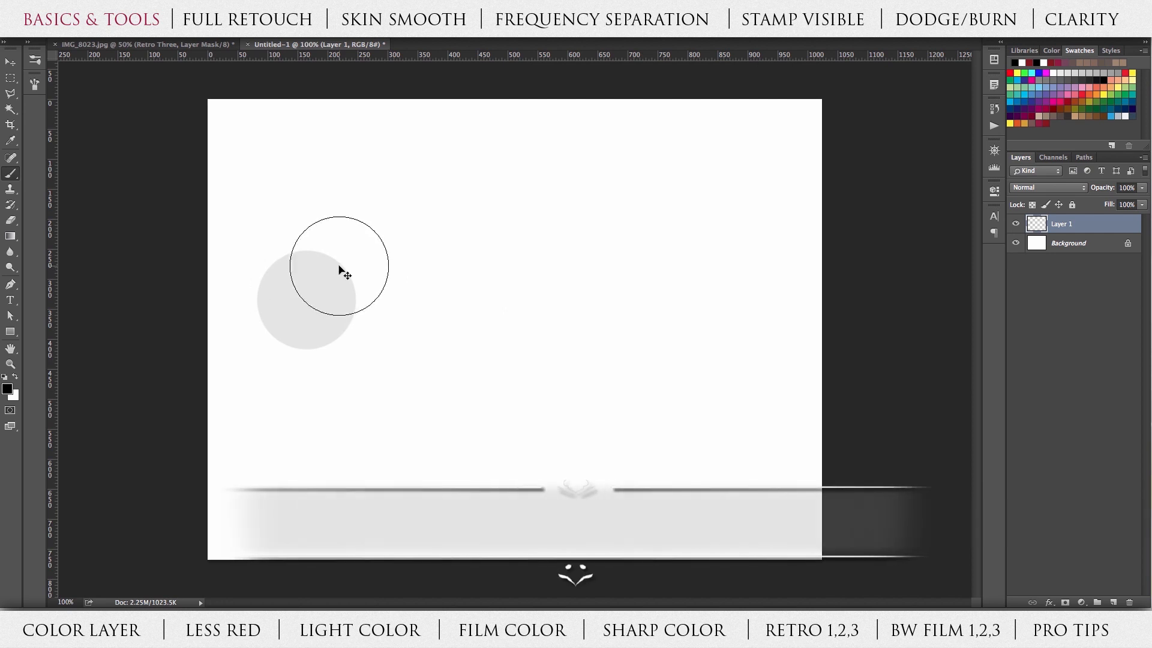
pyautogui.hotkey('ctrl', 'z')
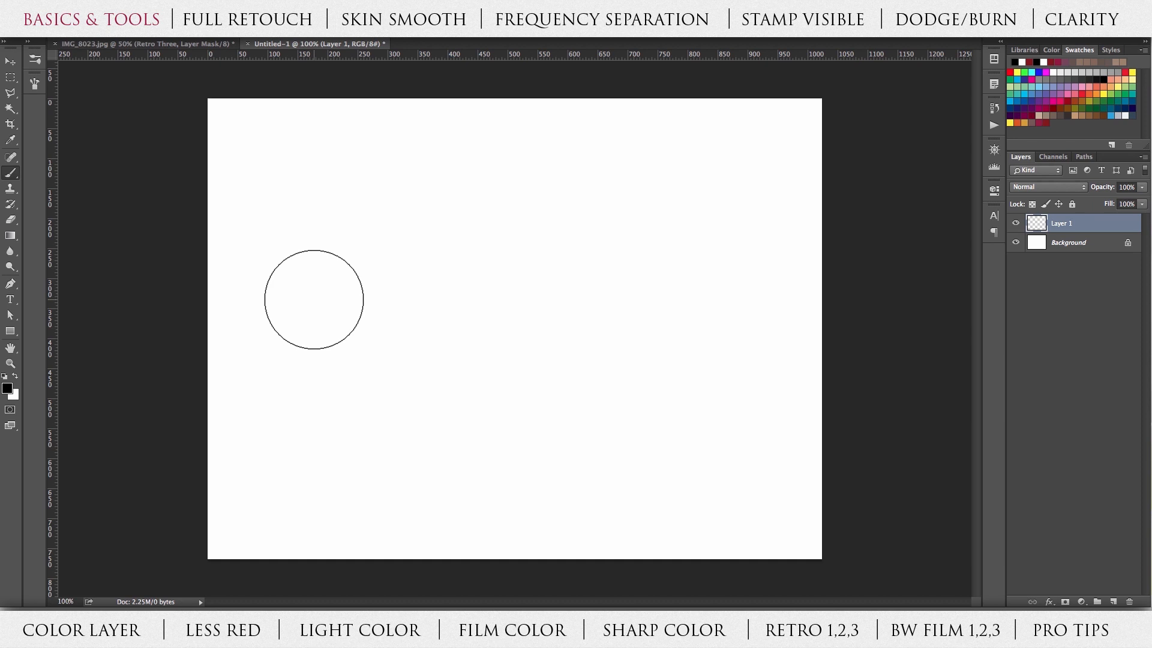
pyautogui.click(314, 299)
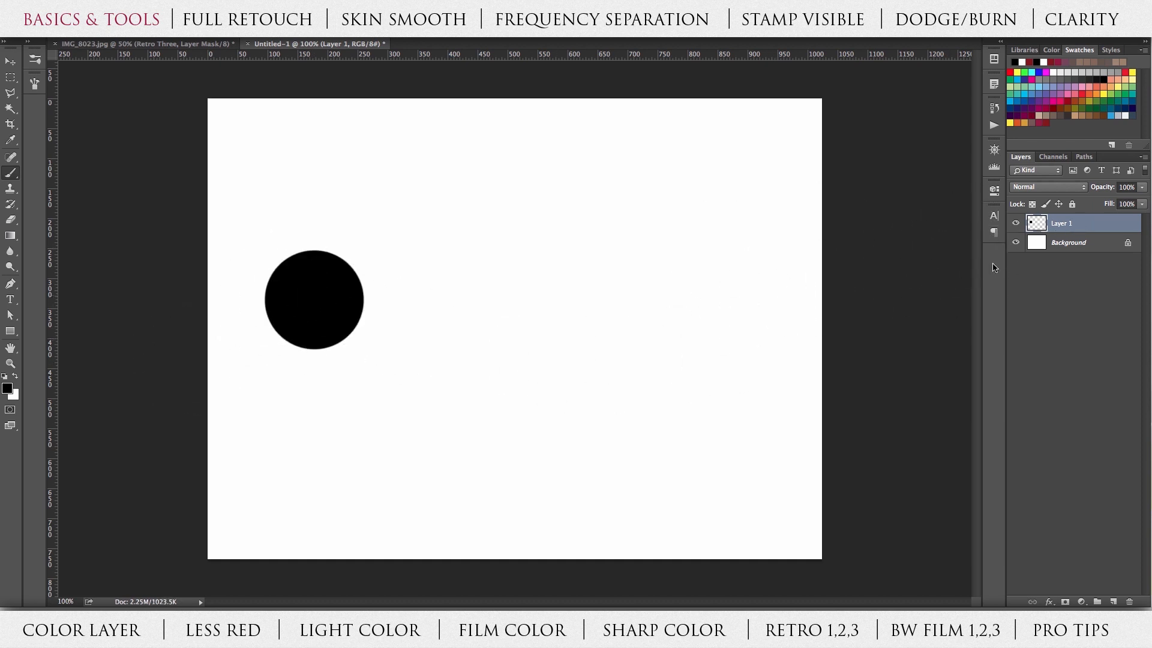
# Step: Add another new layer and paint a dark red dot on it, to the right of the black dot
pyautogui.click(1115, 601)
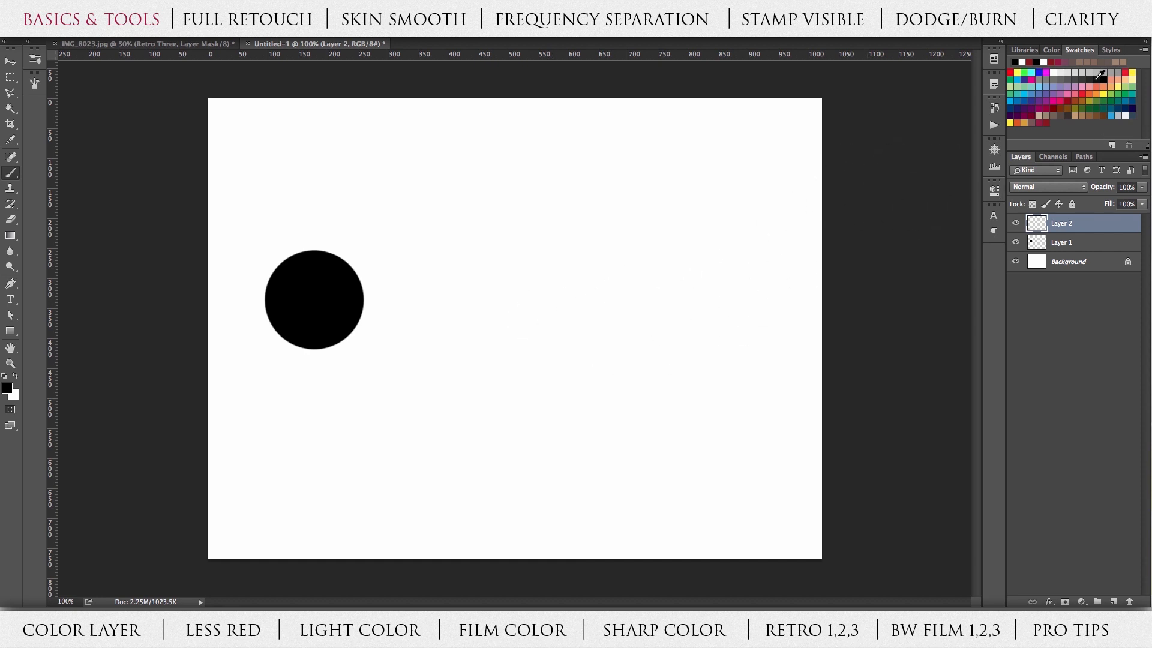
pyautogui.click(1047, 121)
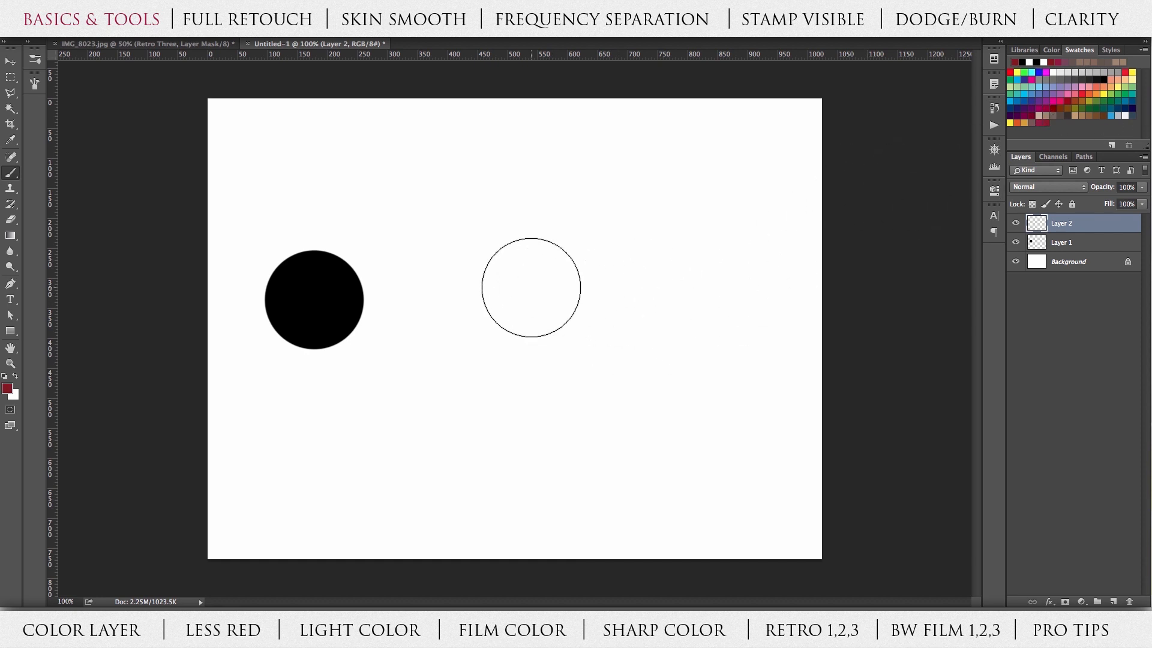
pyautogui.click(510, 295)
# Step: With the Move tool, shift the red dot on Layer 2 down and right, and the black dot on Layer 1 down
pyautogui.press('v')
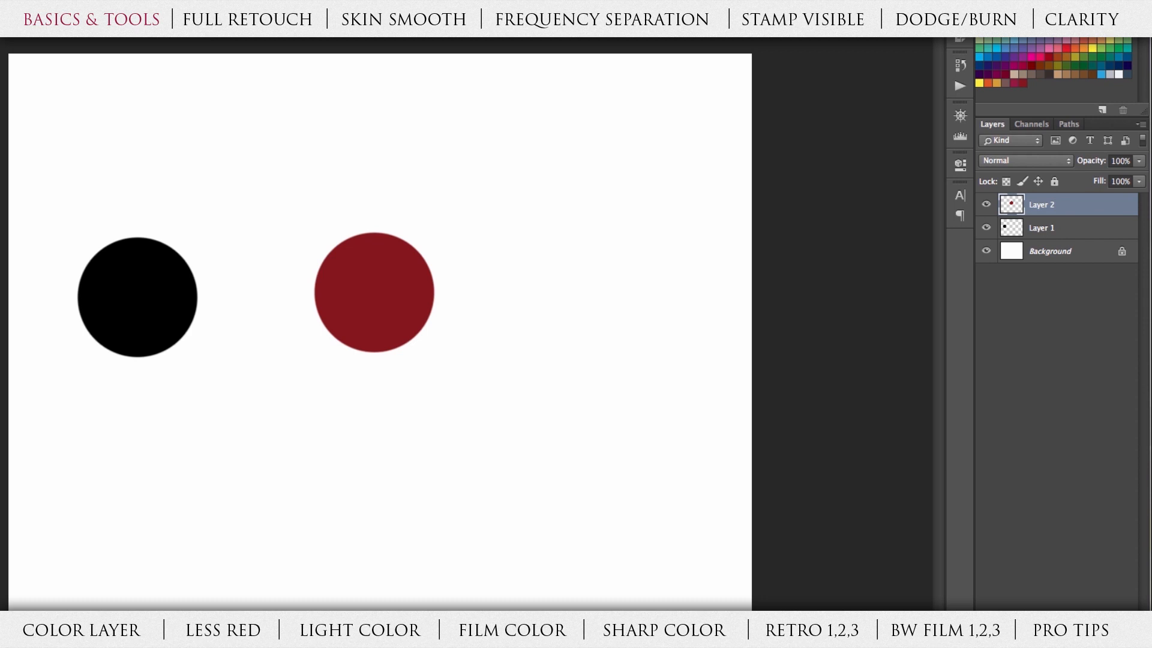
pyautogui.moveTo(368, 306); pyautogui.dragTo(494, 440)
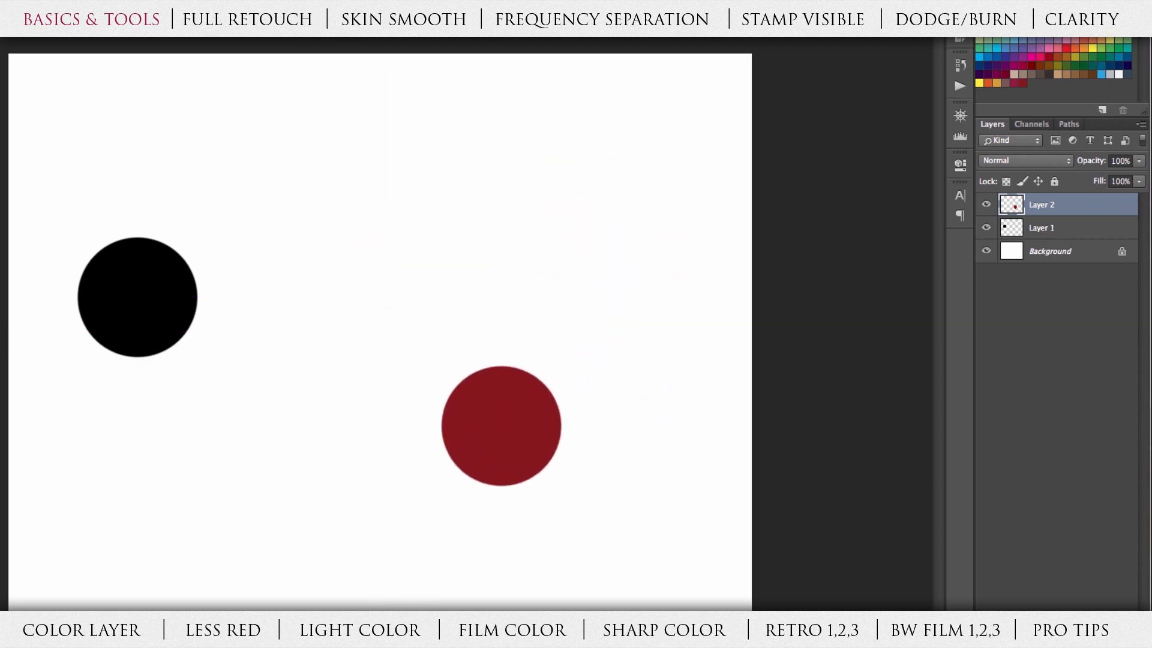
pyautogui.click(1071, 231)
pyautogui.moveTo(160, 293); pyautogui.dragTo(206, 408)
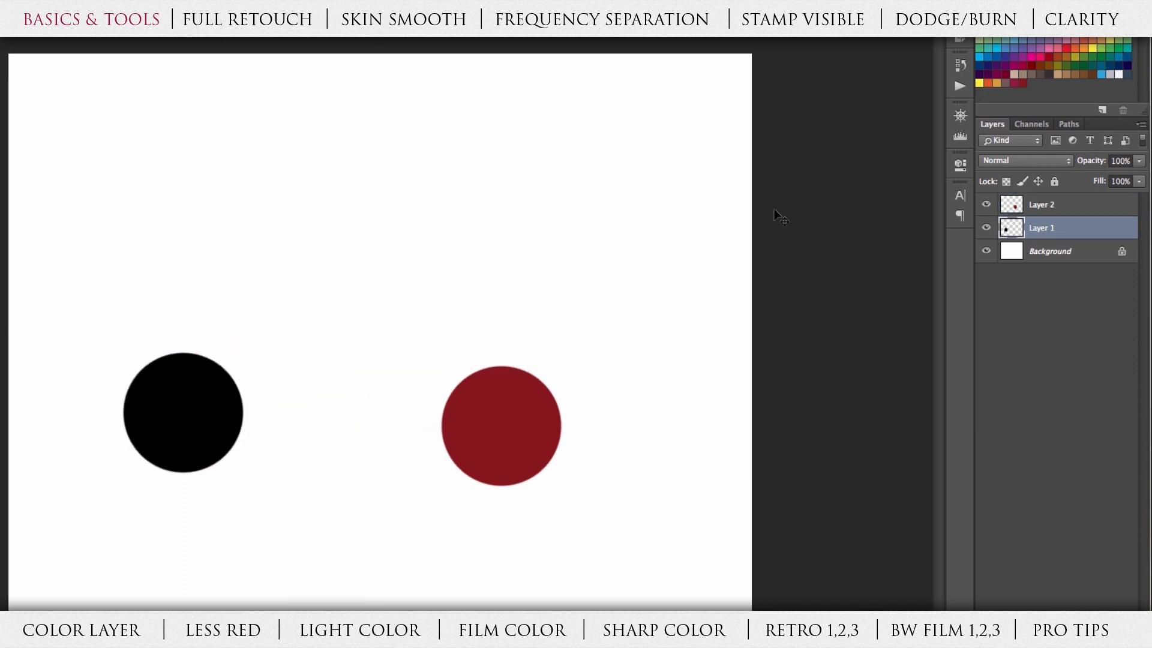
# Step: Move the red dot on Layer 2 up, and bring the black dot on Layer 1 level with it and closer
pyautogui.click(1058, 214)
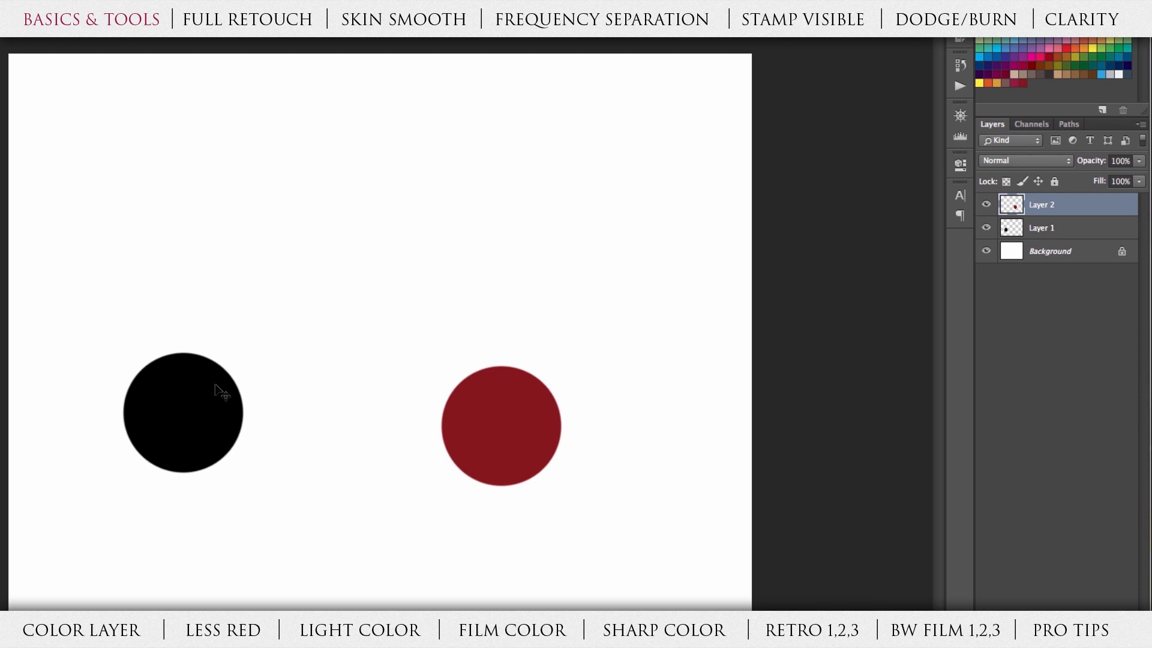
pyautogui.moveTo(347, 392); pyautogui.dragTo(359, 271)
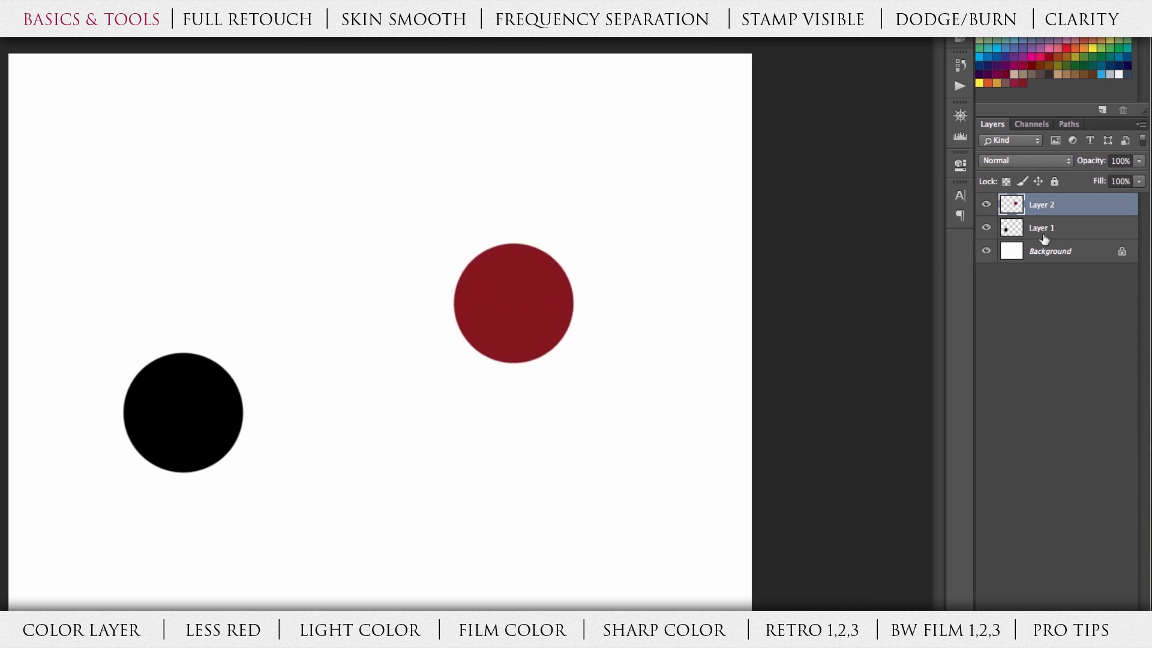
pyautogui.click(1044, 234)
pyautogui.moveTo(321, 463); pyautogui.dragTo(324, 359)
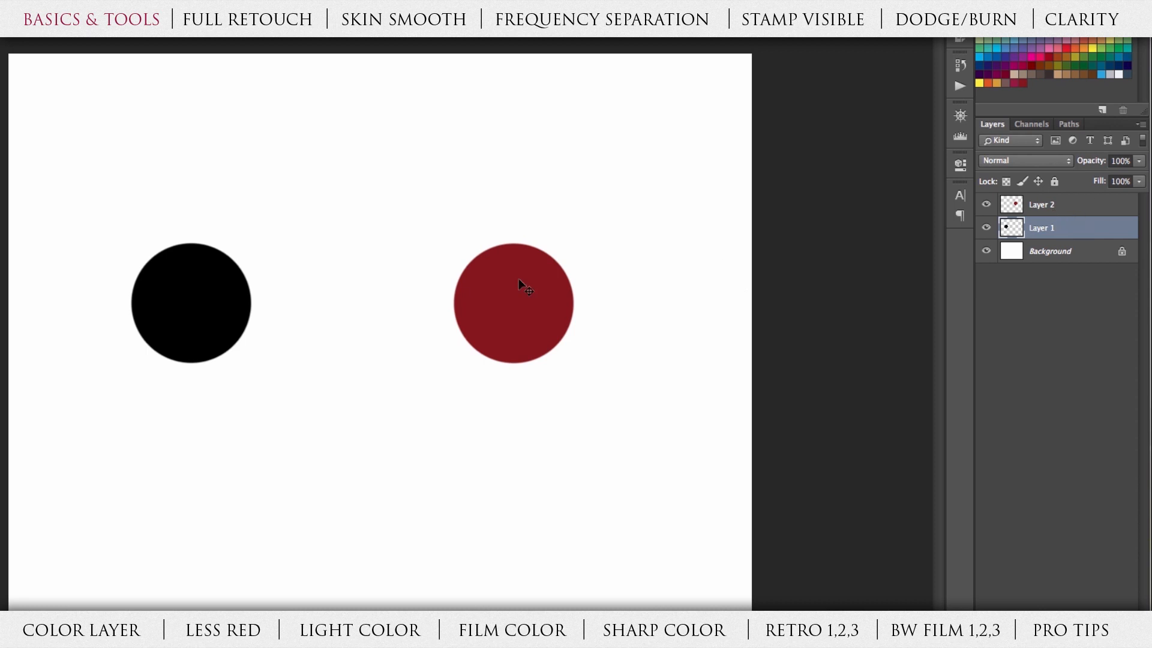
pyautogui.moveTo(159, 312); pyautogui.dragTo(240, 312)
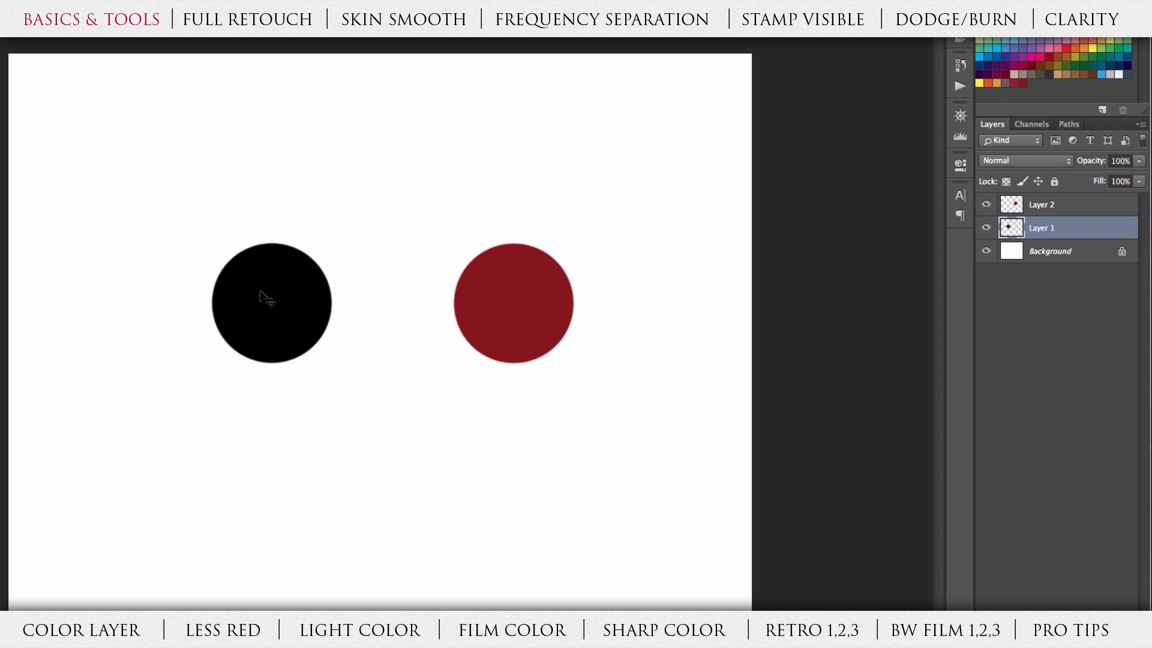
# Step: Move the red dot on Layer 2 so it overlaps the black dot, and reorder Layer 1 above Layer 2
pyautogui.click(1071, 209)
pyautogui.click(1072, 230)
pyautogui.click(1086, 204)
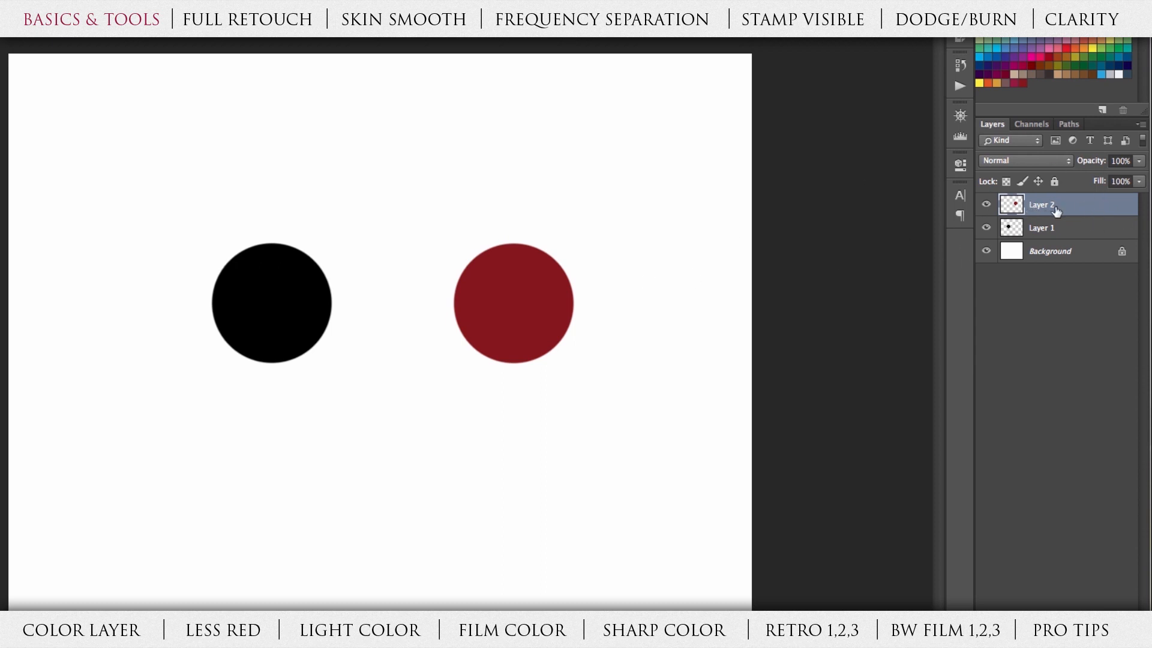
pyautogui.moveTo(538, 310); pyautogui.dragTo(355, 292)
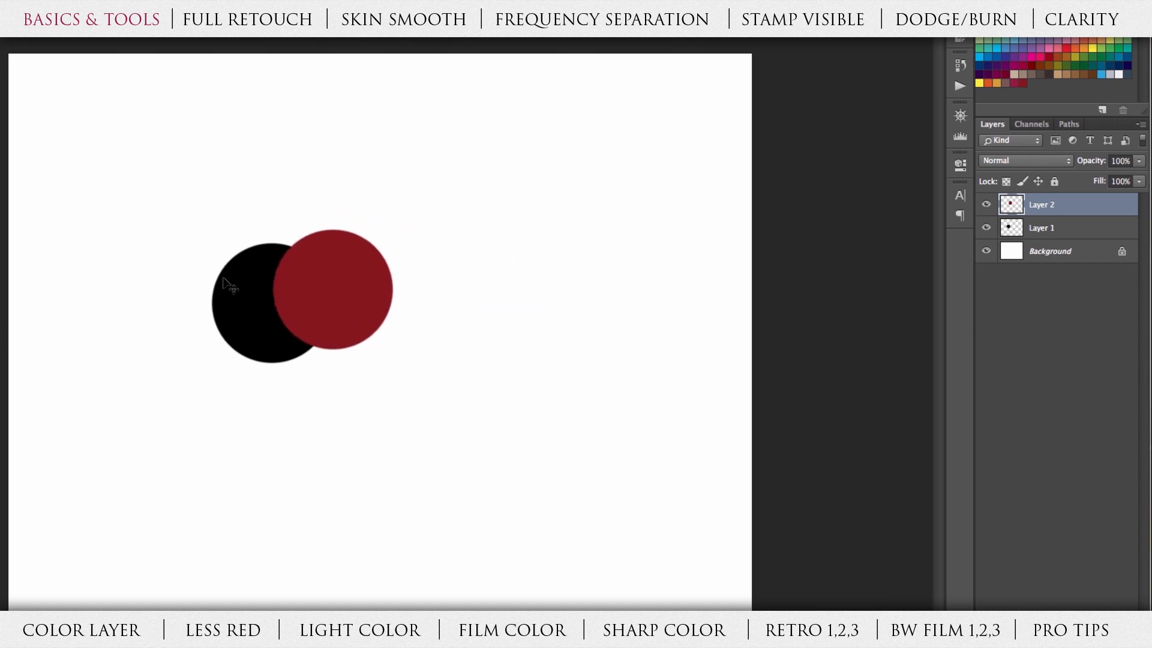
pyautogui.click(1074, 231)
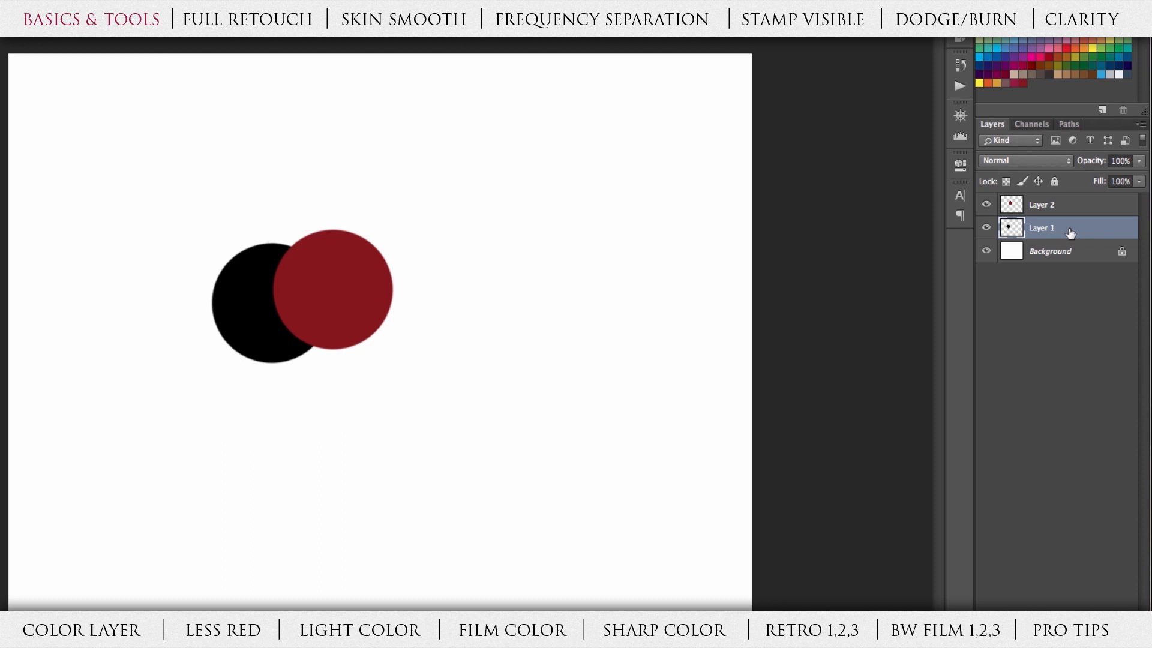
pyautogui.moveTo(1076, 234); pyautogui.dragTo(1074, 207)
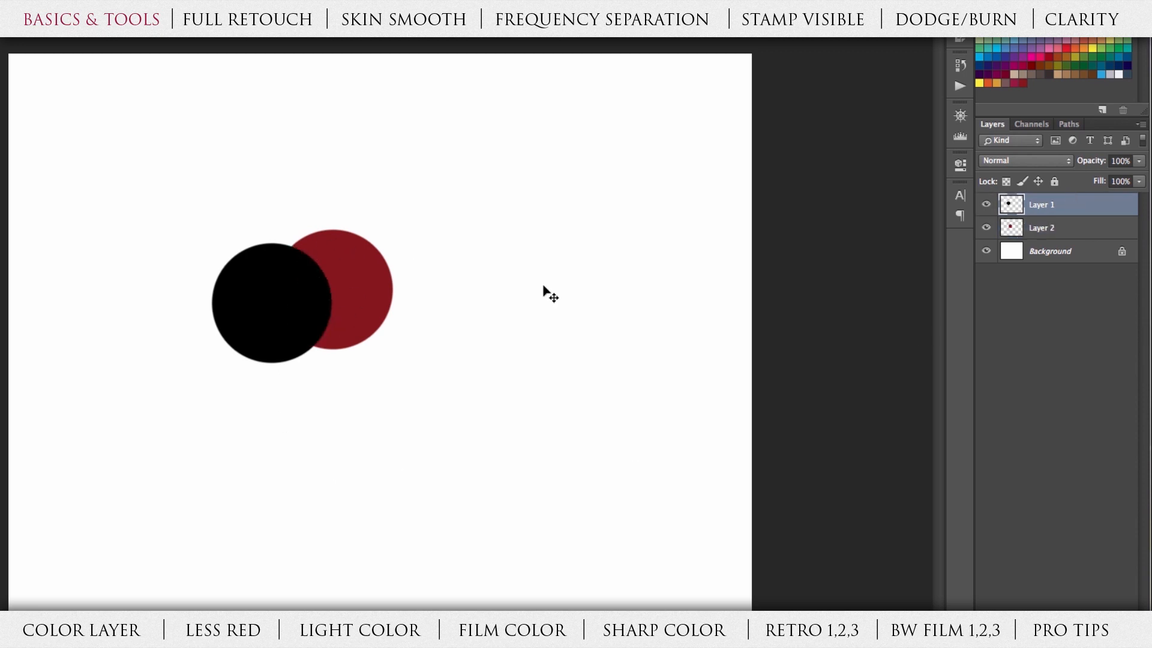
# Step: Reorder Layer 1 below Layer 2 and lower Layer 2's opacity to 53%
pyautogui.moveTo(1079, 207); pyautogui.dragTo(1090, 242)
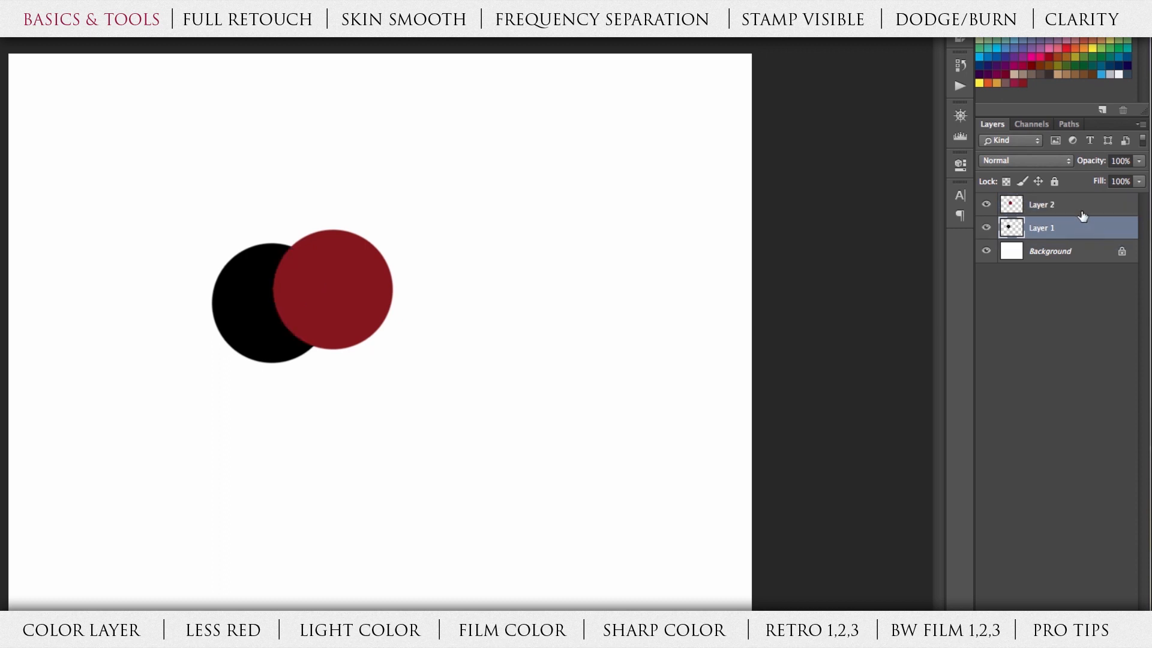
pyautogui.click(1080, 208)
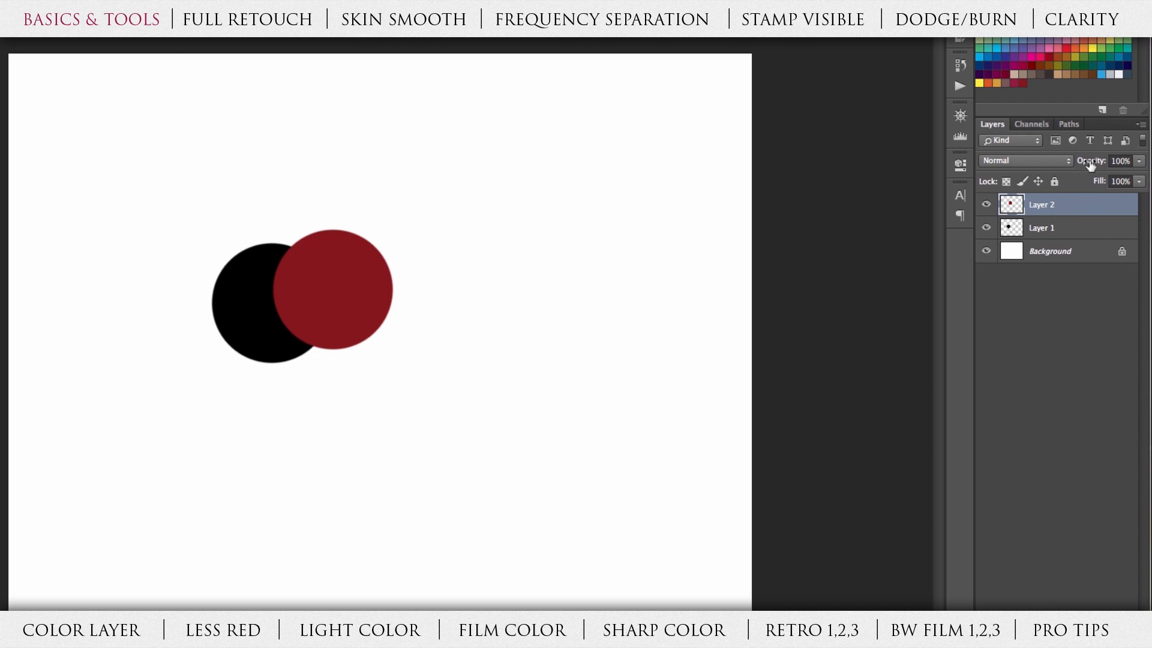
pyautogui.click(1137, 162)
pyautogui.moveTo(1141, 180); pyautogui.dragTo(1108, 180)
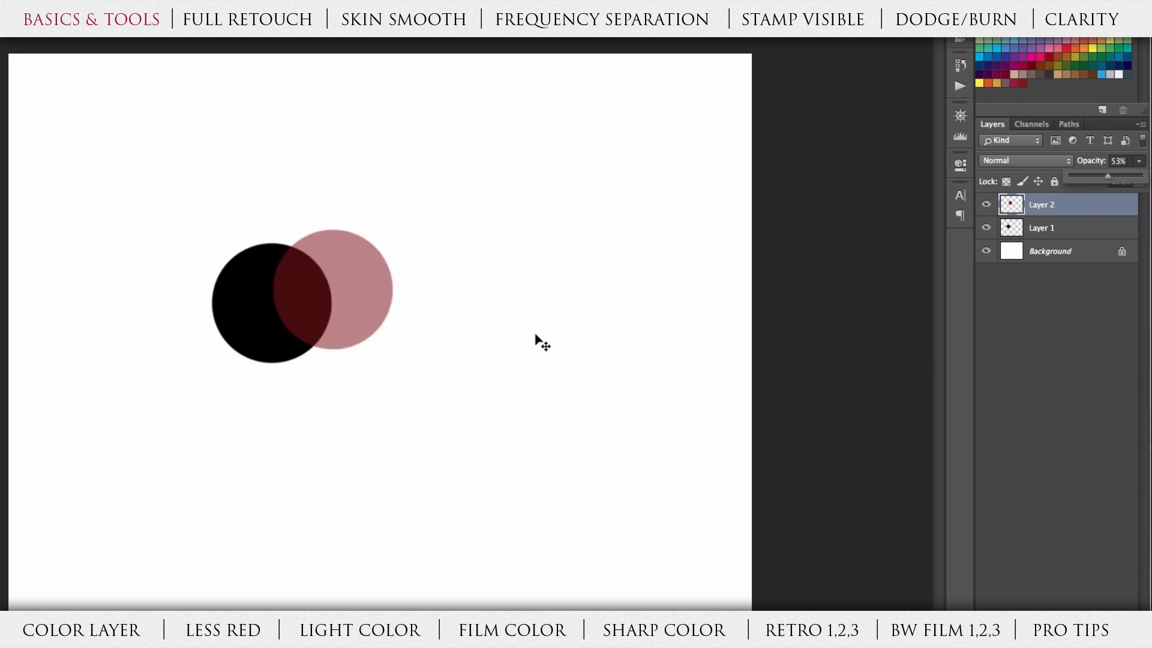
# Step: Lower Layer 1's opacity to about 57% and make Layer 2 the active layer again
pyautogui.click(1097, 230)
pyautogui.click(1137, 162)
pyautogui.moveTo(1140, 179); pyautogui.dragTo(1110, 179)
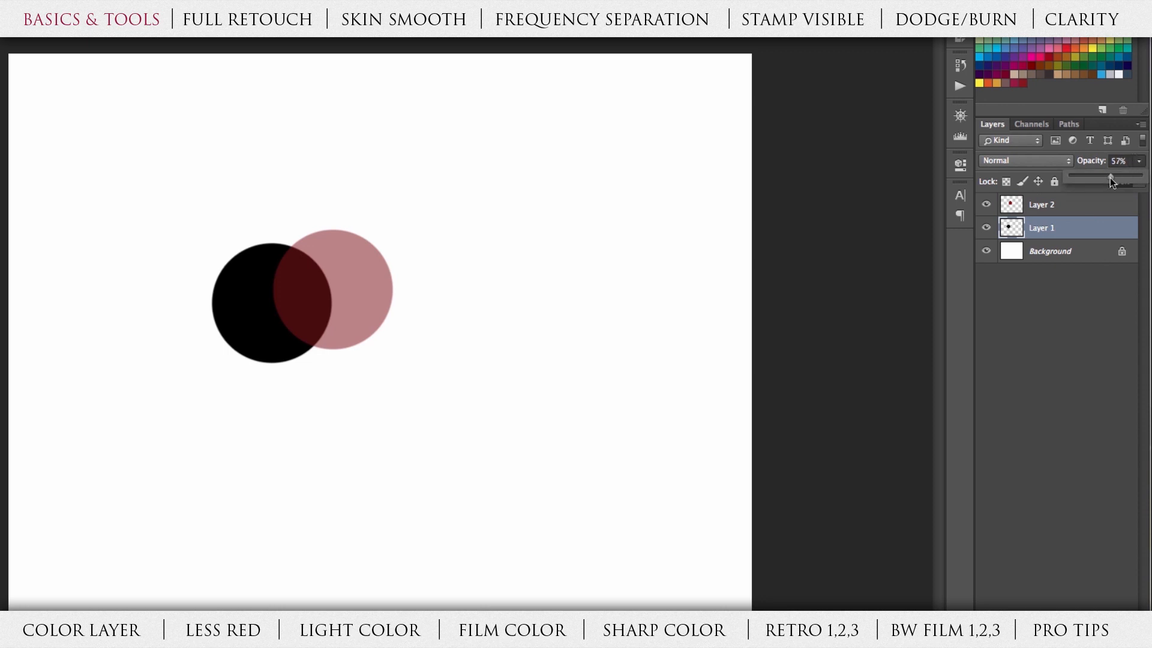
pyautogui.click(1084, 211)
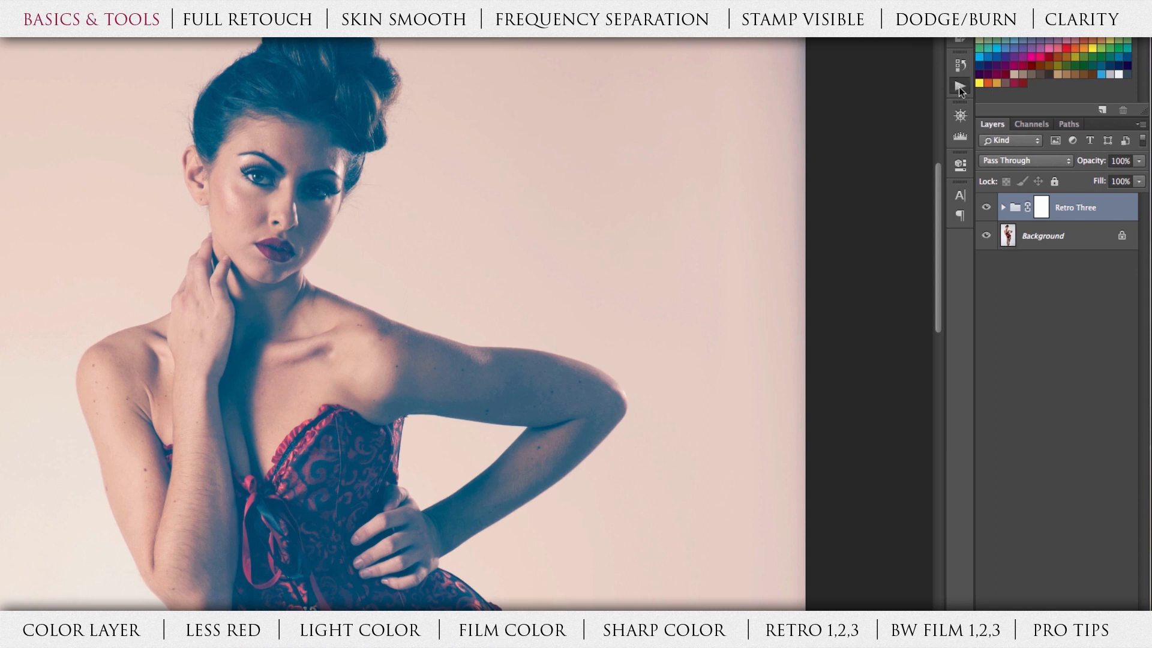
# Step: Show the loaded actions, highlight Retro Three in the retouching set, and hide the list again
pyautogui.click(959, 86)
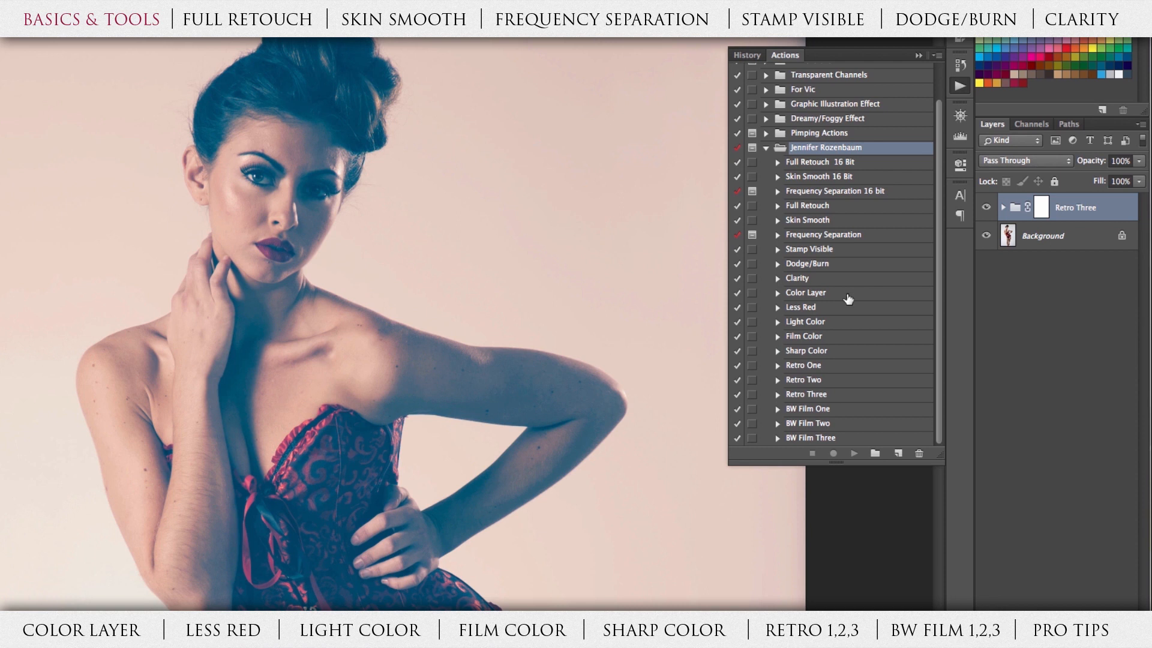
pyautogui.click(835, 397)
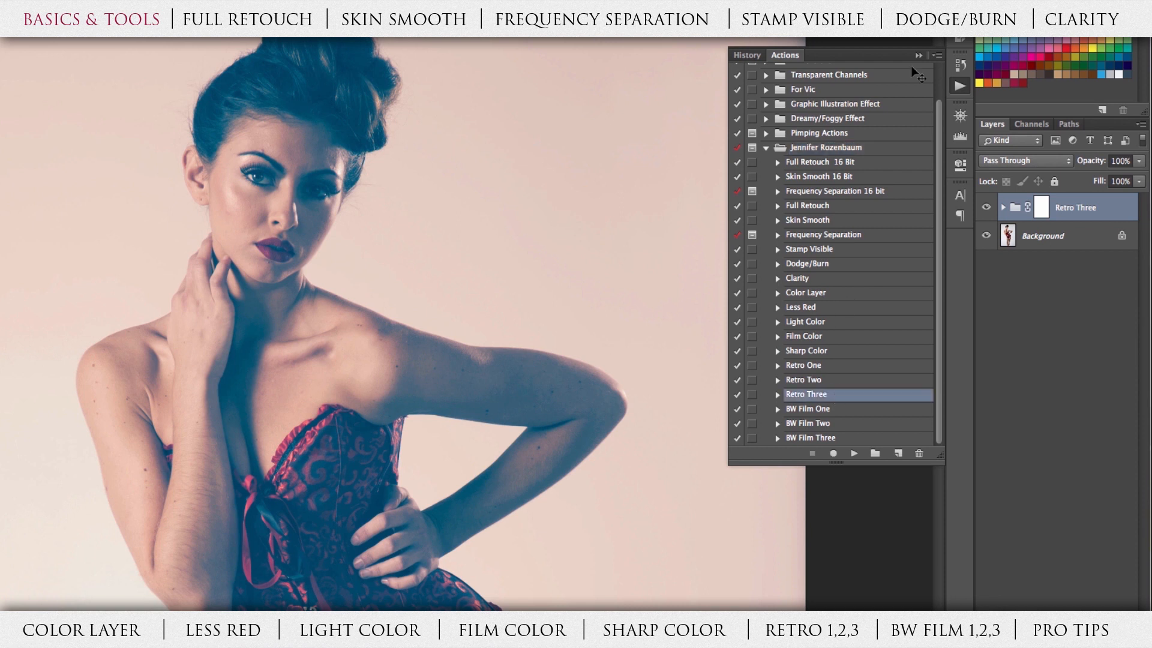
pyautogui.click(959, 85)
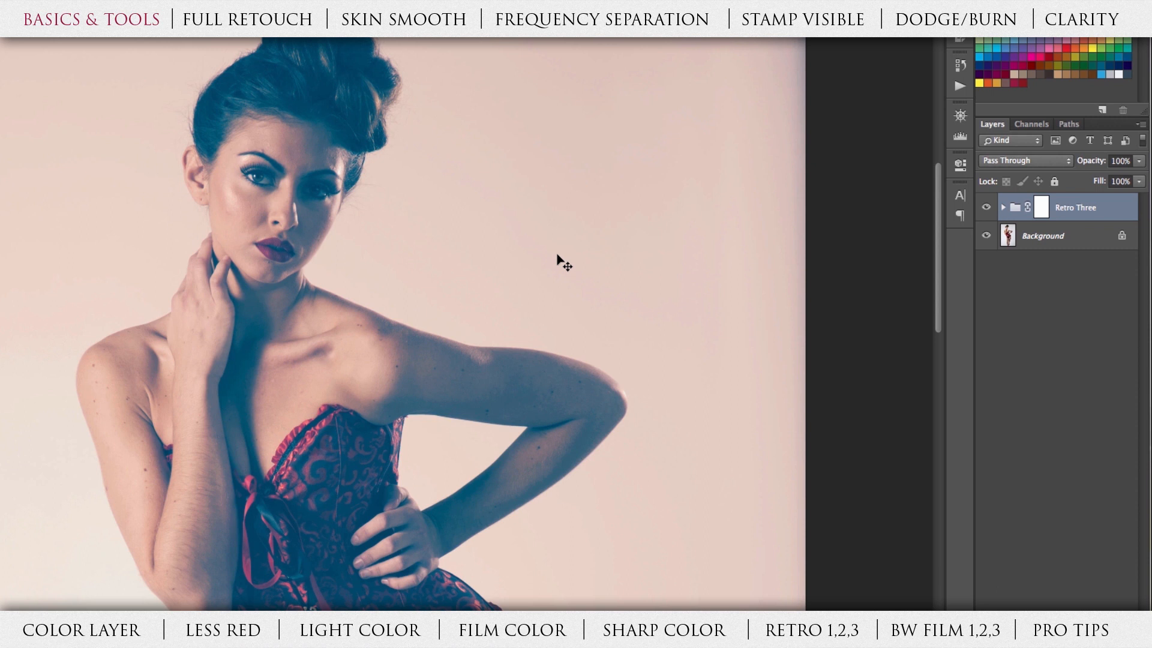
# Step: Lower the opacity of the Retro Three group to 73%, keeping that group selected rather than the Background
pyautogui.click(1139, 181)
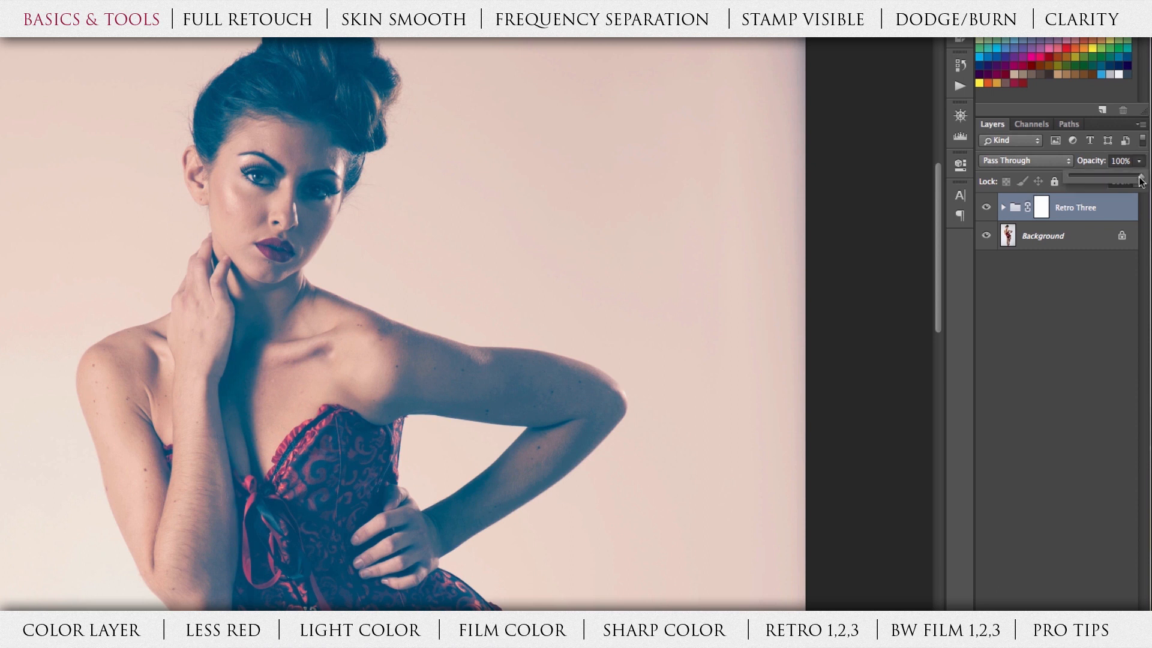
pyautogui.click(1141, 181)
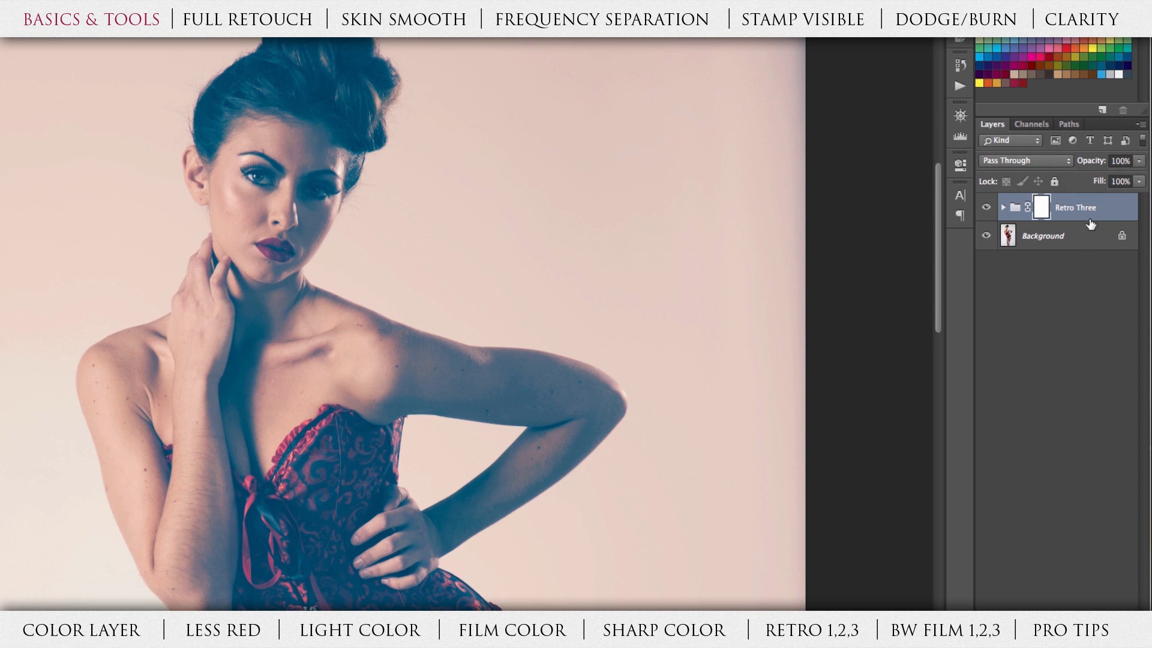
pyautogui.click(1139, 163)
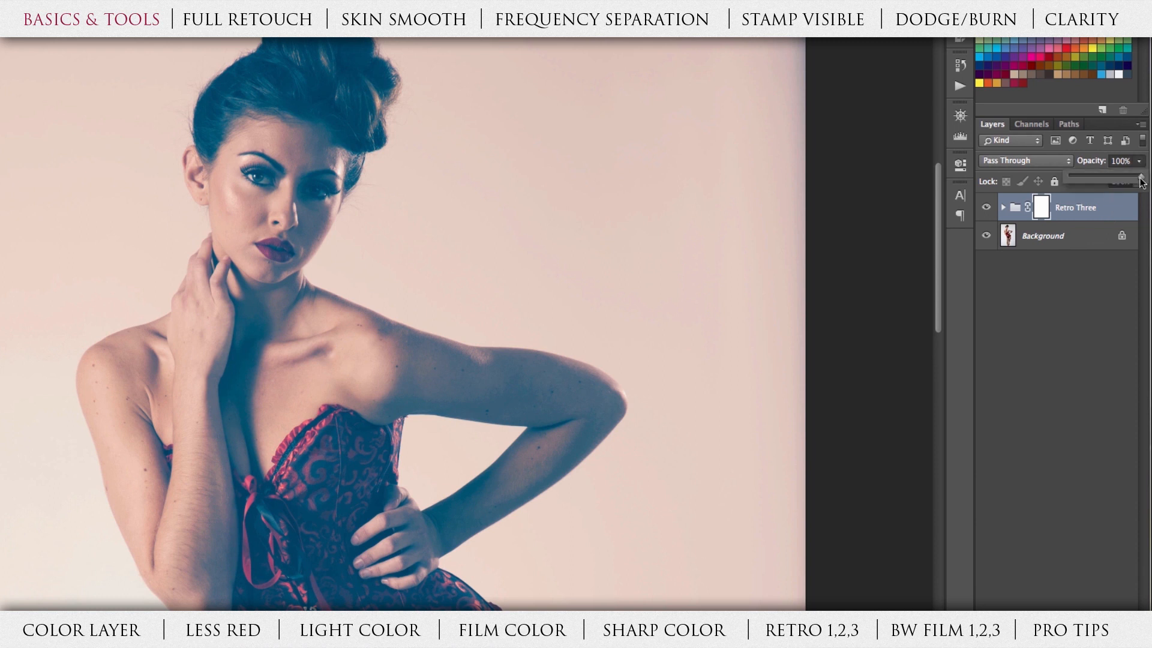
pyautogui.moveTo(1141, 182); pyautogui.dragTo(1124, 180)
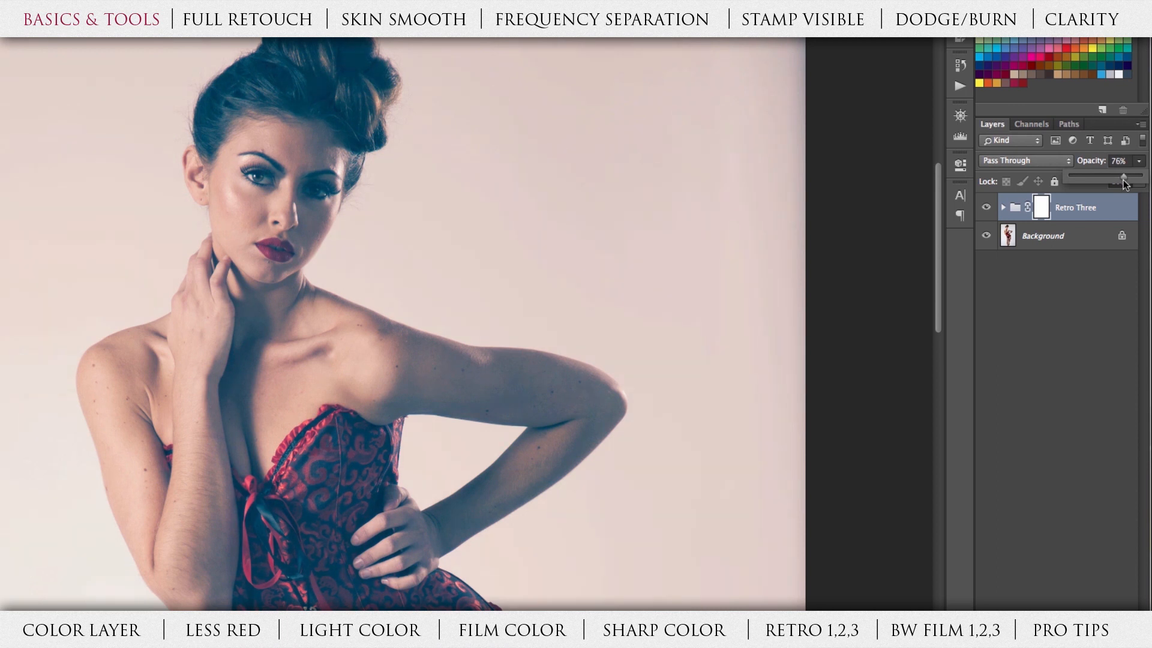
pyautogui.click(1089, 240)
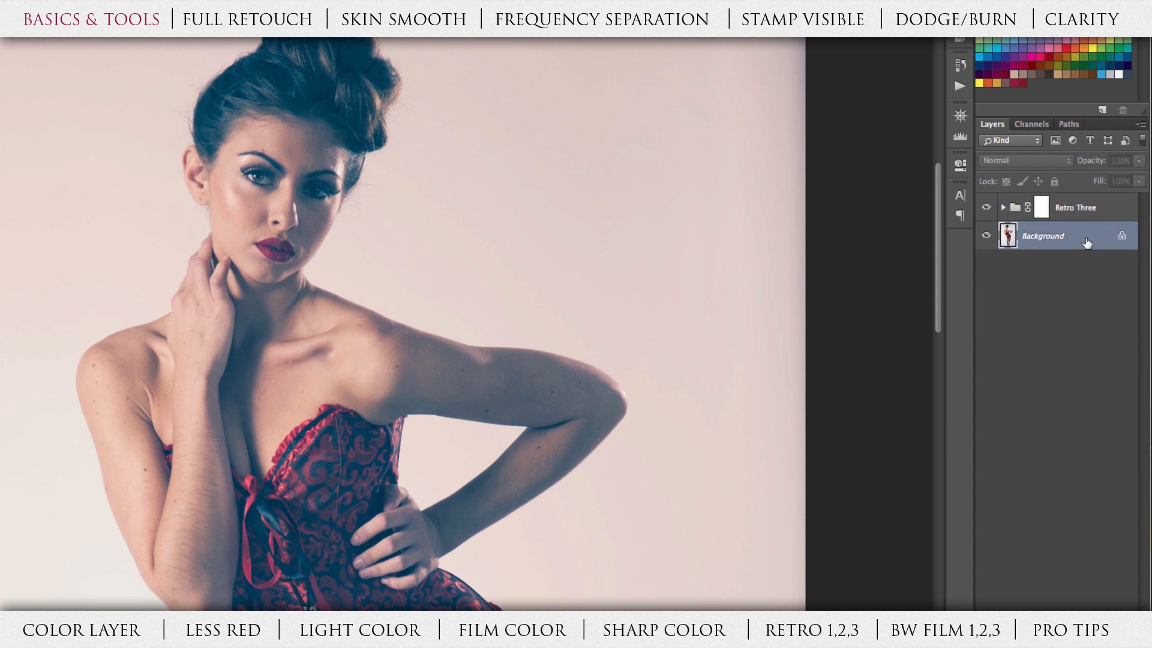
pyautogui.click(1114, 209)
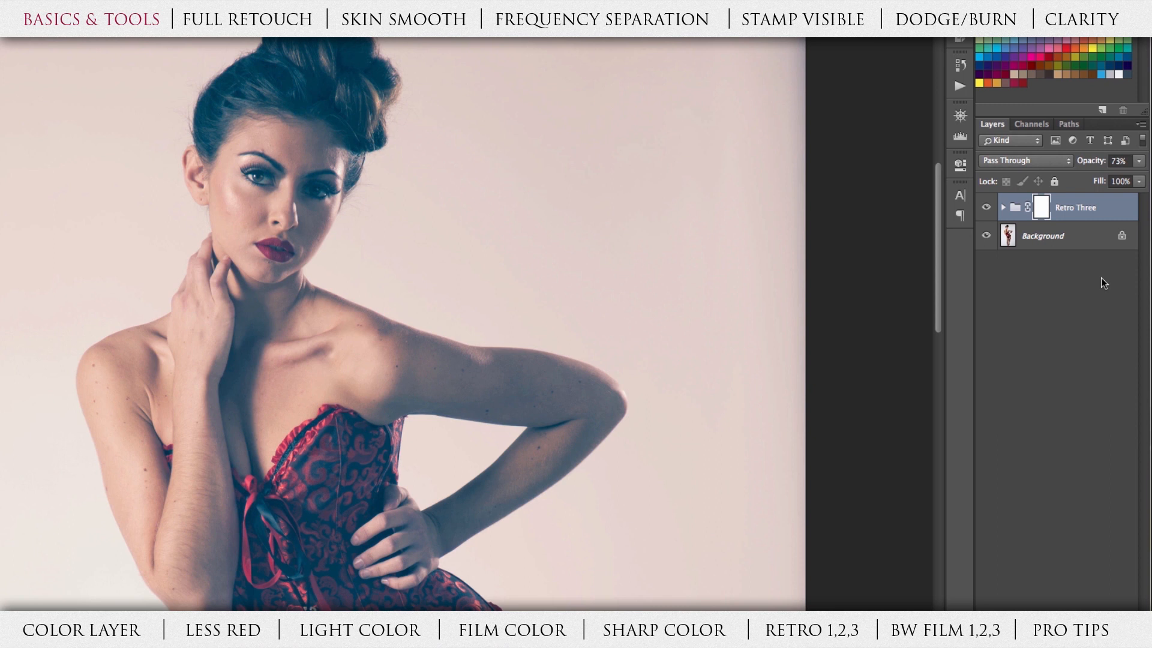
# Step: Set the Retro Three group's opacity to 45% and toggle its visibility off and on to compare with the original photo
pyautogui.click(1141, 161)
pyautogui.moveTo(1124, 176); pyautogui.dragTo(1100, 181)
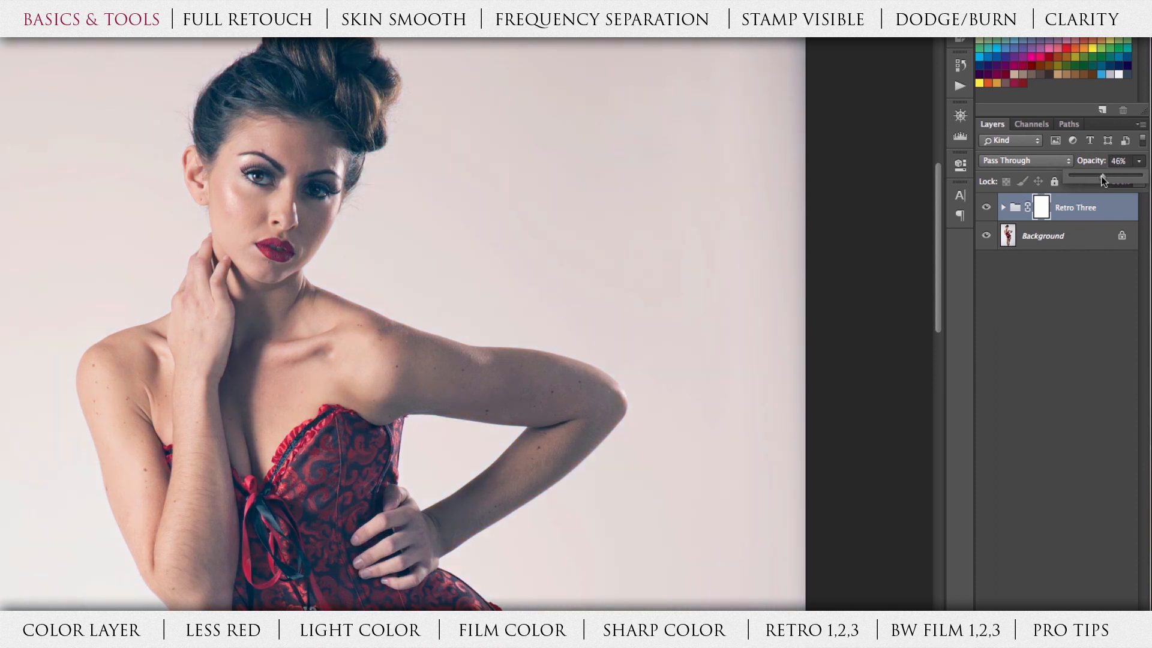
pyautogui.click(1092, 215)
pyautogui.click(1014, 236)
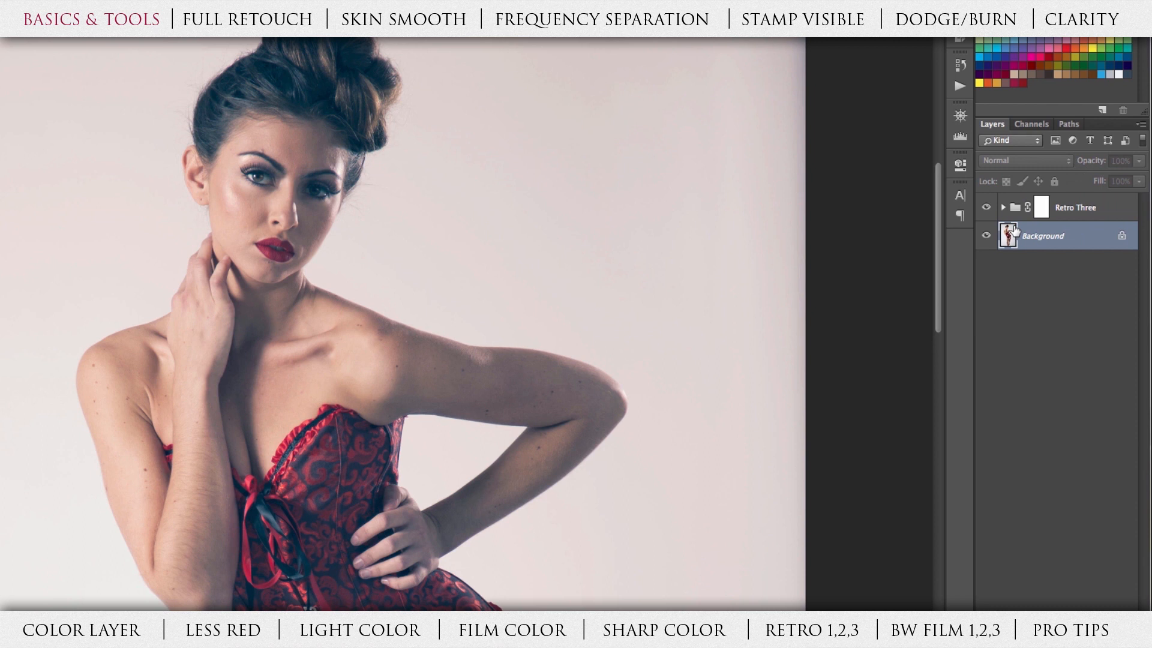
pyautogui.click(986, 207)
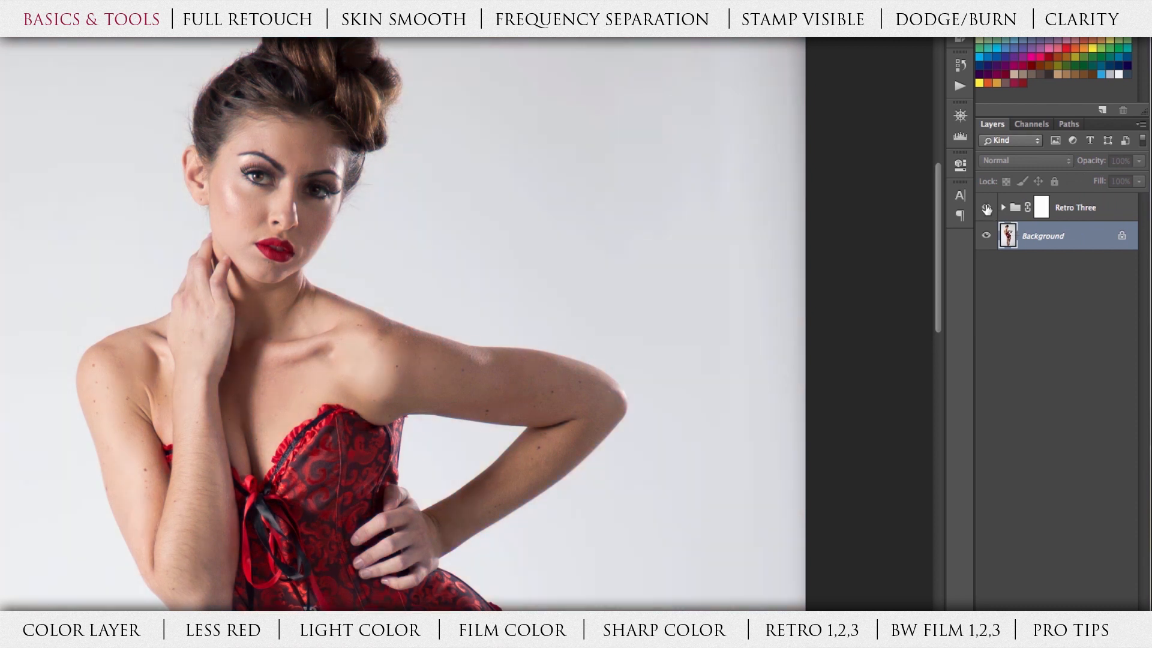
pyautogui.click(985, 207)
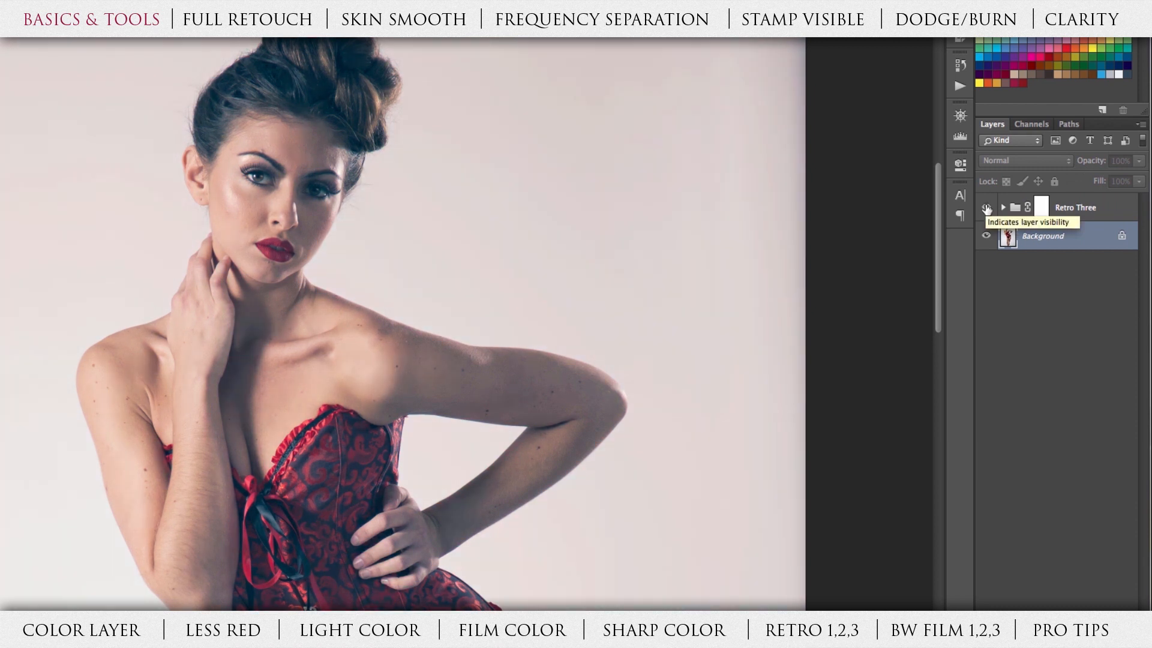
# Step: Restore the Retro Three group's opacity to 100% and briefly review the list of actions
pyautogui.click(1112, 208)
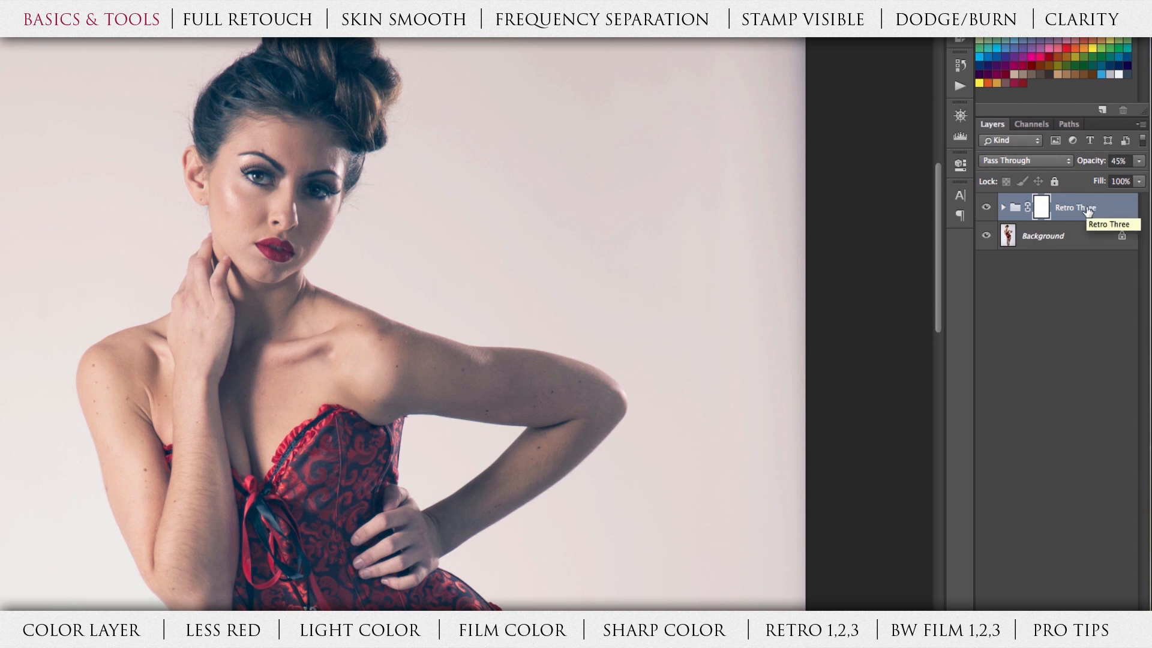
pyautogui.press('0')
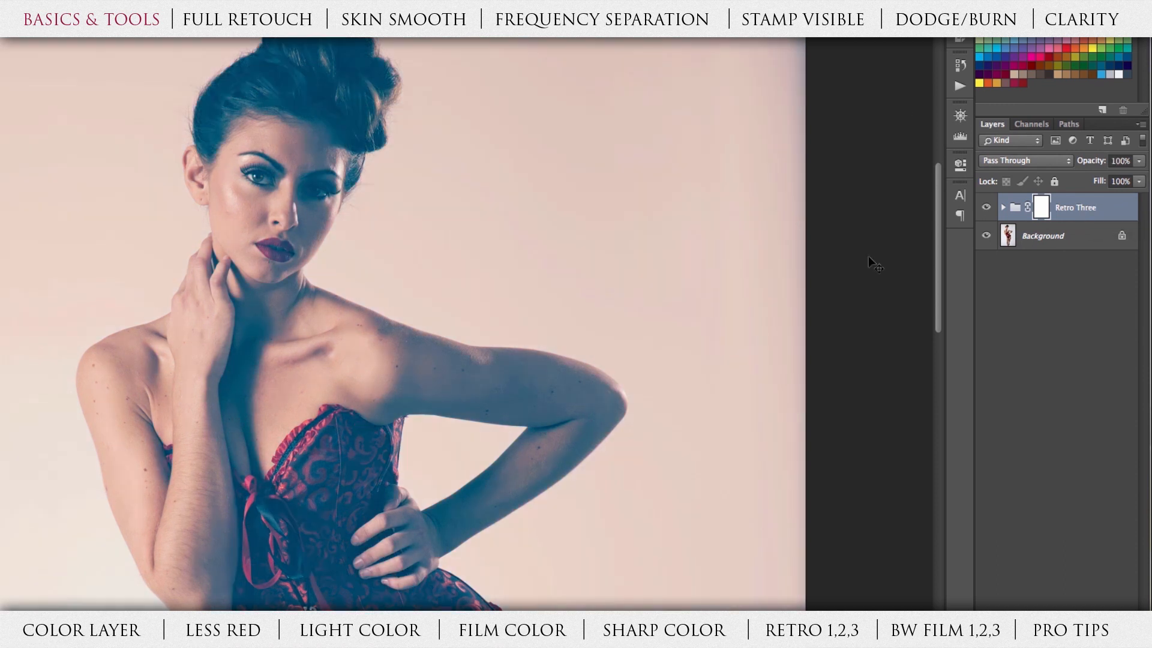
pyautogui.click(960, 86)
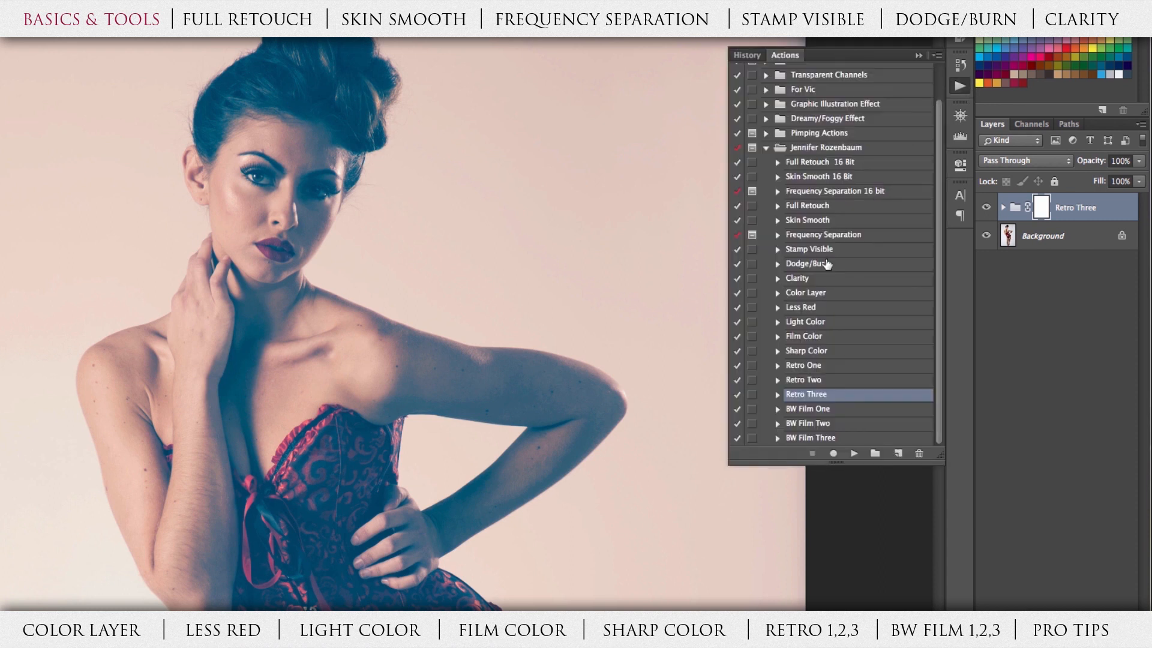
pyautogui.click(961, 85)
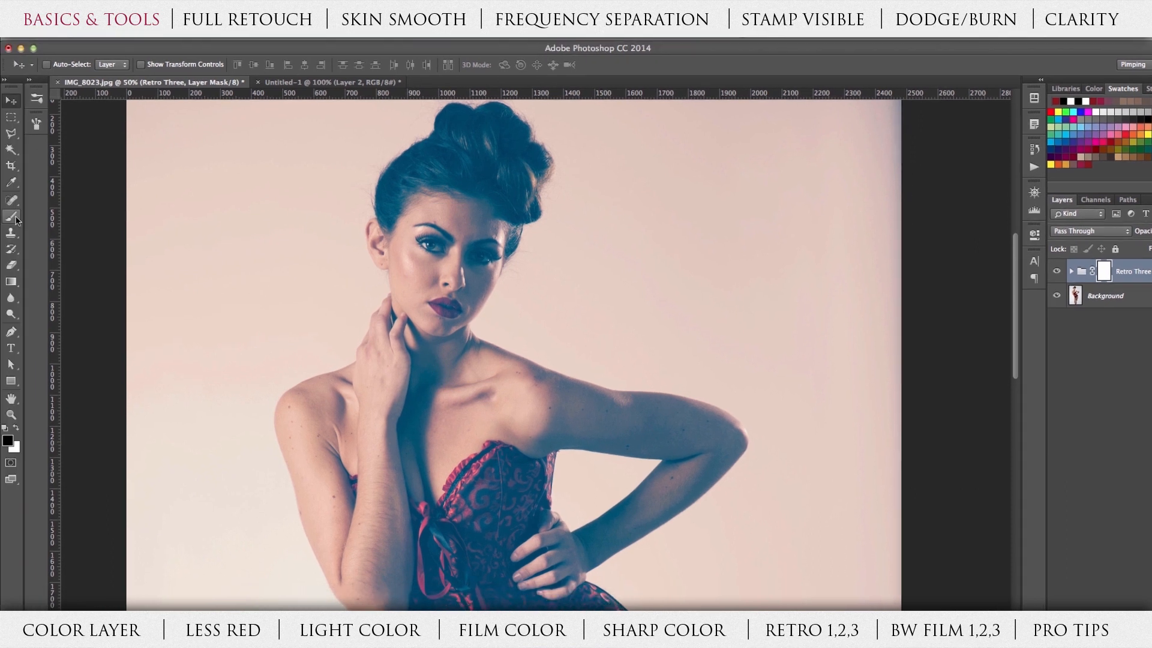
# Step: Brush black on the Retro Three mask over the head, shoulders and chest, and paint the effect back with white
pyautogui.click(0, 250)
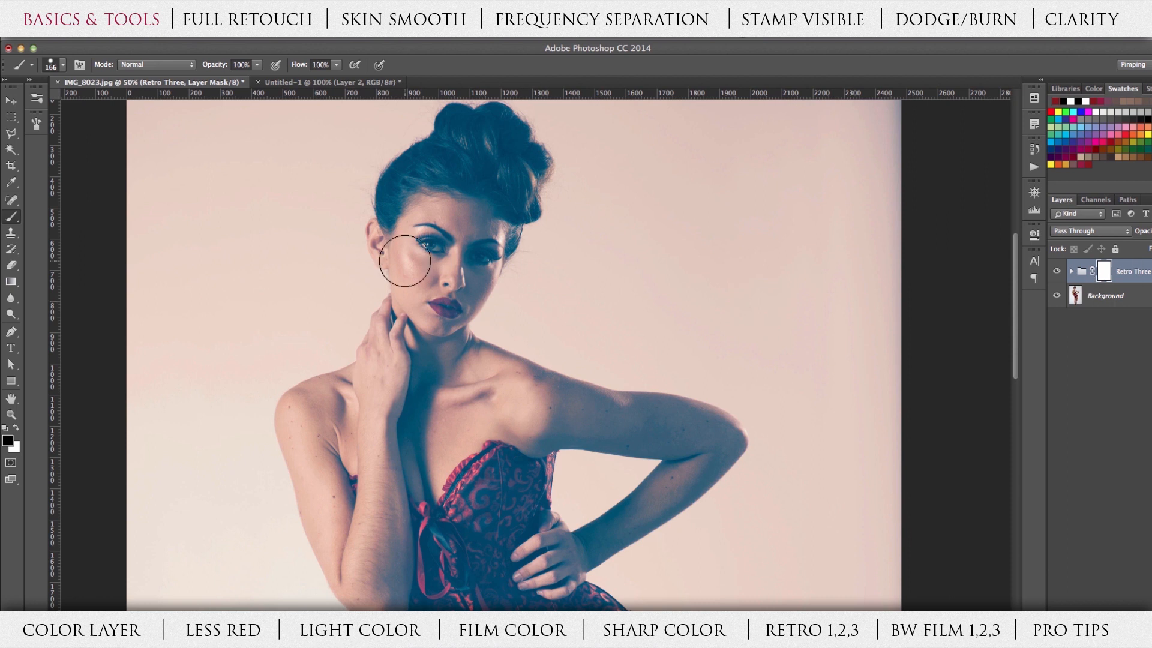
pyautogui.moveTo(432, 316)
pyautogui.mouseDown()
pyautogui.moveTo(449, 250)
pyautogui.moveTo(408, 244)
pyautogui.moveTo(429, 300)
pyautogui.moveTo(441, 243)
pyautogui.moveTo(398, 279)
pyautogui.moveTo(494, 253)
pyautogui.moveTo(405, 221)
pyautogui.moveTo(530, 216)
pyautogui.moveTo(402, 202)
pyautogui.moveTo(515, 170)
pyautogui.moveTo(468, 246)
pyautogui.moveTo(458, 159)
pyautogui.moveTo(531, 195)
pyautogui.moveTo(449, 118)
pyautogui.moveTo(496, 179)
pyautogui.moveTo(381, 217)
pyautogui.moveTo(472, 269)
pyautogui.moveTo(378, 285)
pyautogui.moveTo(511, 261)
pyautogui.moveTo(402, 225)
pyautogui.moveTo(456, 163)
pyautogui.mouseUp()
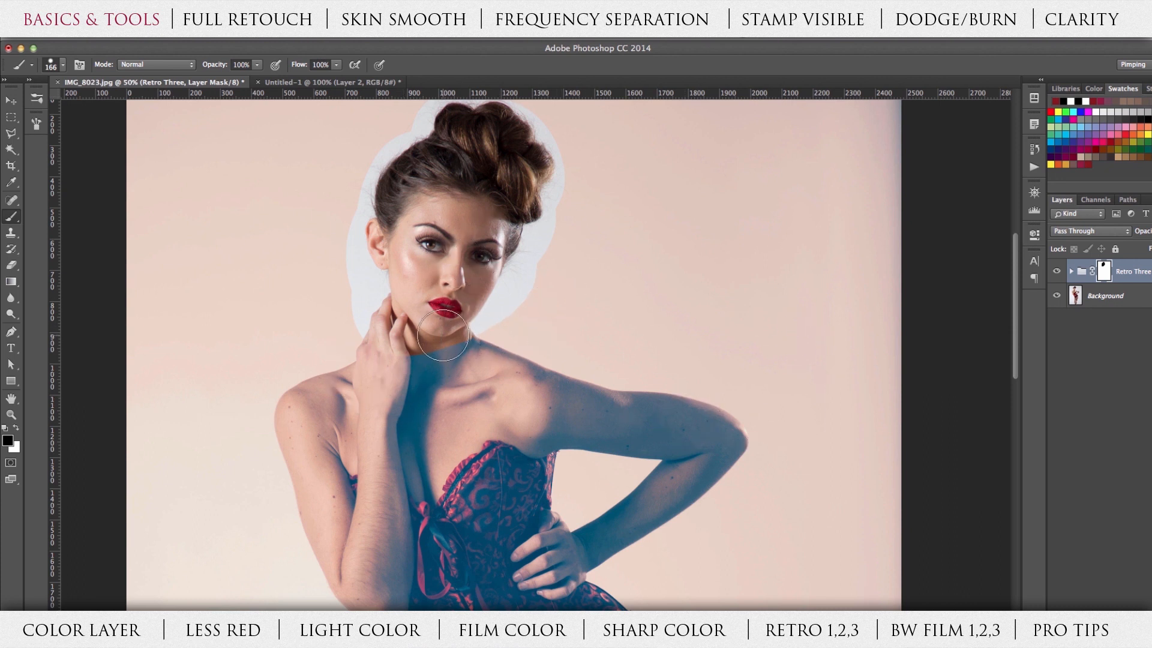
pyautogui.moveTo(432, 330)
pyautogui.mouseDown()
pyautogui.moveTo(391, 426)
pyautogui.moveTo(339, 429)
pyautogui.moveTo(363, 397)
pyautogui.moveTo(376, 410)
pyautogui.moveTo(487, 397)
pyautogui.moveTo(447, 430)
pyautogui.moveTo(507, 401)
pyautogui.moveTo(496, 337)
pyautogui.mouseUp()
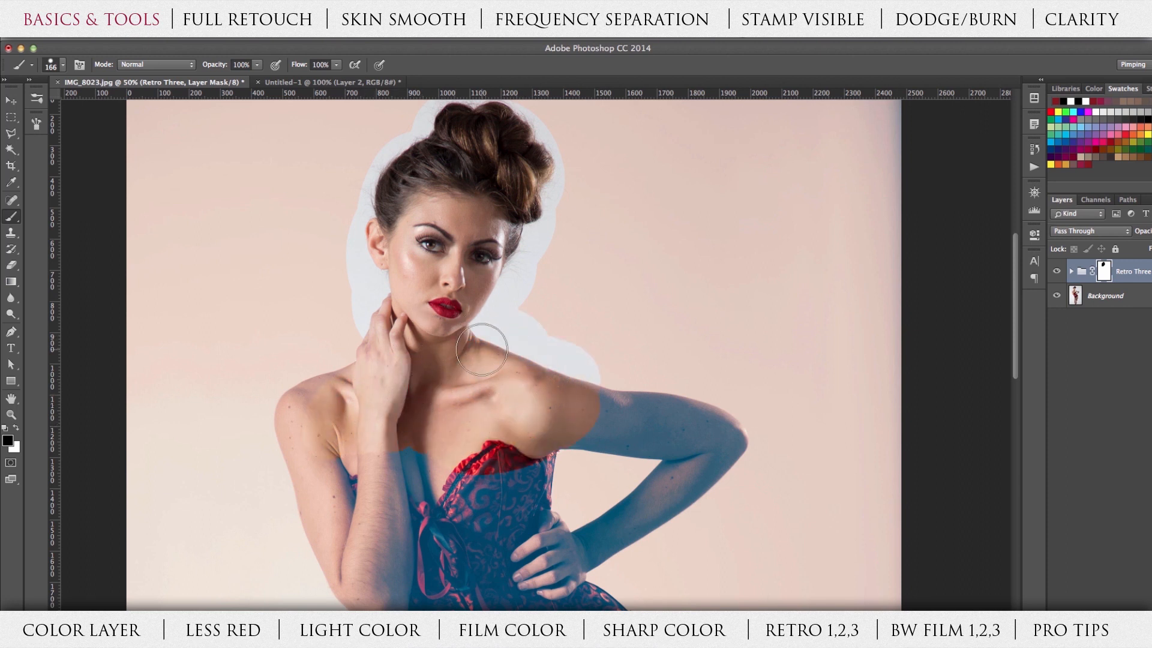
pyautogui.press('x')
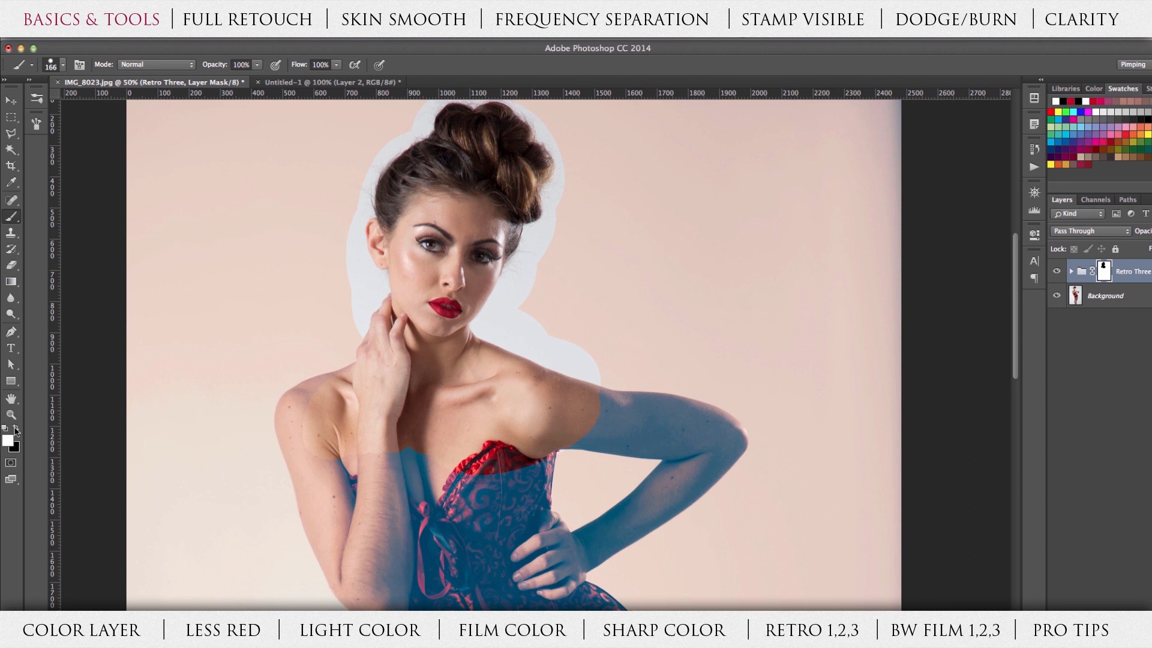
pyautogui.moveTo(283, 454)
pyautogui.mouseDown()
pyautogui.moveTo(571, 457)
pyautogui.moveTo(518, 426)
pyautogui.moveTo(220, 412)
pyautogui.moveTo(169, 426)
pyautogui.moveTo(491, 383)
pyautogui.moveTo(543, 353)
pyautogui.moveTo(605, 346)
pyautogui.moveTo(458, 355)
pyautogui.moveTo(440, 377)
pyautogui.moveTo(253, 307)
pyautogui.moveTo(552, 291)
pyautogui.moveTo(284, 305)
pyautogui.moveTo(209, 269)
pyautogui.moveTo(571, 252)
pyautogui.moveTo(520, 217)
pyautogui.moveTo(579, 184)
pyautogui.moveTo(429, 197)
pyautogui.moveTo(319, 156)
pyautogui.moveTo(525, 120)
pyautogui.mouseUp()
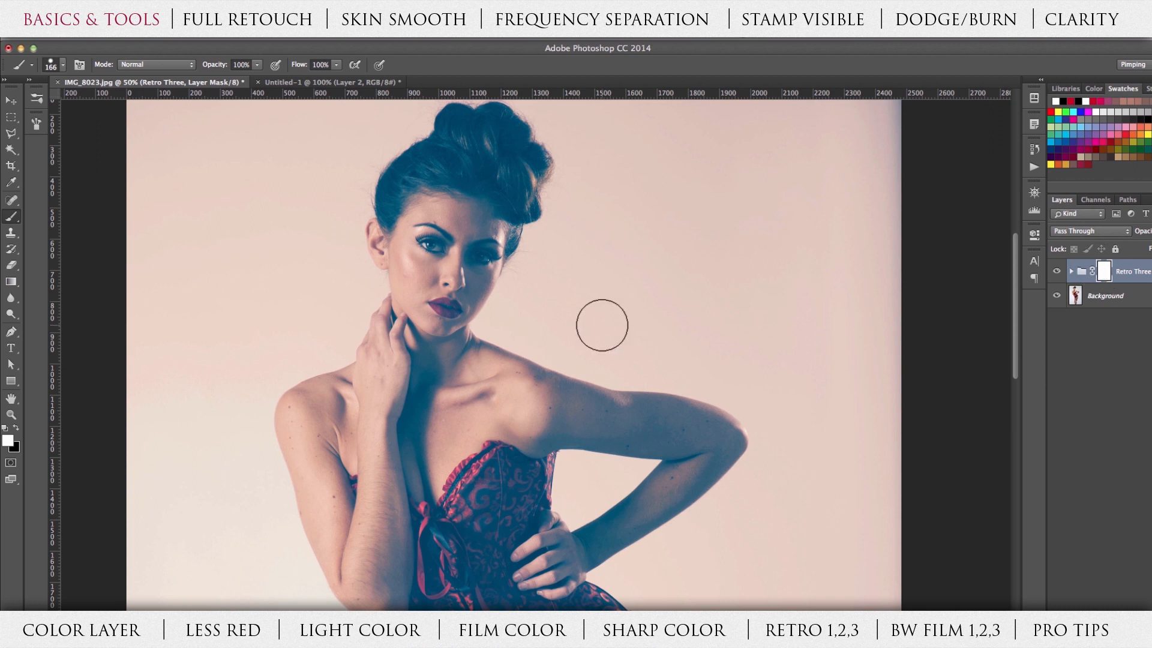
# Step: Switch to black with 0% brush hardness and paint the Retro Three mask over the face, neck, raised arm's shoulder and upper chest
pyautogui.click(15, 428)
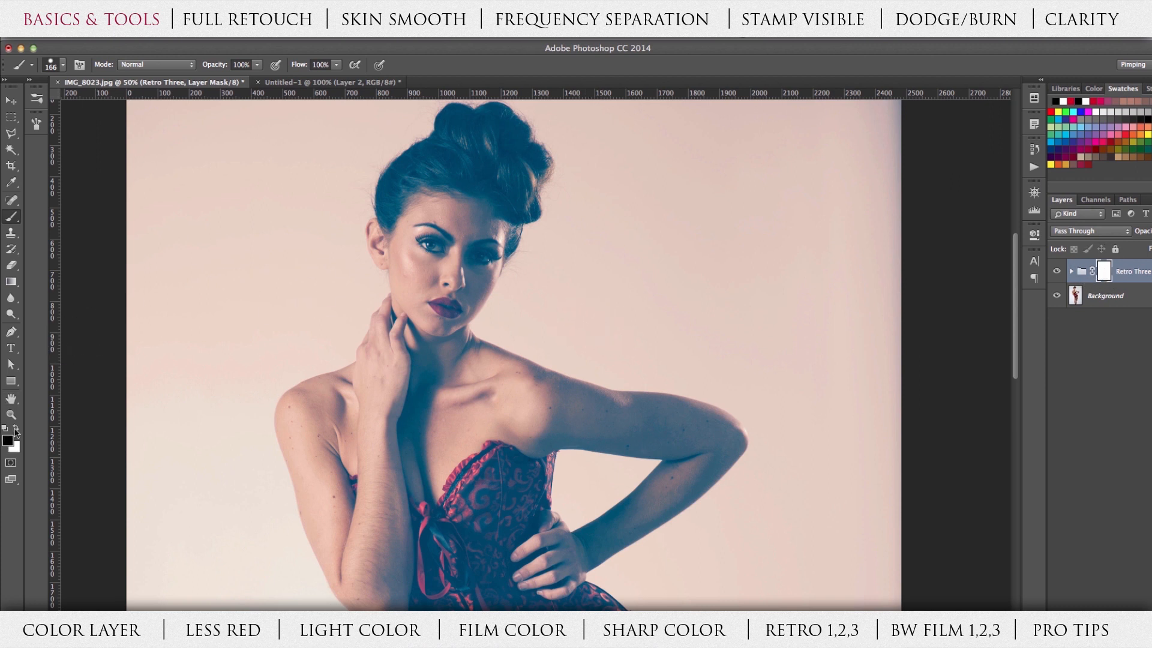
pyautogui.rightClick(437, 275)
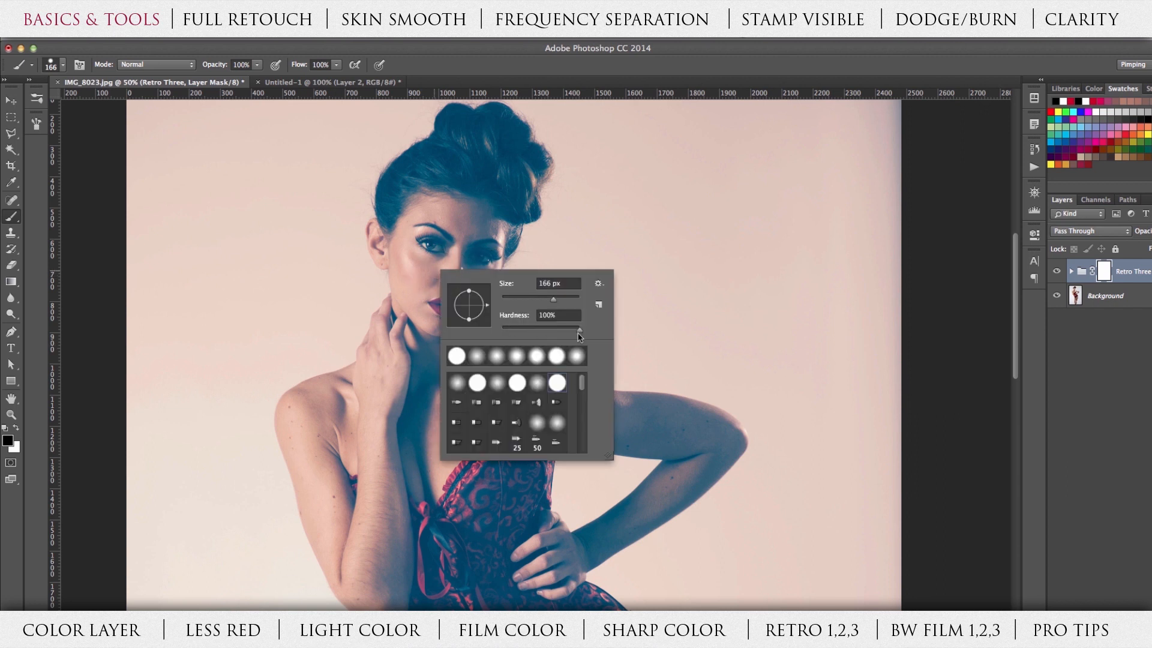
pyautogui.moveTo(579, 330); pyautogui.dragTo(491, 329)
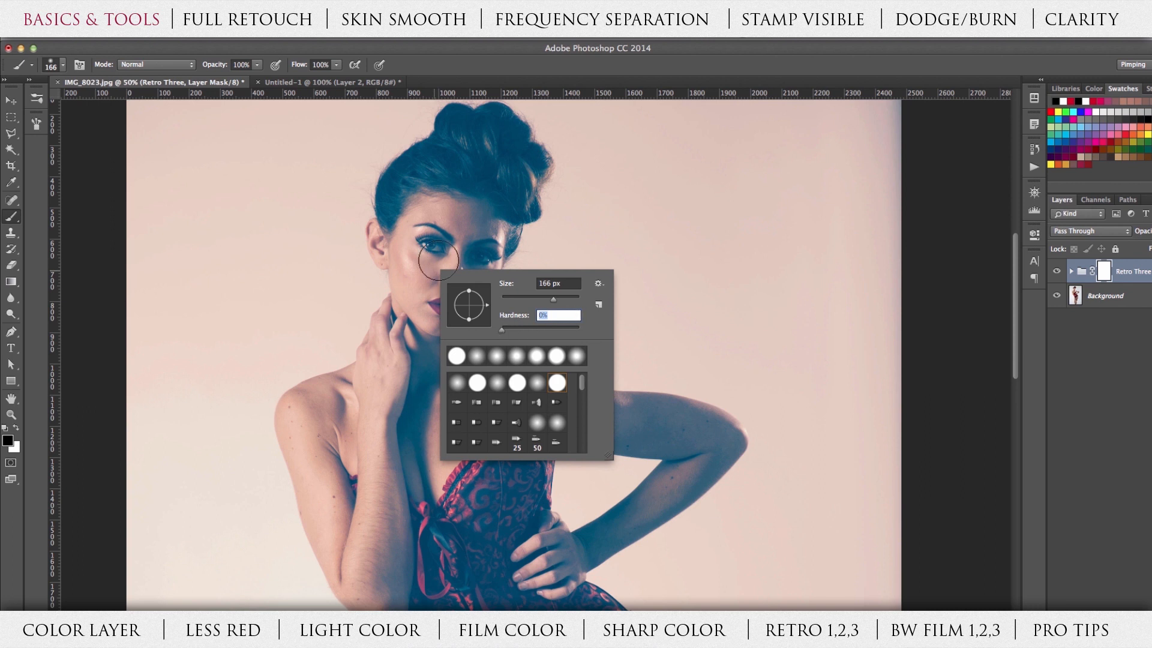
pyautogui.moveTo(432, 244)
pyautogui.mouseDown()
pyautogui.moveTo(446, 282)
pyautogui.moveTo(444, 233)
pyautogui.moveTo(423, 252)
pyautogui.moveTo(442, 234)
pyautogui.moveTo(420, 226)
pyautogui.moveTo(441, 249)
pyautogui.moveTo(425, 216)
pyautogui.moveTo(427, 237)
pyautogui.moveTo(456, 227)
pyautogui.moveTo(475, 246)
pyautogui.moveTo(482, 239)
pyautogui.moveTo(455, 295)
pyautogui.moveTo(461, 284)
pyautogui.moveTo(439, 298)
pyautogui.moveTo(415, 251)
pyautogui.moveTo(433, 307)
pyautogui.mouseUp()
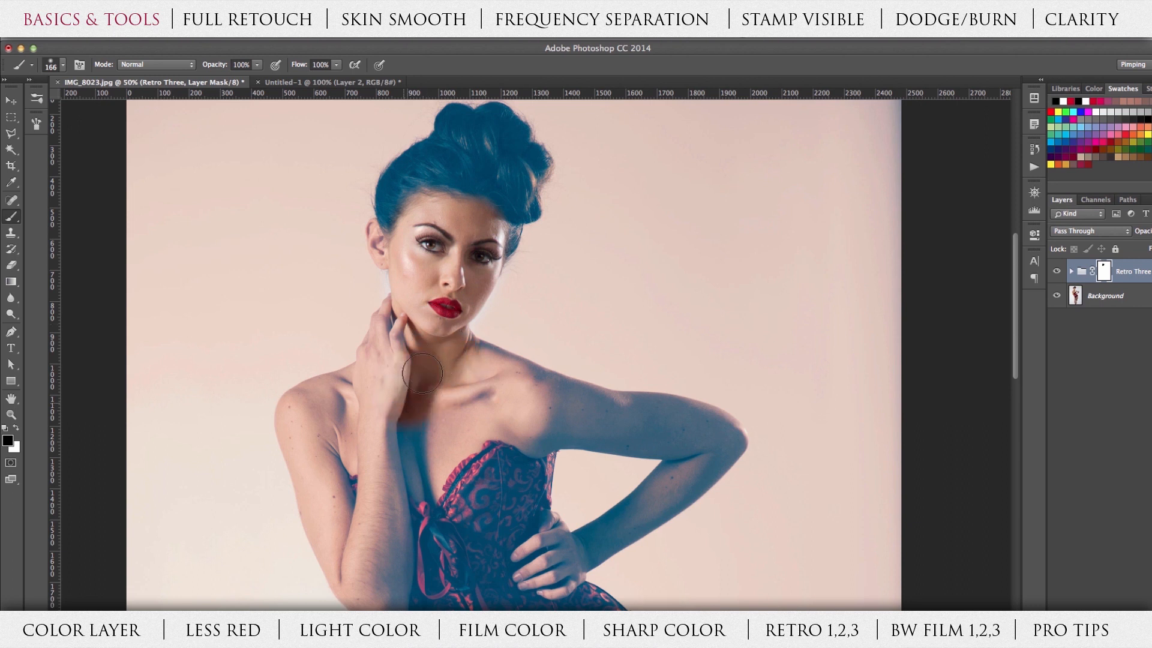
pyautogui.moveTo(371, 397)
pyautogui.mouseDown()
pyautogui.moveTo(306, 401)
pyautogui.moveTo(322, 419)
pyautogui.moveTo(361, 394)
pyautogui.moveTo(357, 421)
pyautogui.moveTo(391, 399)
pyautogui.mouseUp()
# Step: Paint black on the Retro Three mask with a hard-edged brush along the upper part of the arm resting on the hip
pyautogui.rightClick(463, 417)
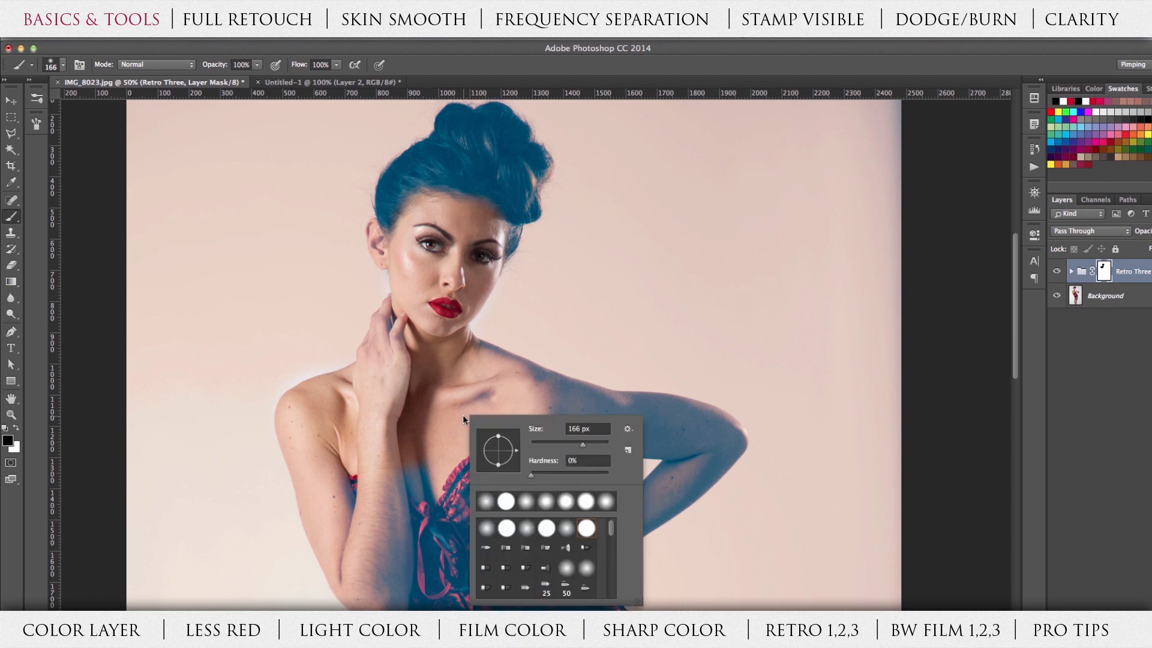
pyautogui.moveTo(502, 381); pyautogui.dragTo(693, 412)
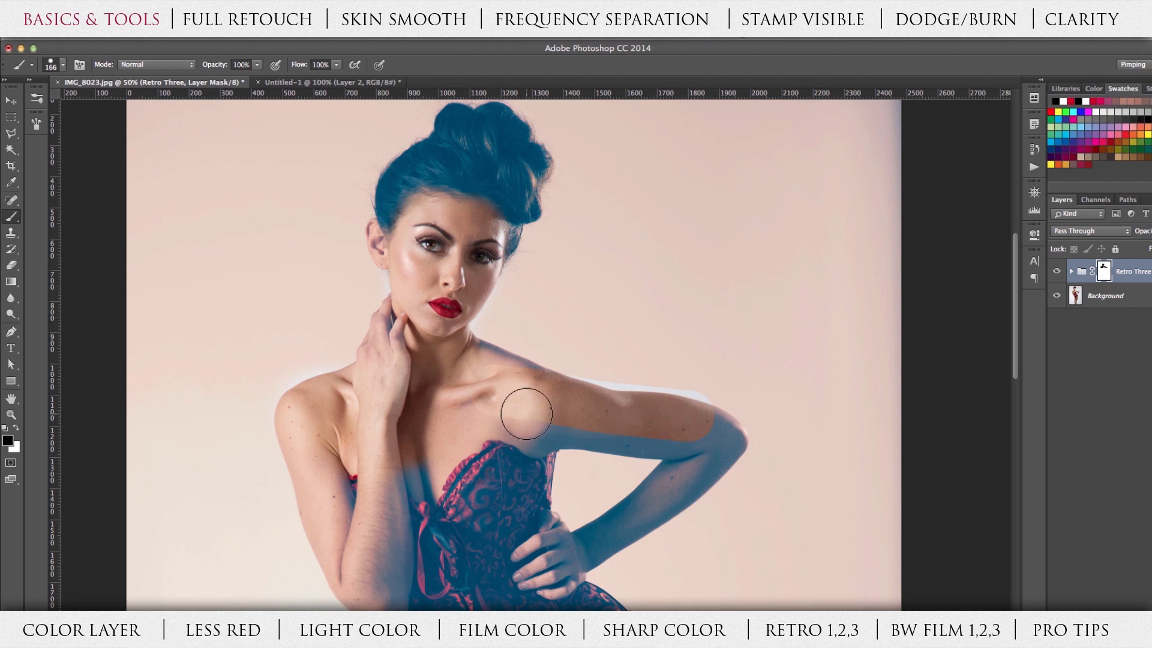
# Step: Set the brush hardness back to 0% and paint black on the mask over the front of the corset and the raised forearm
pyautogui.rightClick(452, 404)
pyautogui.moveTo(598, 460); pyautogui.dragTo(512, 460)
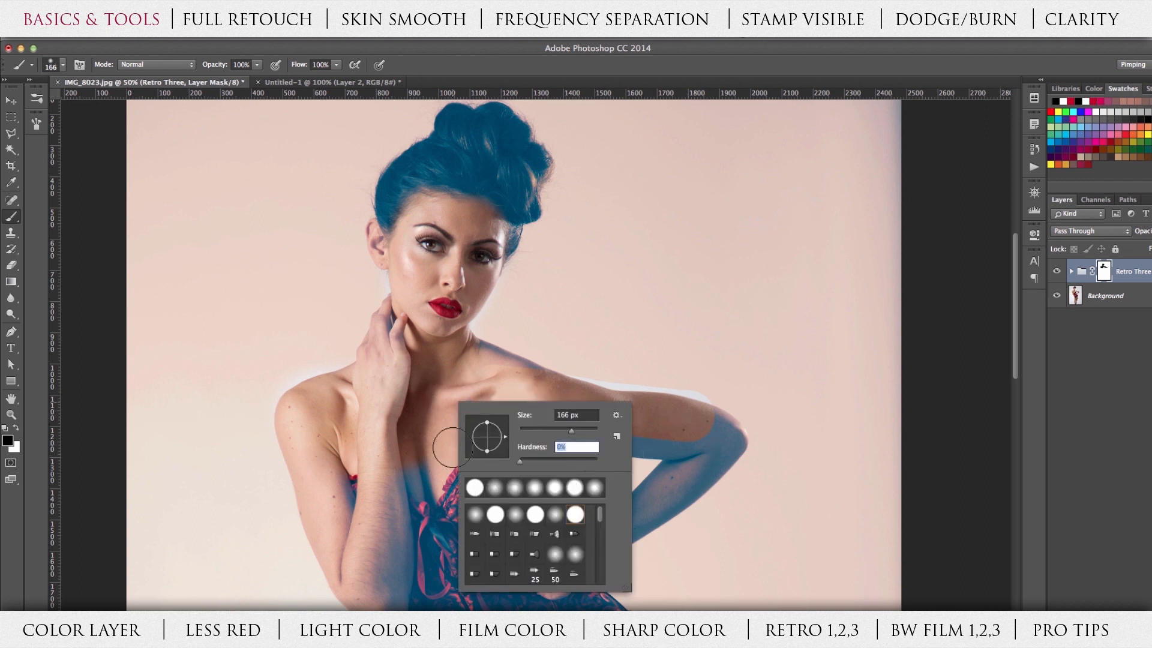
pyautogui.click(441, 432)
pyautogui.moveTo(443, 426)
pyautogui.mouseDown()
pyautogui.moveTo(458, 462)
pyautogui.moveTo(463, 444)
pyautogui.moveTo(475, 550)
pyautogui.moveTo(437, 447)
pyautogui.moveTo(396, 574)
pyautogui.moveTo(389, 485)
pyautogui.moveTo(369, 585)
pyautogui.mouseUp()
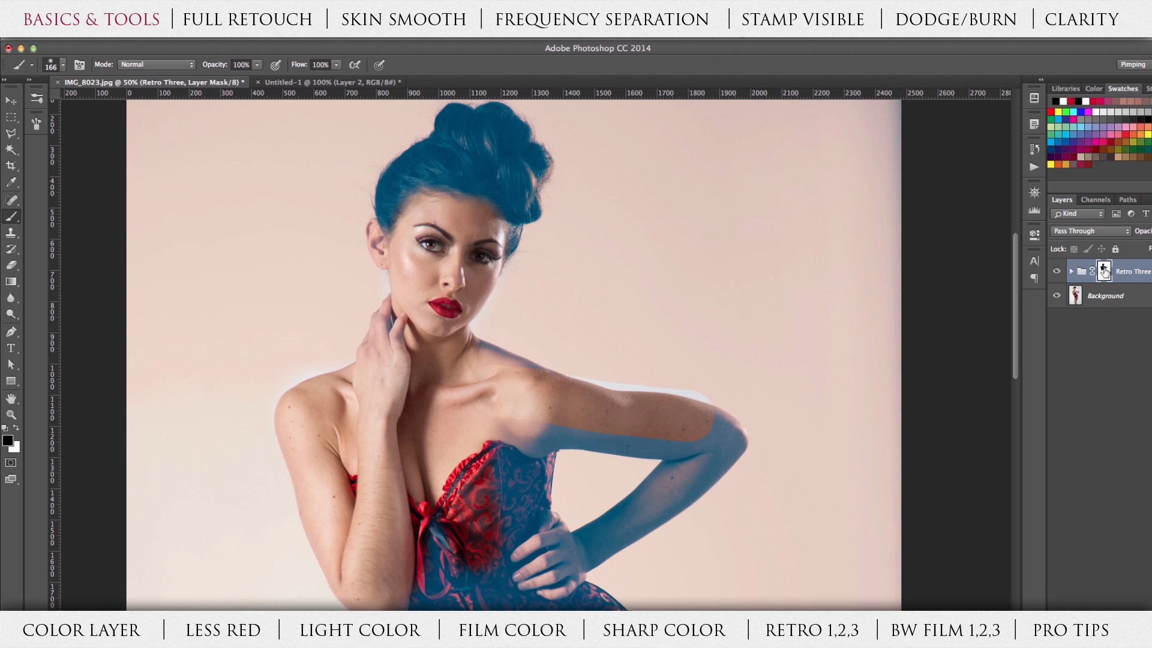
# Step: Paint white on the Retro Three mask over the arm and body to restore the effect, and reselect the mask
pyautogui.click(16, 428)
pyautogui.moveTo(570, 506)
pyautogui.mouseDown()
pyautogui.moveTo(347, 545)
pyautogui.moveTo(707, 398)
pyautogui.moveTo(585, 368)
pyautogui.moveTo(542, 285)
pyautogui.moveTo(540, 129)
pyautogui.moveTo(372, 351)
pyautogui.moveTo(310, 520)
pyautogui.moveTo(751, 349)
pyautogui.moveTo(727, 444)
pyautogui.moveTo(763, 366)
pyautogui.mouseUp()
pyautogui.click(1136, 272)
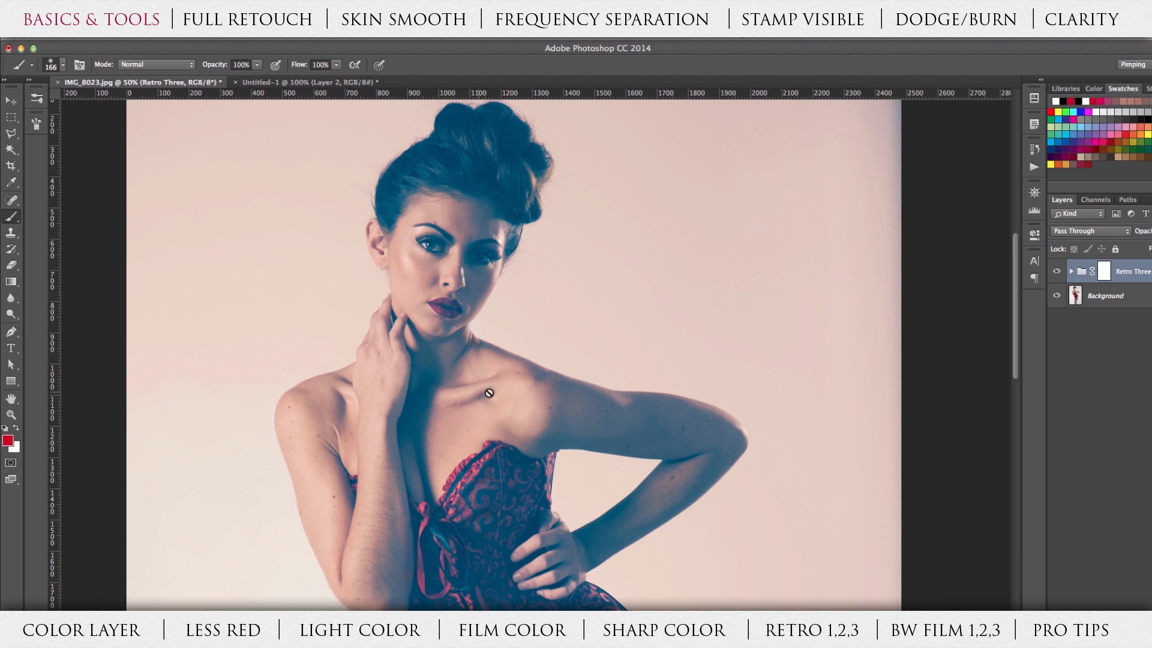
pyautogui.click(1151, 231)
pyautogui.moveTo(1151, 244); pyautogui.dragTo(1151, 244)
pyautogui.click(1146, 297)
pyautogui.click(1104, 271)
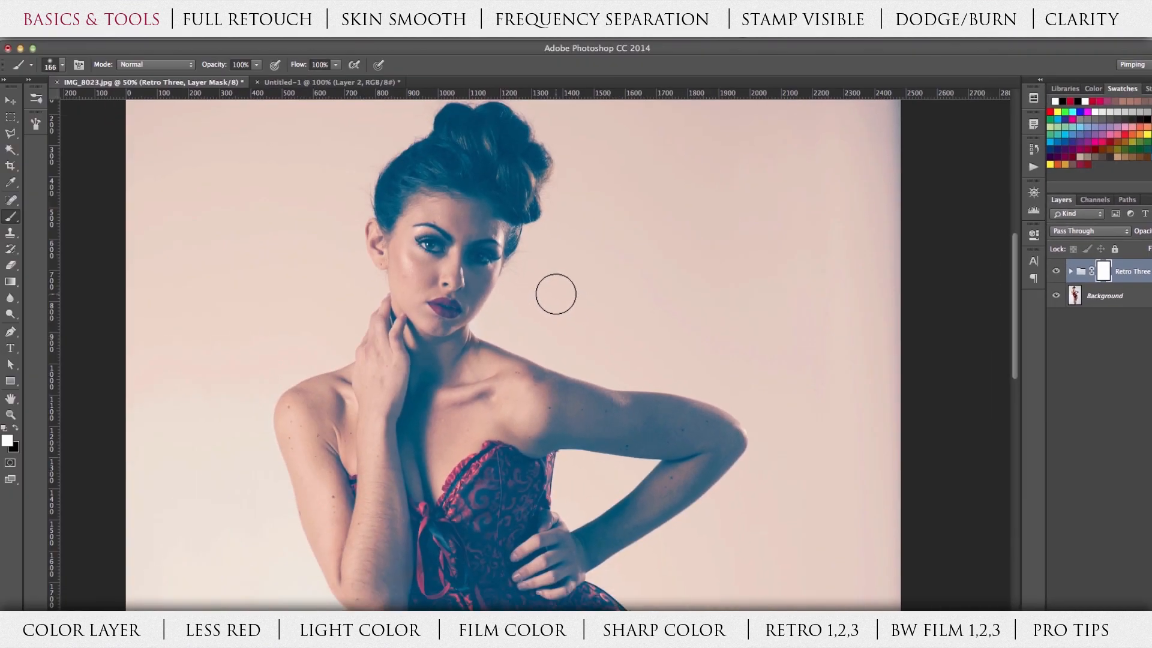
# Step: Switch to black and paint the Retro Three mask over the face, hair, shoulders and the background beside the head
pyautogui.click(16, 427)
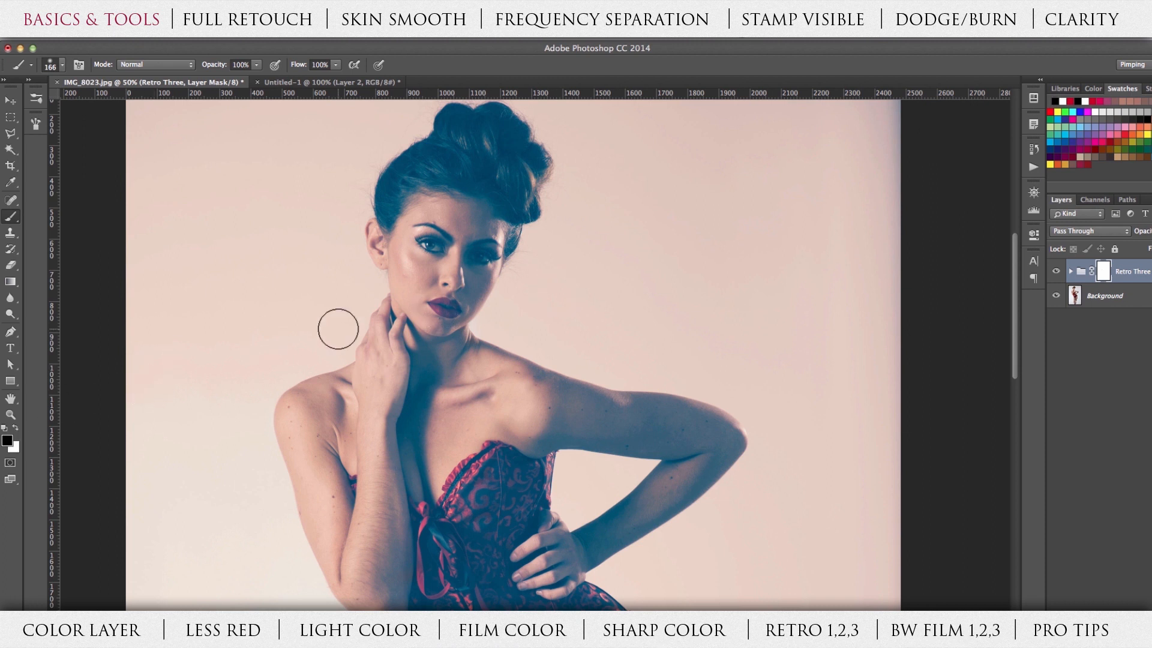
pyautogui.moveTo(429, 281)
pyautogui.mouseDown()
pyautogui.moveTo(465, 264)
pyautogui.moveTo(456, 239)
pyautogui.moveTo(475, 218)
pyautogui.moveTo(466, 243)
pyautogui.moveTo(494, 294)
pyautogui.mouseUp()
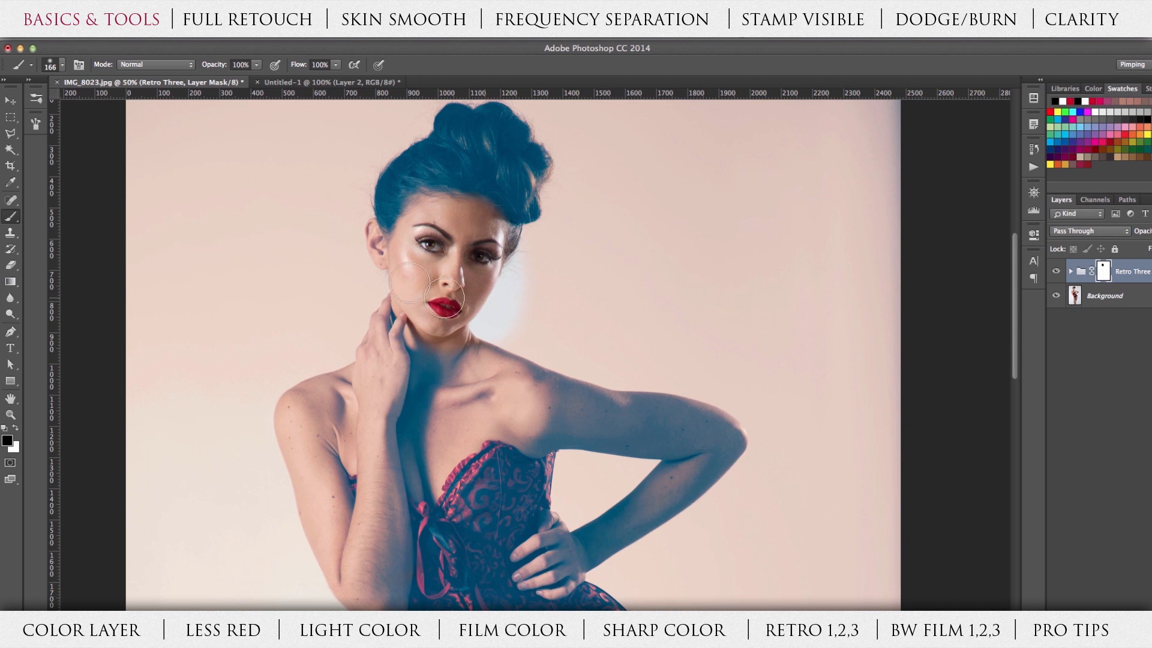
pyautogui.moveTo(414, 198)
pyautogui.mouseDown()
pyautogui.moveTo(509, 224)
pyautogui.moveTo(515, 163)
pyautogui.moveTo(447, 137)
pyautogui.moveTo(414, 159)
pyautogui.moveTo(387, 244)
pyautogui.moveTo(389, 292)
pyautogui.moveTo(423, 295)
pyautogui.moveTo(414, 381)
pyautogui.moveTo(386, 383)
pyautogui.moveTo(483, 369)
pyautogui.moveTo(396, 389)
pyautogui.mouseUp()
pyautogui.moveTo(226, 412); pyautogui.dragTo(288, 398)
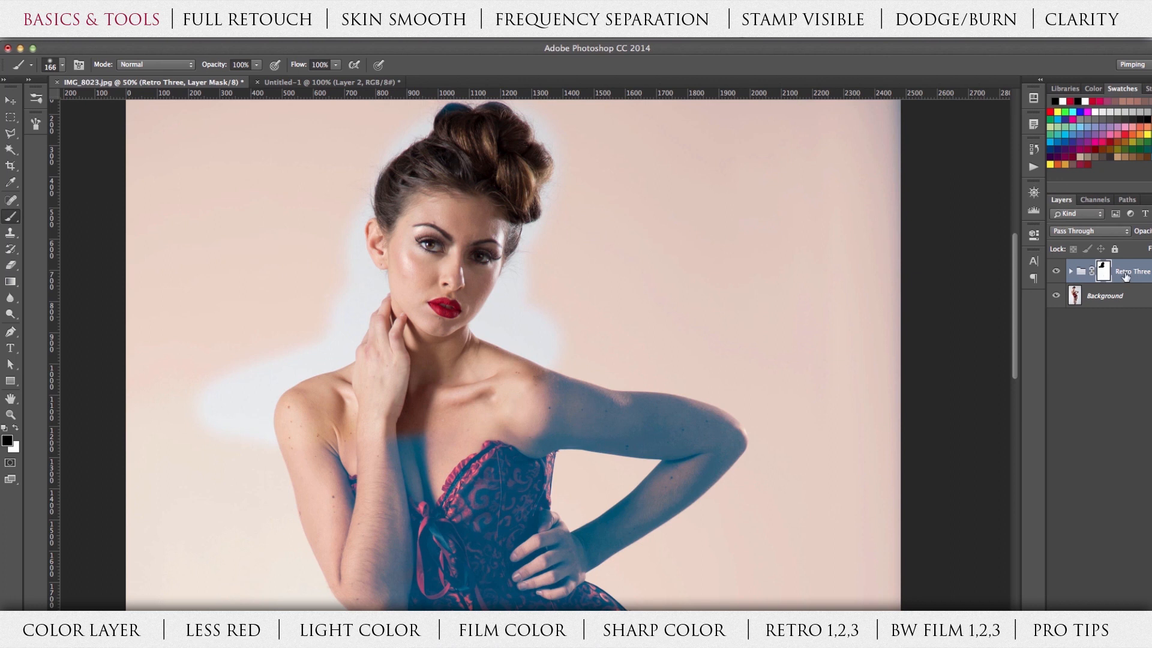
pyautogui.moveTo(342, 347)
pyautogui.mouseDown()
pyautogui.moveTo(236, 388)
pyautogui.moveTo(324, 252)
pyautogui.mouseUp()
pyautogui.moveTo(478, 307)
pyautogui.mouseDown()
pyautogui.moveTo(576, 282)
pyautogui.moveTo(555, 303)
pyautogui.mouseUp()
# Step: Switch to white and paint the Retro Three effect back over the background, face and hair
pyautogui.click(16, 428)
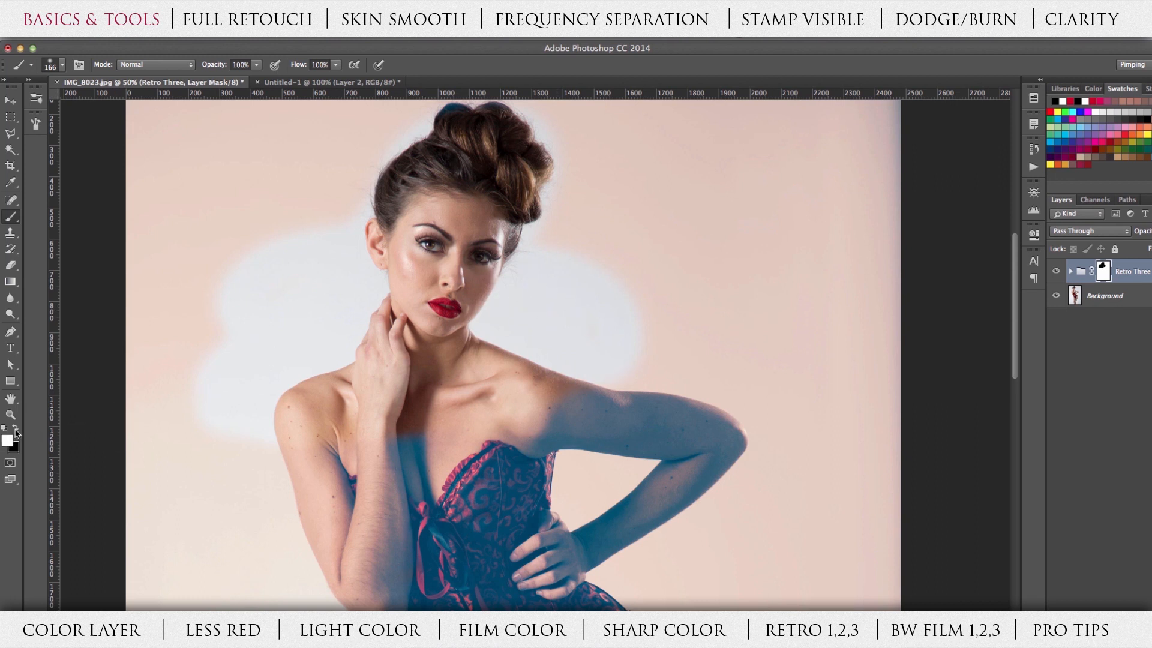
pyautogui.moveTo(666, 351)
pyautogui.mouseDown()
pyautogui.moveTo(387, 407)
pyautogui.moveTo(267, 291)
pyautogui.moveTo(469, 396)
pyautogui.moveTo(587, 217)
pyautogui.moveTo(681, 245)
pyautogui.mouseUp()
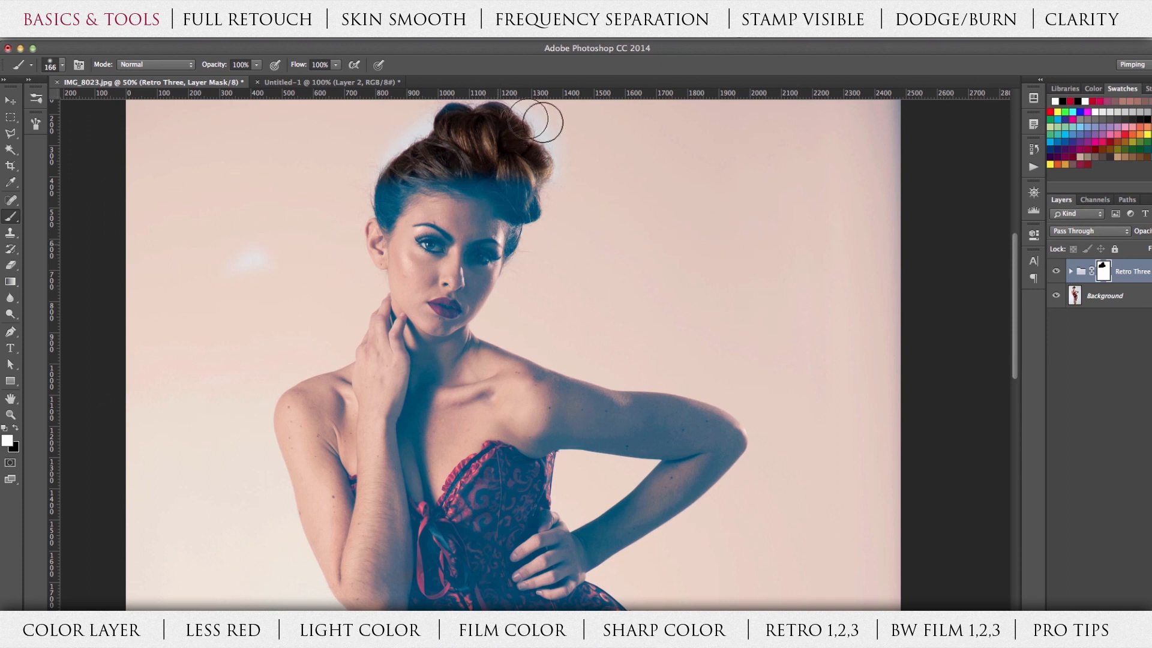
pyautogui.moveTo(390, 128); pyautogui.dragTo(534, 120)
pyautogui.moveTo(251, 246)
pyautogui.mouseDown()
pyautogui.moveTo(656, 350)
pyautogui.moveTo(684, 301)
pyautogui.mouseUp()
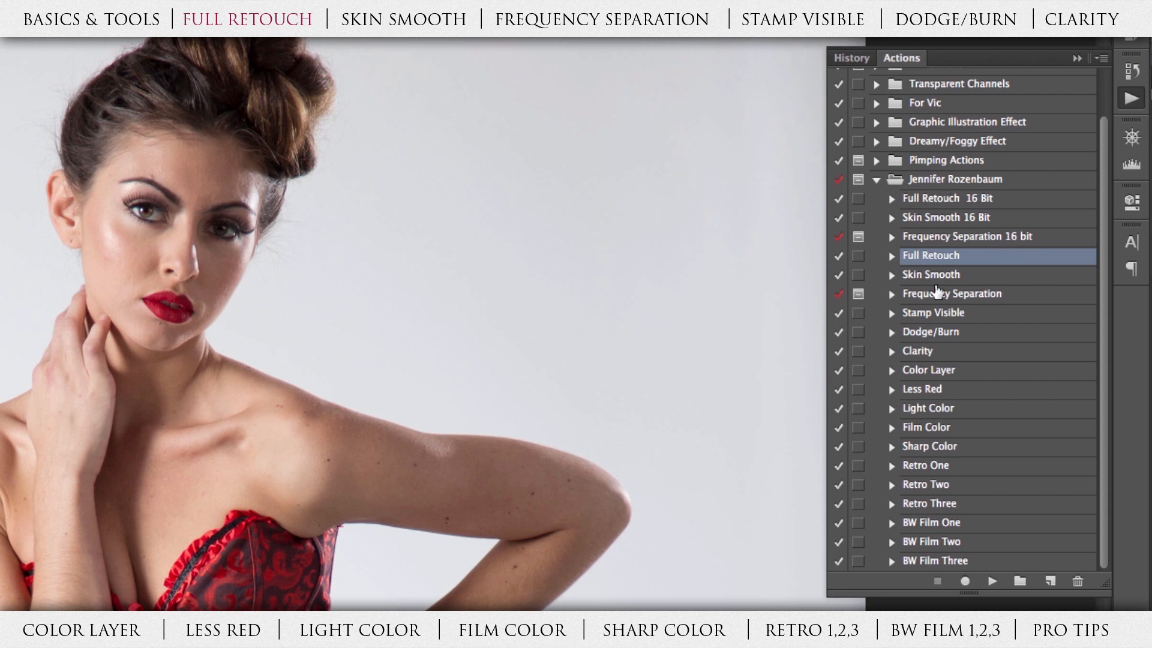
# Step: Highlight the Full Retouch 16 Bit and Full Retouch actions in turn, and run Full Retouch
pyautogui.click(949, 199)
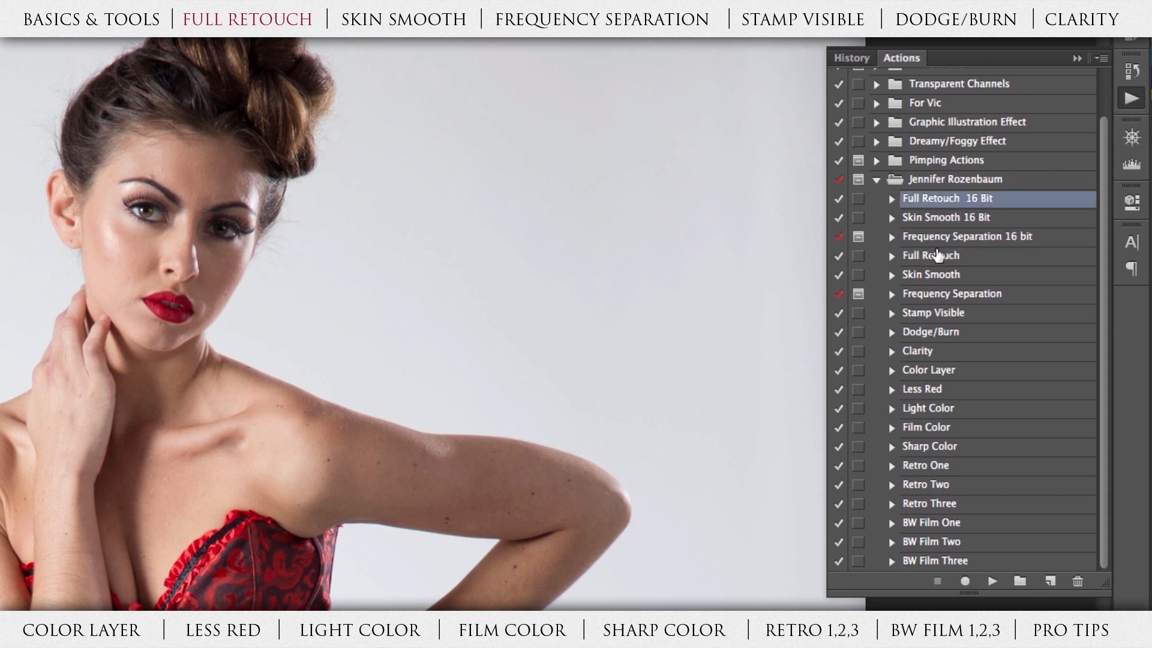
pyautogui.click(977, 257)
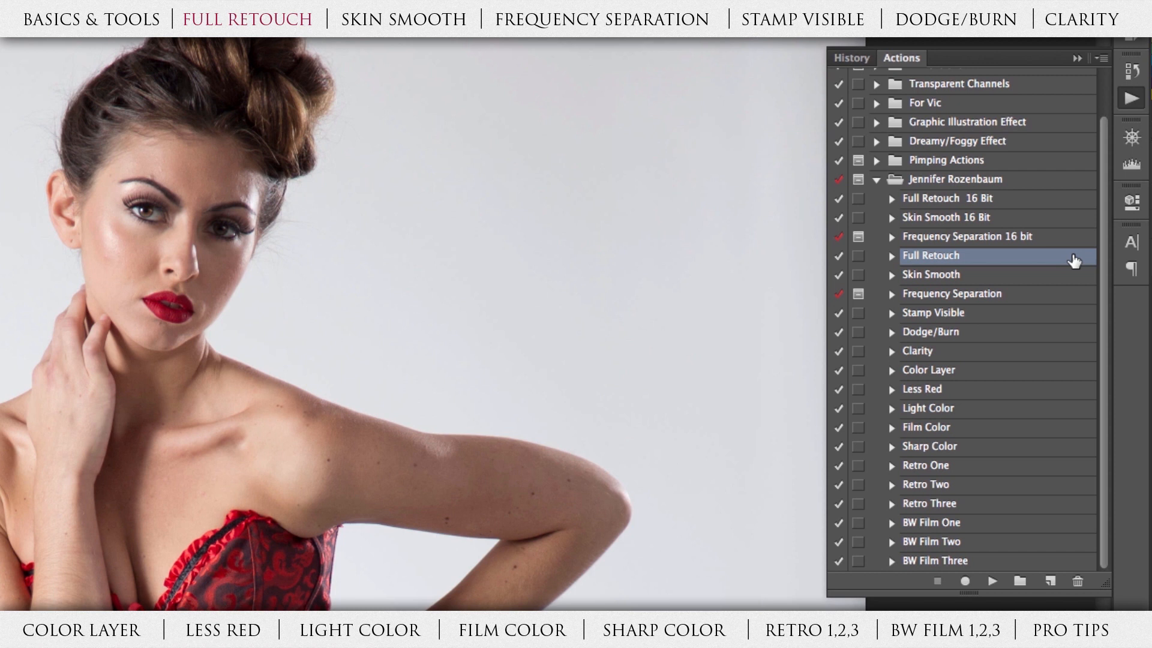
pyautogui.click(1032, 204)
pyautogui.click(1019, 263)
pyautogui.click(1000, 204)
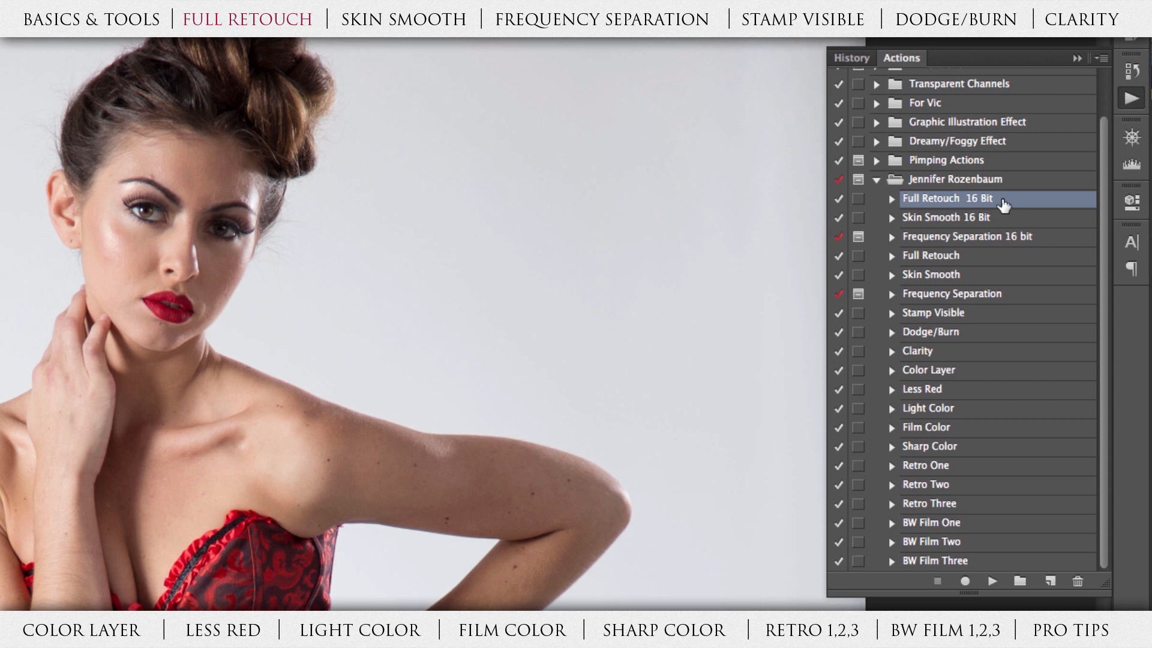
pyautogui.click(989, 261)
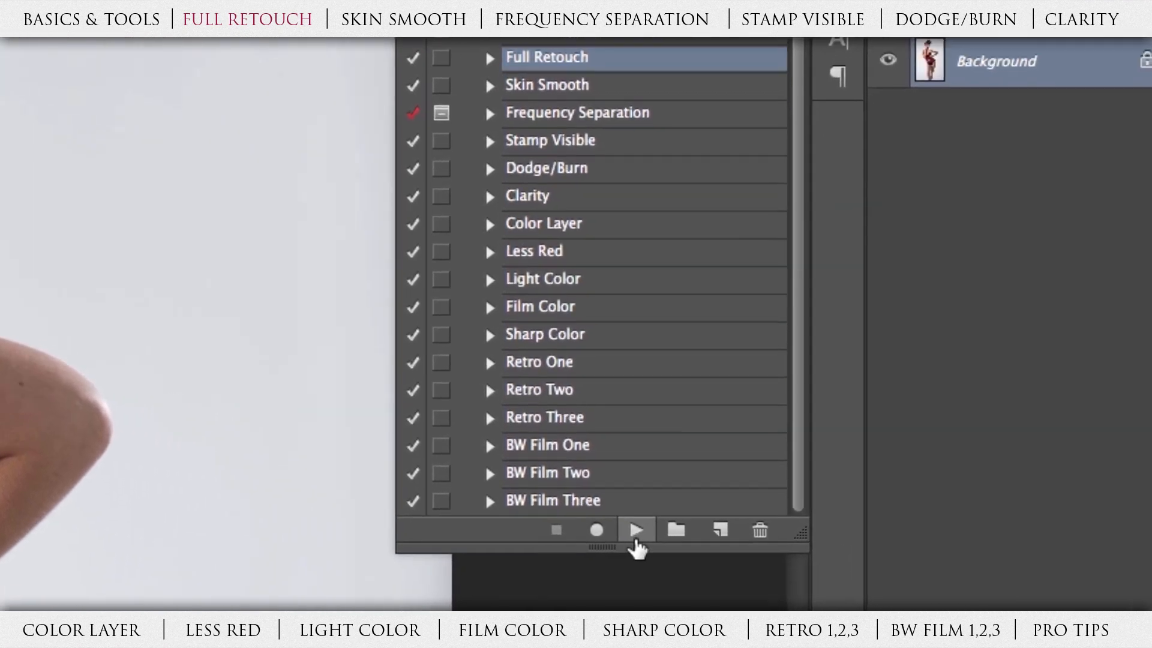
pyautogui.click(540, 520)
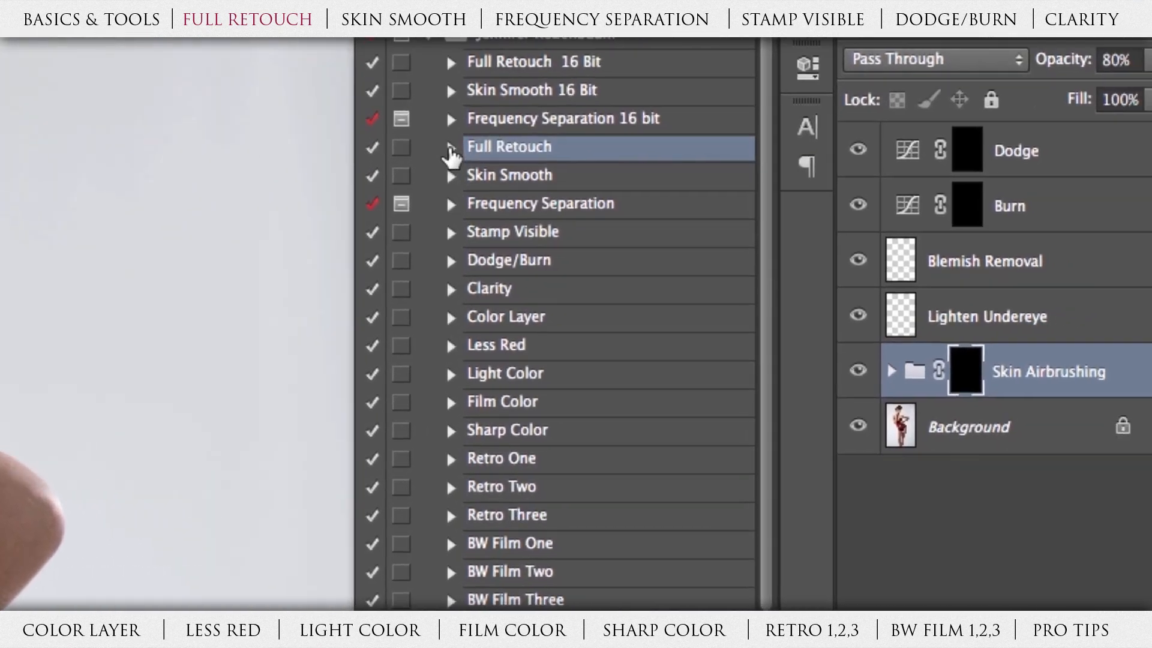
# Step: Expand the Full Retouch action, examine its recorded commands from start to end, and collapse it again
pyautogui.click(633, 188)
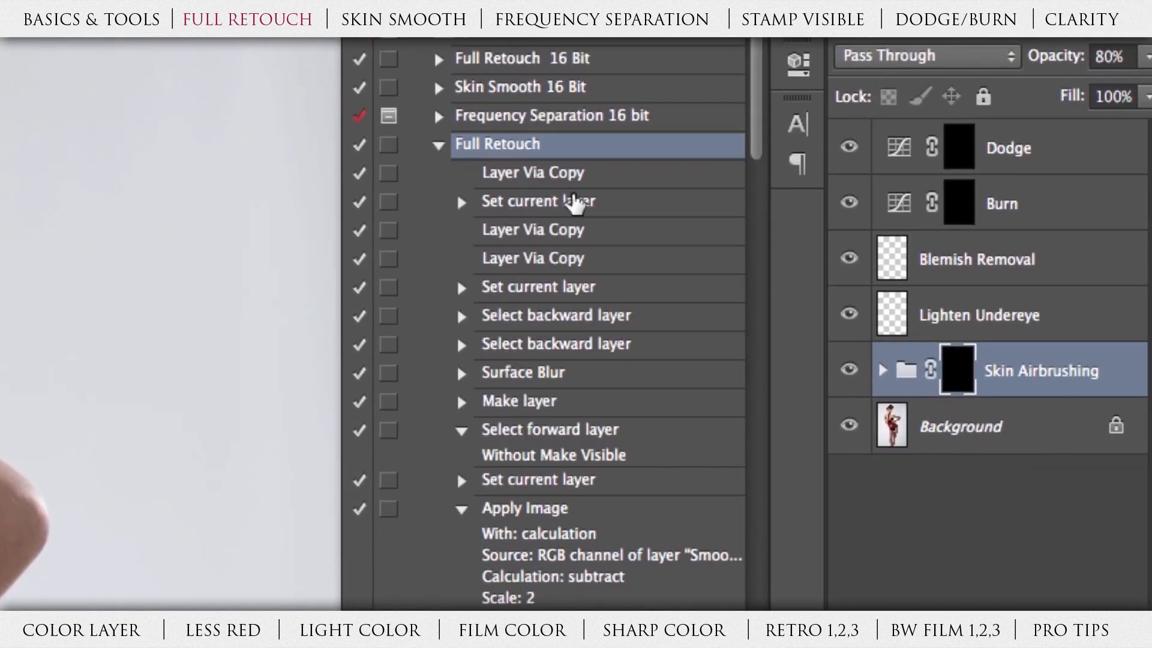
pyautogui.scroll(-8, 543, 324)
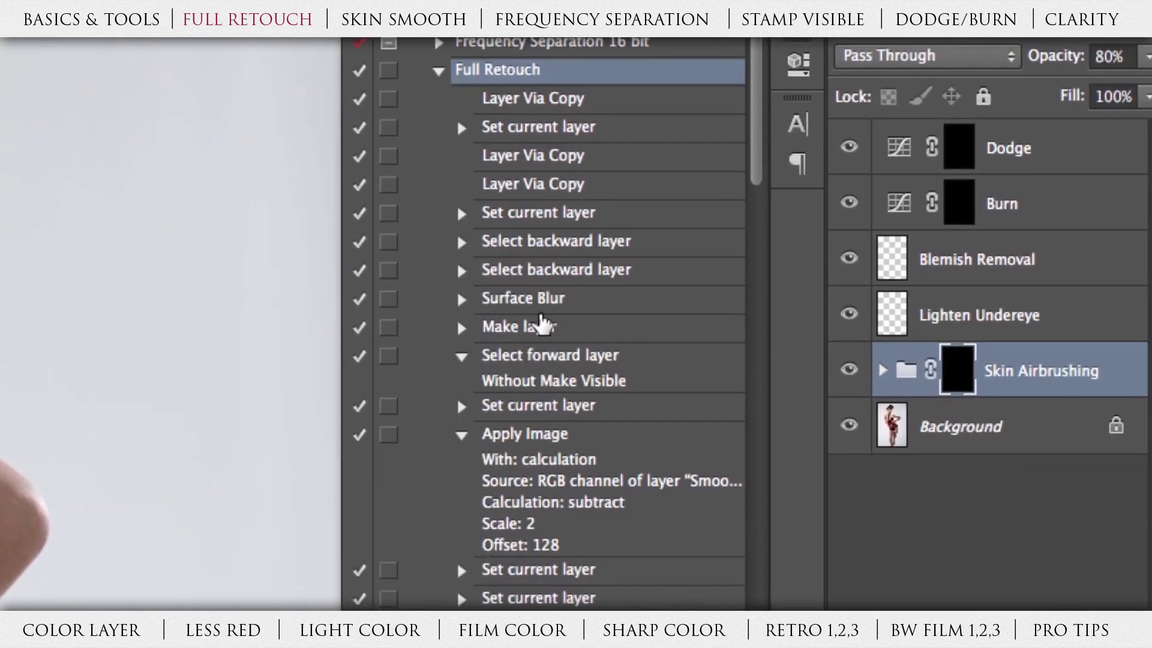
pyautogui.scroll(-2, 541, 324)
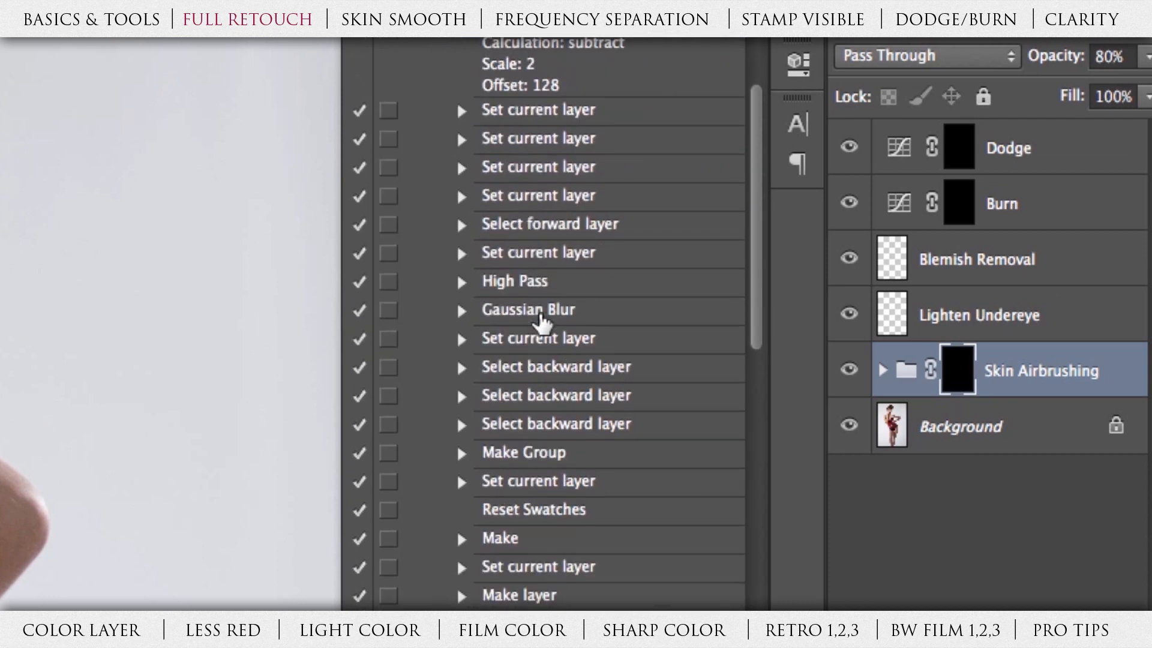
pyautogui.scroll(-2, 552, 287)
pyautogui.scroll(-7, 551, 287)
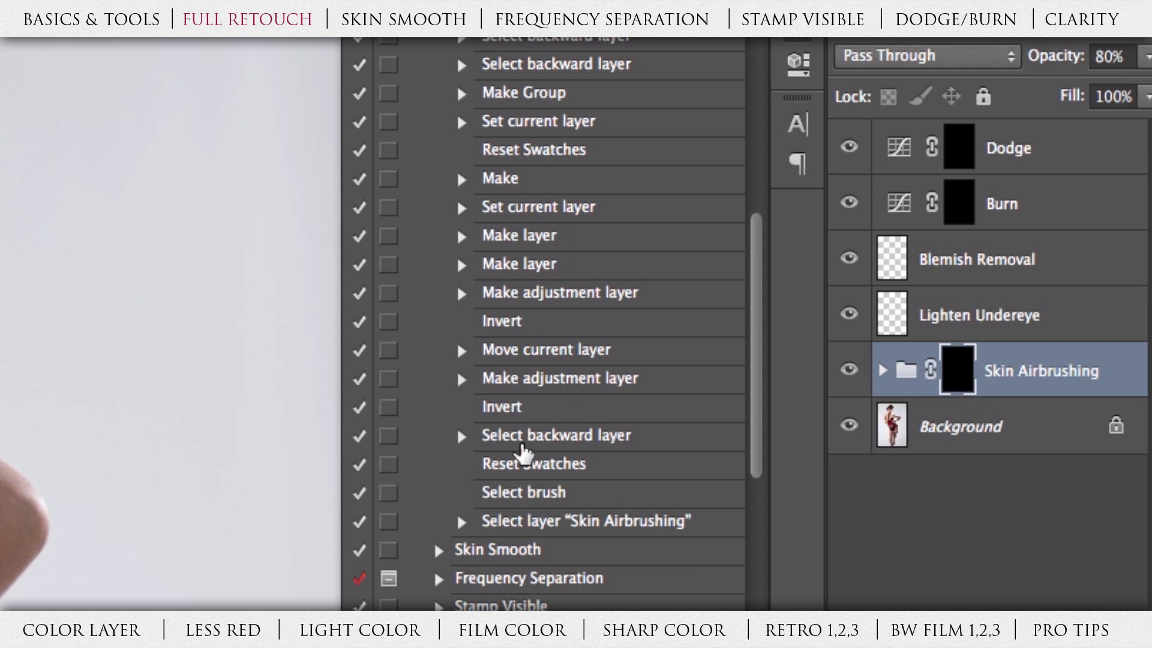
pyautogui.scroll(10, 536, 507)
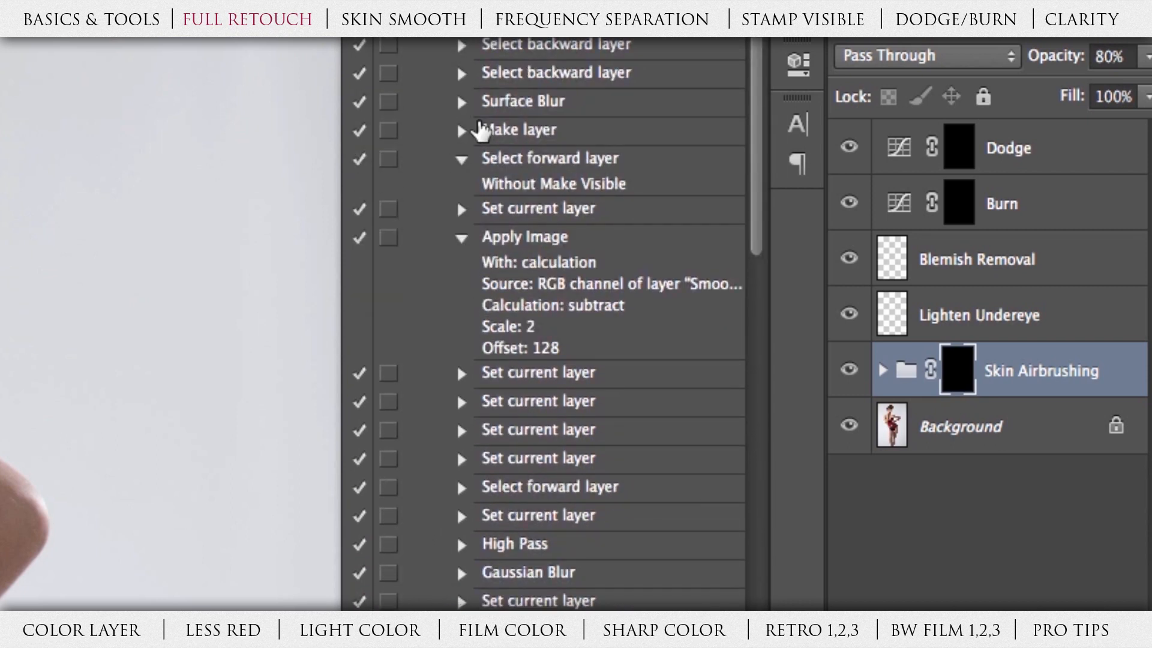
pyautogui.scroll(3, 471, 111)
pyautogui.click(441, 43)
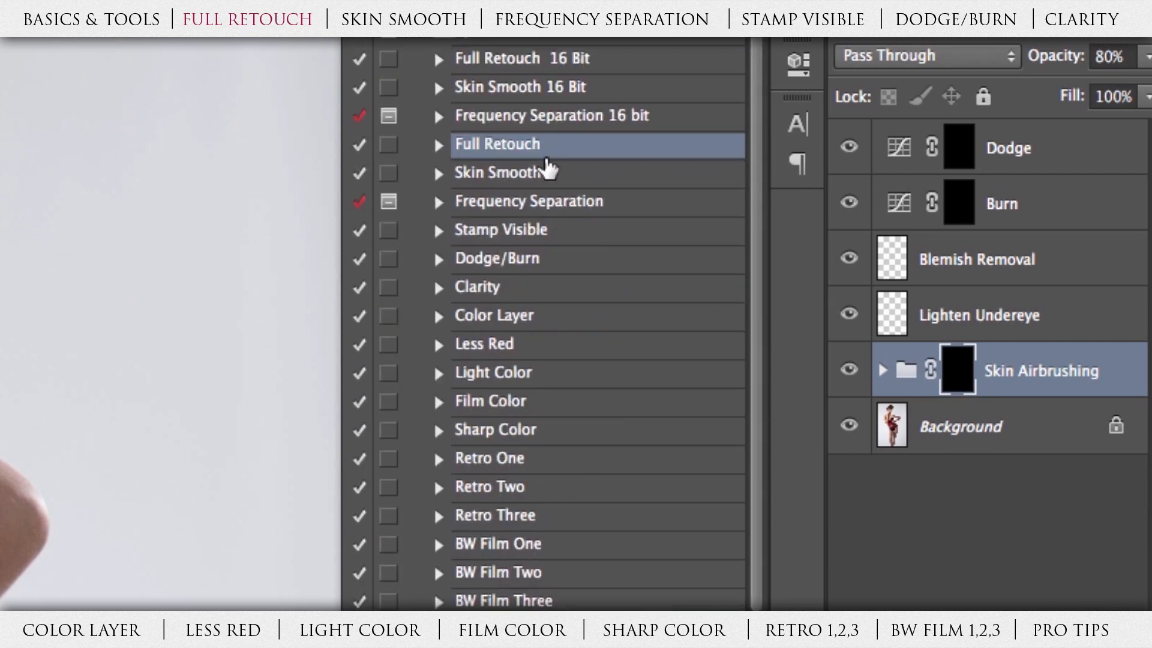
pyautogui.click(734, 7)
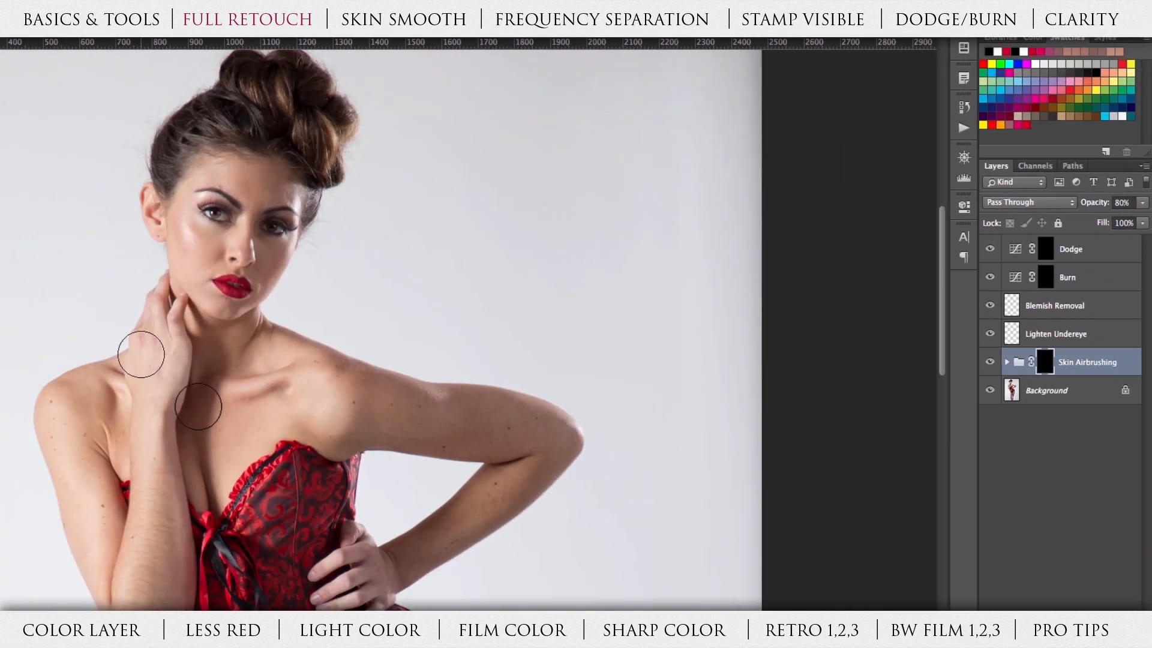
# Step: Switch to the Move tool and go through the Dodge, Burn, Blemish Removal, Lighten Undereye and Skin Airbrushing layers one by one
pyautogui.press('v')
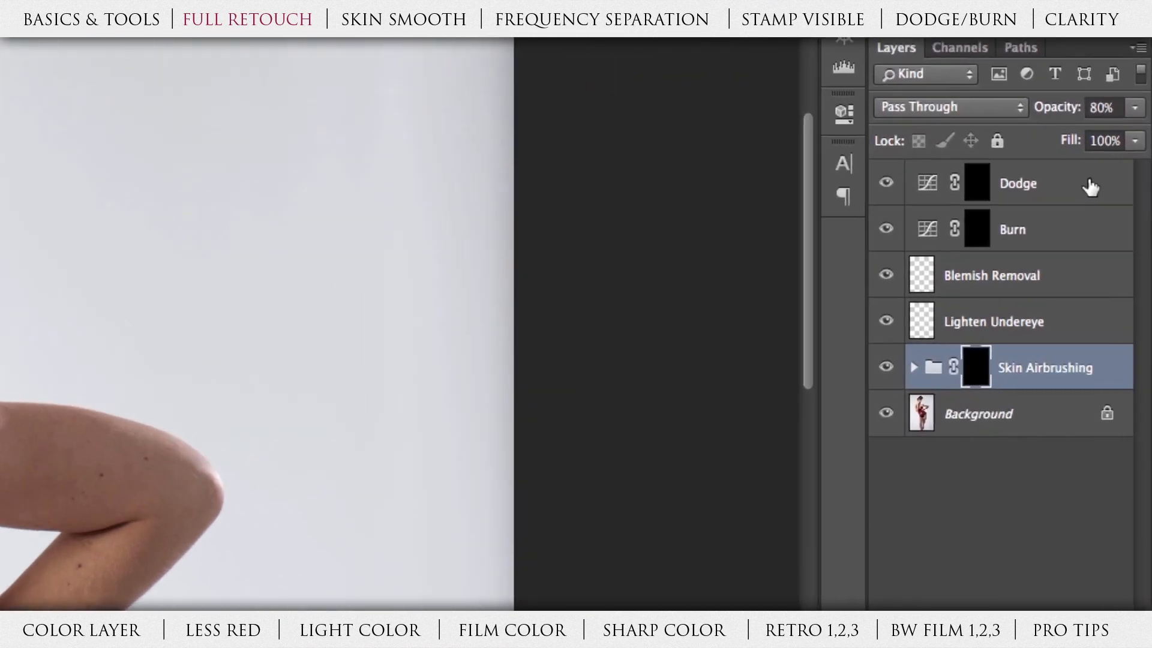
pyautogui.click(1091, 187)
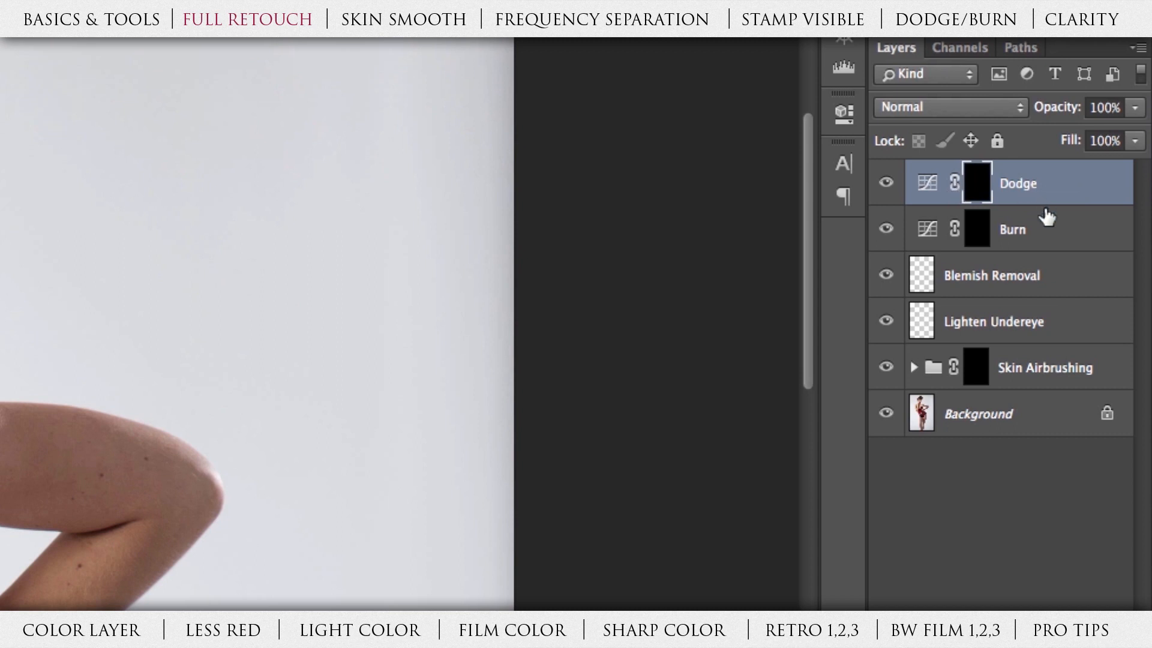
pyautogui.click(1060, 231)
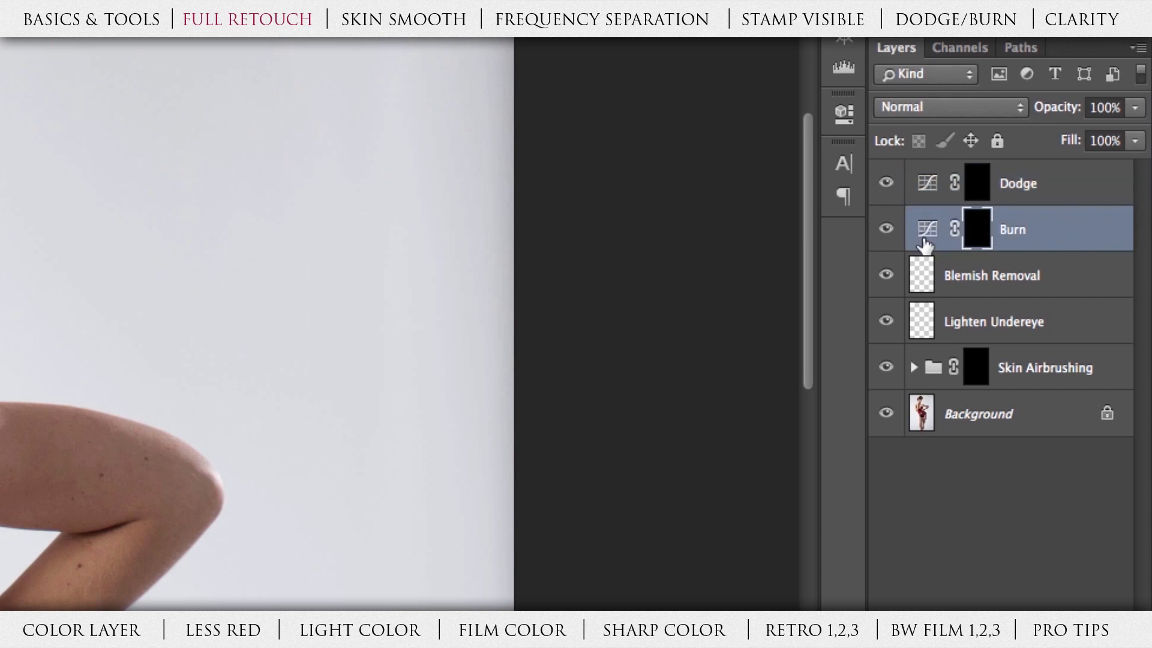
pyautogui.click(1090, 286)
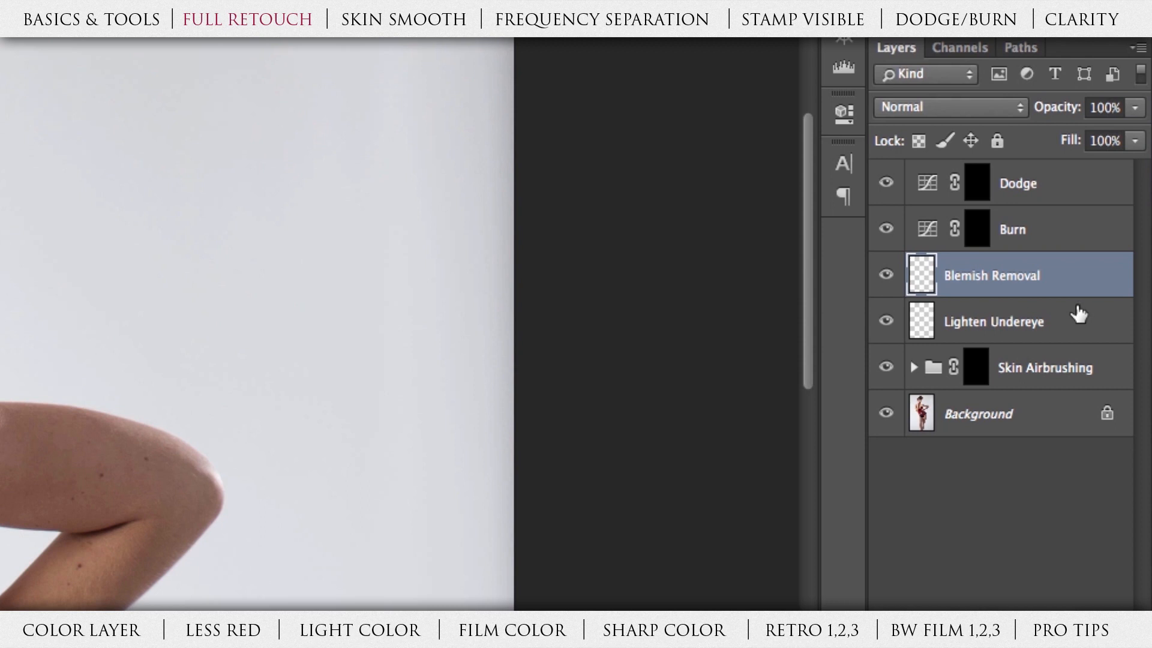
pyautogui.click(1079, 323)
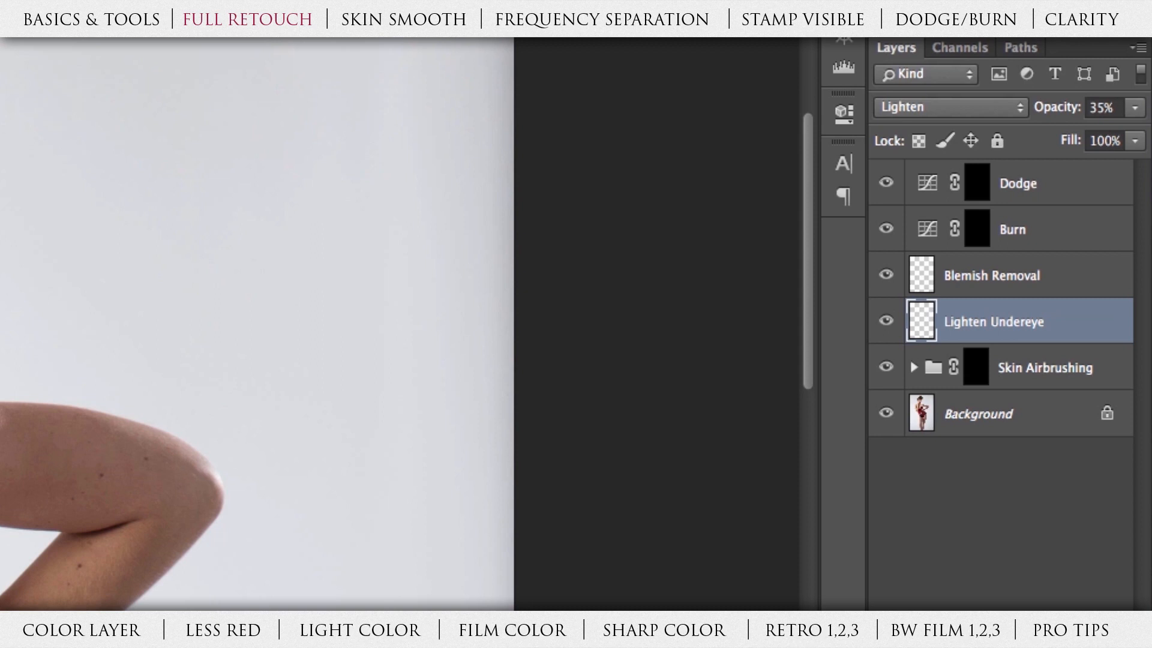
pyautogui.click(1080, 366)
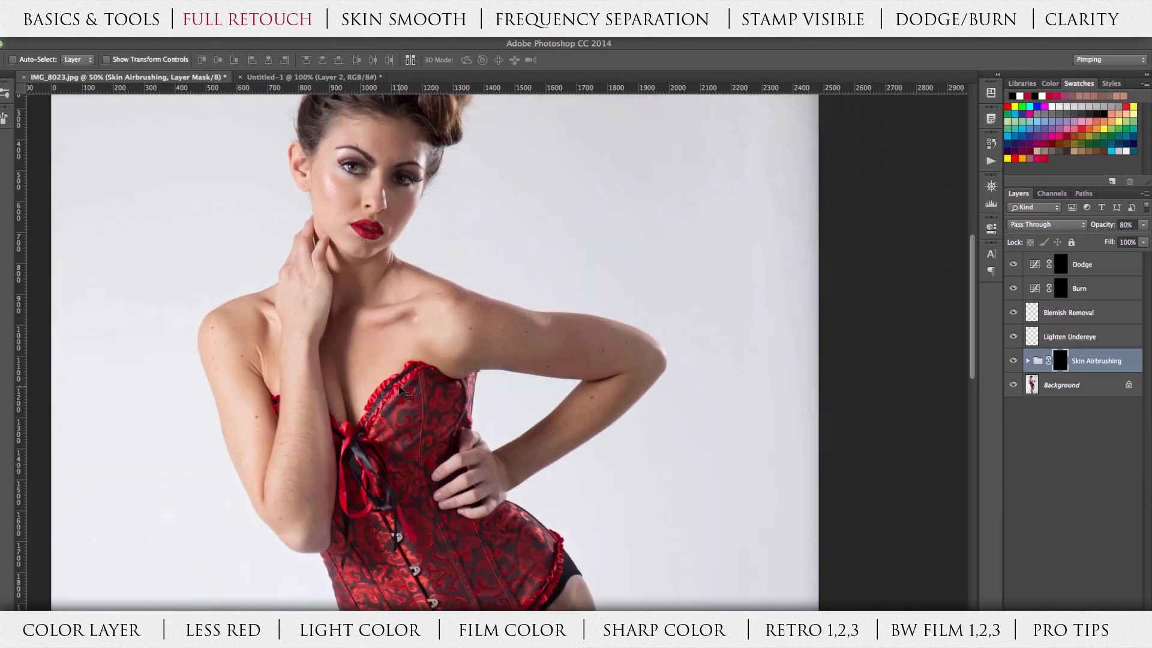
# Step: Look over the whole figure and select the Dodge, Burn and Skin Airbrushing masks in turn, ending on the Dodge mask
pyautogui.scroll(-5, 401, 389)
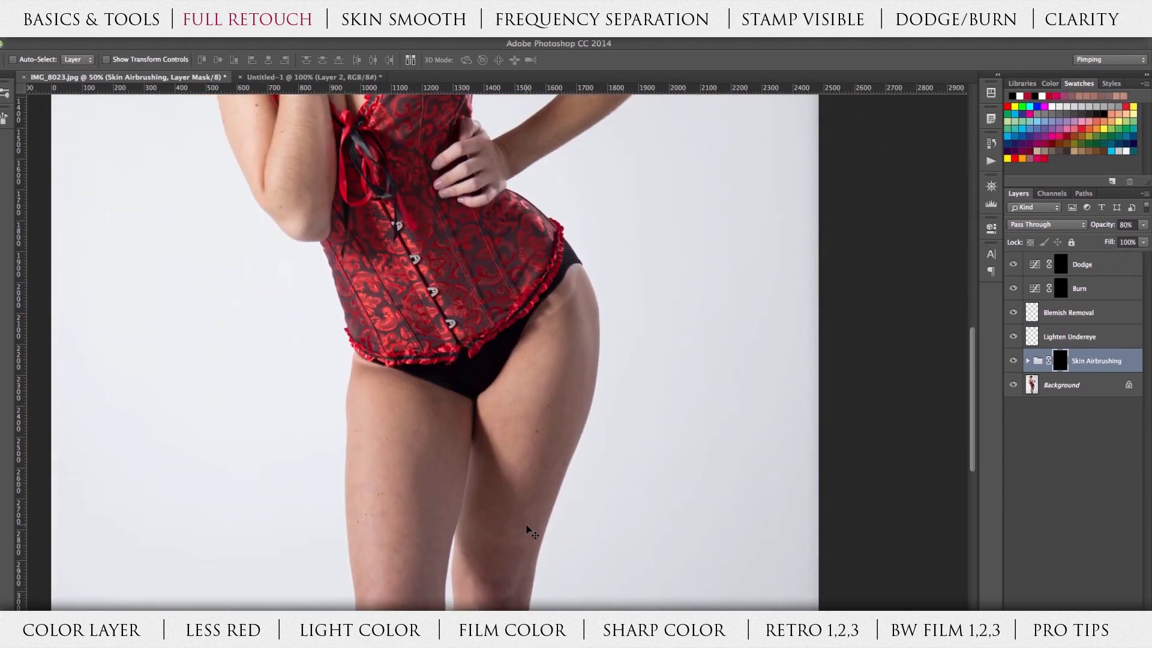
pyautogui.scroll(6, 555, 418)
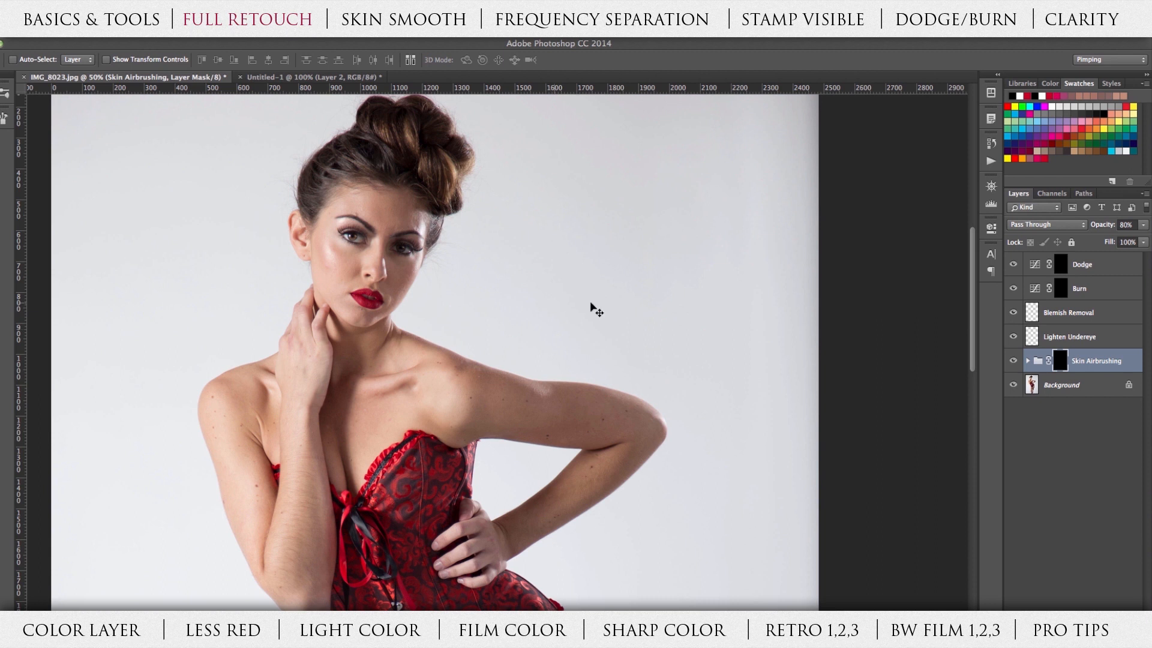
pyautogui.click(1106, 270)
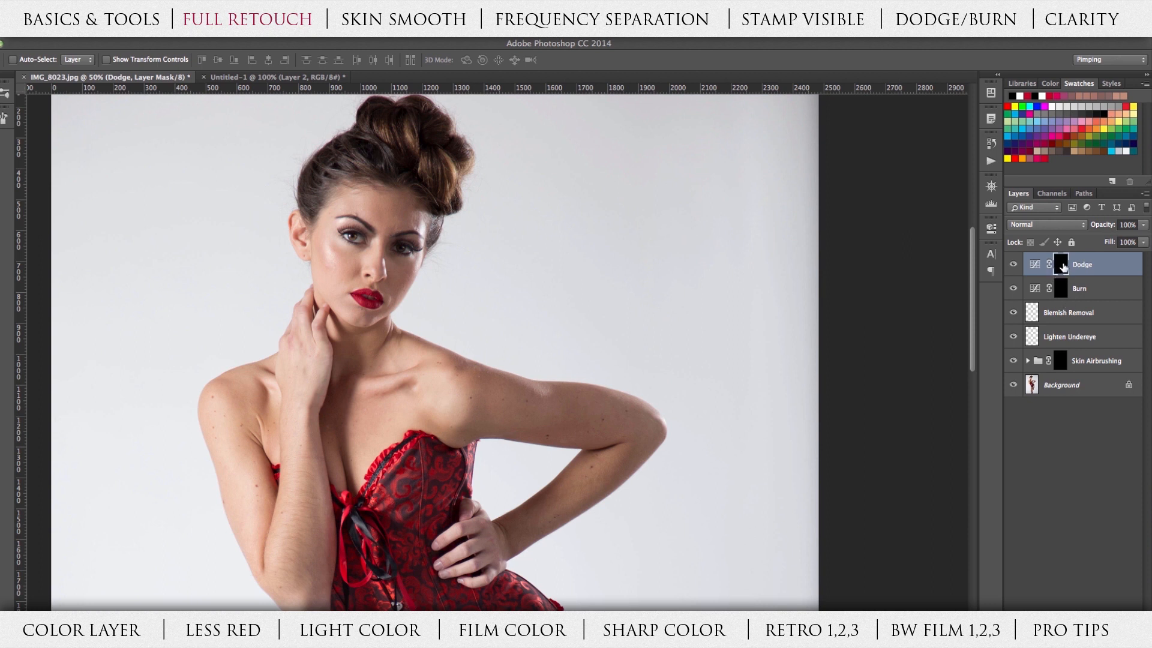
pyautogui.click(1063, 291)
pyautogui.click(1064, 360)
pyautogui.click(1064, 291)
pyautogui.click(1062, 269)
# Step: Invert the Dodge mask to white and back to black
pyautogui.hotkey('ctrl', 'i')
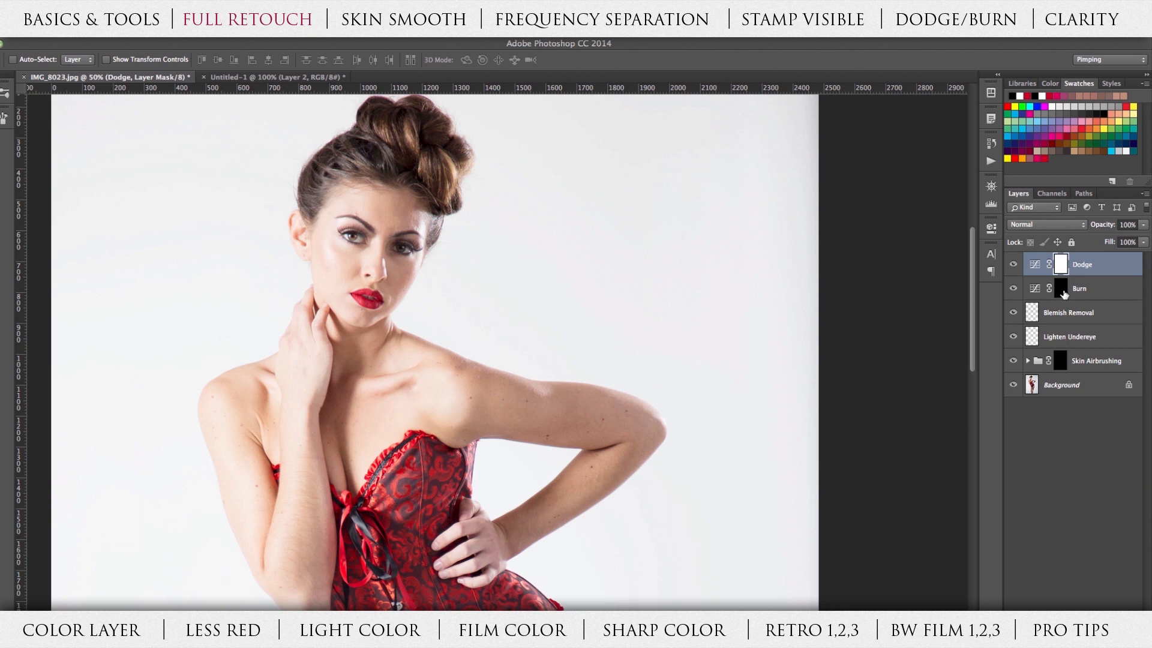
pyautogui.hotkey('ctrl', 'i')
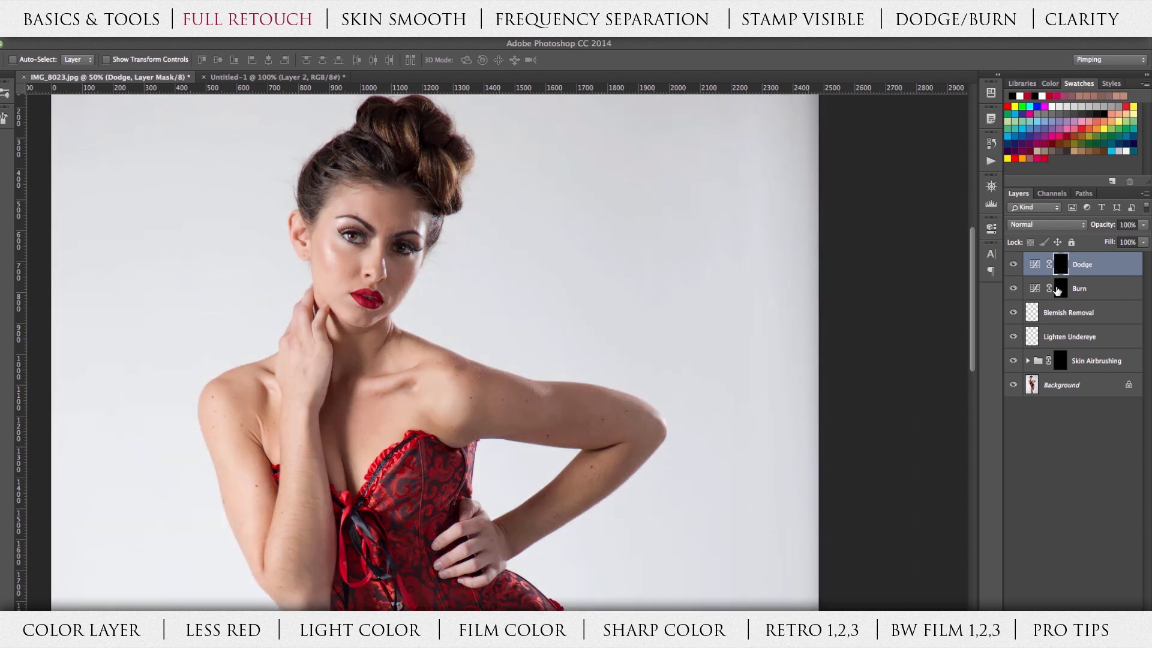
# Step: Choose the Brush tool for the Dodge mask and set its opacity to 100% and its hardness to 0%
pyautogui.hotkey('ctrl', '-')
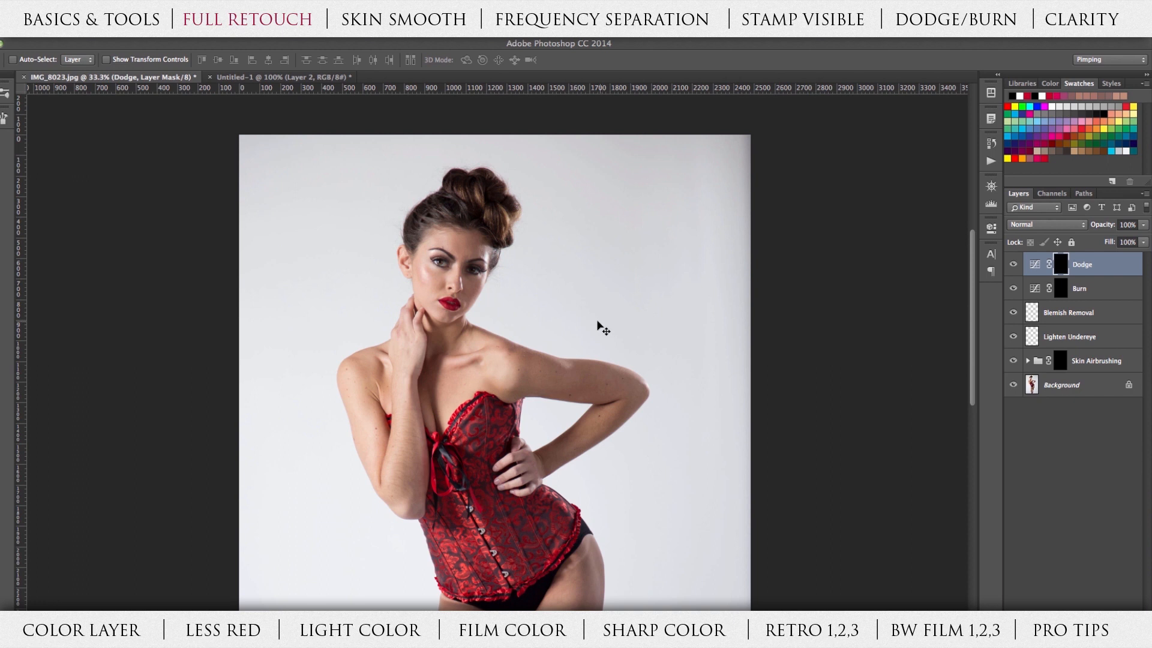
pyautogui.click(12, 211)
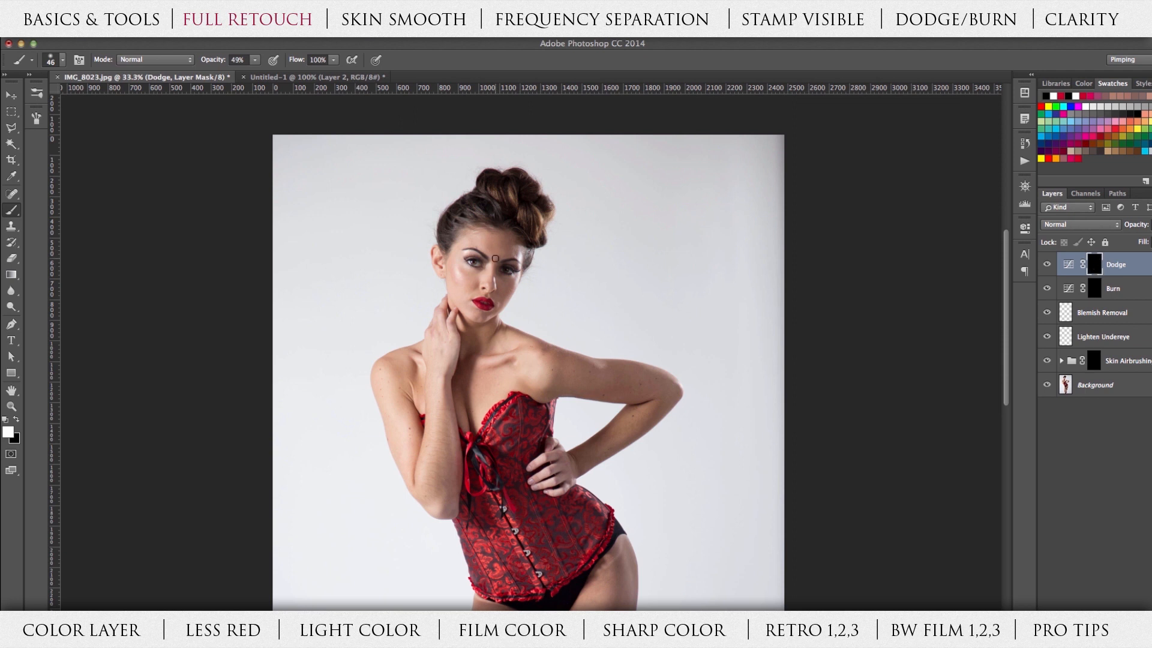
pyautogui.click(256, 60)
pyautogui.moveTo(256, 75); pyautogui.dragTo(310, 79)
pyautogui.click(251, 48)
pyautogui.rightClick(456, 282)
pyautogui.click(522, 339)
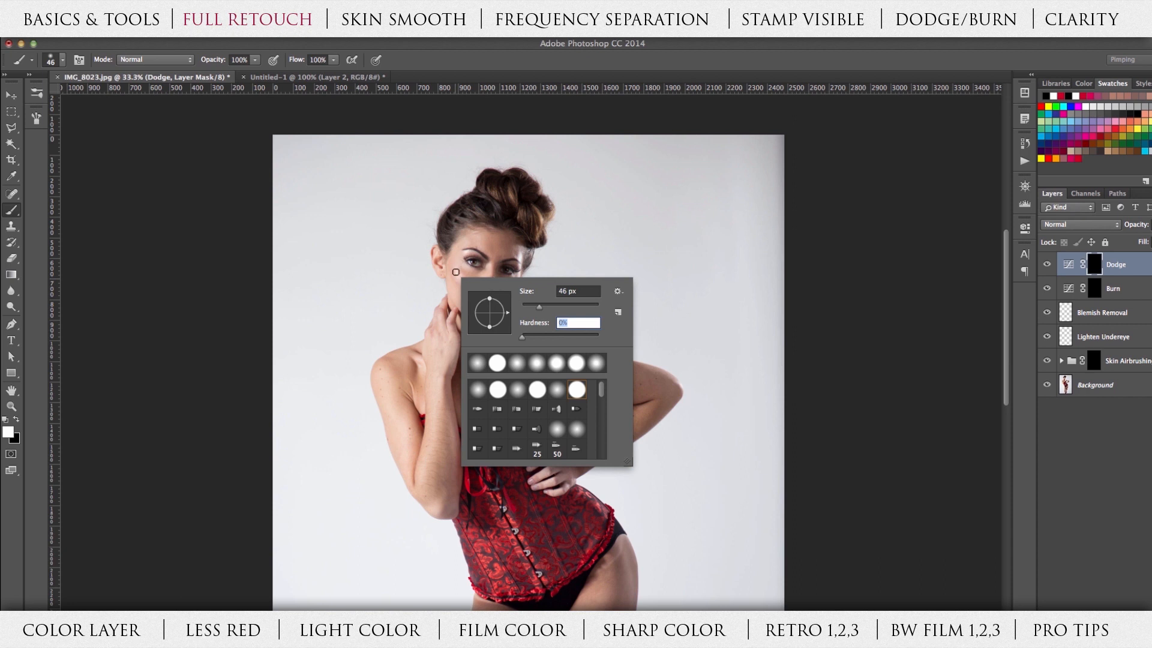
pyautogui.rightClick(454, 272)
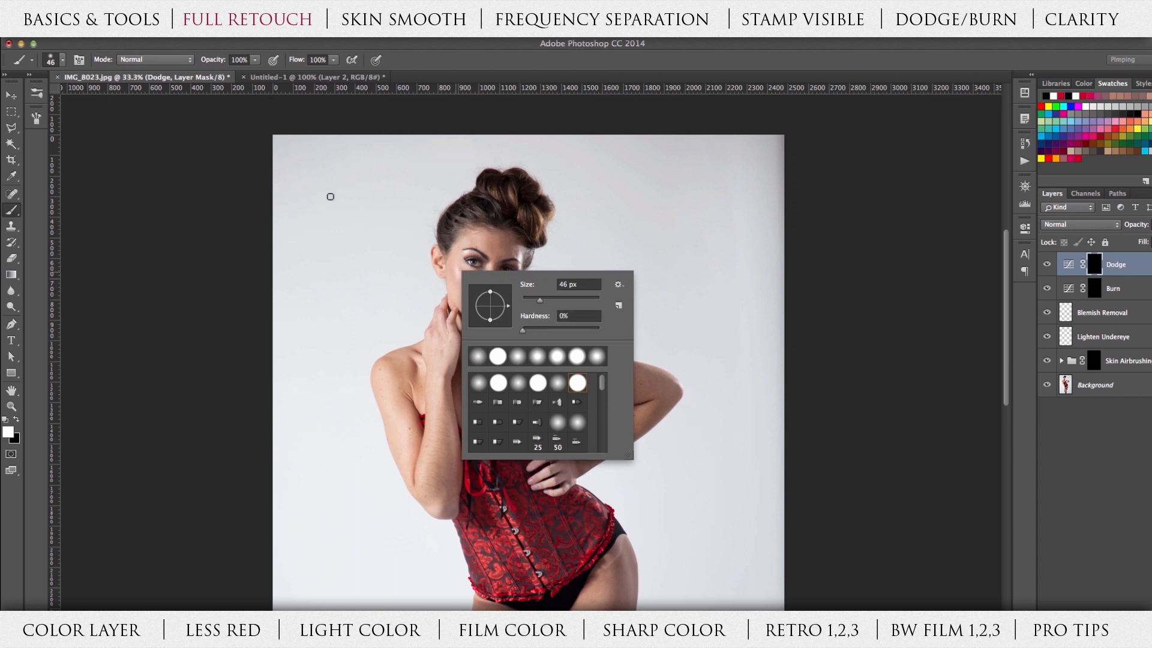
# Step: Paint the facial highlights in white on the Dodge mask and reduce the Dodge layer's opacity to 64%
pyautogui.click(457, 274)
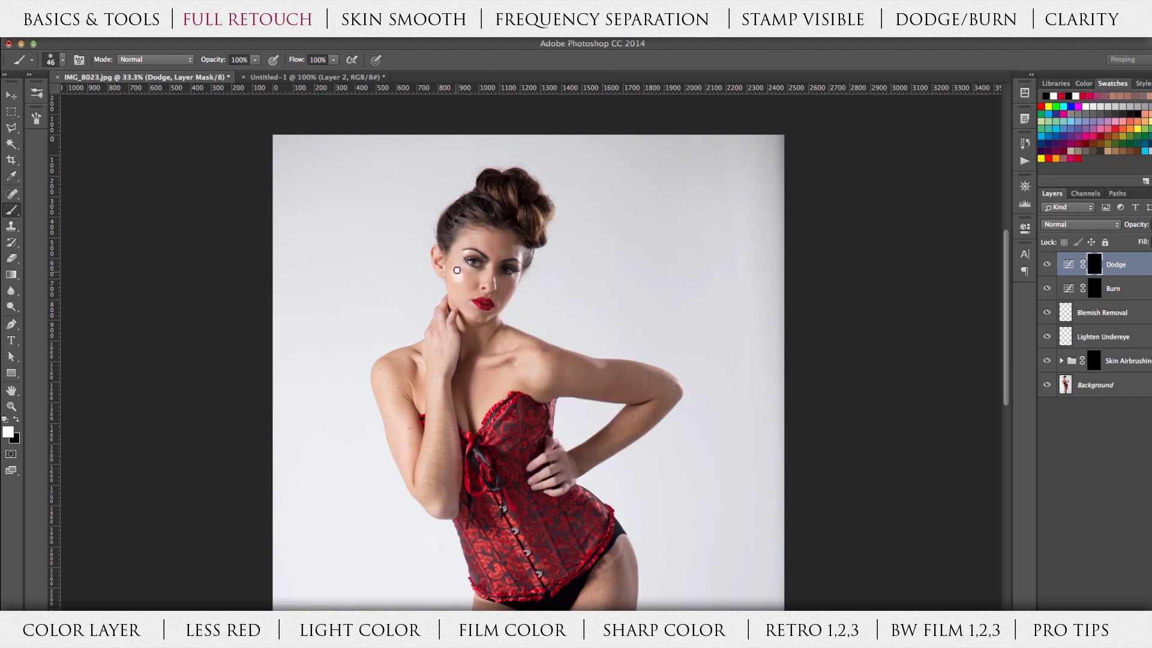
pyautogui.moveTo(505, 194)
pyautogui.mouseDown()
pyautogui.moveTo(527, 180)
pyautogui.moveTo(537, 224)
pyautogui.moveTo(547, 209)
pyautogui.moveTo(520, 192)
pyautogui.mouseUp()
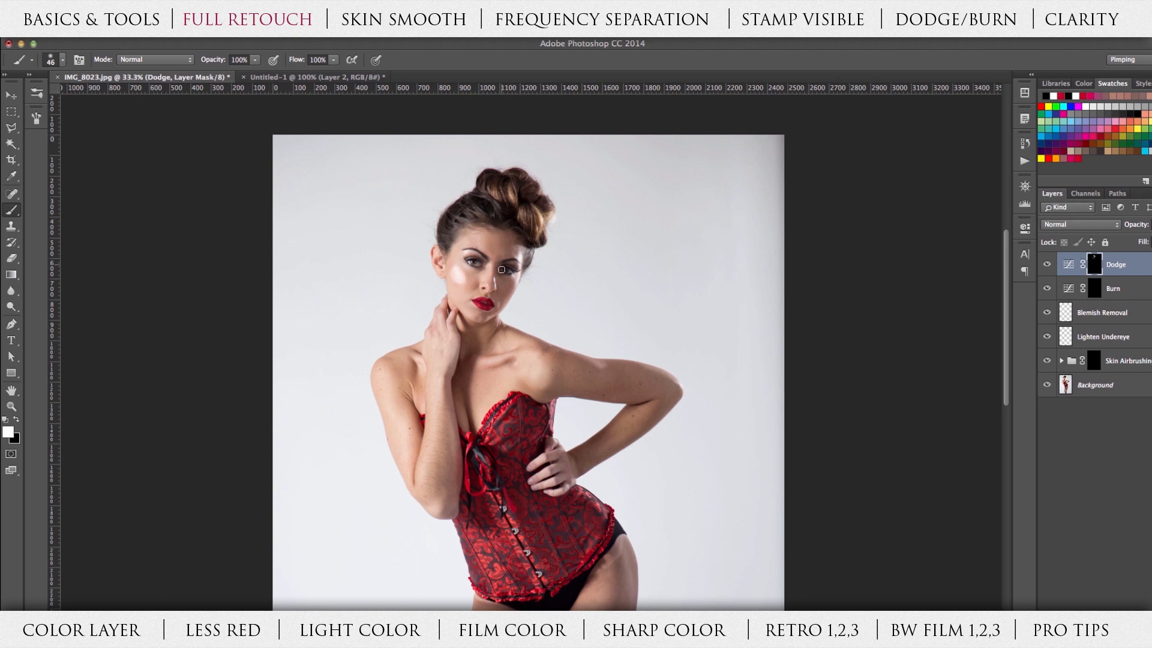
pyautogui.click(1068, 264)
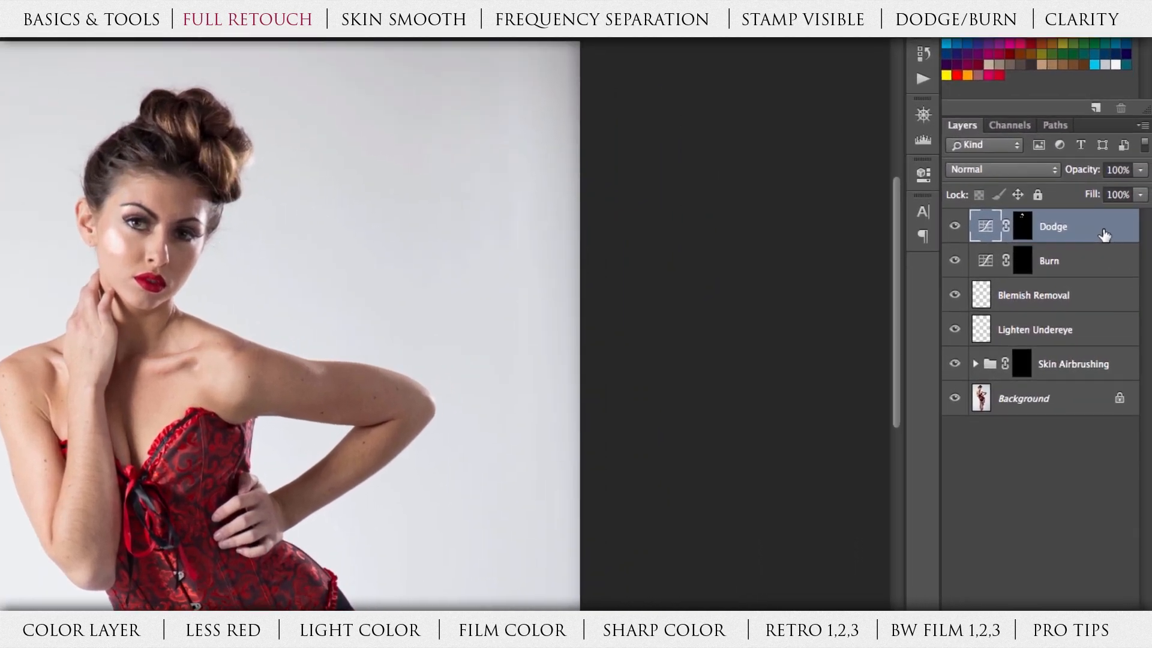
pyautogui.click(1139, 170)
pyautogui.moveTo(1139, 186); pyautogui.dragTo(1114, 186)
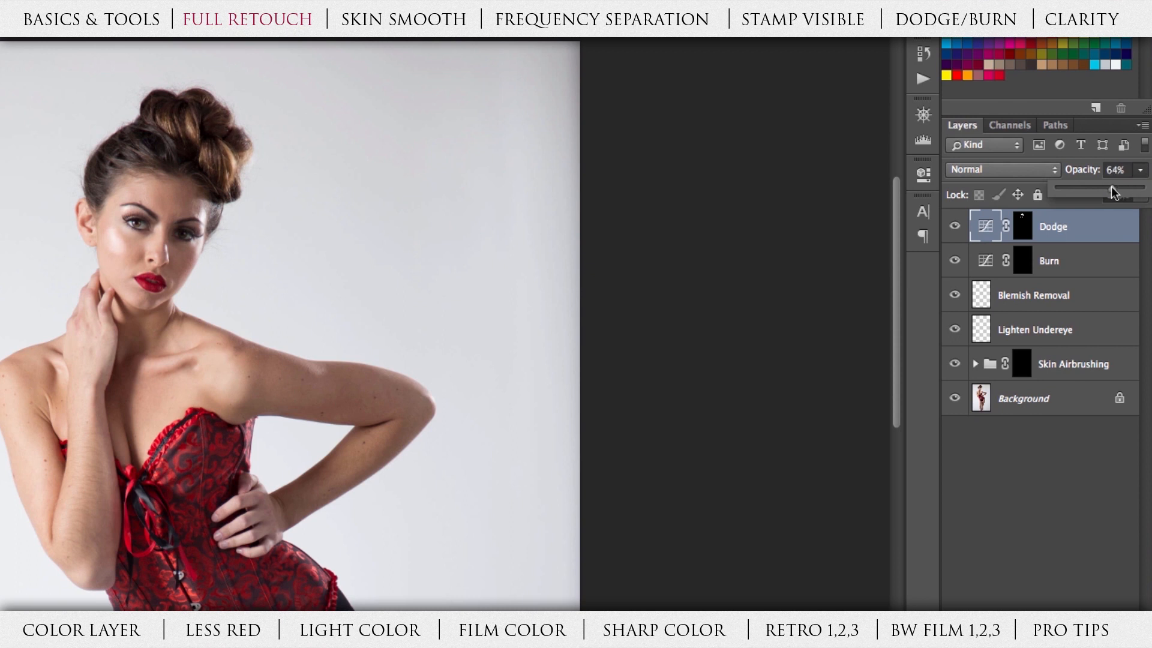
# Step: Reselect the Dodge mask and toggle the Dodge layer's visibility to compare the face before and after
pyautogui.click(1088, 257)
pyautogui.click(1088, 259)
pyautogui.click(1088, 237)
pyautogui.click(1032, 238)
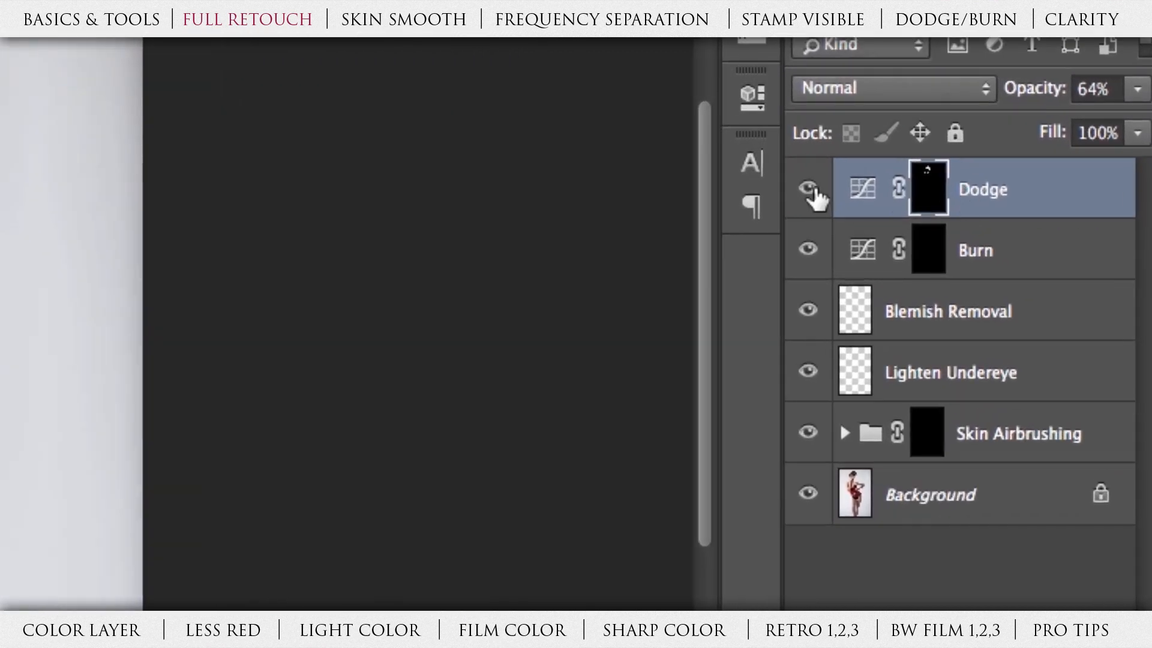
pyautogui.click(839, 187)
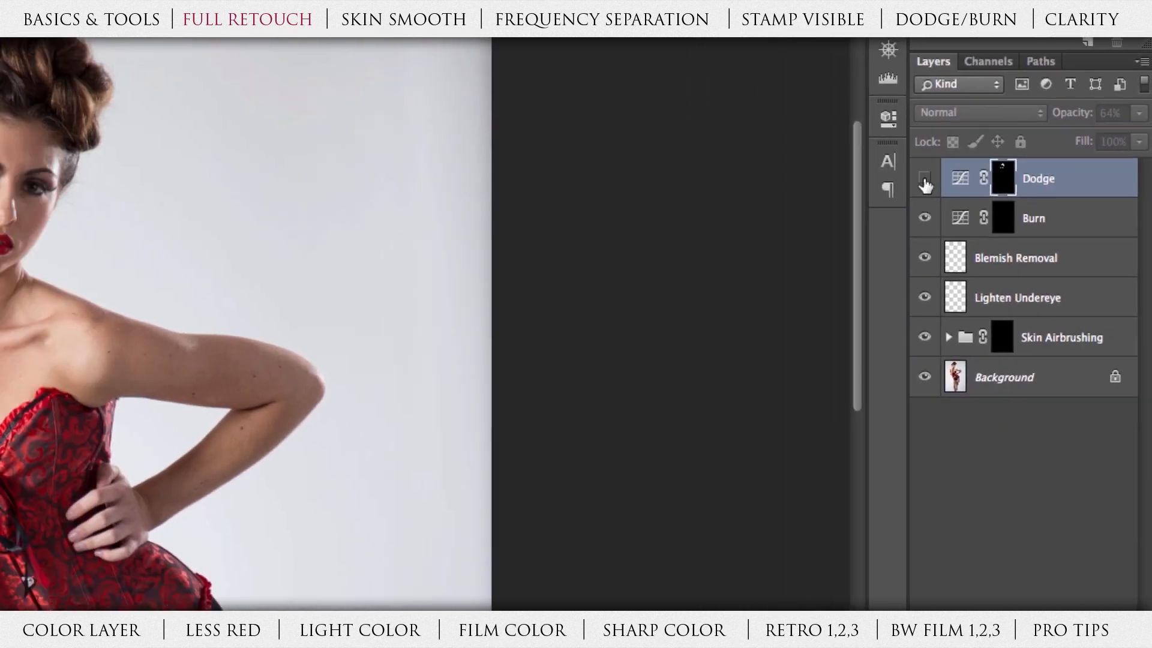
pyautogui.click(839, 187)
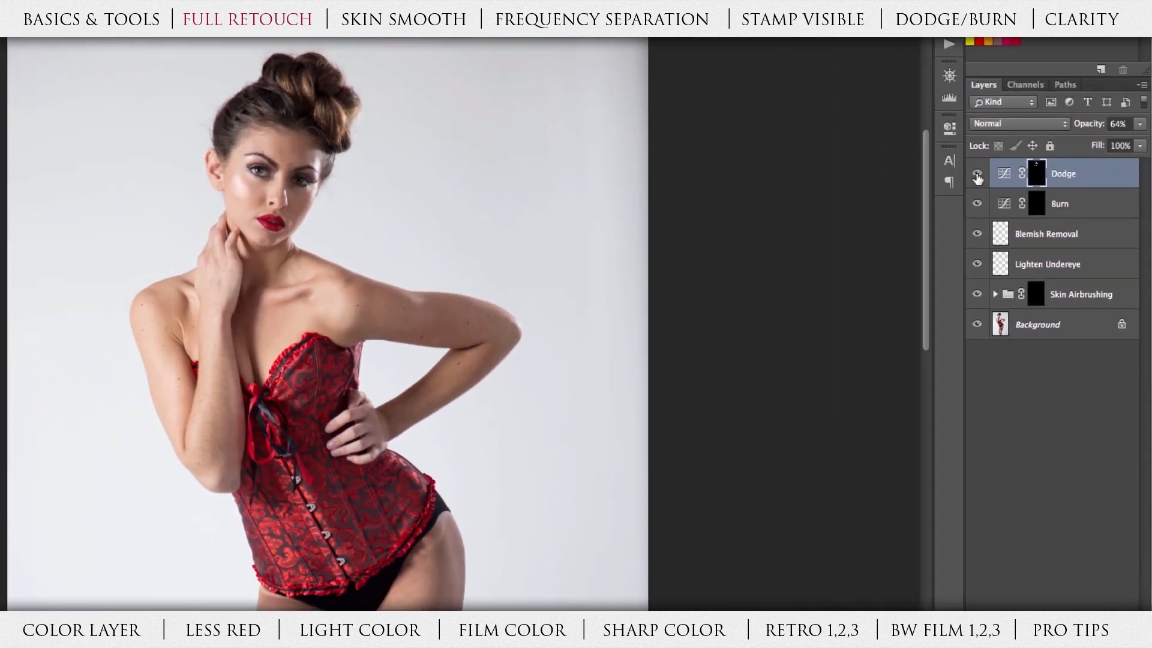
pyautogui.click(976, 175)
pyautogui.click(976, 175)
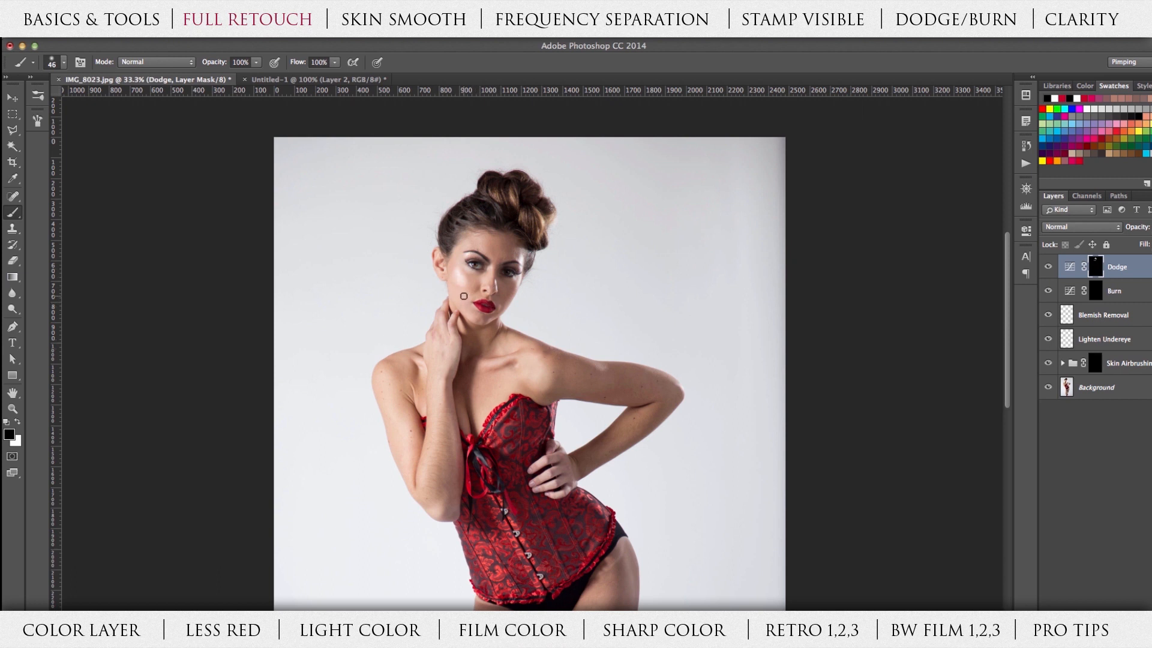
# Step: Lower the brush opacity to 56% and enlarge the brush to 200 px, with black as the foreground color
pyautogui.click(257, 64)
pyautogui.moveTo(256, 78); pyautogui.dragTo(239, 79)
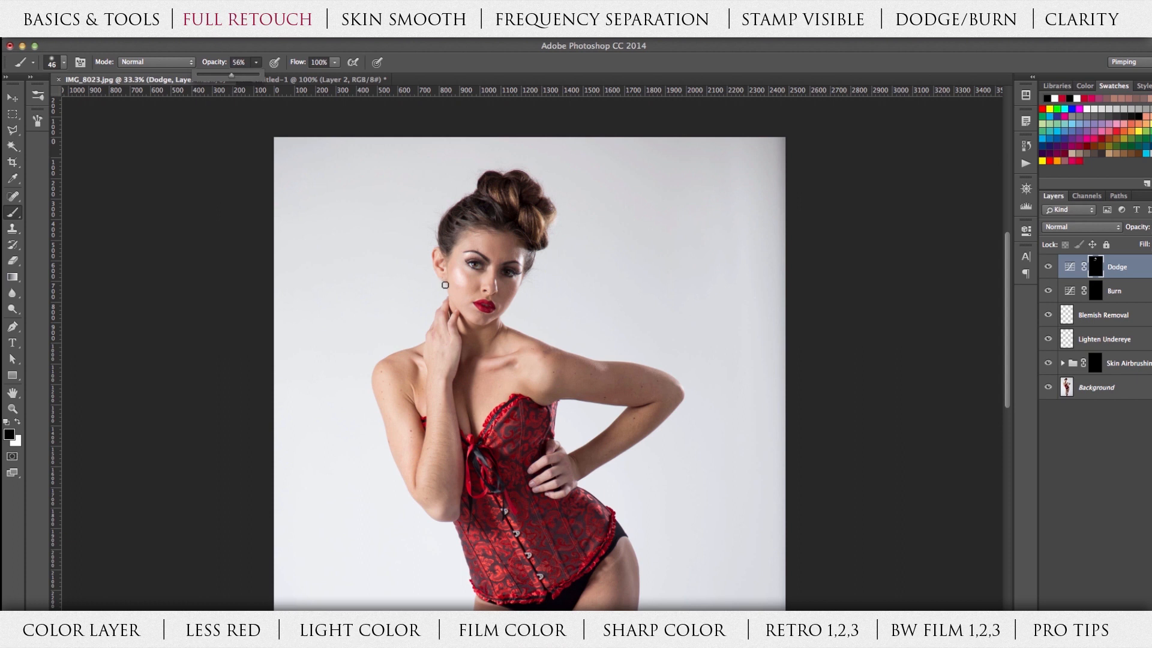
pyautogui.click(446, 284)
pyautogui.press(']')
pyautogui.press(']')
pyautogui.press(']')
pyautogui.press(']')
pyautogui.press(']')
pyautogui.press(']')
pyautogui.press(']')
pyautogui.press(']')
pyautogui.press(']')
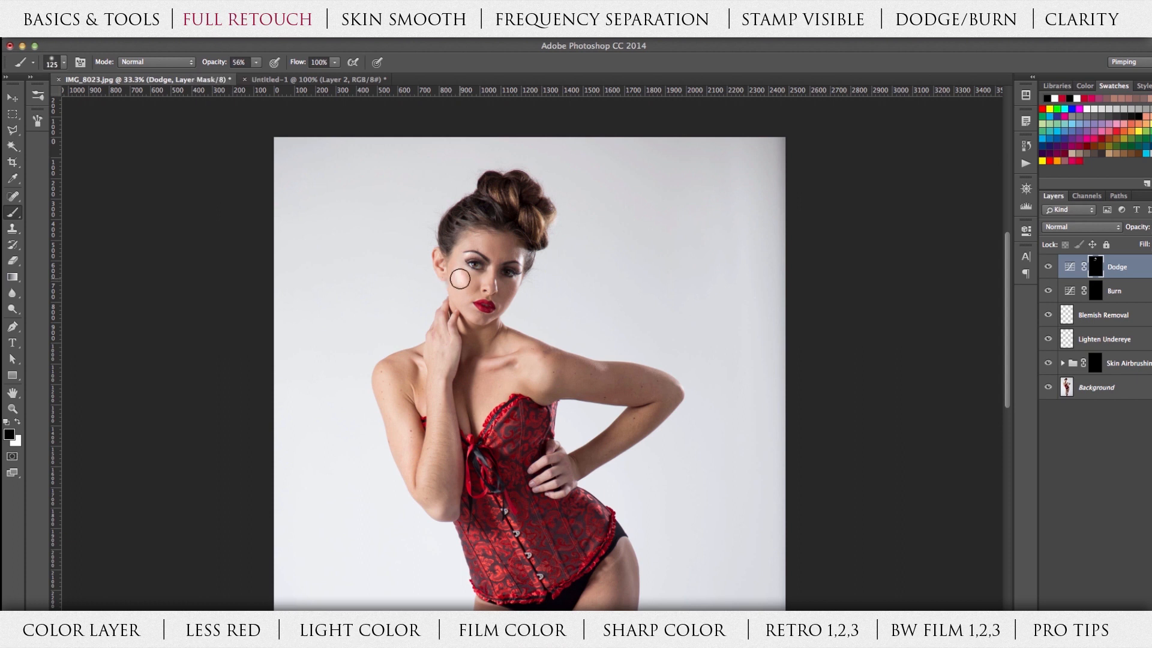
pyautogui.press(']')
# Step: Switch to the Move tool and hide and show the Dodge layer repeatedly to judge the softened highlights
pyautogui.click(11, 98)
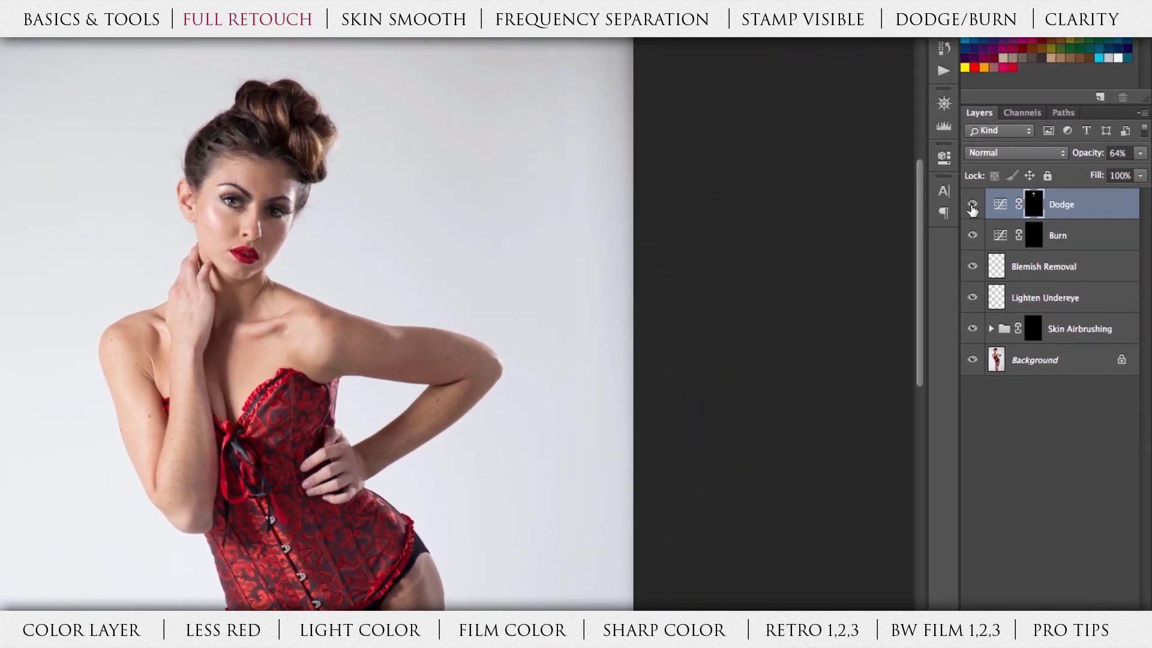
pyautogui.click(972, 207)
pyautogui.click(971, 206)
pyautogui.click(972, 206)
pyautogui.click(971, 207)
pyautogui.click(972, 206)
pyautogui.click(971, 206)
# Step: Select the Burn mask and set the brush to 100% opacity and a size of 63 px
pyautogui.click(1105, 243)
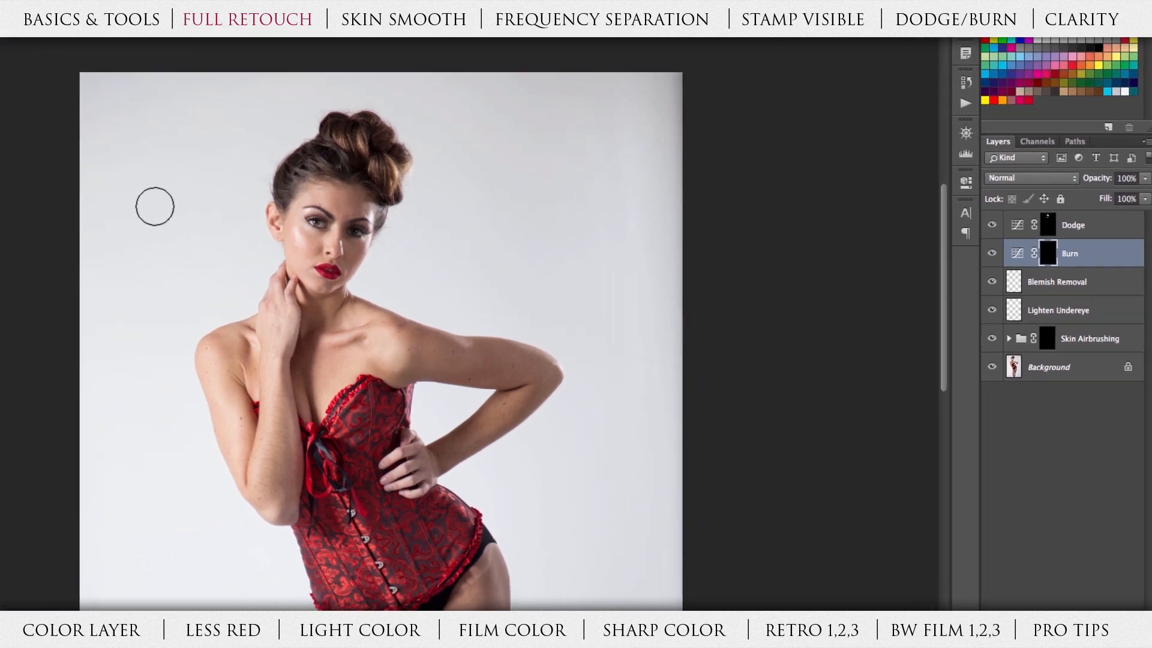
pyautogui.click(250, 61)
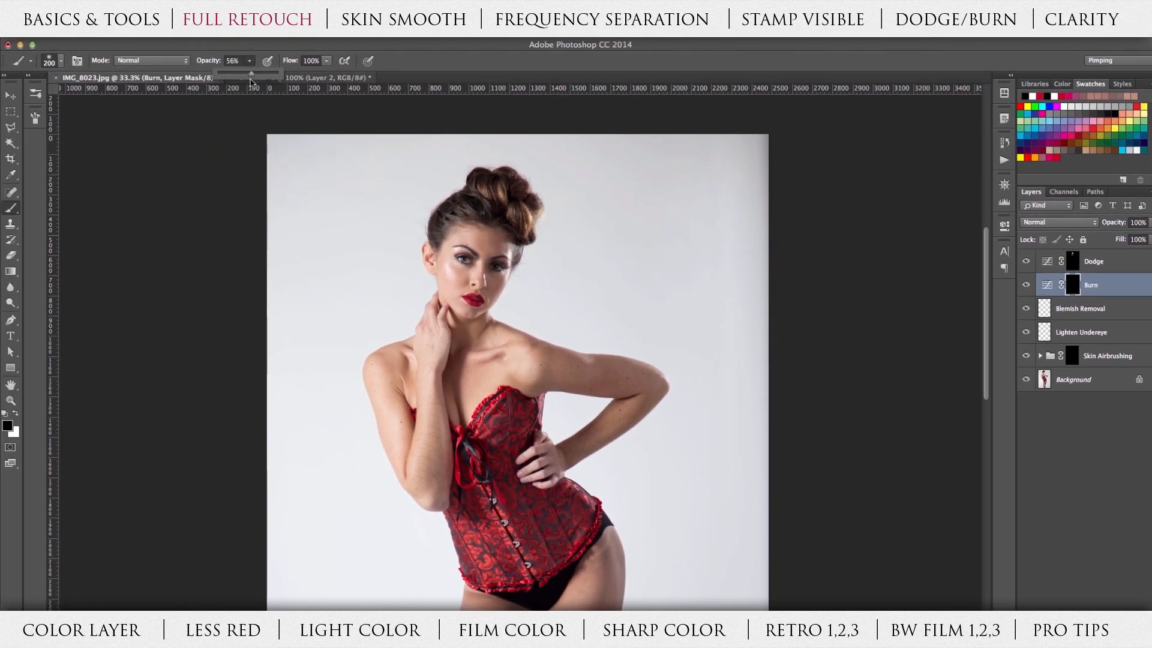
pyautogui.moveTo(250, 80); pyautogui.dragTo(286, 78)
pyautogui.click(248, 47)
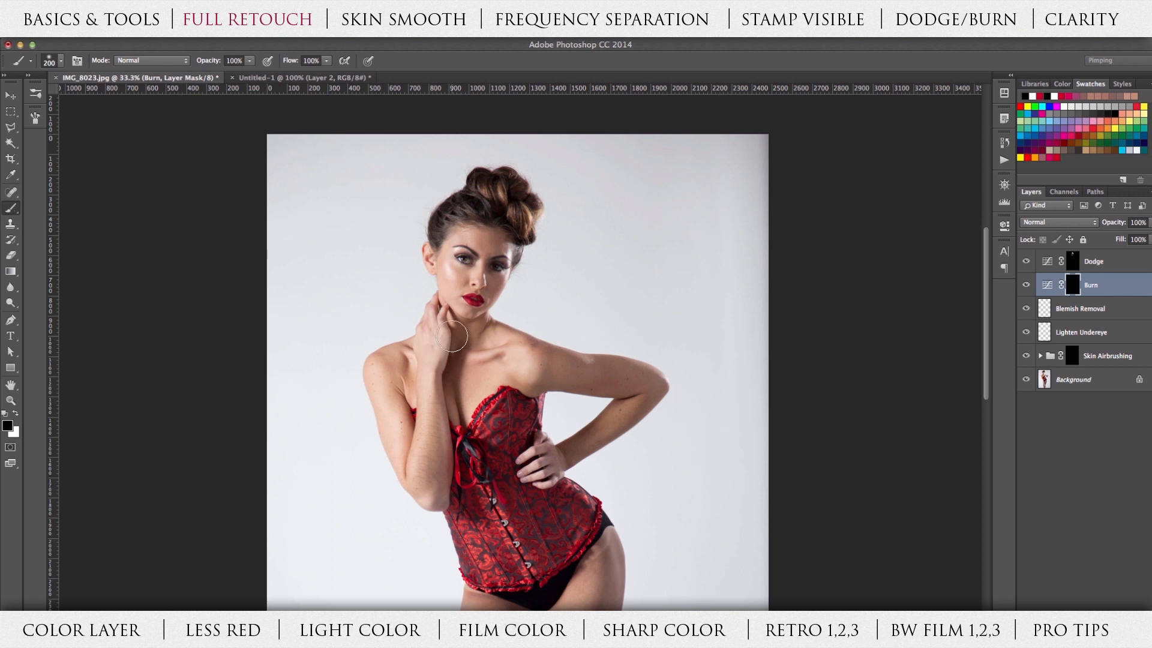
pyautogui.rightClick(479, 293)
pyautogui.moveTo(580, 324); pyautogui.dragTo(564, 326)
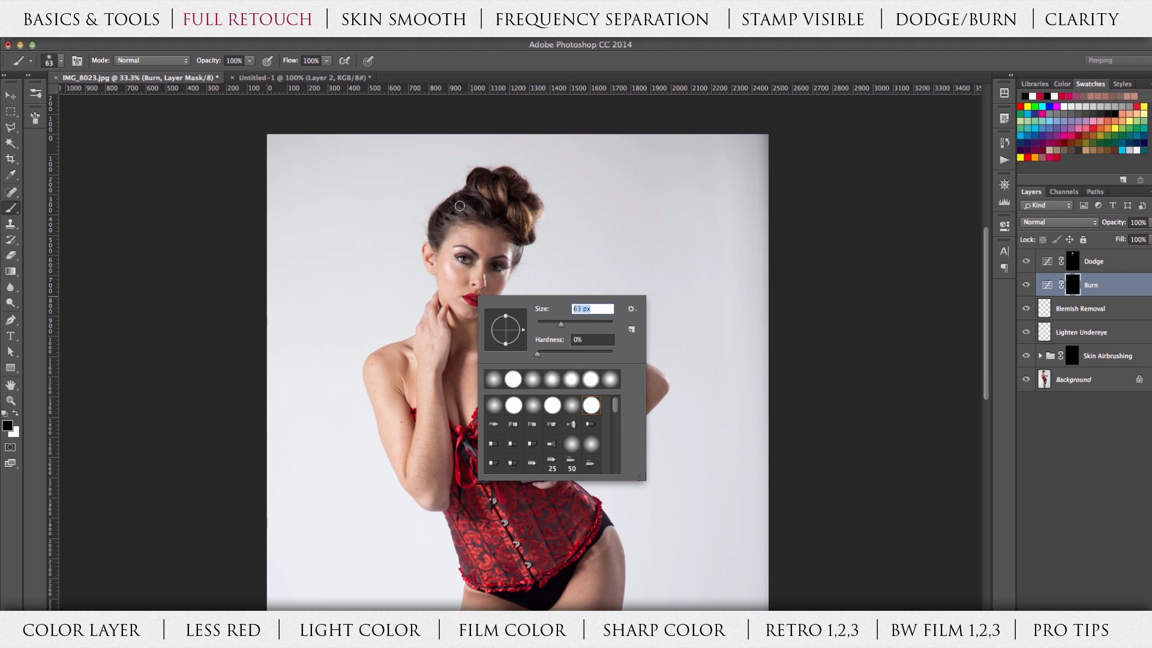
pyautogui.click(436, 230)
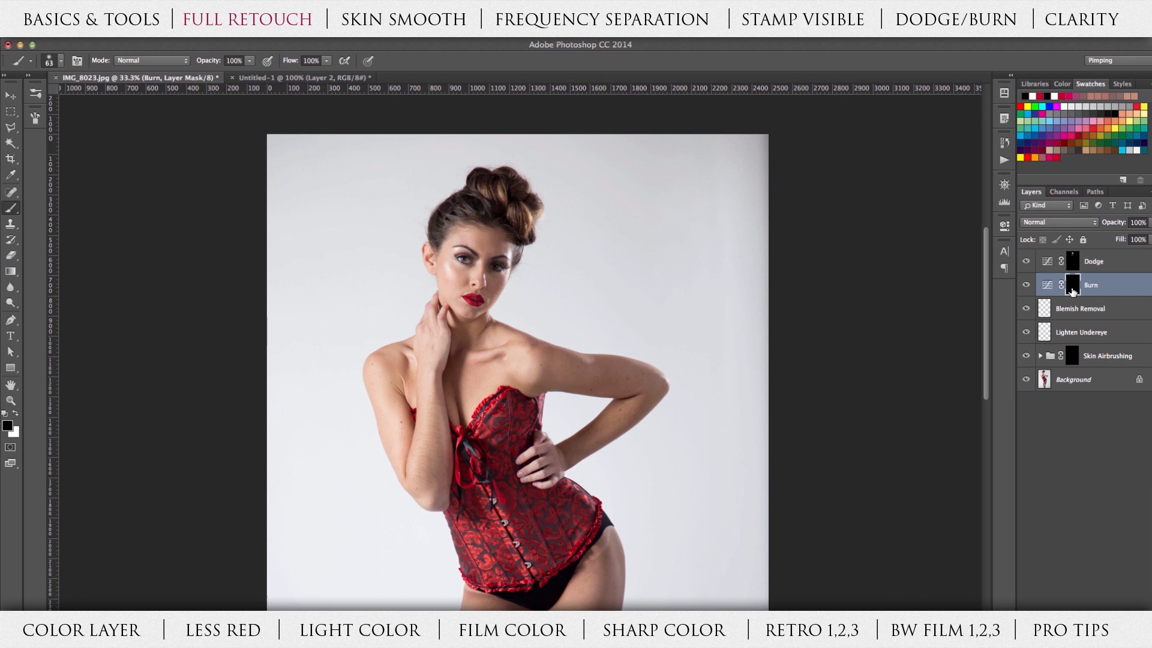
# Step: Make white the foreground color and paint darker contours around the forehead and upper face on the Burn mask
pyautogui.click(17, 414)
pyautogui.moveTo(436, 238)
pyautogui.mouseDown()
pyautogui.moveTo(448, 208)
pyautogui.moveTo(469, 201)
pyautogui.moveTo(492, 215)
pyautogui.mouseUp()
pyautogui.moveTo(474, 254); pyautogui.dragTo(451, 245)
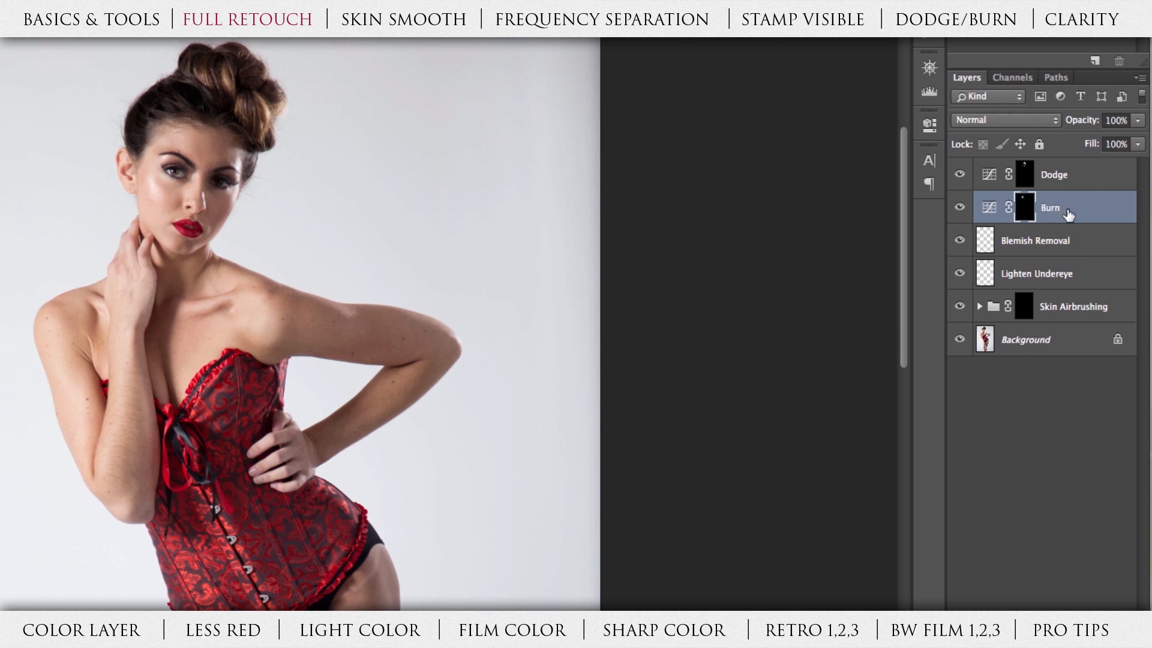
# Step: Reduce the Burn layer's opacity to 70%
pyautogui.click(1087, 213)
pyautogui.click(1138, 120)
pyautogui.moveTo(1138, 138); pyautogui.dragTo(1116, 141)
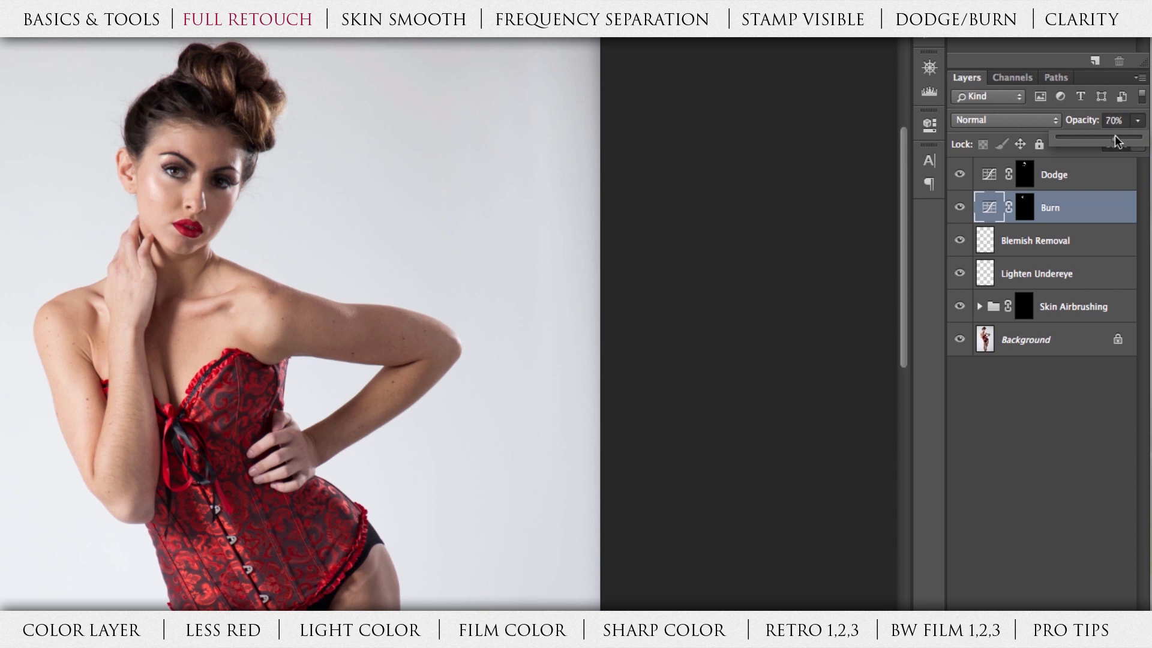
pyautogui.click(1110, 209)
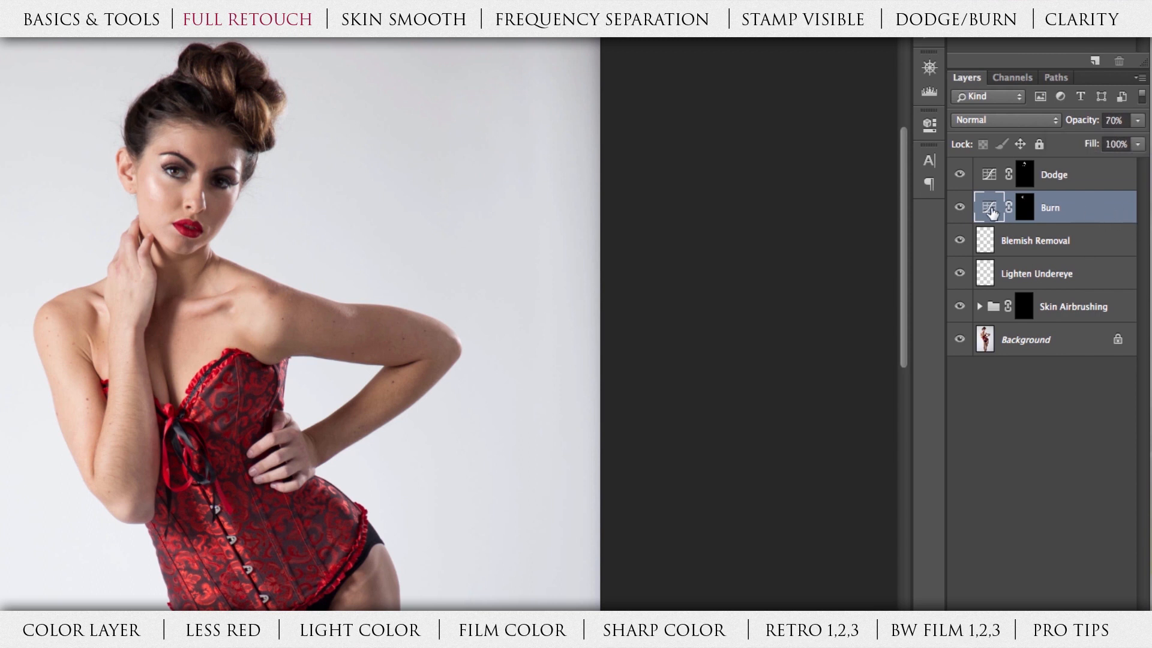
# Step: Toggle the Burn layer's visibility several times to compare the face with and without the darkening
pyautogui.click(959, 208)
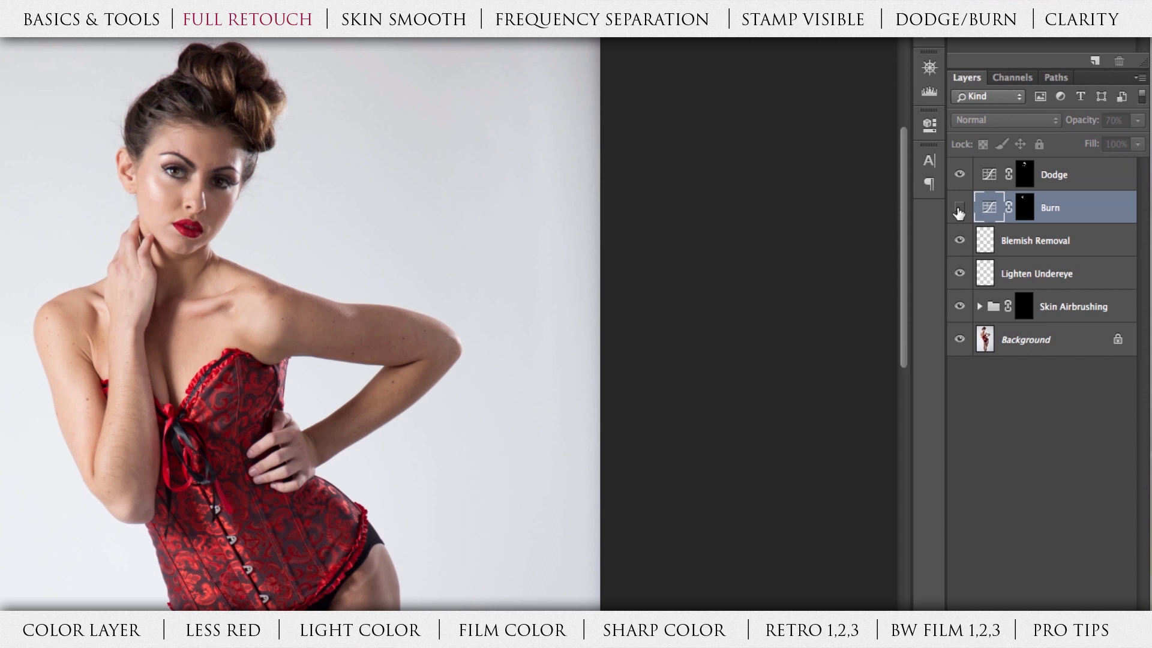
pyautogui.click(959, 209)
pyautogui.click(959, 209)
pyautogui.click(960, 210)
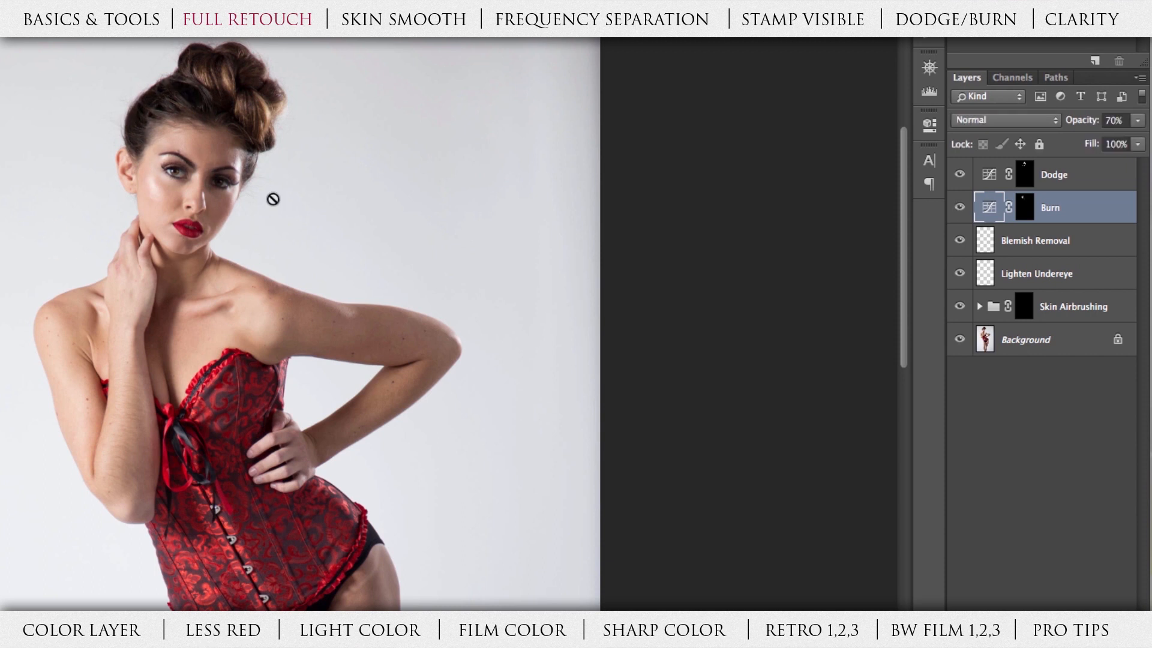
pyautogui.click(959, 209)
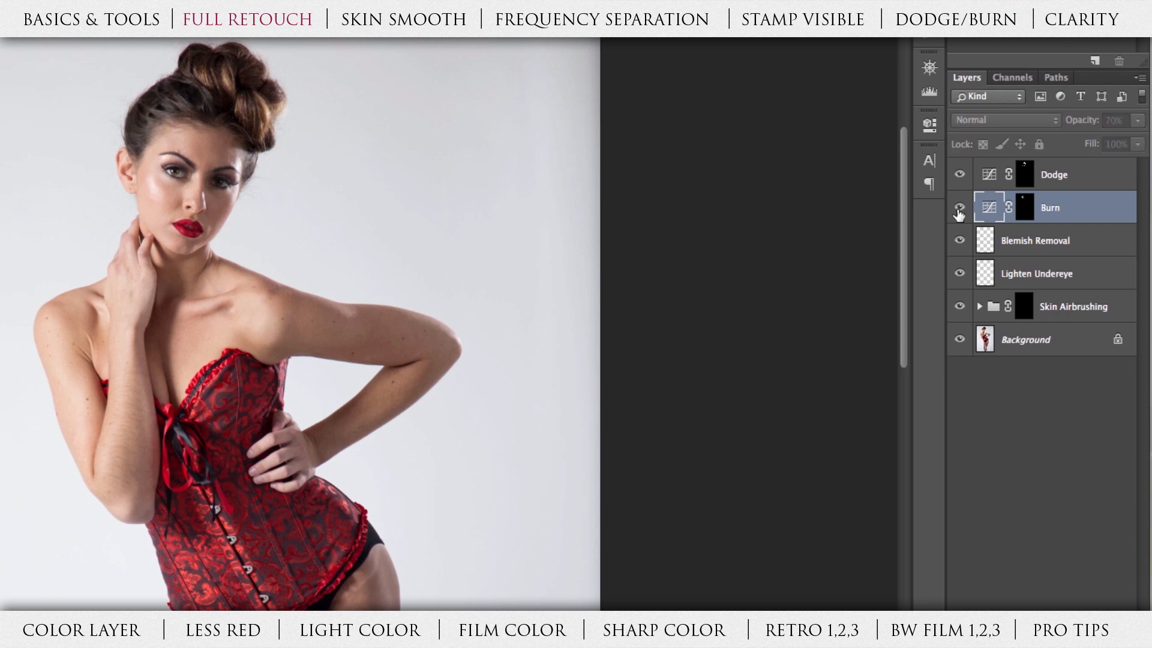
pyautogui.click(959, 210)
pyautogui.click(959, 210)
pyautogui.click(959, 209)
pyautogui.click(959, 210)
pyautogui.click(959, 210)
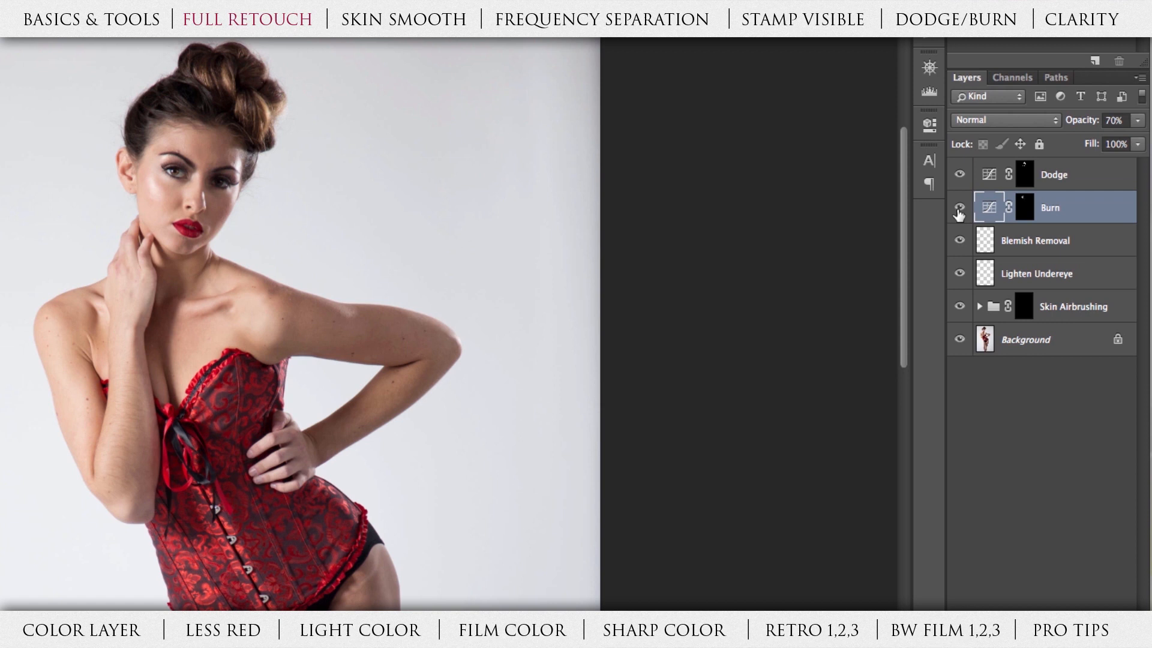
pyautogui.click(959, 209)
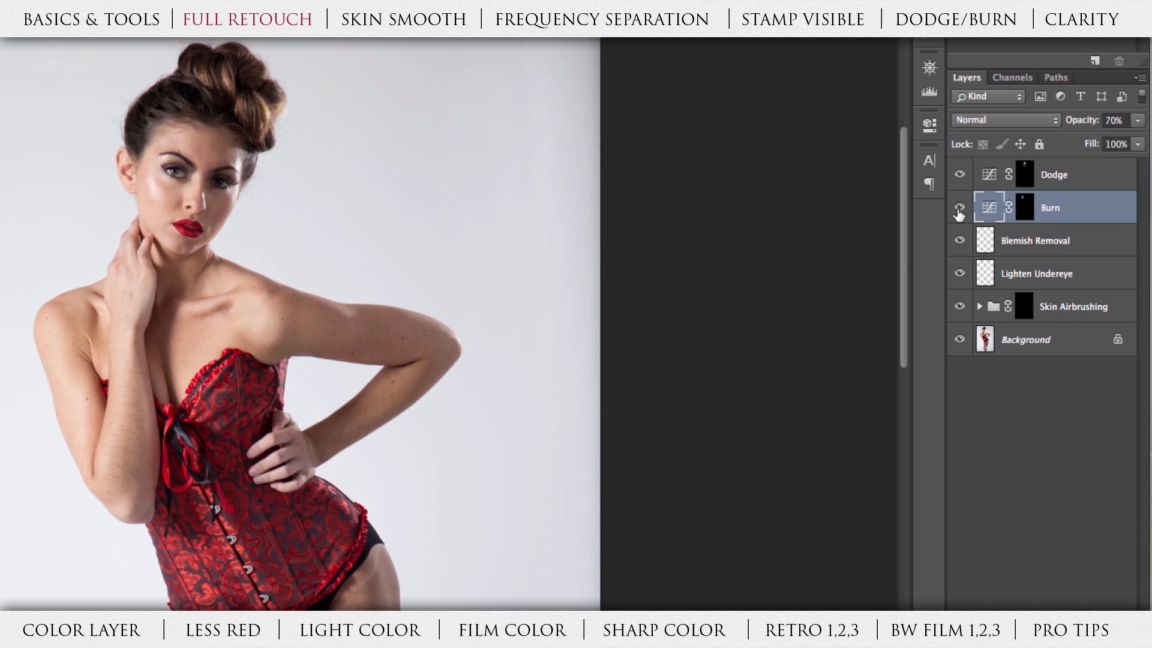
# Step: Toggle the visibility of the Dodge layer and of the Burn layer to review their combined effect
pyautogui.click(959, 174)
pyautogui.click(959, 174)
pyautogui.click(959, 207)
pyautogui.click(959, 208)
pyautogui.moveTo(960, 210)
pyautogui.mouseDown()
pyautogui.moveTo(959, 172)
pyautogui.moveTo(960, 207)
pyautogui.mouseUp()
# Step: Select the Blemish Removal layer, choose the Spot Healing Brush and check its brush settings at 100% view
pyautogui.click(1119, 246)
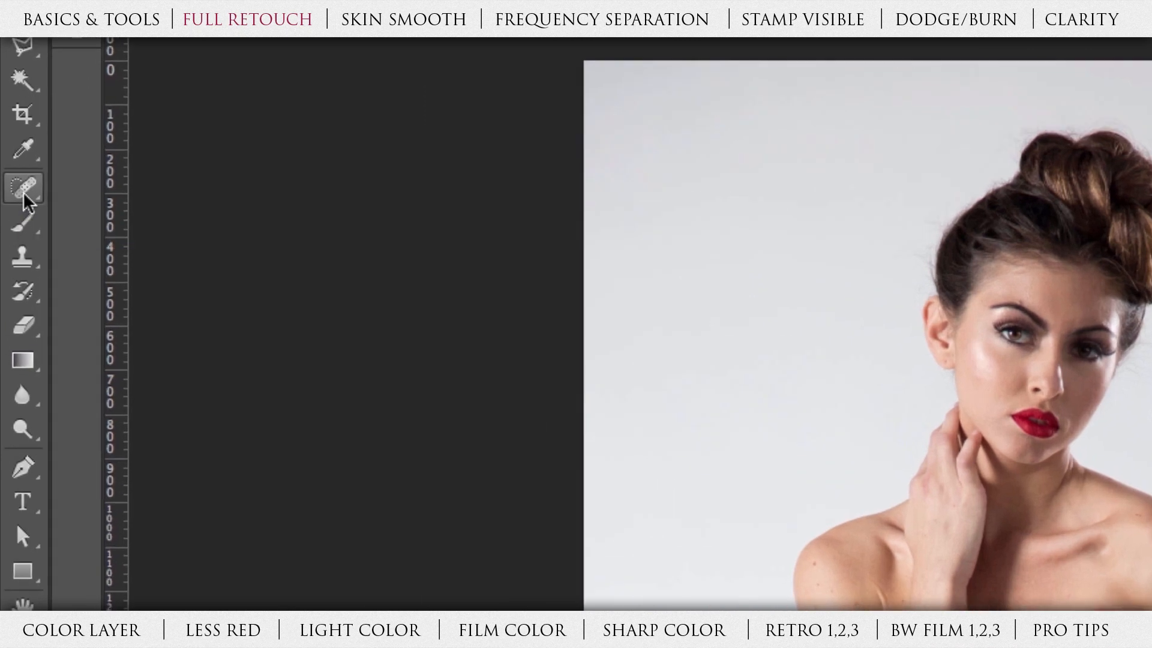
pyautogui.click(22, 197)
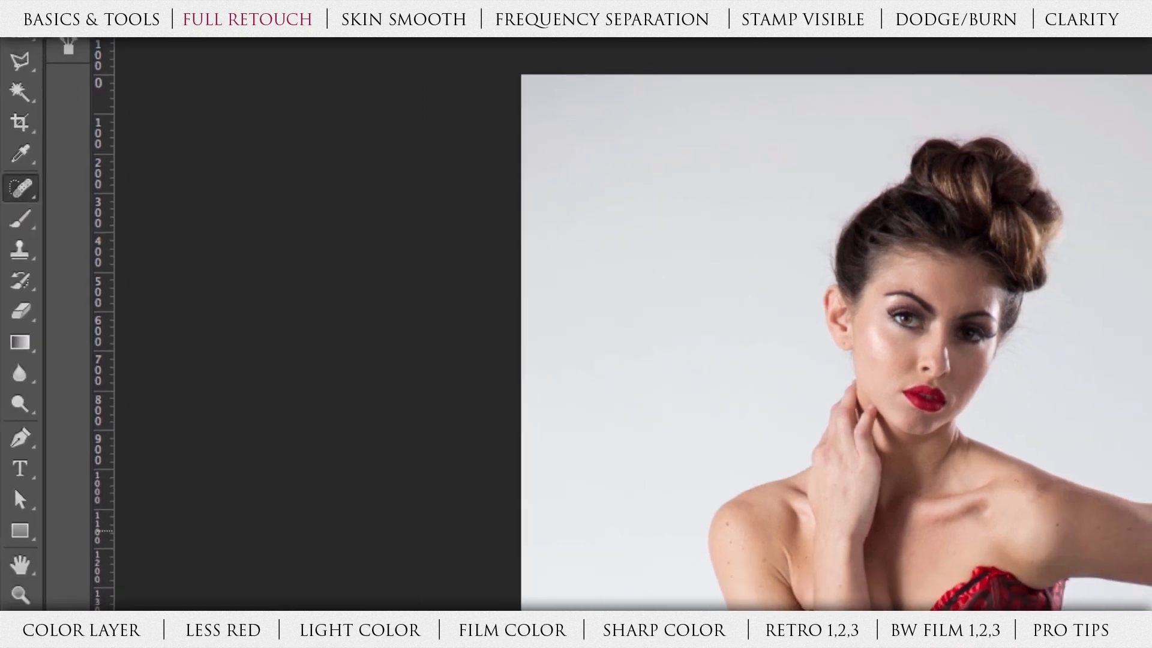
pyautogui.press('super+plus')
pyautogui.press('super+plus')
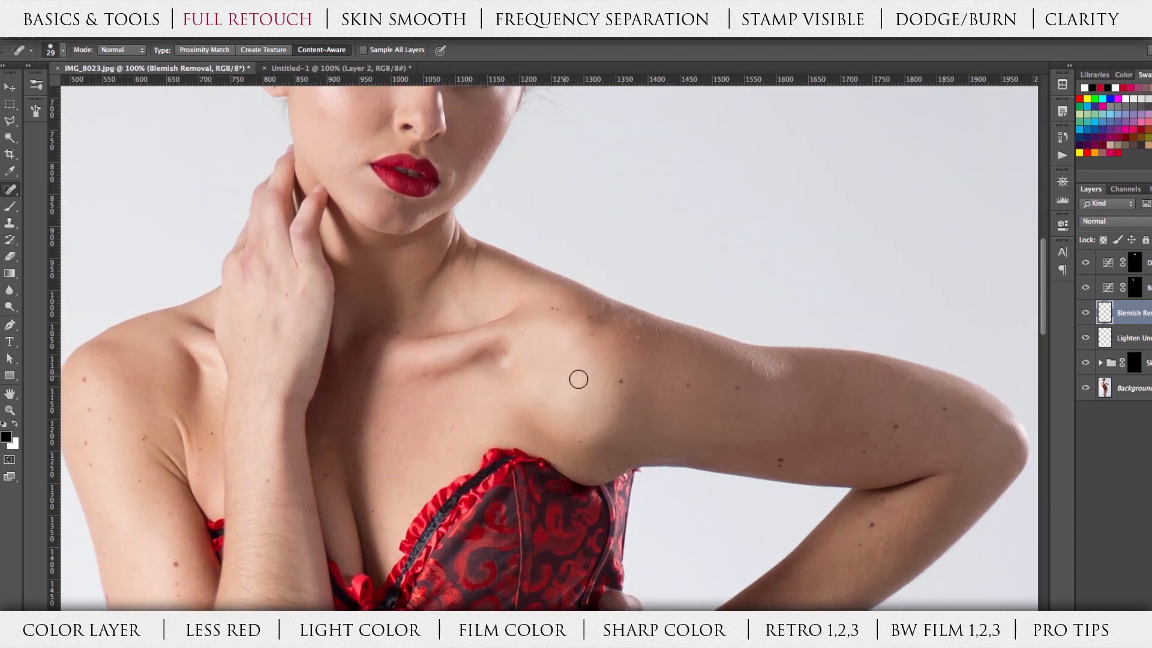
pyautogui.rightClick(586, 371)
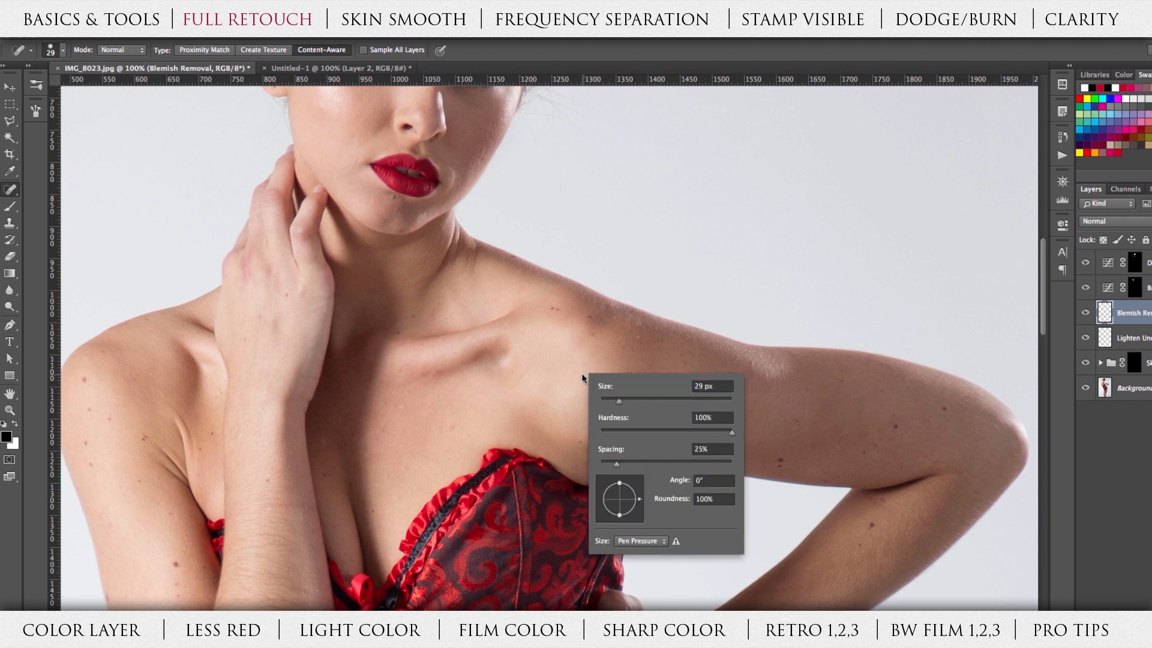
pyautogui.click(582, 393)
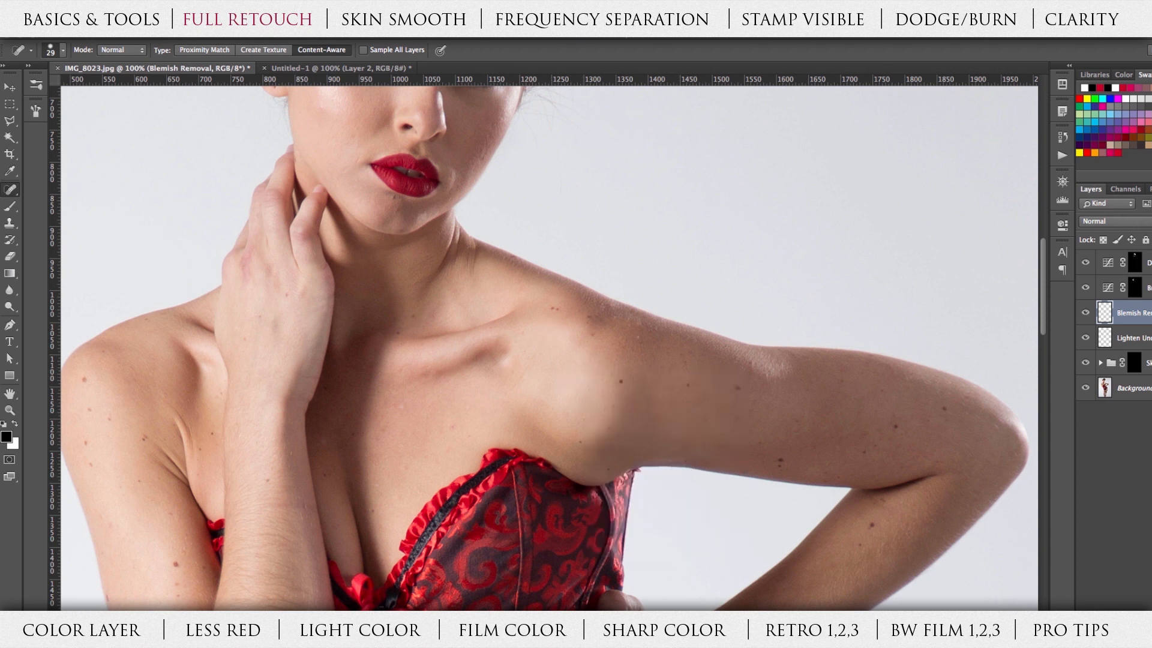
# Step: Try to heal the moles on the shoulder and upper arm without sampling all layers
pyautogui.click(617, 380)
pyautogui.click(689, 386)
pyautogui.click(591, 330)
pyautogui.moveTo(565, 307); pyautogui.dragTo(549, 309)
pyautogui.click(591, 333)
pyautogui.moveTo(609, 372); pyautogui.dragTo(618, 383)
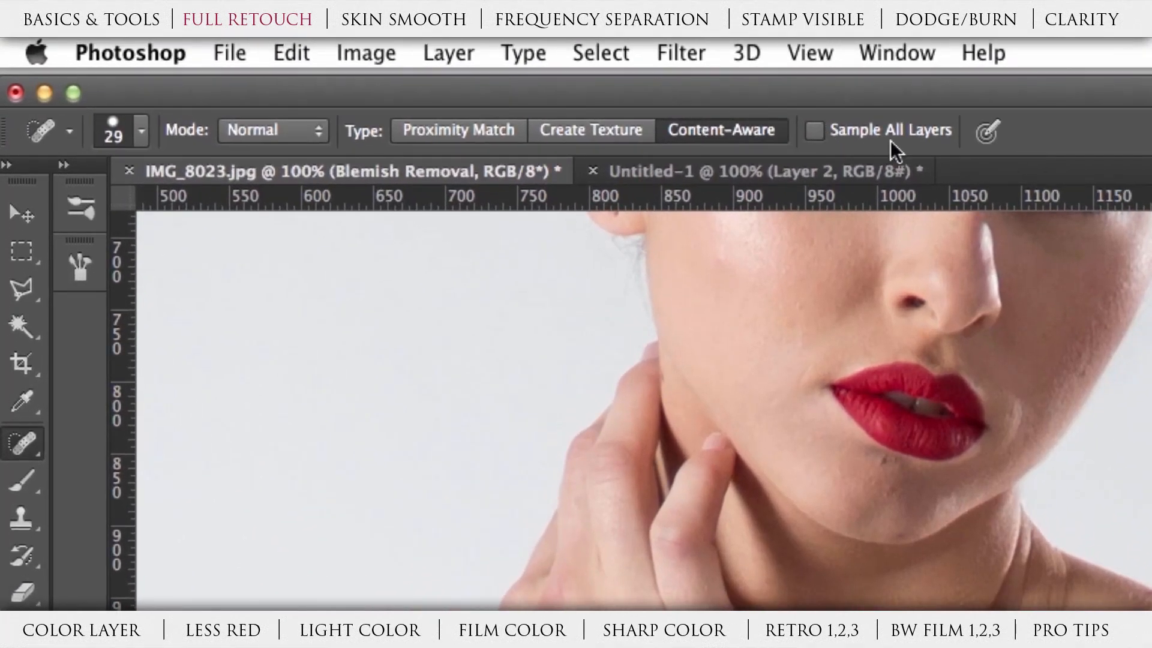
# Step: Enable Sample All Layers for the Spot Healing Brush and heal the moles on the upper arm and shoulder
pyautogui.click(817, 130)
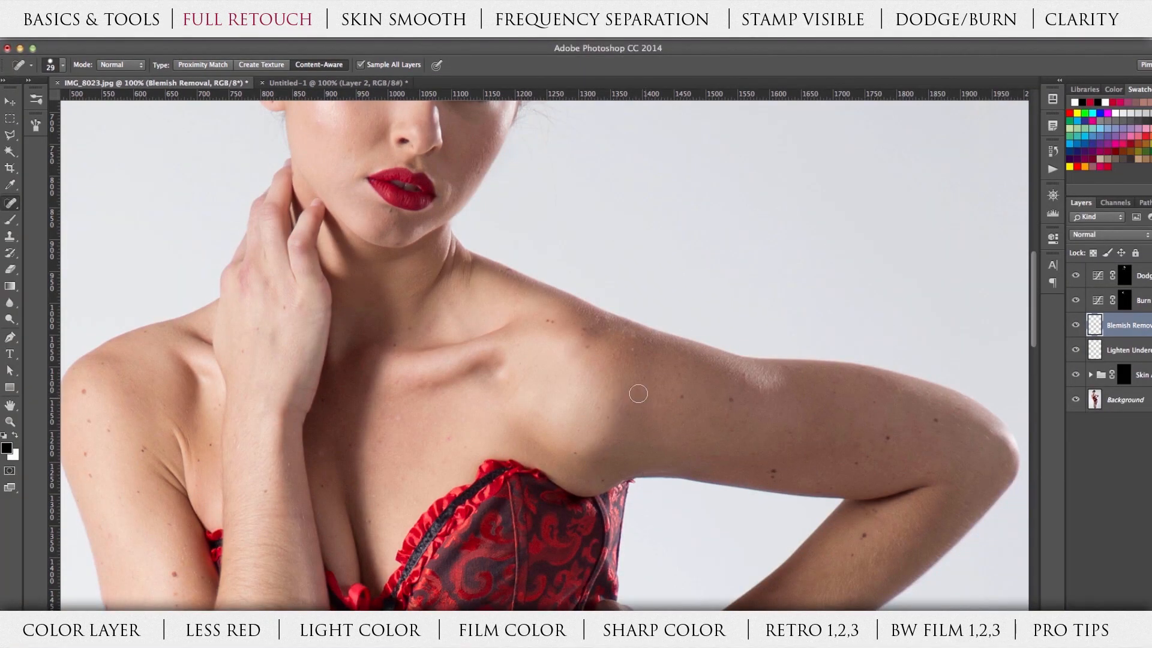
pyautogui.click(681, 399)
pyautogui.moveTo(583, 330); pyautogui.dragTo(583, 338)
# Step: Set the healing brush size to 15 px and heal the small spots around the collarbone and shoulder
pyautogui.rightClick(450, 438)
pyautogui.moveTo(477, 465); pyautogui.dragTo(464, 459)
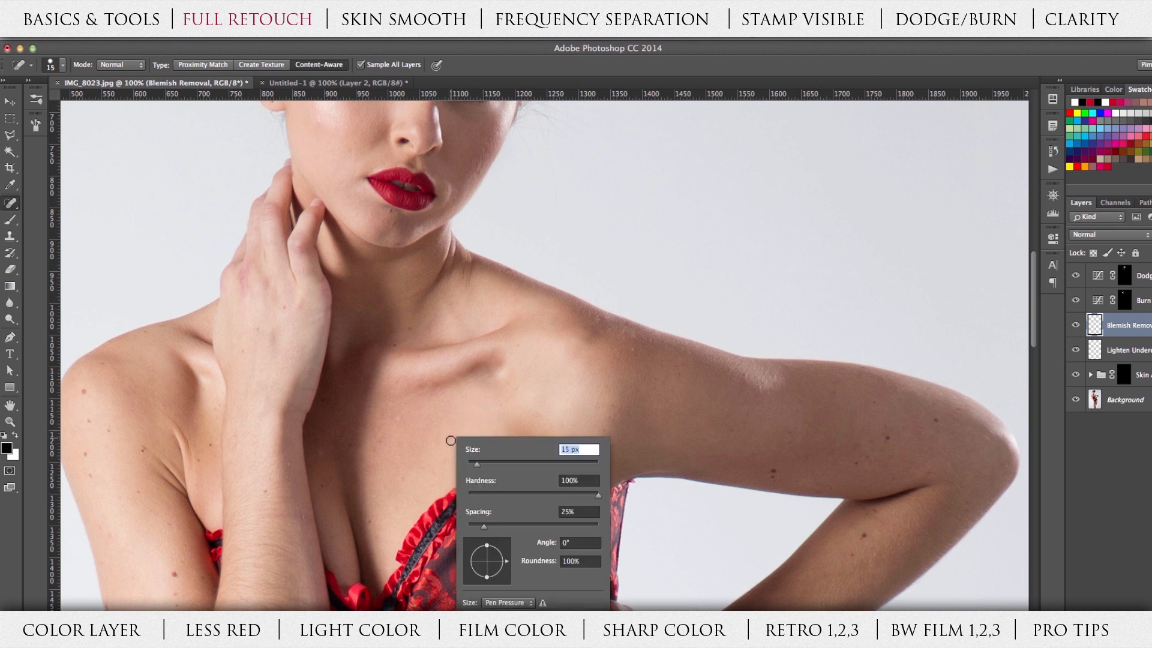
pyautogui.press('Return')
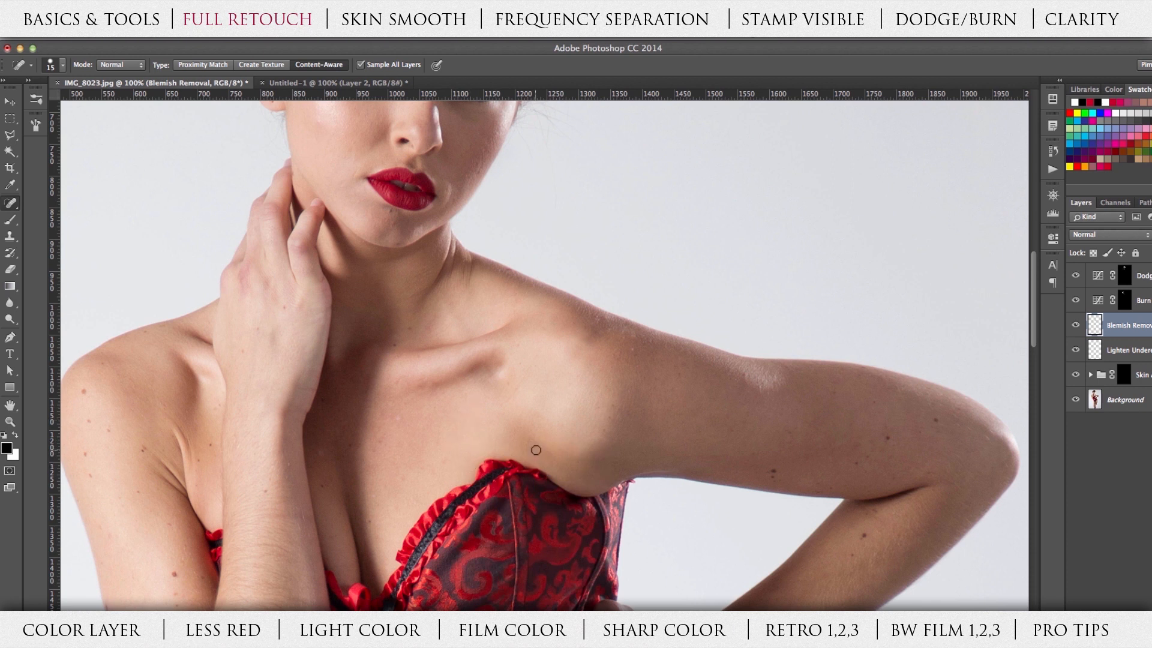
pyautogui.click(517, 346)
pyautogui.click(534, 369)
pyautogui.click(569, 387)
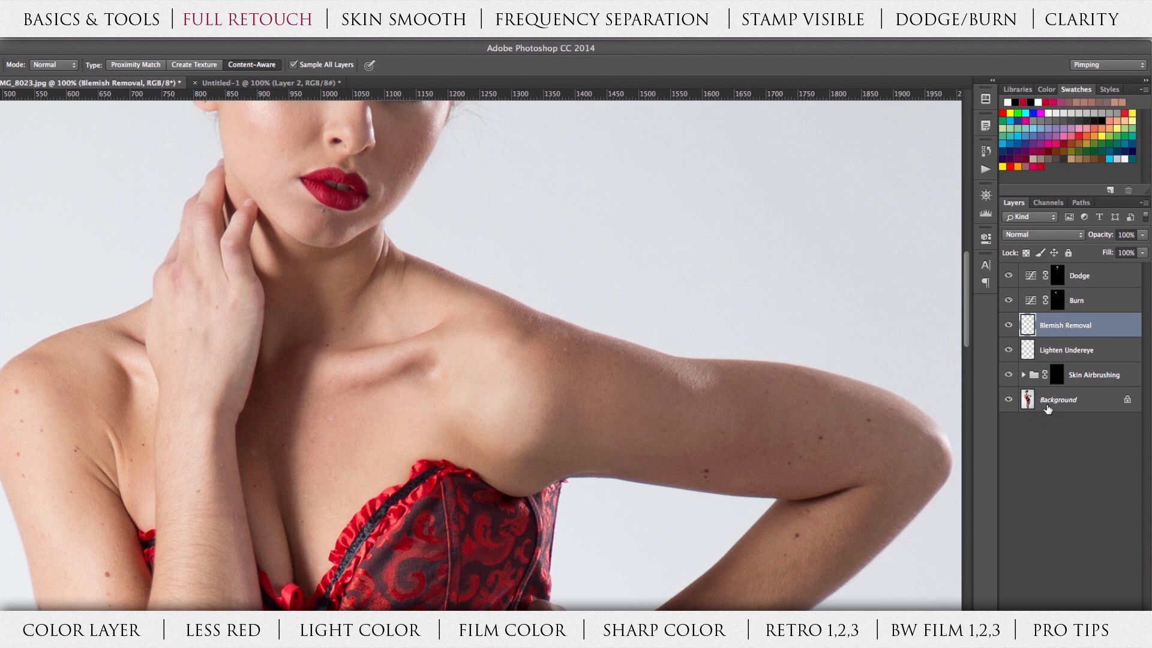
# Step: Toggle the Blemish Removal layer's visibility repeatedly to compare the skin before and after healing
pyautogui.click(1008, 325)
pyautogui.click(1008, 325)
pyautogui.click(1008, 325)
pyautogui.click(1008, 325)
pyautogui.click(1008, 325)
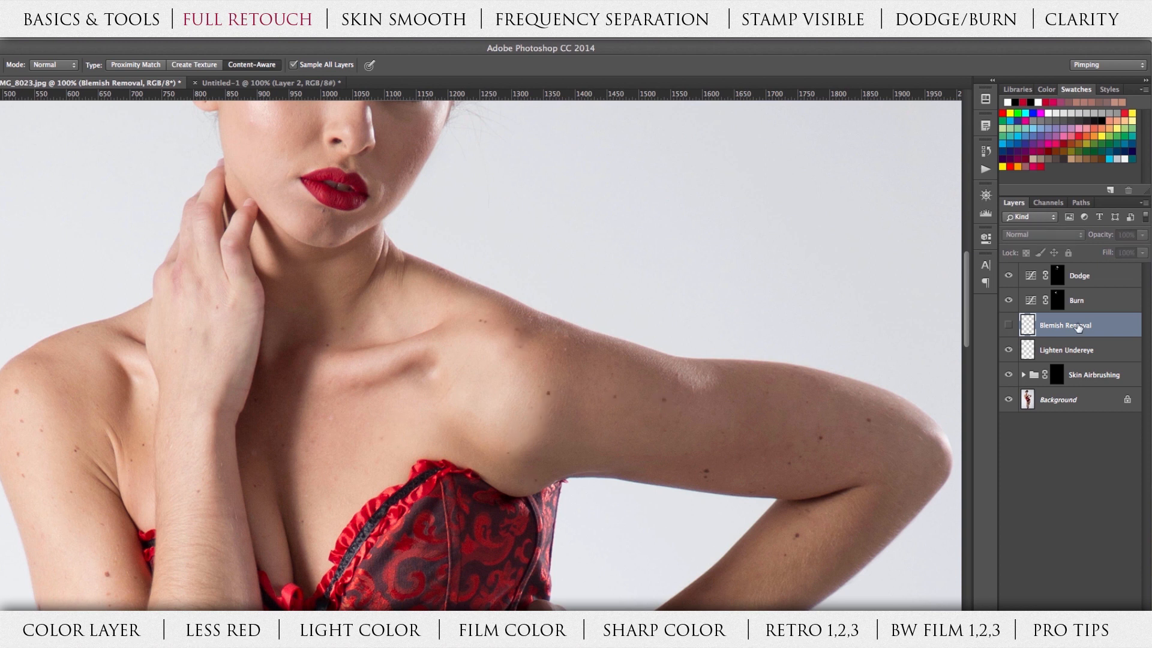
# Step: Make the Blemish Removal layer visible and vary its opacity, ending at 100%
pyautogui.click(1009, 326)
pyautogui.click(1143, 234)
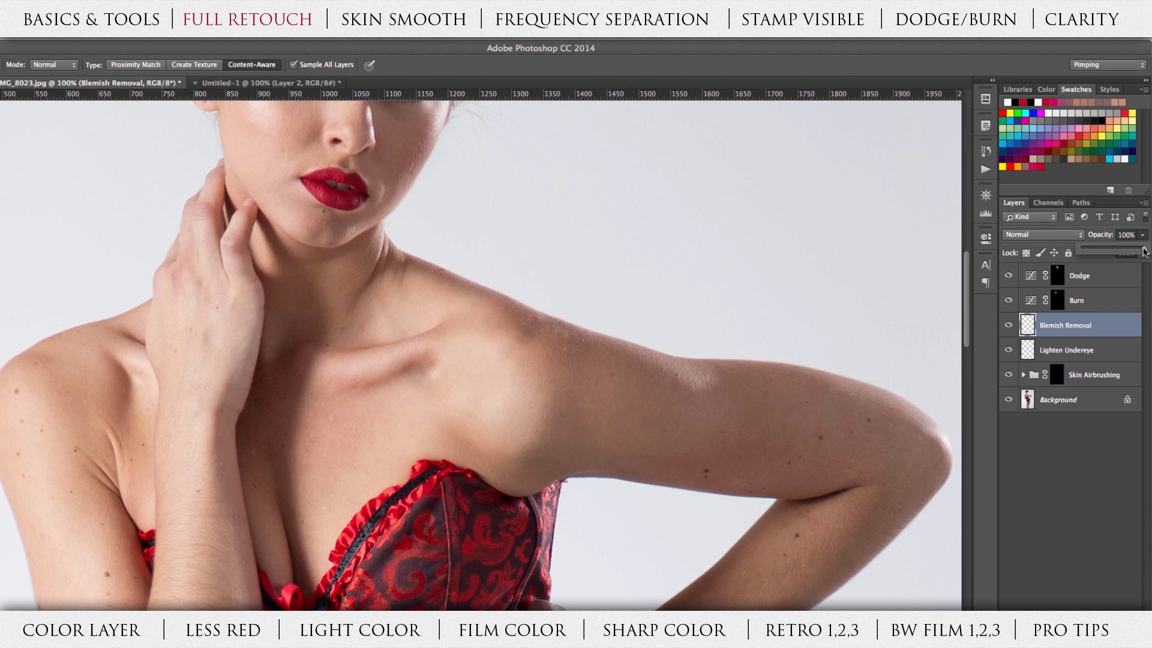
pyautogui.moveTo(1144, 252); pyautogui.dragTo(1073, 253)
pyautogui.moveTo(1077, 253); pyautogui.dragTo(1102, 251)
pyautogui.moveTo(1108, 251); pyautogui.dragTo(1144, 248)
pyautogui.click(1124, 329)
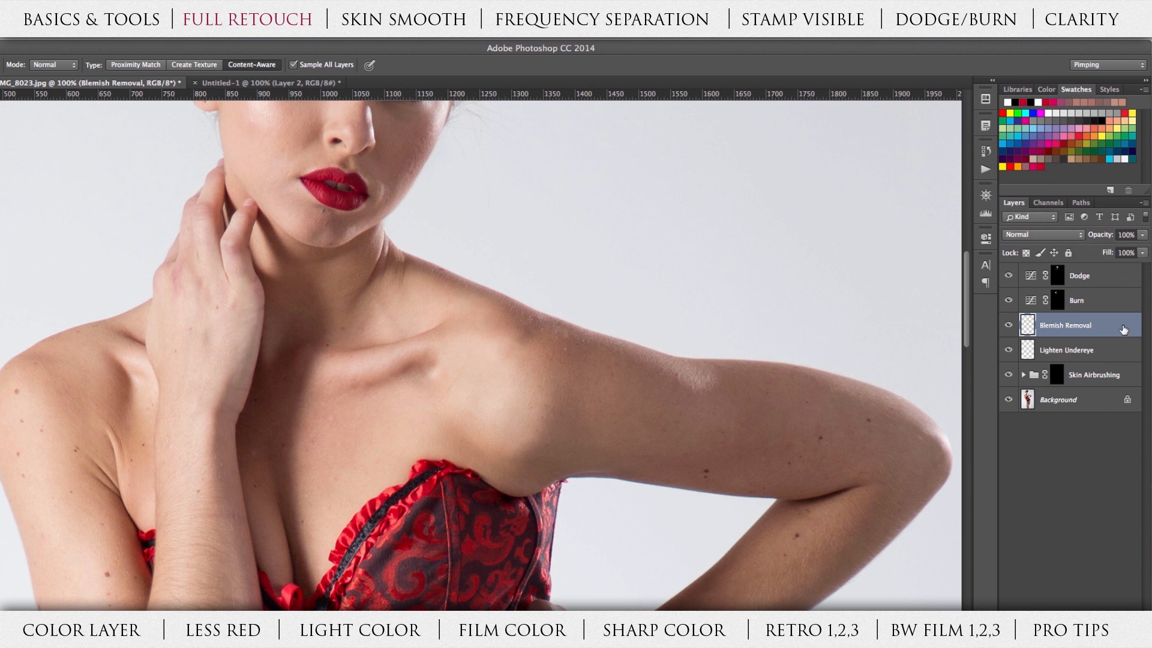
# Step: Select the Lighten Undereye layer and sample a light skin tone beneath the woman's brighter-lit eye with the Eyedropper
pyautogui.press('v')
pyautogui.hscroll(-1, 641, 248)
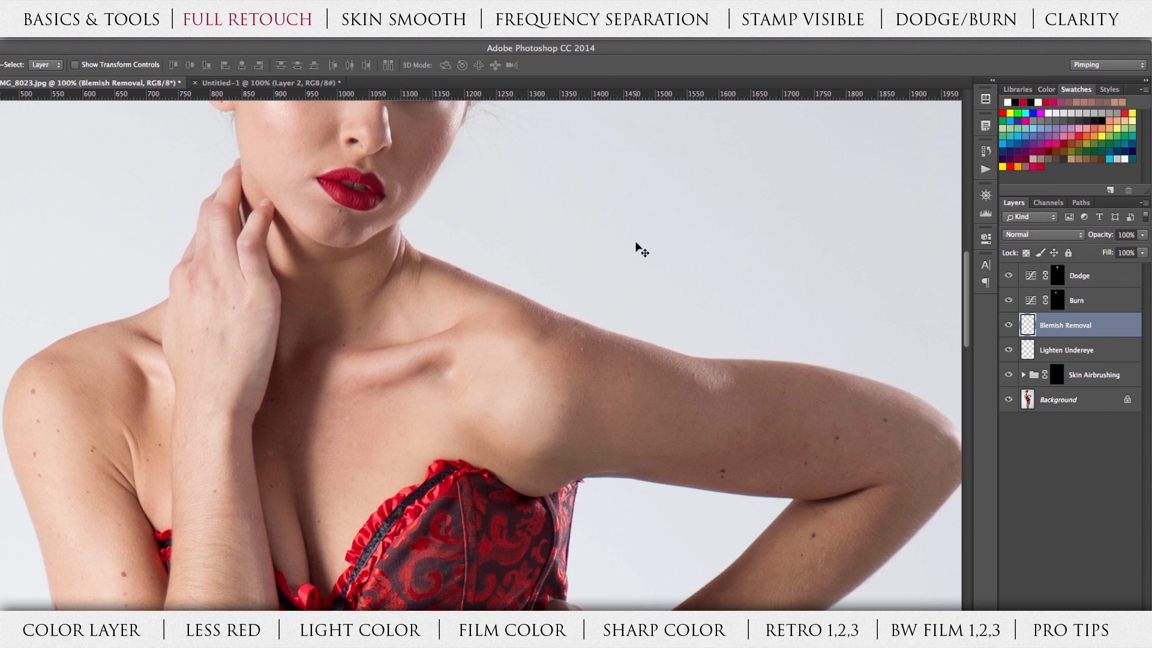
pyautogui.click(1113, 353)
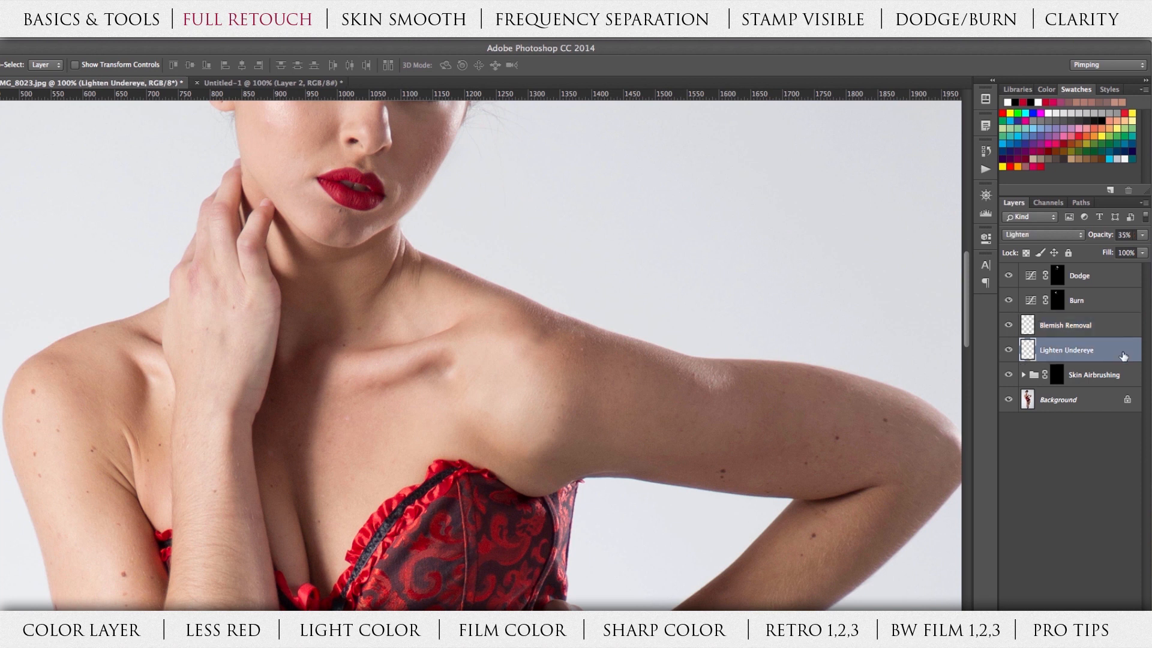
pyautogui.scroll(5, 657, 345)
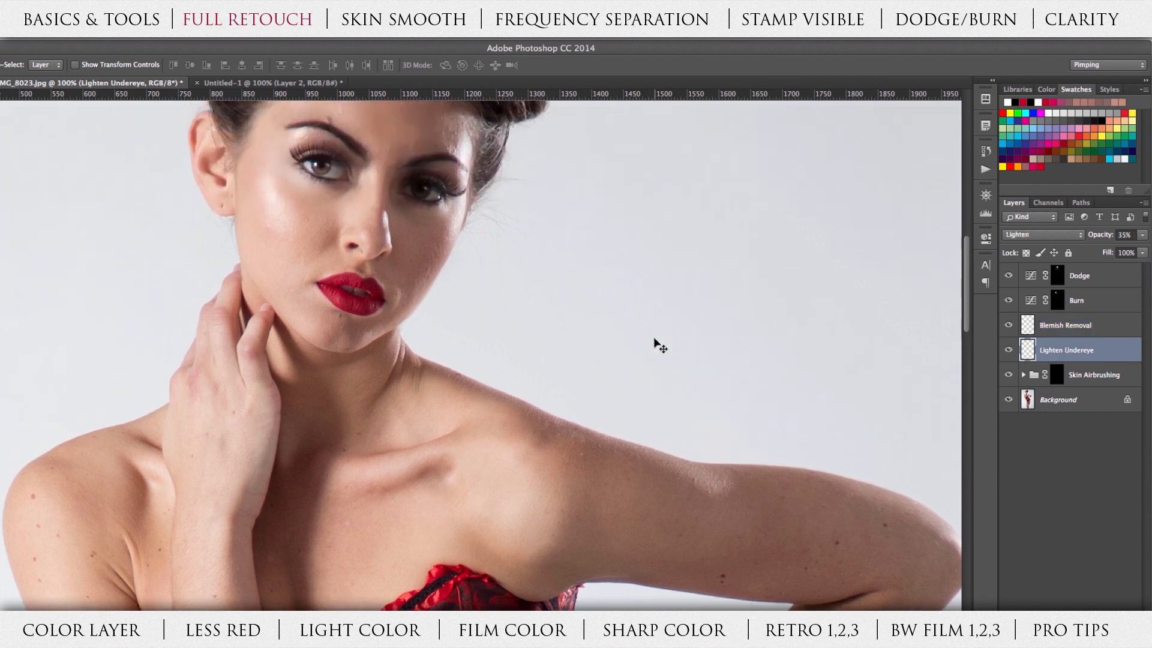
pyautogui.scroll(2, 659, 346)
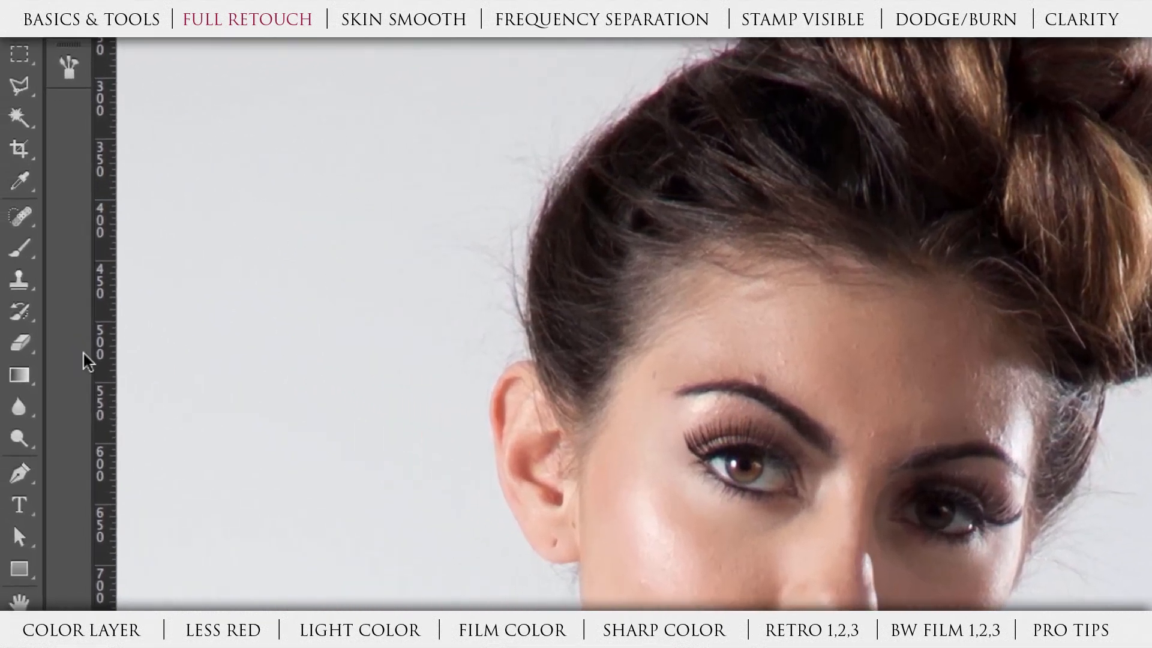
pyautogui.click(19, 180)
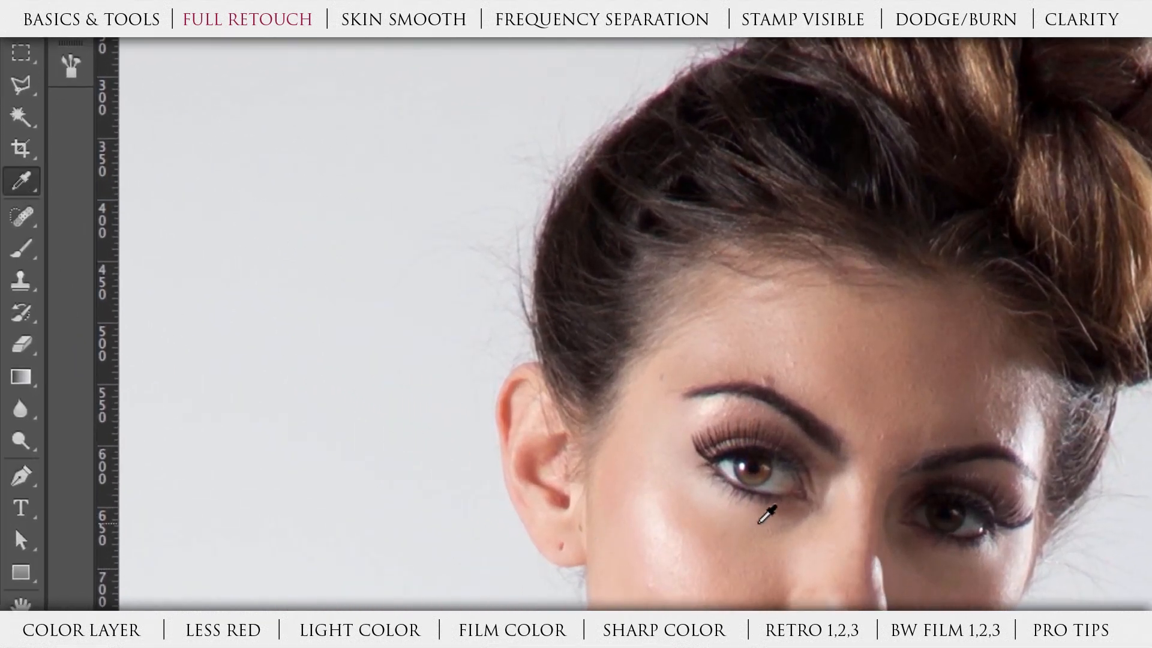
pyautogui.click(742, 509)
pyautogui.click(743, 501)
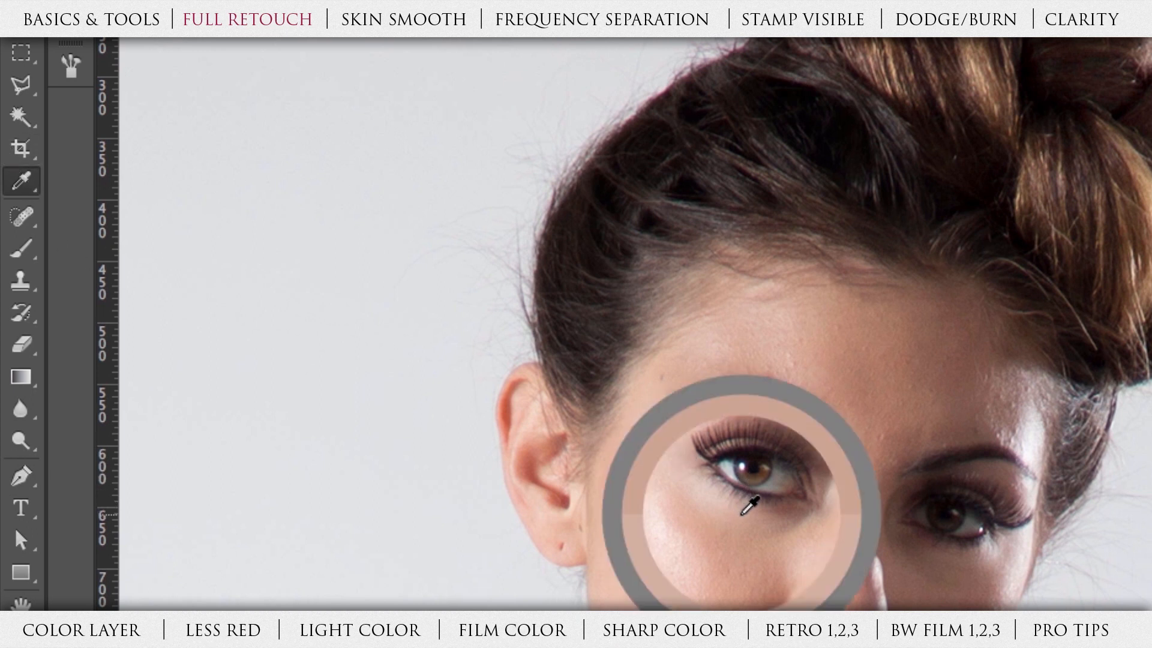
# Step: Sample the skin below the shadowed eye and paint over its undereye area with a 31 px Brush at 0% hardness
pyautogui.click(20, 258)
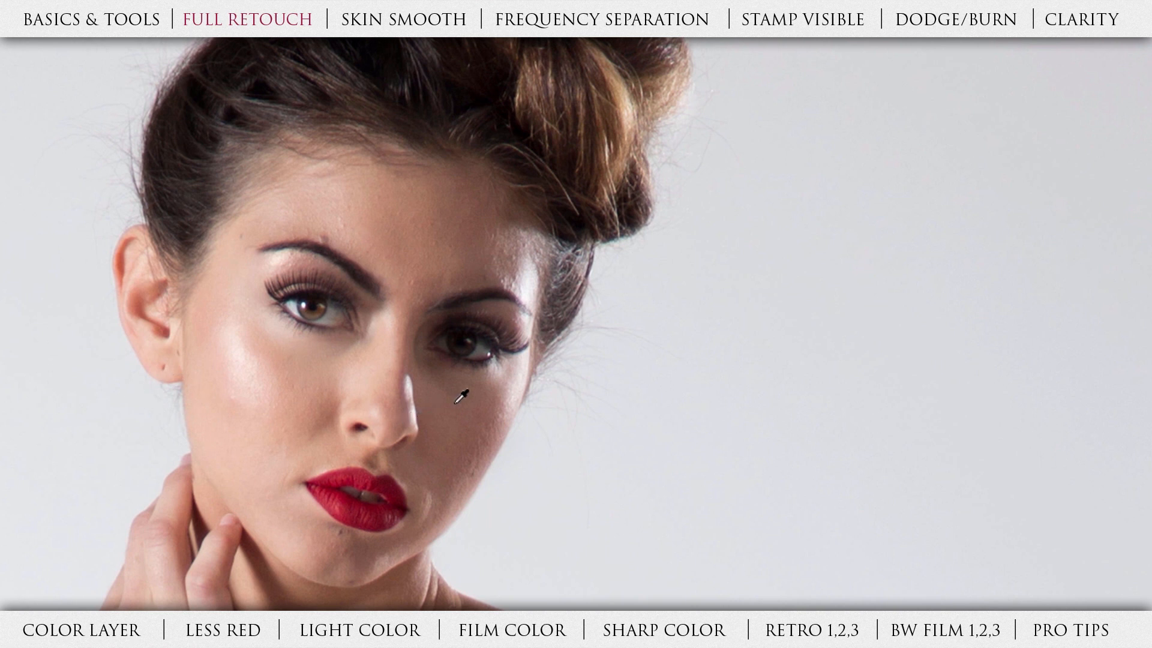
pyautogui.click(481, 373)
pyautogui.rightClick(481, 412)
pyautogui.moveTo(625, 458); pyautogui.dragTo(607, 456)
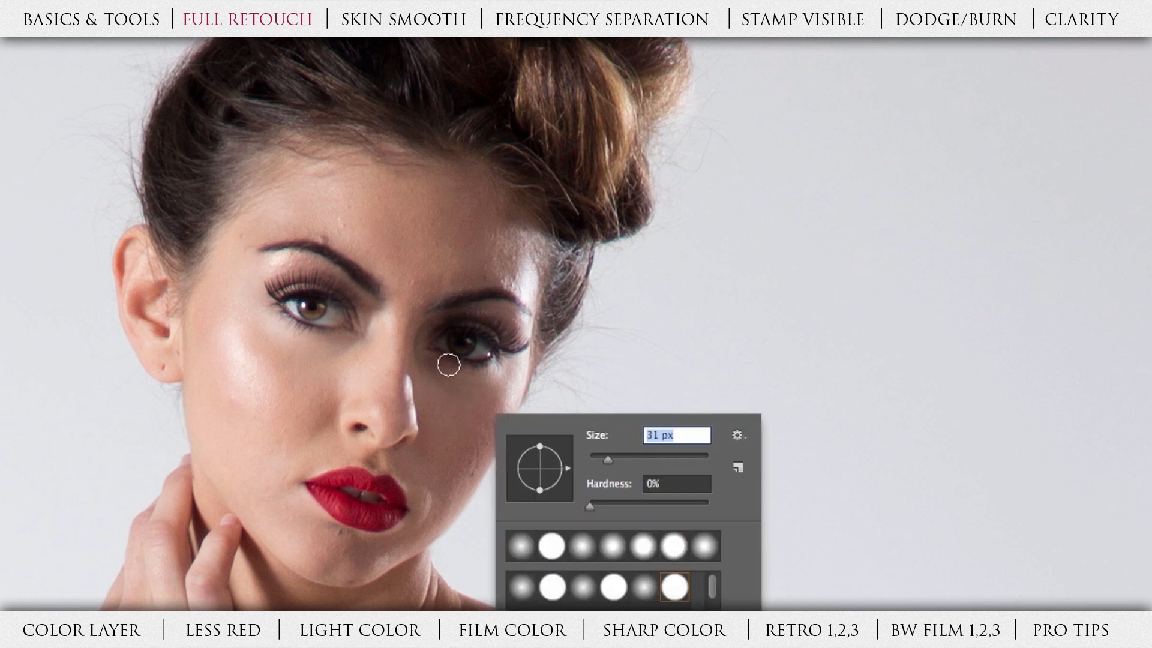
pyautogui.click(467, 382)
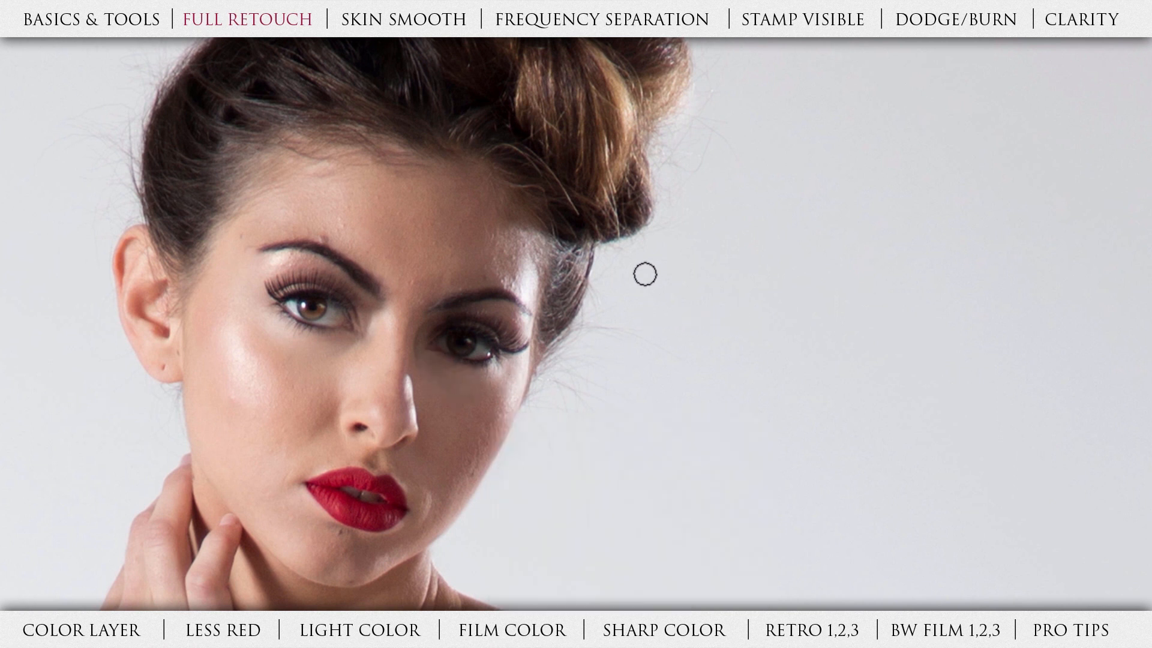
# Step: Toggle the Lighten Undereye layer's visibility repeatedly to compare the eye area with and without the lightening
pyautogui.hotkey('ctrl', '-')
pyautogui.hotkey('ctrl', '-')
pyautogui.hotkey('ctrl', '-')
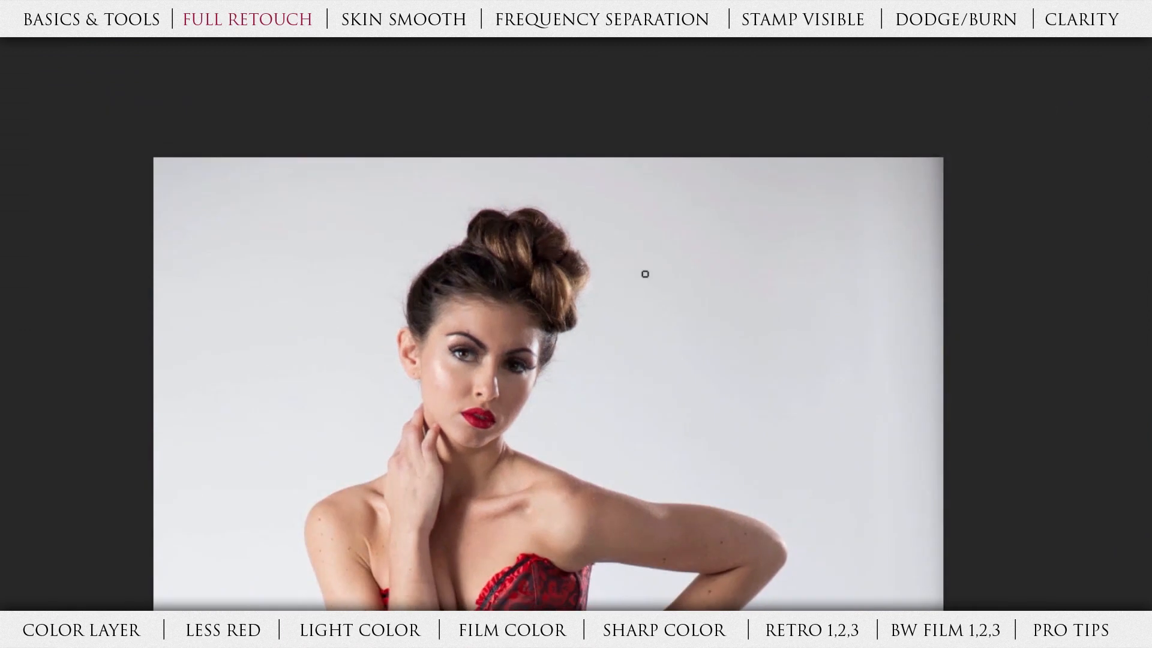
pyautogui.moveTo(681, 409); pyautogui.dragTo(638, 270)
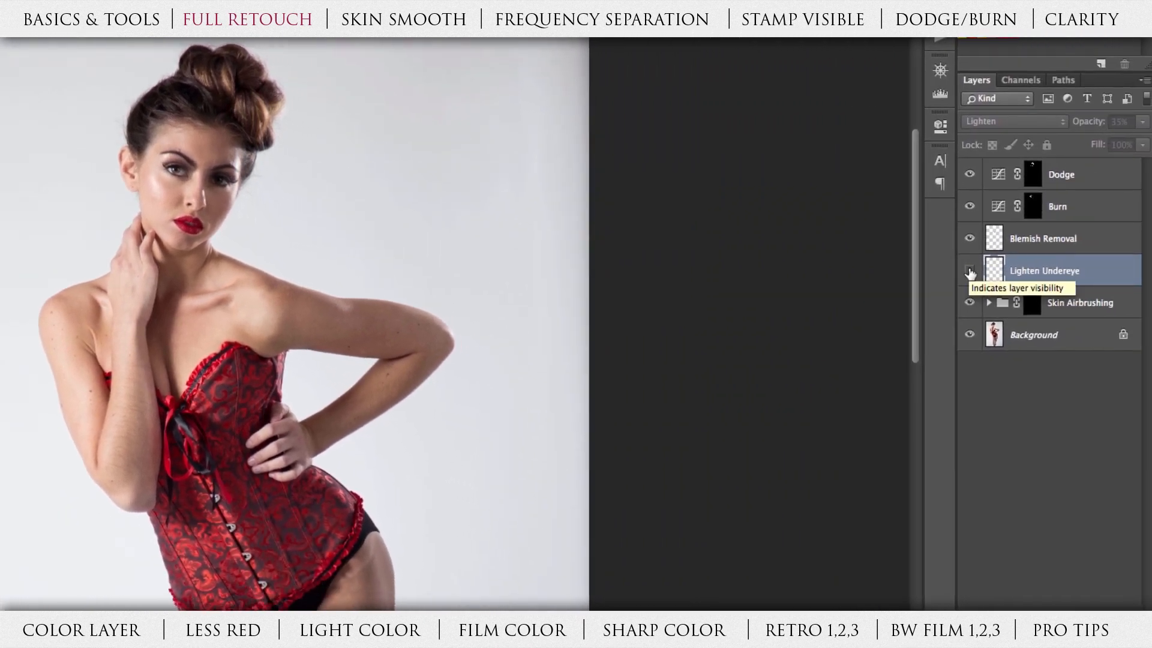
pyautogui.click(970, 271)
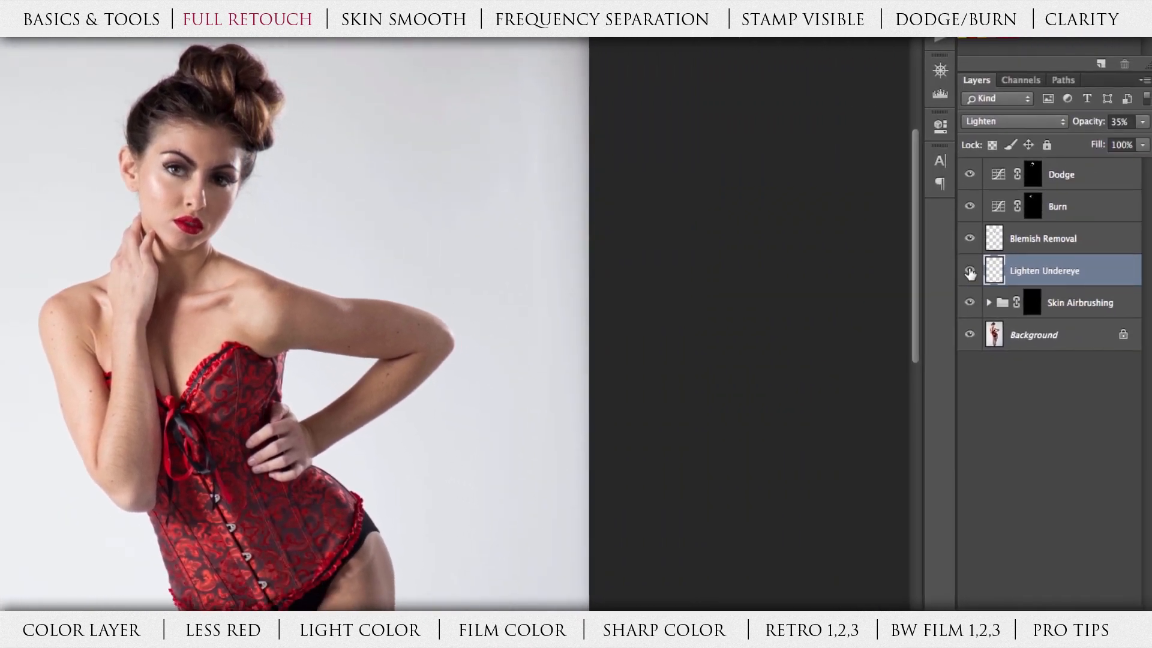
pyautogui.click(969, 271)
pyautogui.click(970, 272)
pyautogui.click(969, 271)
pyautogui.click(969, 271)
pyautogui.click(970, 271)
pyautogui.click(969, 271)
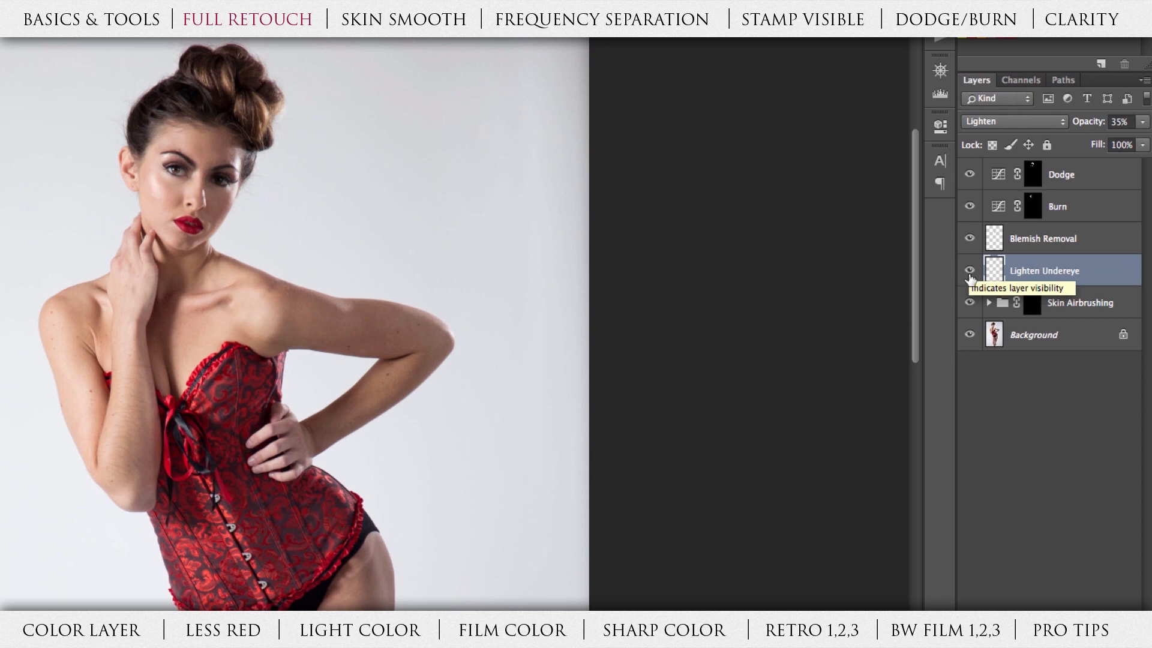
pyautogui.click(969, 273)
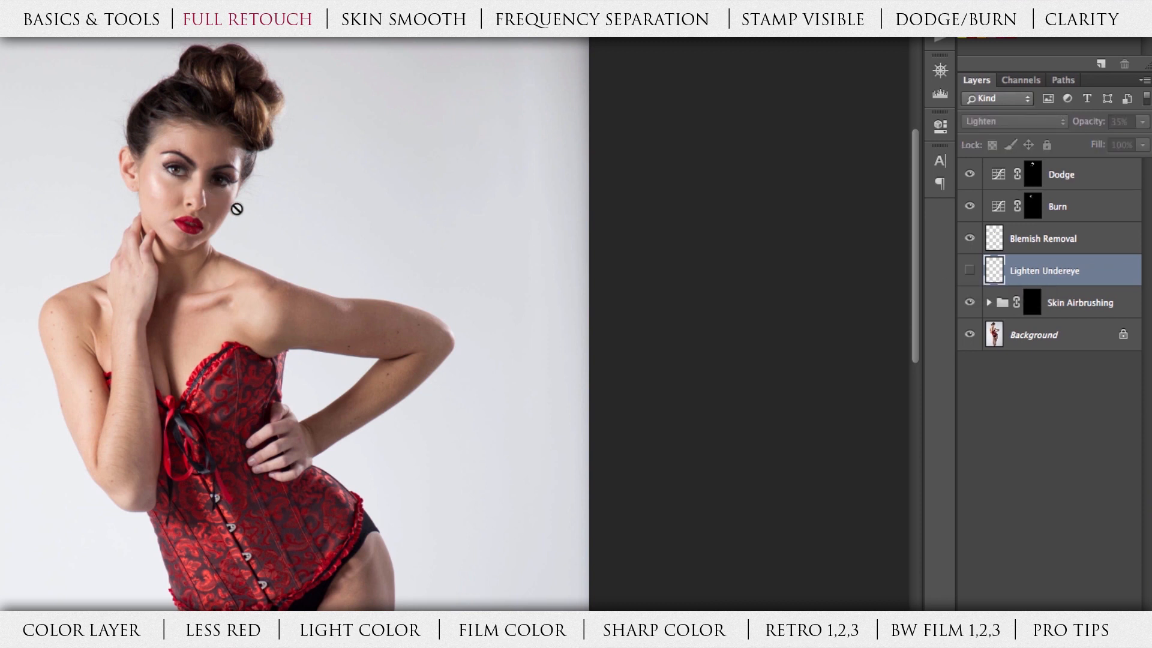
pyautogui.click(969, 271)
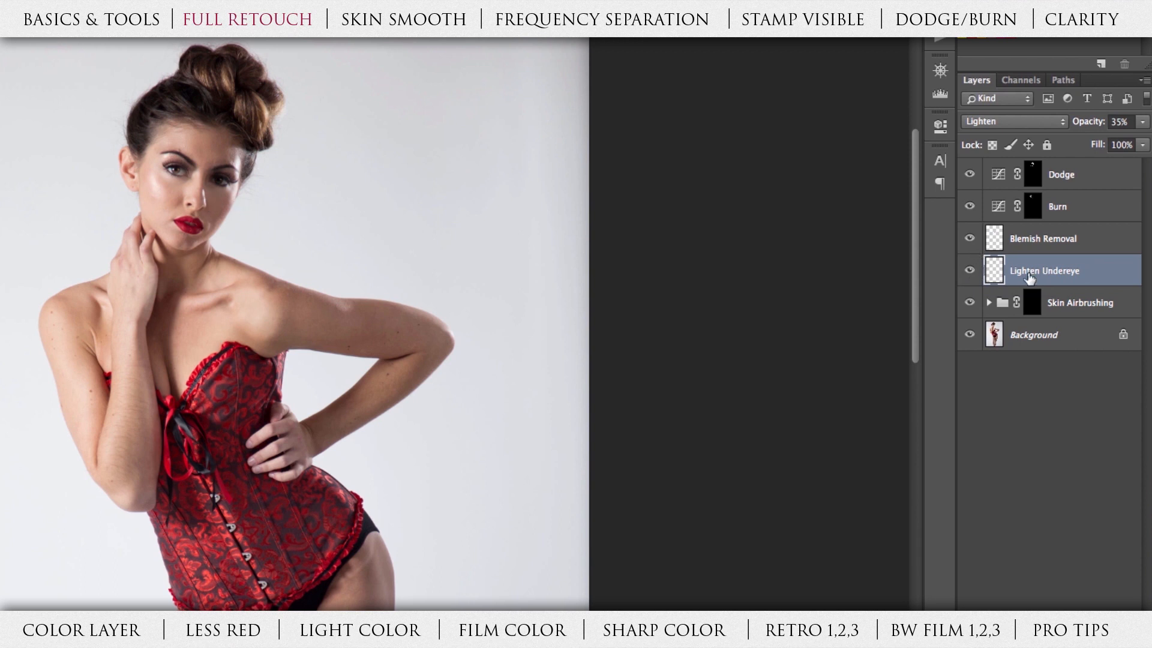
# Step: Reduce the Lighten Undereye layer's opacity to 10%
pyautogui.click(1140, 122)
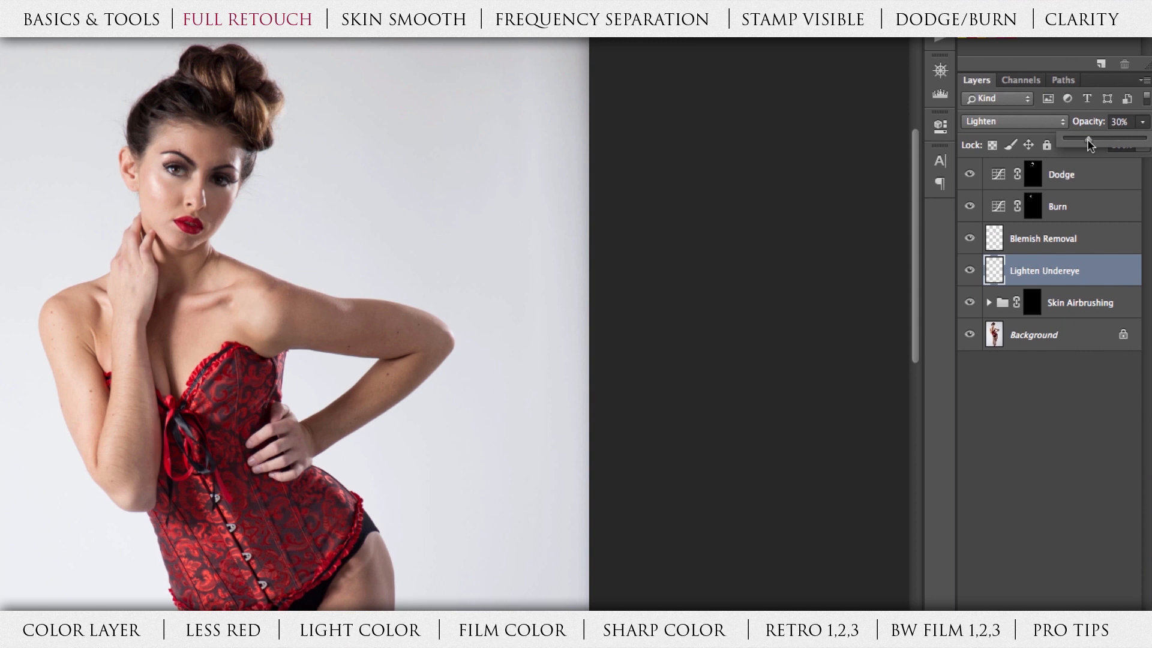
pyautogui.moveTo(1082, 139); pyautogui.dragTo(1066, 138)
pyautogui.click(1072, 241)
pyautogui.click(1077, 271)
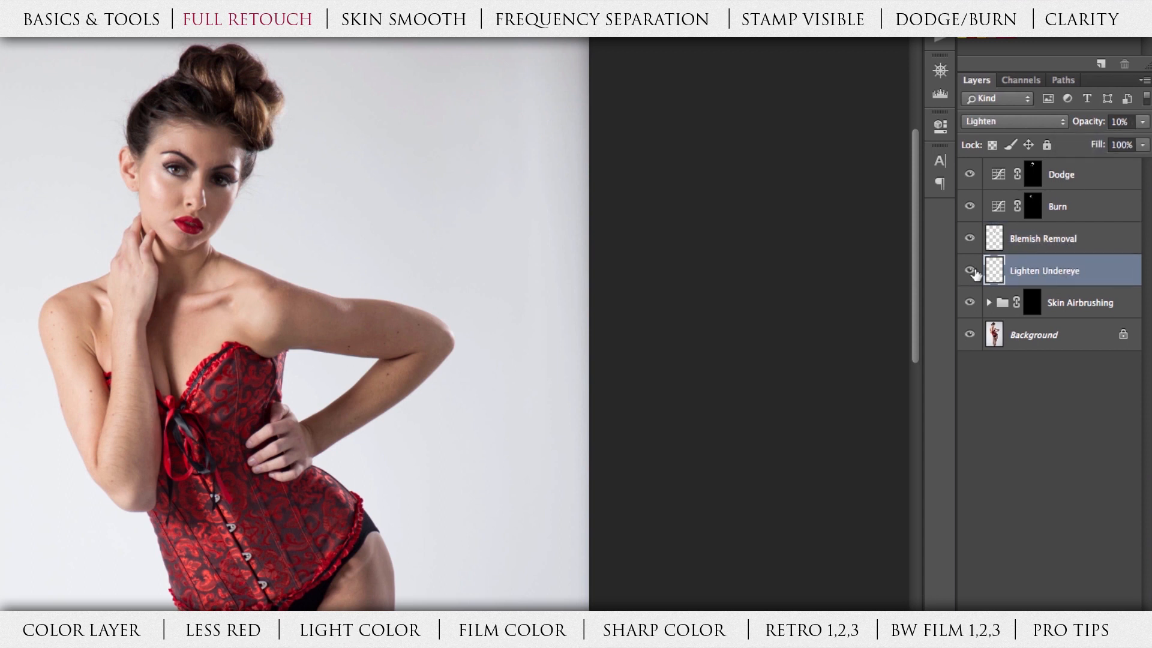
# Step: Switch the Lighten Undereye layer off and on to check the lightening at its reduced opacity
pyautogui.click(973, 271)
pyautogui.click(970, 271)
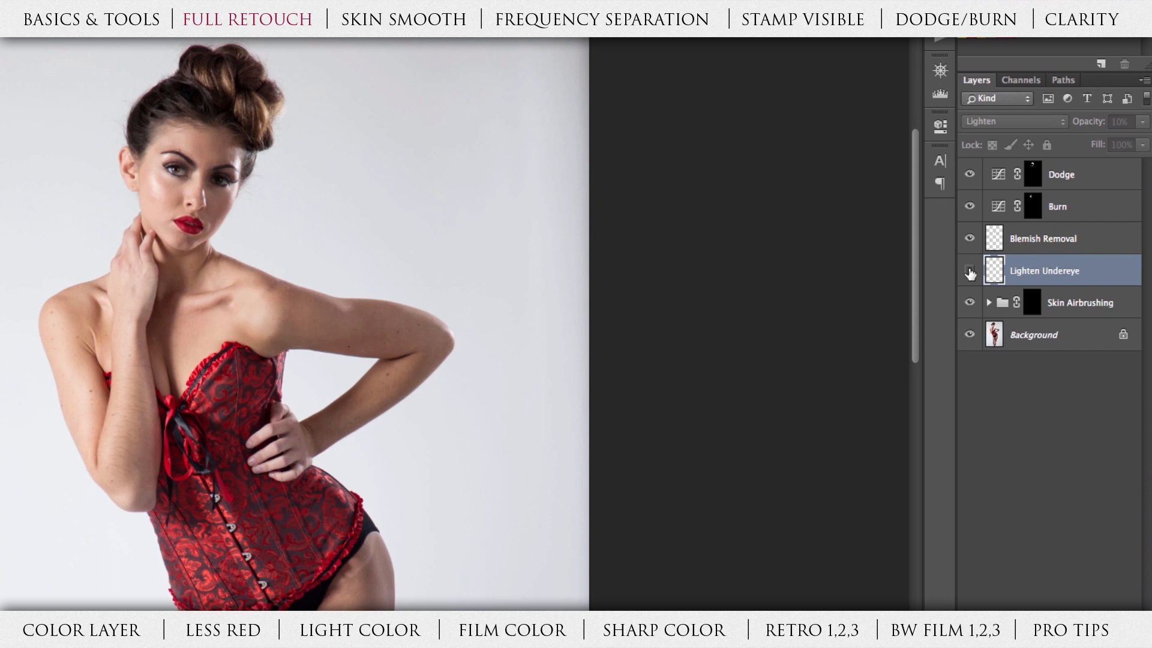
pyautogui.click(970, 272)
pyautogui.click(970, 272)
pyautogui.click(970, 273)
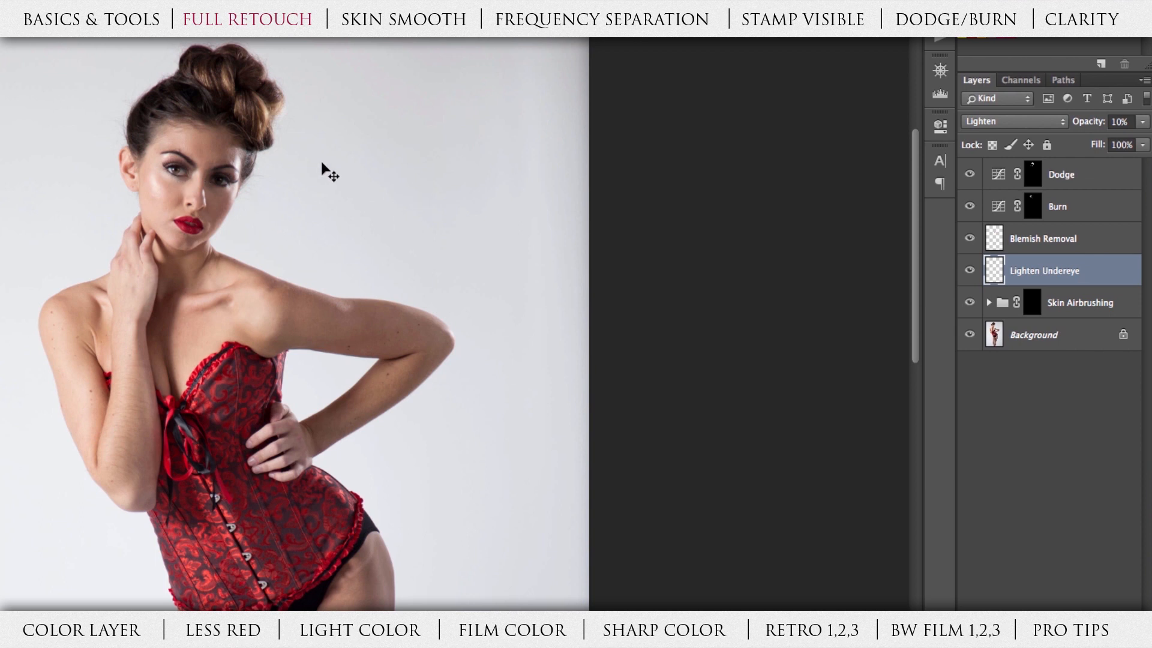
# Step: Select the Skin Airbrushing group's mask and set the Brush size to 81 px
pyautogui.scroll(-3, 712, 204)
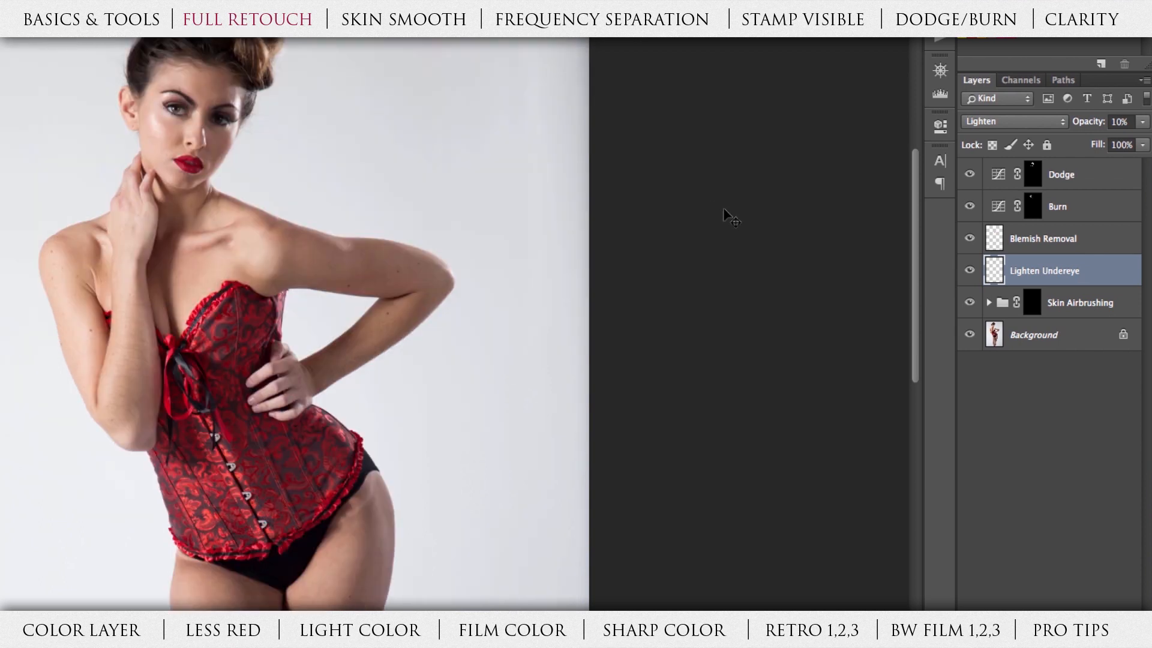
pyautogui.click(1087, 307)
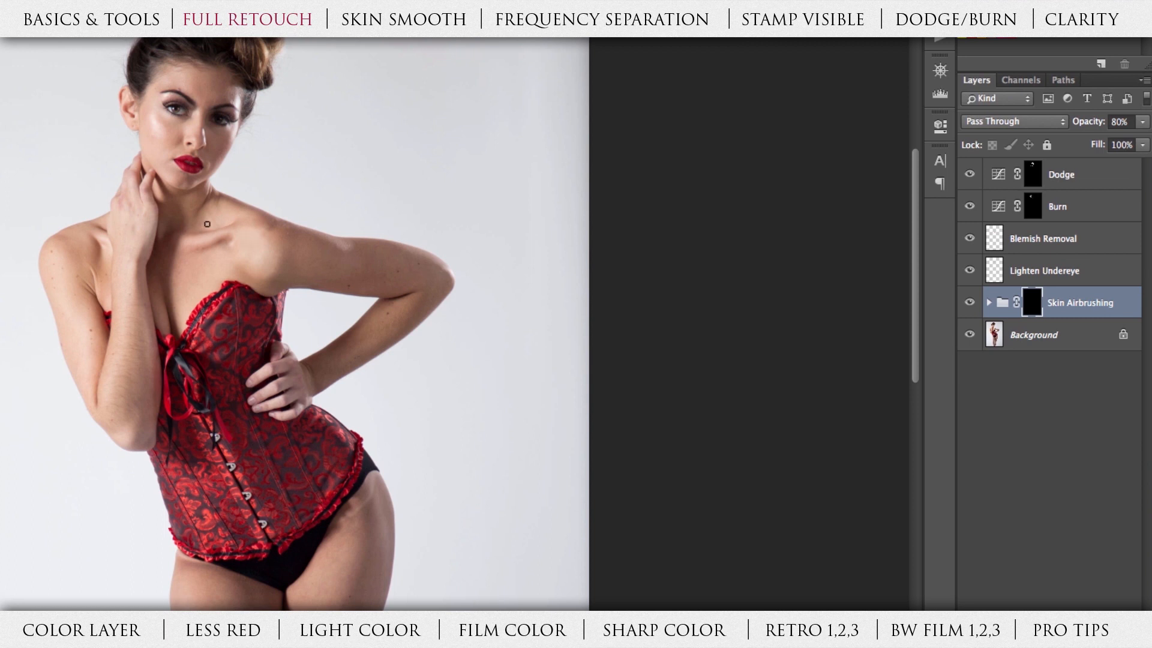
pyautogui.rightClick(207, 224)
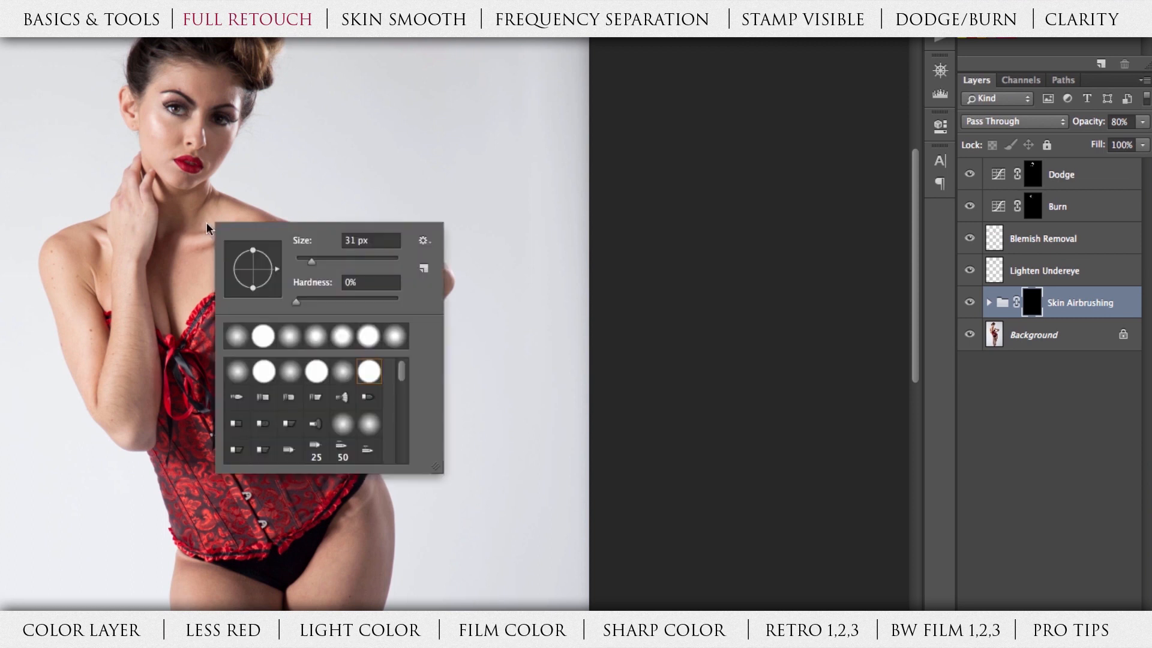
pyautogui.moveTo(307, 262); pyautogui.dragTo(324, 266)
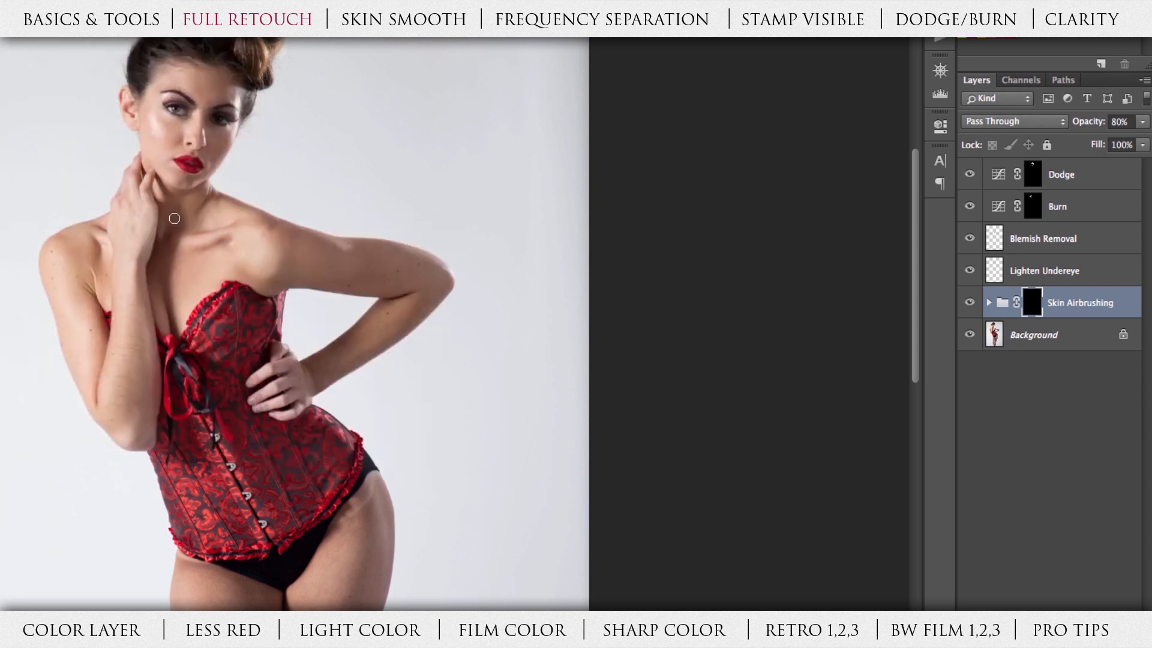
pyautogui.rightClick(180, 238)
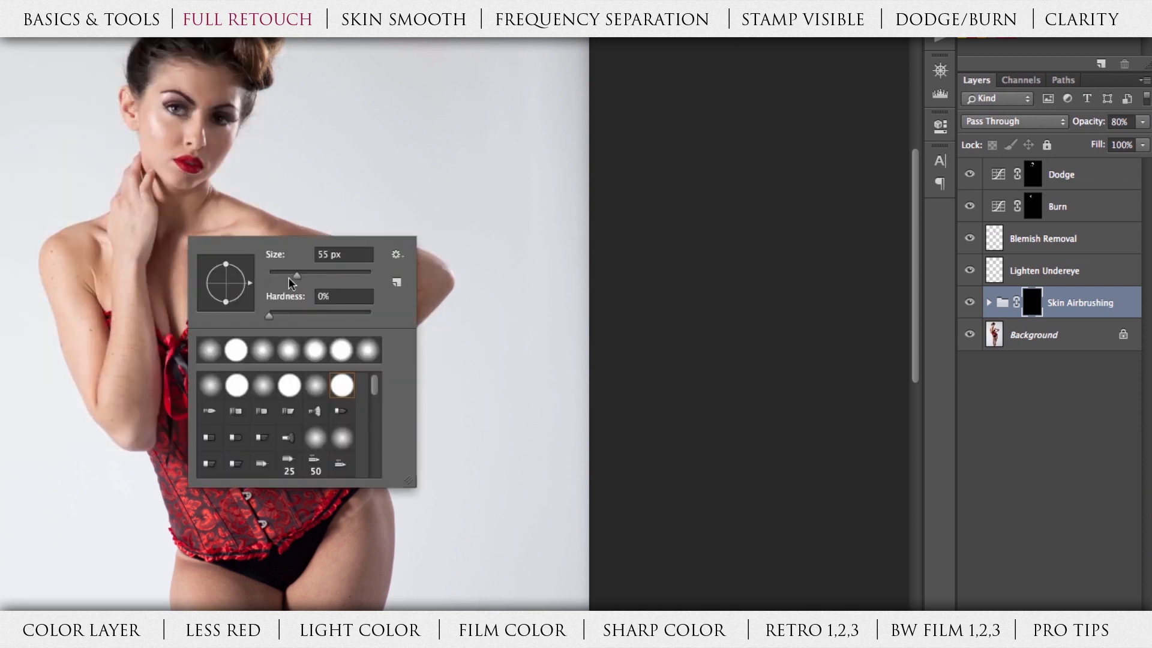
pyautogui.moveTo(296, 276); pyautogui.dragTo(310, 277)
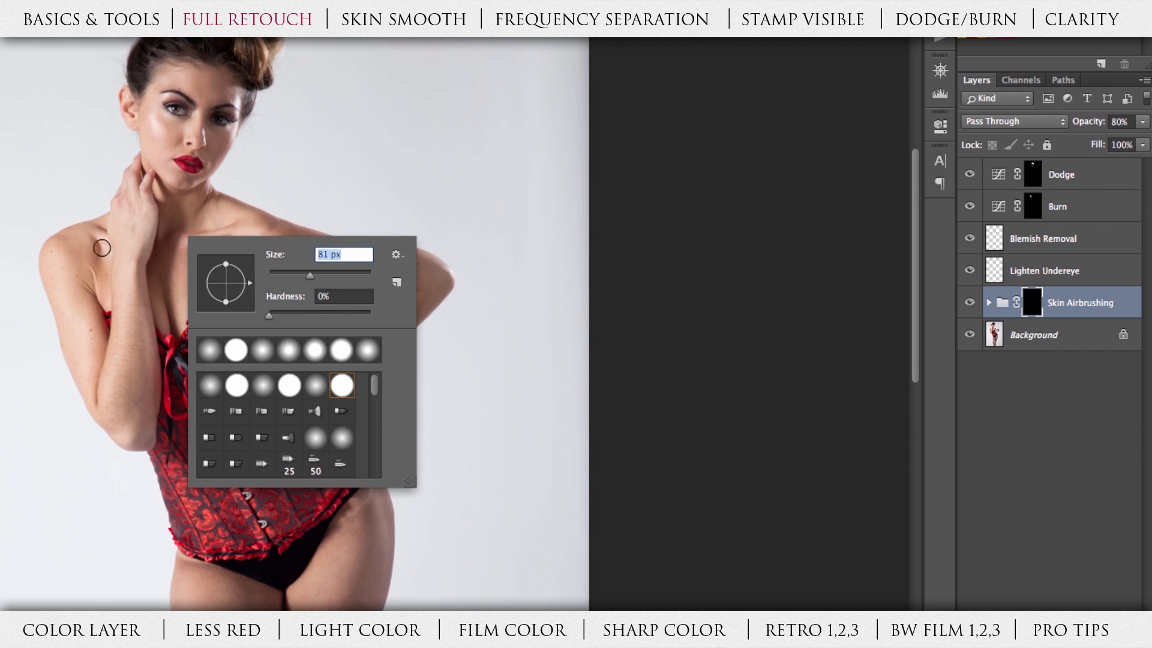
pyautogui.press('Return')
# Step: Paint on the Skin Airbrushing mask over the shoulders, chest, arms and legs to apply the skin smoothing
pyautogui.moveTo(107, 232); pyautogui.dragTo(122, 285)
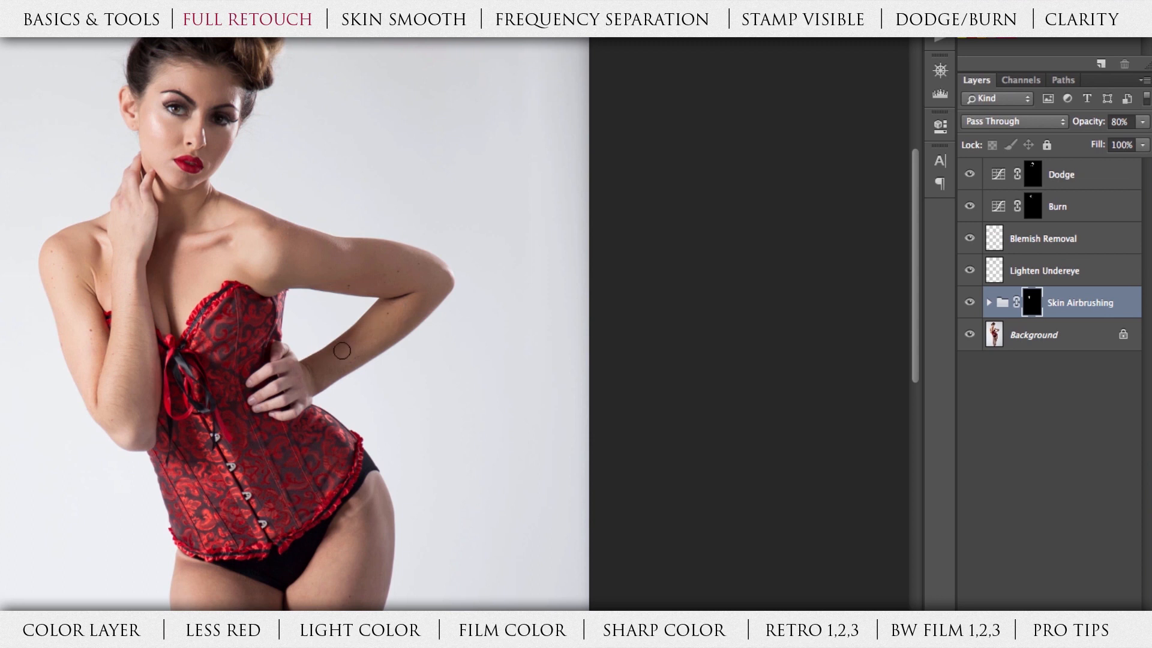
pyautogui.moveTo(375, 339)
pyautogui.mouseDown()
pyautogui.moveTo(437, 267)
pyautogui.moveTo(136, 242)
pyautogui.mouseUp()
pyautogui.scroll(-5, 279, 399)
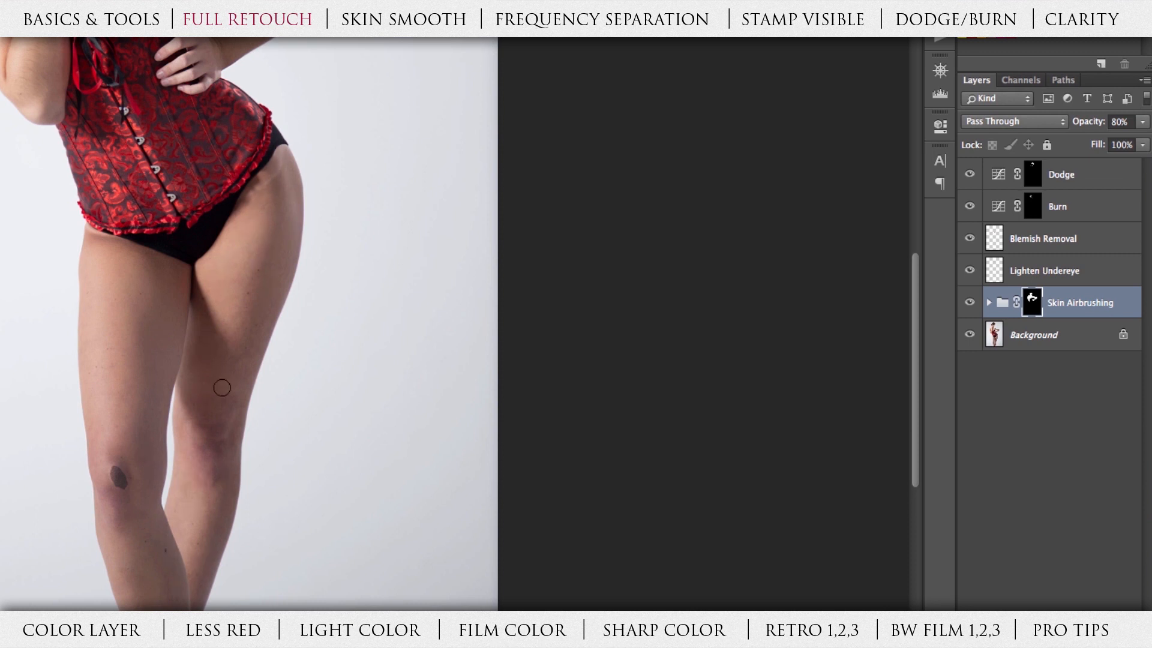
pyautogui.moveTo(131, 313)
pyautogui.mouseDown()
pyautogui.moveTo(129, 250)
pyautogui.moveTo(107, 387)
pyautogui.moveTo(218, 294)
pyautogui.mouseUp()
# Step: Toggle the Skin Airbrushing group's visibility to compare the whole figure with and without the smoothing
pyautogui.moveTo(189, 64); pyautogui.dragTo(178, 194)
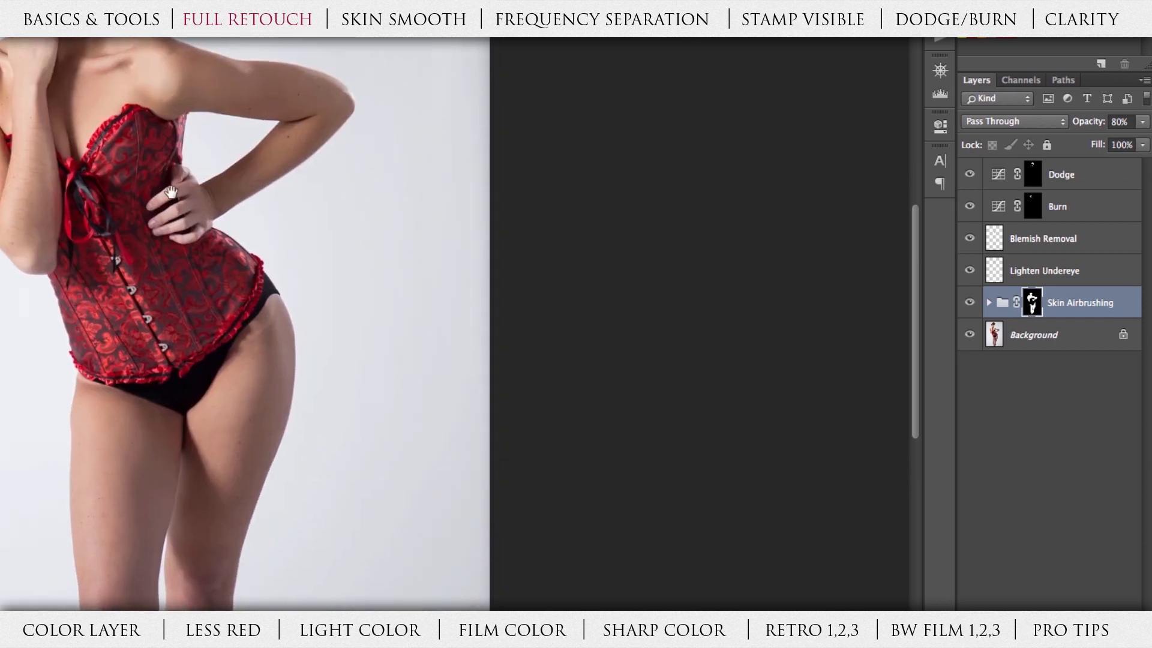
pyautogui.press('super+minus')
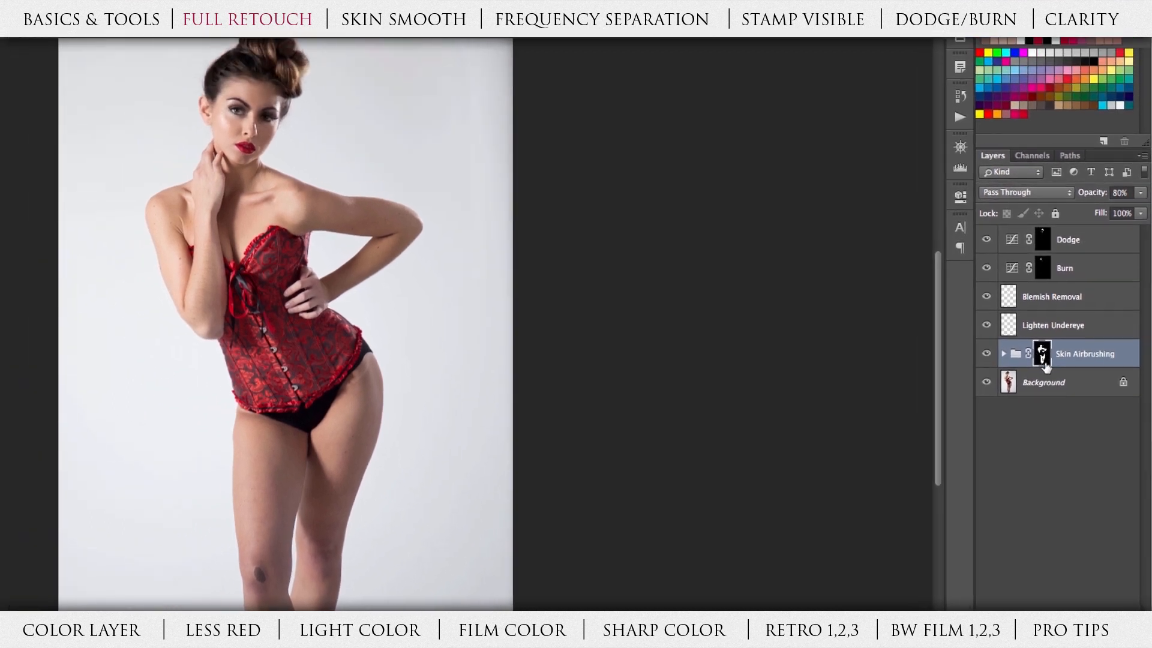
pyautogui.click(986, 354)
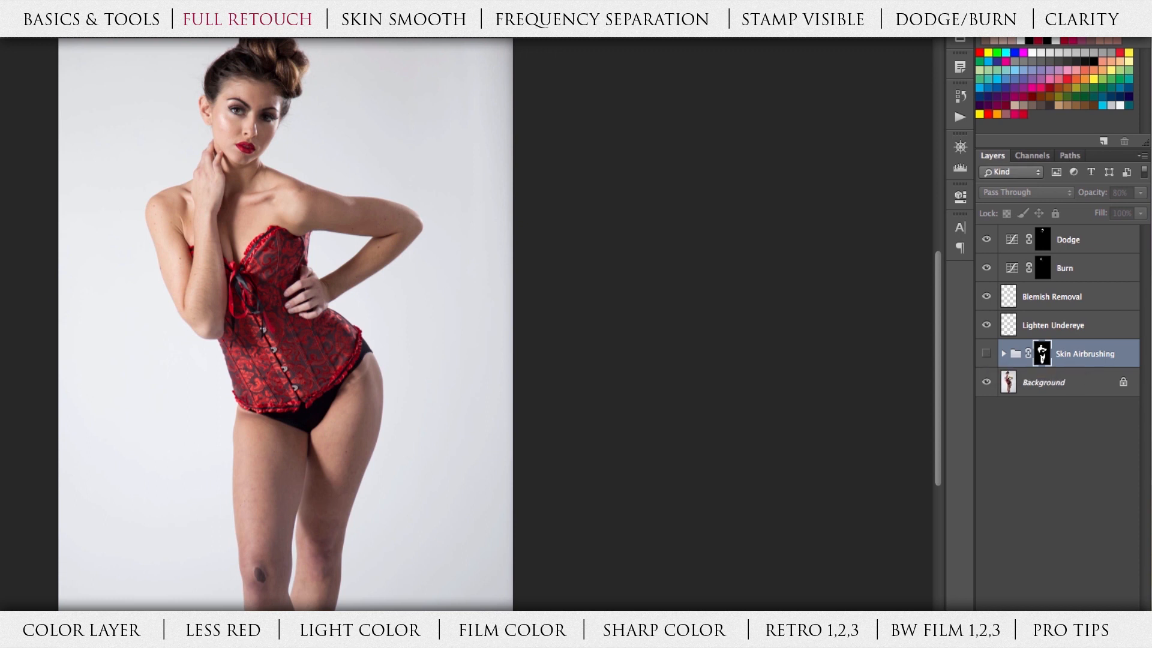
pyautogui.click(985, 355)
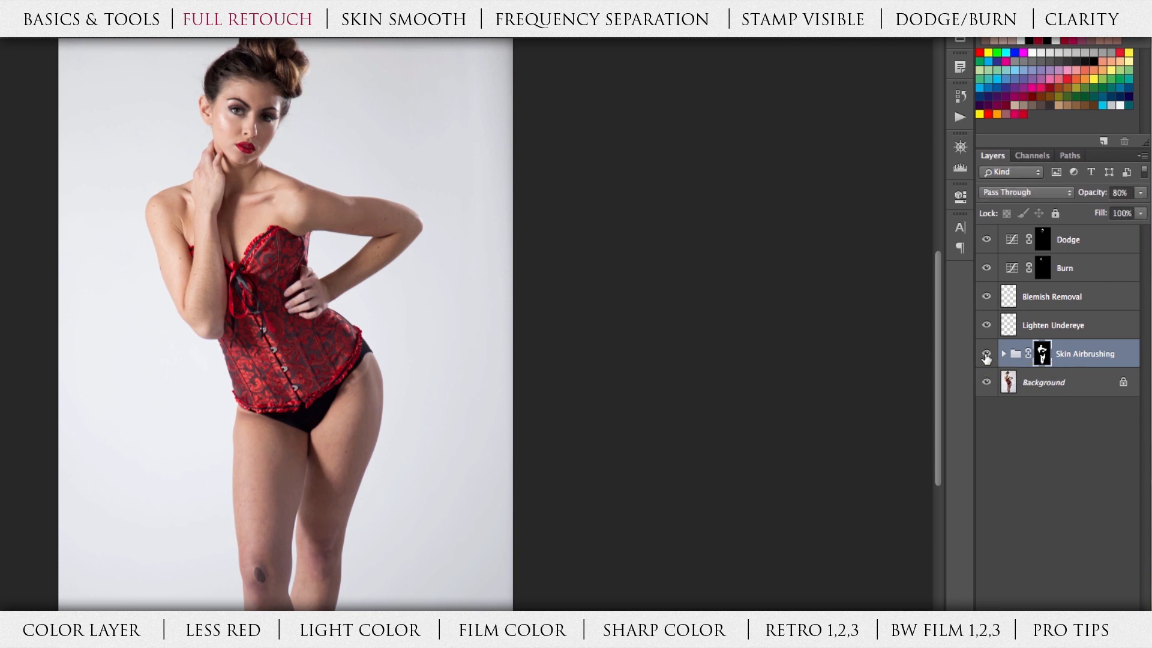
pyautogui.click(985, 355)
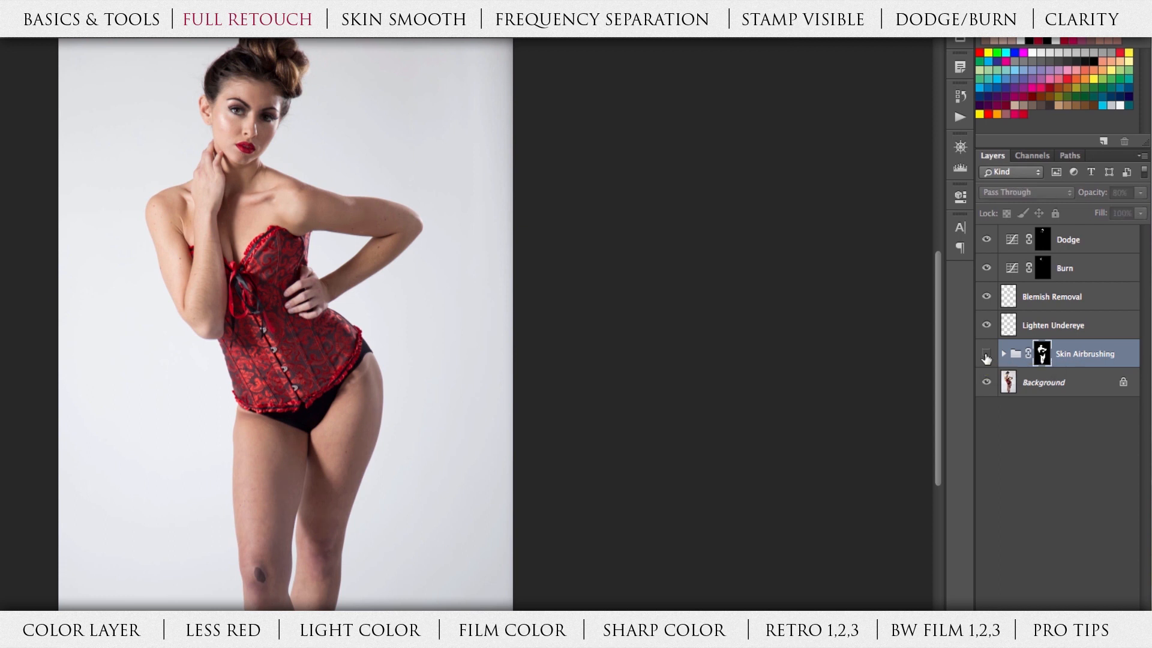
pyautogui.click(985, 355)
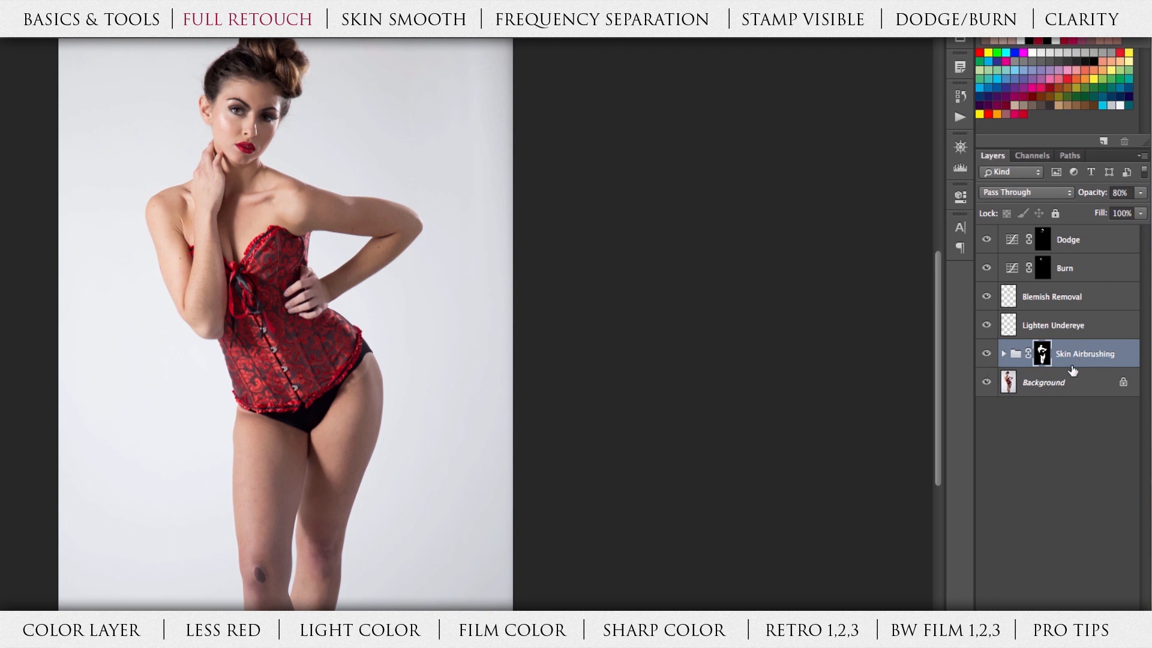
# Step: Set the Skin Airbrushing group's opacity to 100%
pyautogui.click(1139, 193)
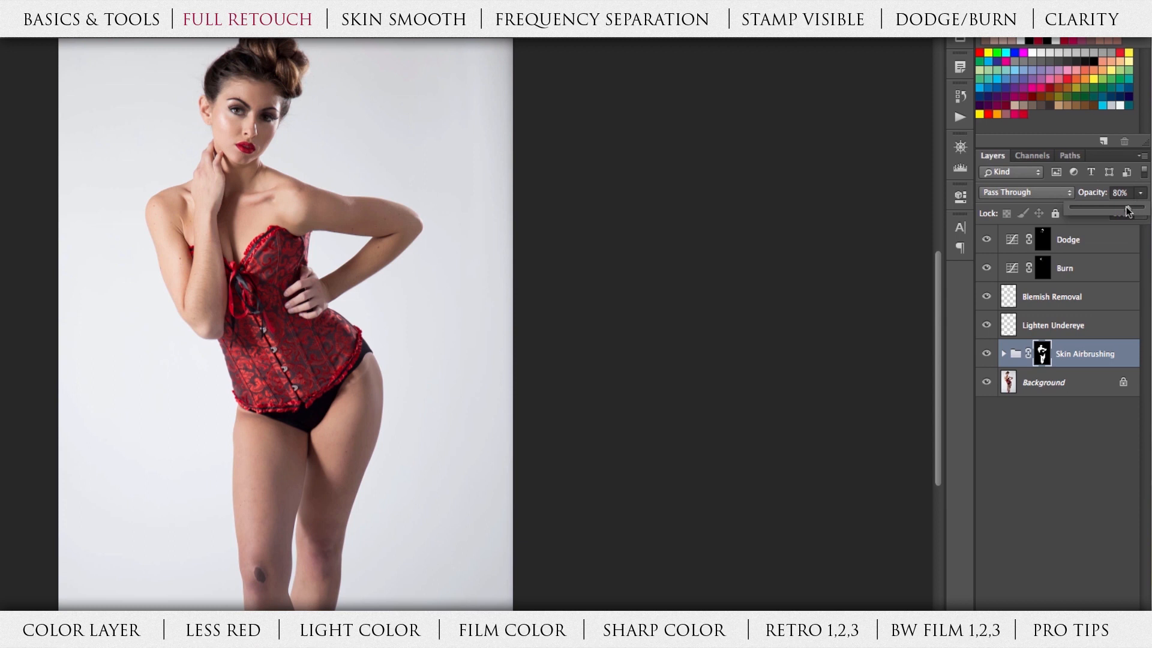
pyautogui.moveTo(1128, 212); pyautogui.dragTo(1149, 213)
pyautogui.click(1110, 351)
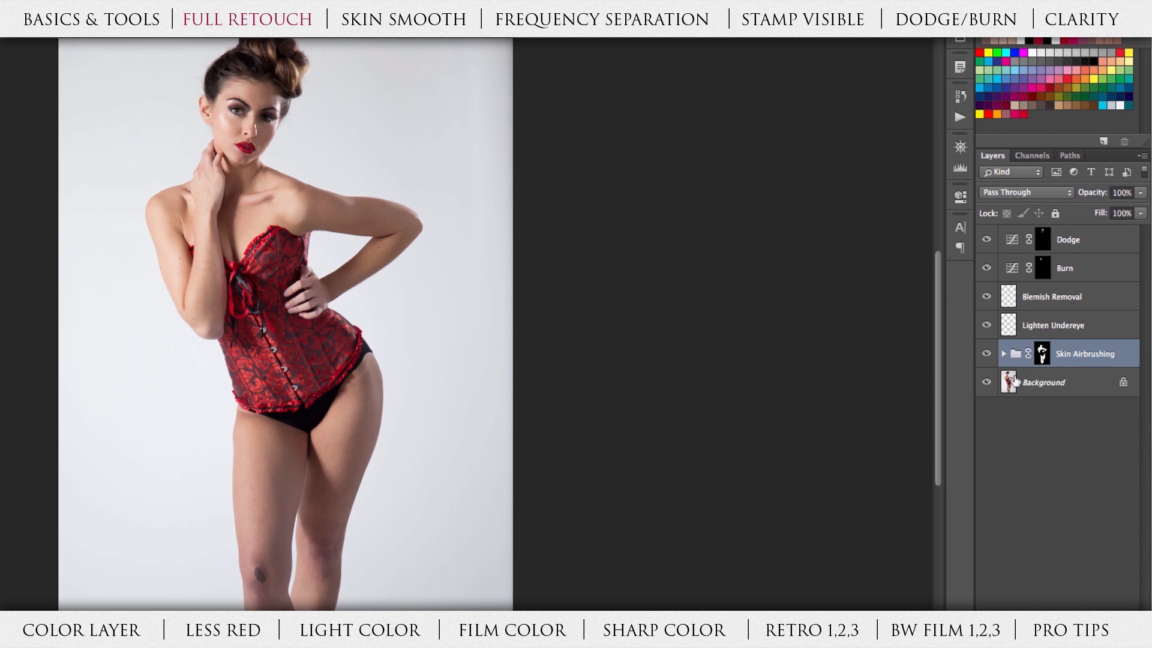
# Step: Switch the Skin Airbrushing group off and on to compare the skin with and without full-strength smoothing
pyautogui.click(986, 355)
pyautogui.click(986, 356)
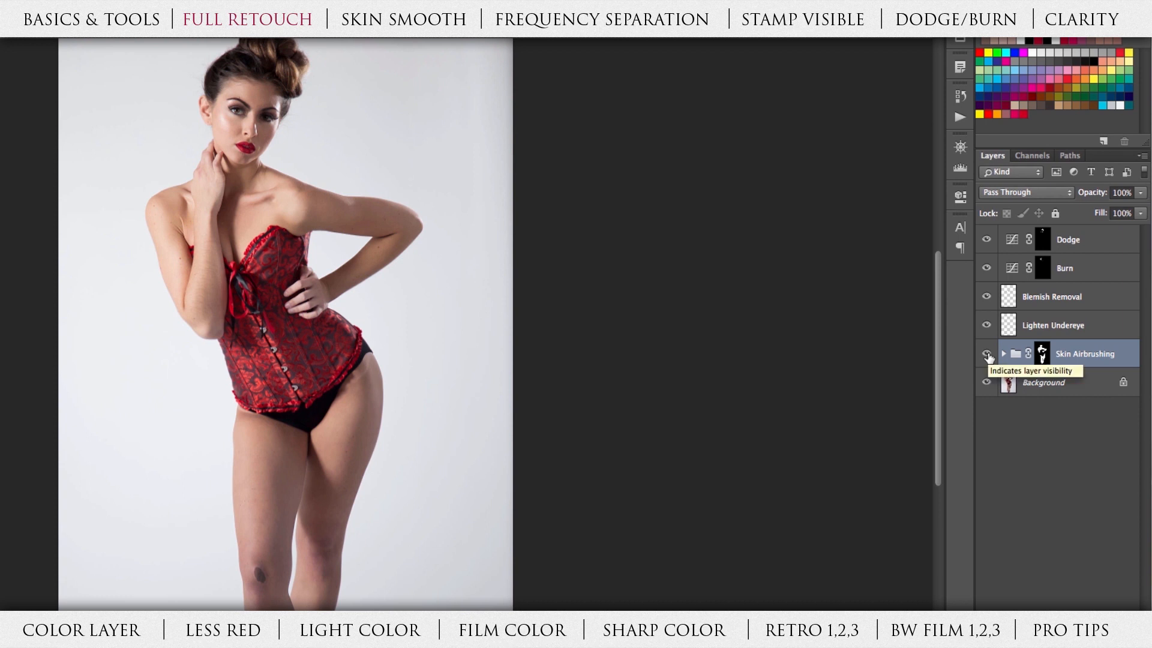
pyautogui.click(986, 355)
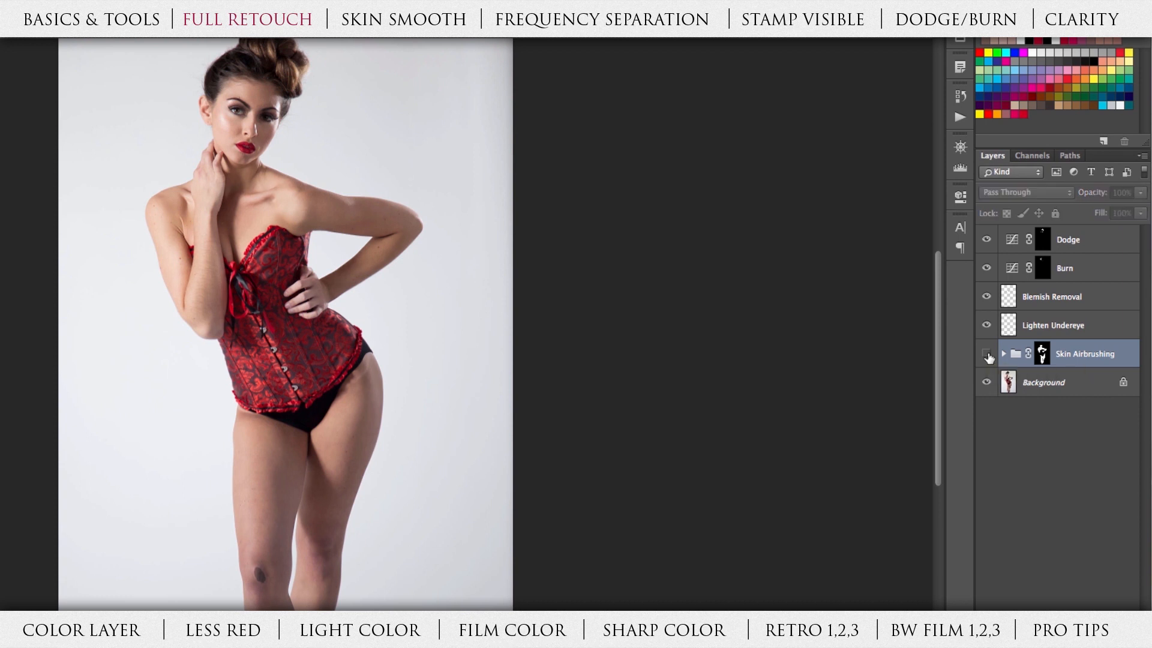
pyautogui.click(986, 355)
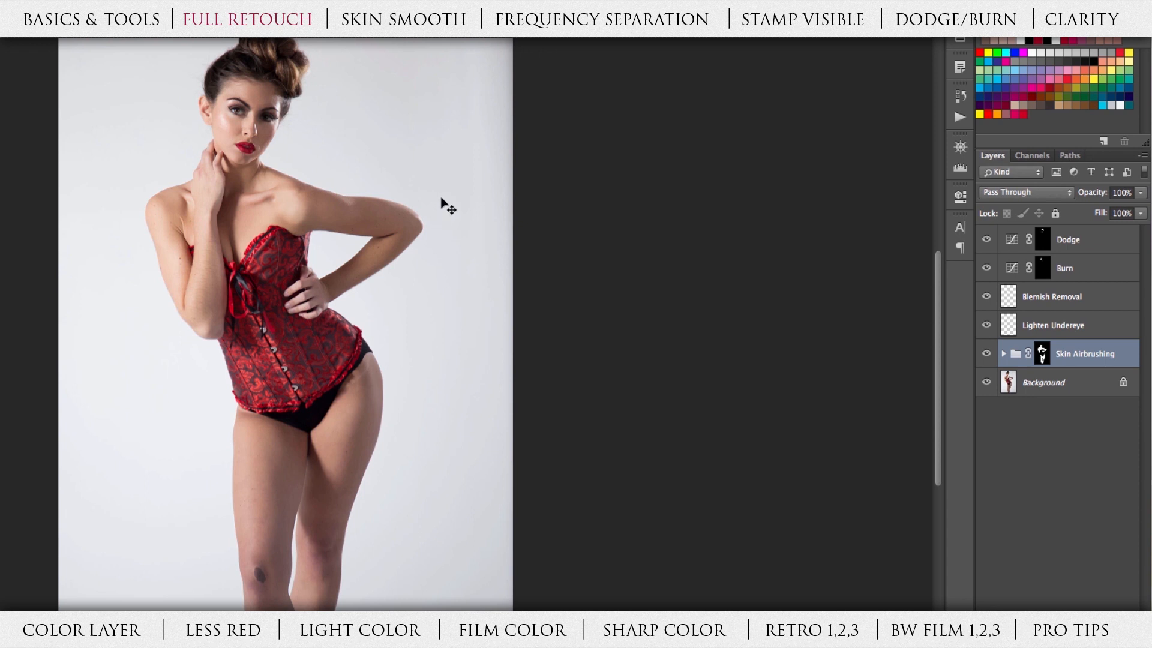
pyautogui.moveTo(443, 178); pyautogui.dragTo(416, 213)
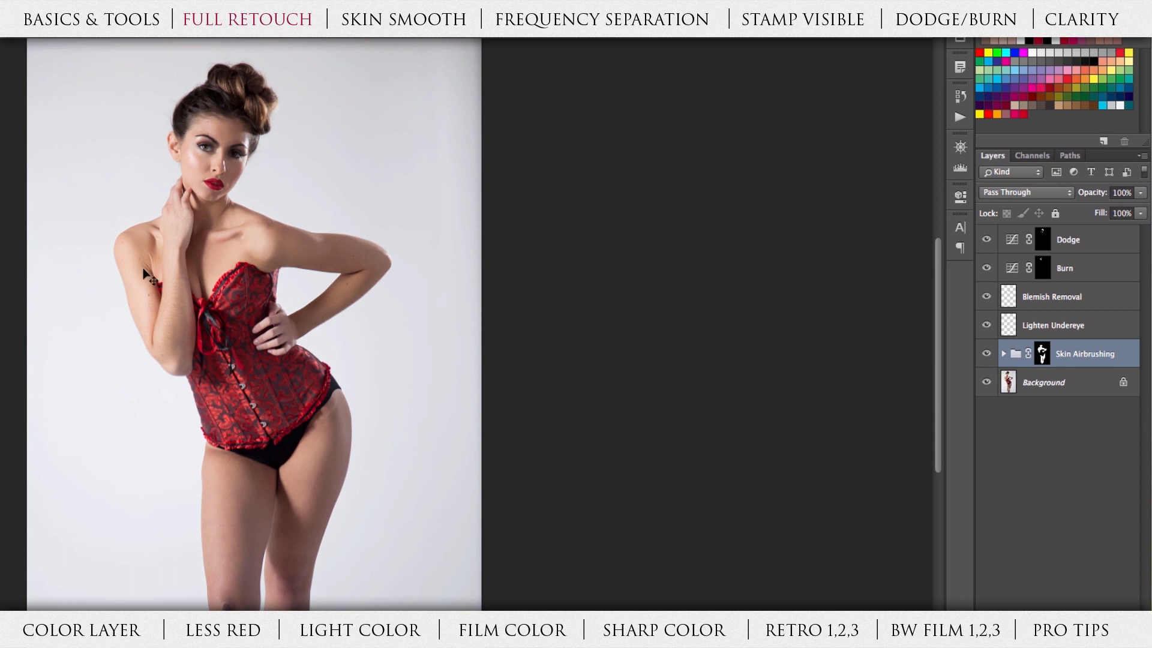
pyautogui.click(986, 354)
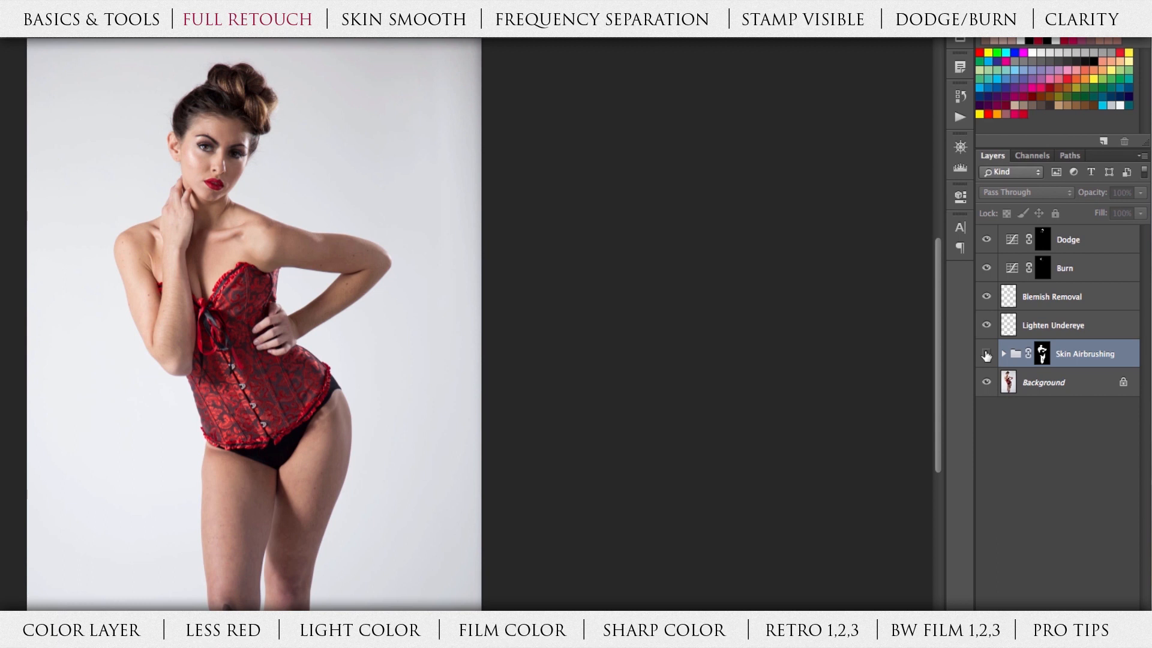
pyautogui.click(986, 355)
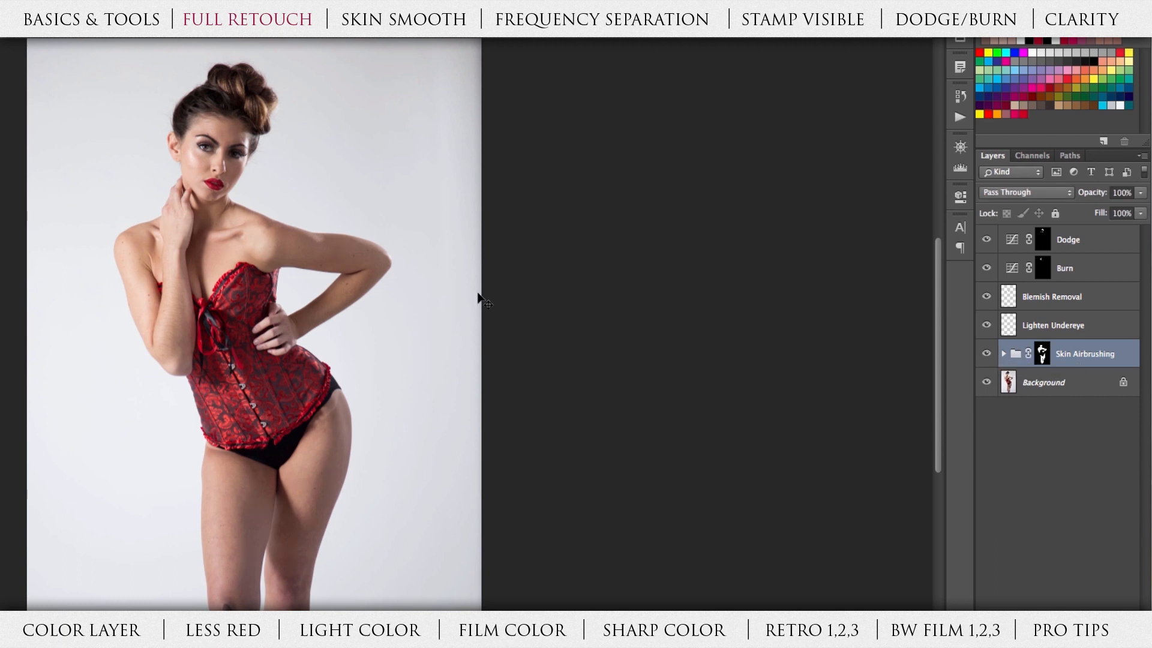
# Step: Run the Skin Smooth action on the portrait
pyautogui.press('super+plus')
pyautogui.moveTo(338, 177); pyautogui.dragTo(357, 303)
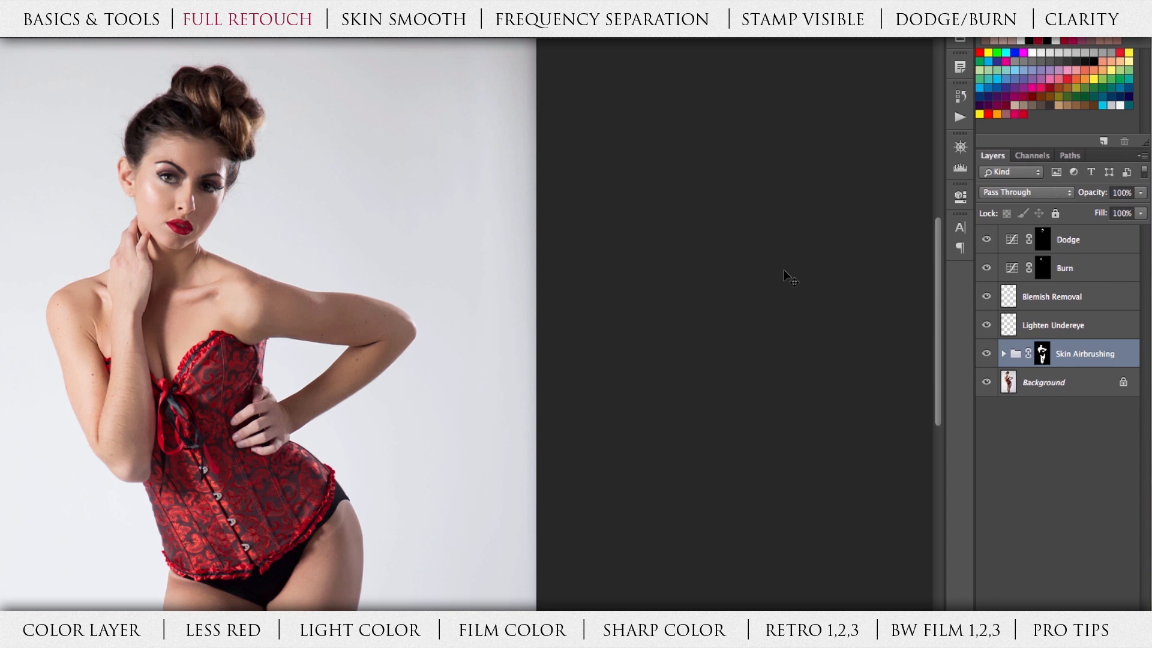
pyautogui.click(953, 117)
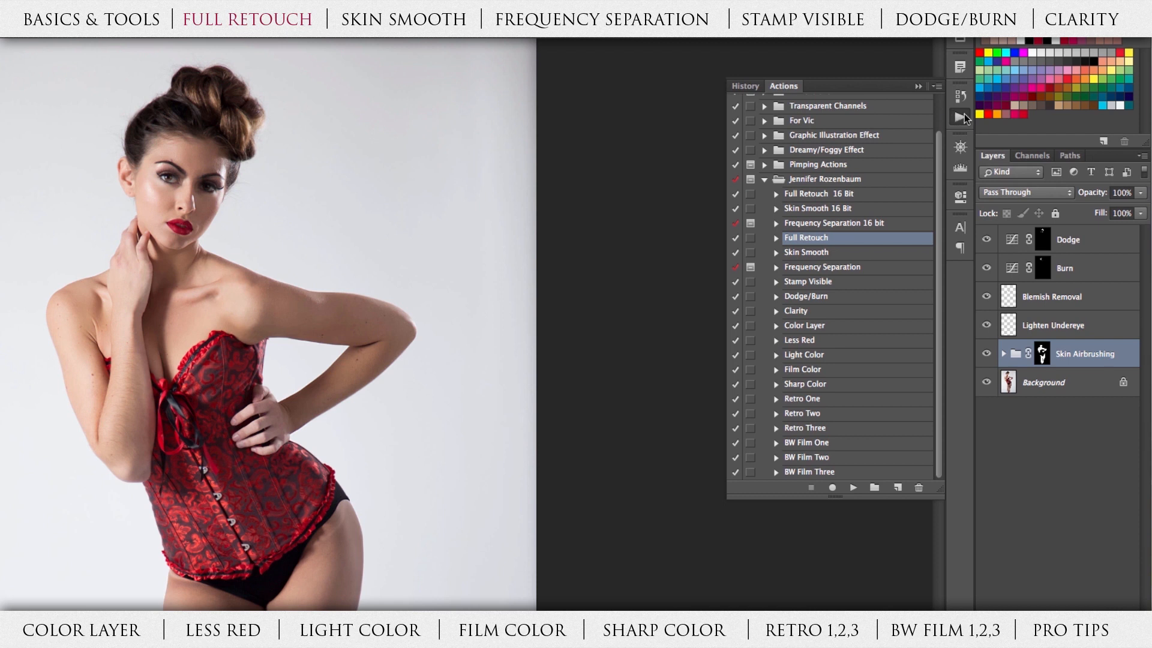
pyautogui.click(962, 114)
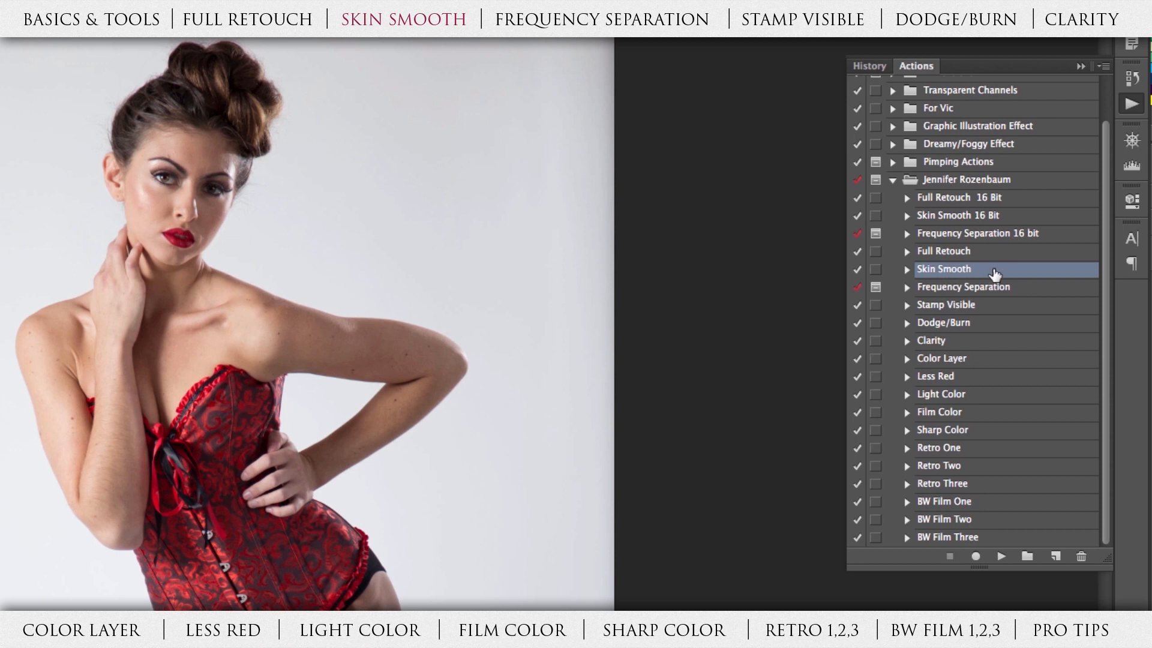
pyautogui.click(1002, 560)
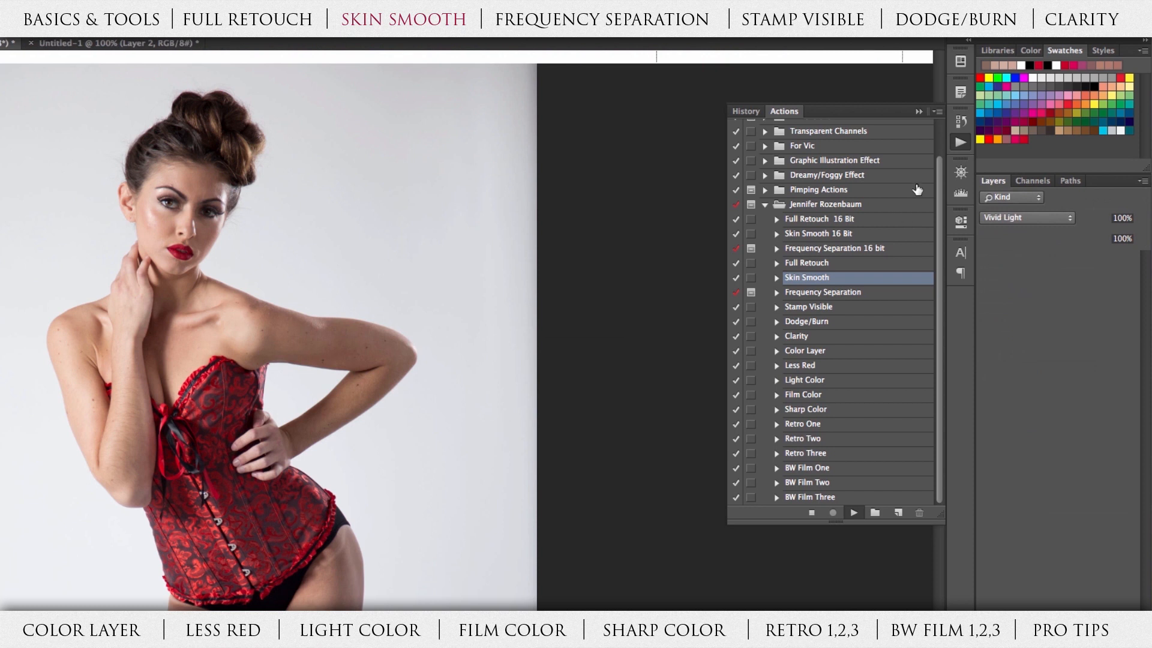
pyautogui.click(959, 144)
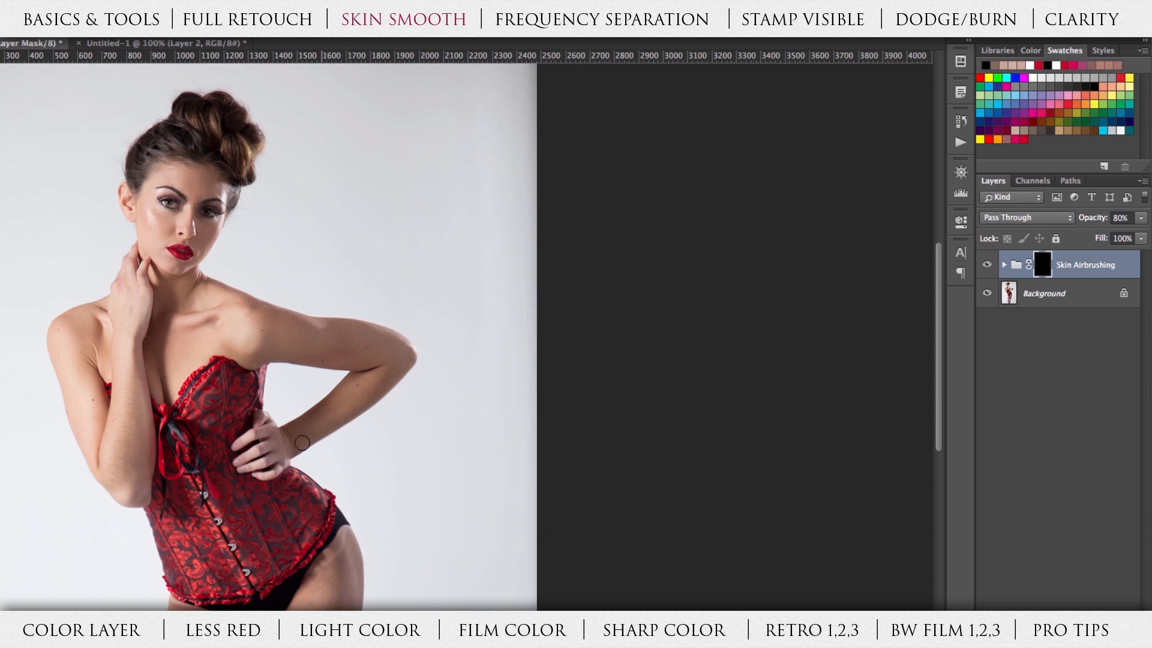
# Step: Paint on the Skin Airbrushing mask over the arms, shoulders, chest and legs to apply the skin smoothing
pyautogui.moveTo(273, 432)
pyautogui.mouseDown()
pyautogui.moveTo(273, 462)
pyautogui.moveTo(298, 466)
pyautogui.mouseUp()
pyautogui.moveTo(319, 604); pyautogui.dragTo(291, 358)
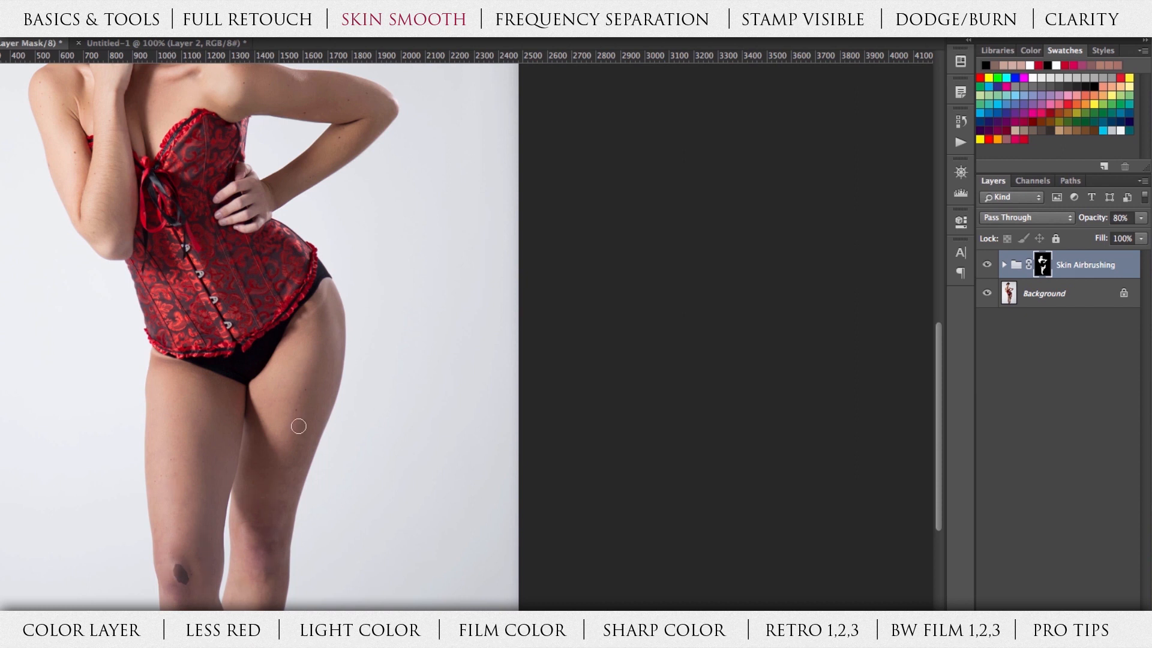
pyautogui.moveTo(132, 183); pyautogui.dragTo(144, 397)
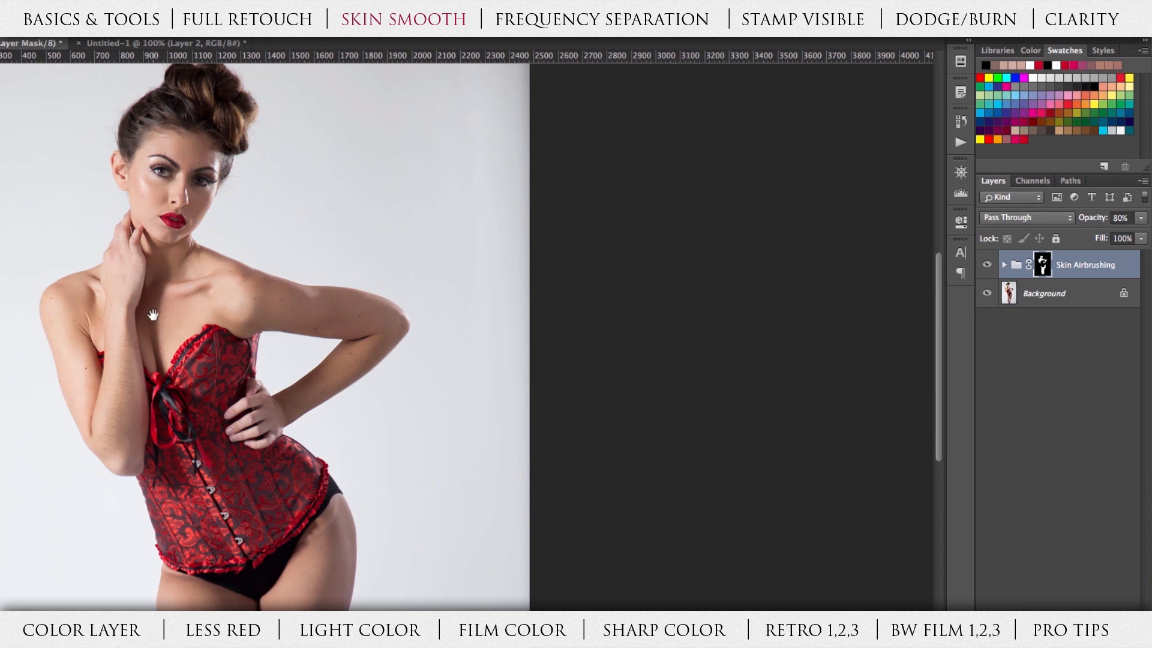
pyautogui.moveTo(153, 315); pyautogui.dragTo(170, 372)
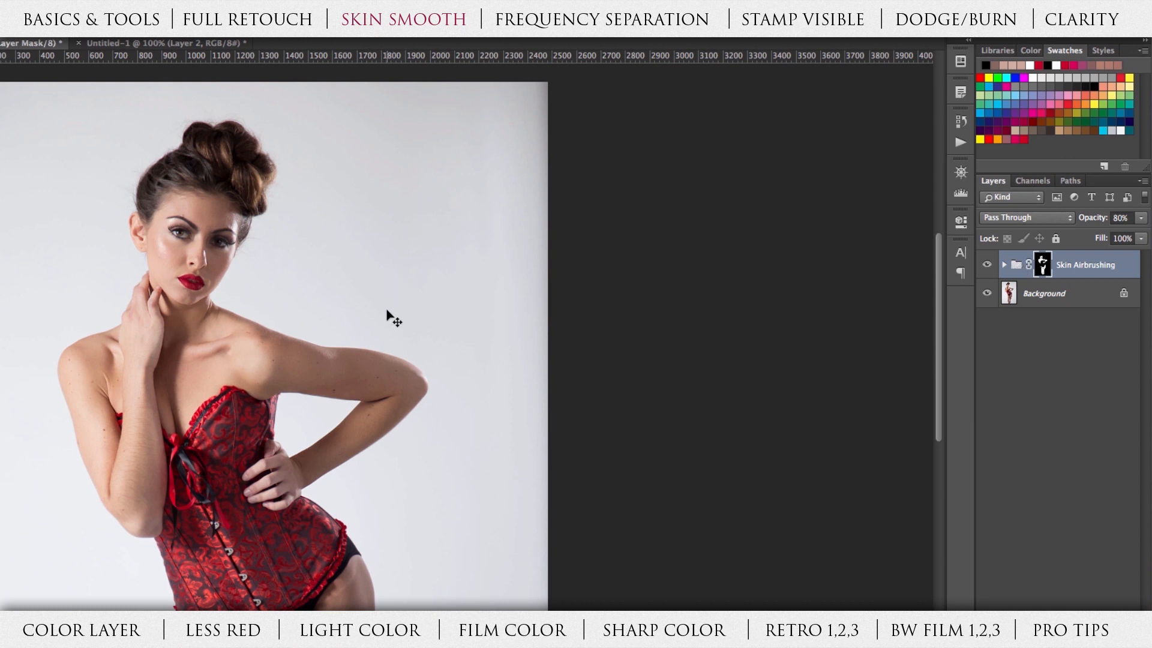
# Step: Examine the smoothed skin on the figure up close and open the Skin Airbrushing group's opacity for adjustment
pyautogui.press('super+minus')
pyautogui.press('super+minus')
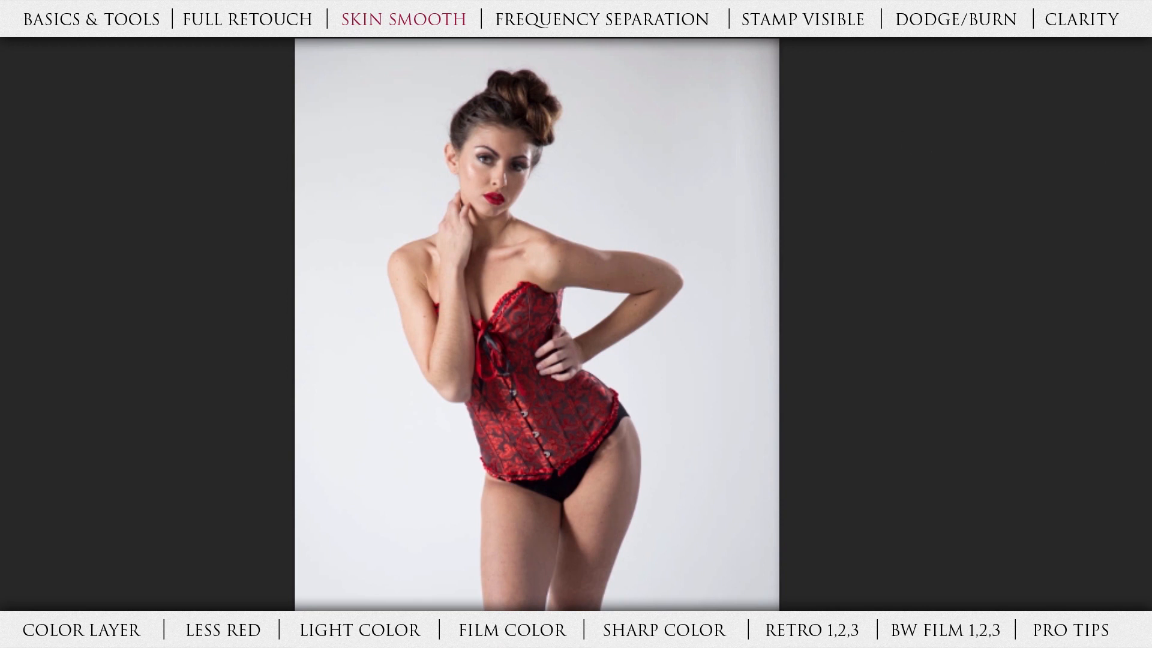
pyautogui.hotkey('ctrl', '+')
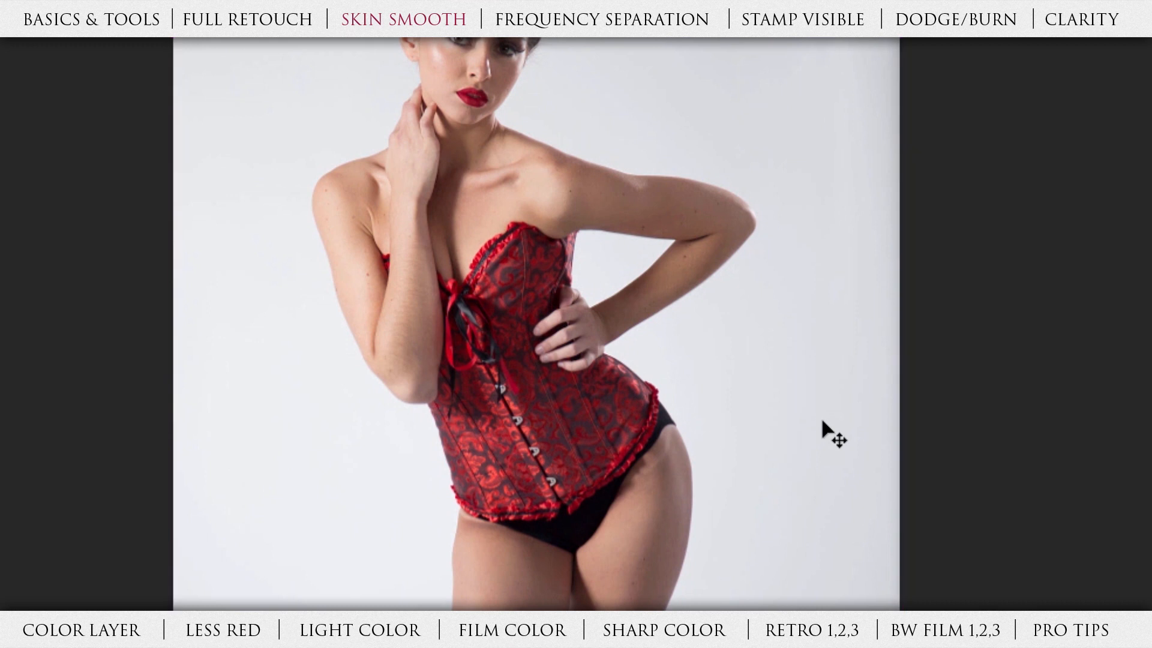
pyautogui.moveTo(827, 434); pyautogui.dragTo(653, 427)
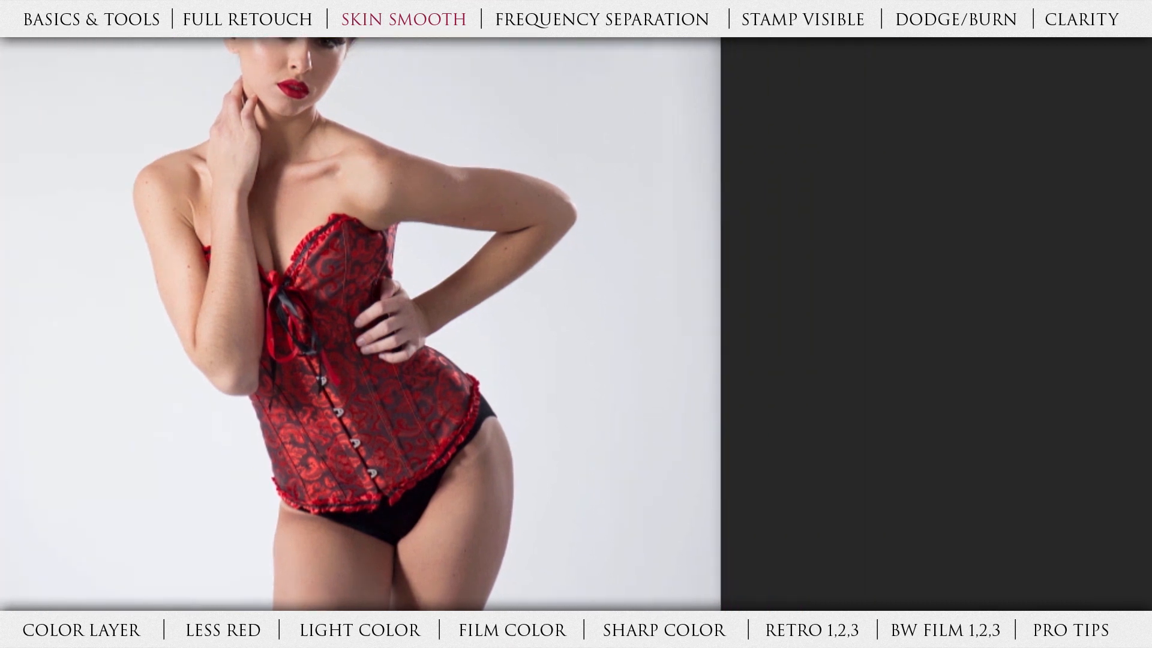
pyautogui.hotkey('ctrl', '+')
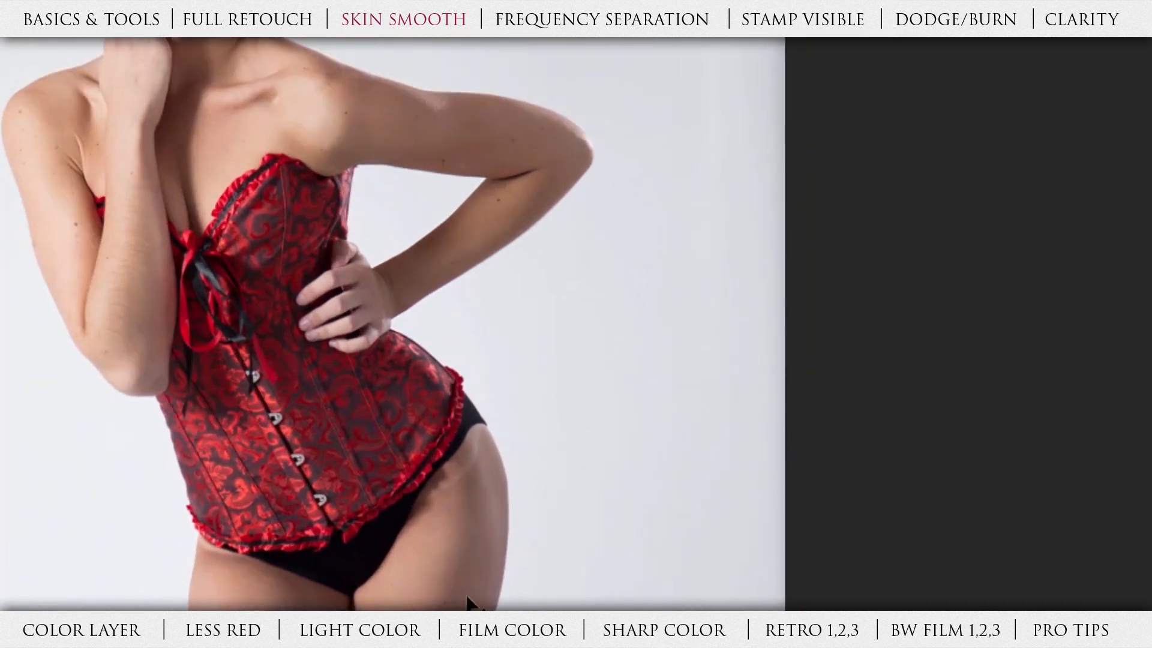
pyautogui.moveTo(466, 642); pyautogui.dragTo(478, 570)
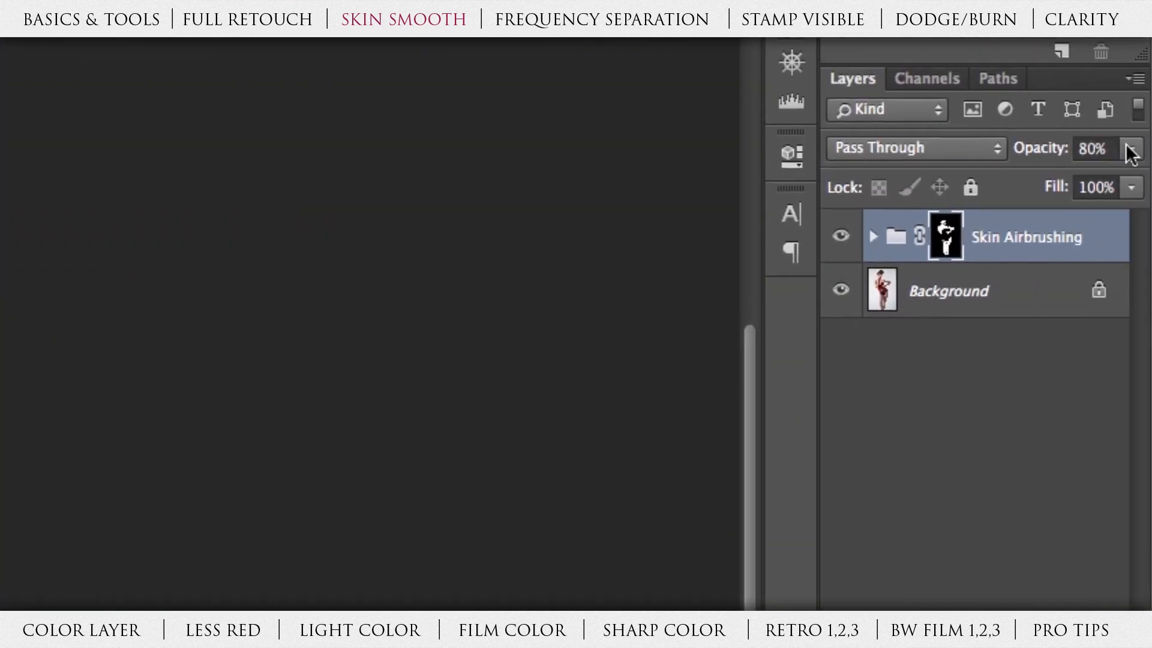
pyautogui.moveTo(1130, 152); pyautogui.dragTo(1136, 180)
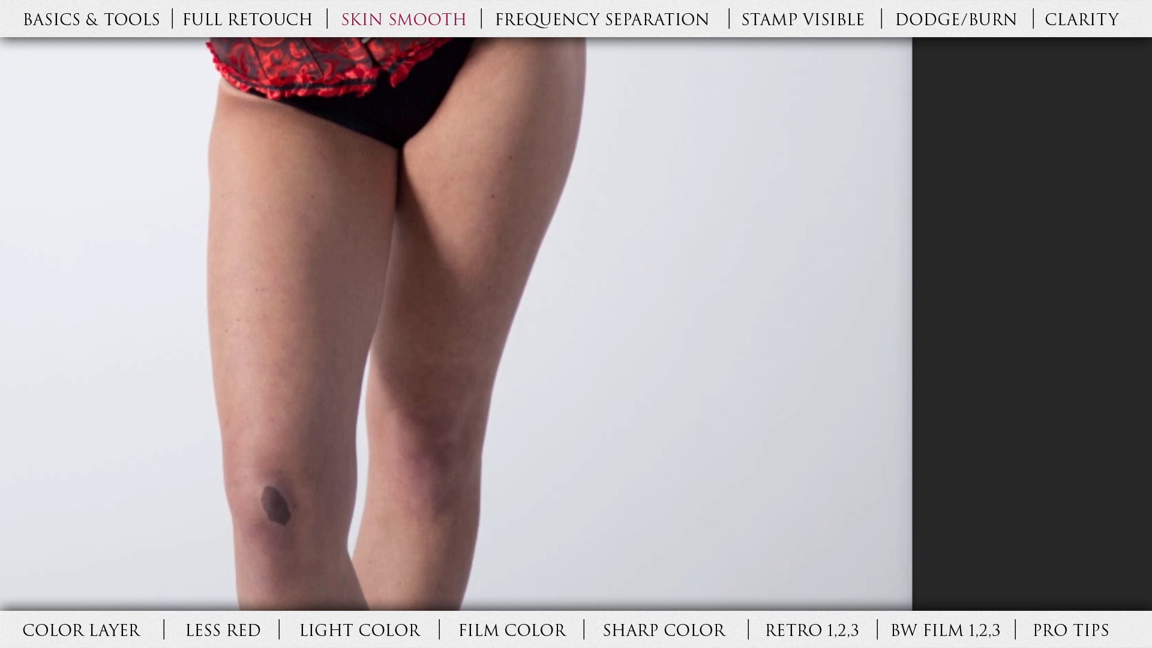
# Step: Toggle the Skin Airbrushing group's visibility to compare the upper body with and without smoothing, and select the group's mask
pyautogui.moveTo(389, 0); pyautogui.dragTo(411, 403)
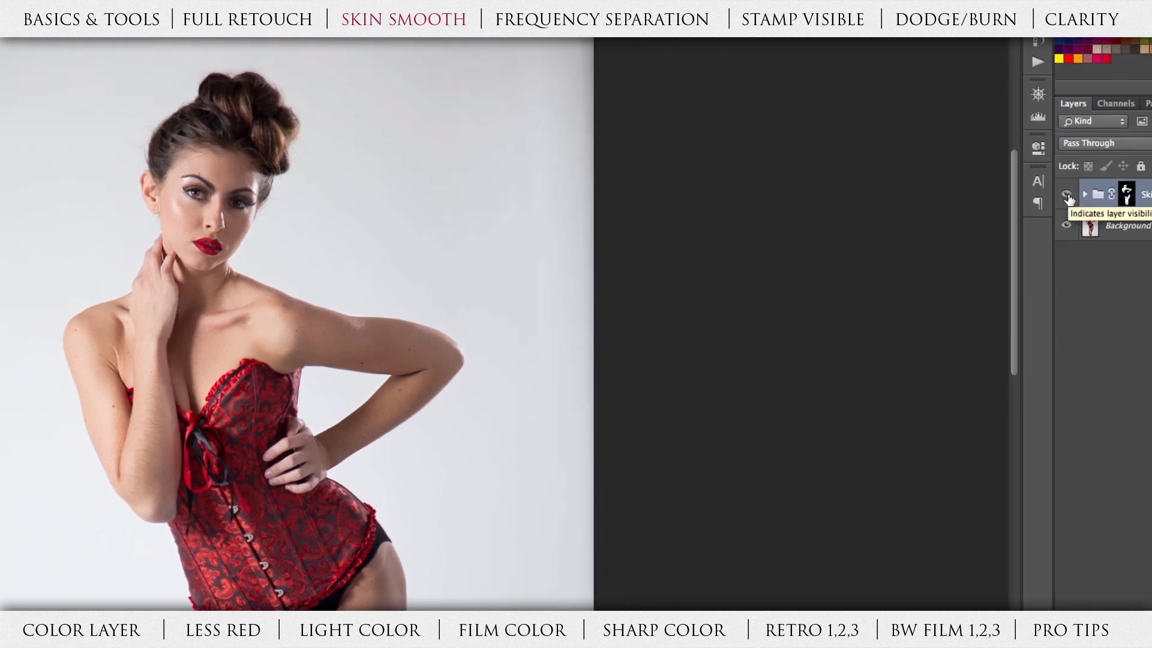
pyautogui.click(1067, 195)
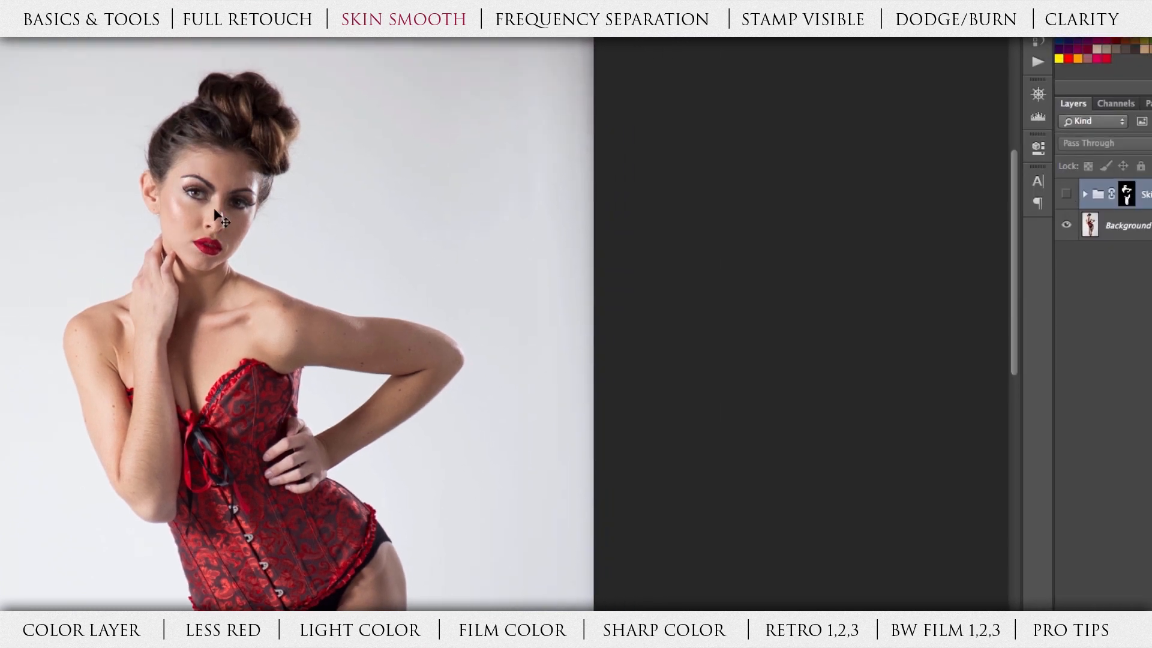
pyautogui.click(1064, 196)
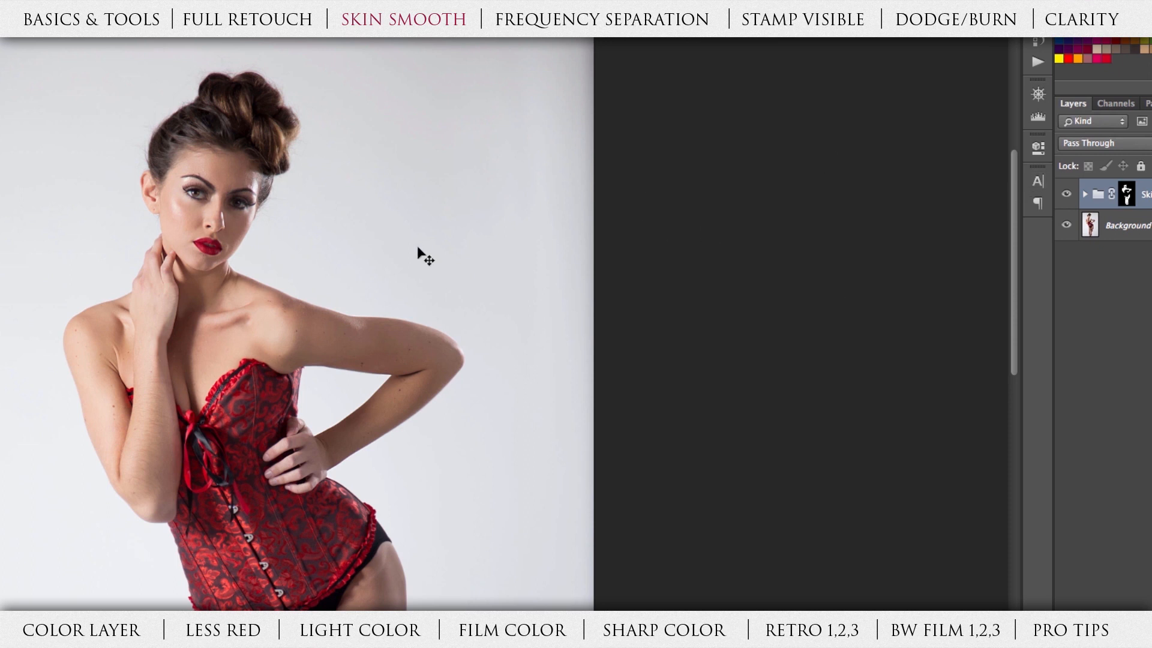
pyautogui.moveTo(424, 366); pyautogui.dragTo(419, 278)
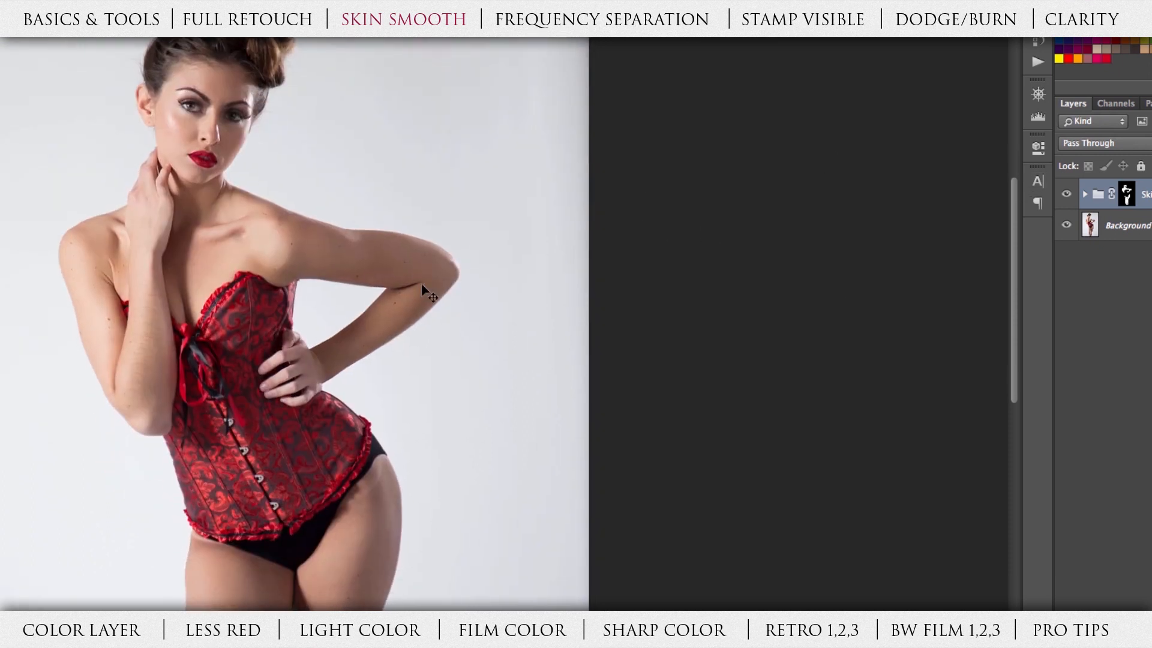
pyautogui.click(1127, 195)
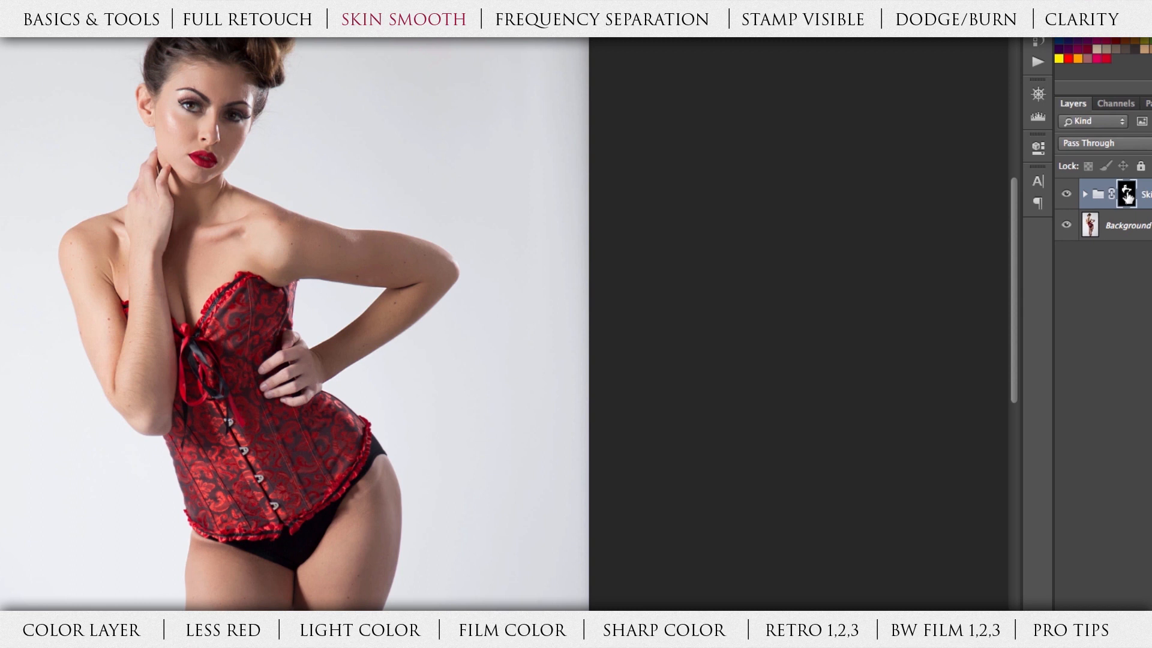
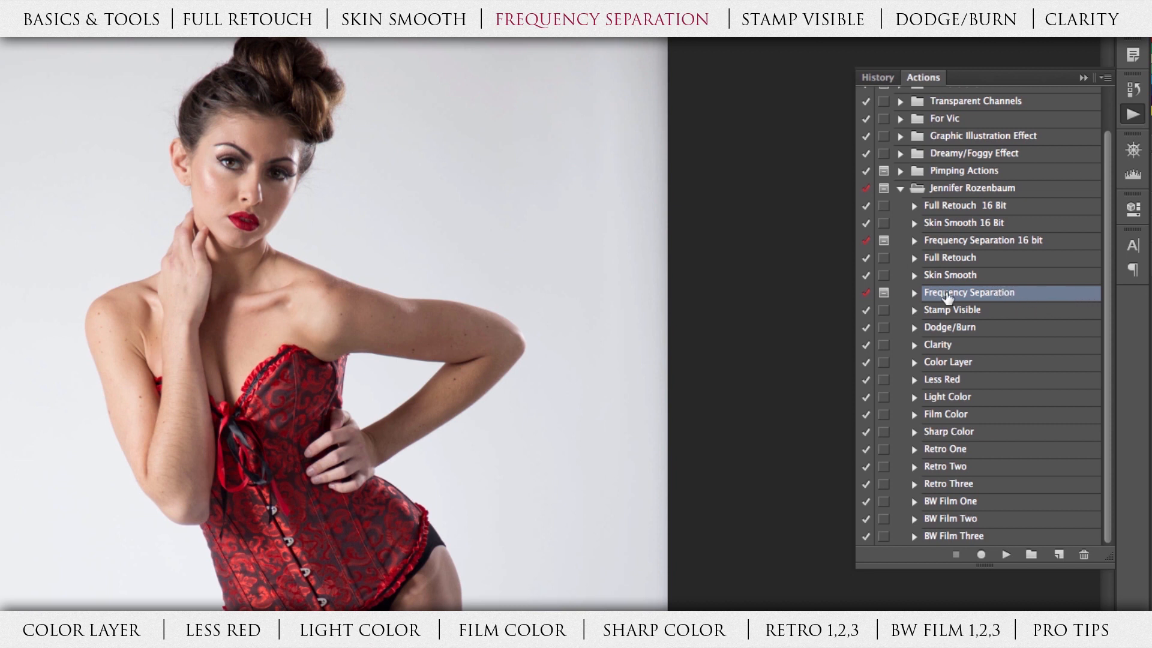
# Step: Run the Frequency Separation action and move its Gaussian Blur dialog clear of the actions list
pyautogui.click(1006, 556)
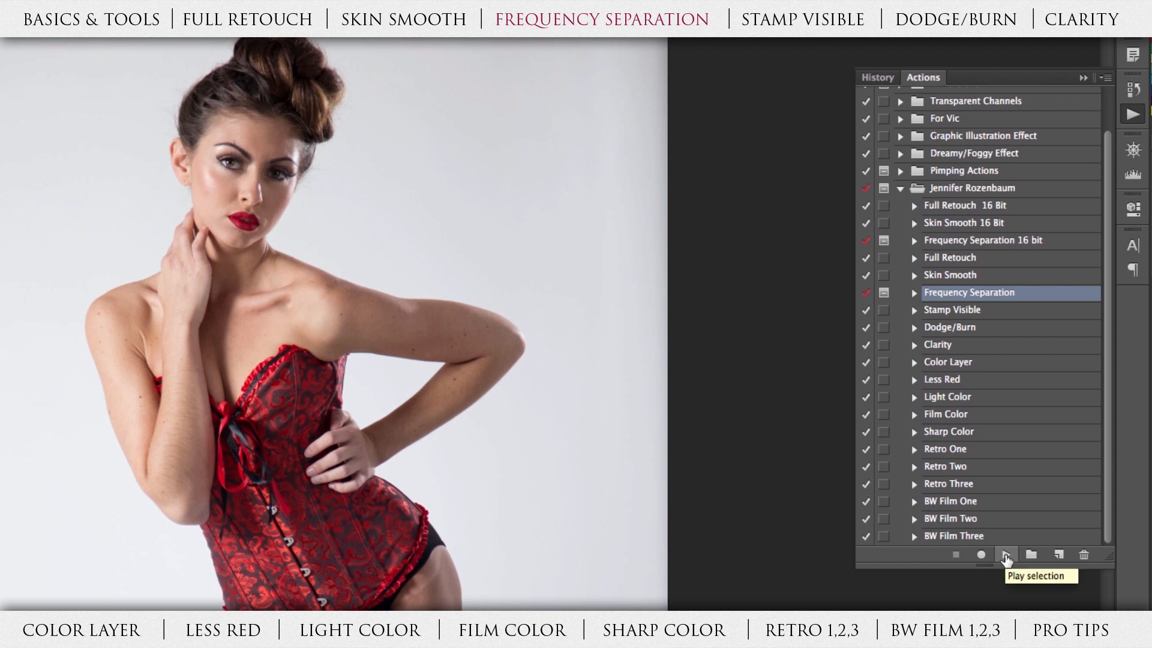
pyautogui.click(1007, 556)
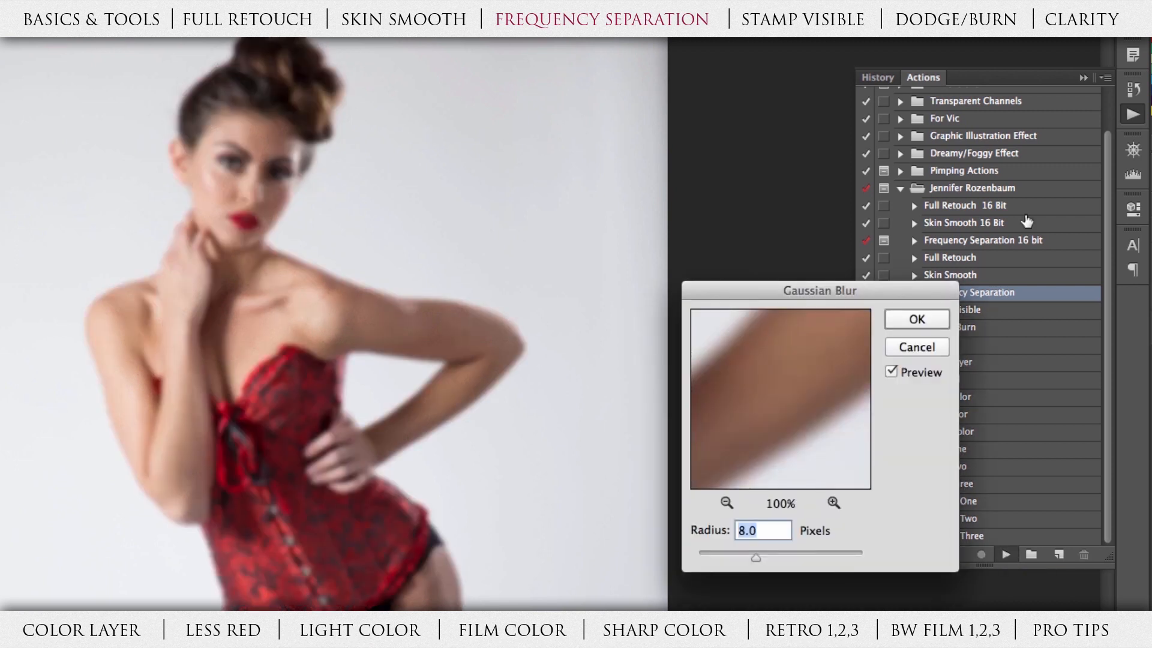
pyautogui.moveTo(869, 298); pyautogui.dragTo(798, 274)
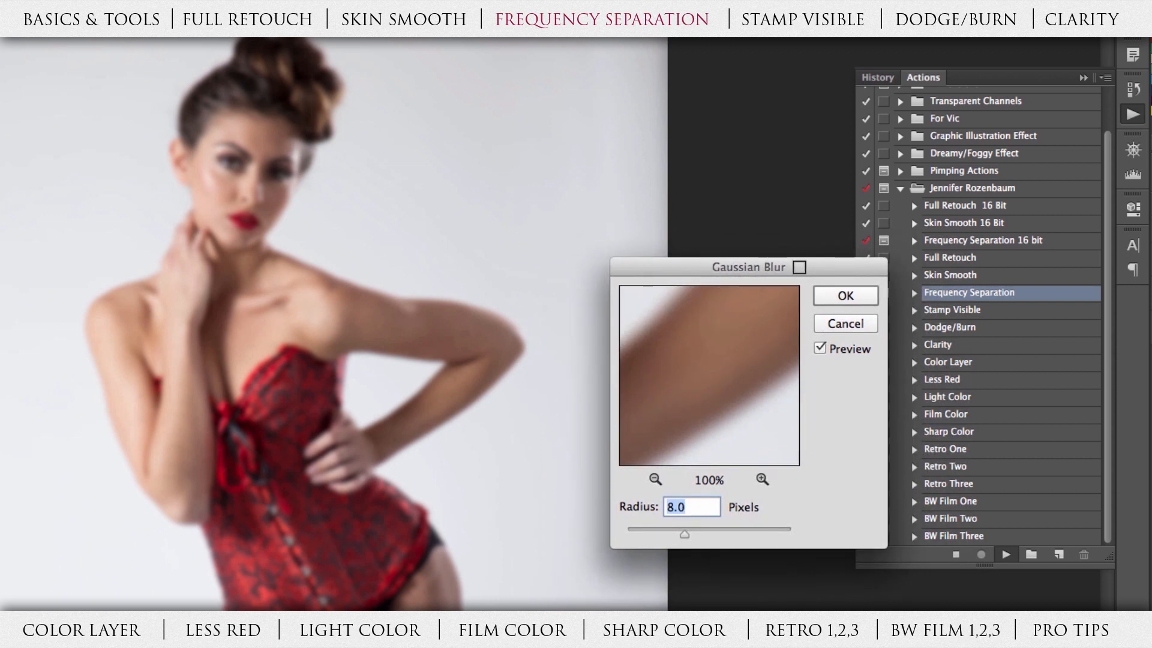
pyautogui.moveTo(773, 266); pyautogui.dragTo(774, 249)
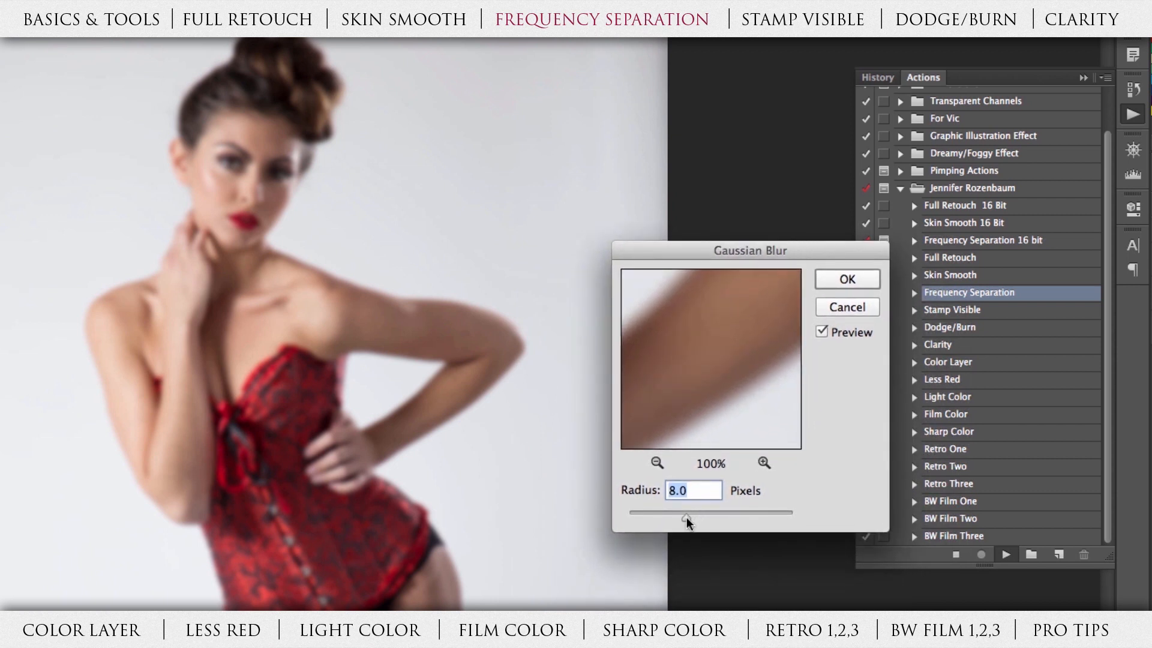
# Step: Preview weaker and much stronger Gaussian Blur settings on the portrait, and apply the blur with a radius of 24.7 pixels
pyautogui.moveTo(688, 517); pyautogui.dragTo(677, 517)
pyautogui.moveTo(678, 516); pyautogui.dragTo(635, 517)
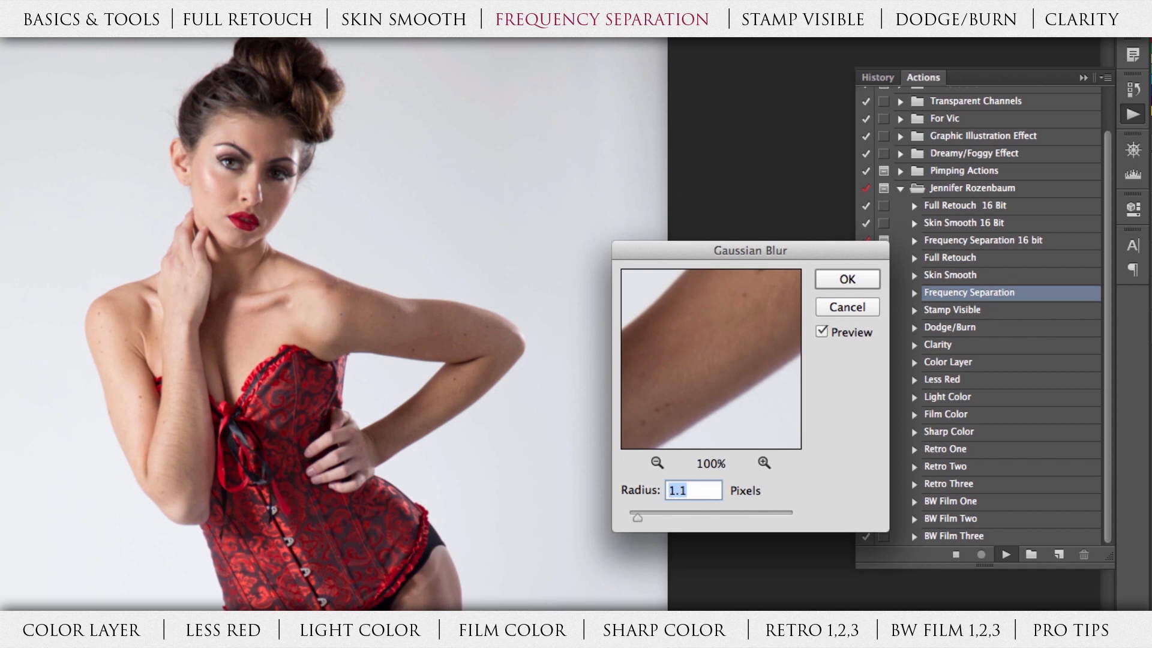
pyautogui.moveTo(638, 518); pyautogui.dragTo(702, 520)
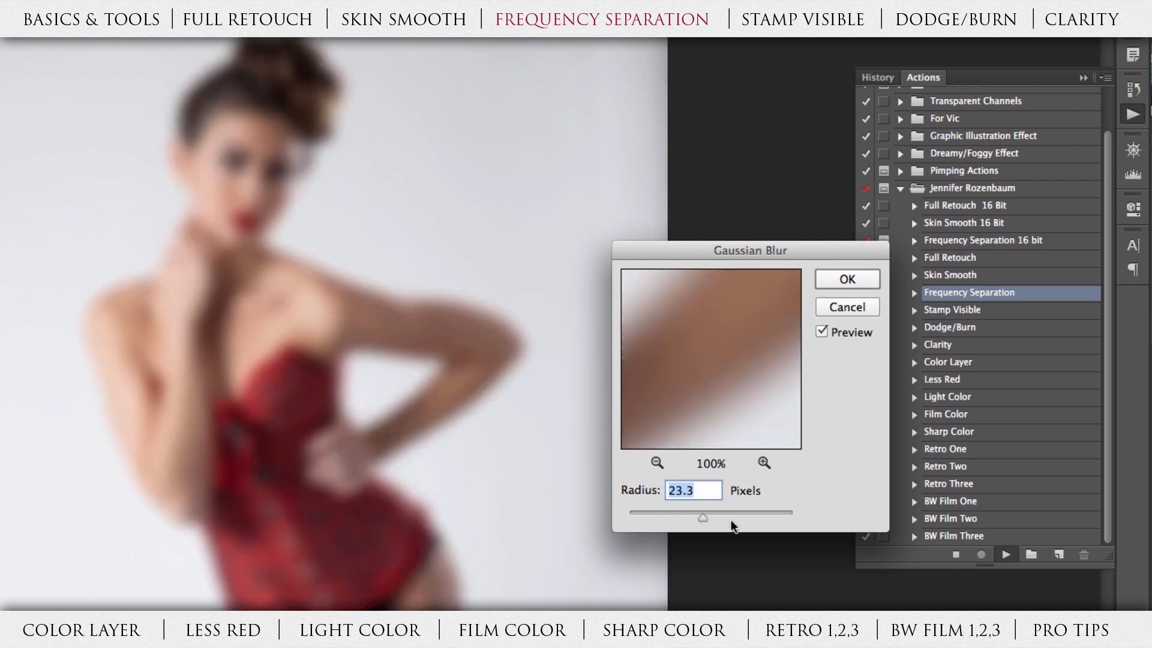
pyautogui.moveTo(700, 517); pyautogui.dragTo(699, 517)
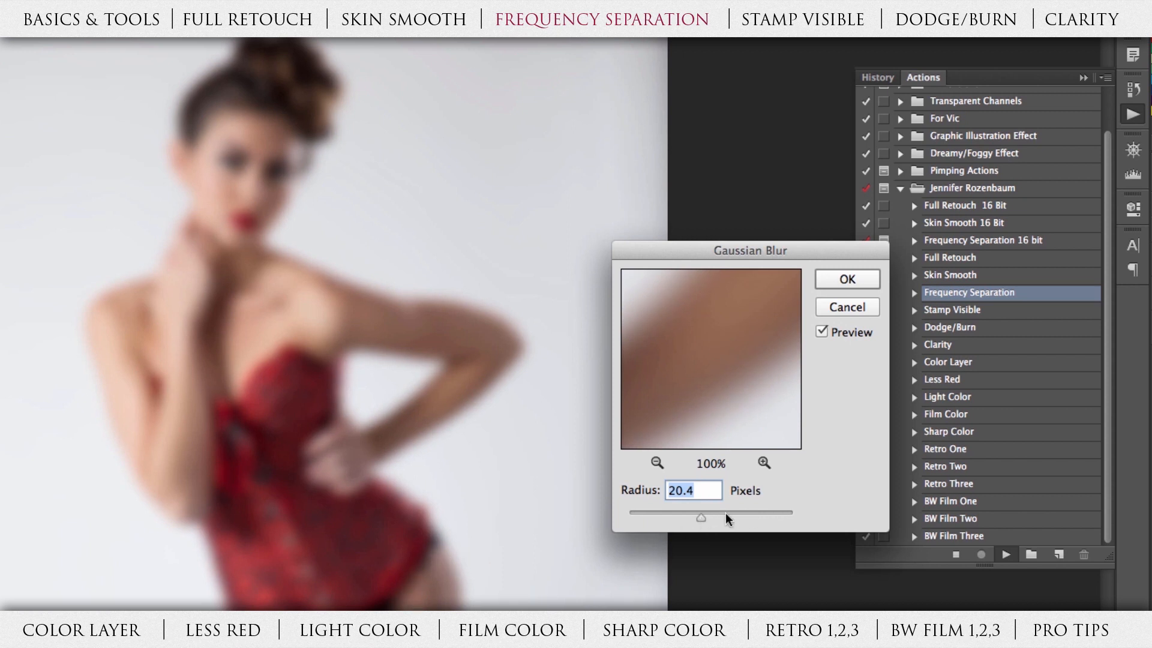
pyautogui.moveTo(698, 517); pyautogui.dragTo(697, 517)
pyautogui.moveTo(701, 519); pyautogui.dragTo(747, 518)
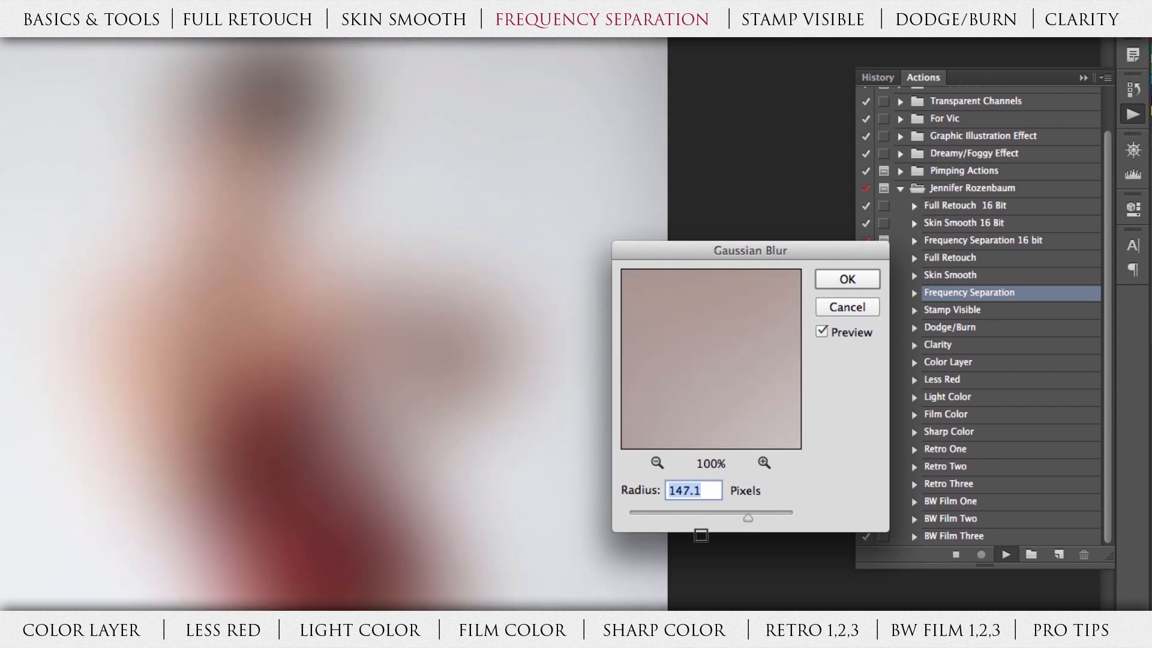
pyautogui.moveTo(754, 517); pyautogui.dragTo(700, 516)
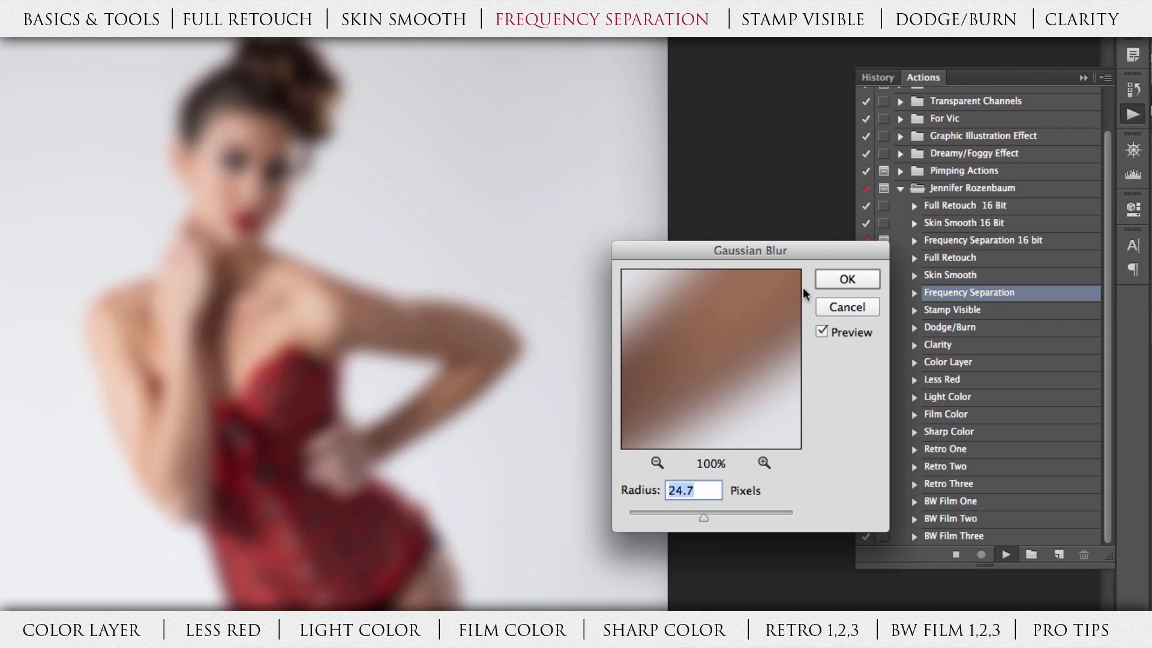
pyautogui.click(840, 285)
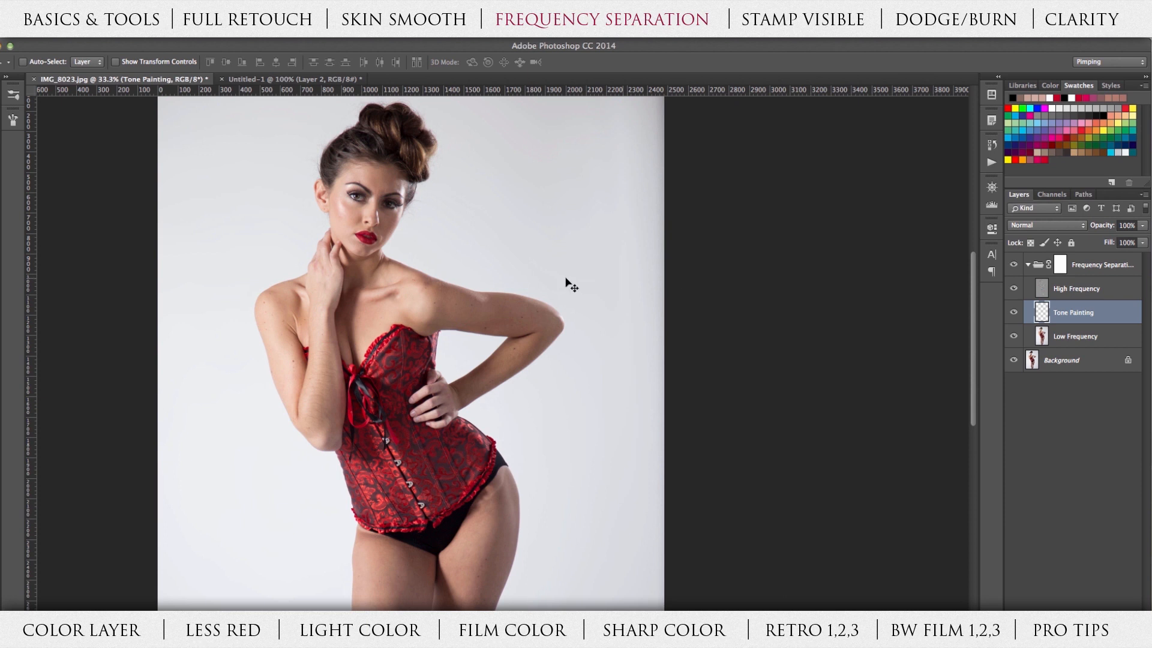
# Step: Review the Frequency Separation group's High Frequency, Tone Painting and Low Frequency layers, collapsing and expanding the group and ending on Tone Painting
pyautogui.scroll(-3, 527, 285)
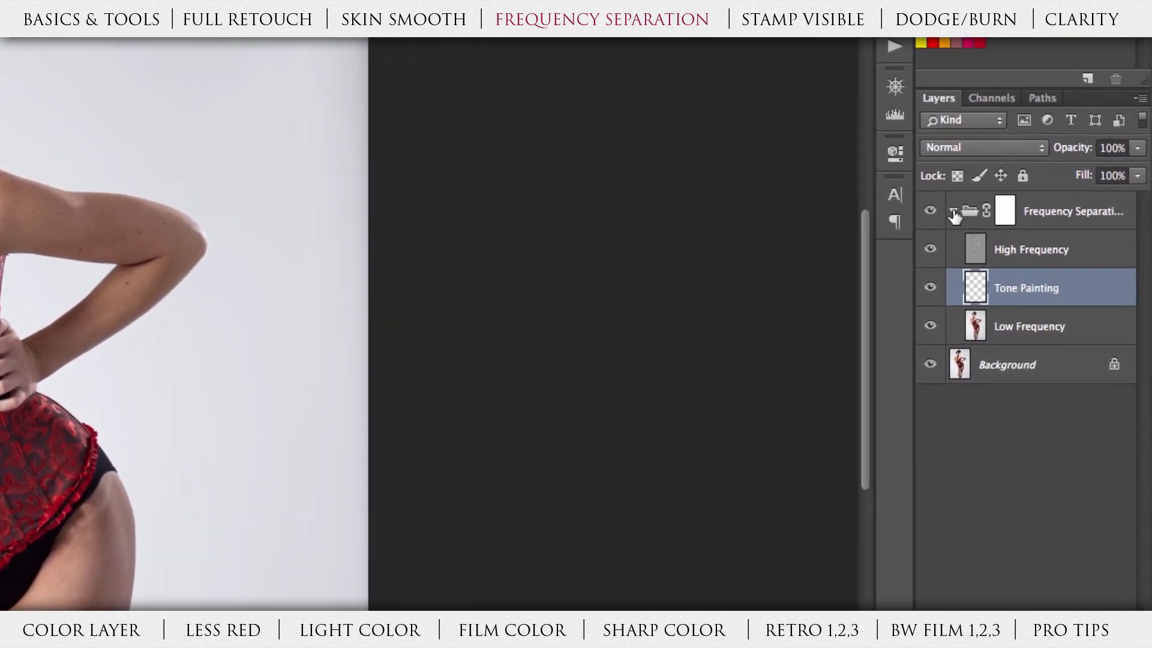
pyautogui.click(1030, 219)
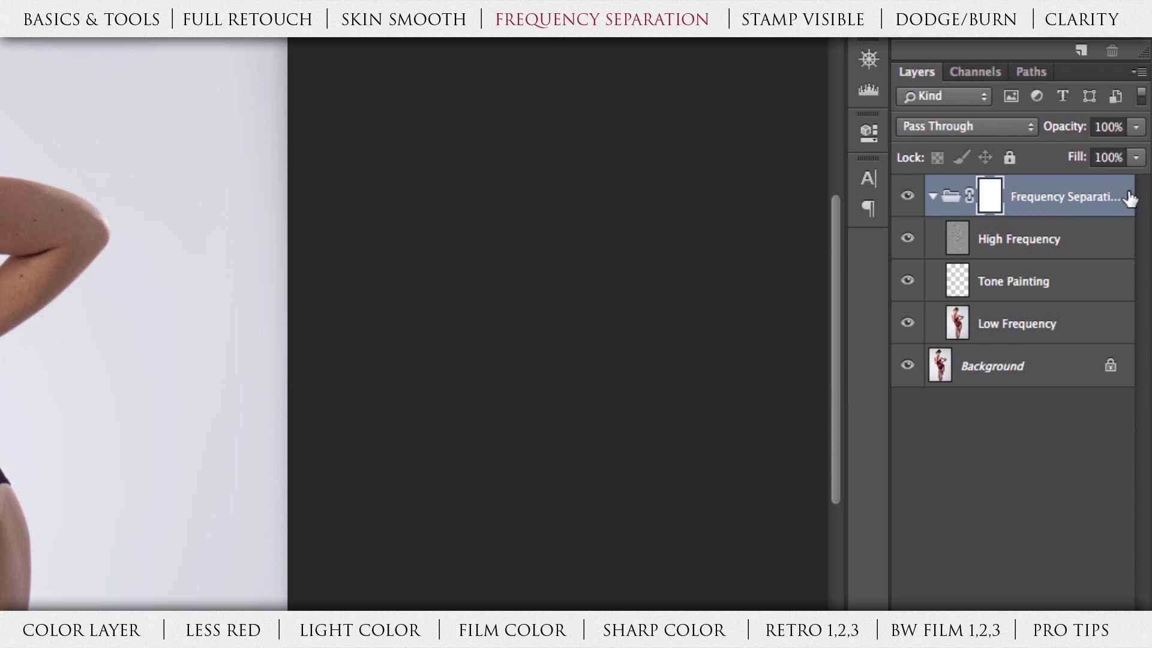
pyautogui.click(933, 196)
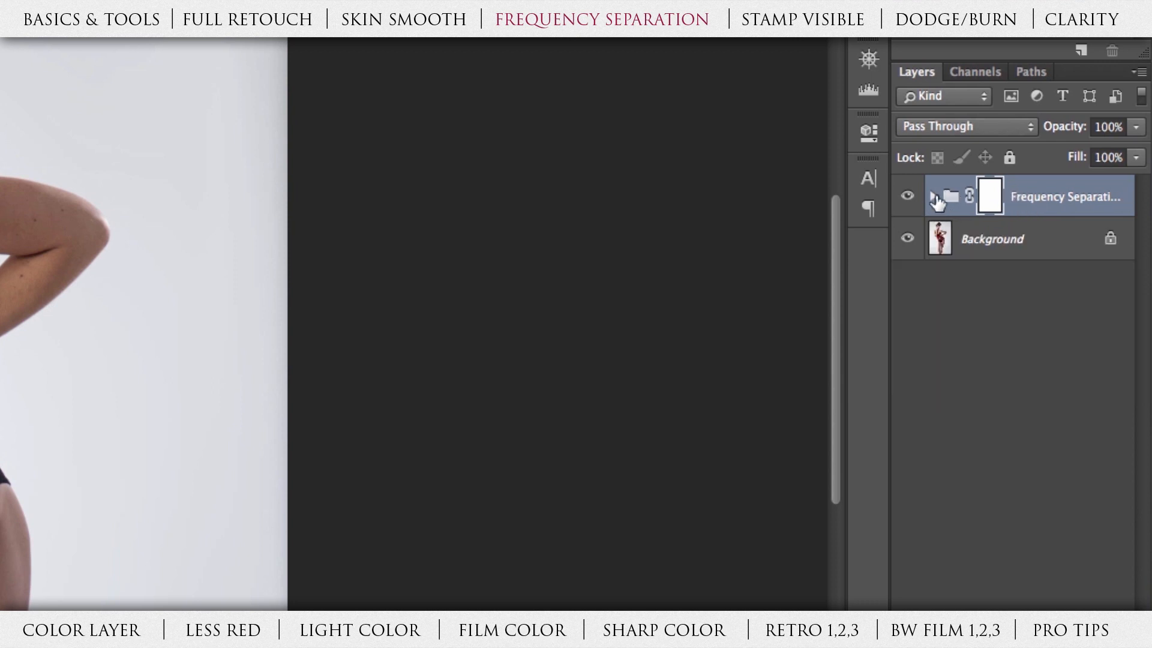
pyautogui.click(933, 198)
pyautogui.click(1080, 242)
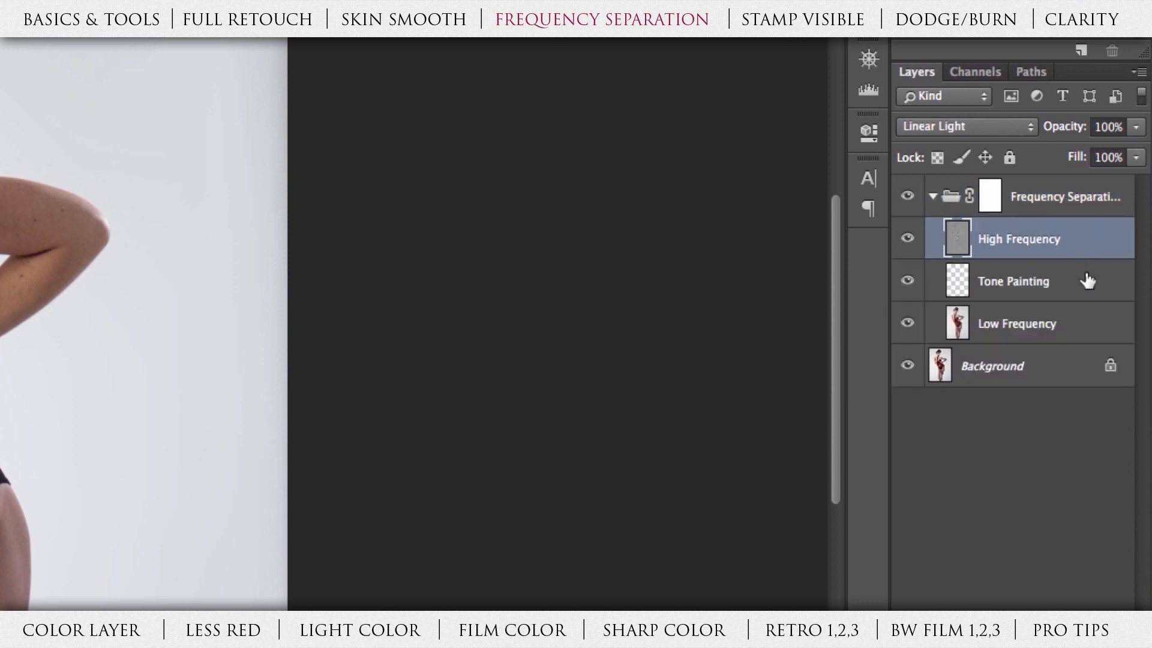
pyautogui.click(1086, 280)
pyautogui.click(1089, 313)
pyautogui.click(1091, 242)
pyautogui.click(1093, 288)
pyautogui.click(1089, 324)
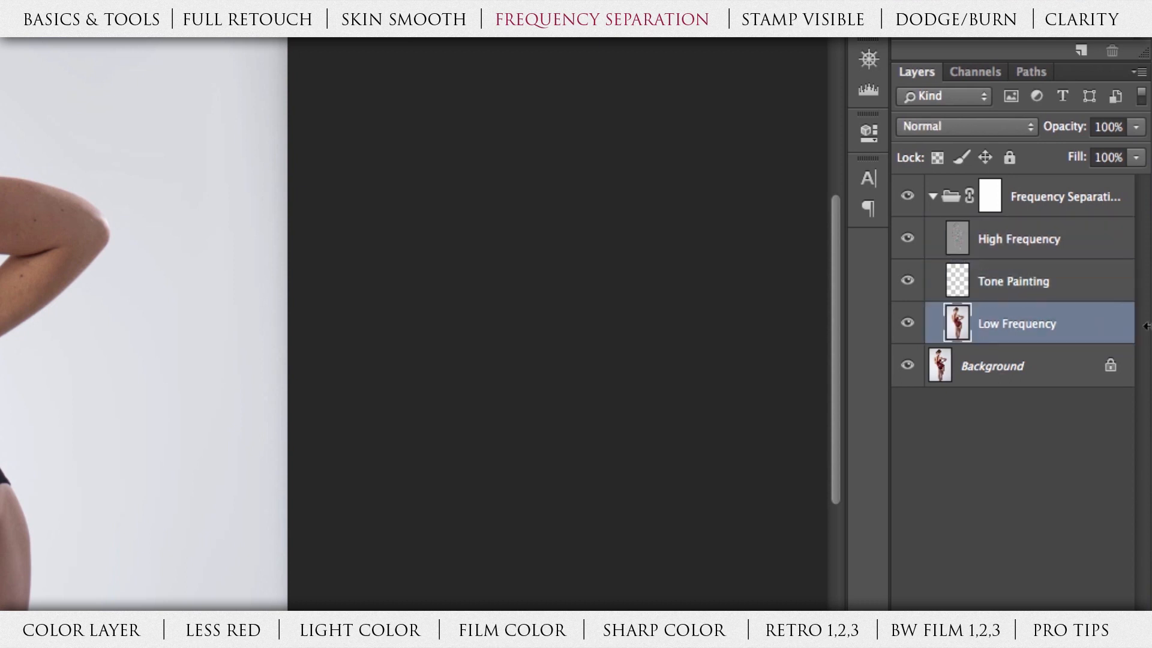
pyautogui.click(1079, 288)
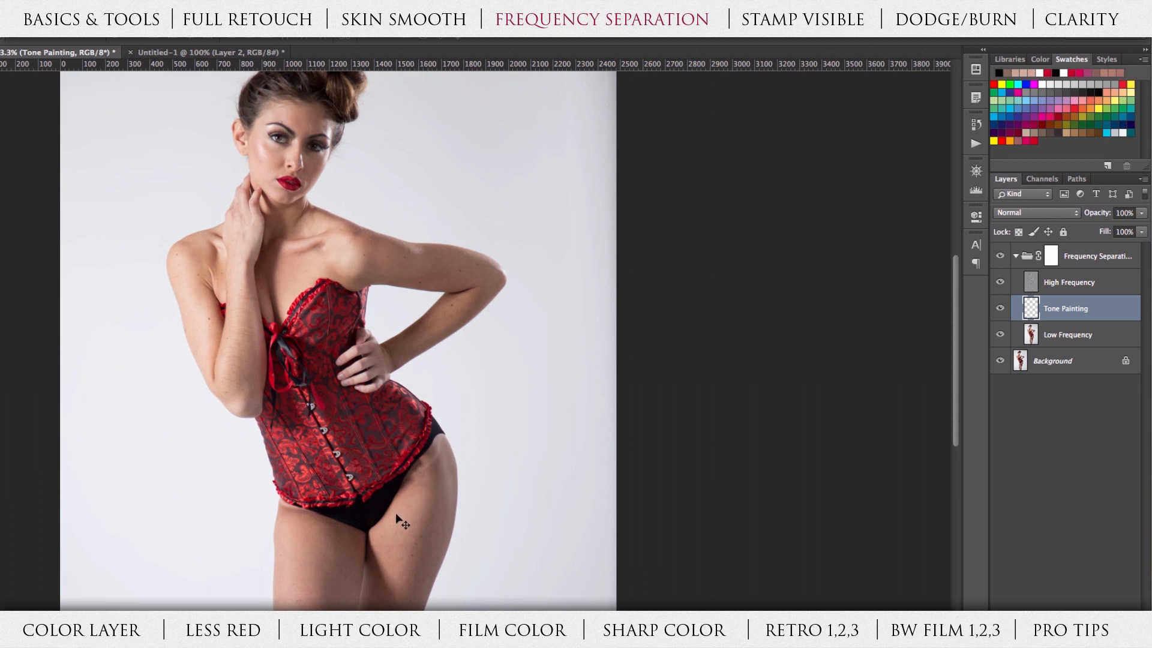
# Step: Make the High Frequency layer active for retouching the dark mark on the knee
pyautogui.scroll(-5, 414, 489)
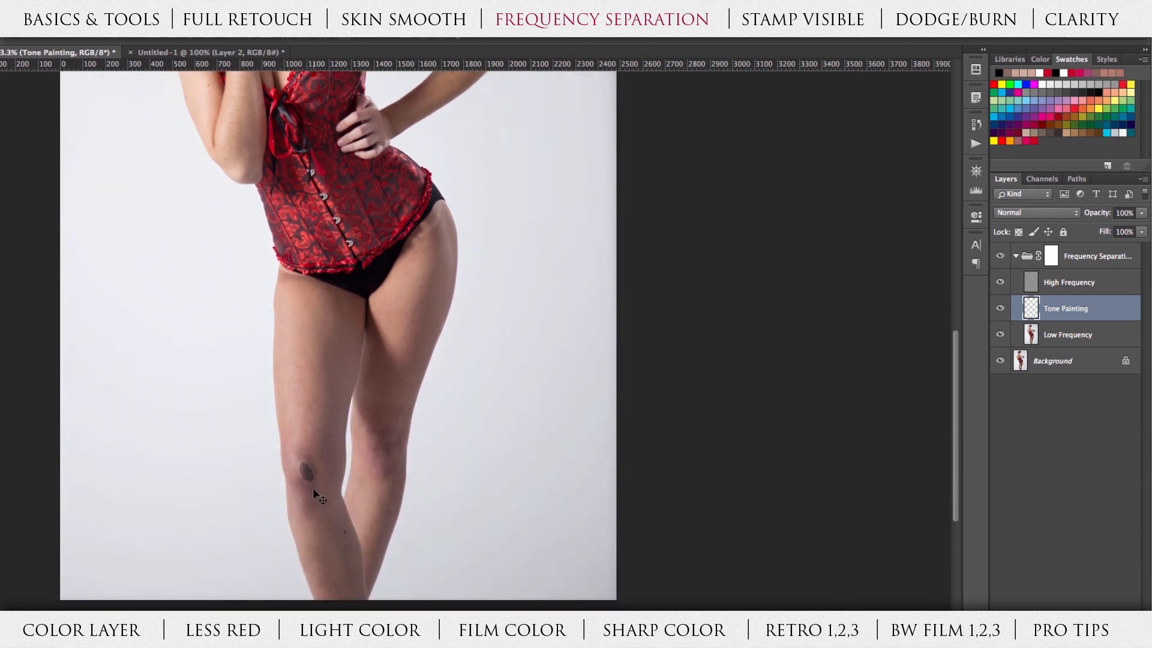
pyautogui.press('super+plus')
pyautogui.press('super+plus')
pyautogui.moveTo(234, 549); pyautogui.dragTo(304, 449)
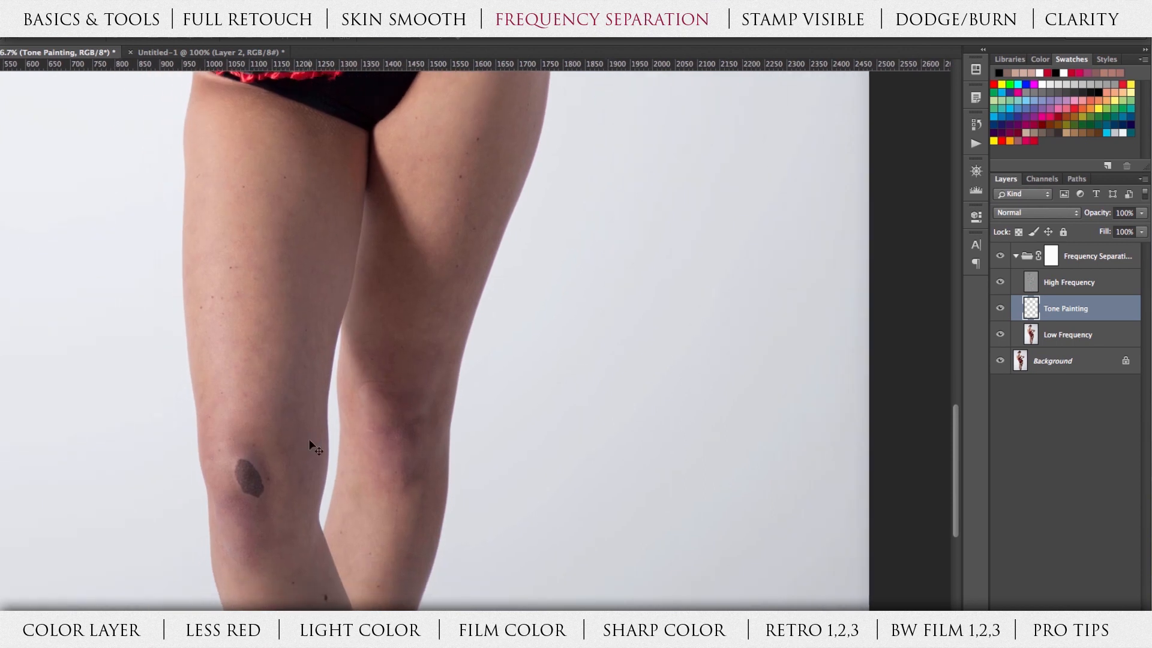
pyautogui.click(1108, 289)
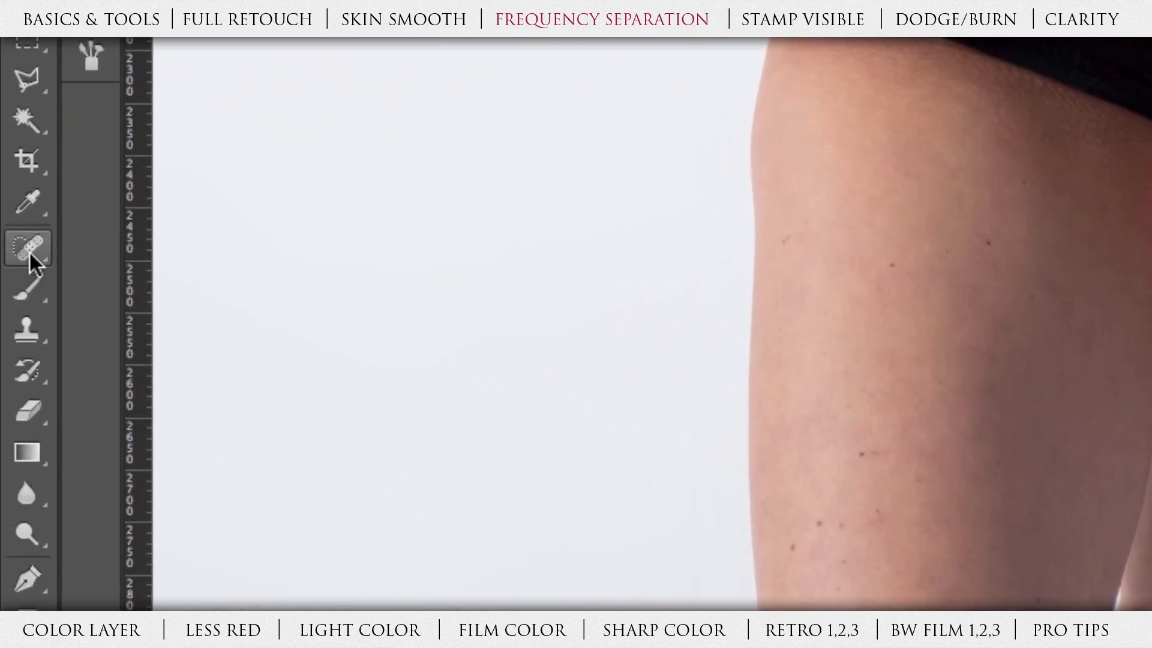
# Step: Switch from the Spot Healing Brush to the Patch Tool
pyautogui.click(29, 250)
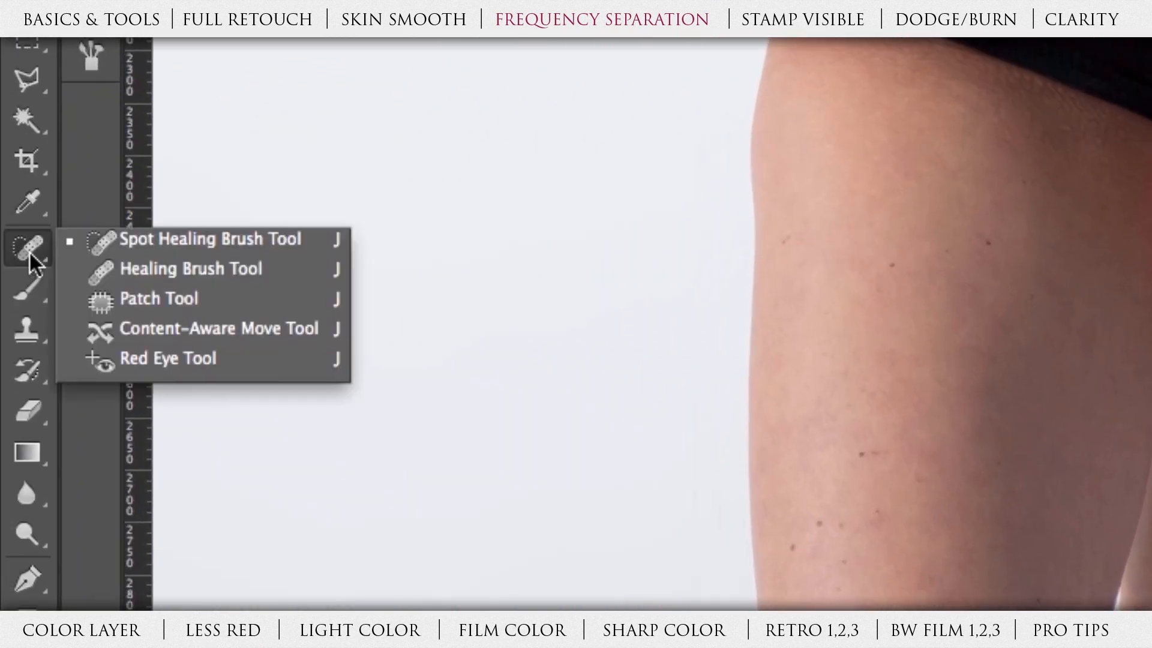
pyautogui.click(29, 252)
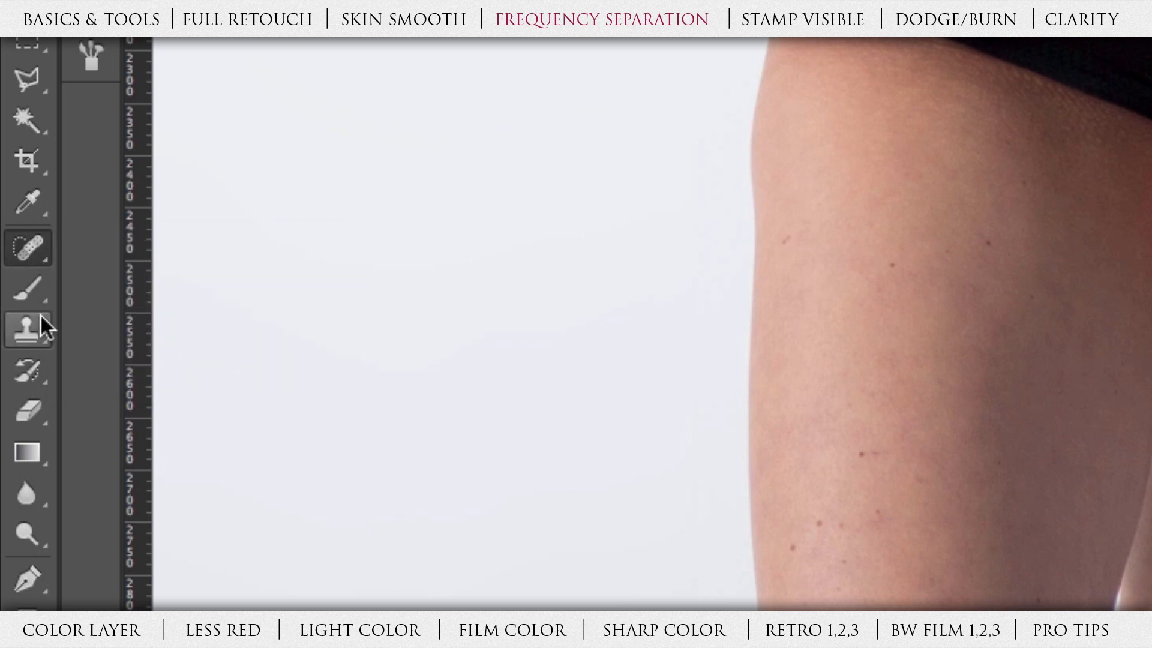
pyautogui.click(33, 249)
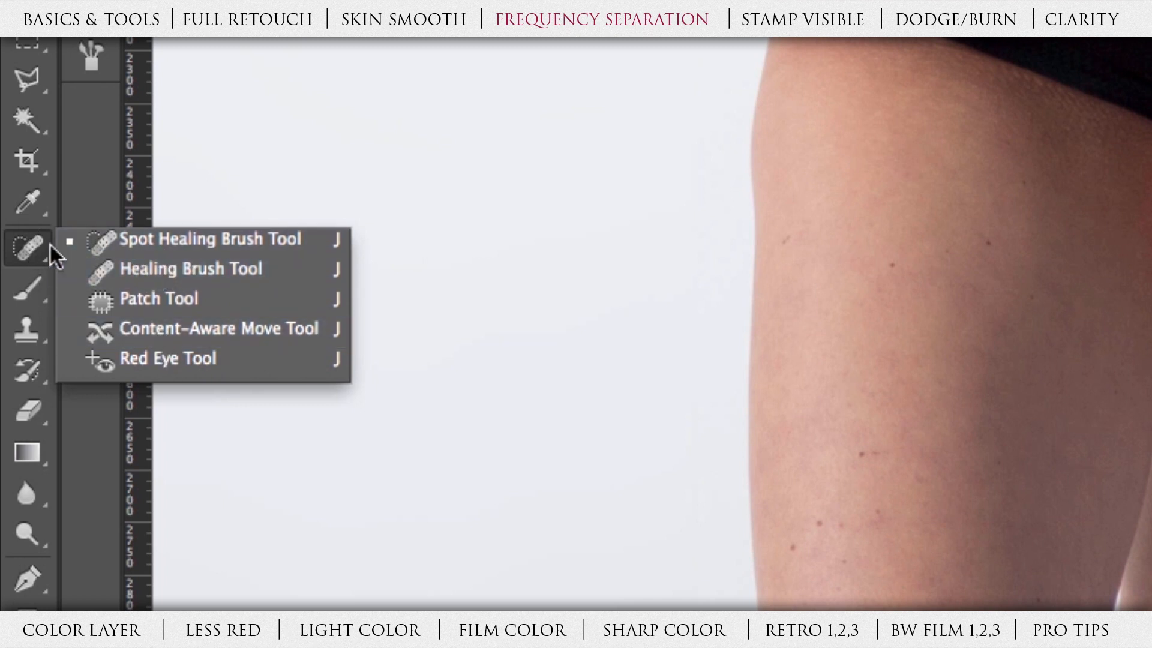
pyautogui.click(33, 250)
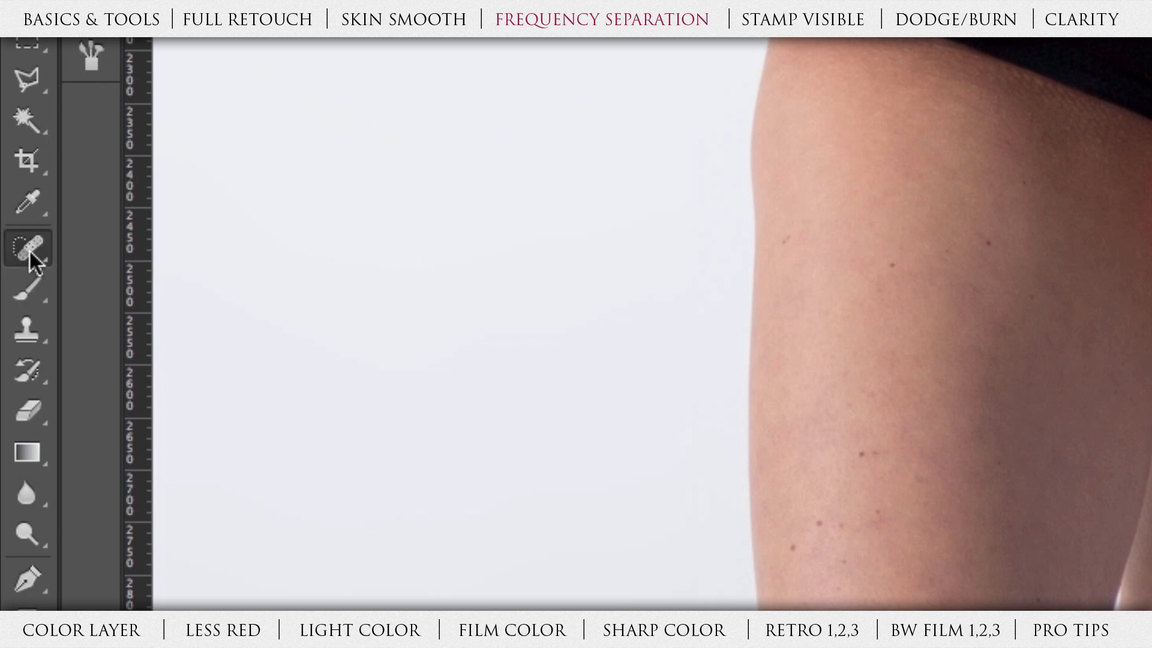
pyautogui.click(30, 251)
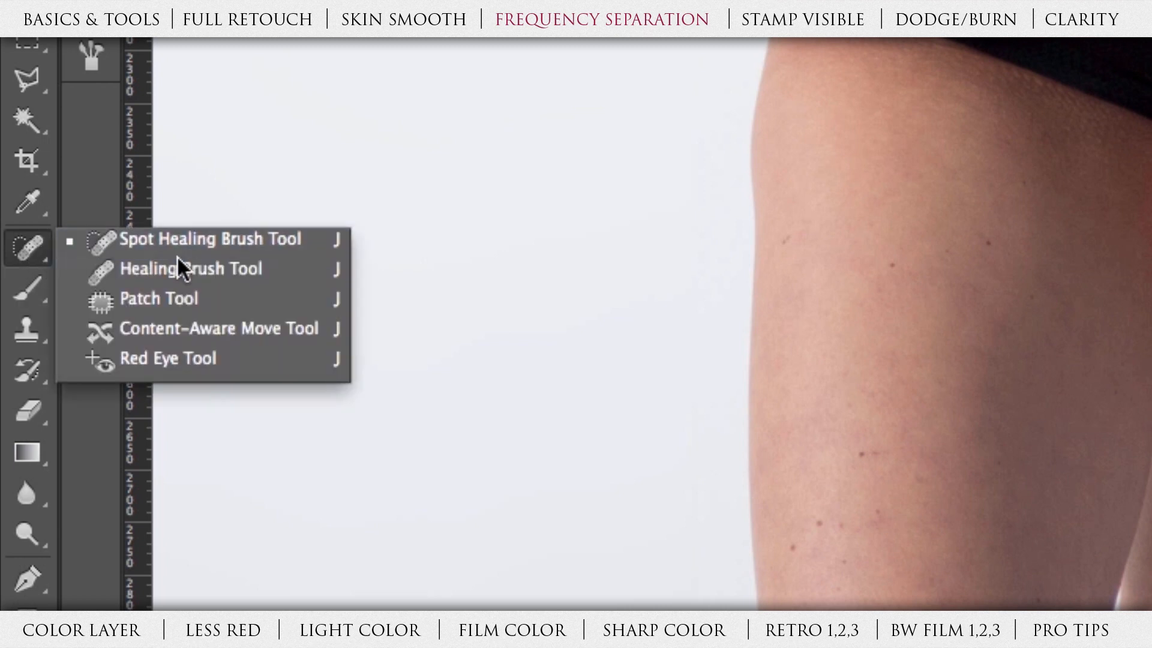
pyautogui.click(213, 300)
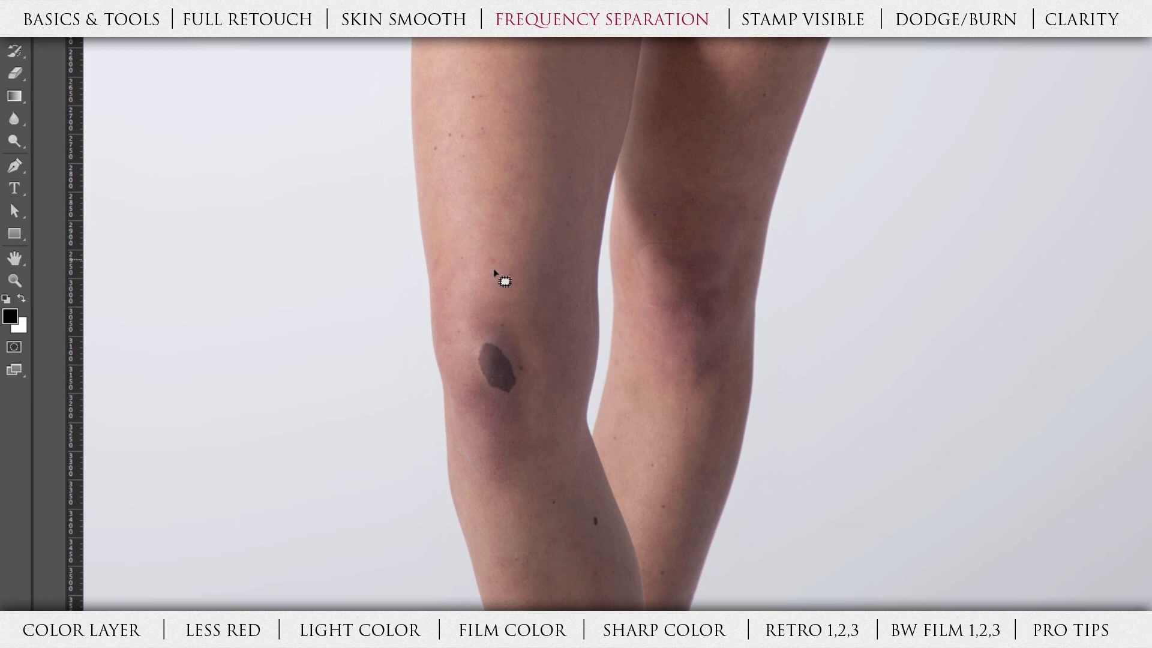
# Step: Patch the dark mark on the knee with clean skin from just above it and clear the selection
pyautogui.moveTo(493, 343)
pyautogui.mouseDown()
pyautogui.moveTo(475, 350)
pyautogui.moveTo(482, 381)
pyautogui.moveTo(519, 401)
pyautogui.moveTo(517, 370)
pyautogui.moveTo(497, 343)
pyautogui.mouseUp()
pyautogui.moveTo(495, 376); pyautogui.dragTo(546, 302)
pyautogui.moveTo(550, 299)
pyautogui.mouseDown()
pyautogui.moveTo(512, 300)
pyautogui.moveTo(462, 260)
pyautogui.moveTo(504, 247)
pyautogui.moveTo(502, 263)
pyautogui.moveTo(540, 275)
pyautogui.moveTo(546, 306)
pyautogui.mouseUp()
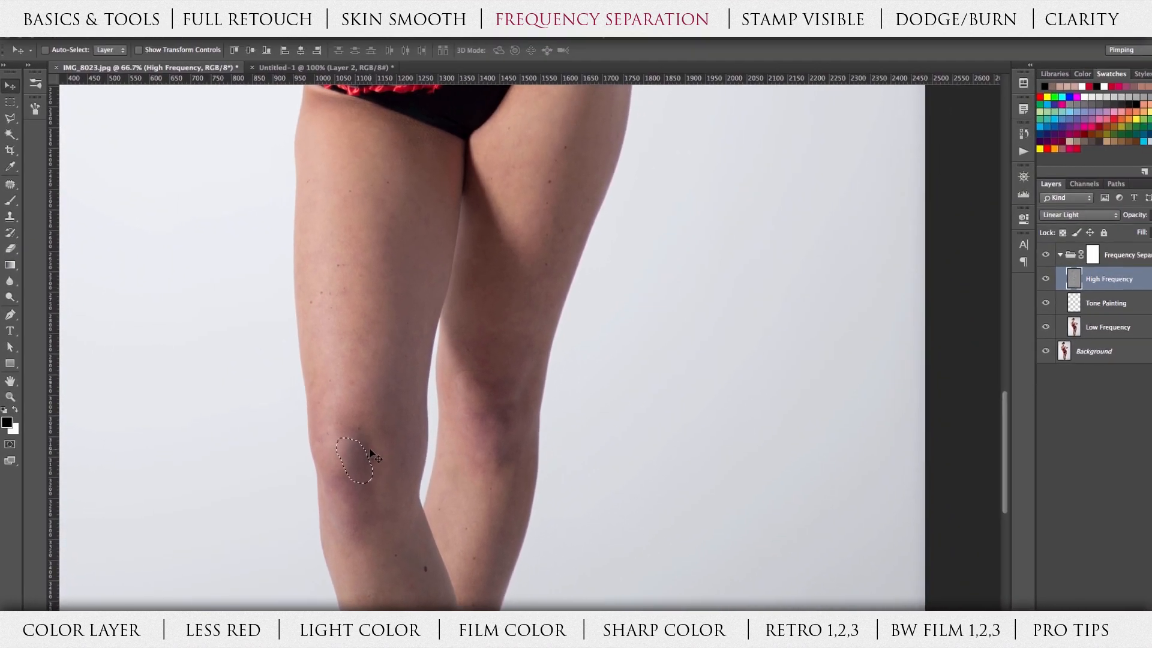
pyautogui.press('super')
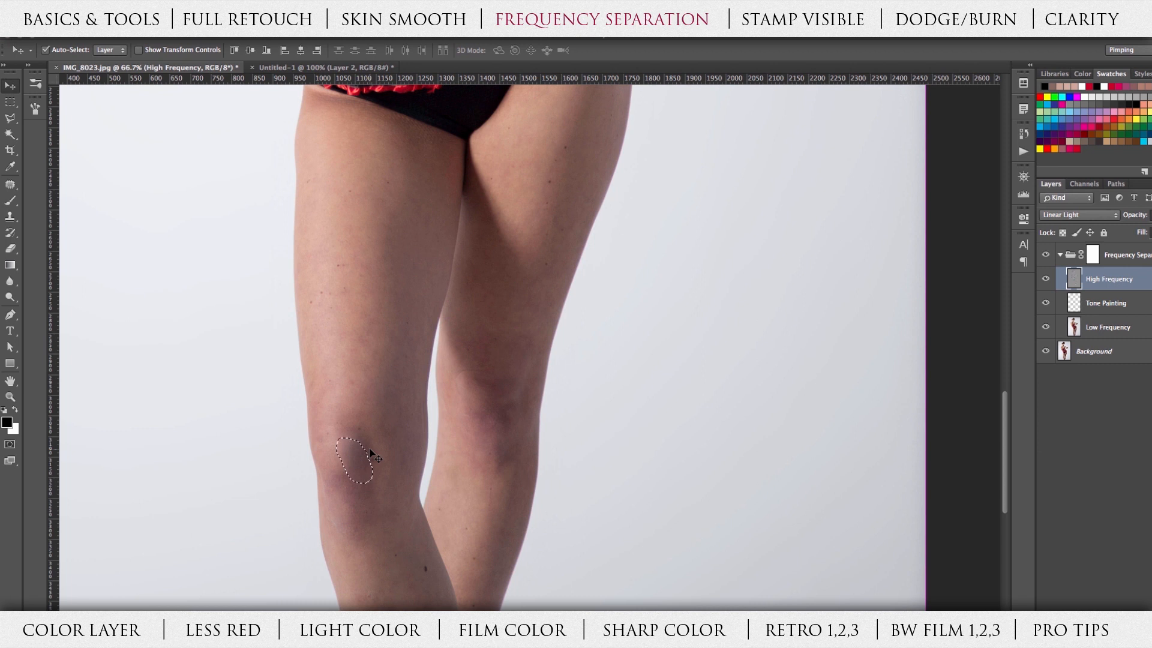
pyautogui.press('super+d')
# Step: Examine the patched knee and the whole figure, toggling the Frequency Separation group's visibility to compare before and after
pyautogui.press('super+minus')
pyautogui.press('super+minus')
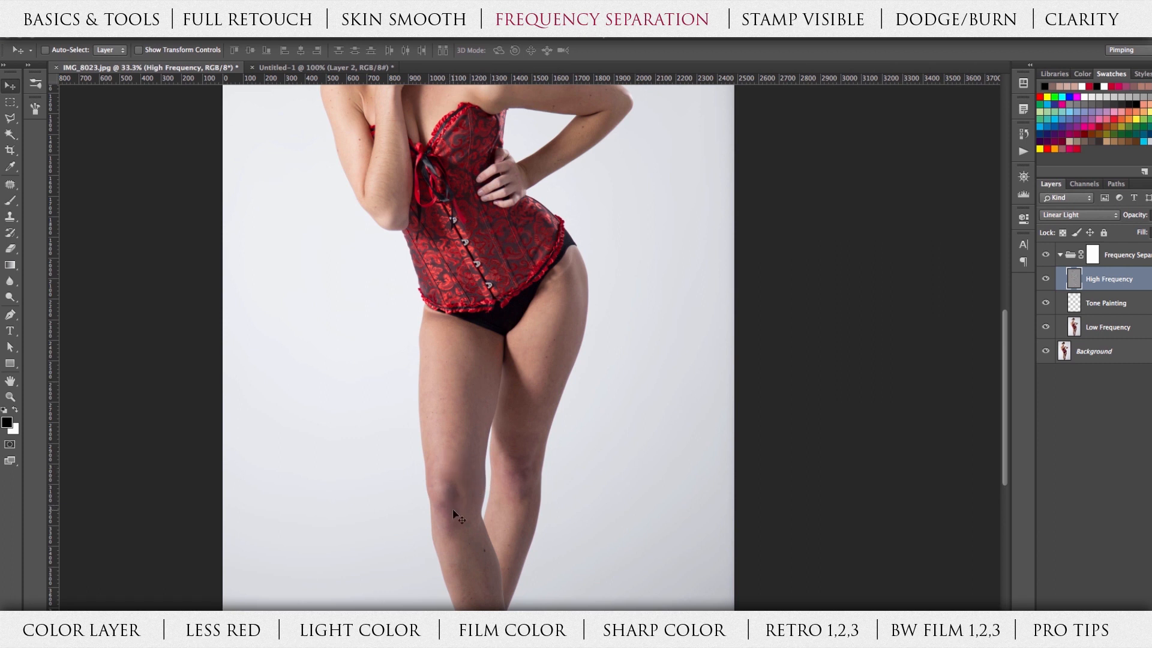
pyautogui.press('super+plus')
pyautogui.press('super+plus')
pyautogui.press('super+minus')
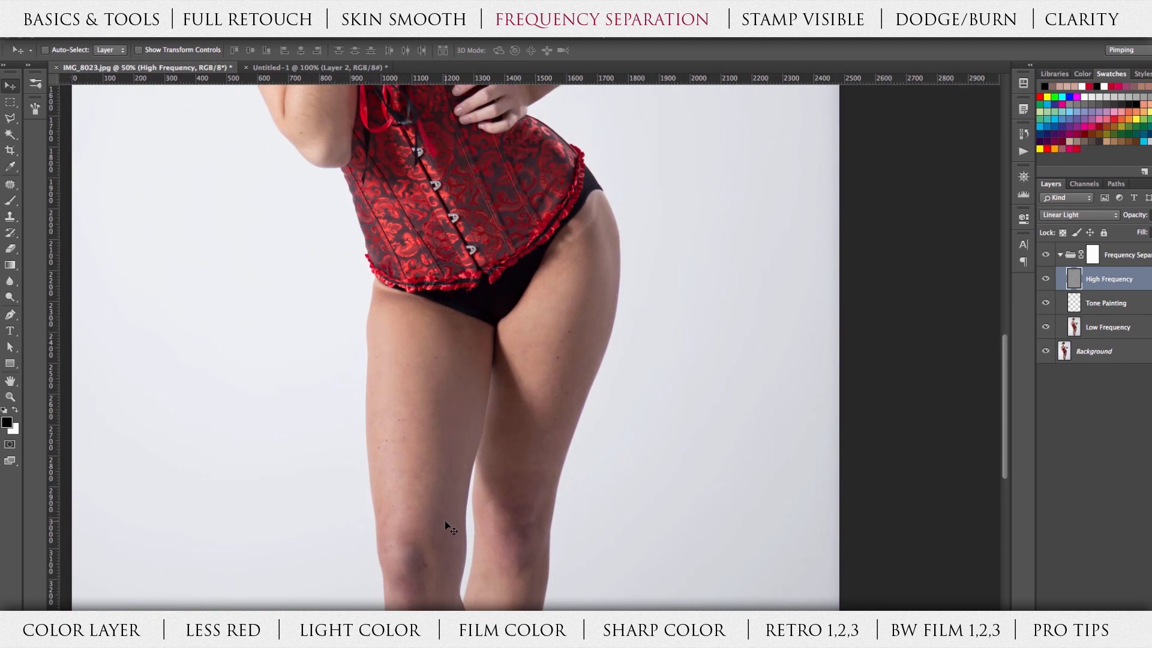
pyautogui.scroll(-1, 450, 528)
pyautogui.press('super+minus')
pyautogui.press('super+minus')
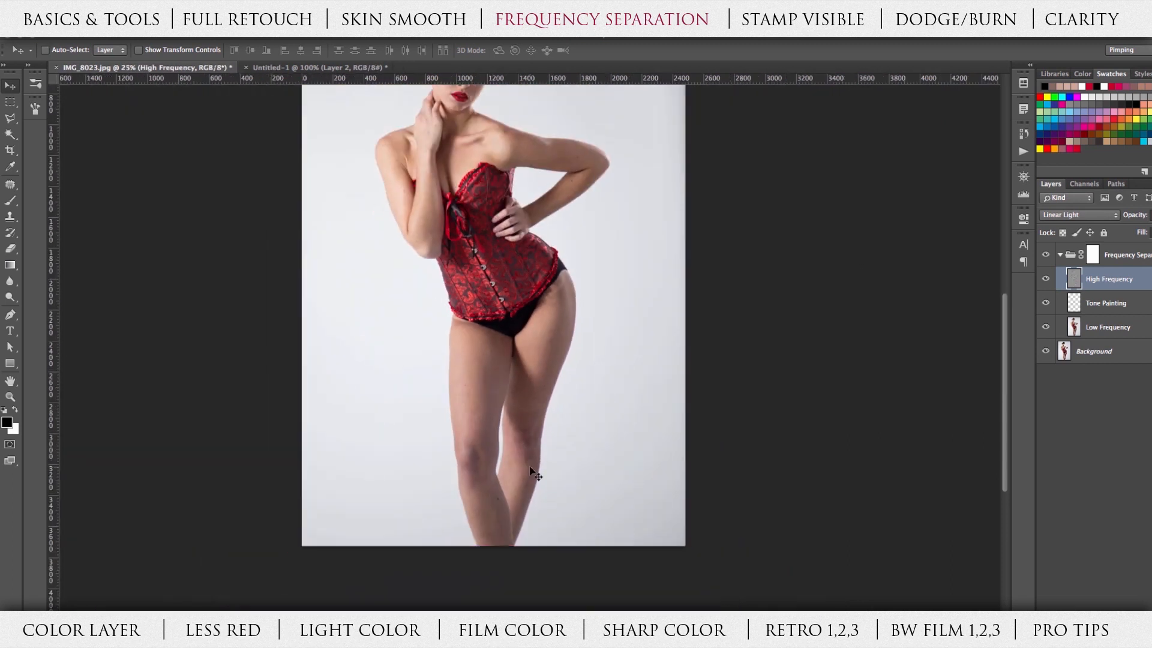
pyautogui.scroll(2, 529, 465)
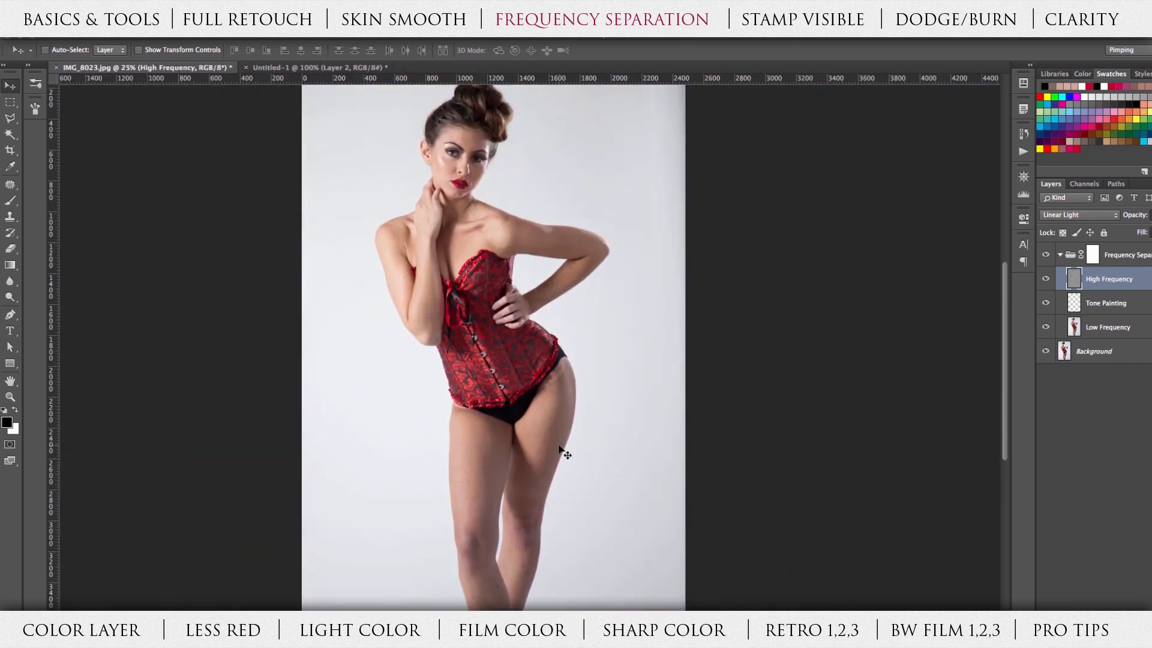
pyautogui.click(1046, 257)
pyautogui.click(1046, 257)
# Step: Select the Tone Painting layer and sample the skin tone beside the crease on the hip with the Eyedropper
pyautogui.hotkey('ctrl', '+')
pyautogui.hotkey('ctrl', '+')
pyautogui.hotkey('ctrl', '+')
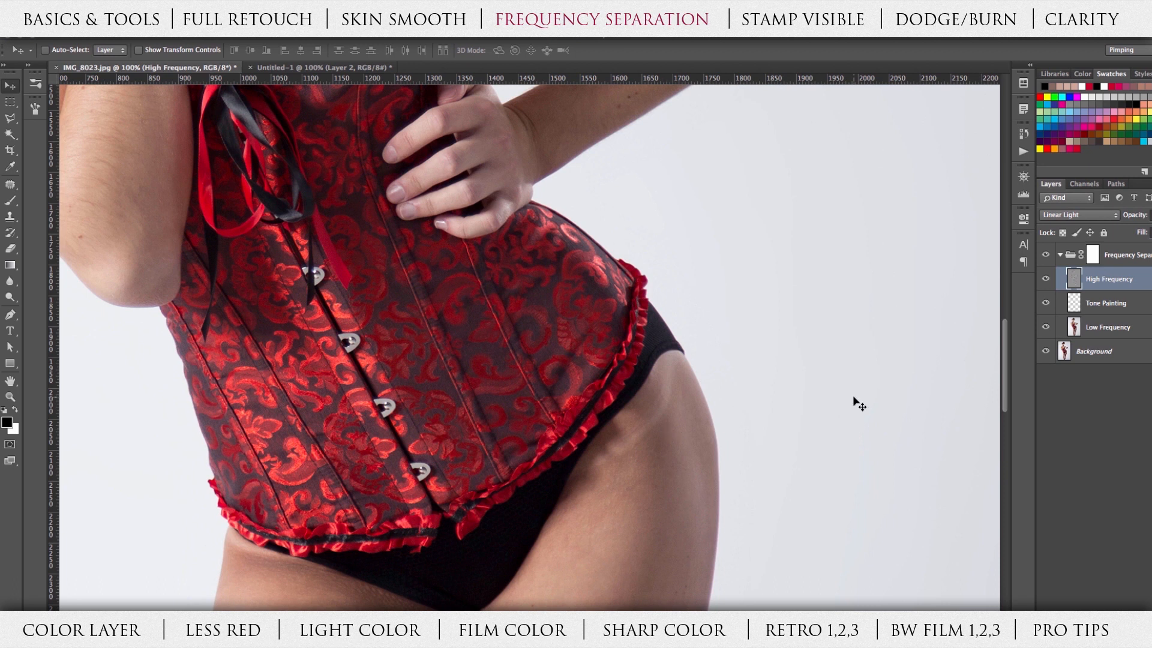
pyautogui.click(1132, 308)
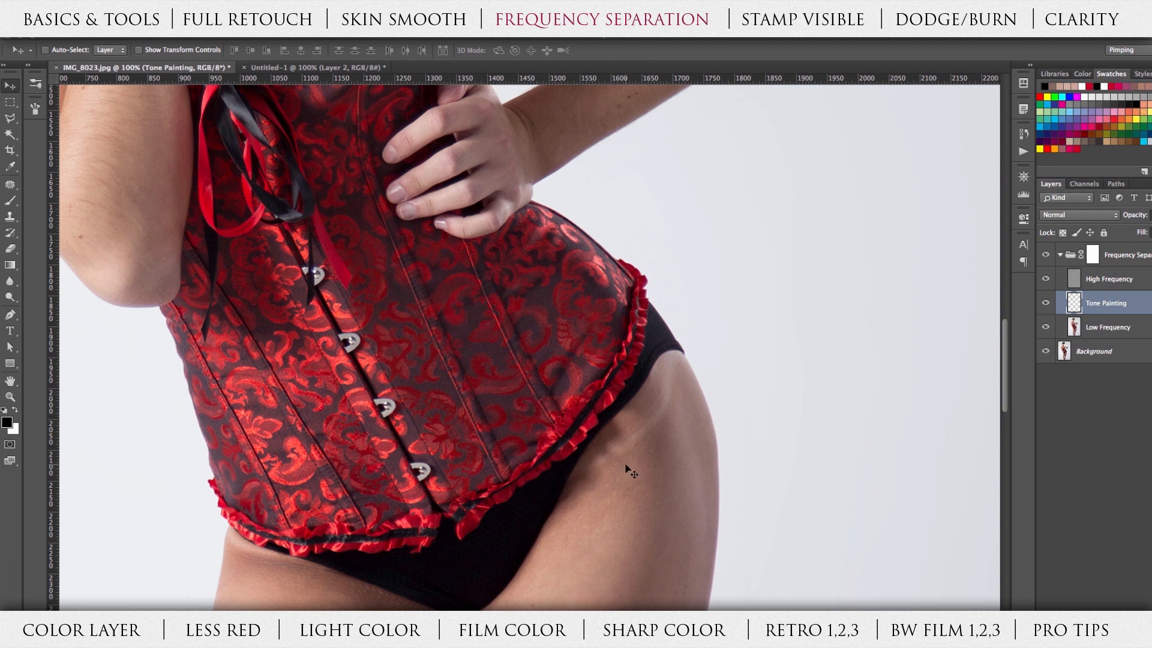
pyautogui.click(11, 168)
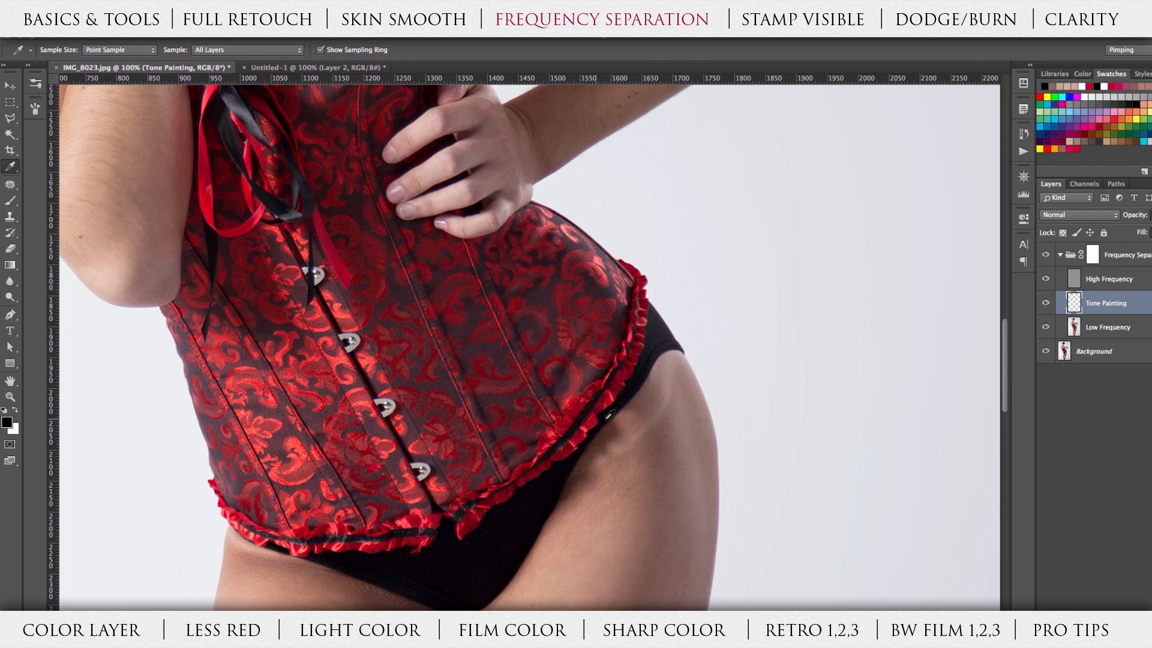
pyautogui.click(673, 409)
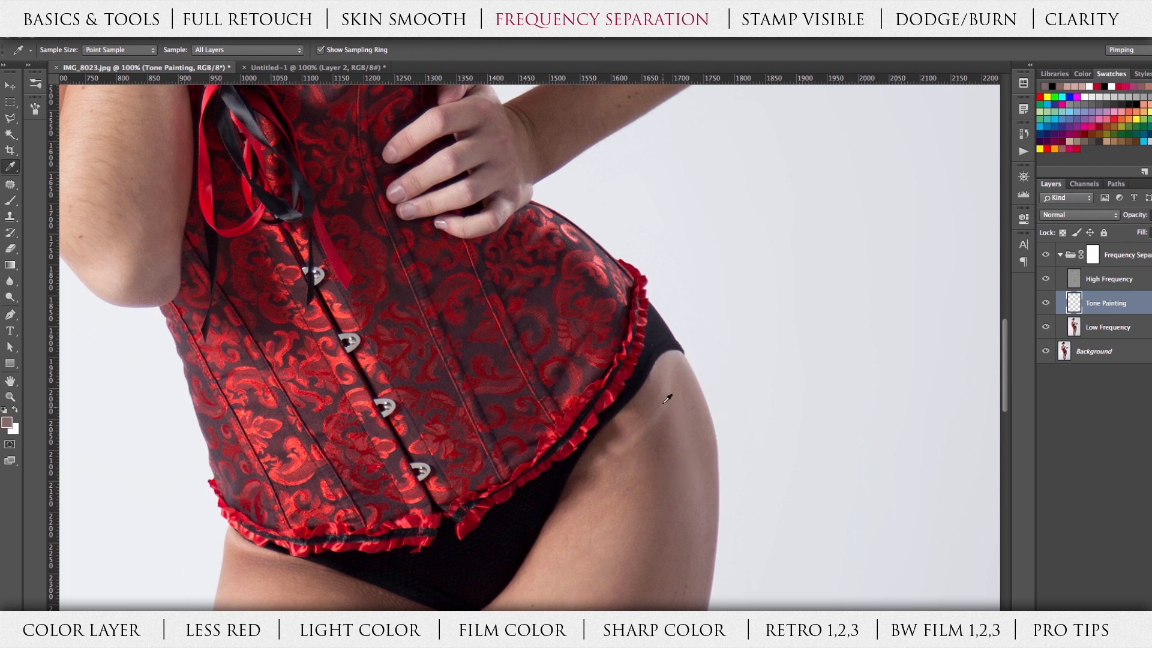
pyautogui.click(669, 418)
pyautogui.click(668, 417)
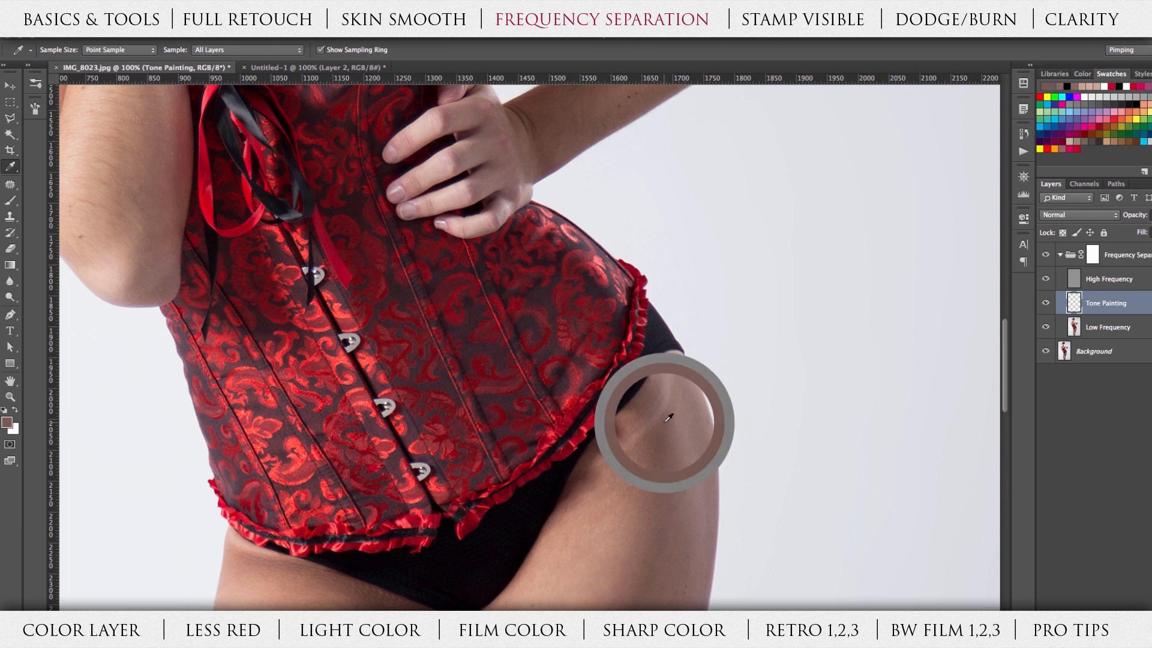
# Step: Activate the Brush tool and set its size to 35 px for painting on the hip
pyautogui.click(12, 202)
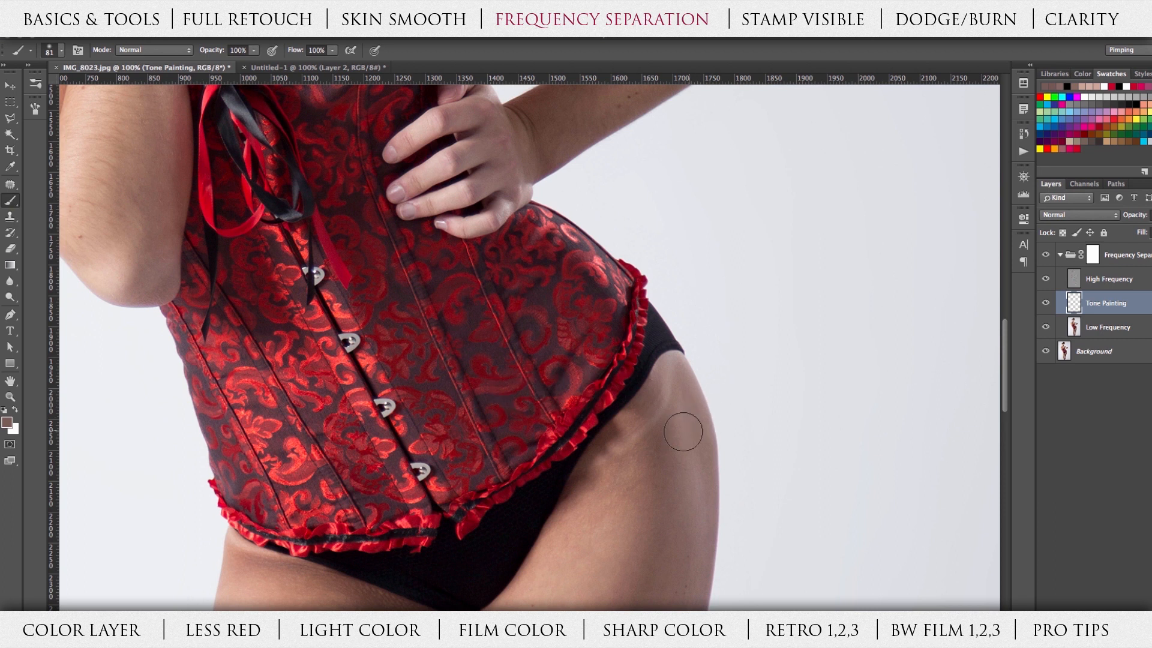
pyautogui.rightClick(651, 435)
pyautogui.moveTo(749, 466); pyautogui.dragTo(736, 467)
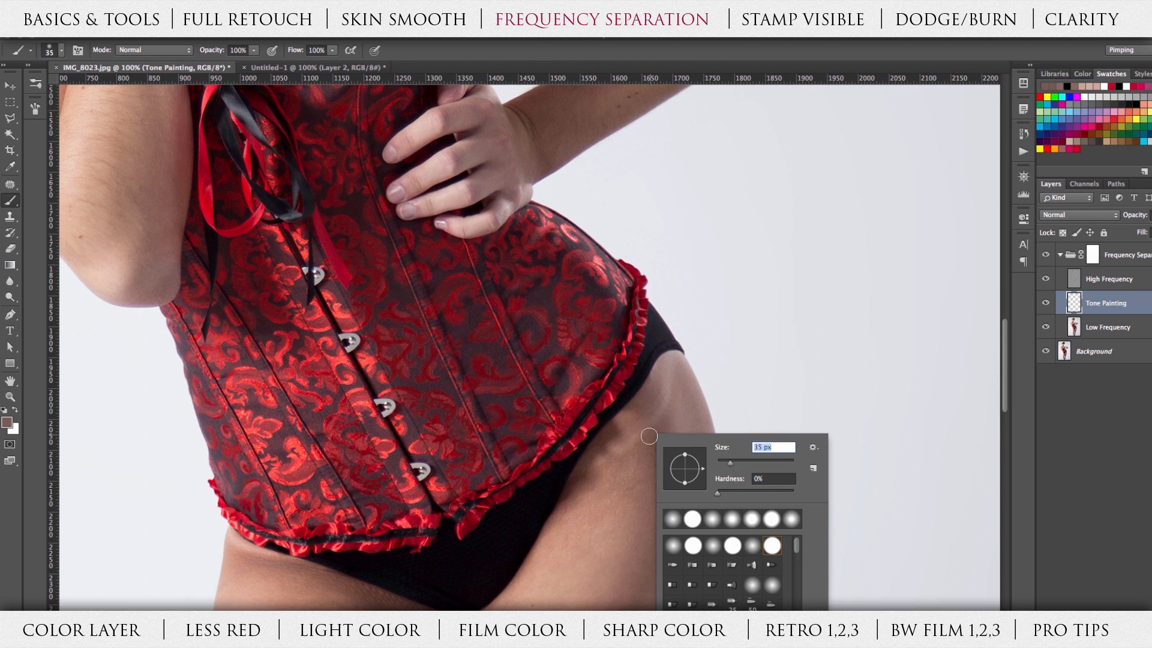
pyautogui.press('Return')
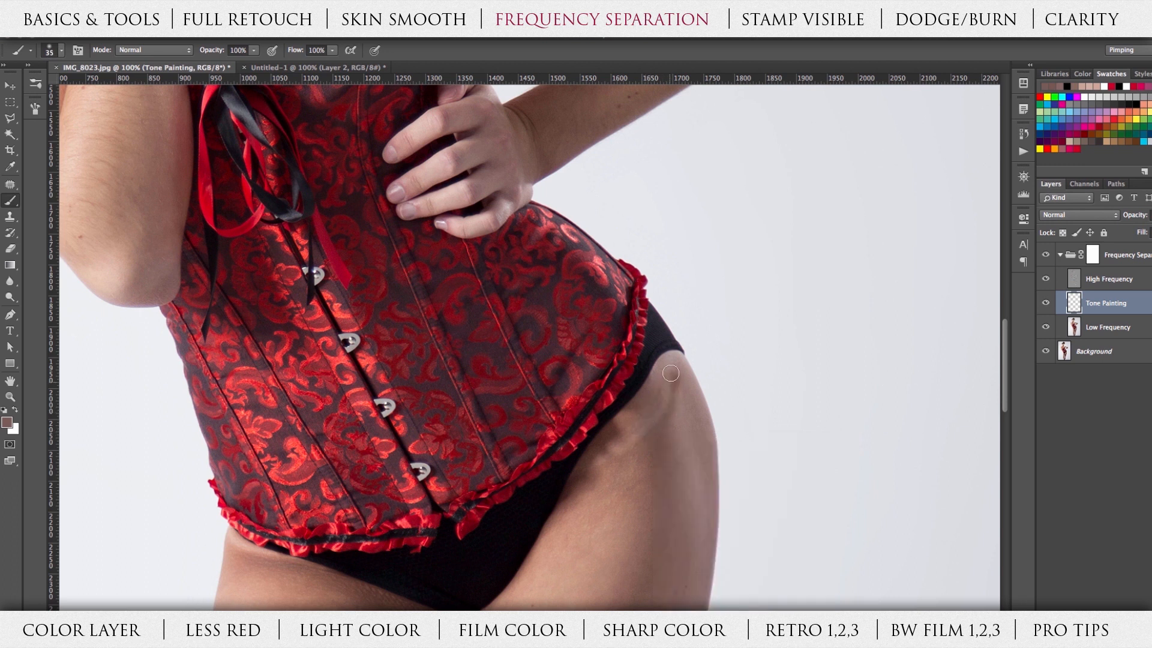
# Step: Try painting the sampled skin tone over the crease on the hip, and undo the stroke
pyautogui.moveTo(657, 416); pyautogui.dragTo(599, 458)
pyautogui.press('super+z')
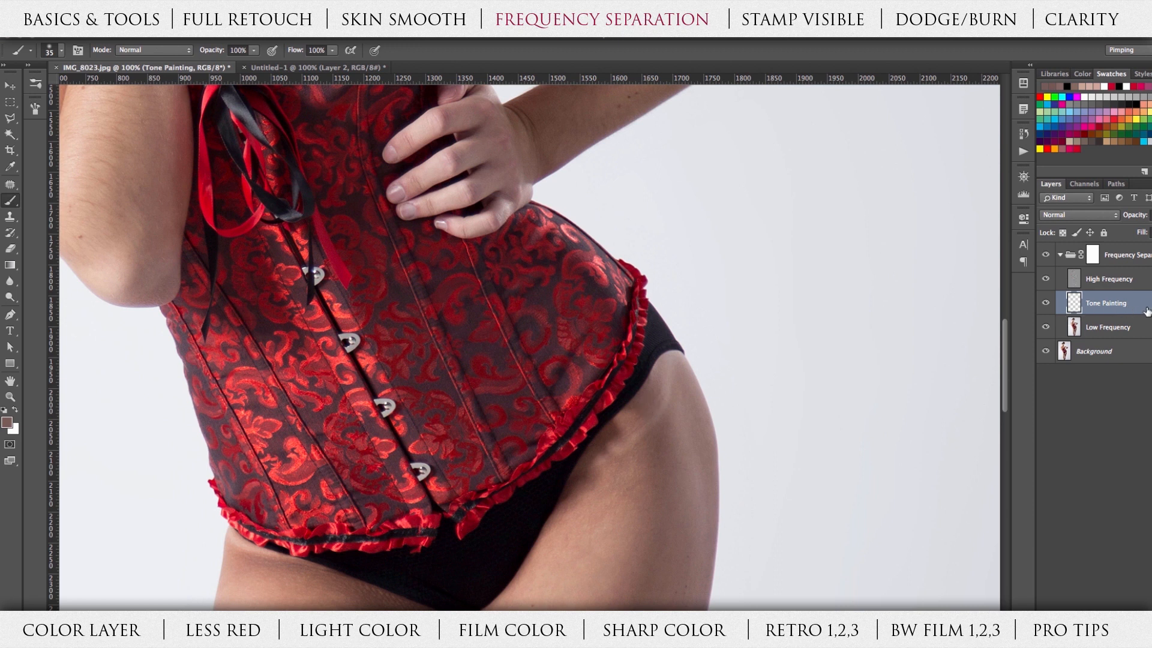
# Step: Select the High Frequency layer and set up the Clone Stamp tool with 40% opacity and a 36 px brush
pyautogui.click(1133, 282)
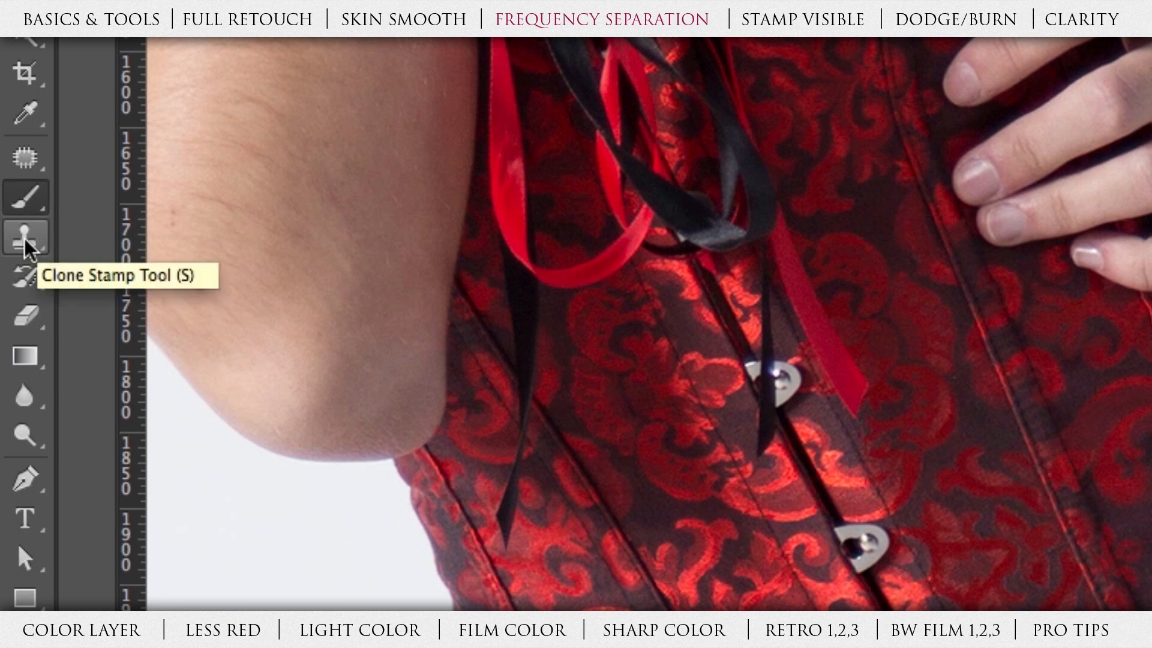
pyautogui.click(29, 241)
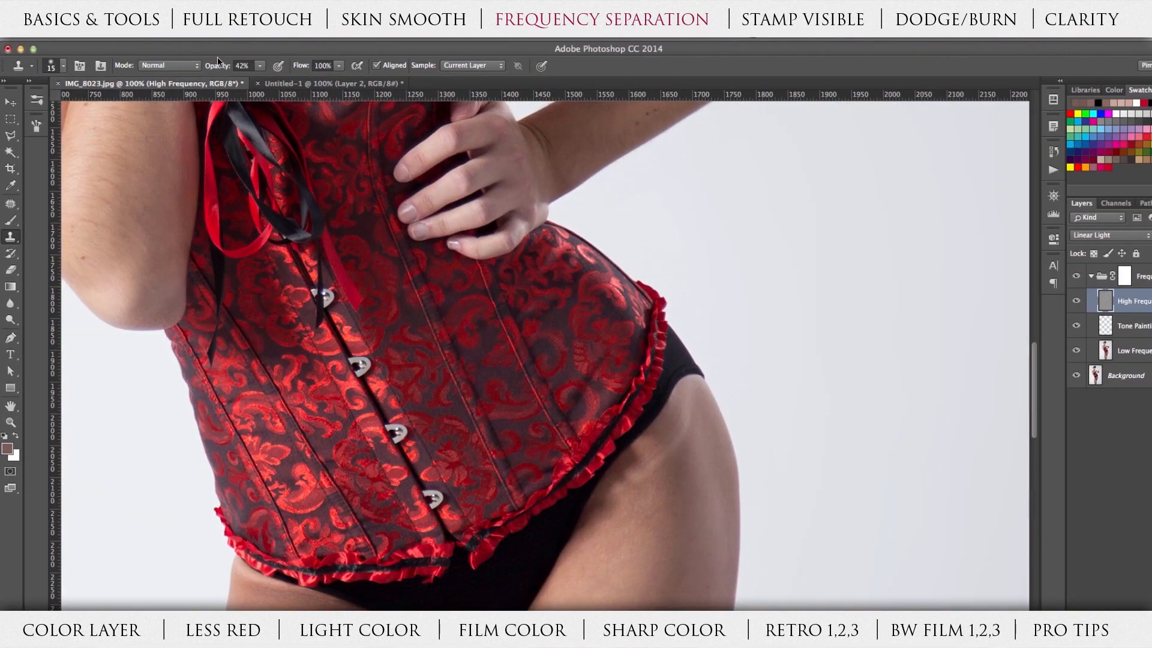
pyautogui.click(260, 66)
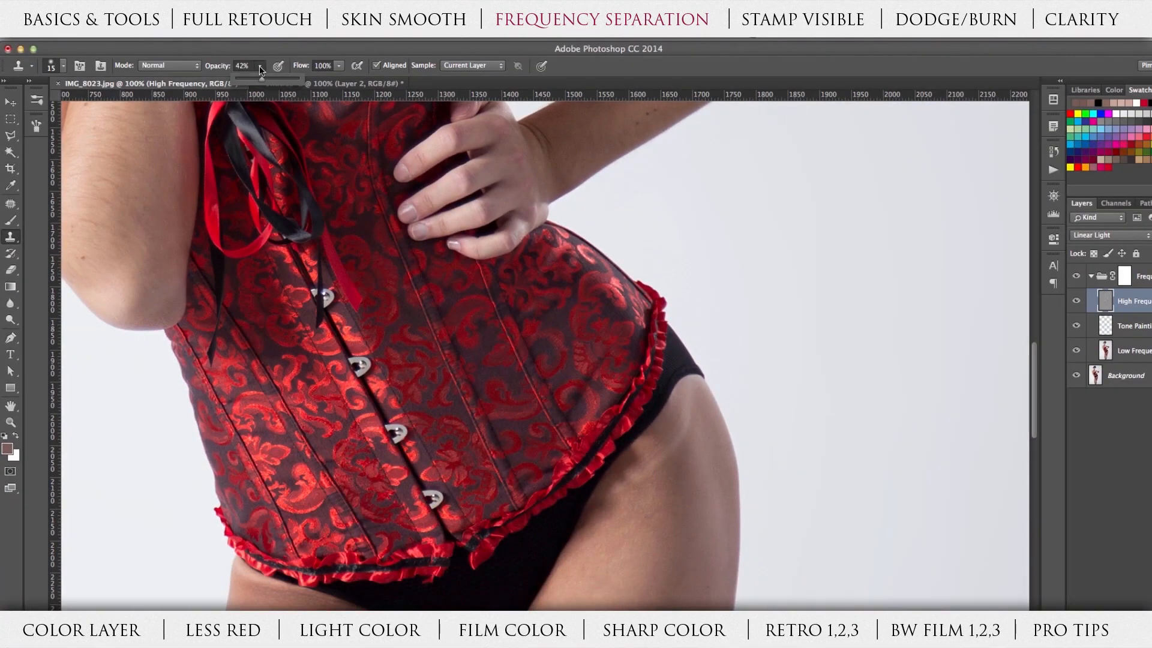
pyautogui.click(250, 54)
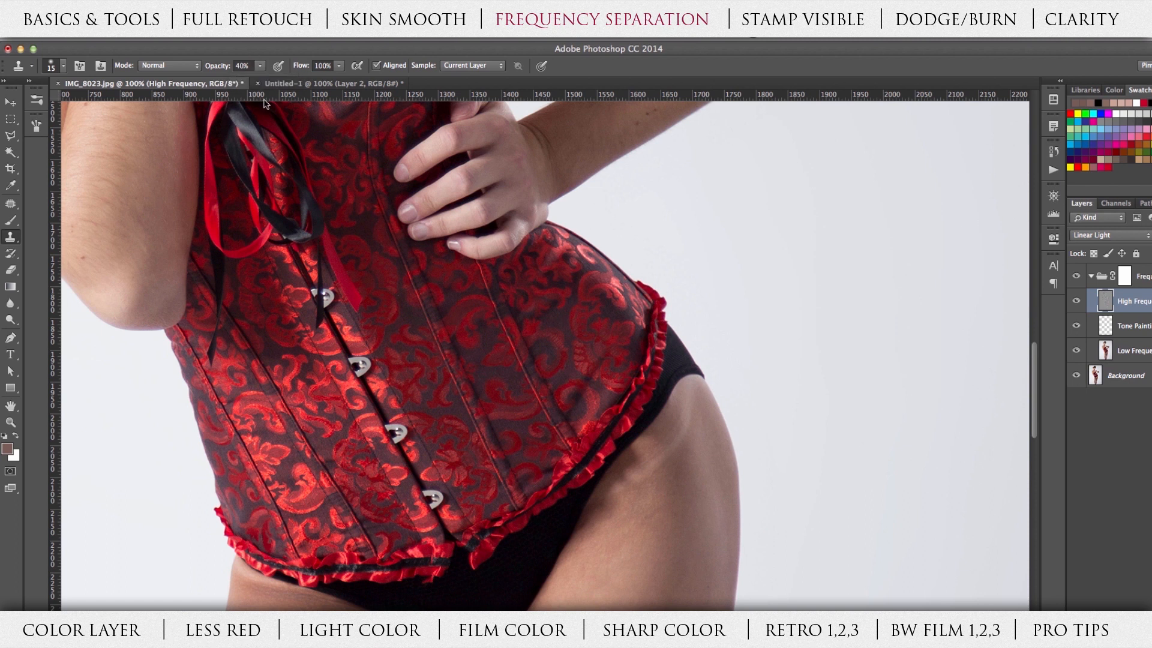
pyautogui.rightClick(629, 503)
pyautogui.moveTo(703, 519); pyautogui.dragTo(711, 519)
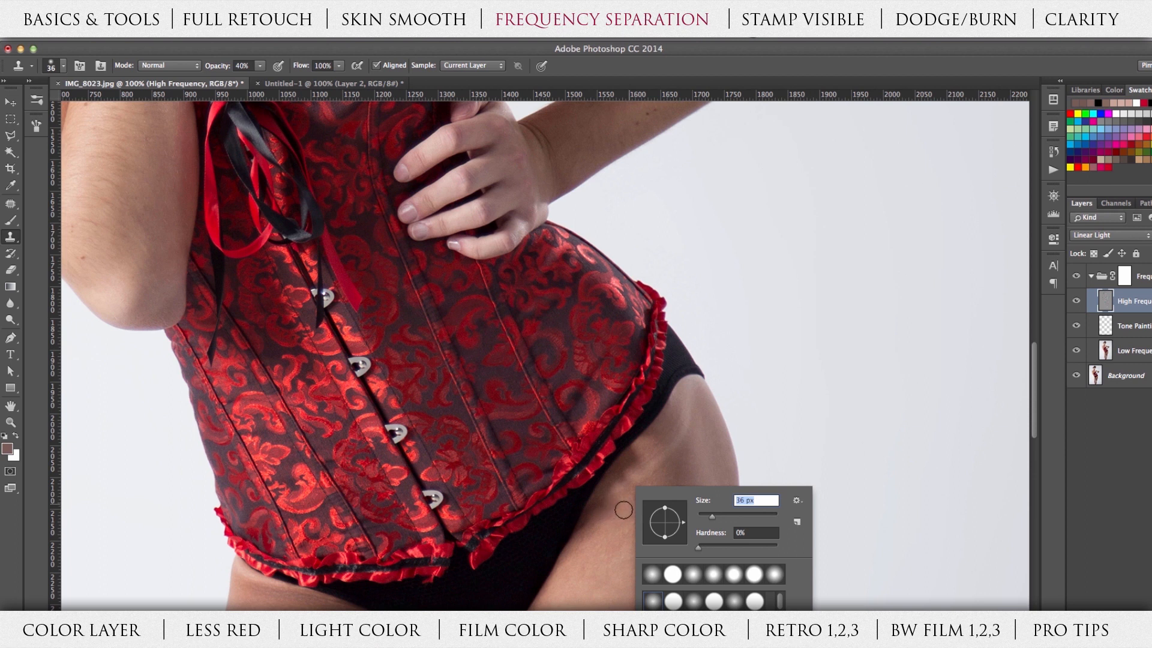
pyautogui.press('Return')
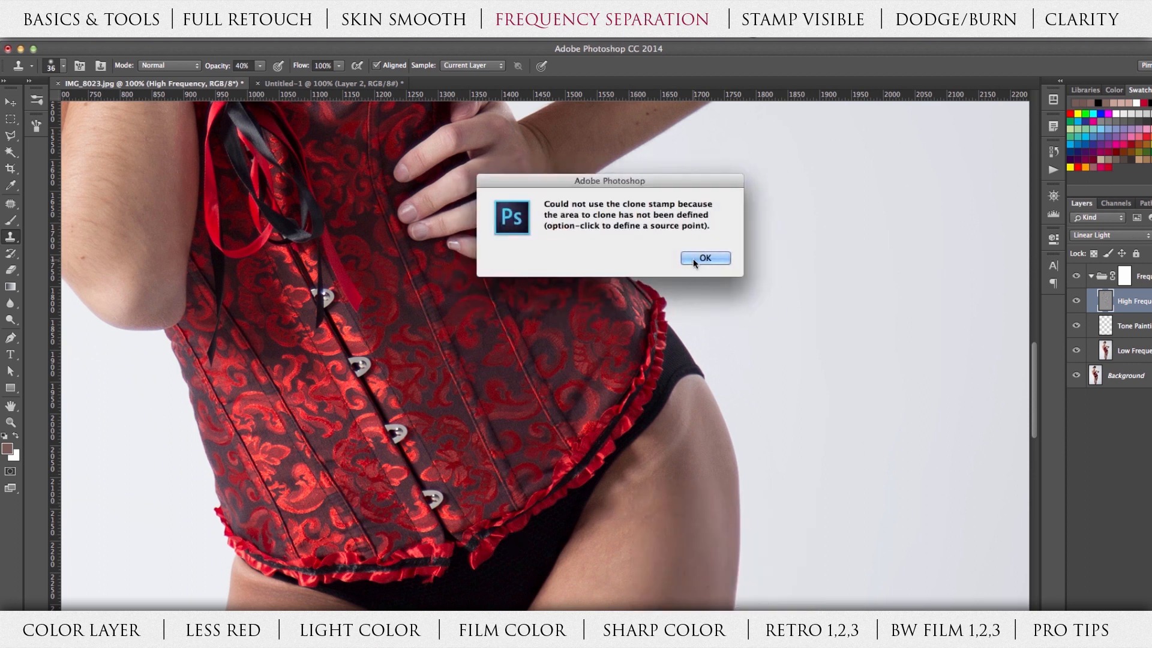
pyautogui.click(703, 260)
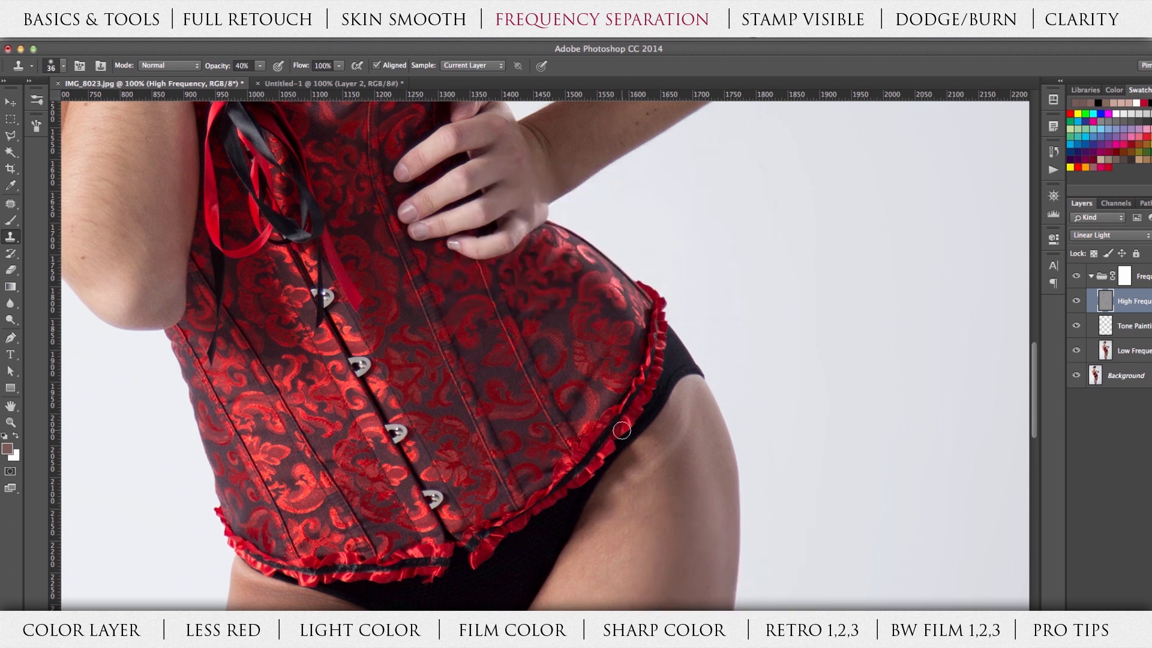
# Step: Clone smooth skin texture from the upper thigh over the crease running across the hip, resampling from nearby clean skin
pyautogui.keyDown('alt'); pyautogui.click(616, 518); pyautogui.keyUp('alt')
pyautogui.moveTo(665, 461); pyautogui.dragTo(689, 406)
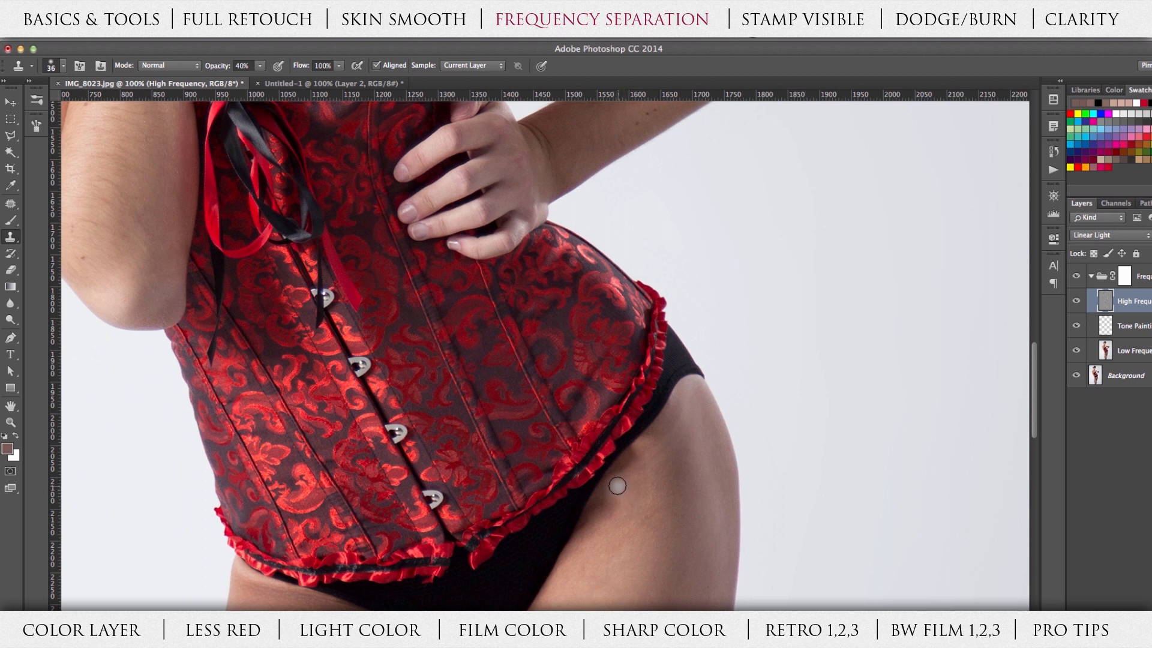
pyautogui.keyDown('alt'); pyautogui.click(626, 505); pyautogui.keyUp('alt')
pyautogui.moveTo(622, 483)
pyautogui.mouseDown()
pyautogui.moveTo(634, 464)
pyautogui.moveTo(647, 472)
pyautogui.moveTo(685, 418)
pyautogui.moveTo(629, 478)
pyautogui.mouseUp()
pyautogui.keyDown('alt'); pyautogui.click(666, 482); pyautogui.keyUp('alt')
pyautogui.moveTo(665, 456)
pyautogui.mouseDown()
pyautogui.moveTo(629, 486)
pyautogui.moveTo(660, 454)
pyautogui.mouseUp()
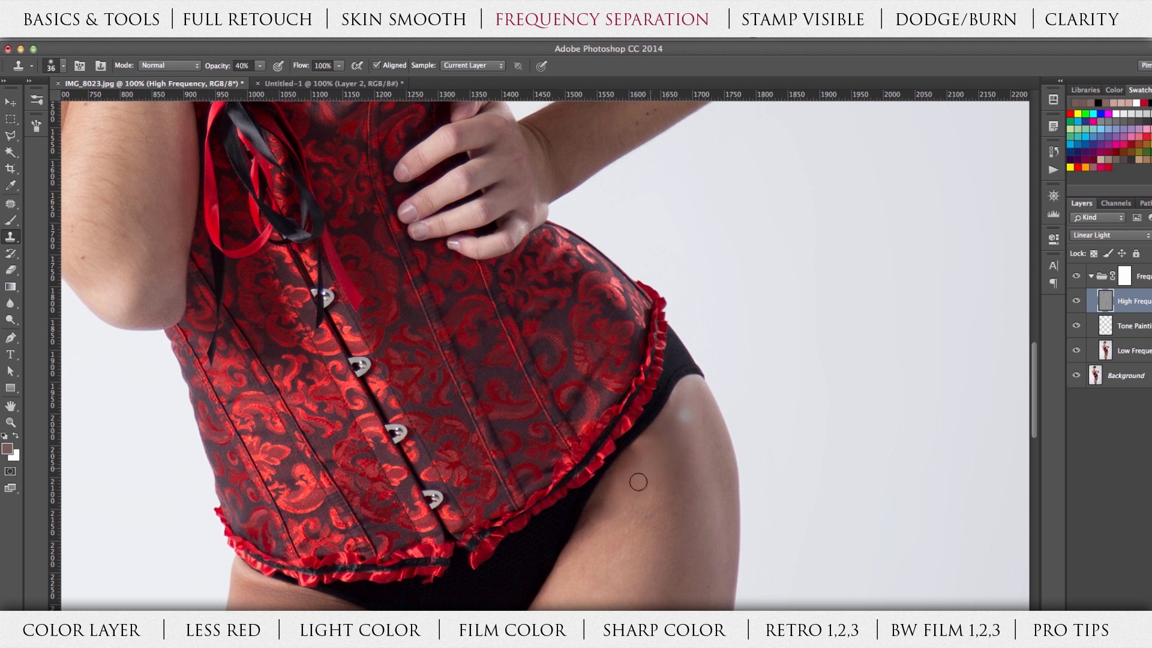
pyautogui.keyDown('alt'); pyautogui.click(598, 518); pyautogui.keyUp('alt')
pyautogui.press('super+minus')
pyautogui.press('super+minus')
pyautogui.press('super+minus')
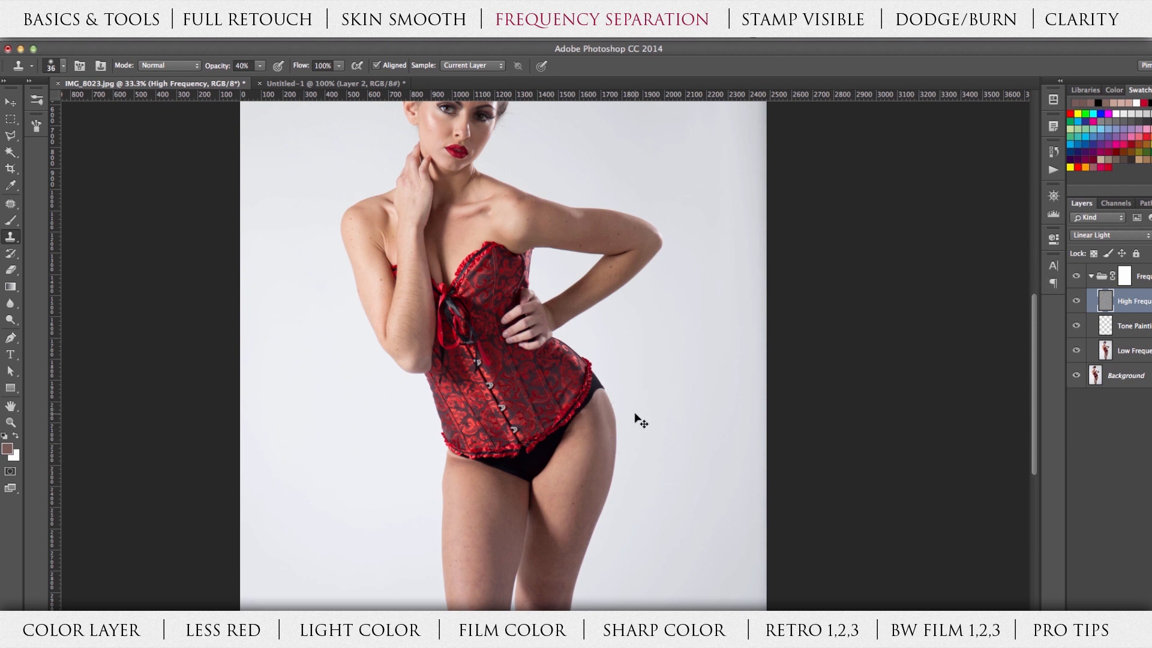
# Step: Set the Clone Stamp size to 19 px and clone nearby skin texture over the hip along the black garment's edge
pyautogui.press('super+plus')
pyautogui.press('super+plus')
pyautogui.press('super+plus')
pyautogui.press('super+plus')
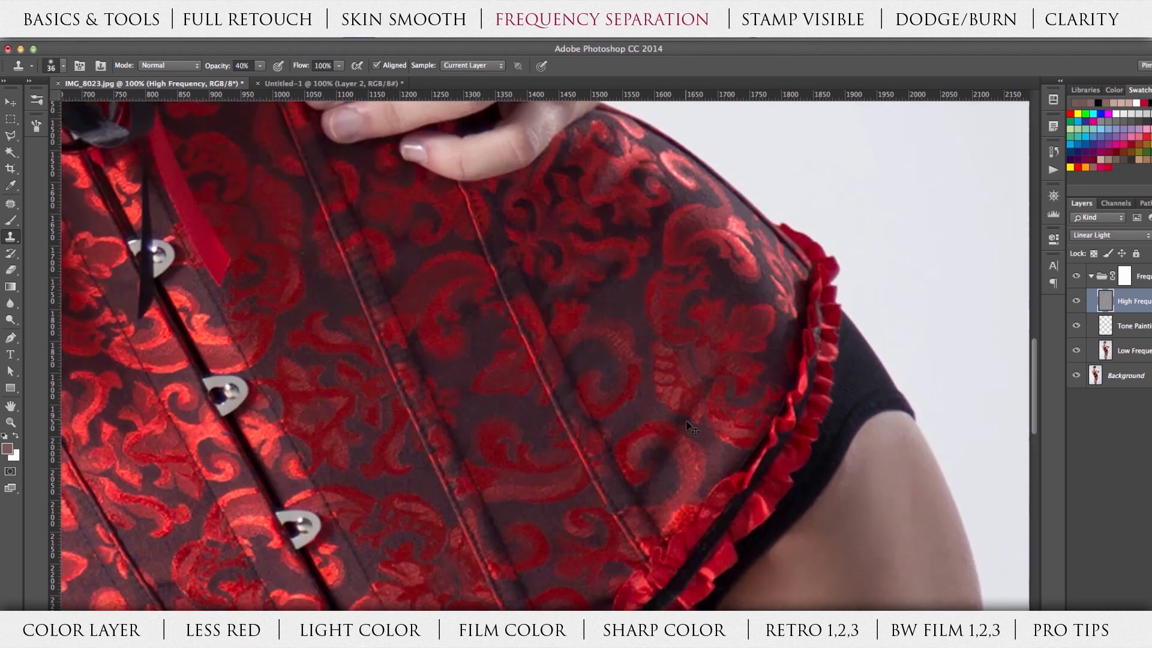
pyautogui.moveTo(784, 506); pyautogui.dragTo(494, 396)
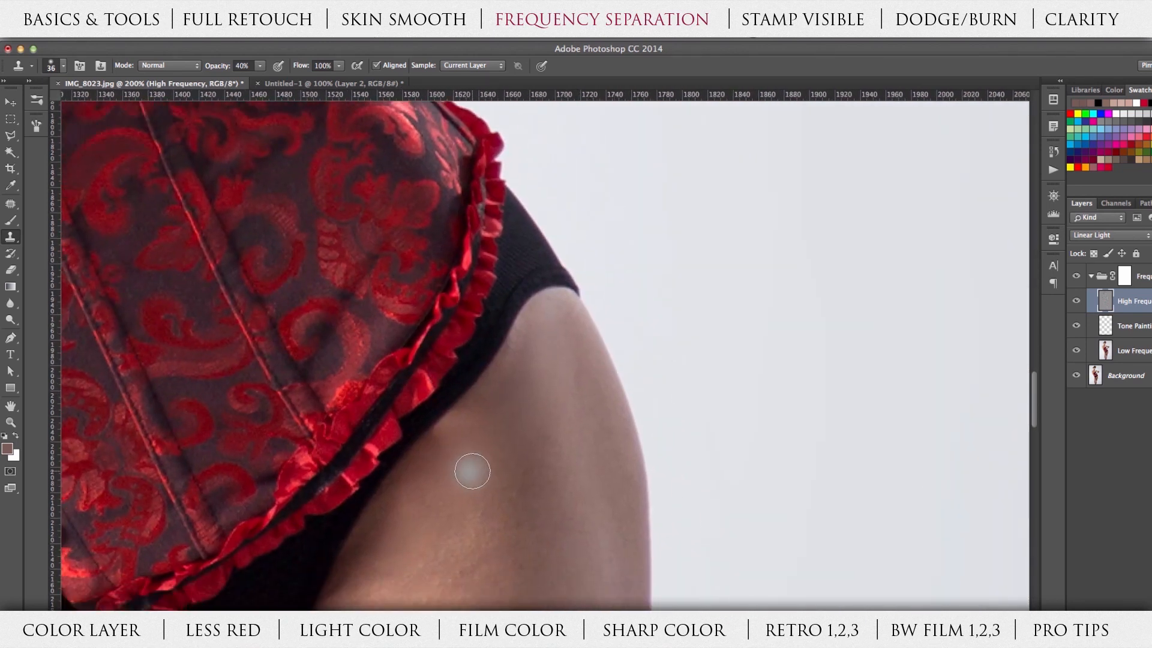
pyautogui.rightClick(506, 455)
pyautogui.moveTo(590, 484); pyautogui.dragTo(582, 485)
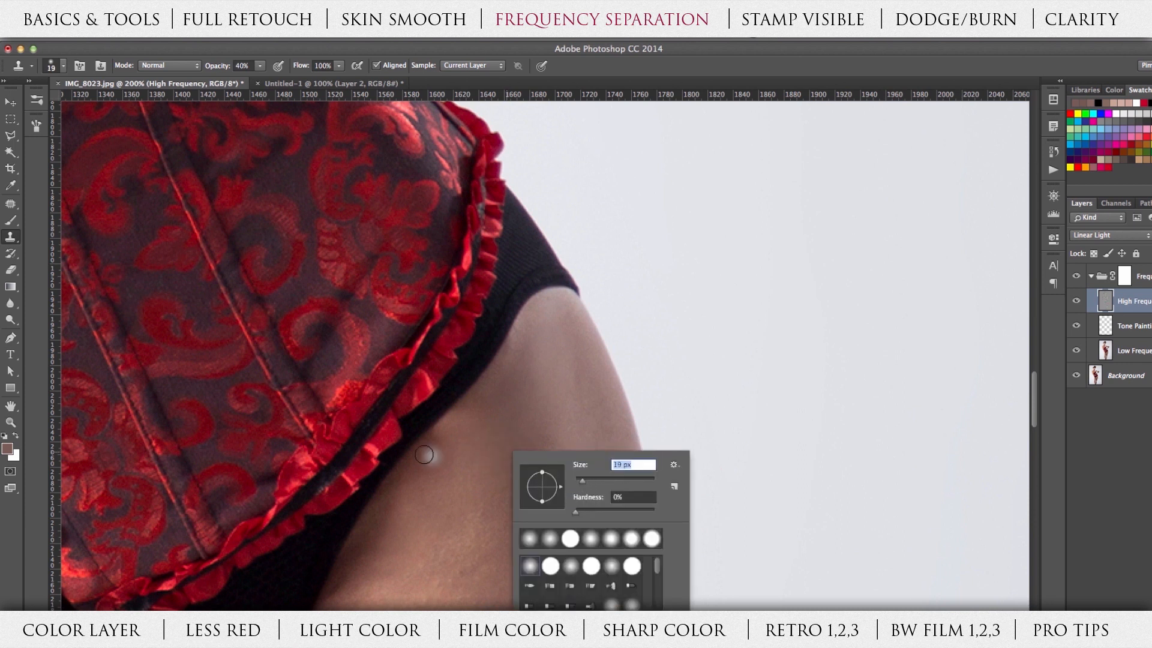
pyautogui.keyDown('alt'); pyautogui.click(444, 481); pyautogui.keyUp('alt')
pyautogui.moveTo(443, 431)
pyautogui.mouseDown()
pyautogui.moveTo(456, 419)
pyautogui.moveTo(437, 447)
pyautogui.moveTo(460, 416)
pyautogui.moveTo(406, 499)
pyautogui.mouseUp()
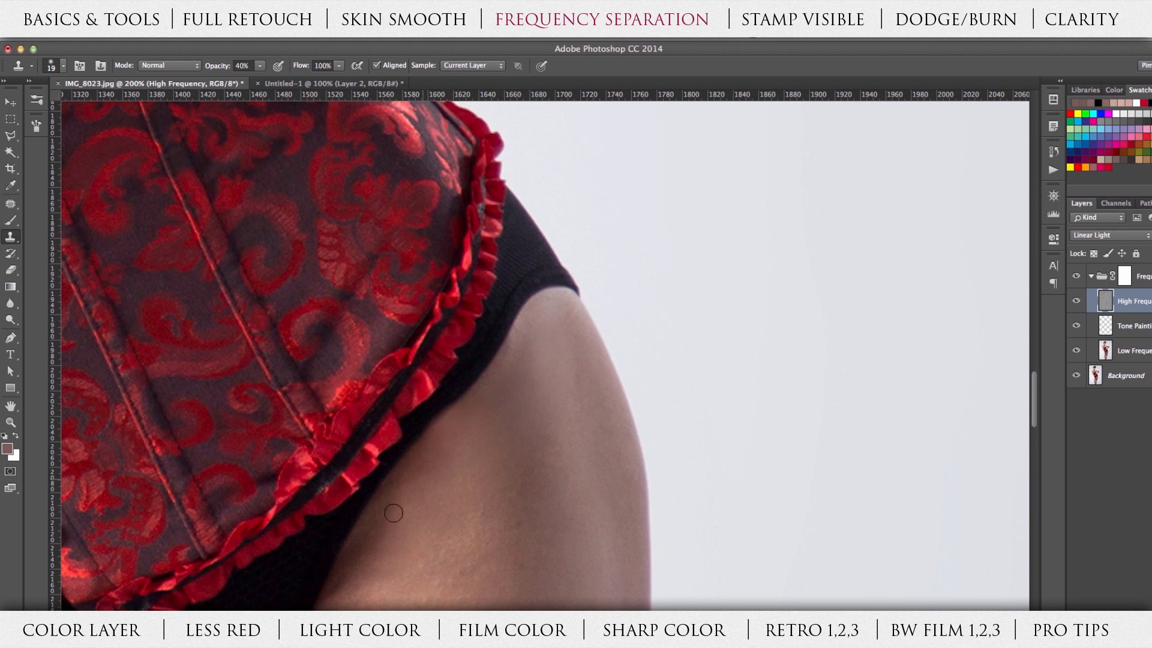
pyautogui.moveTo(448, 434); pyautogui.dragTo(507, 411)
pyautogui.press('super+minus')
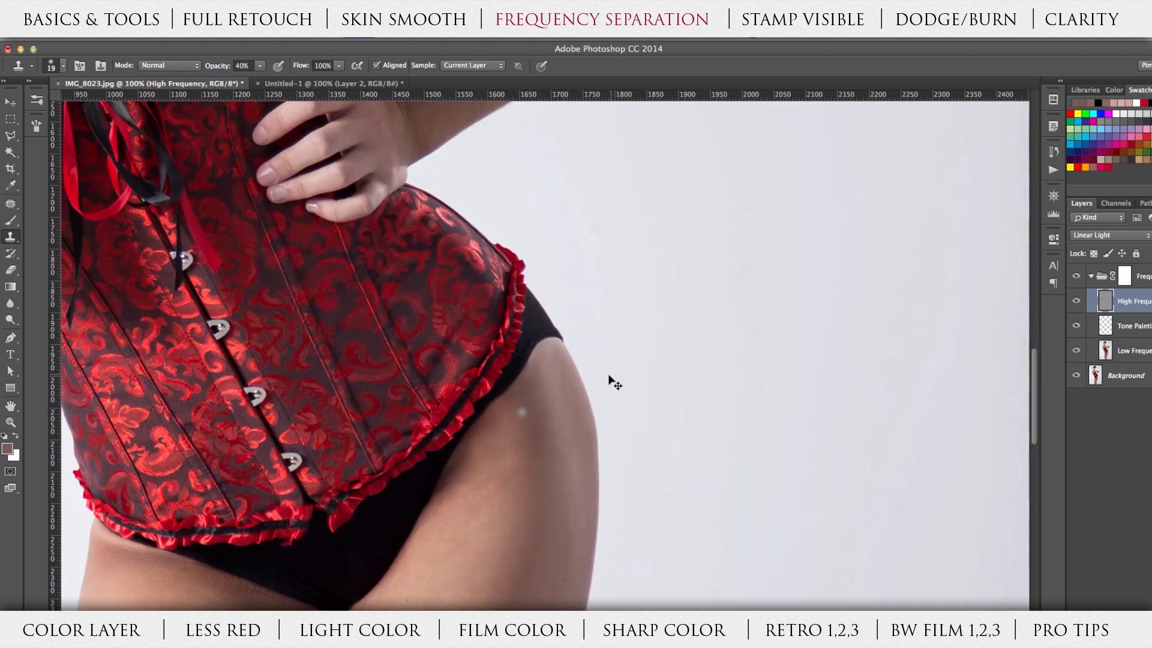
pyautogui.press('super+minus')
pyautogui.press('super+minus')
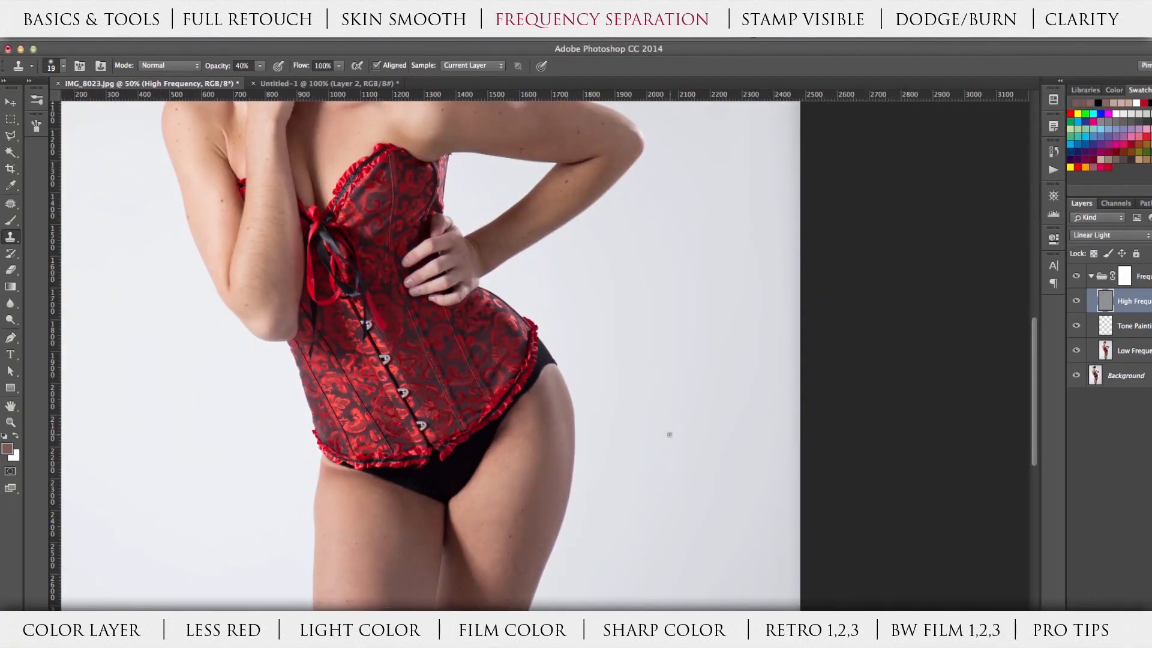
# Step: Clone Stamp the skin along the hip just below the corset's ruffled hem on the High Frequency layer
pyautogui.press('super+minus')
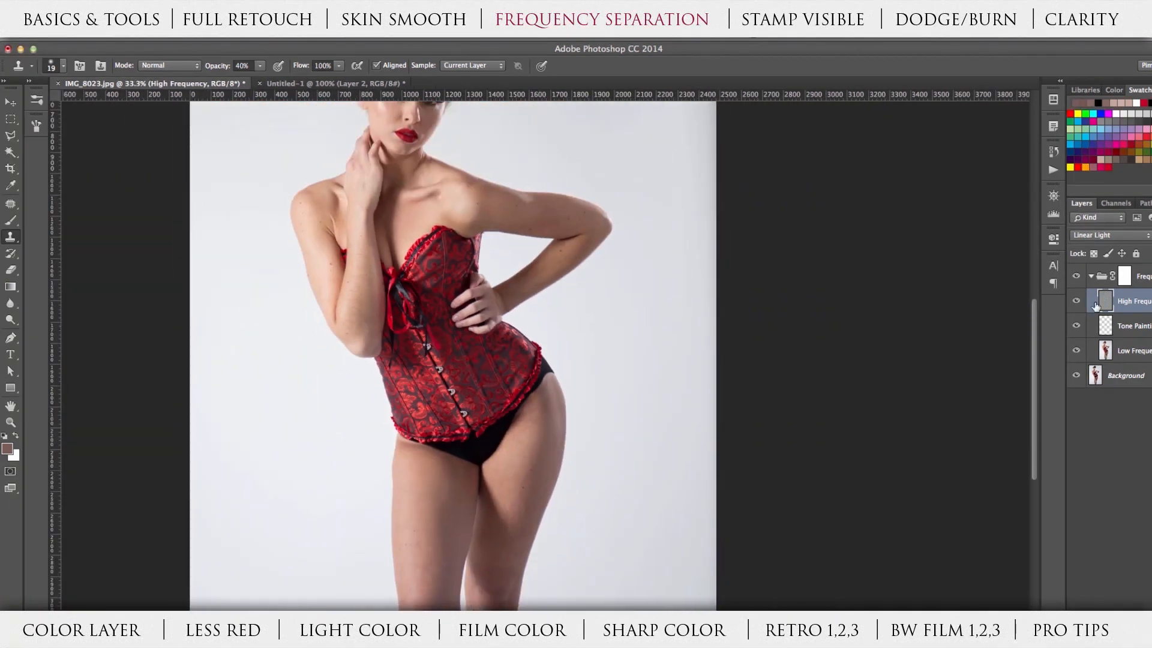
pyautogui.click(1074, 277)
pyautogui.press('super+plus')
pyautogui.press('super+plus')
pyautogui.press('super+plus')
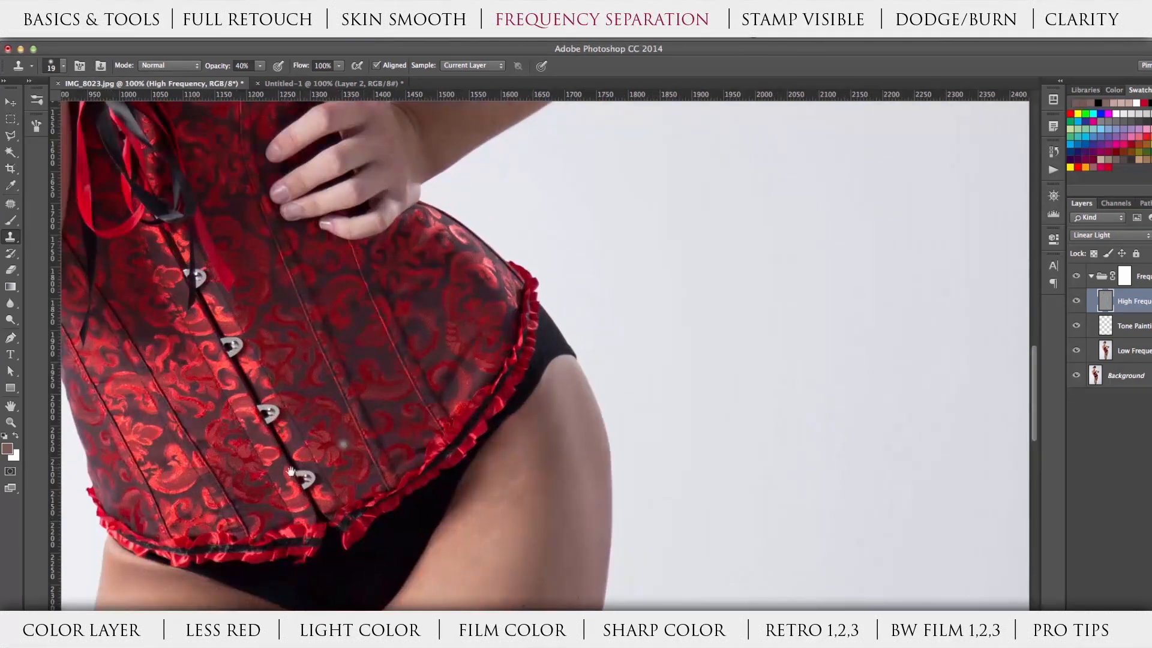
pyautogui.moveTo(243, 479); pyautogui.dragTo(382, 381)
pyautogui.moveTo(294, 445); pyautogui.dragTo(407, 468)
pyautogui.press('super+r')
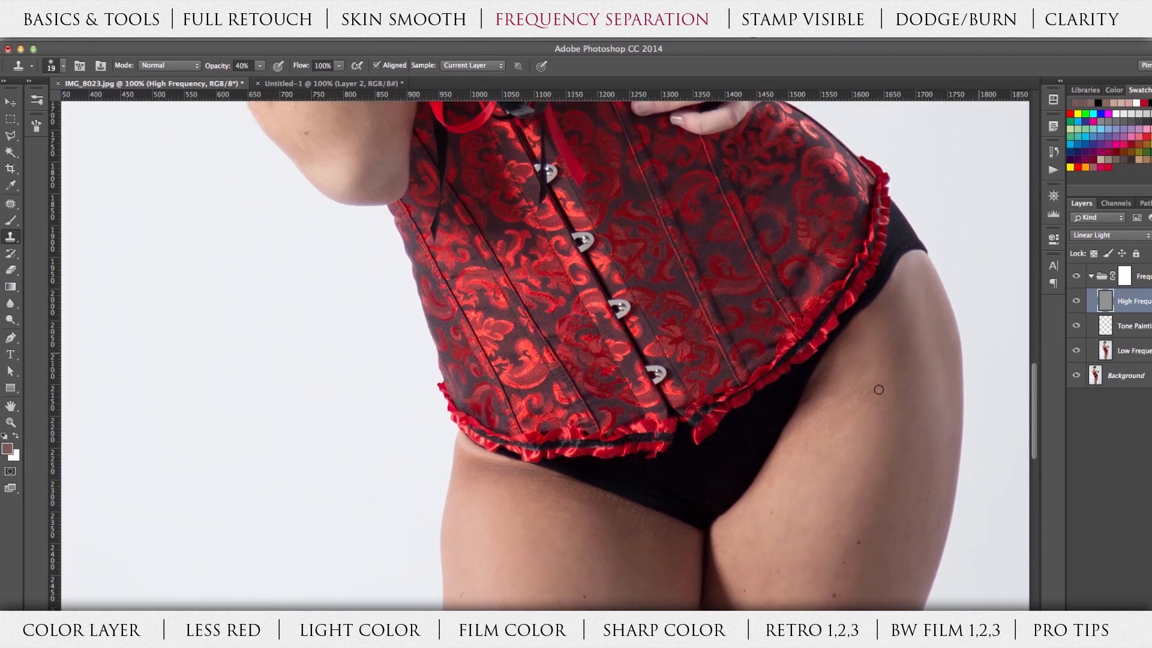
pyautogui.press('super+plus')
pyautogui.moveTo(494, 469); pyautogui.dragTo(515, 415)
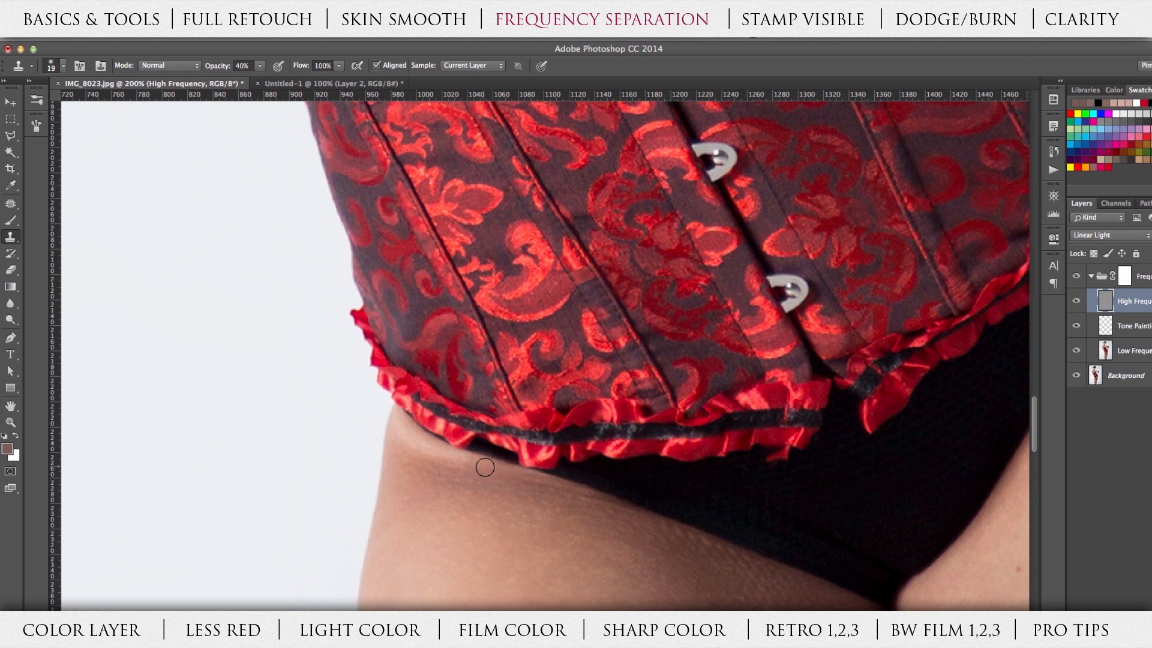
pyautogui.moveTo(434, 454)
pyautogui.mouseDown()
pyautogui.moveTo(411, 438)
pyautogui.moveTo(455, 466)
pyautogui.moveTo(442, 457)
pyautogui.mouseUp()
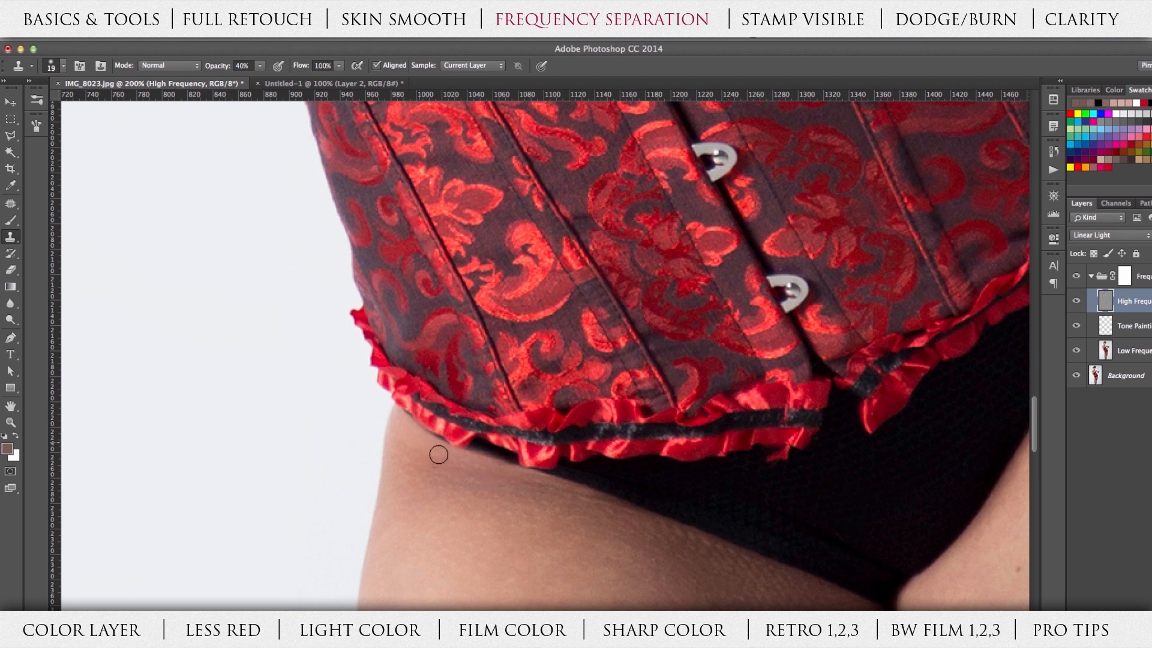
pyautogui.moveTo(428, 453)
pyautogui.mouseDown()
pyautogui.moveTo(440, 466)
pyautogui.moveTo(409, 433)
pyautogui.moveTo(420, 443)
pyautogui.moveTo(406, 446)
pyautogui.mouseUp()
# Step: Examine the retouched photo as a whole, then look closely at the hips, legs and knees
pyautogui.press('super+minus')
pyautogui.press('super+minus')
pyautogui.press('super+minus')
pyautogui.press('super+minus')
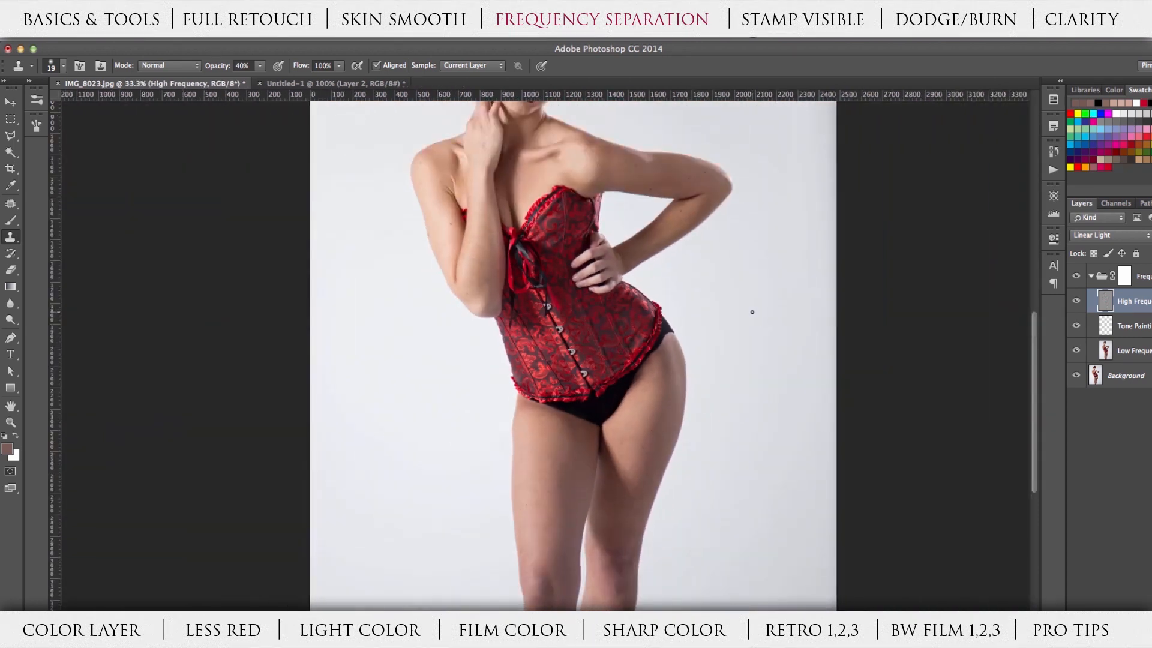
pyautogui.moveTo(580, 259); pyautogui.dragTo(562, 343)
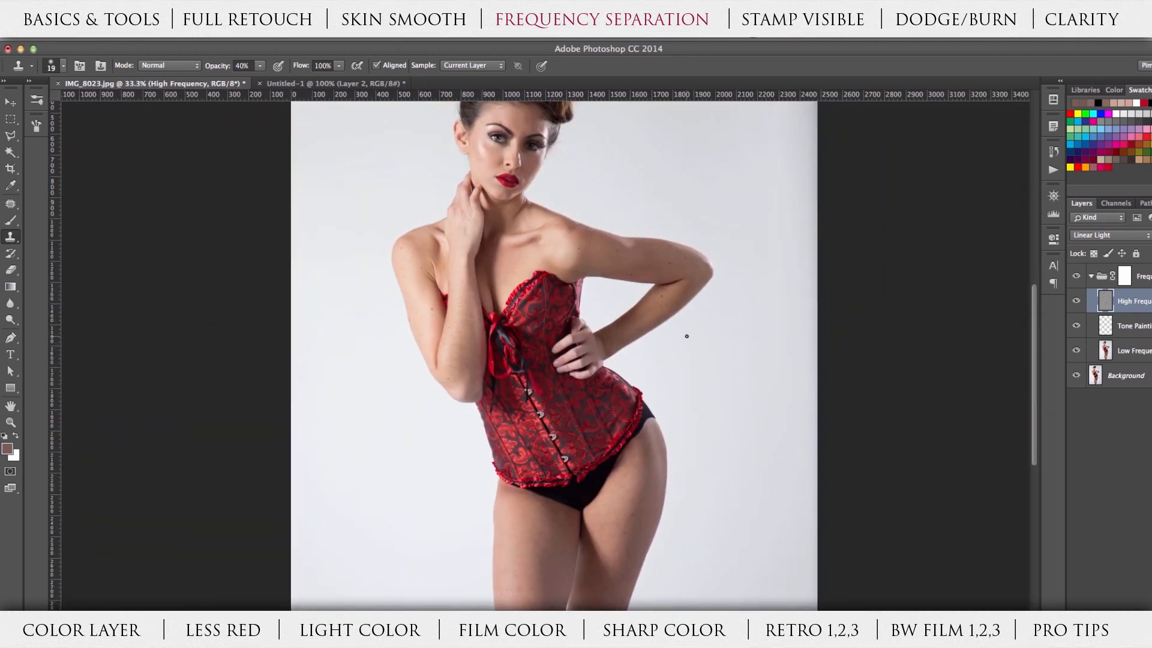
pyautogui.press('super+minus')
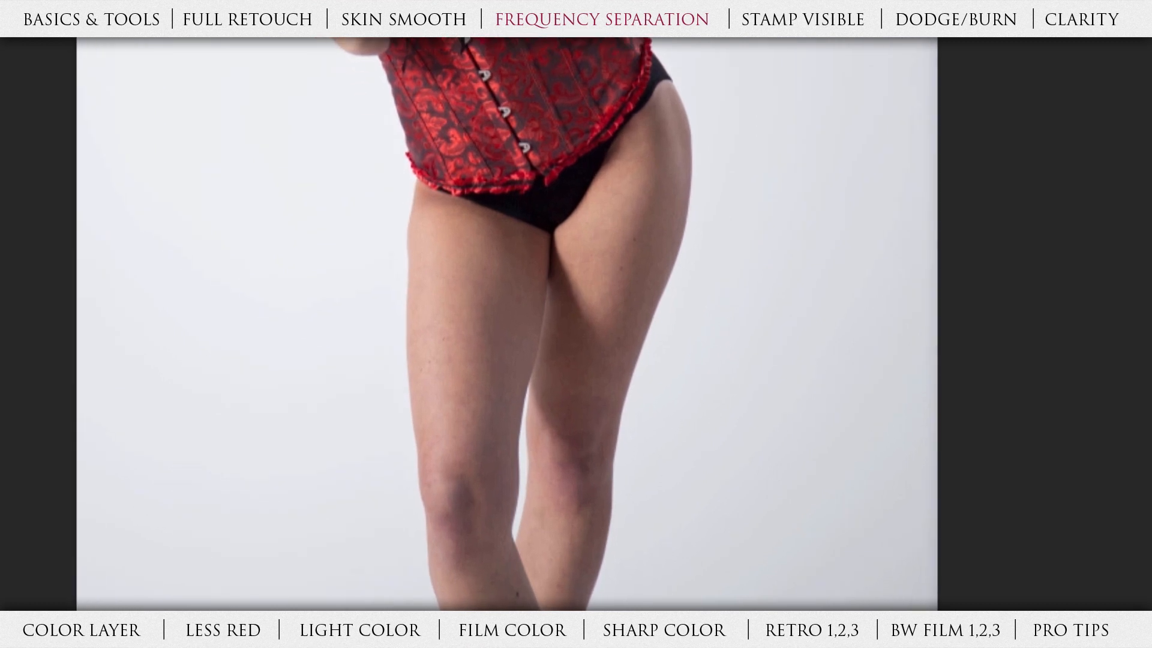
pyautogui.moveTo(660, 94); pyautogui.dragTo(628, 123)
pyautogui.moveTo(454, 492); pyautogui.dragTo(458, 503)
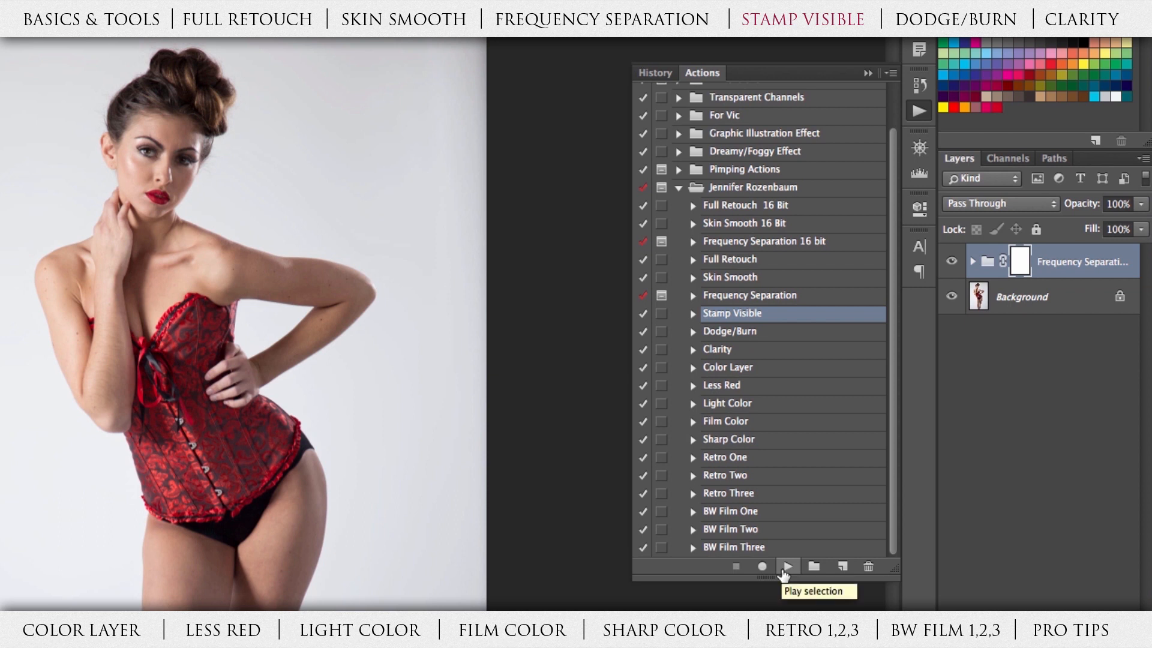
# Step: Run the Stamp Visible action to add a merged layer above the Frequency Separation group
pyautogui.click(790, 570)
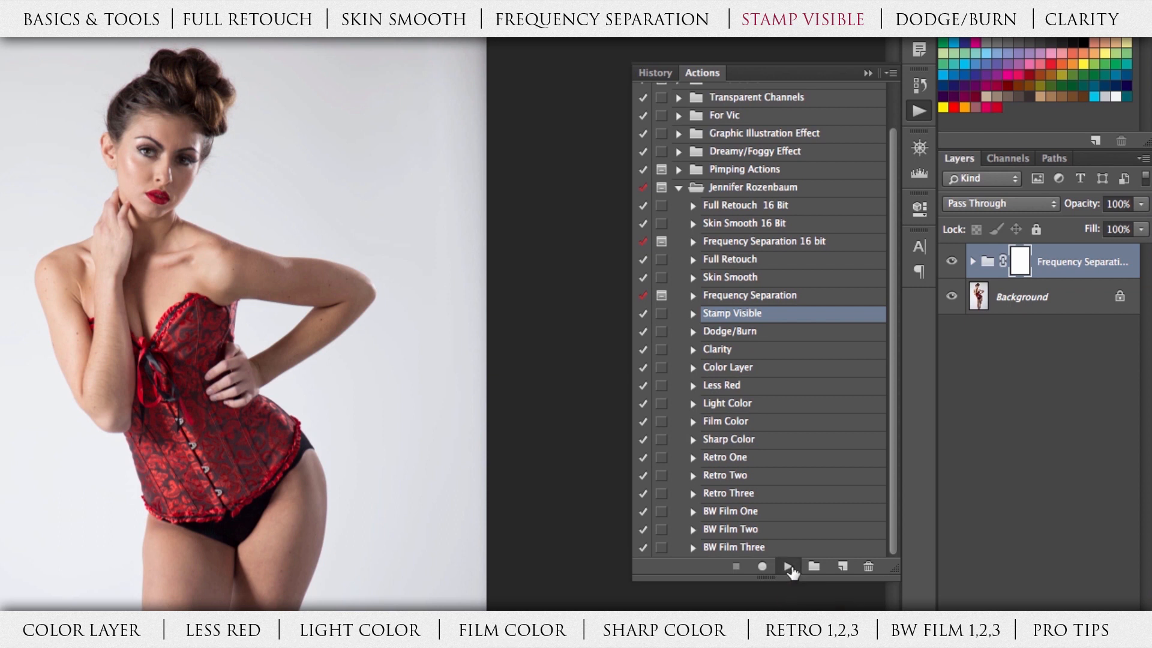
pyautogui.click(910, 110)
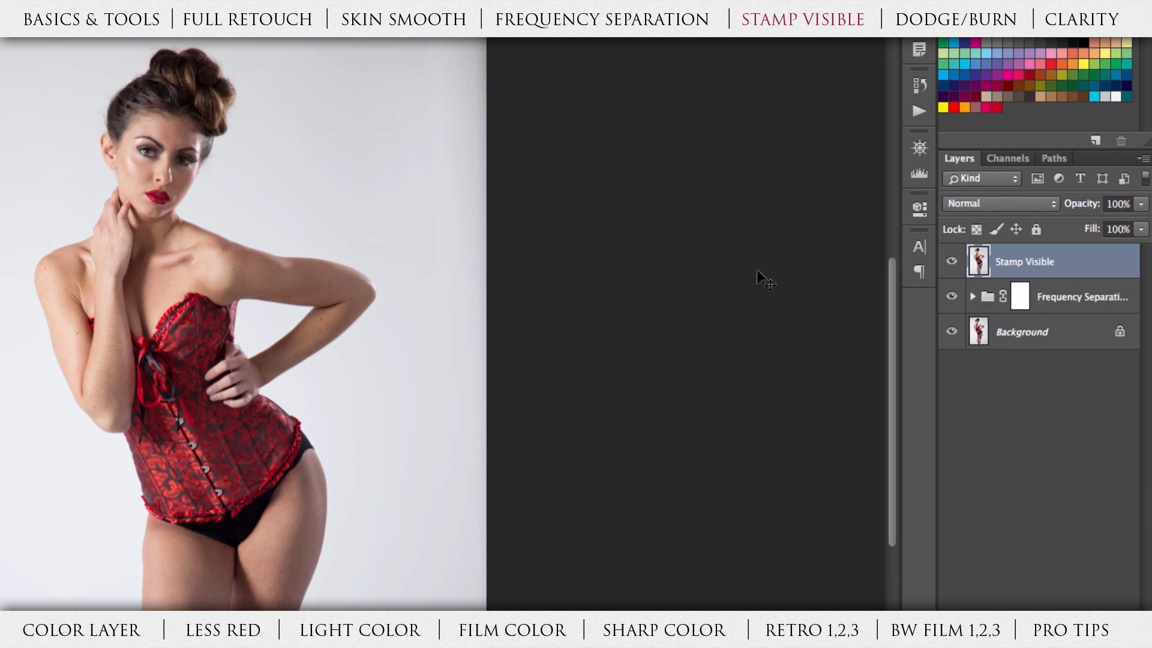
# Step: Expand the Frequency Separation group to inspect its High Frequency, Tone Painting and Low Frequency layers, and collapse it again
pyautogui.click(968, 297)
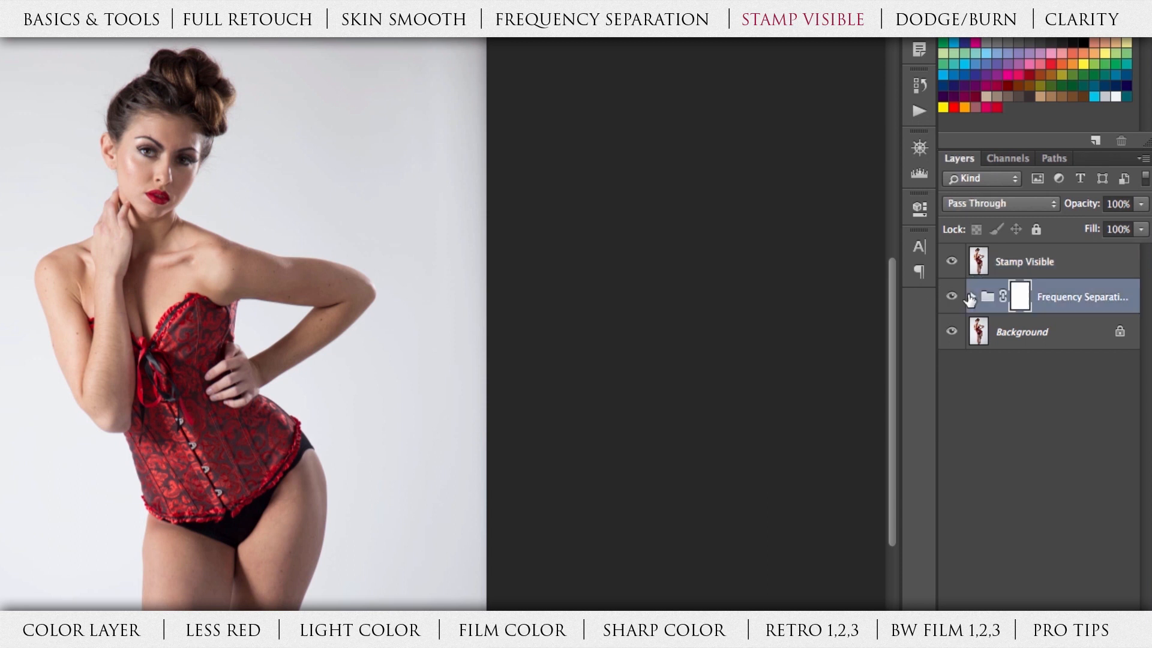
pyautogui.click(971, 297)
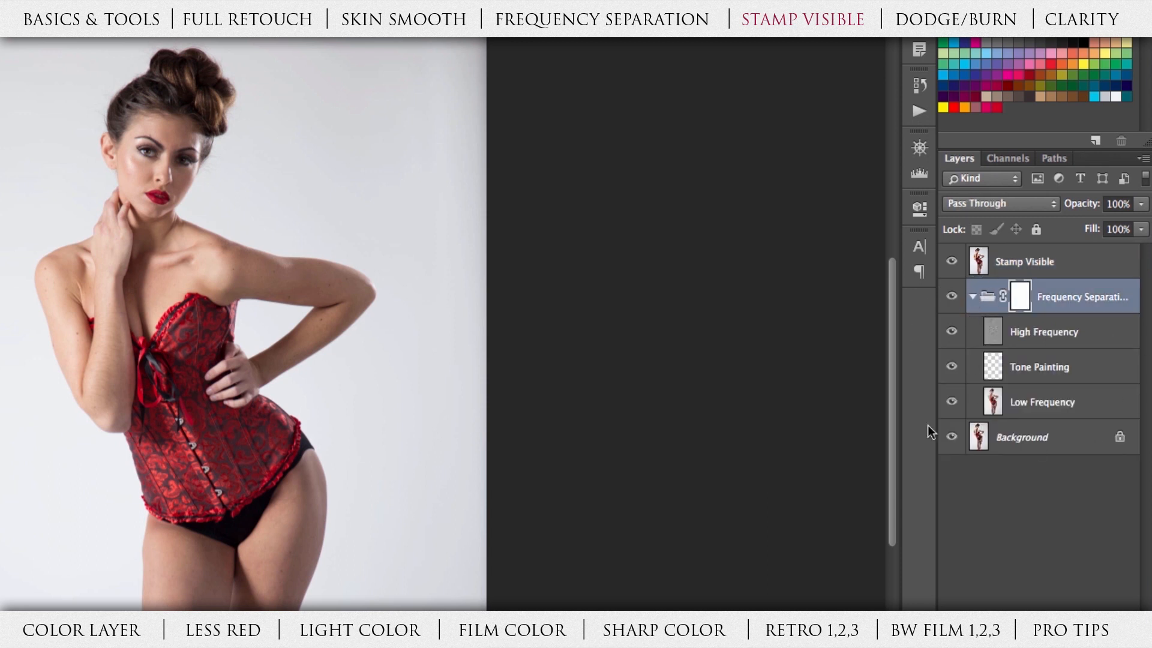
pyautogui.click(972, 297)
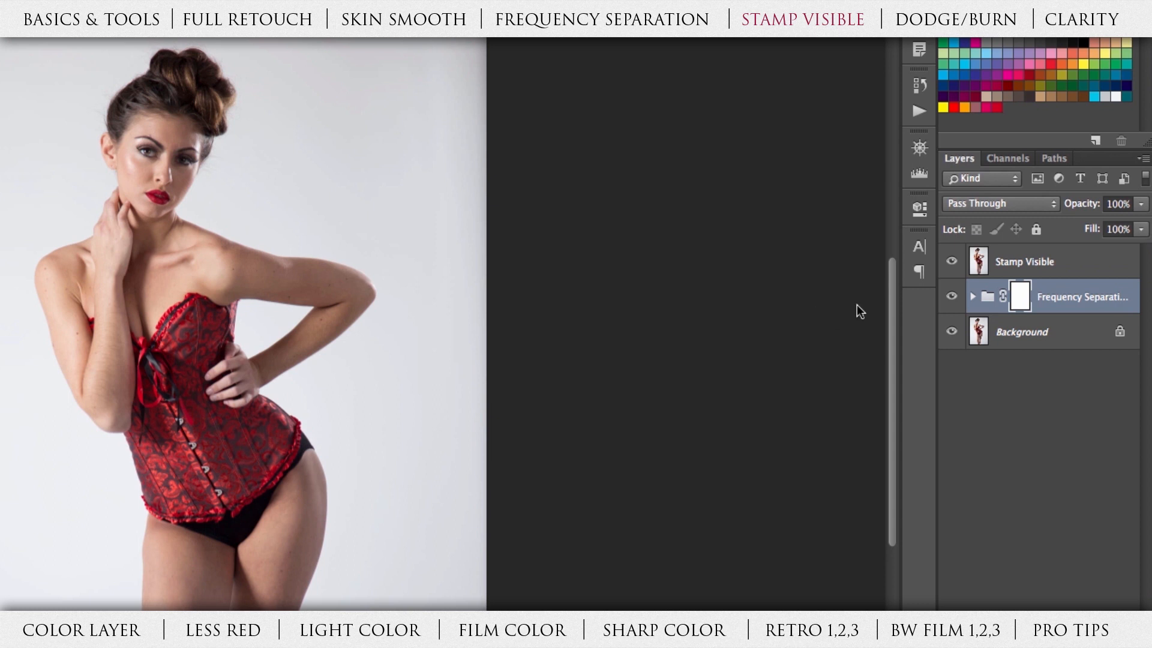
# Step: Toggle the visibility of the Stamp Visible layer, Frequency Separation group and Background for comparison, leaving Stamp Visible selected
pyautogui.click(972, 296)
pyautogui.click(952, 267)
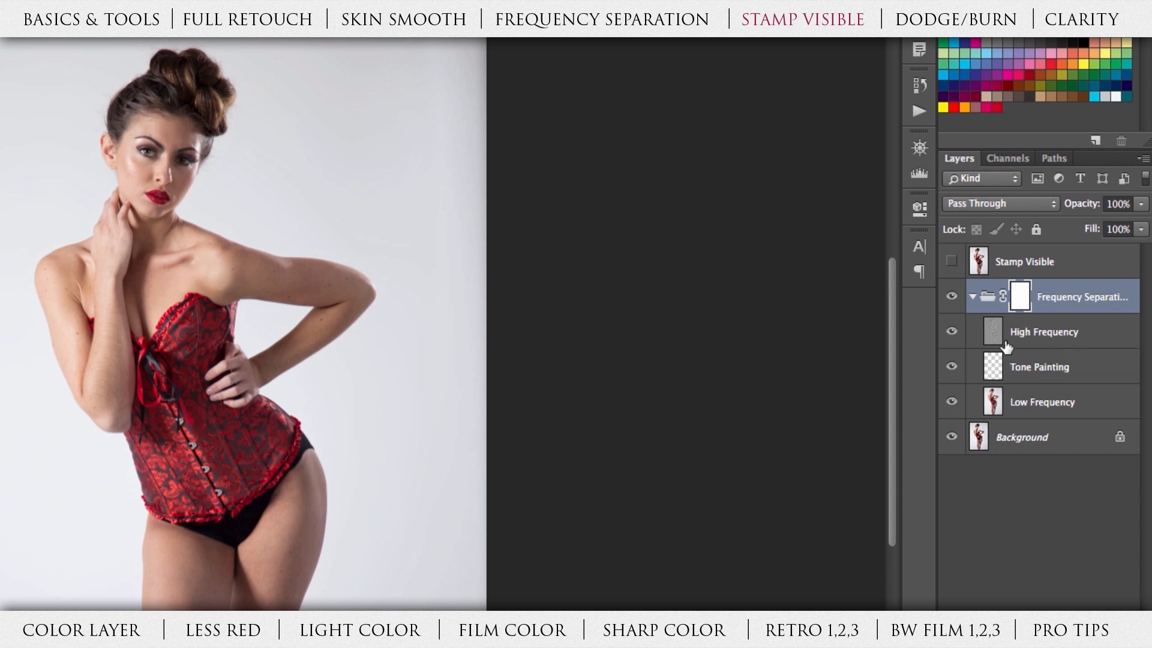
pyautogui.click(971, 298)
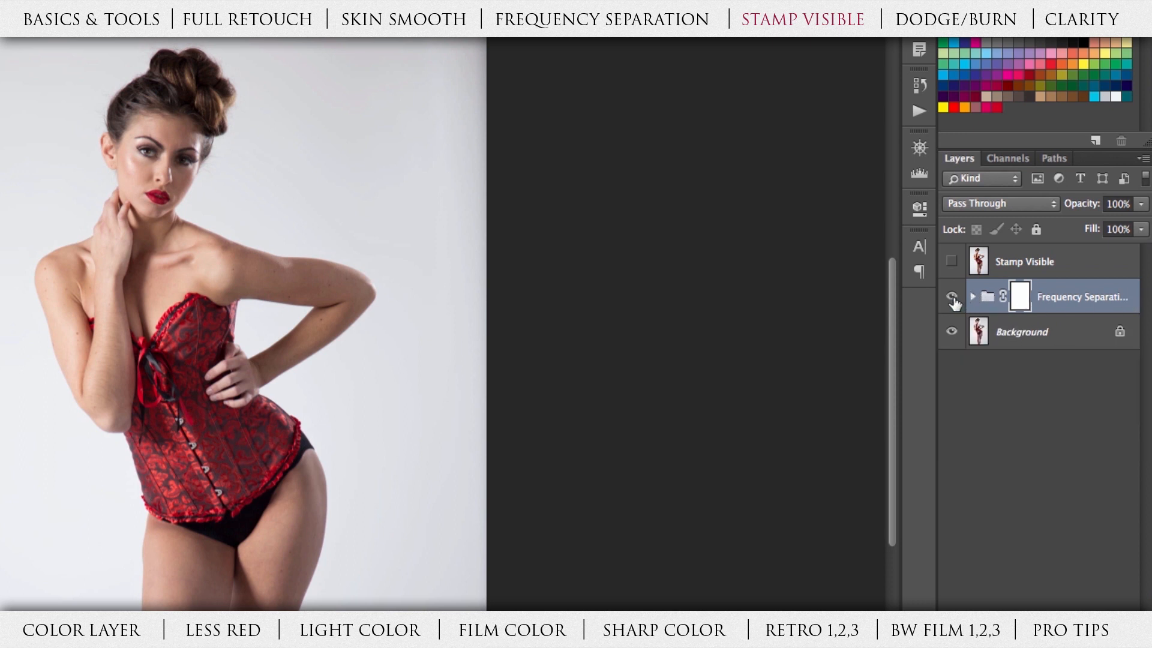
pyautogui.click(952, 262)
pyautogui.click(951, 296)
pyautogui.click(951, 332)
pyautogui.click(952, 297)
pyautogui.click(951, 332)
pyautogui.click(1079, 273)
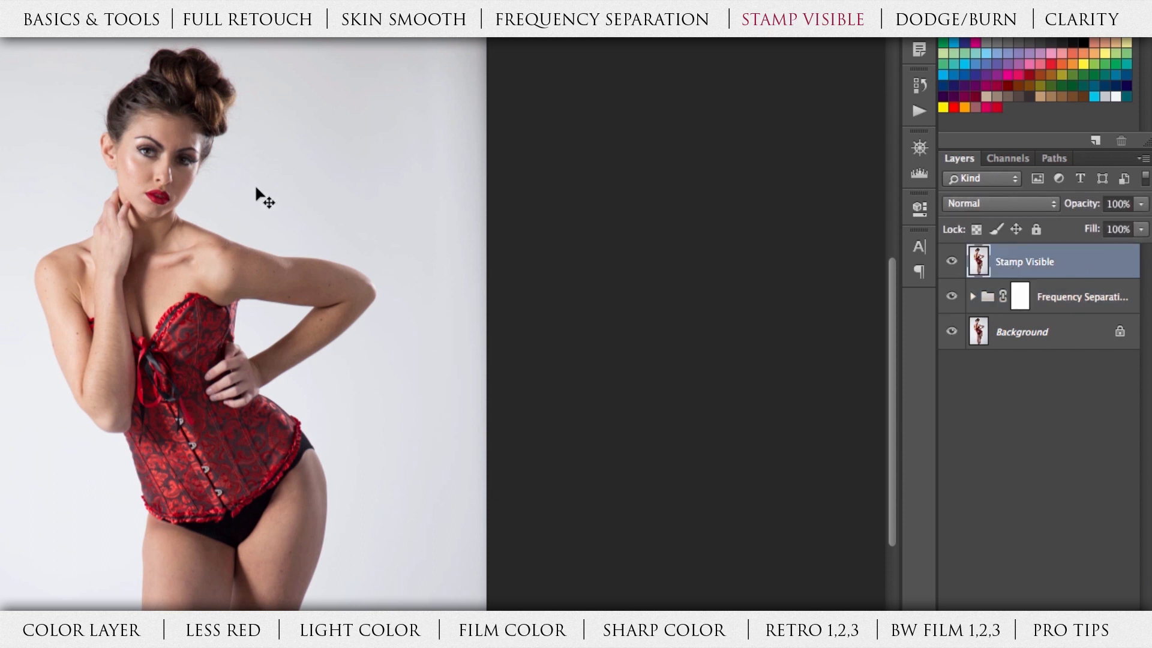
# Step: Review the layers kept inside the Frequency Separation group beneath the Stamp Visible layer
pyautogui.click(972, 298)
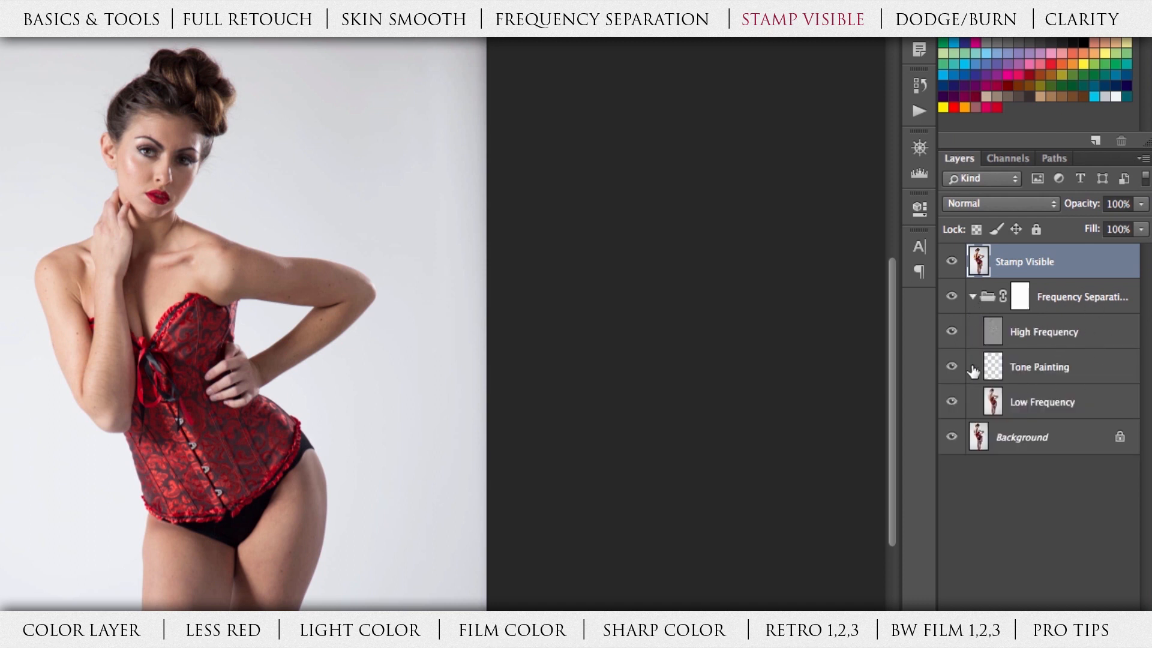
pyautogui.click(984, 298)
pyautogui.click(973, 296)
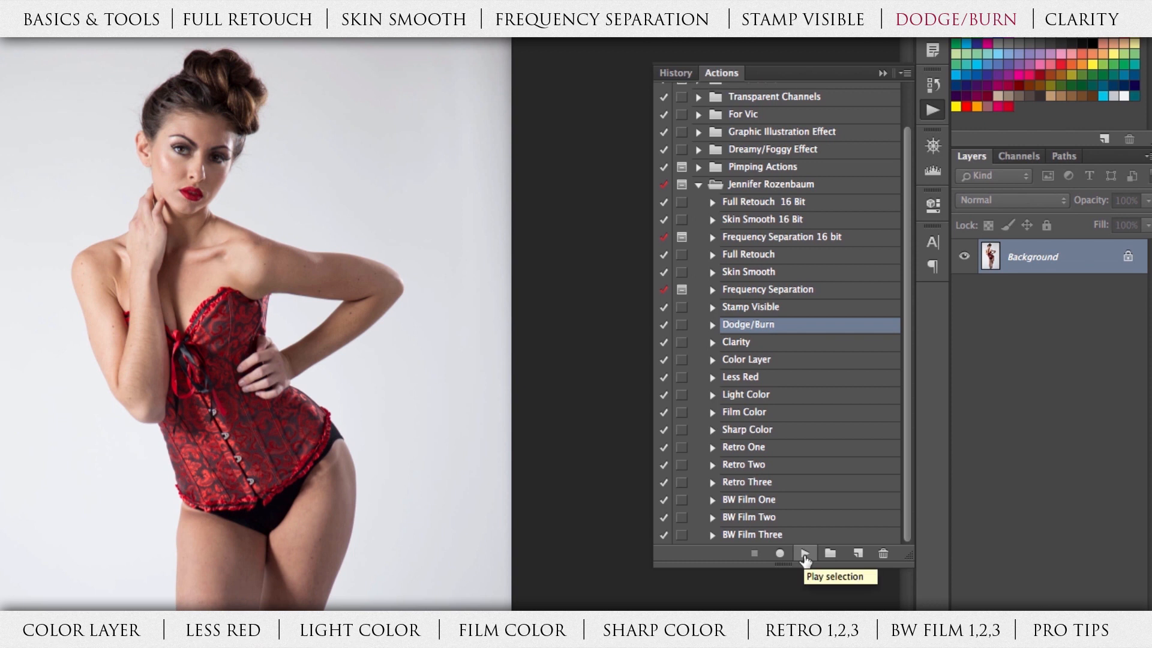
# Step: Run the Dodge/Burn action on the Background photo to add masked Dodge and Burn curves layers
pyautogui.click(803, 554)
pyautogui.click(933, 111)
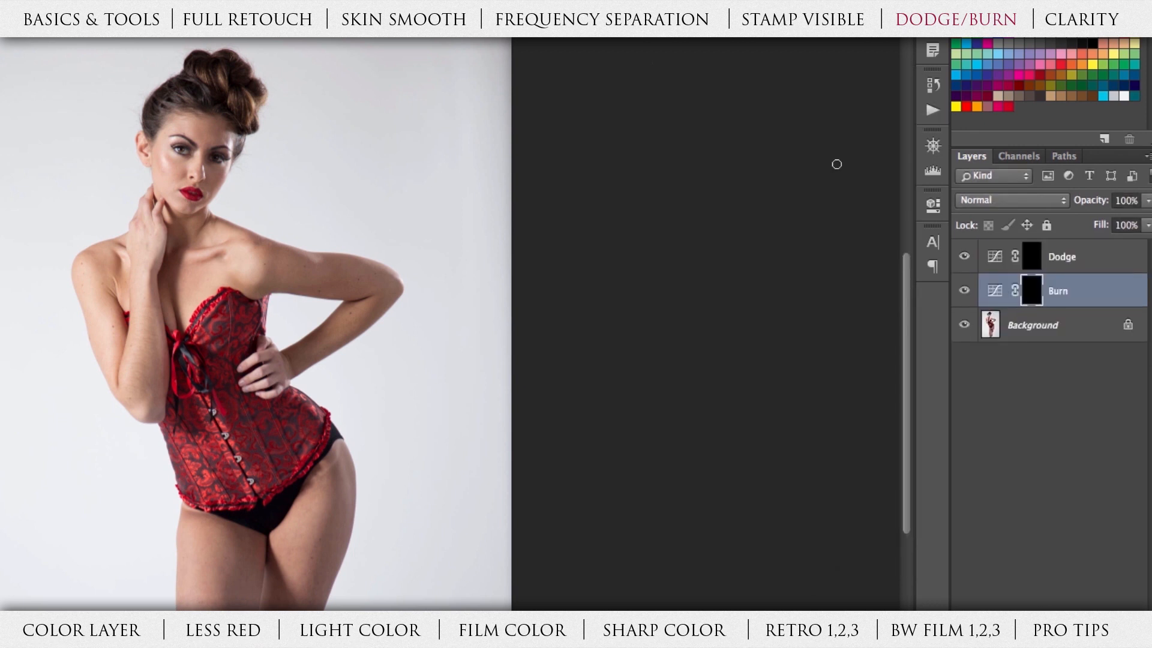
# Step: Paint on the Dodge layer's mask to brighten both sides of the face and the top of the hair
pyautogui.click(1087, 262)
pyautogui.click(1091, 293)
pyautogui.click(1088, 262)
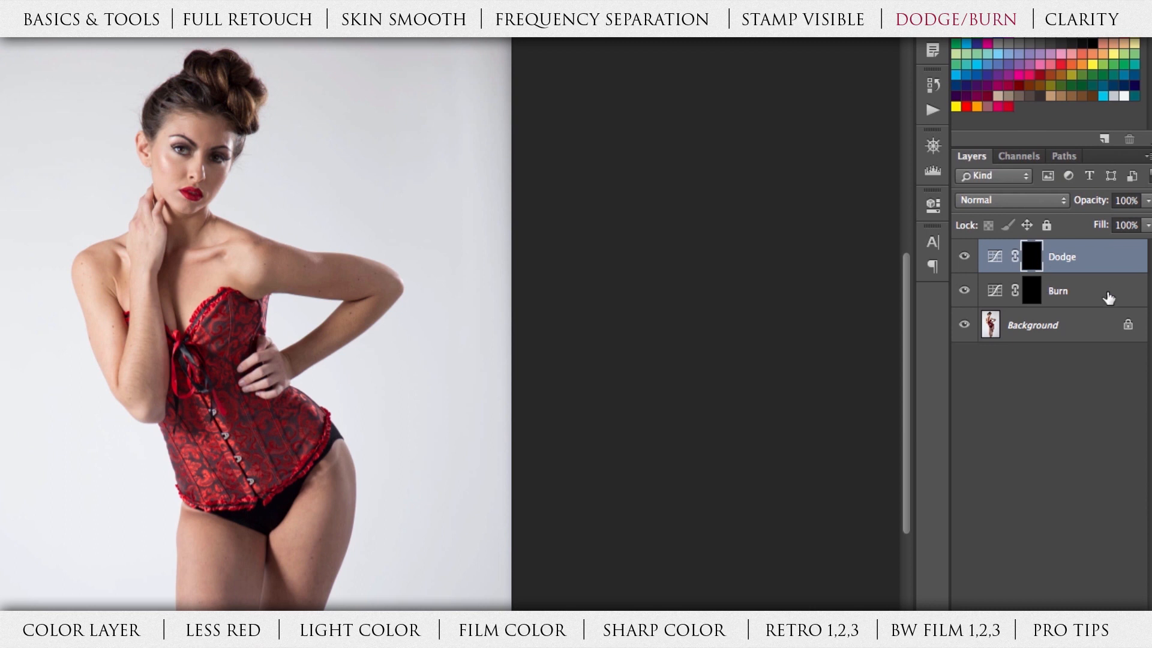
pyautogui.click(1030, 290)
pyautogui.click(1031, 265)
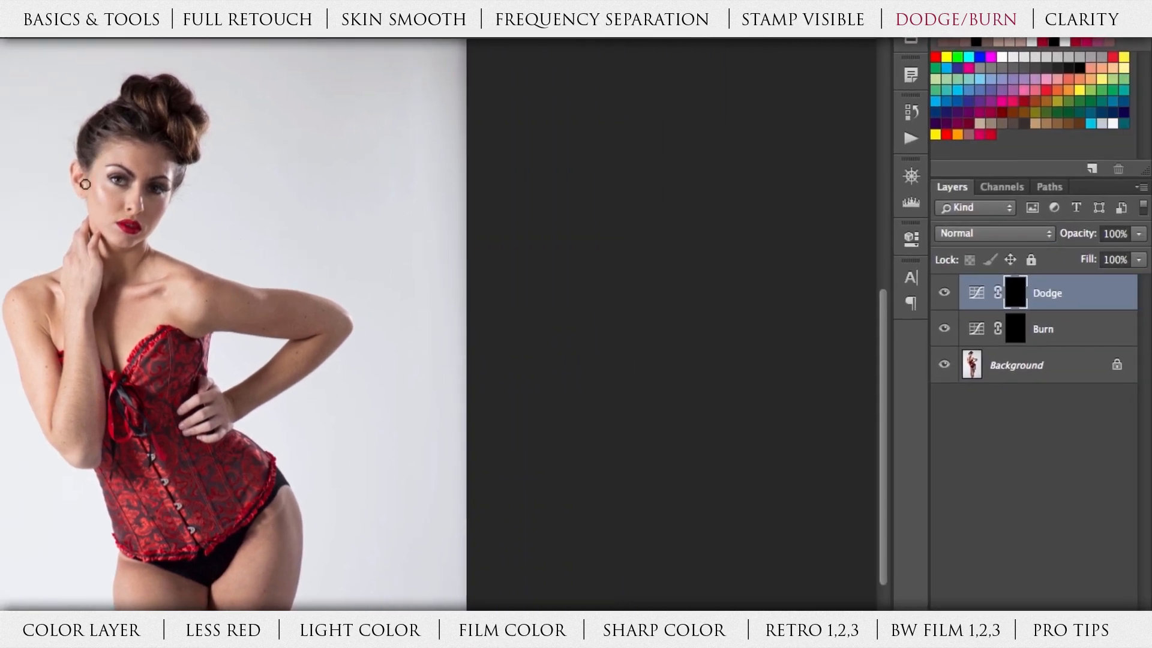
pyautogui.moveTo(104, 196); pyautogui.dragTo(99, 183)
pyautogui.moveTo(166, 205)
pyautogui.mouseDown()
pyautogui.moveTo(170, 172)
pyautogui.moveTo(176, 190)
pyautogui.mouseUp()
pyautogui.moveTo(129, 94)
pyautogui.mouseDown()
pyautogui.moveTo(174, 101)
pyautogui.moveTo(186, 129)
pyautogui.moveTo(164, 112)
pyautogui.moveTo(195, 115)
pyautogui.moveTo(192, 101)
pyautogui.moveTo(167, 92)
pyautogui.mouseUp()
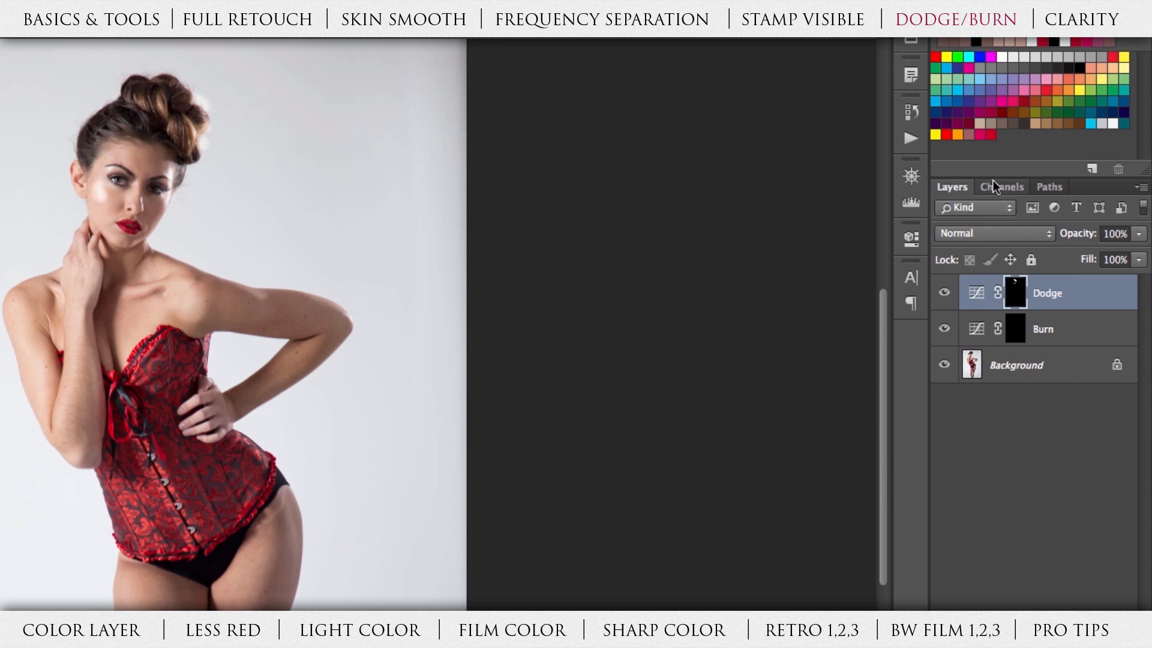
# Step: Lower the Dodge layer's opacity to 45%, checking the image with the layer hidden and shown
pyautogui.click(1098, 292)
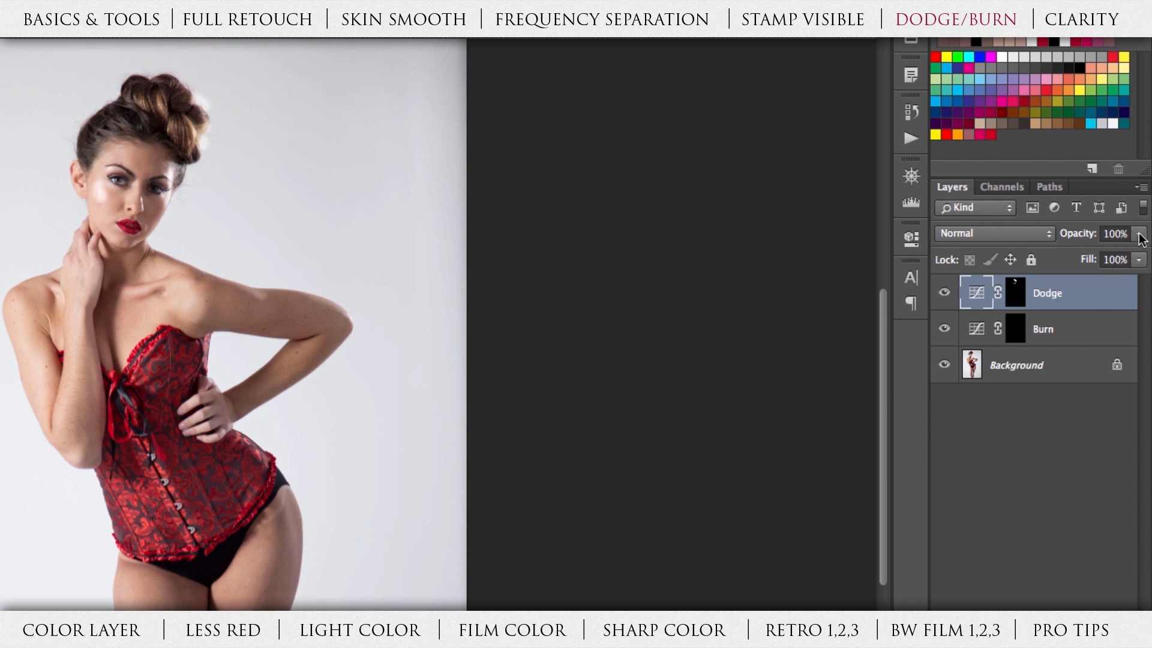
pyautogui.click(1139, 238)
pyautogui.moveTo(1140, 254); pyautogui.dragTo(1113, 257)
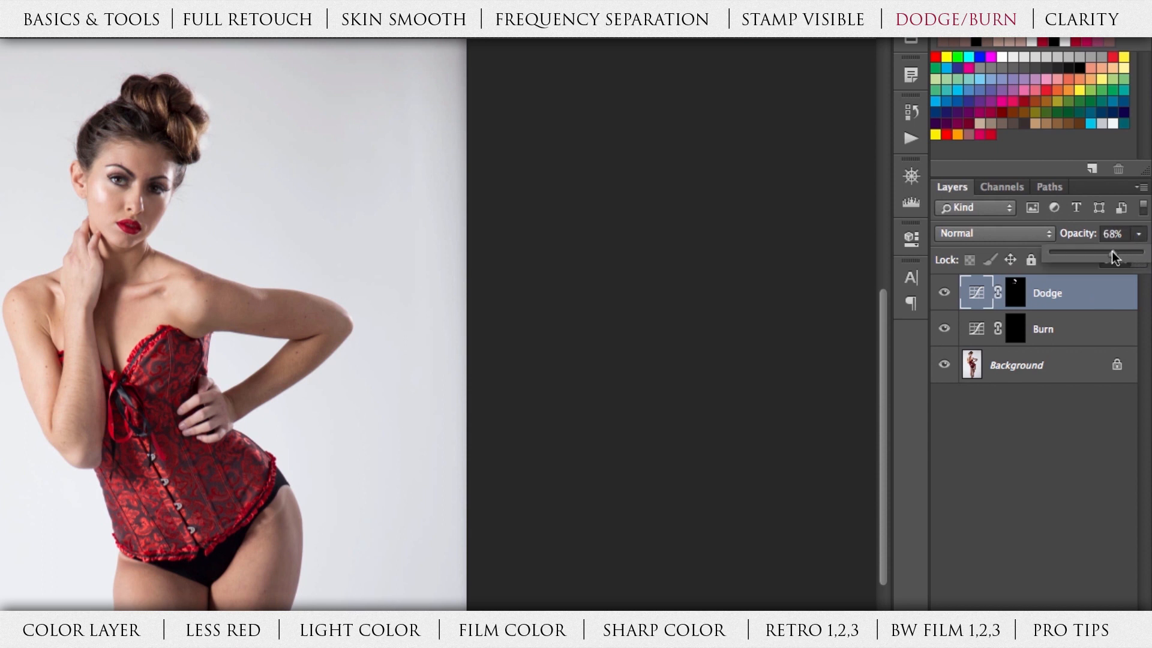
pyautogui.moveTo(1112, 257); pyautogui.dragTo(1103, 257)
pyautogui.click(1077, 306)
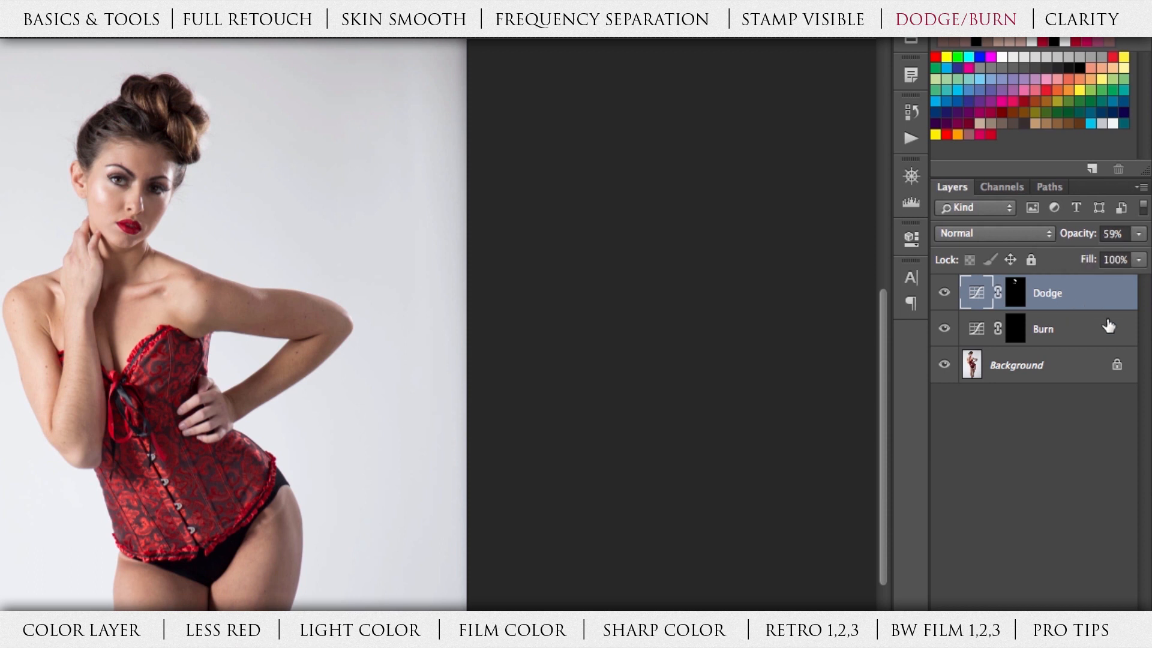
pyautogui.click(944, 295)
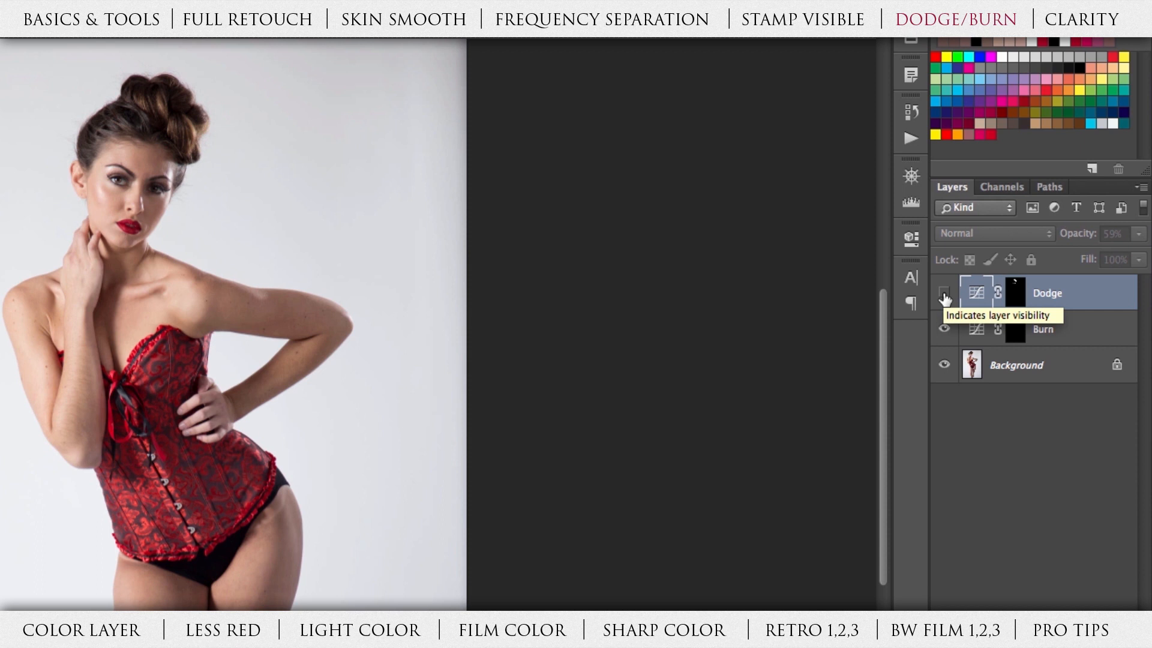
pyautogui.click(944, 295)
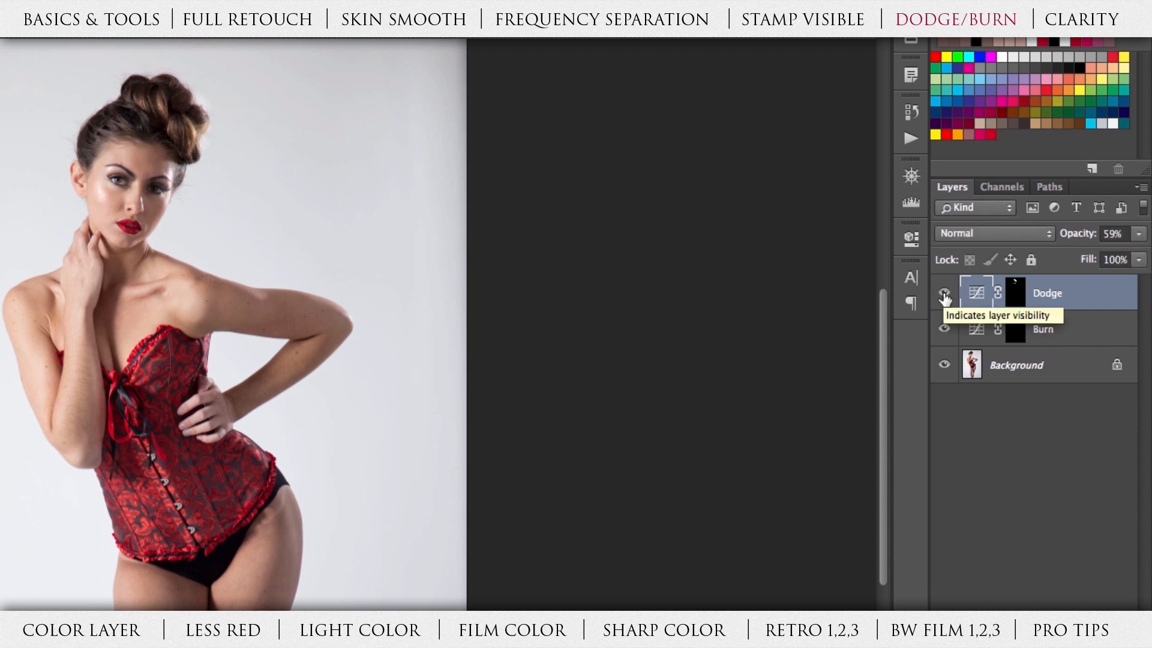
pyautogui.click(1138, 234)
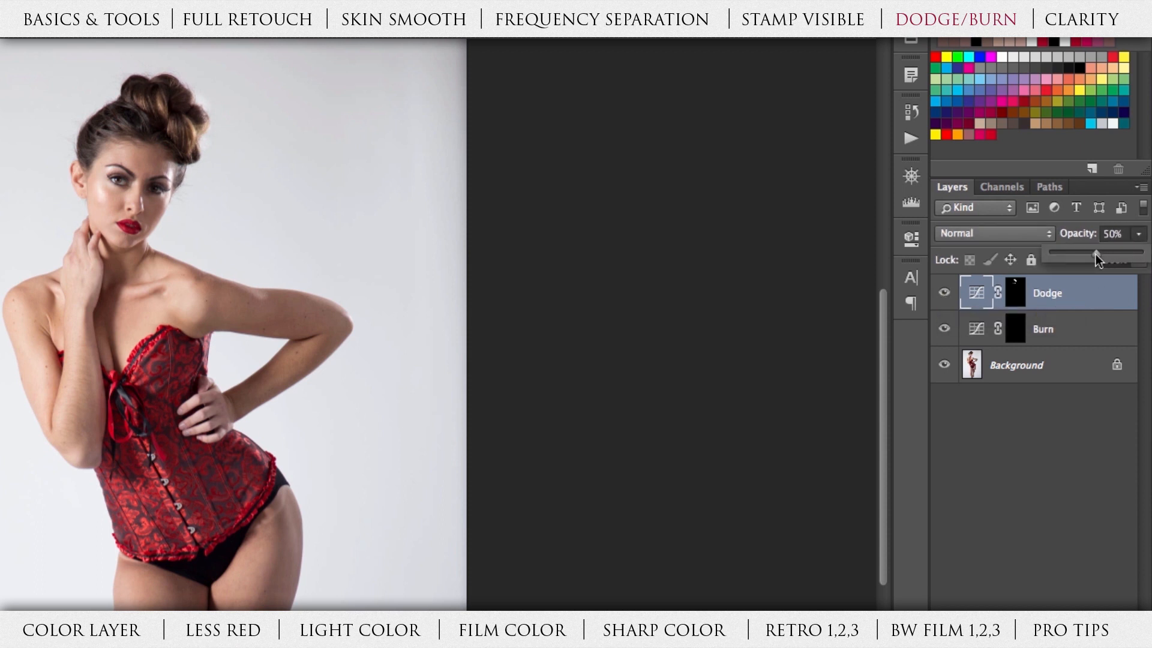
pyautogui.click(1091, 294)
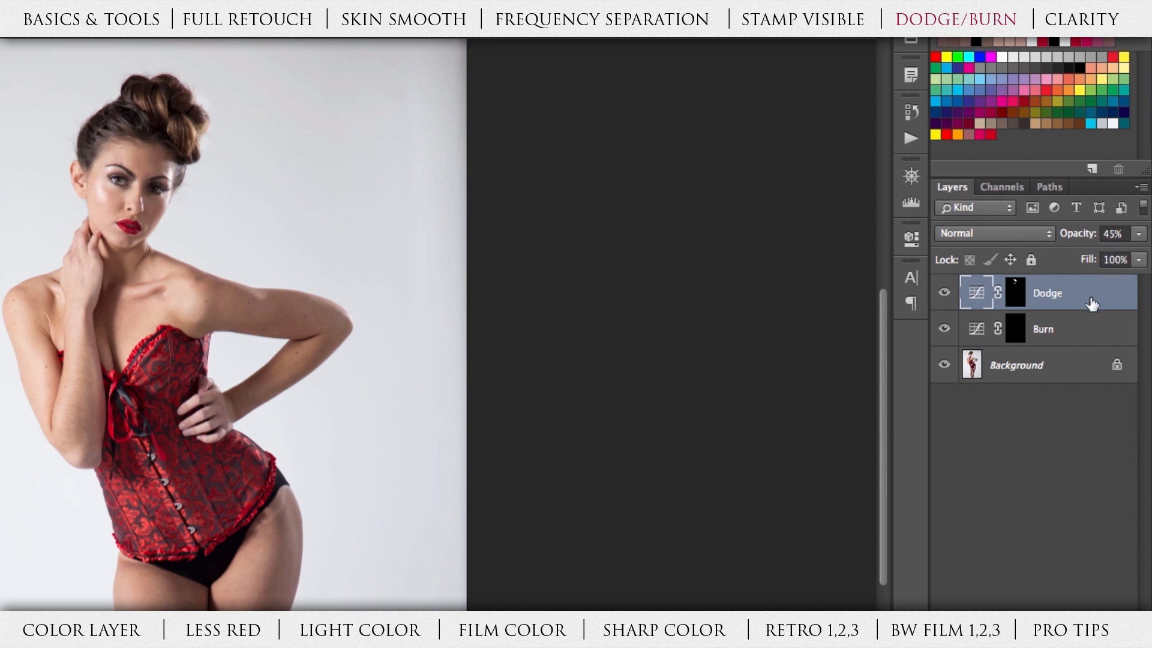
# Step: Toggle the Dodge layer's visibility repeatedly to compare the face and hair before and after brightening
pyautogui.click(944, 294)
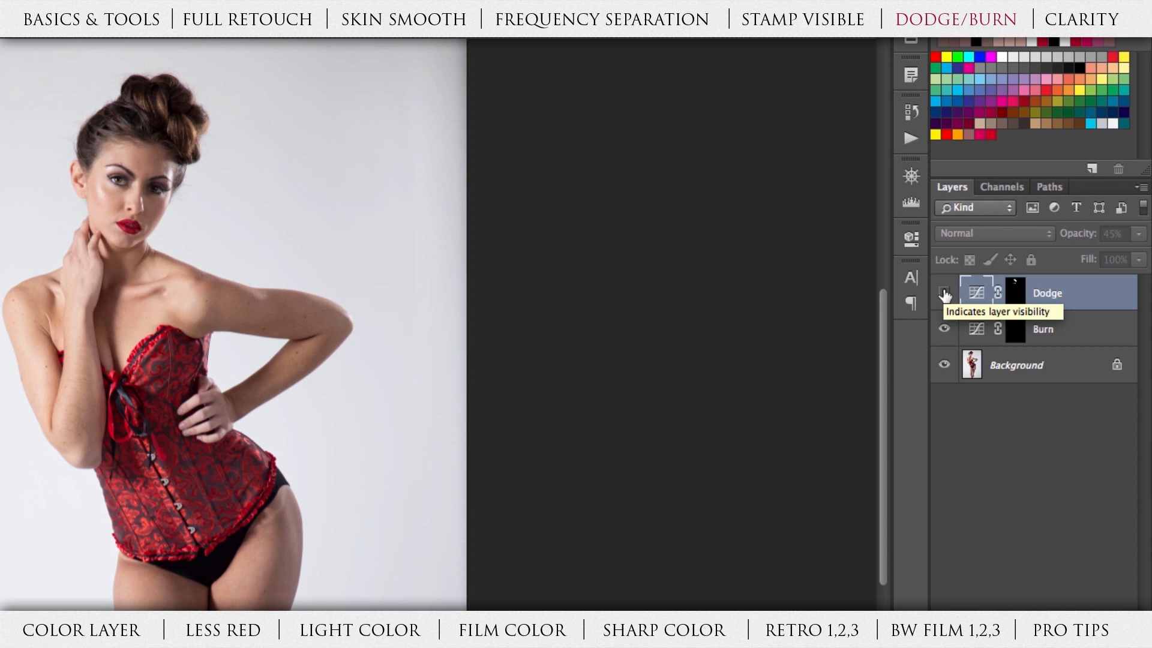
pyautogui.click(944, 295)
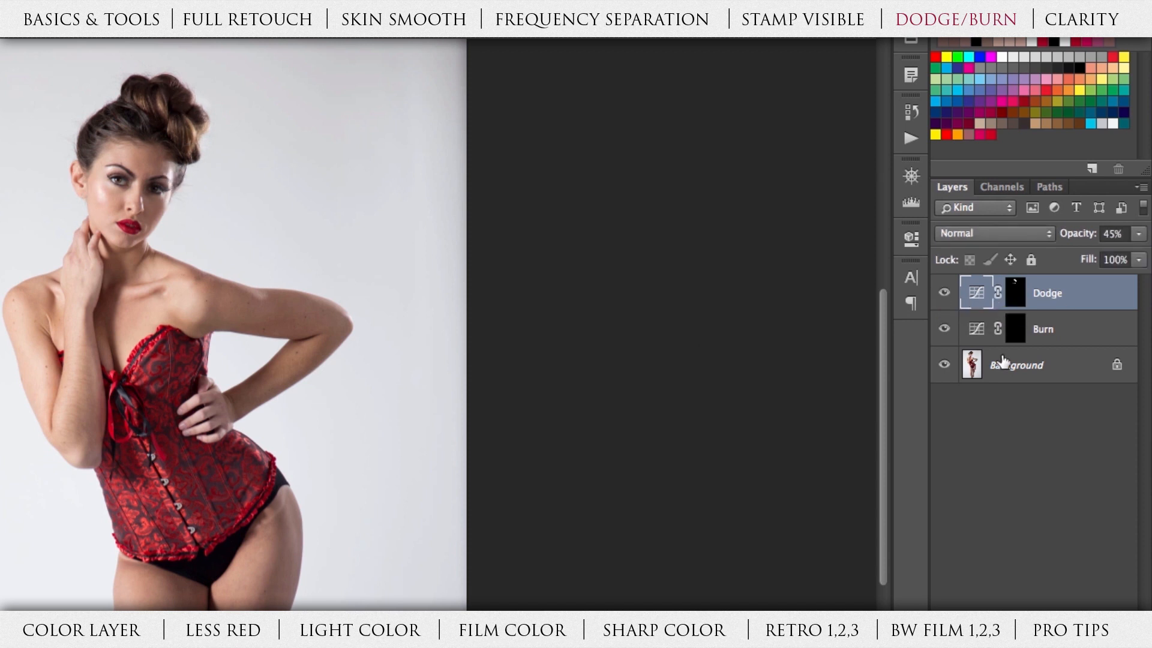
pyautogui.click(944, 295)
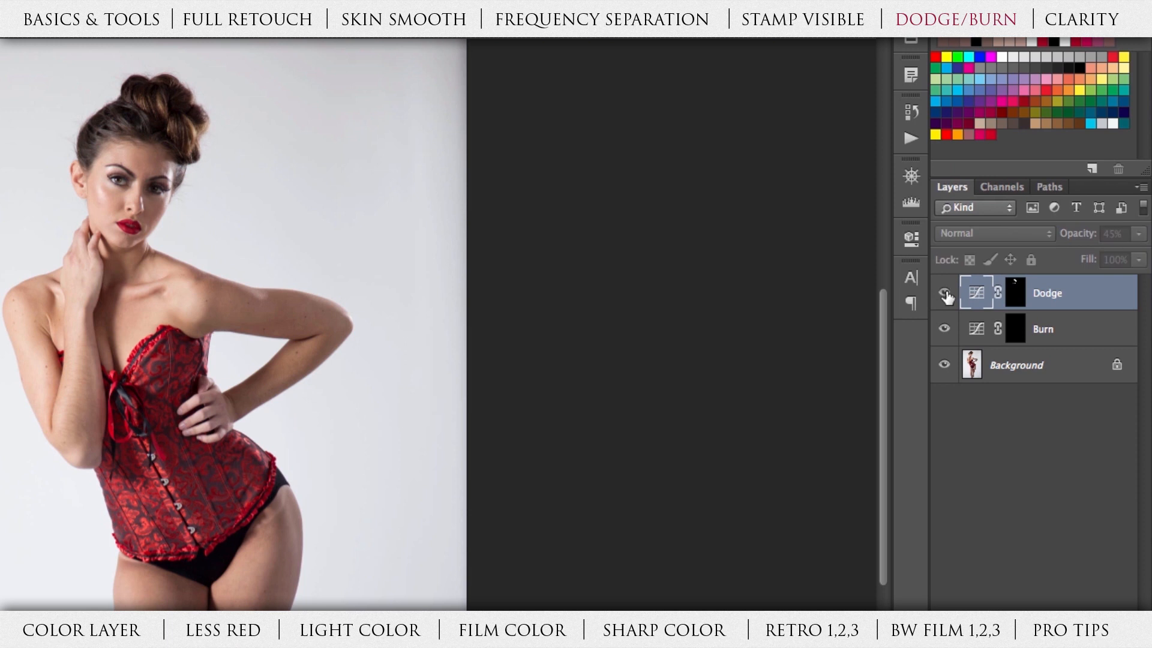
pyautogui.click(944, 294)
pyautogui.click(944, 295)
pyautogui.click(944, 295)
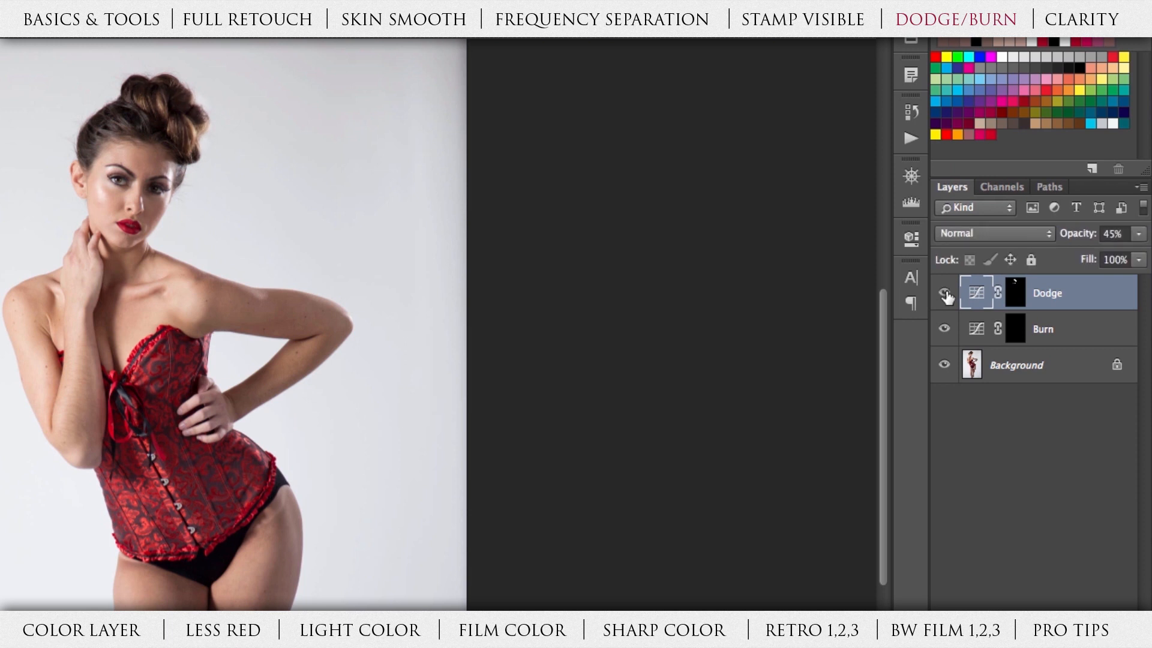
# Step: Paint on the Burn layer's mask to darken the hair and face edges, and lower the Burn layer's opacity to 44%
pyautogui.click(1032, 332)
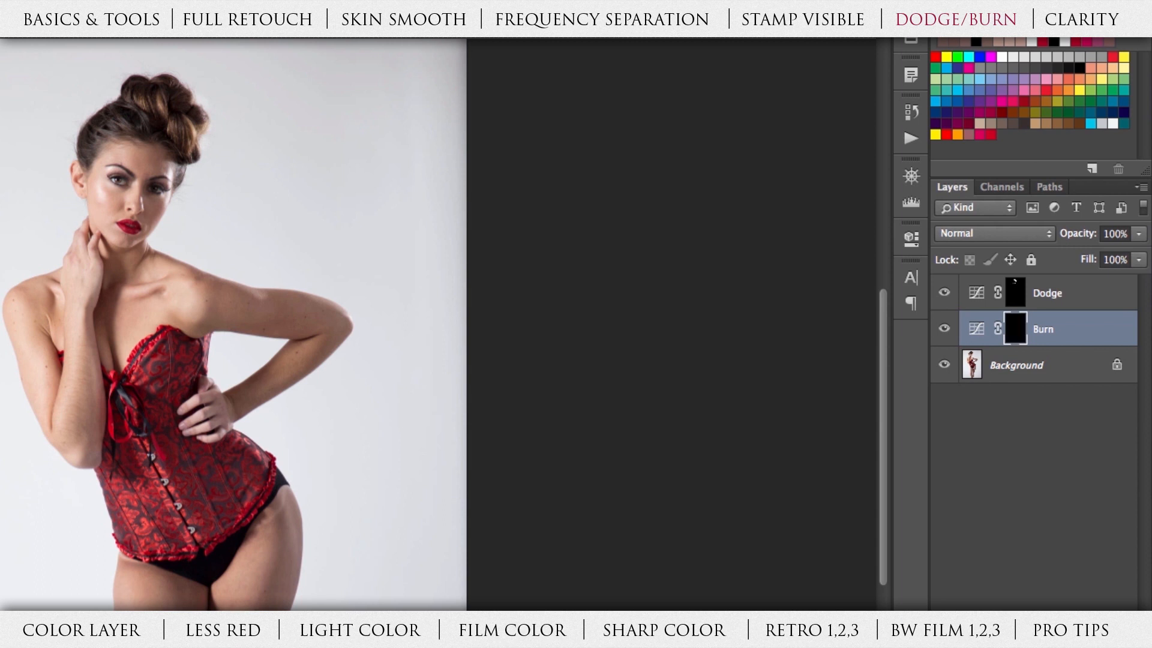
pyautogui.moveTo(84, 155)
pyautogui.mouseDown()
pyautogui.moveTo(113, 116)
pyautogui.moveTo(144, 120)
pyautogui.moveTo(138, 146)
pyautogui.moveTo(107, 162)
pyautogui.moveTo(111, 178)
pyautogui.moveTo(169, 176)
pyautogui.moveTo(153, 185)
pyautogui.moveTo(168, 187)
pyautogui.mouseUp()
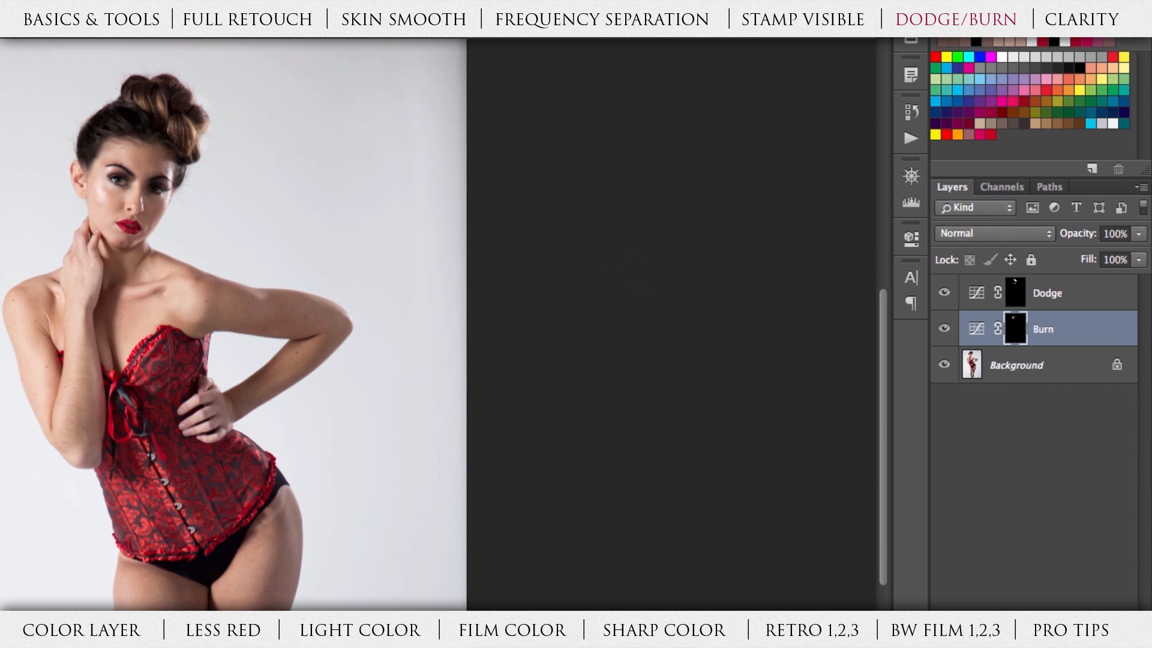
pyautogui.click(1091, 339)
pyautogui.click(1138, 234)
pyautogui.moveTo(1139, 255); pyautogui.dragTo(1109, 259)
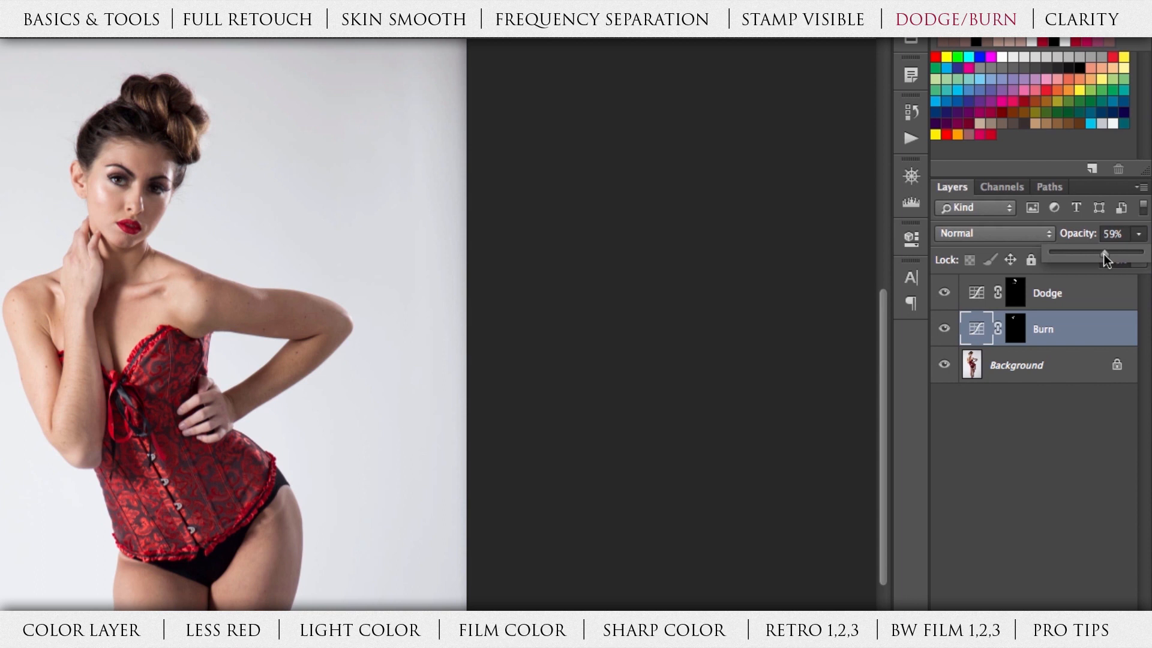
pyautogui.moveTo(1097, 252); pyautogui.dragTo(1106, 254)
pyautogui.click(1094, 334)
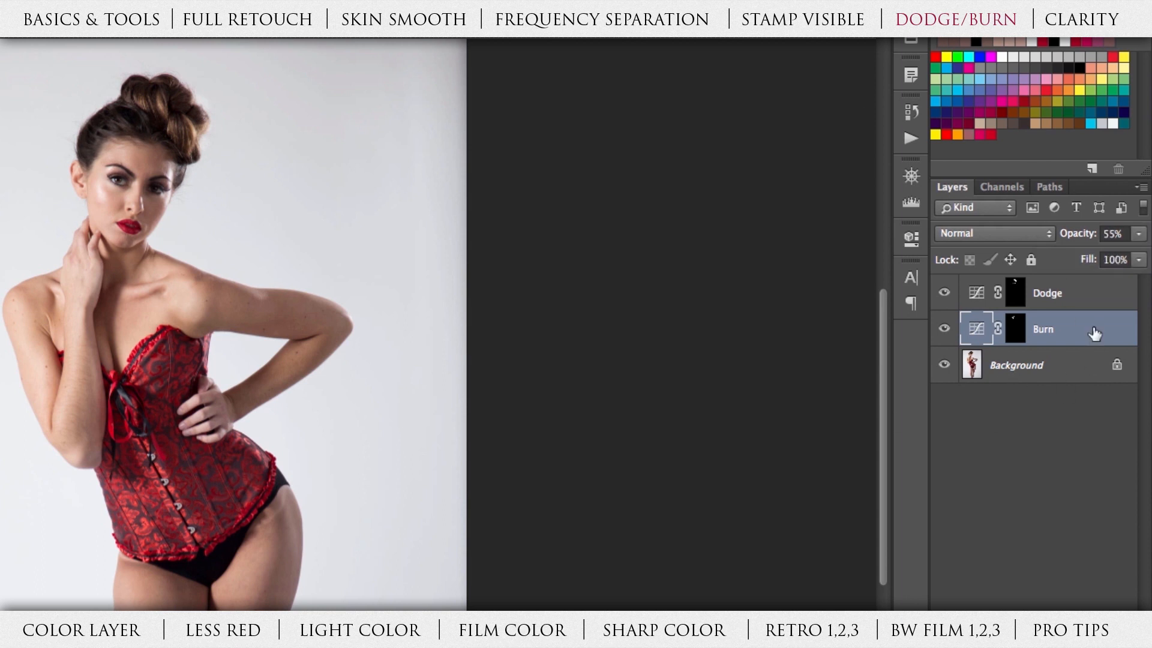
pyautogui.click(1138, 234)
pyautogui.moveTo(1091, 253); pyautogui.dragTo(1090, 253)
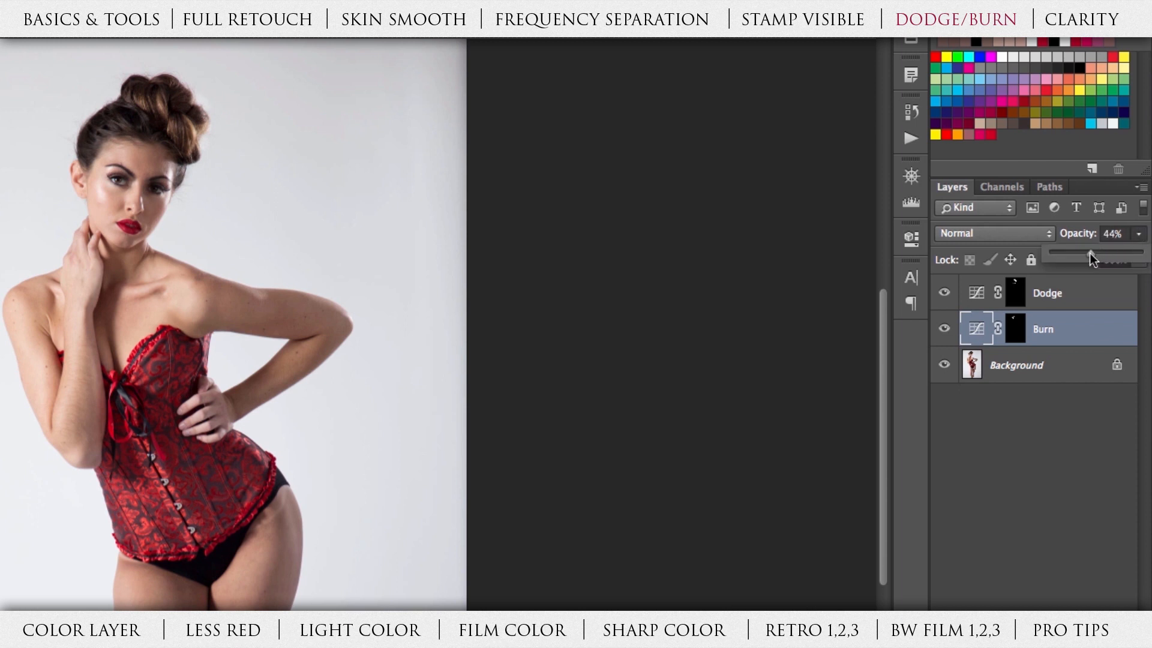
pyautogui.click(1075, 333)
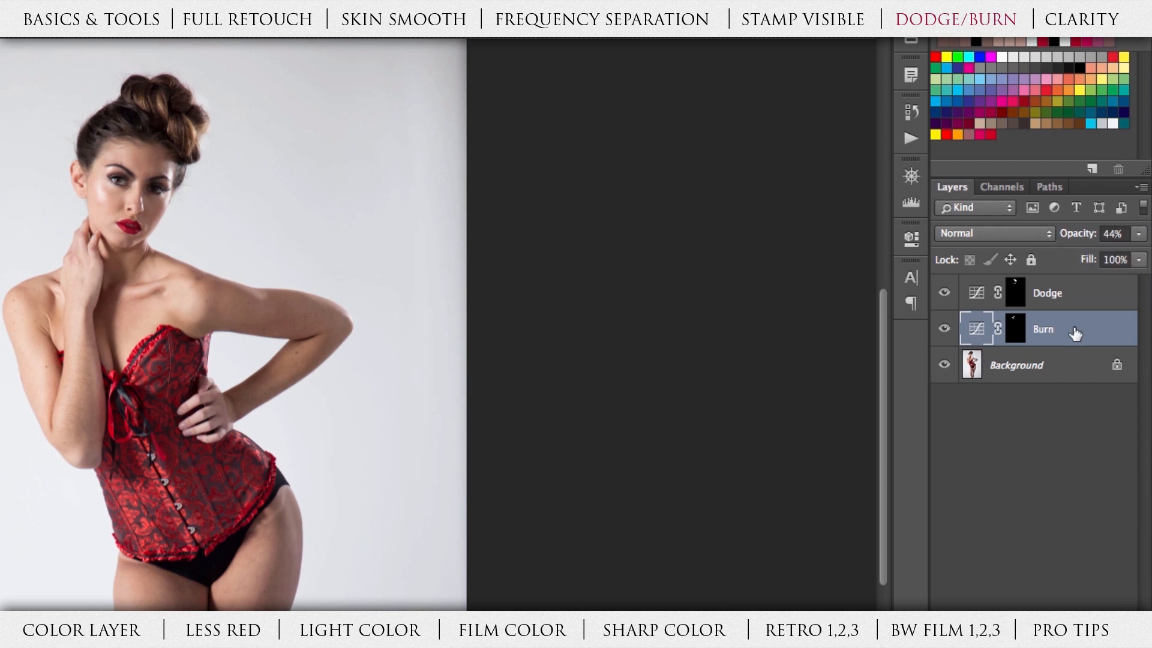
# Step: Toggle the Burn layer's visibility repeatedly to compare the face and hair with and without the darkening
pyautogui.click(943, 329)
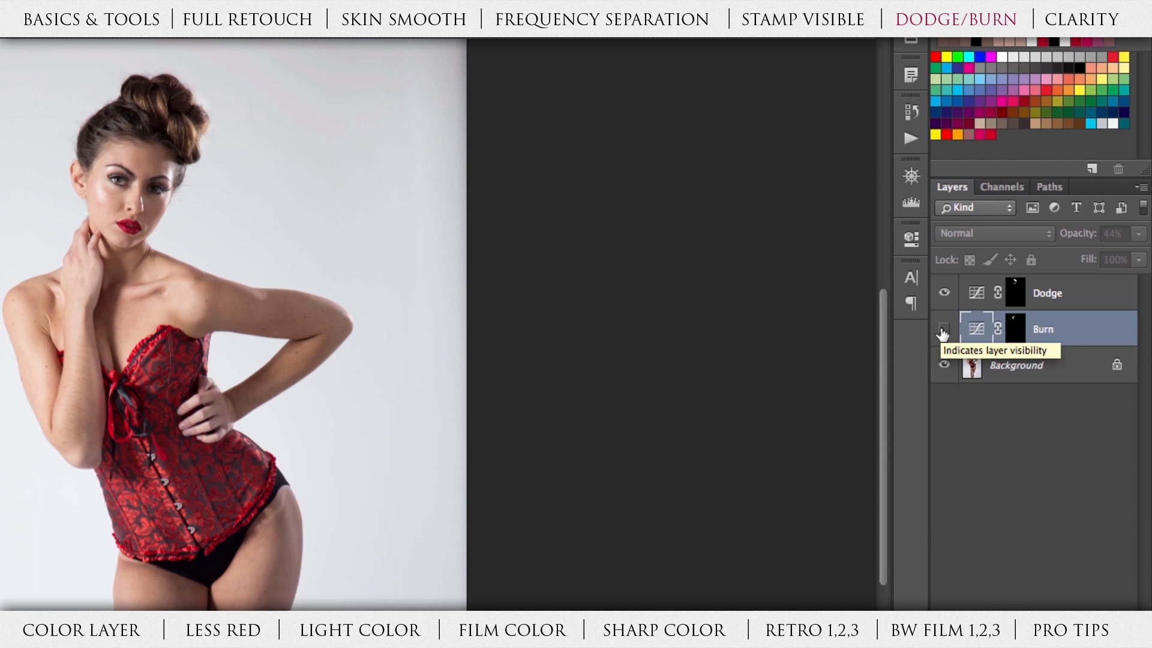
pyautogui.click(942, 331)
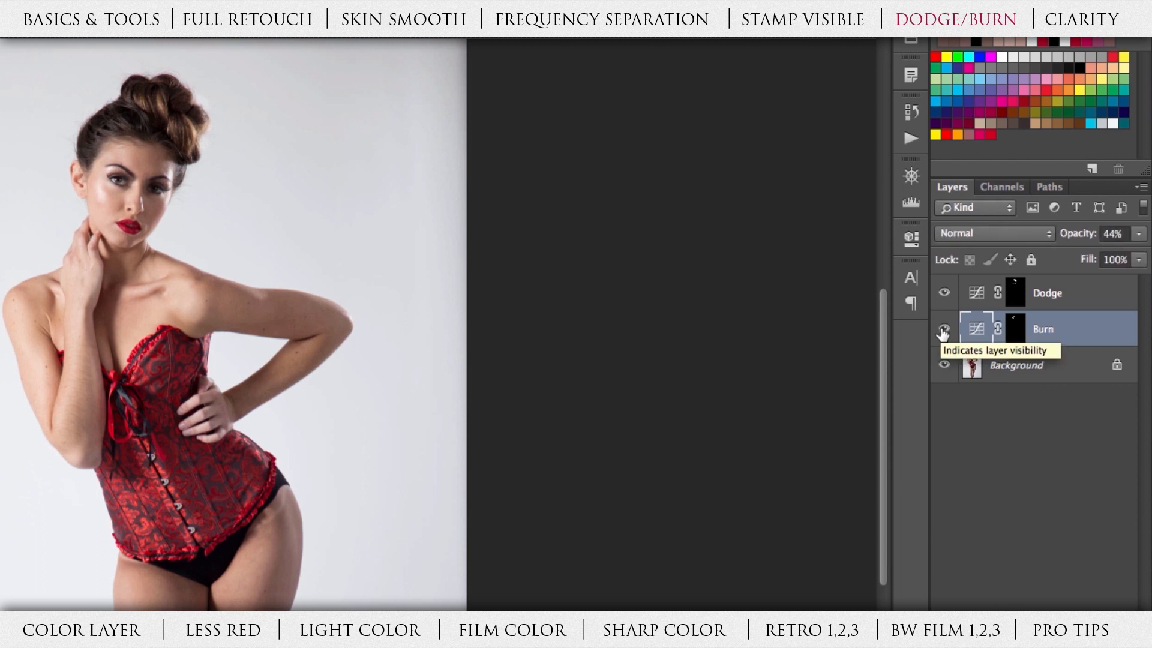
pyautogui.click(942, 332)
pyautogui.click(942, 331)
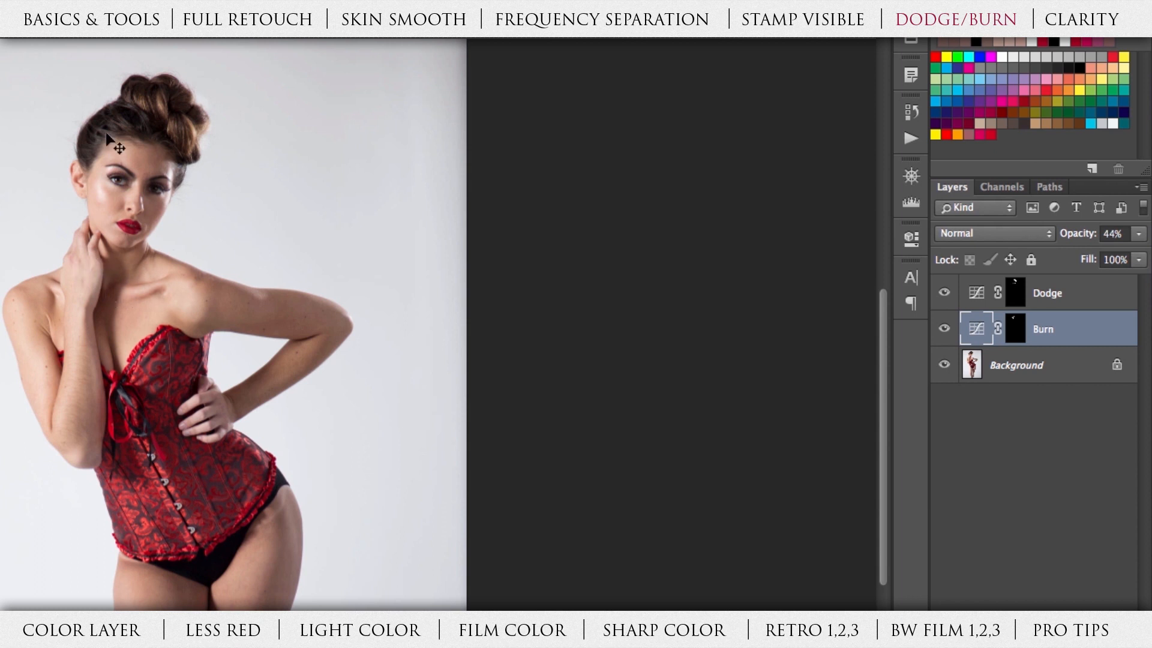
pyautogui.click(943, 329)
pyautogui.click(944, 330)
# Step: Hide and show the Dodge and Burn layers together to compare the portrait before and after both adjustments
pyautogui.moveTo(944, 330); pyautogui.dragTo(943, 300)
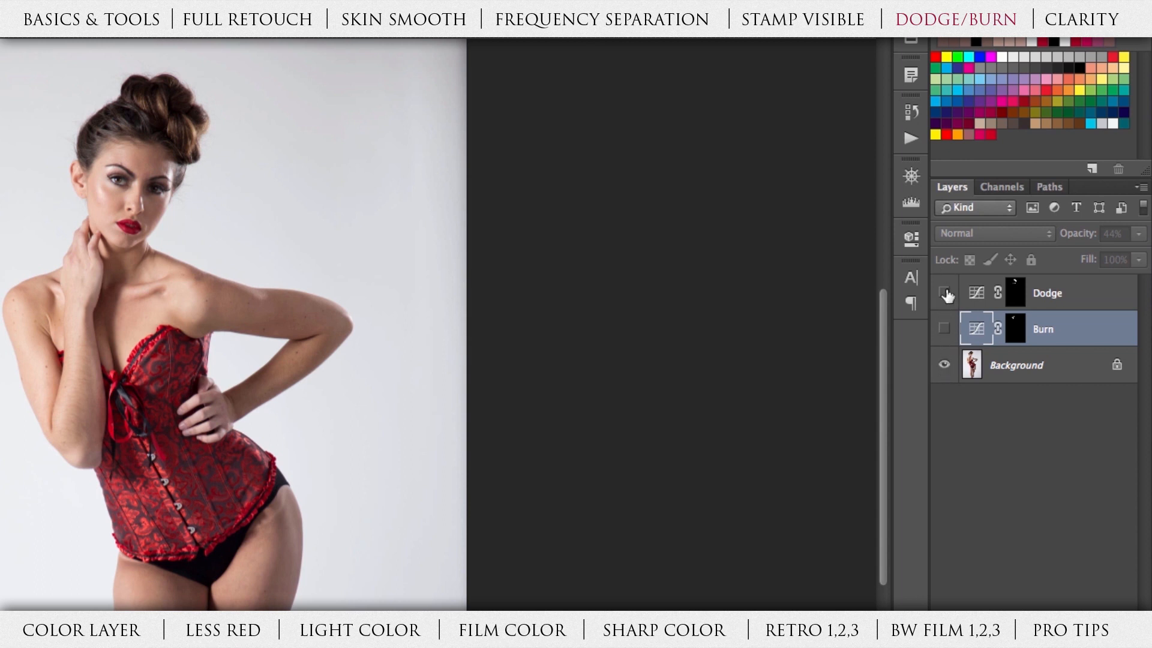
pyautogui.click(942, 294)
pyautogui.click(944, 329)
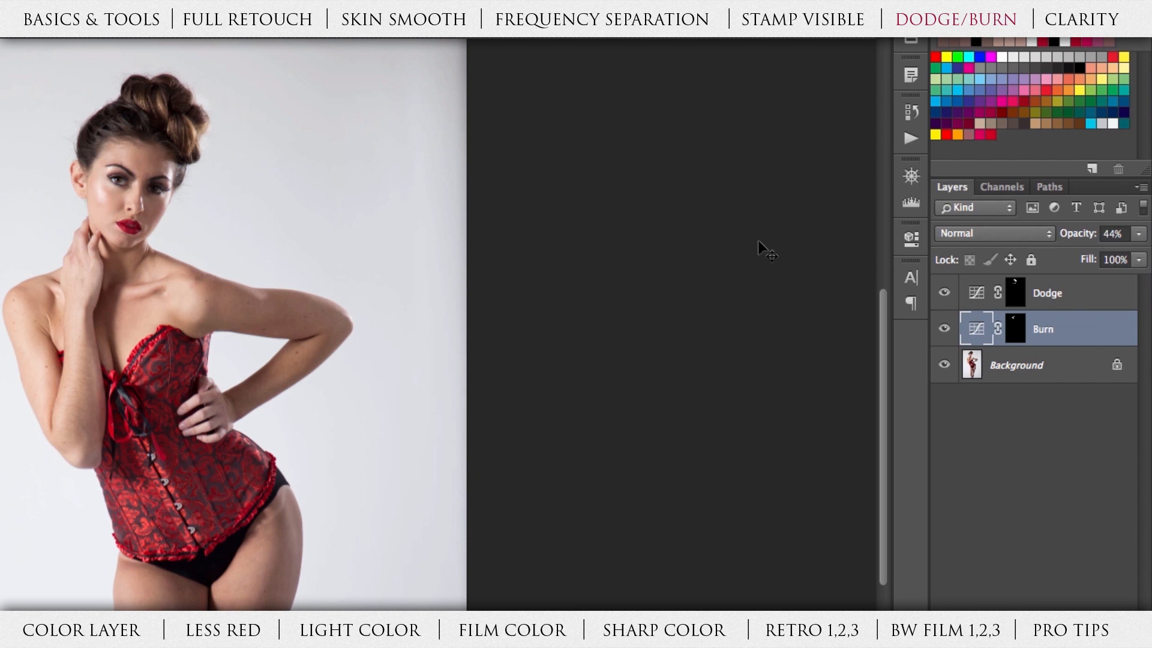
pyautogui.click(944, 293)
pyautogui.click(943, 329)
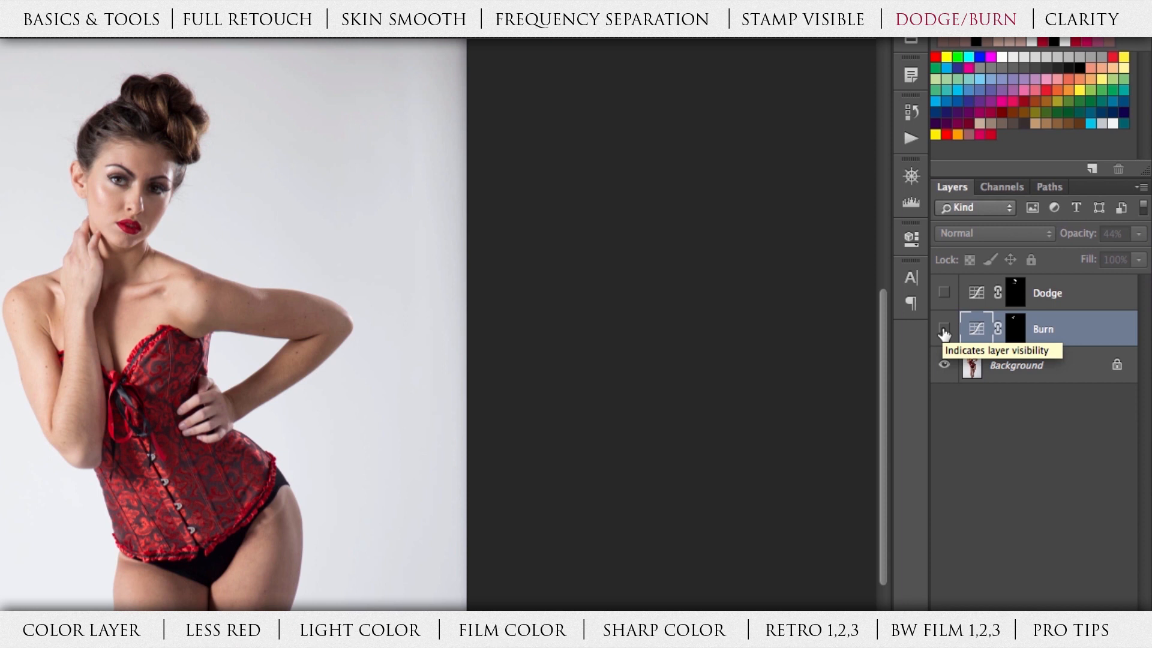
pyautogui.moveTo(943, 330); pyautogui.dragTo(945, 294)
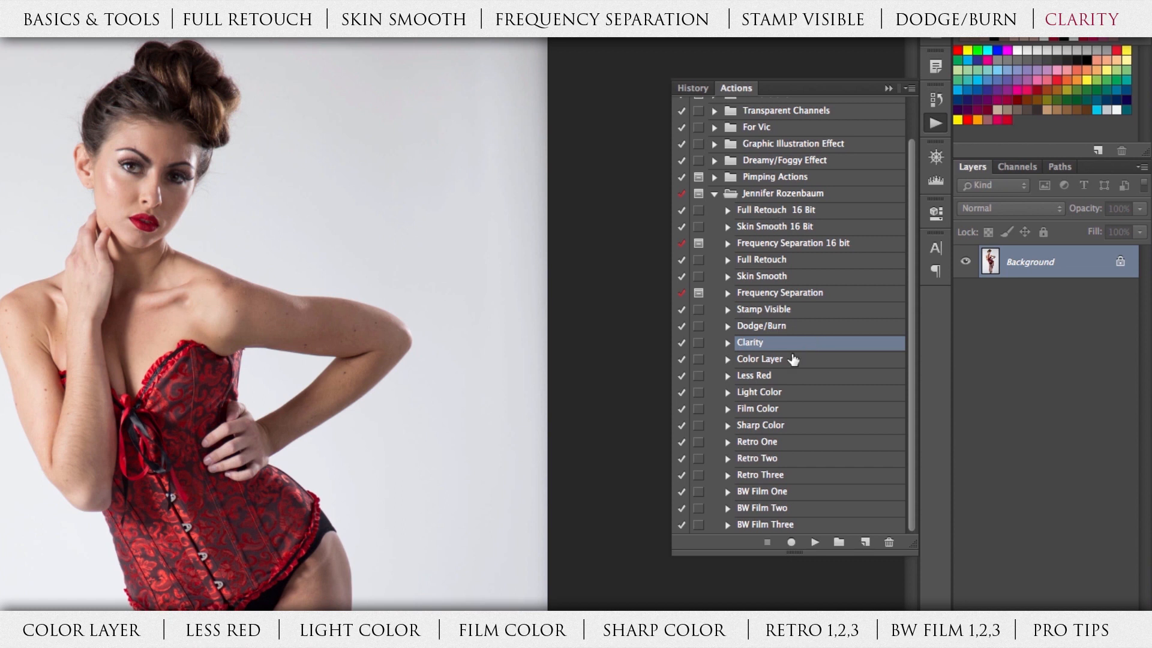
# Step: Run the Clarity action on the Background photo and compare the image with the Clarity layer hidden and shown
pyautogui.click(815, 541)
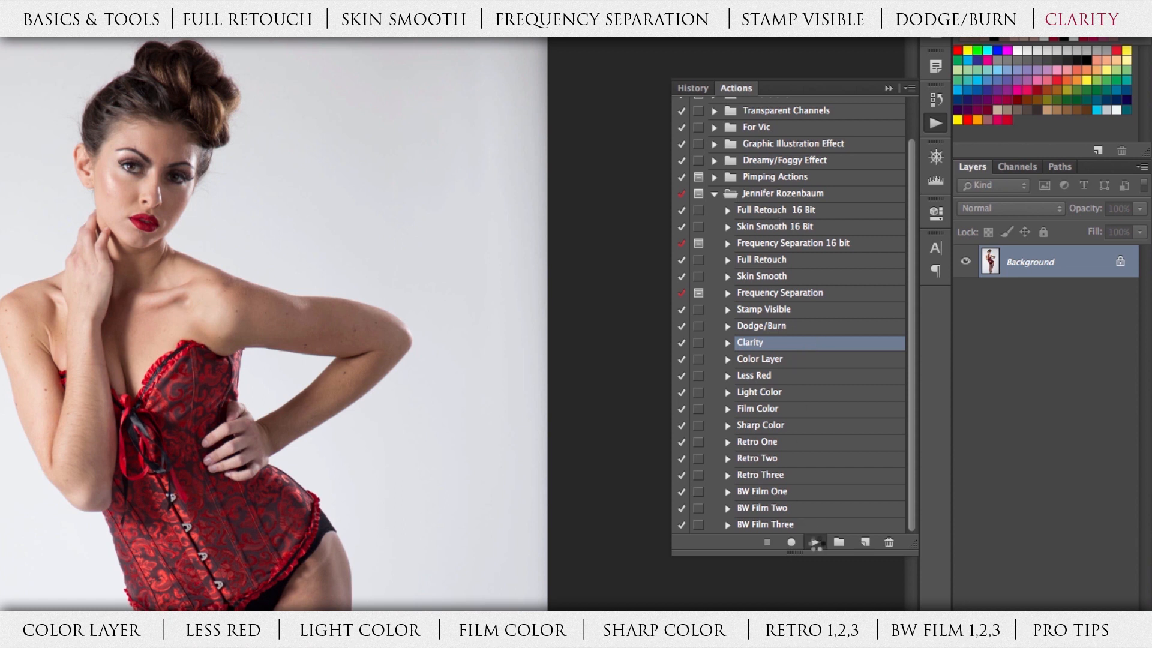
pyautogui.click(935, 124)
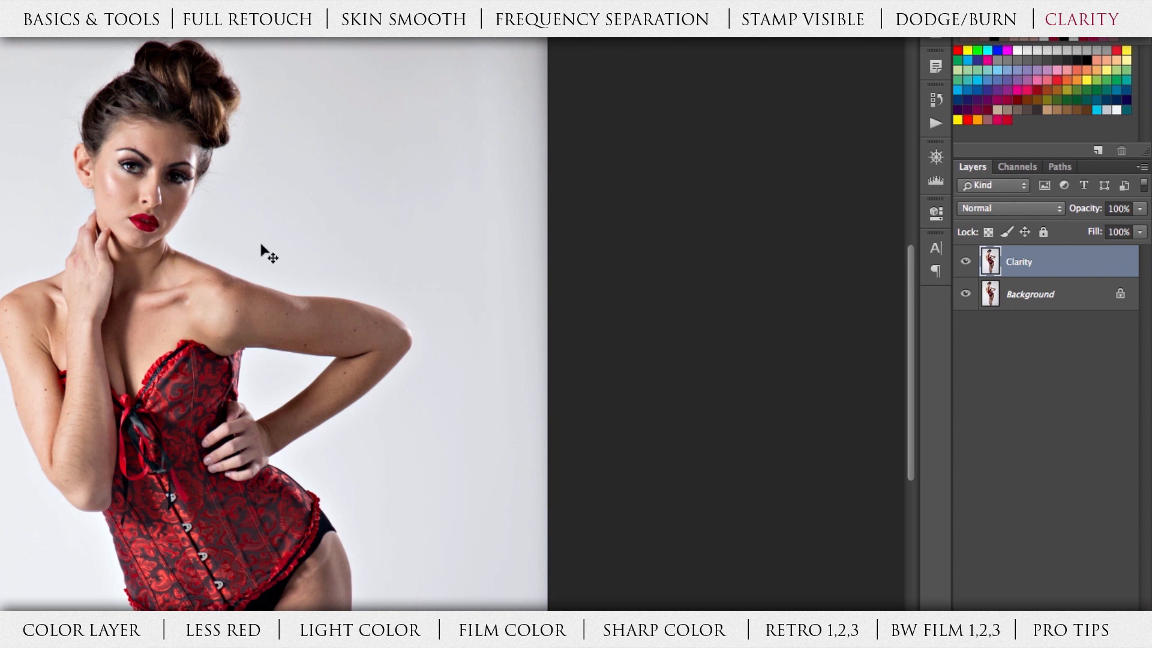
pyautogui.click(965, 263)
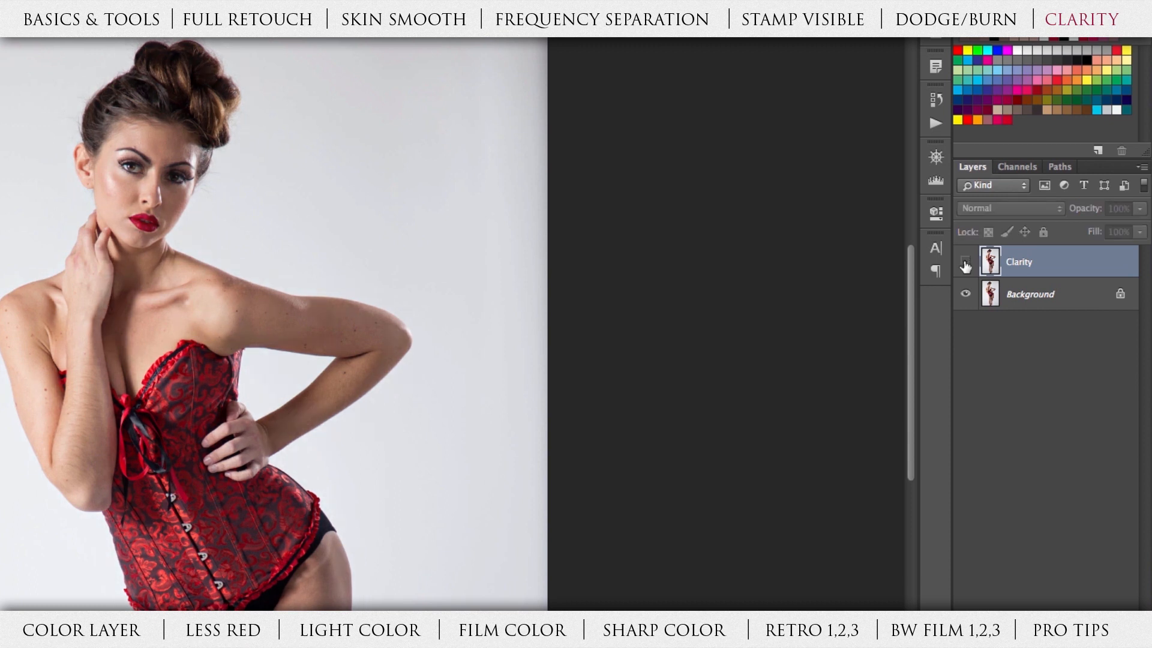
pyautogui.click(965, 262)
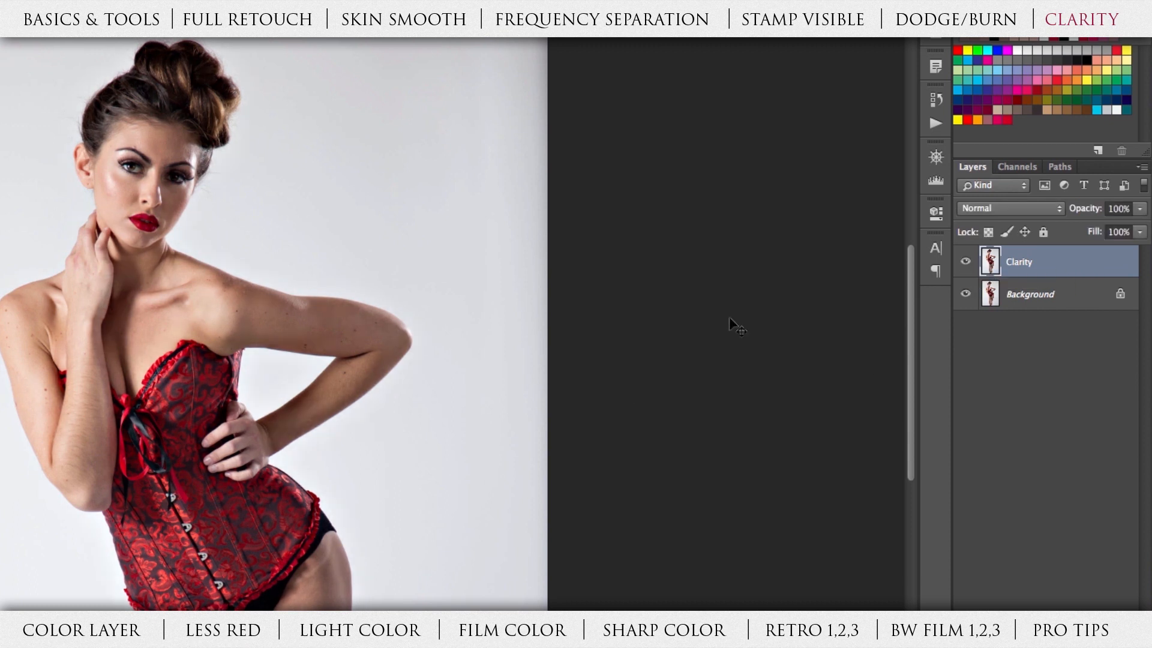
# Step: Try the Clarity layer at 68% opacity, compare it hidden and shown, and return the opacity to 100%
pyautogui.click(1139, 209)
pyautogui.moveTo(1141, 233); pyautogui.dragTo(1117, 233)
pyautogui.click(1079, 270)
pyautogui.click(966, 263)
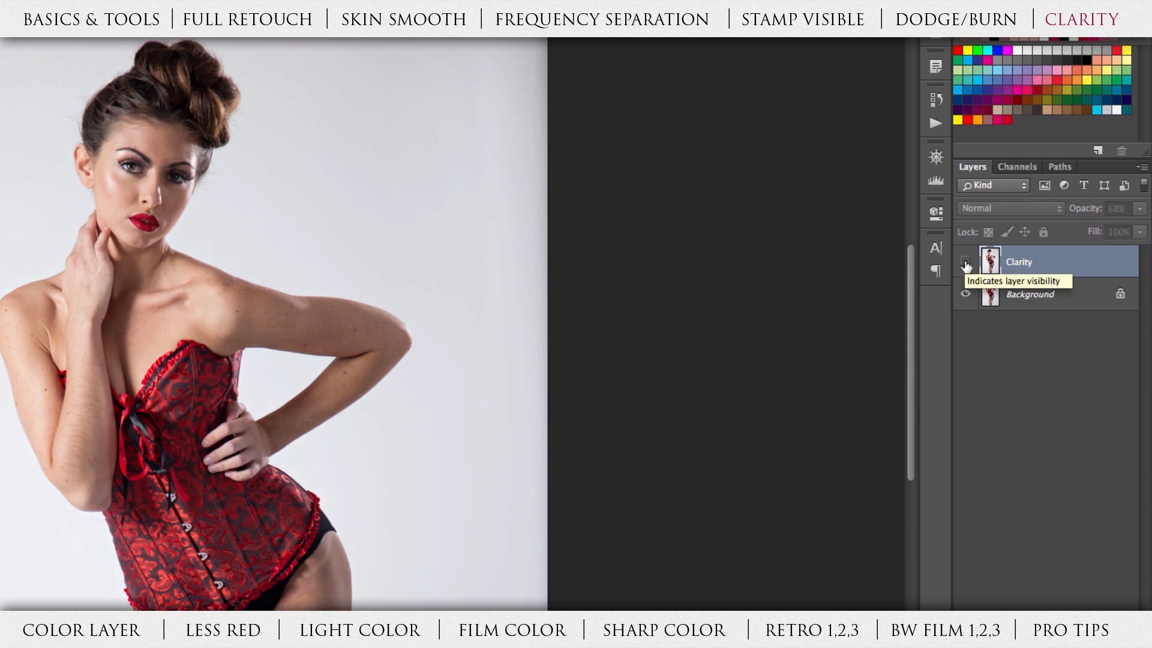
pyautogui.click(965, 263)
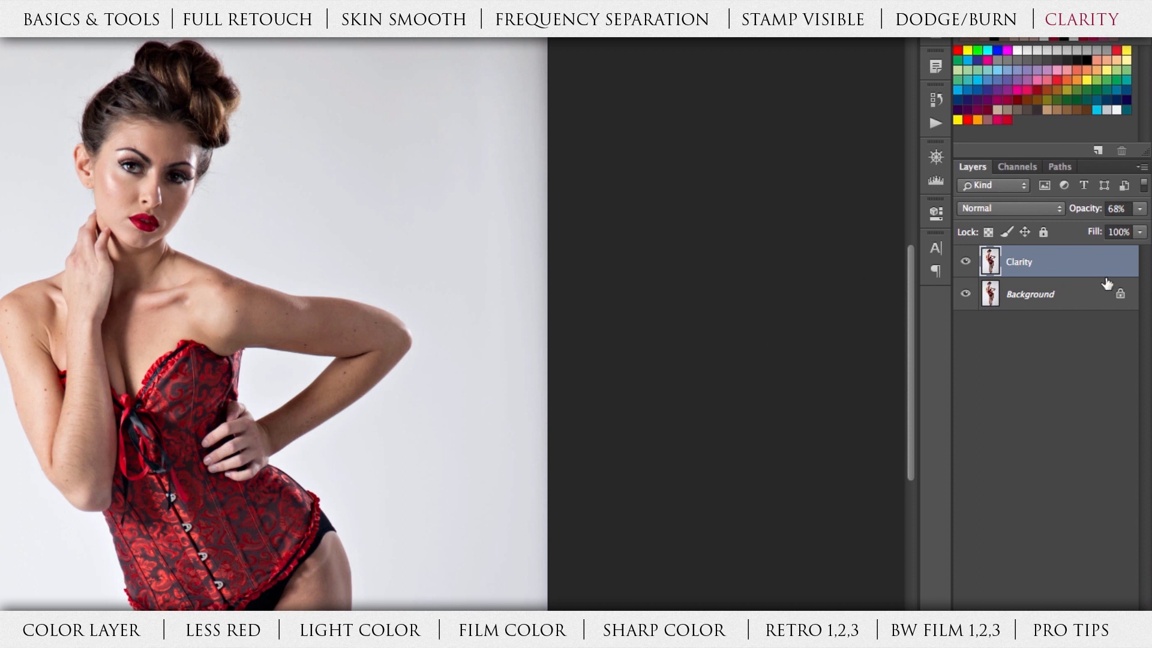
pyautogui.click(1138, 209)
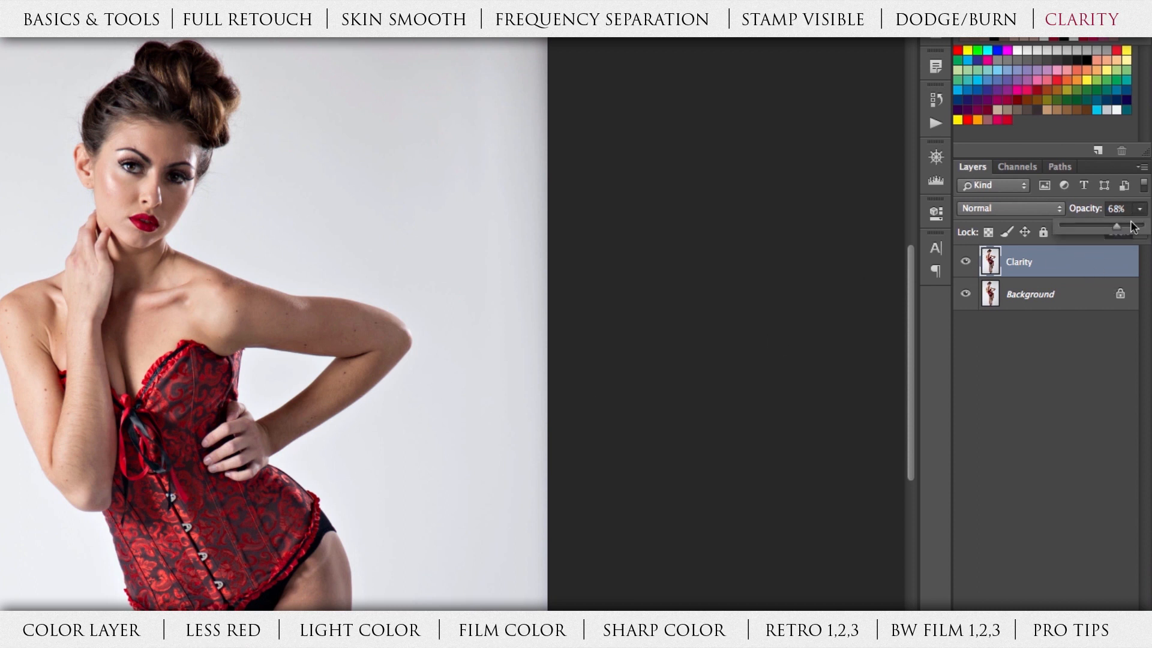
pyautogui.moveTo(1117, 227); pyautogui.dragTo(1148, 237)
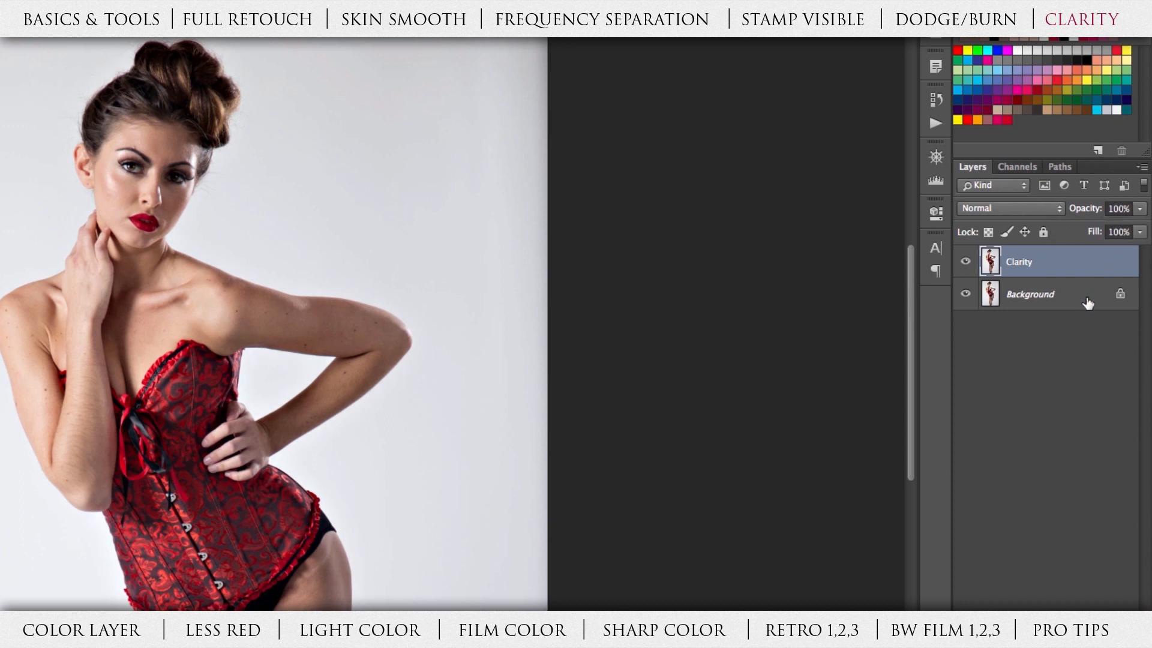
# Step: Lower the Clarity layer's opacity in two passes to soften the effect
pyautogui.click(1138, 210)
pyautogui.moveTo(1142, 227); pyautogui.dragTo(1115, 231)
pyautogui.click(1082, 272)
pyautogui.click(1139, 209)
pyautogui.moveTo(1115, 231); pyautogui.dragTo(1108, 232)
pyautogui.click(1097, 263)
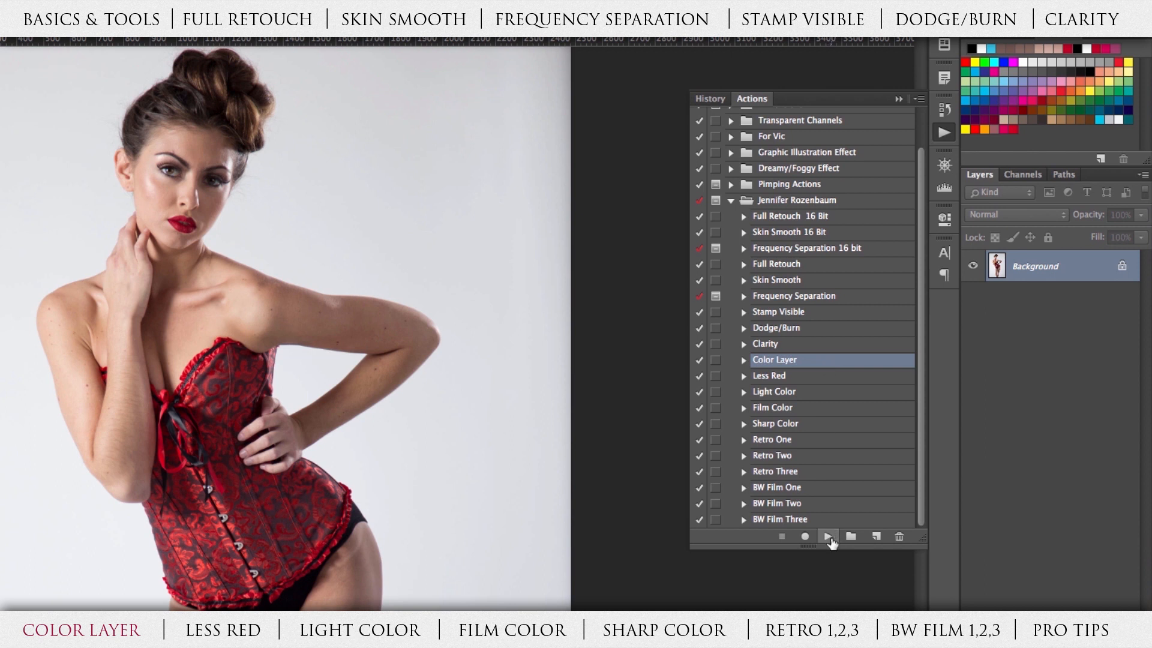
# Step: Run the Color Layer action on the Background photo and make the Color Painting layer's pixels, not its mask, the painting target
pyautogui.click(827, 536)
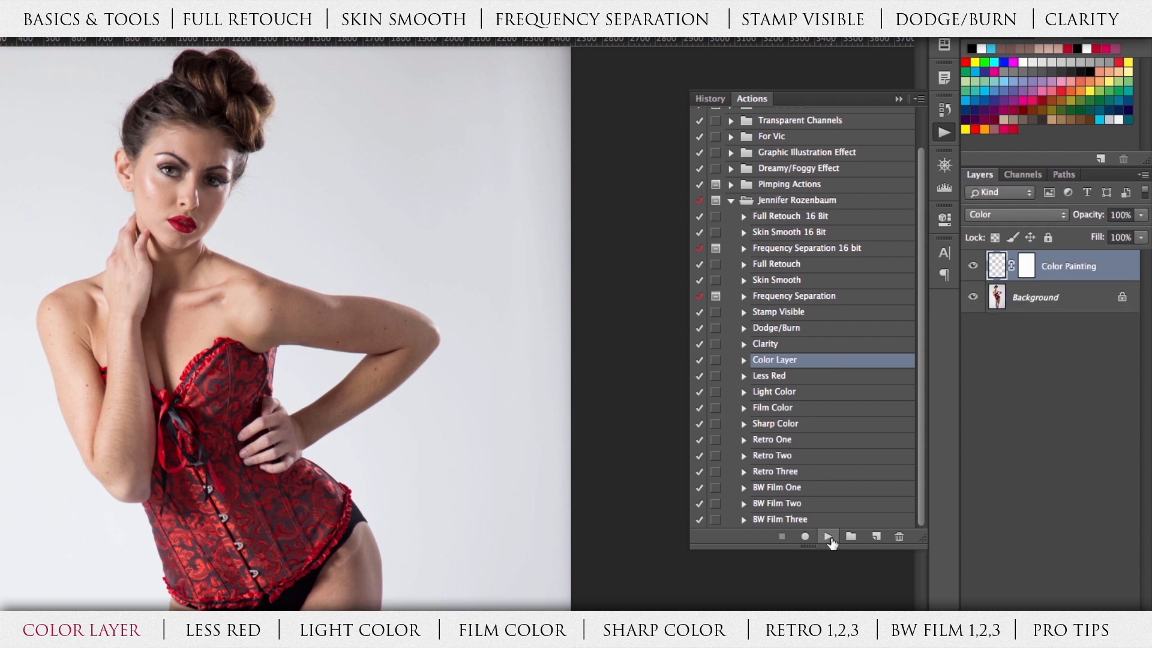
pyautogui.click(943, 134)
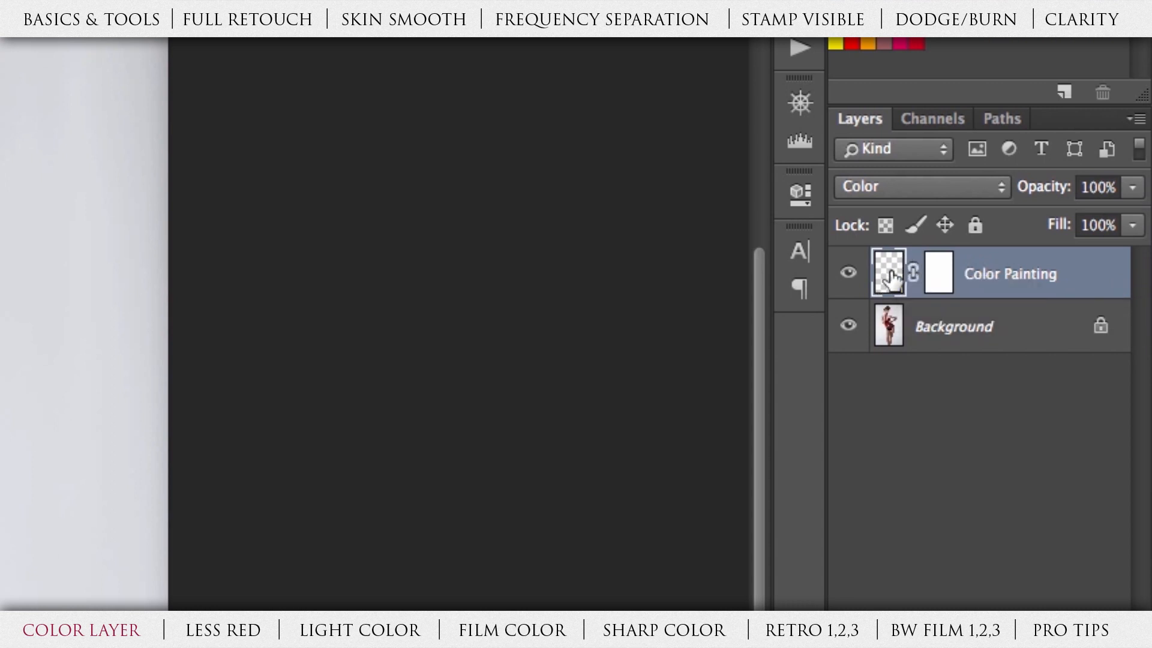
pyautogui.click(937, 278)
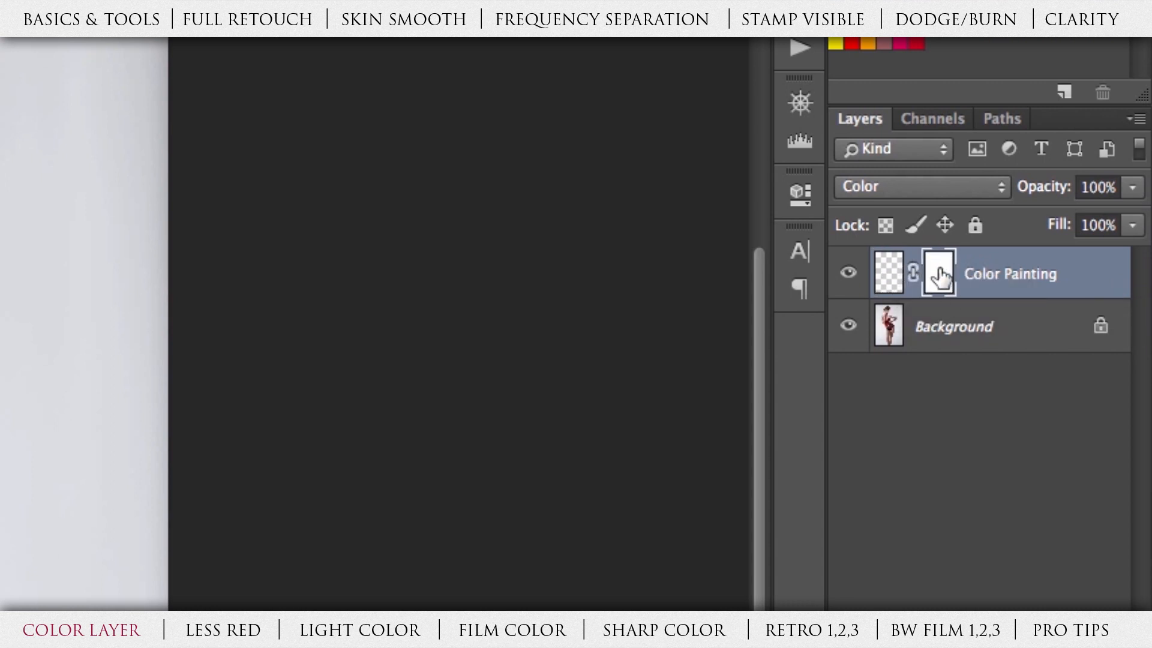
pyautogui.click(891, 281)
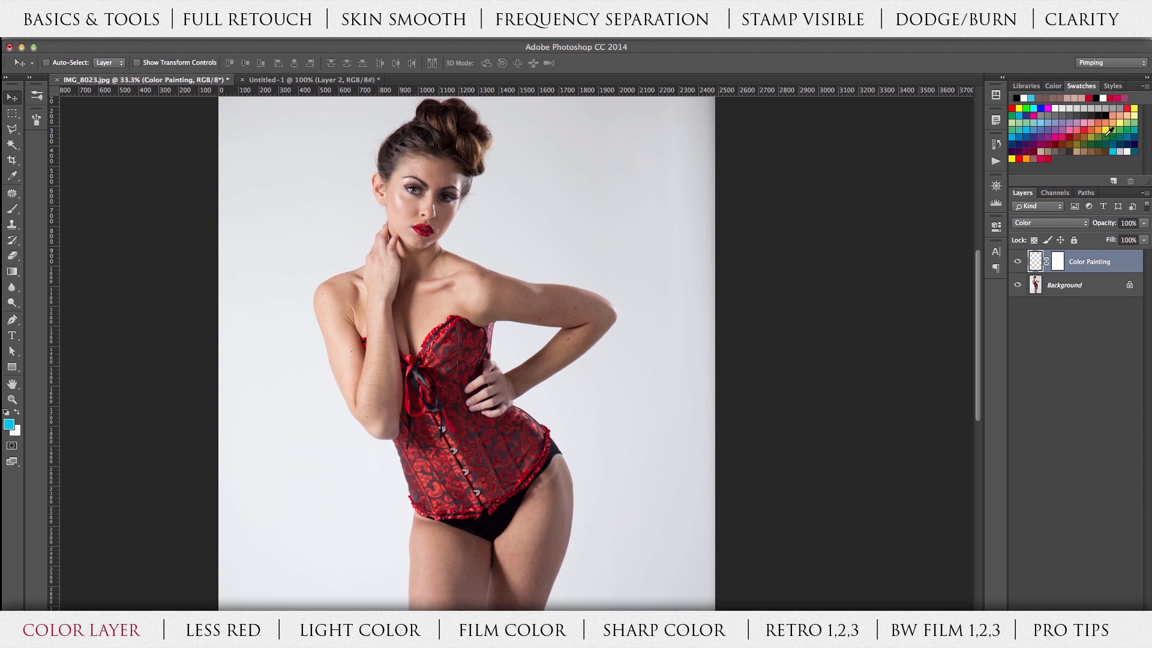
# Step: Paint the whole red corset with a blue swatch colour on the Color Painting layer, including its upper edges
pyautogui.click(1018, 136)
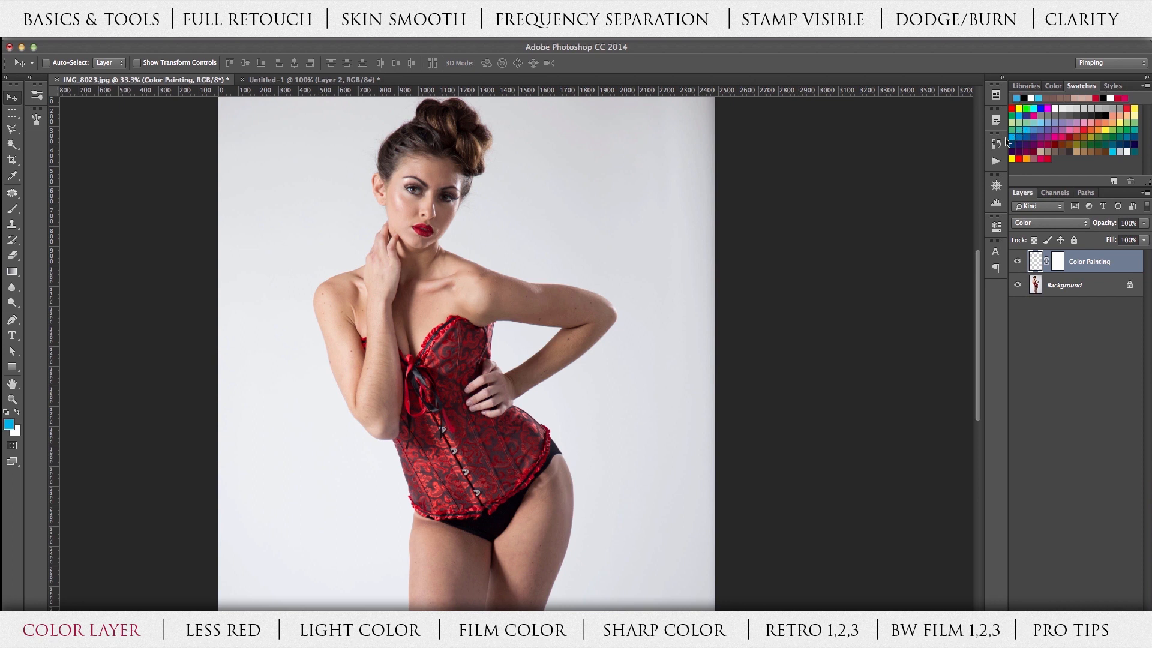
pyautogui.click(12, 209)
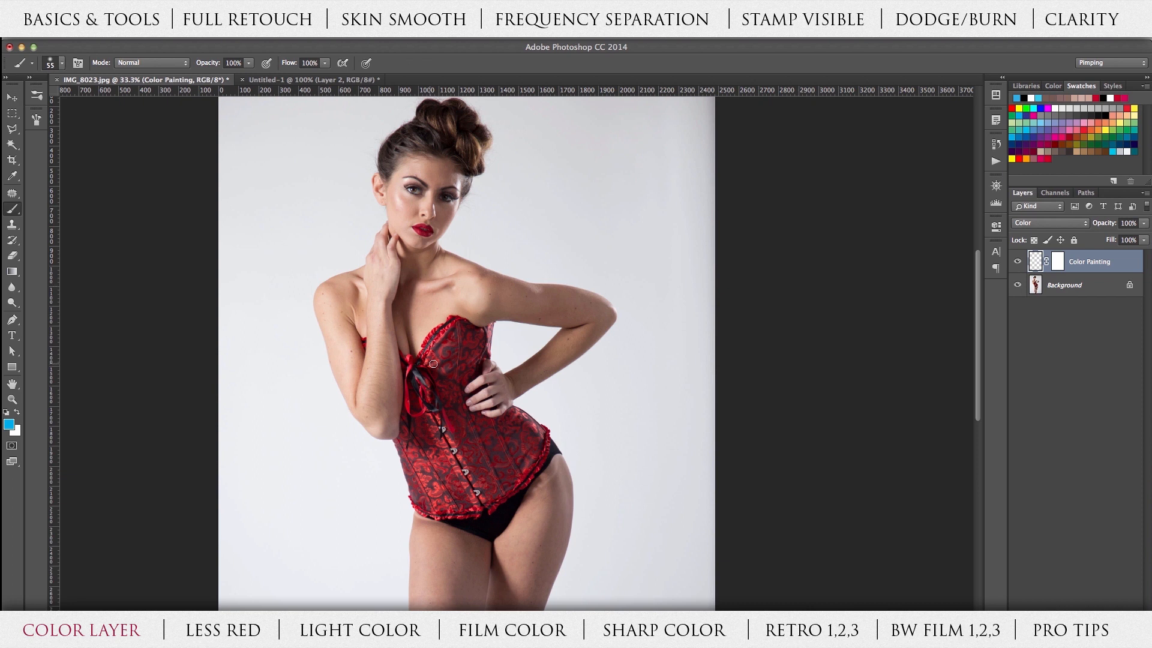
pyautogui.moveTo(441, 363)
pyautogui.mouseDown()
pyautogui.moveTo(454, 325)
pyautogui.moveTo(477, 352)
pyautogui.moveTo(460, 368)
pyautogui.moveTo(451, 360)
pyautogui.moveTo(447, 386)
pyautogui.moveTo(414, 413)
pyautogui.moveTo(402, 364)
pyautogui.moveTo(411, 364)
pyautogui.moveTo(412, 428)
pyautogui.moveTo(407, 444)
pyautogui.moveTo(396, 437)
pyautogui.moveTo(426, 513)
pyautogui.moveTo(483, 513)
pyautogui.moveTo(540, 467)
pyautogui.moveTo(523, 414)
pyautogui.moveTo(489, 453)
pyautogui.moveTo(515, 440)
pyautogui.moveTo(523, 450)
pyautogui.moveTo(493, 491)
pyautogui.moveTo(484, 497)
pyautogui.moveTo(489, 479)
pyautogui.moveTo(469, 466)
pyautogui.moveTo(444, 485)
pyautogui.moveTo(428, 408)
pyautogui.moveTo(441, 489)
pyautogui.moveTo(430, 473)
pyautogui.moveTo(452, 437)
pyautogui.moveTo(464, 480)
pyautogui.moveTo(471, 458)
pyautogui.moveTo(459, 398)
pyautogui.moveTo(482, 468)
pyautogui.moveTo(488, 415)
pyautogui.moveTo(475, 418)
pyautogui.moveTo(467, 379)
pyautogui.mouseUp()
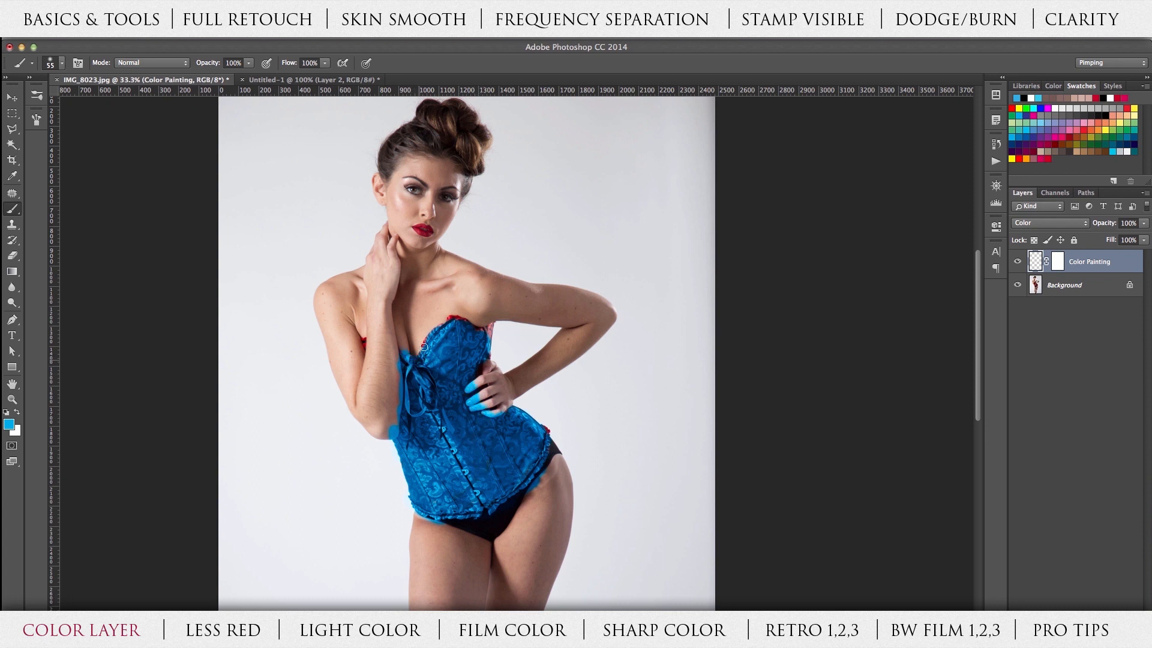
pyautogui.moveTo(452, 322); pyautogui.dragTo(486, 337)
pyautogui.click(366, 342)
# Step: Paint black on the Color Painting mask to clear blue from the skin, using white to restore the corset around the hand
pyautogui.click(1058, 264)
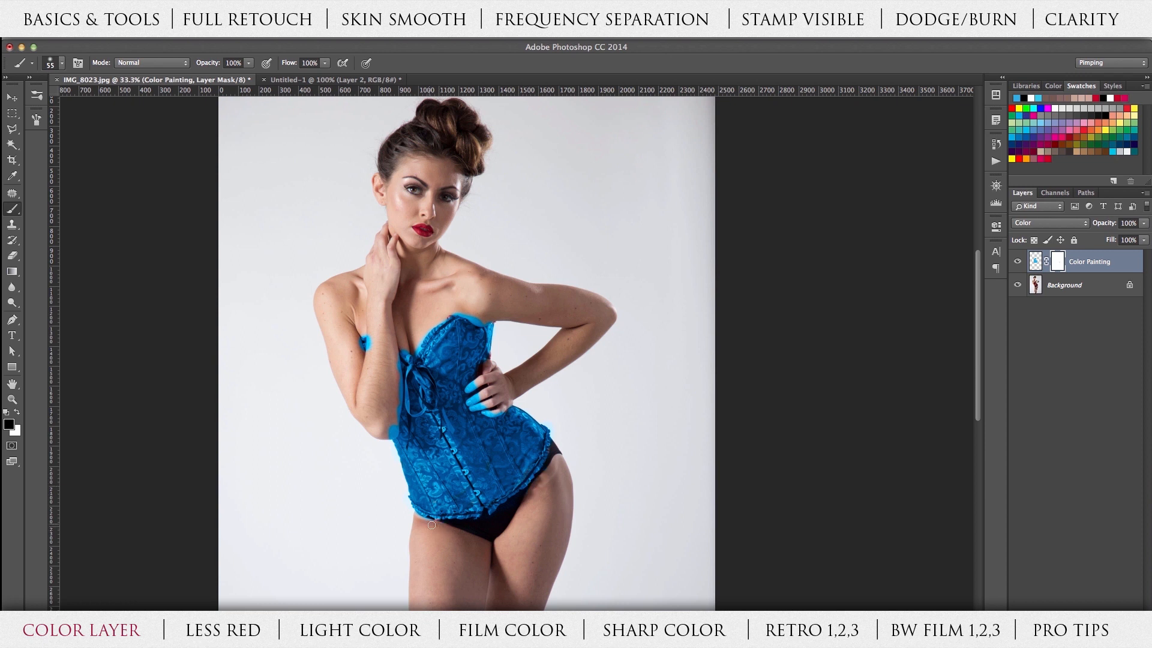
pyautogui.moveTo(417, 525); pyautogui.dragTo(407, 522)
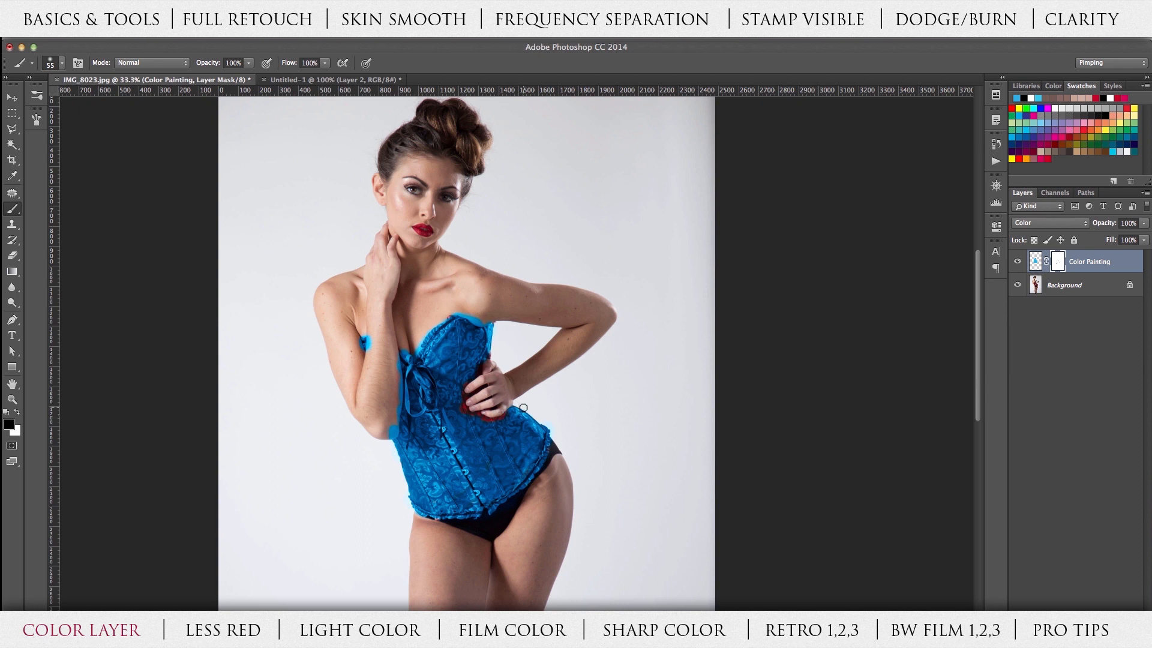
pyautogui.press('x')
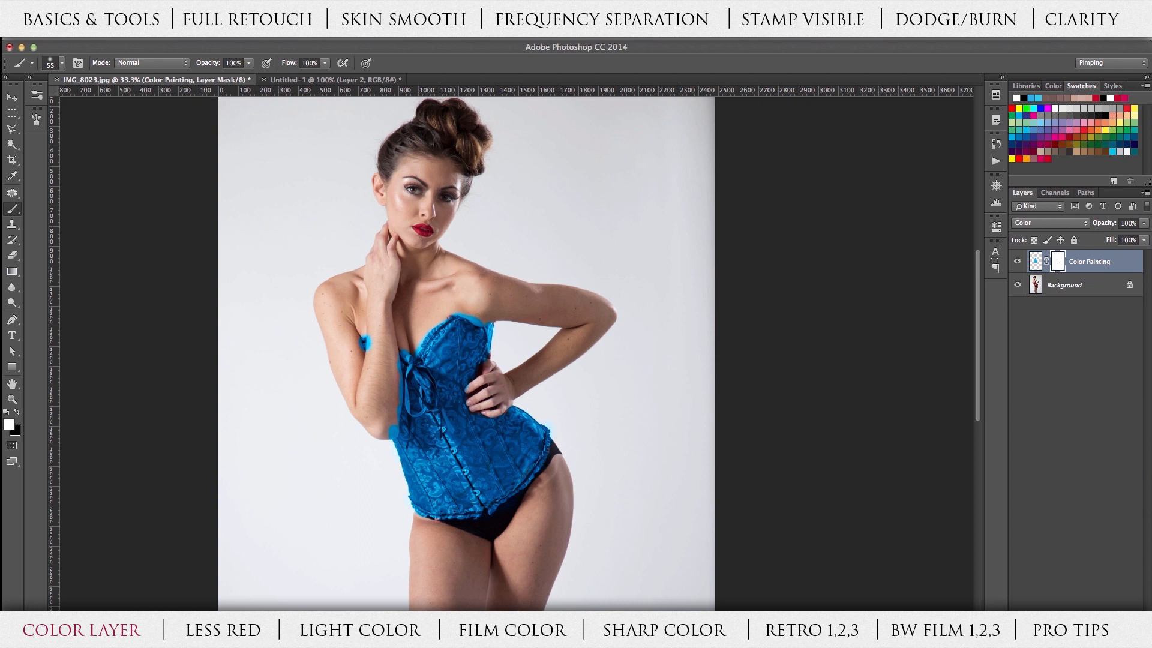
pyautogui.click(17, 413)
pyautogui.moveTo(374, 351); pyautogui.dragTo(372, 334)
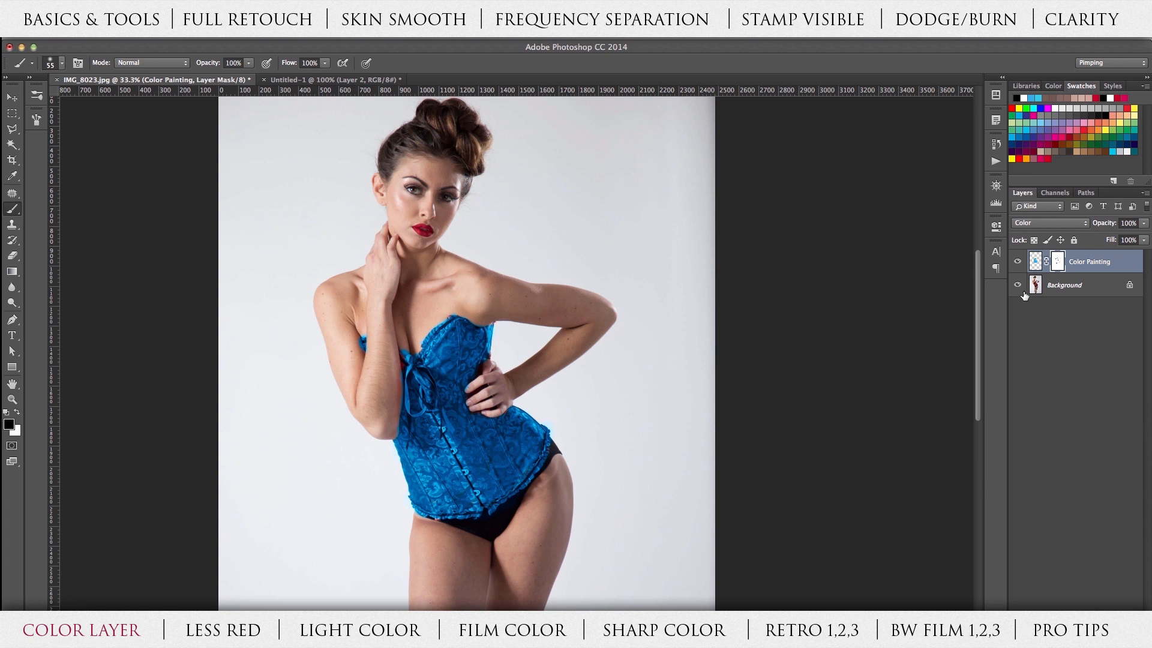
# Step: Run the Less Red action on the Background photo to add a masked Less Red group
pyautogui.click(996, 161)
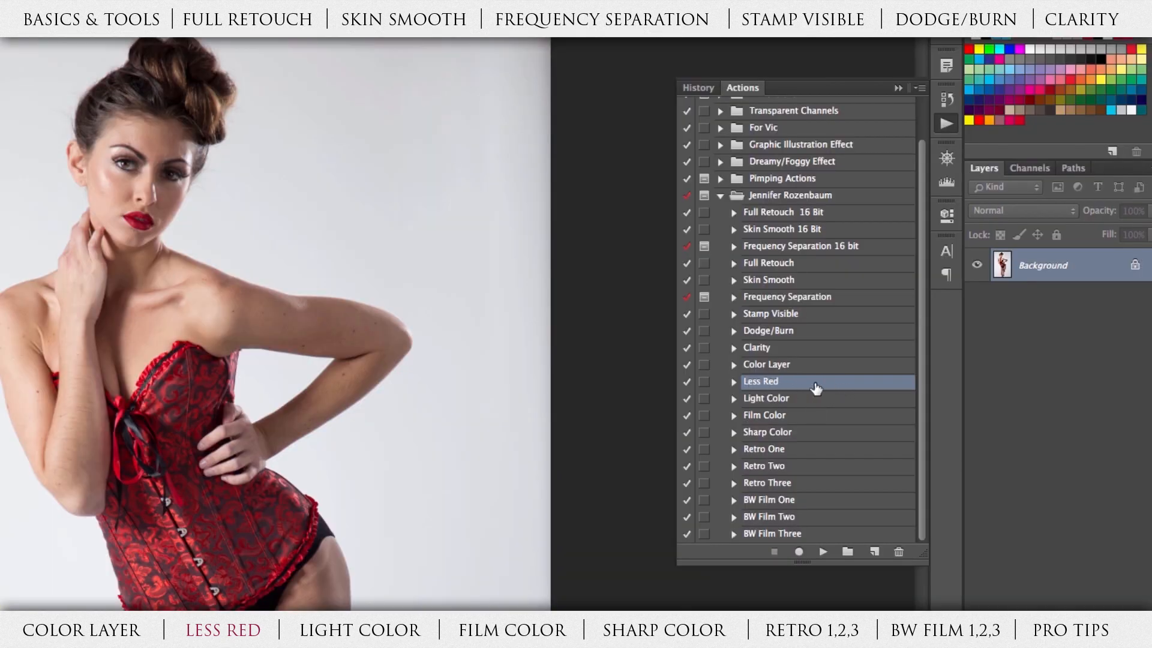
pyautogui.click(823, 551)
pyautogui.click(946, 123)
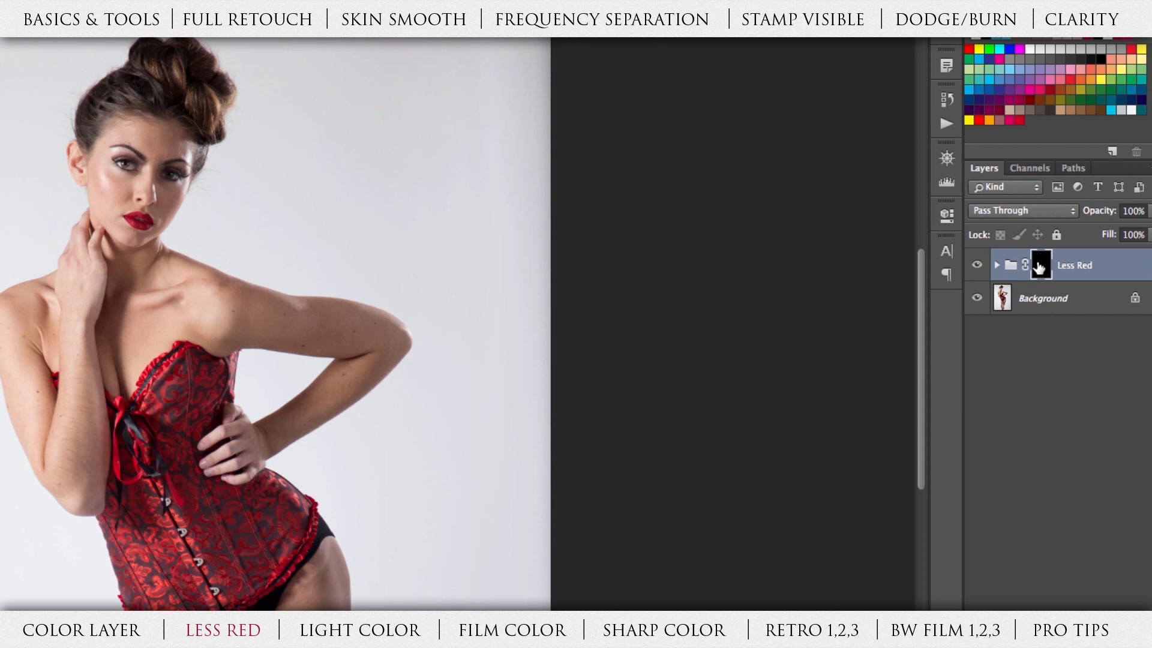
# Step: Invert the Less Red mask to preview the effect on the whole photo, and invert it back to black
pyautogui.hotkey('ctrl', 'i')
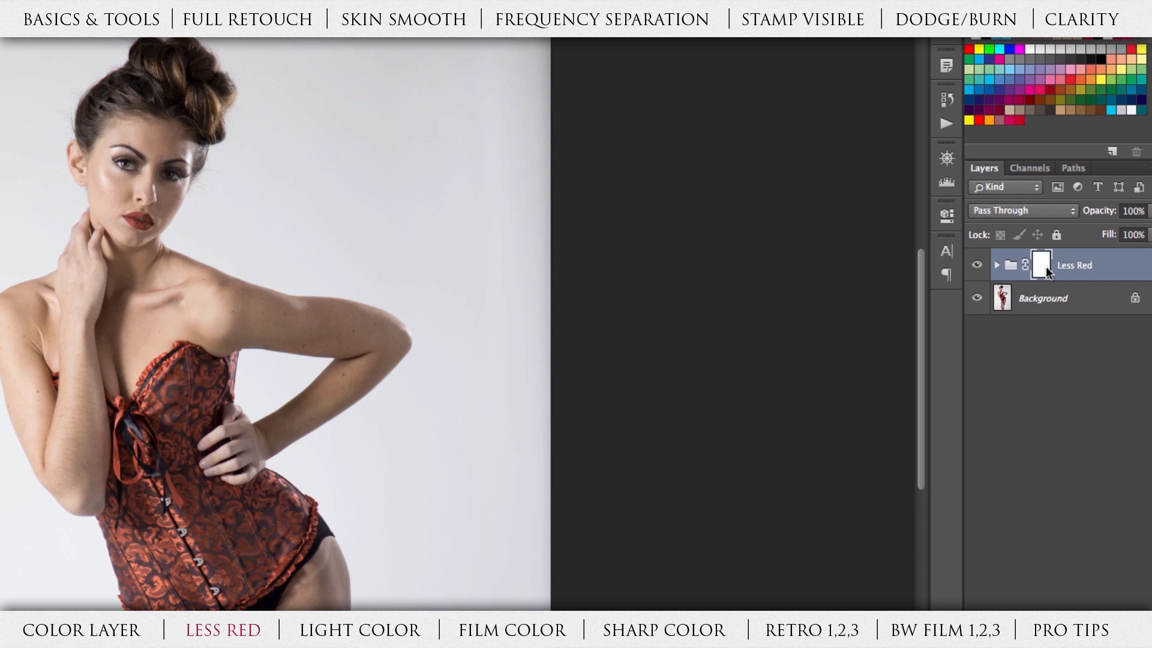
pyautogui.hotkey('ctrl', 'i')
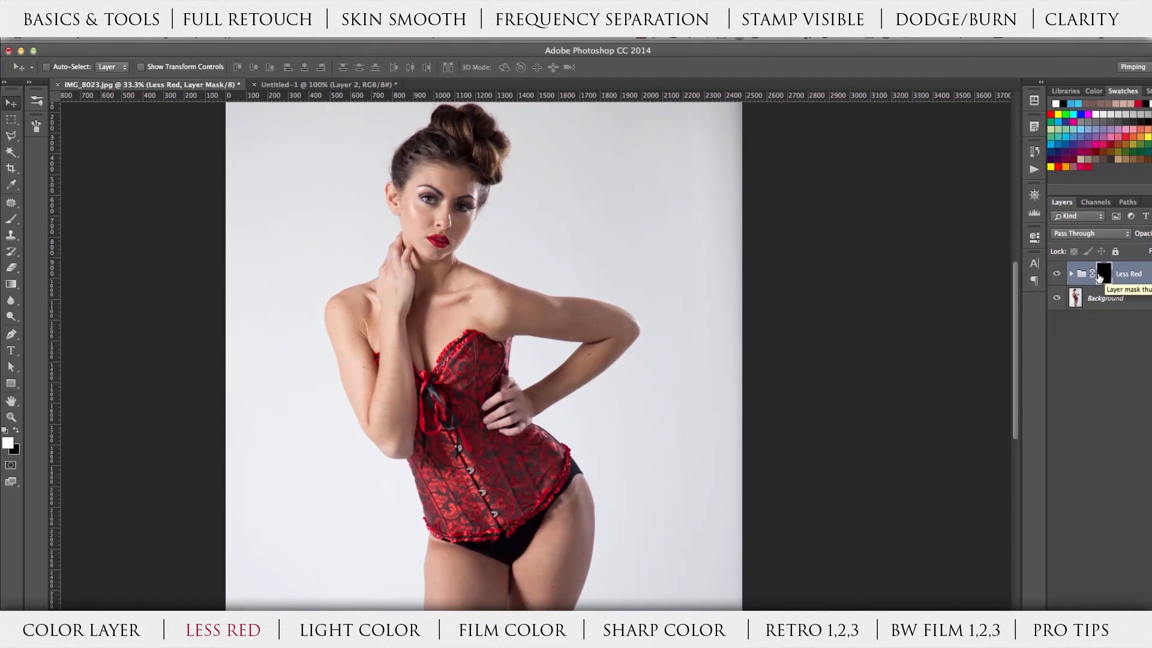
# Step: Paint white on the Less Red mask over the model's face, chest, arms and hands with a soft 100 px brush
pyautogui.click(11, 218)
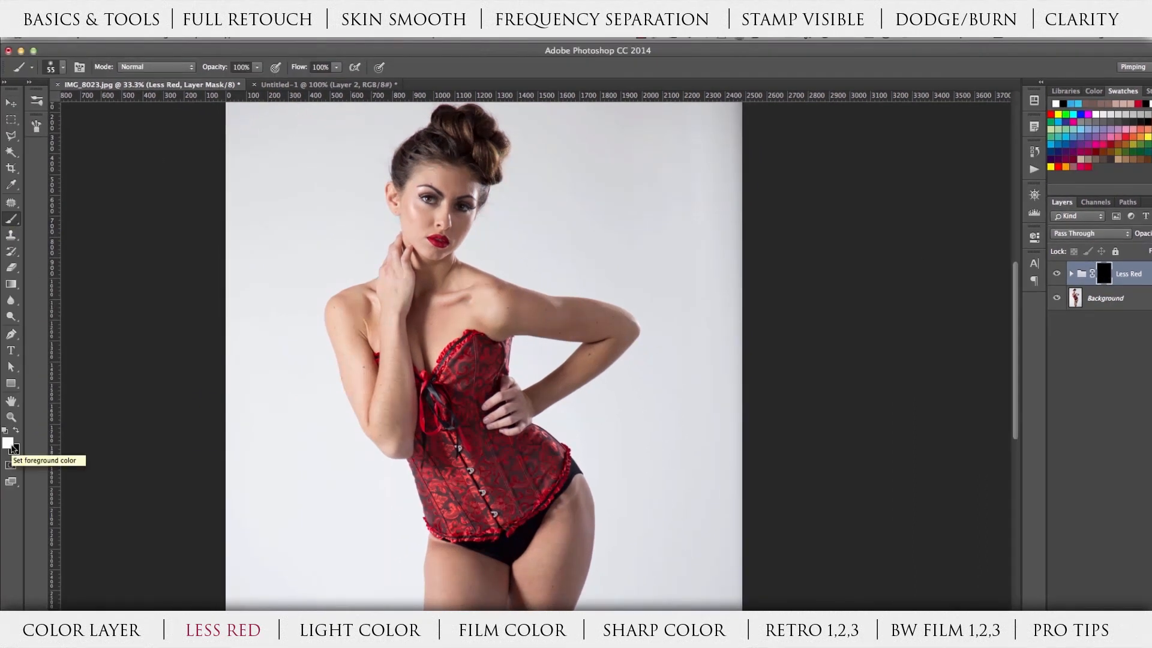
pyautogui.rightClick(411, 302)
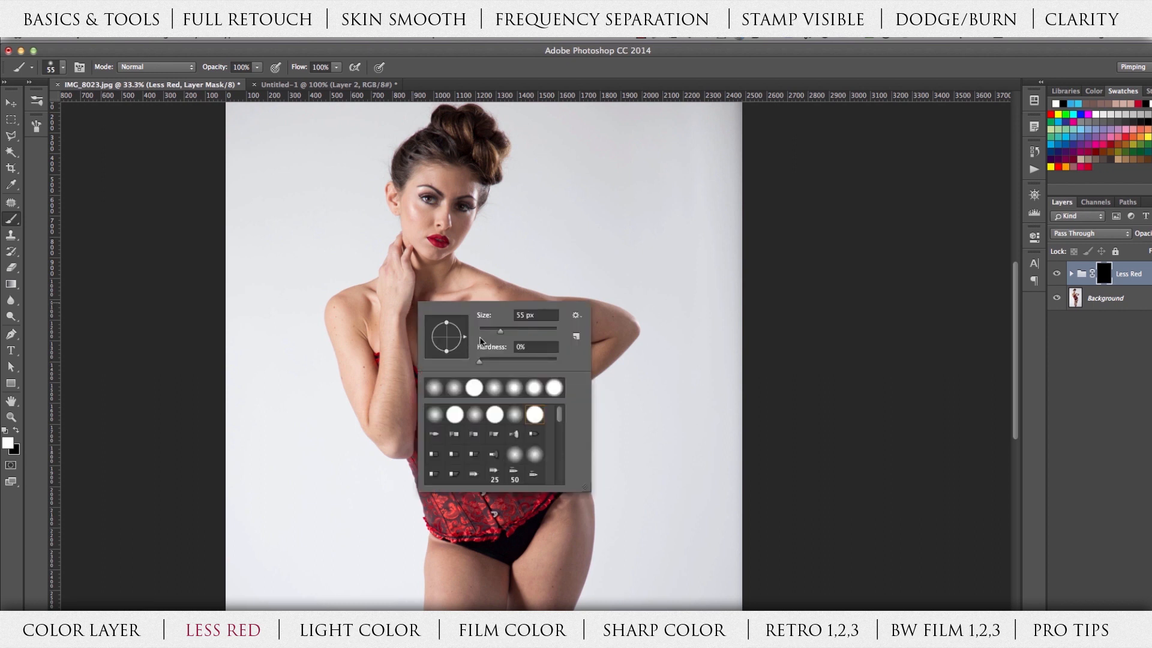
pyautogui.moveTo(499, 331); pyautogui.dragTo(519, 334)
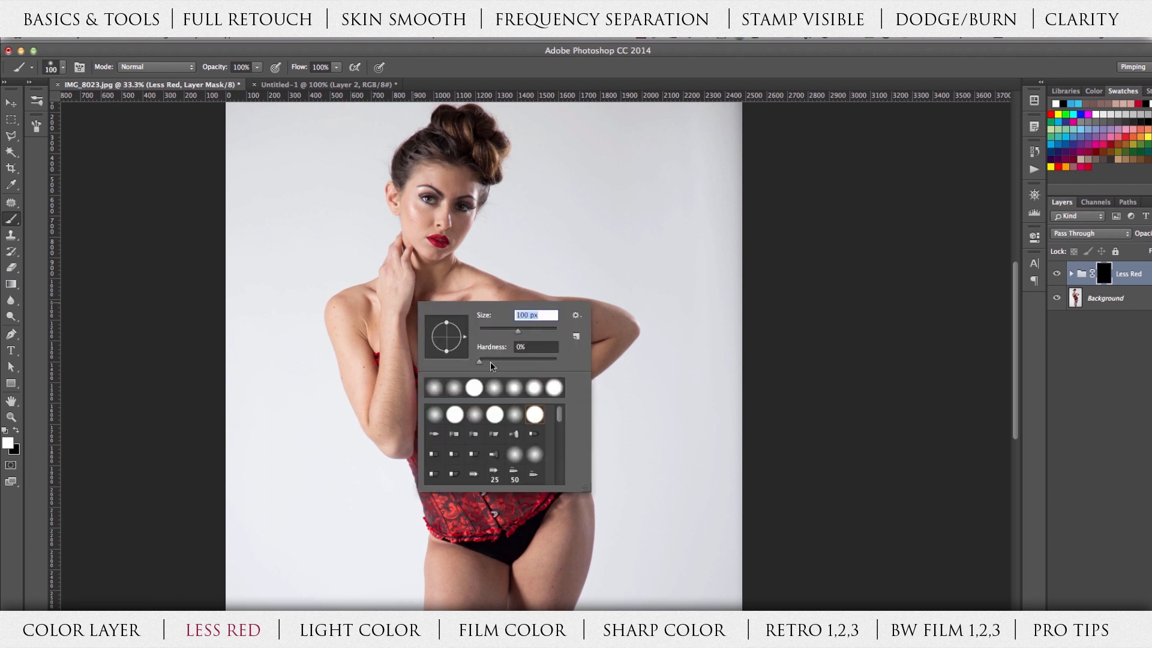
pyautogui.click(382, 300)
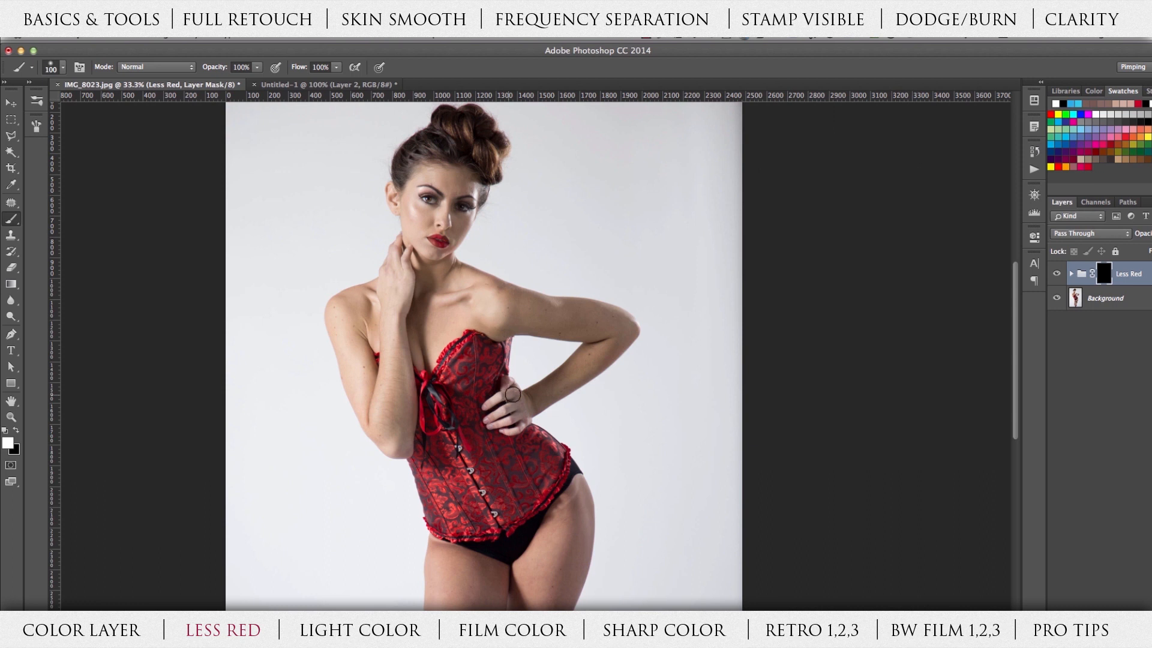
pyautogui.moveTo(498, 414)
pyautogui.mouseDown()
pyautogui.moveTo(522, 424)
pyautogui.moveTo(515, 401)
pyautogui.moveTo(510, 410)
pyautogui.moveTo(556, 398)
pyautogui.mouseUp()
pyautogui.click(10, 104)
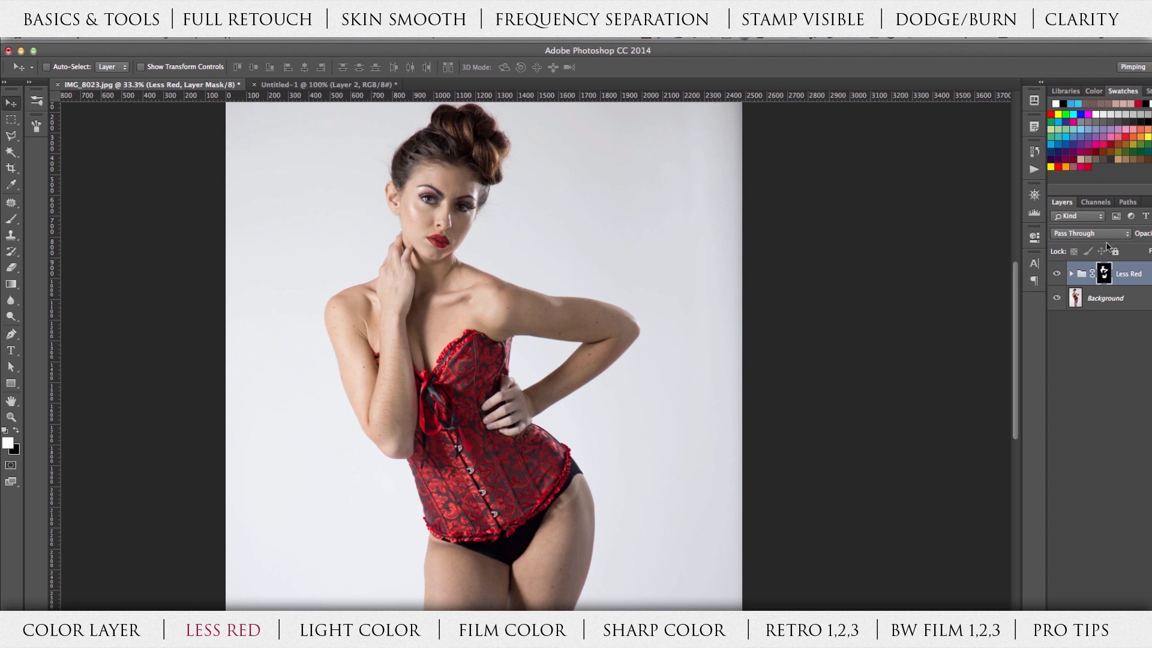
# Step: Set the Less Red group's opacity to 47% and compare the photo with the group hidden and shown
pyautogui.click(1145, 274)
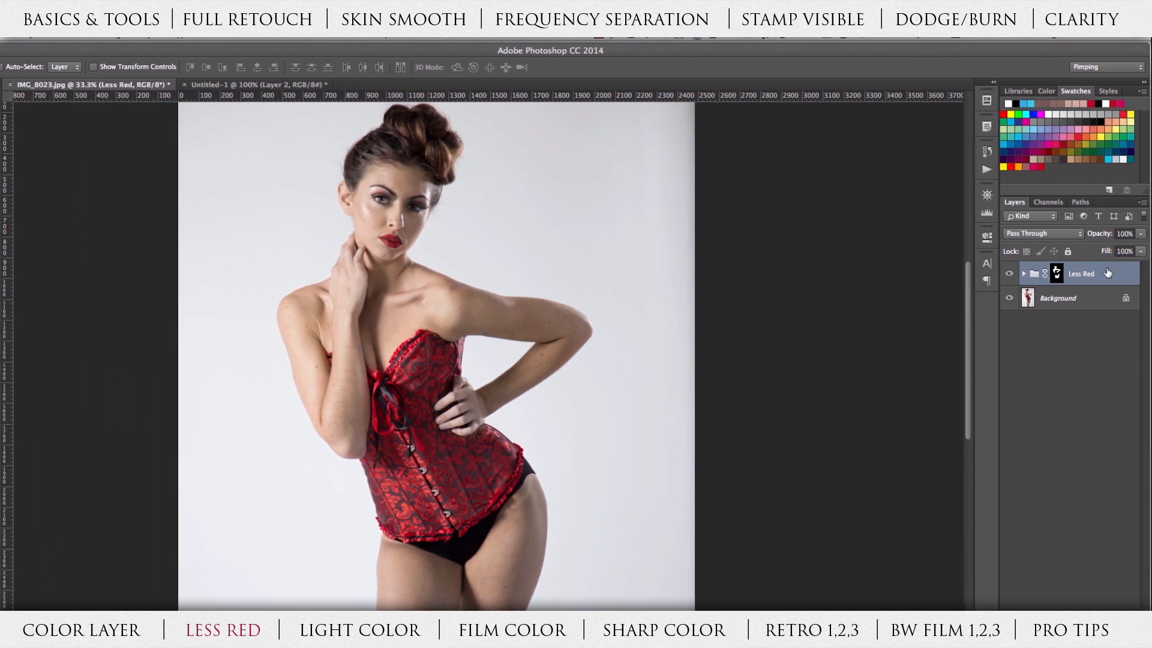
pyautogui.click(1140, 250)
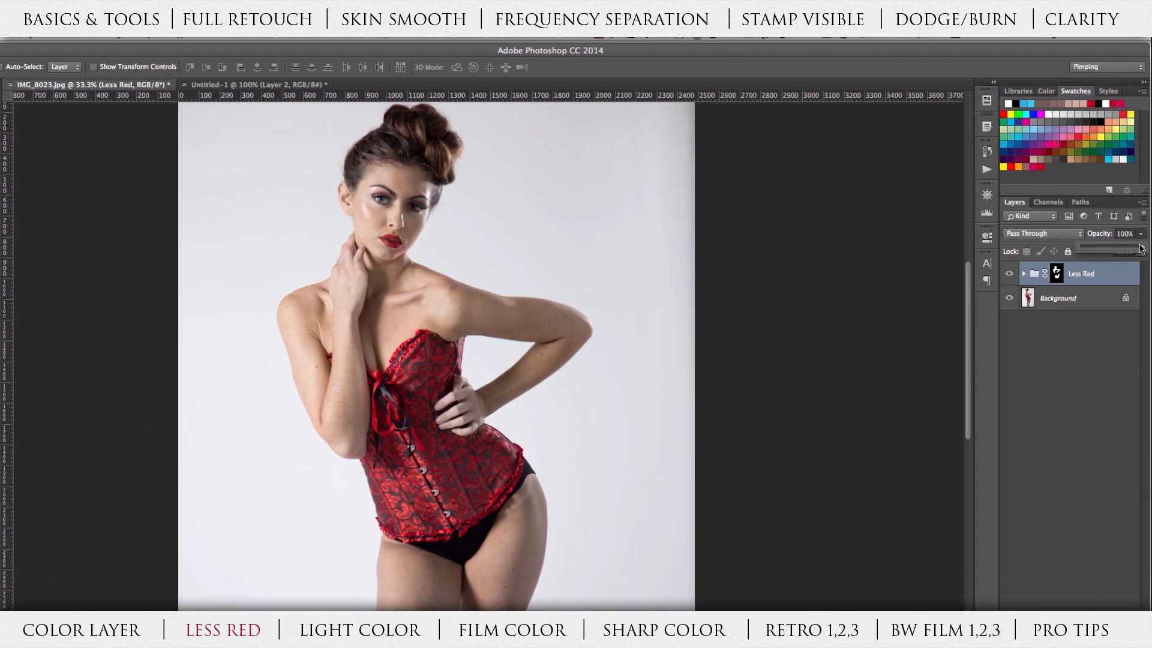
pyautogui.moveTo(1140, 250); pyautogui.dragTo(1123, 251)
pyautogui.click(1109, 278)
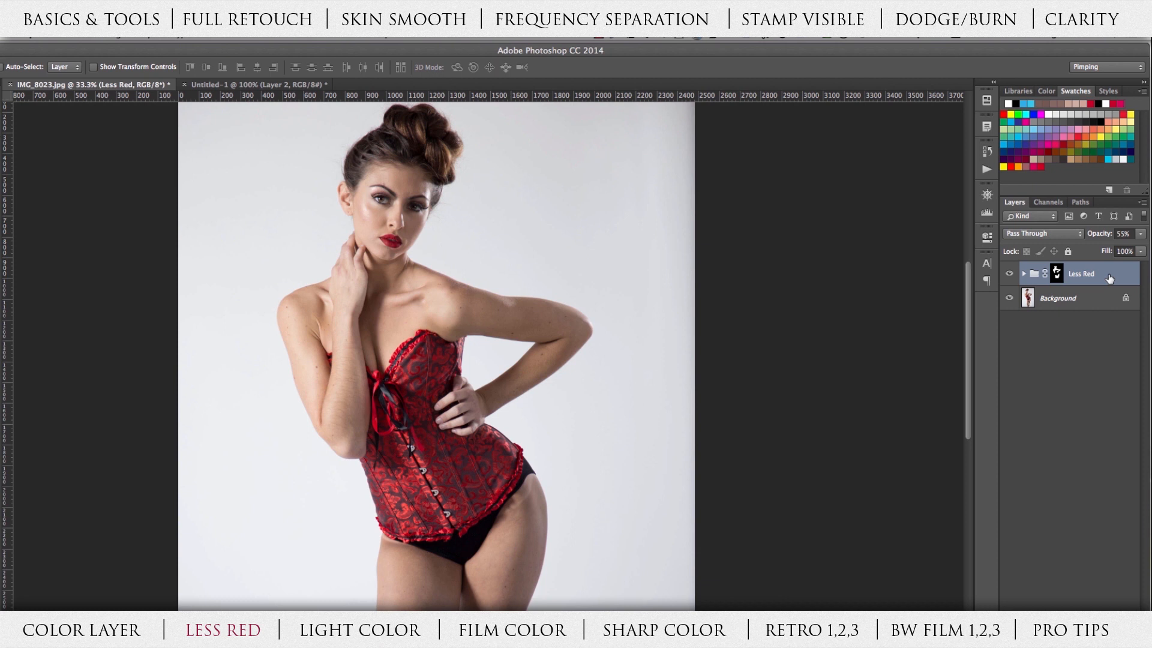
pyautogui.click(1140, 233)
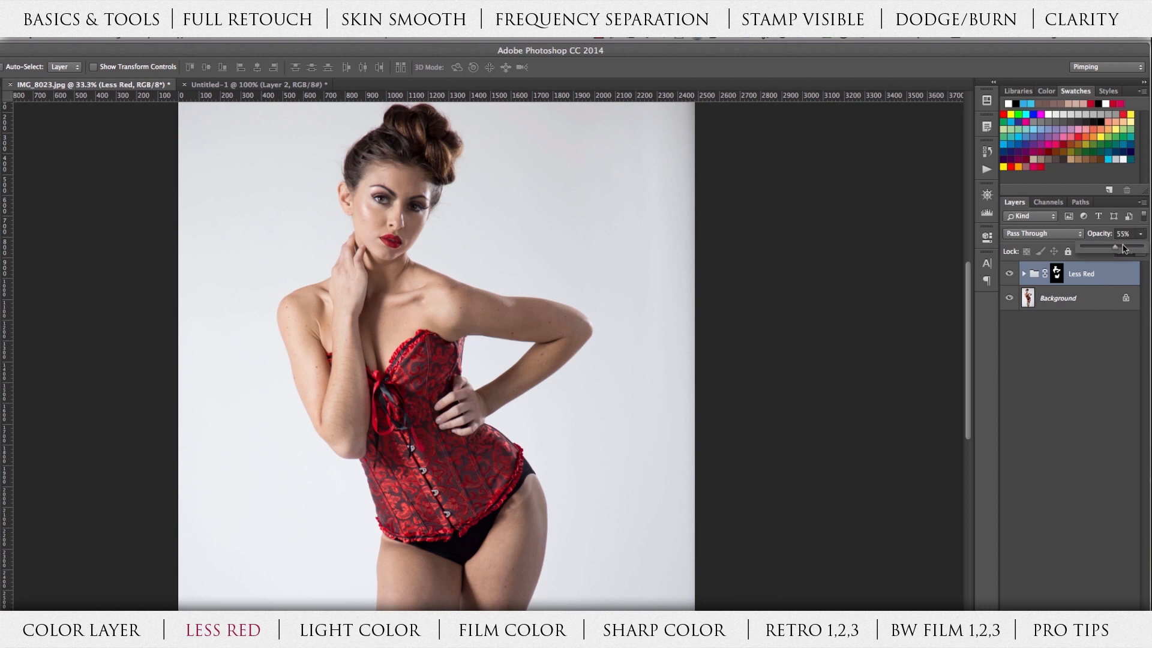
pyautogui.click(1114, 277)
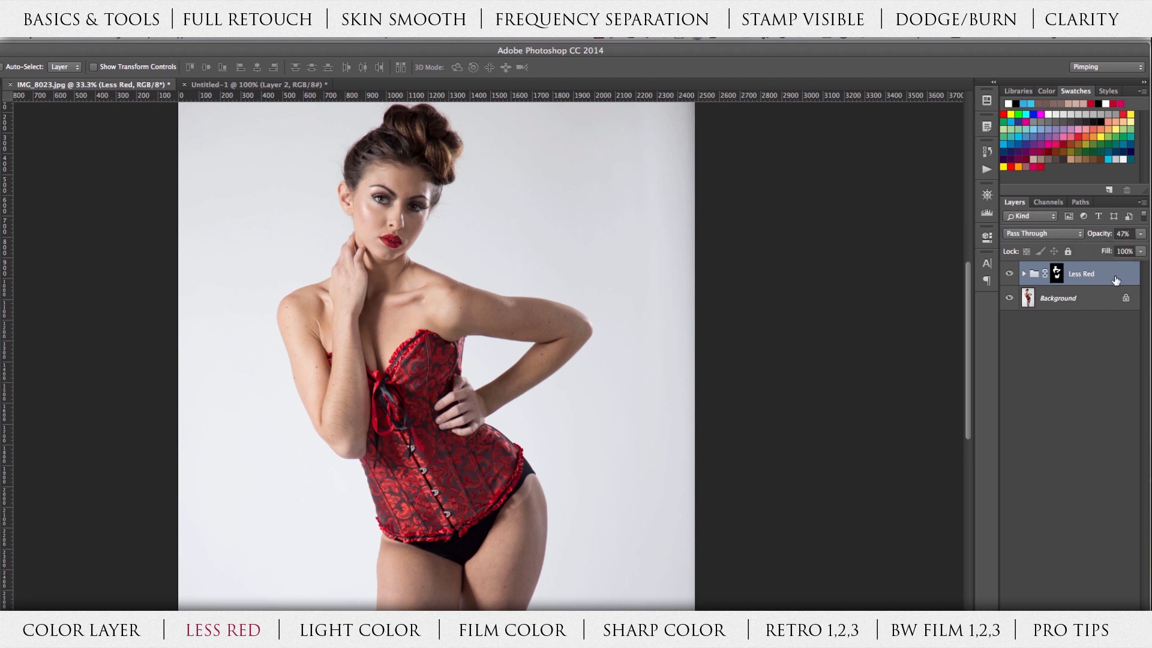
pyautogui.click(1009, 274)
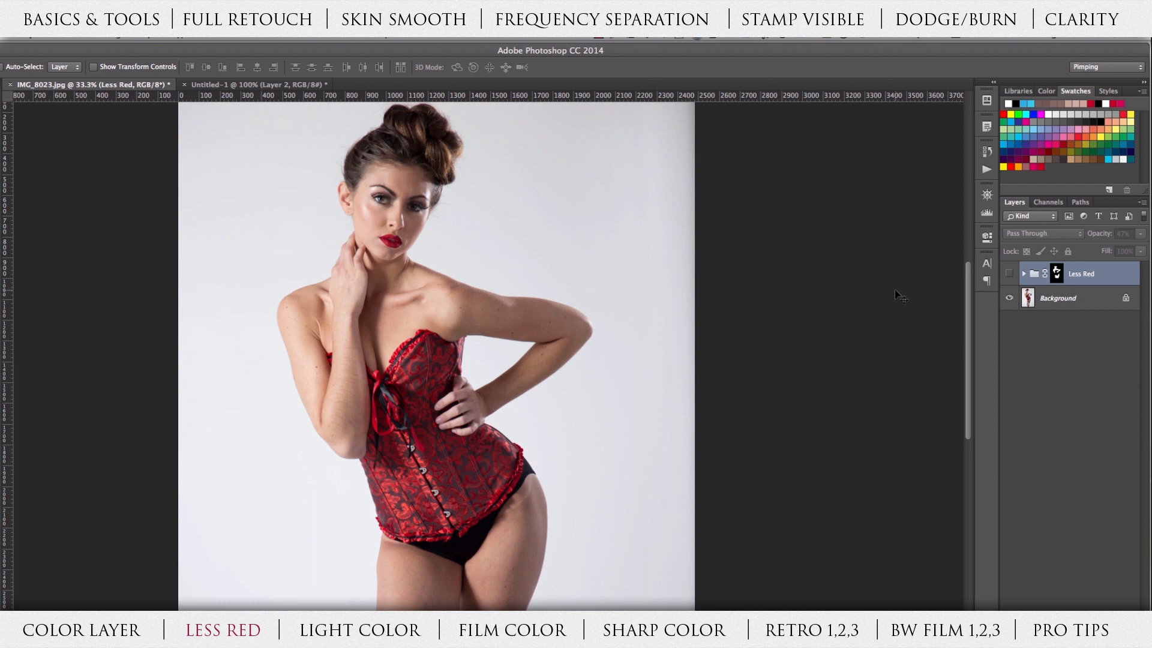
pyautogui.click(1008, 275)
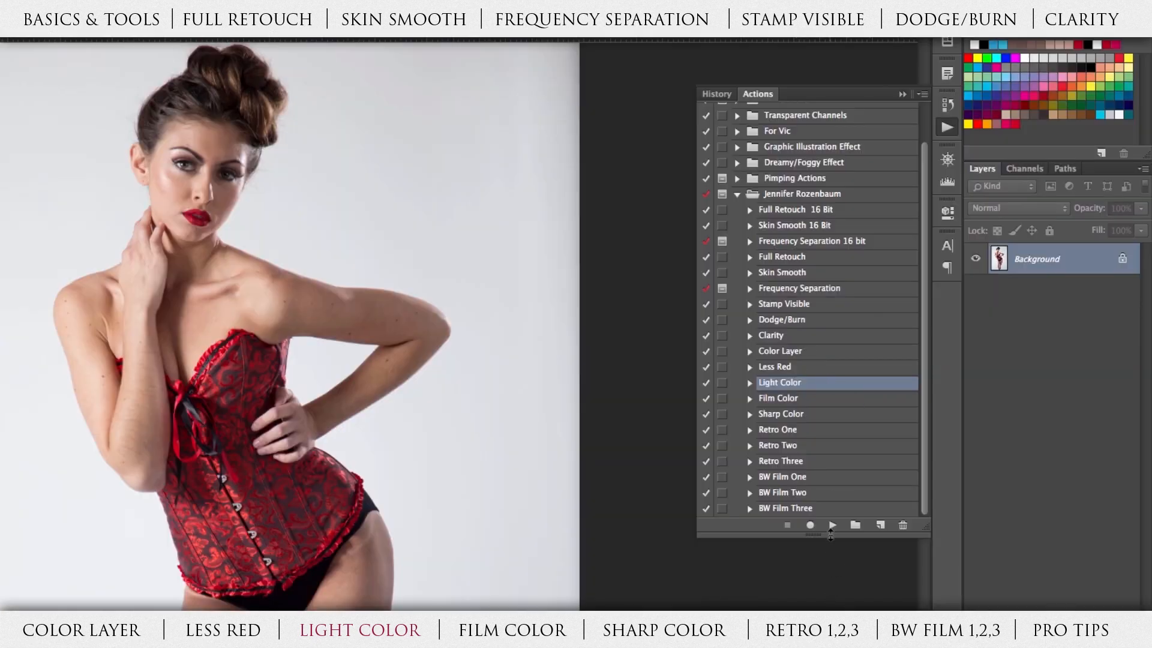
# Step: Run the Light Color action on the Background photo and compare the result with its group hidden and shown
pyautogui.click(833, 526)
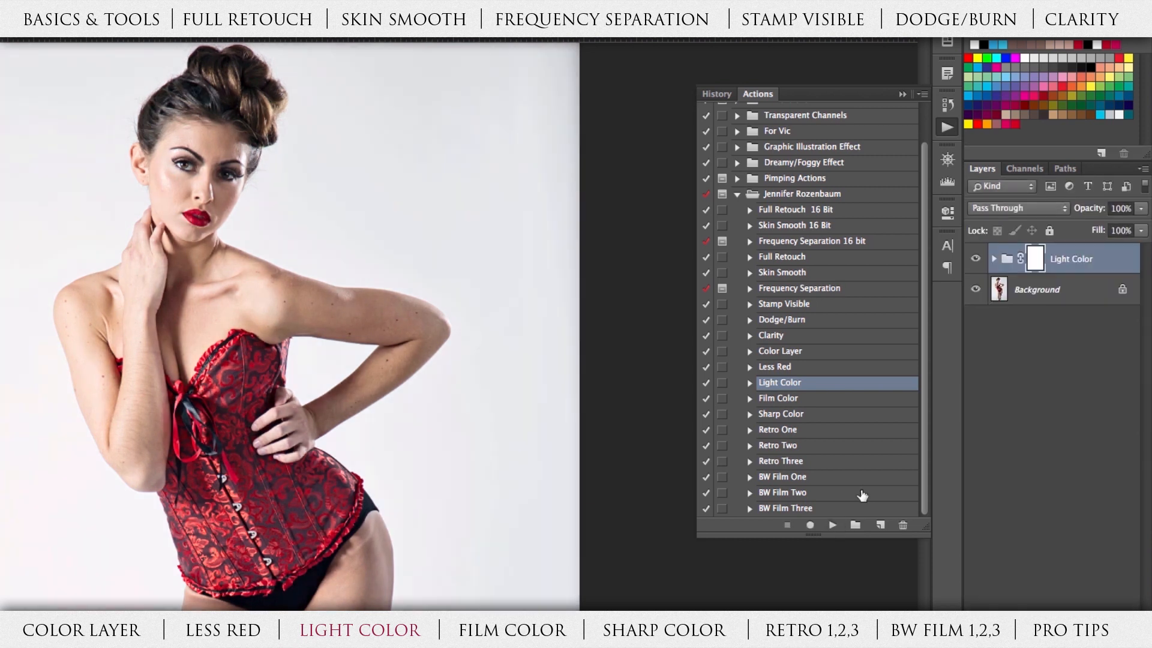
pyautogui.click(946, 128)
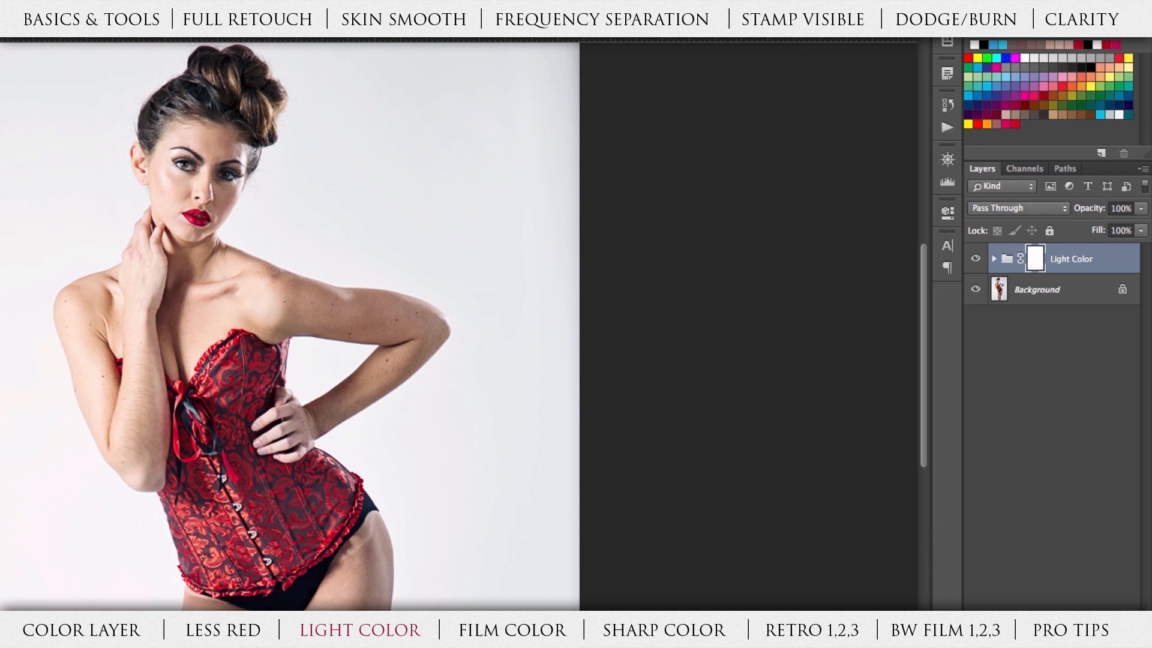
pyautogui.click(974, 260)
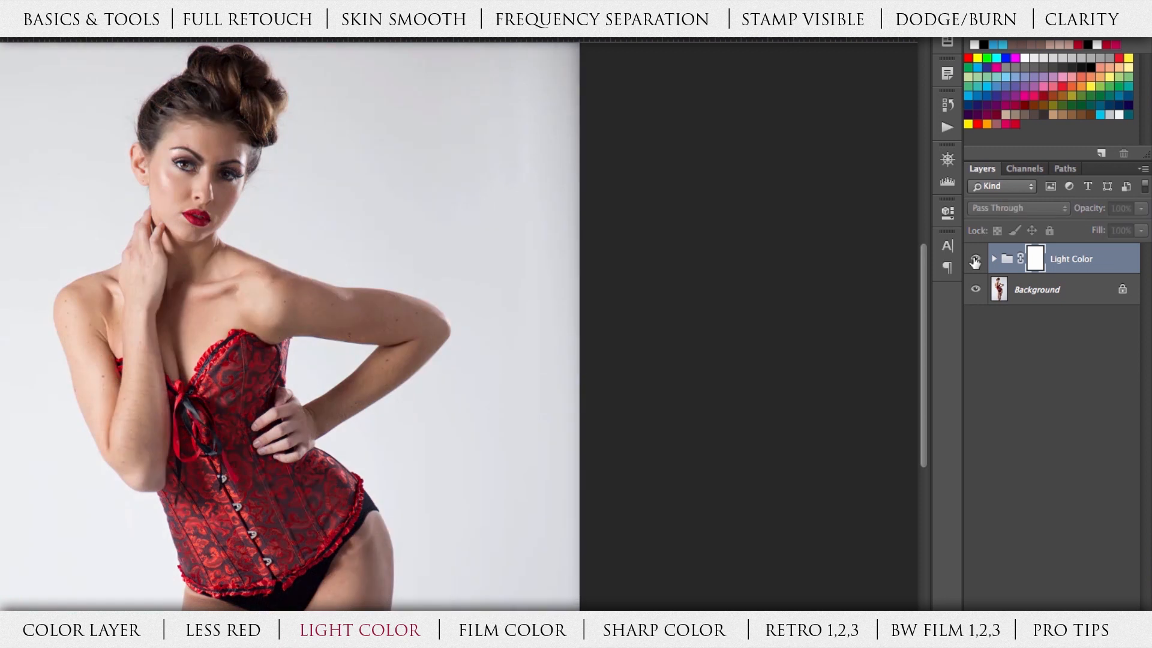
pyautogui.click(974, 259)
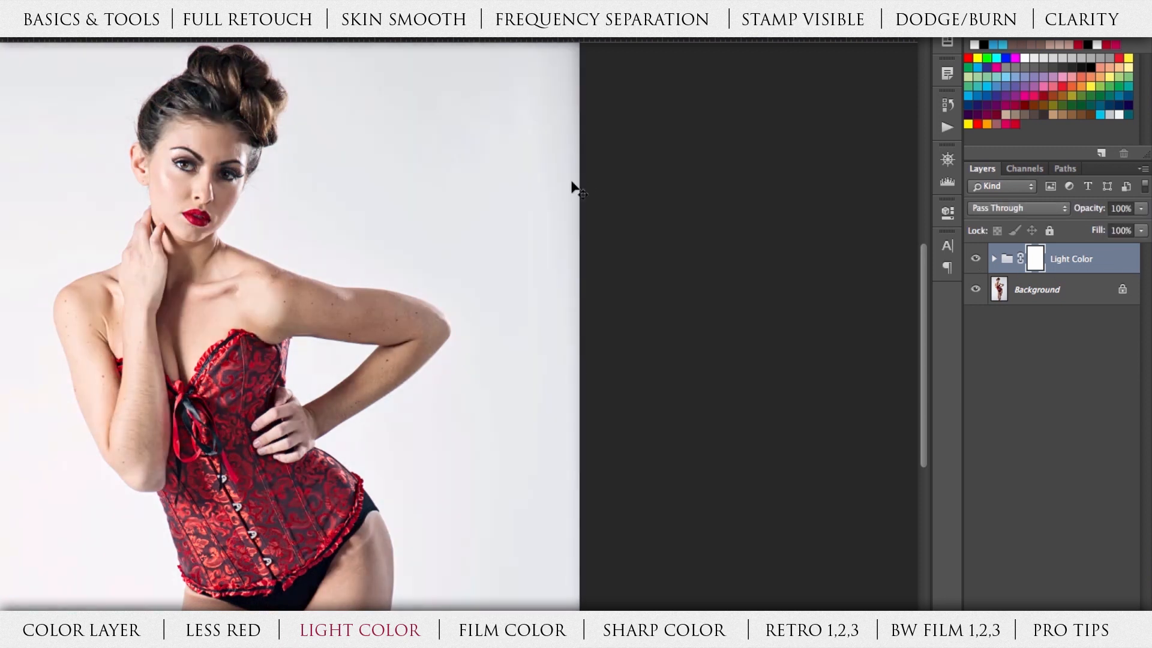
# Step: Expand the Light Color group and toggle its contrast, Punch and Exposure layers to examine what they do, leaving them visible
pyautogui.click(993, 259)
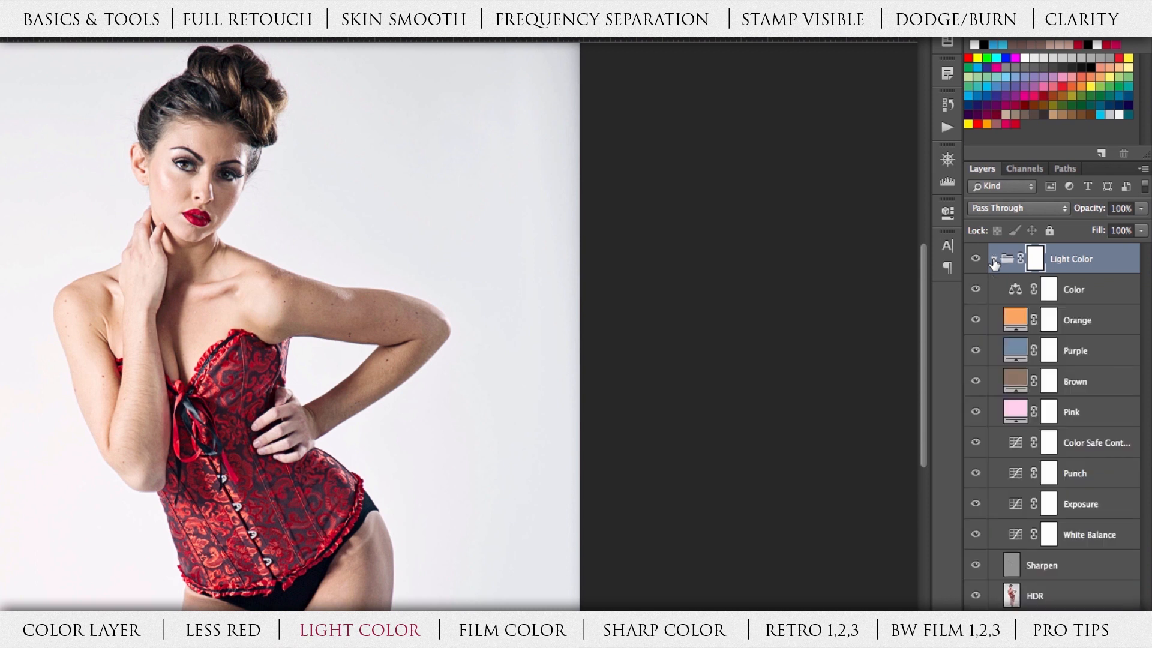
pyautogui.click(992, 261)
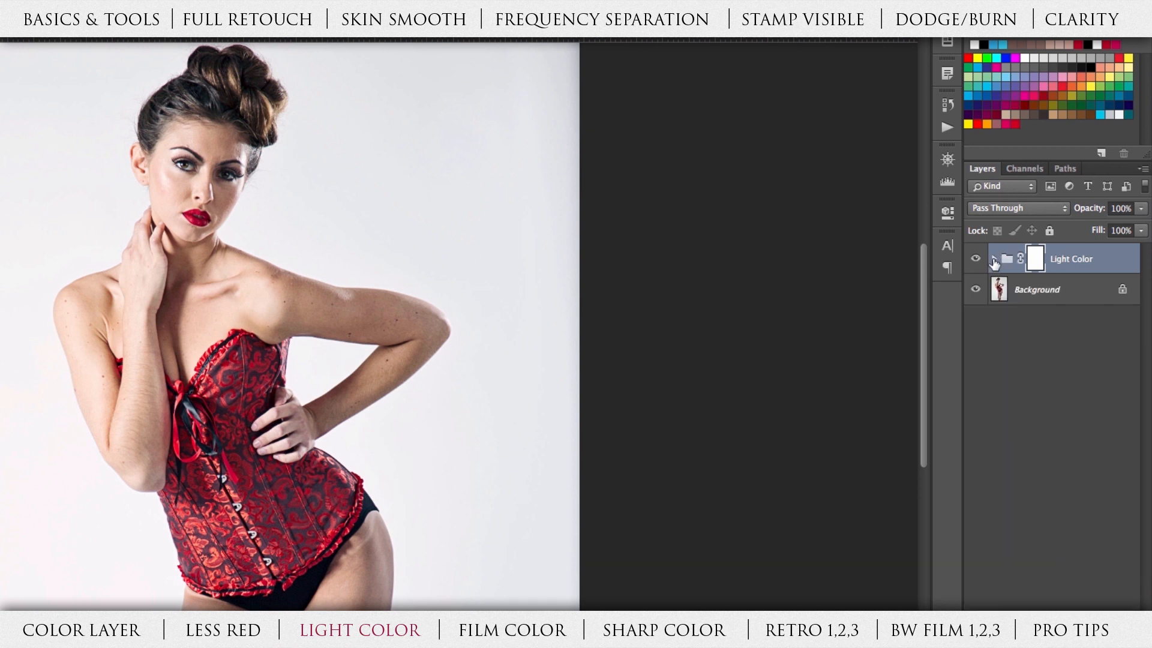
pyautogui.click(993, 260)
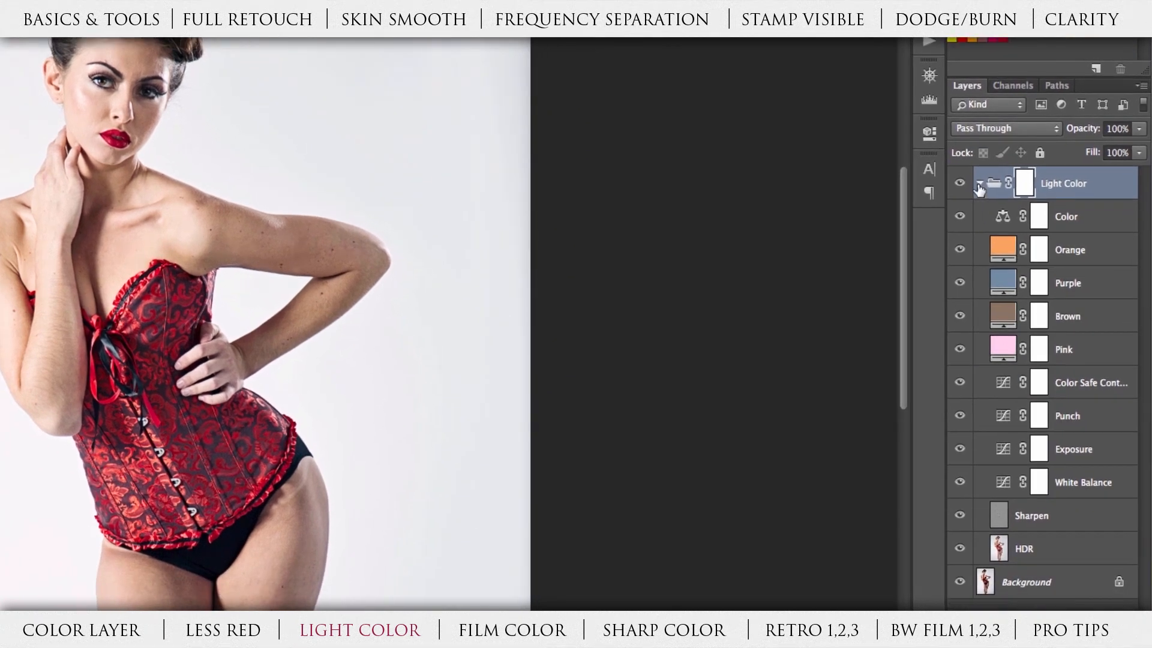
pyautogui.click(960, 382)
pyautogui.click(959, 416)
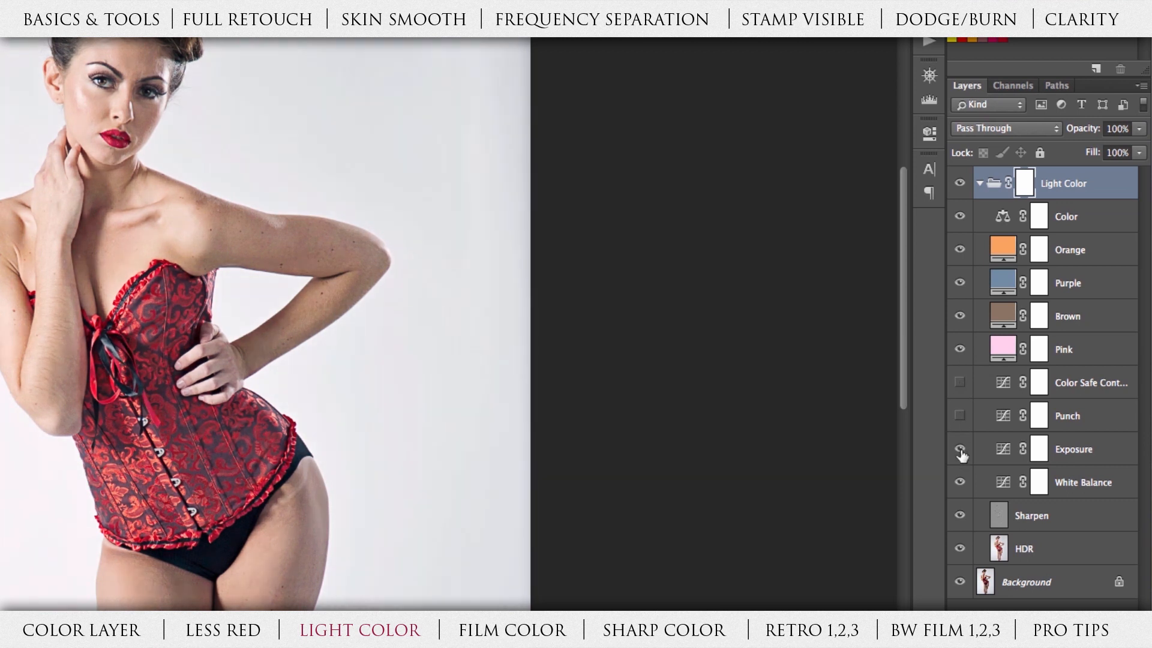
pyautogui.click(960, 449)
pyautogui.click(960, 415)
pyautogui.click(959, 382)
pyautogui.click(961, 349)
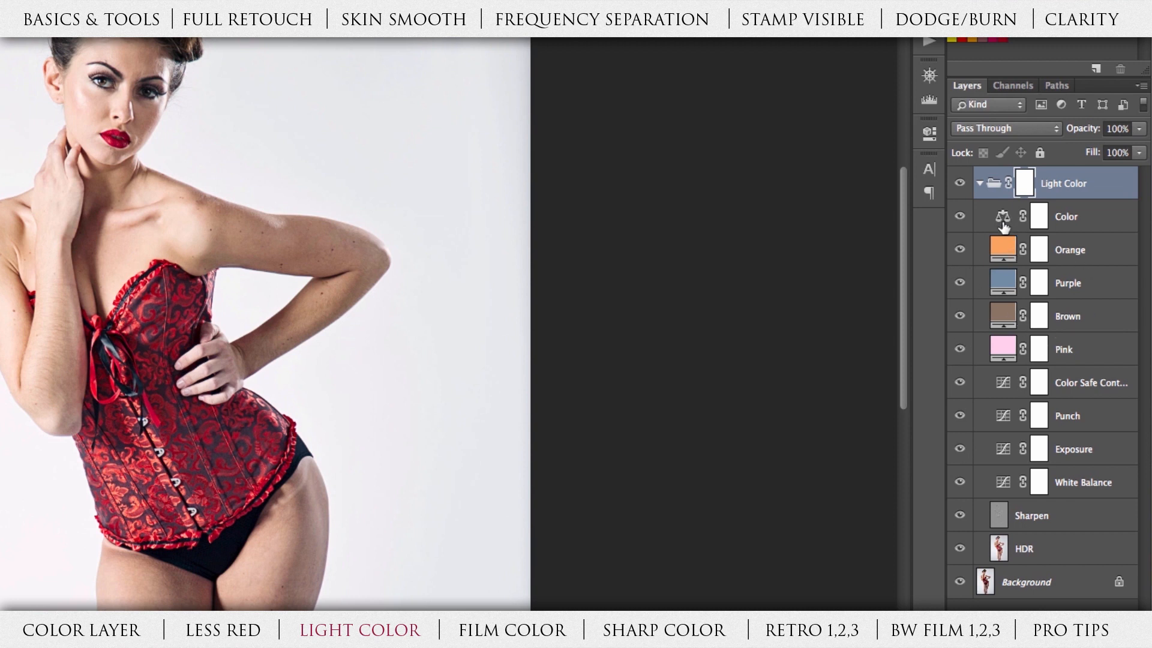
# Step: Set the midtones of the Light Color group's Color balance layer to -61 for Cyan/Red and +54 for Yellow/Blue
pyautogui.click(1077, 219)
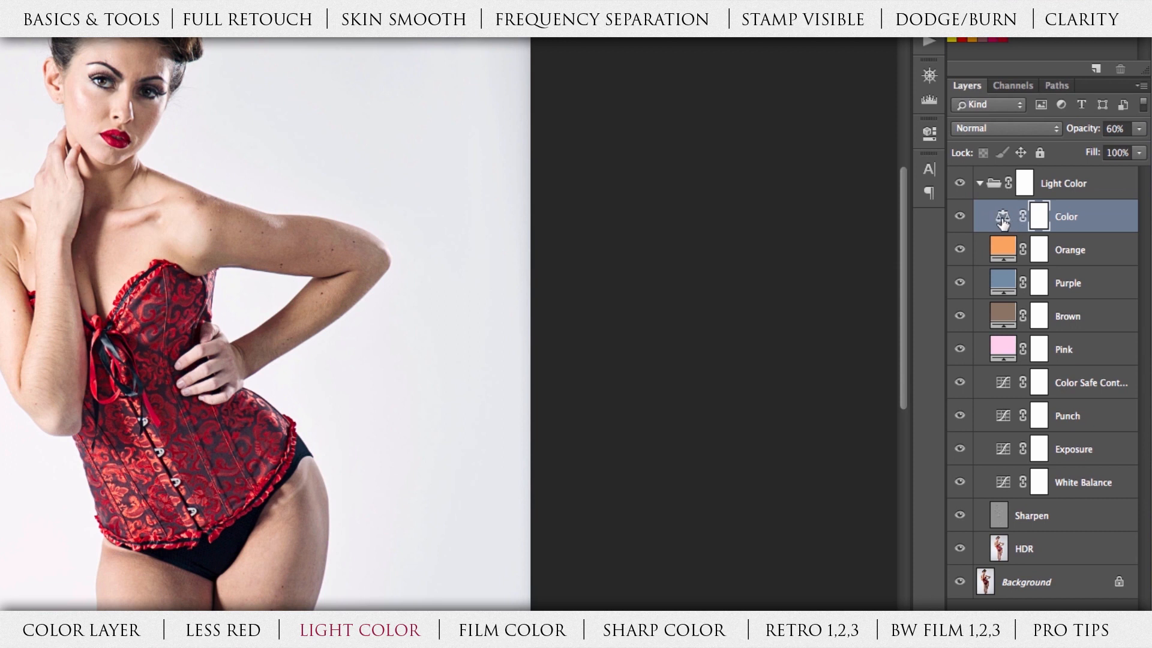
pyautogui.doubleClick(1003, 218)
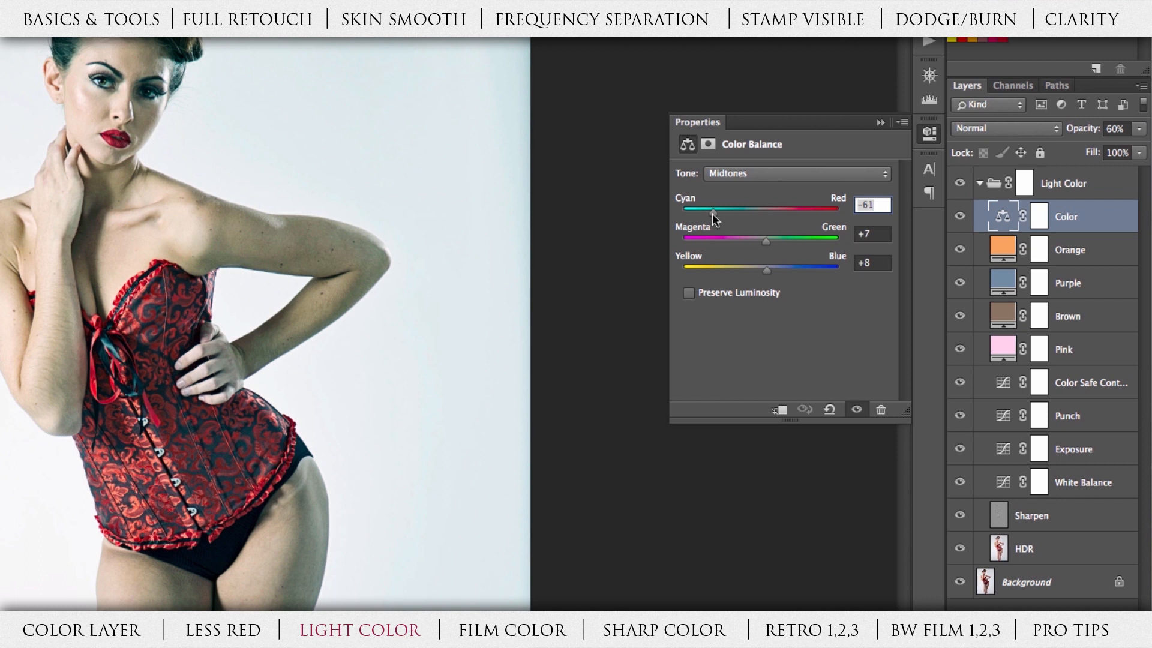
pyautogui.moveTo(767, 273); pyautogui.dragTo(788, 272)
pyautogui.click(929, 135)
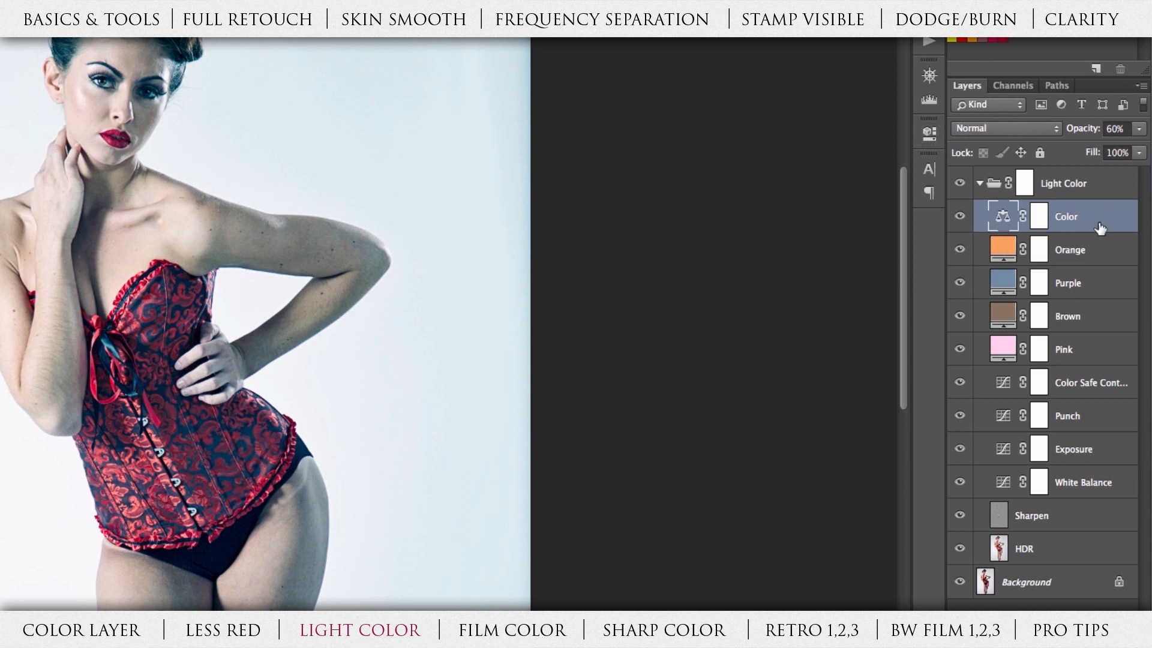
pyautogui.doubleClick(1001, 217)
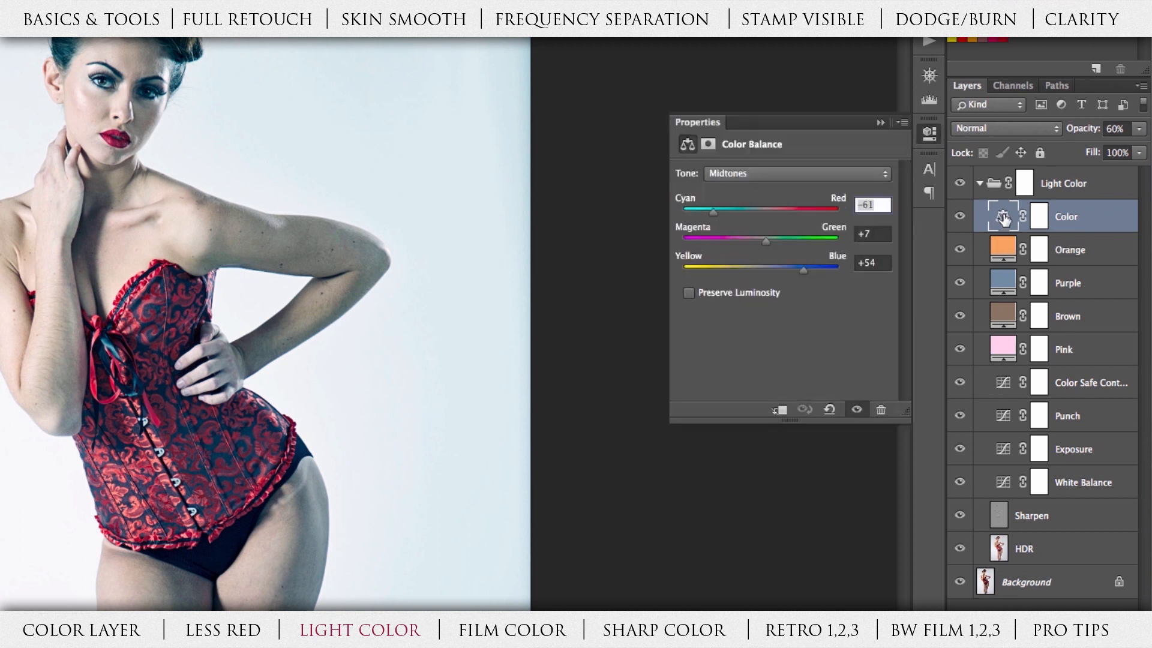
pyautogui.click(929, 133)
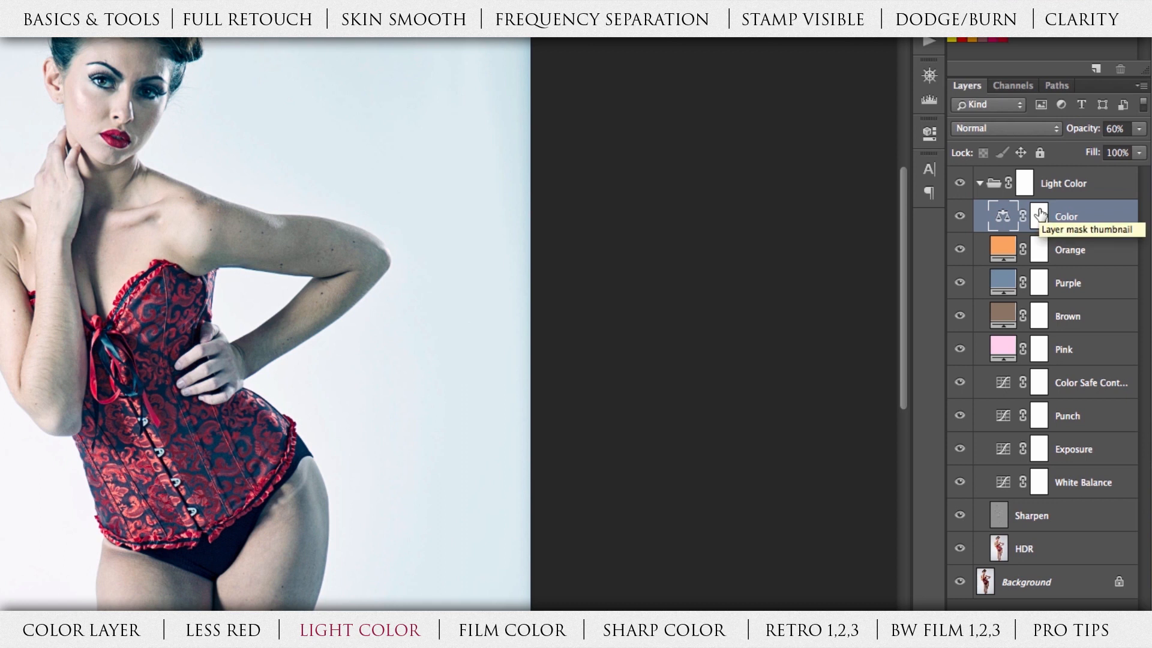
# Step: Hide the Punch and Sharpen layers, check the photo without HDR, and collapse the Light Color group with HDR visible
pyautogui.click(960, 415)
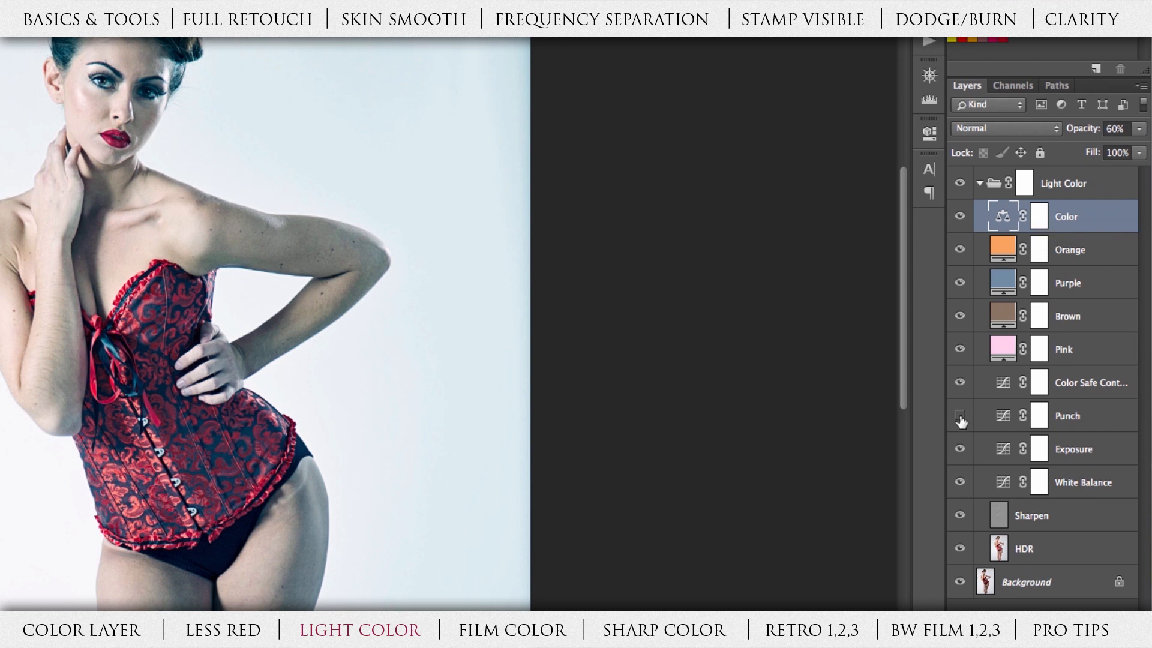
pyautogui.click(960, 515)
pyautogui.click(960, 548)
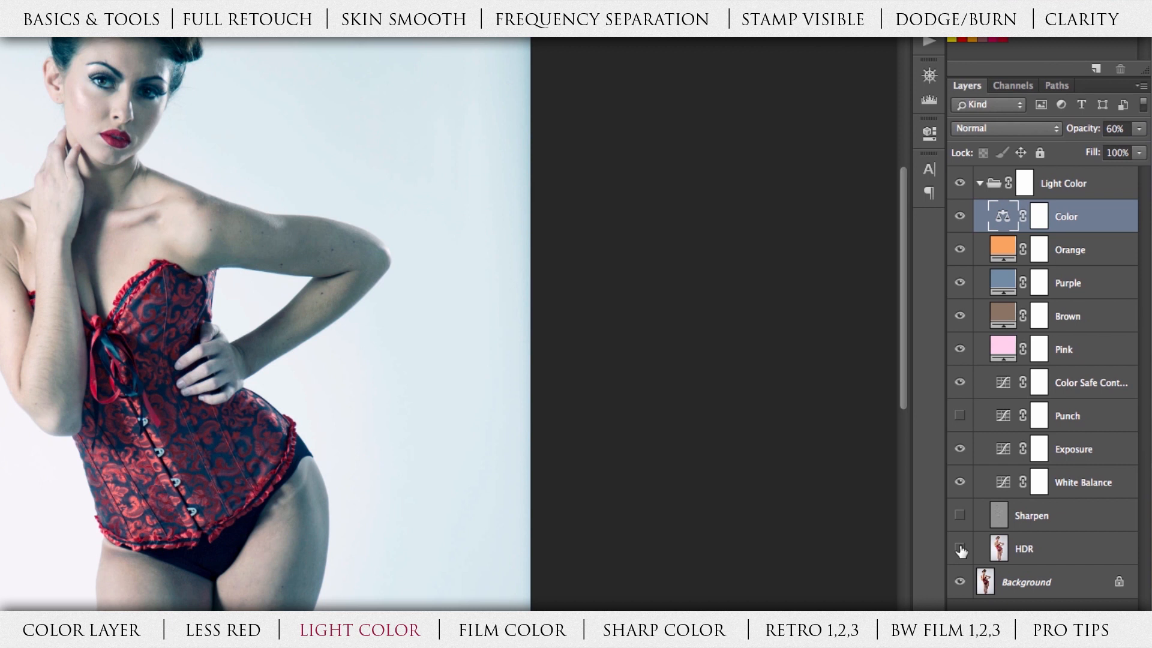
pyautogui.click(960, 548)
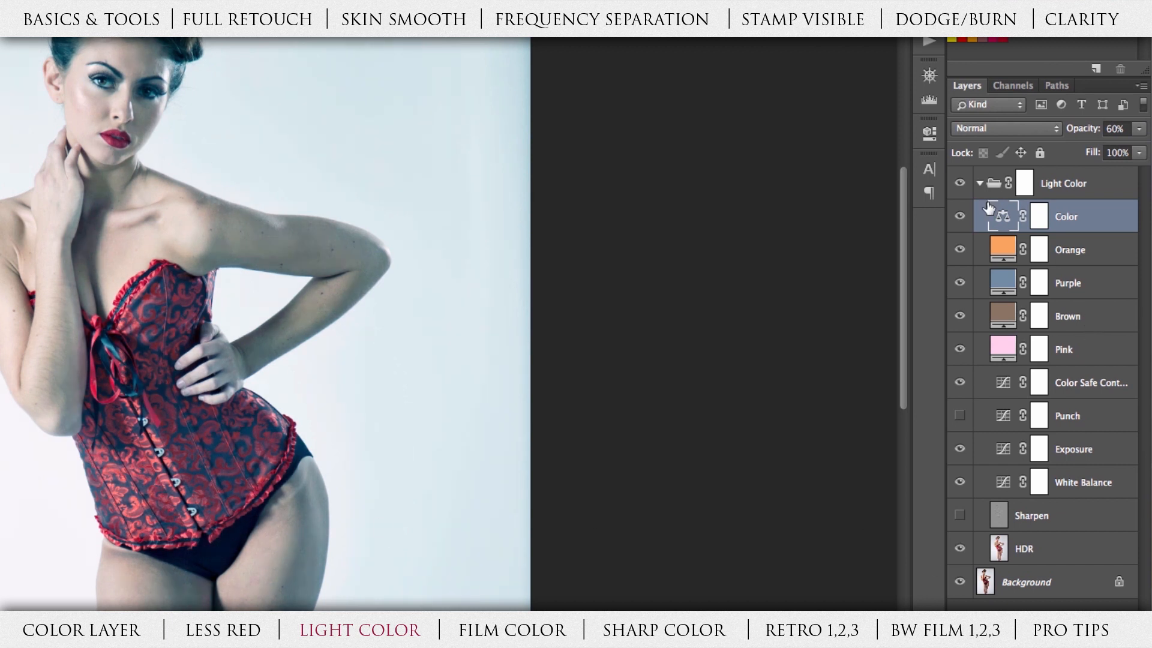
pyautogui.click(979, 183)
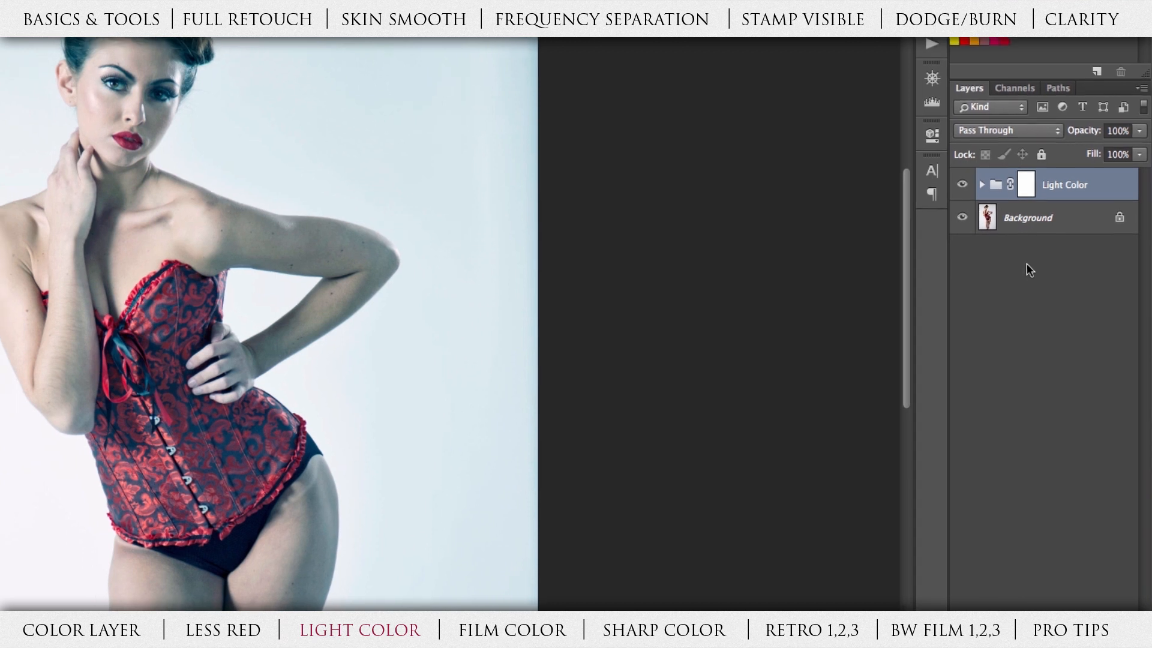
# Step: Set the Light Color group's opacity to 71% and hide the group to compare with the original photo
pyautogui.click(1143, 149)
pyautogui.moveTo(1143, 168); pyautogui.dragTo(1122, 171)
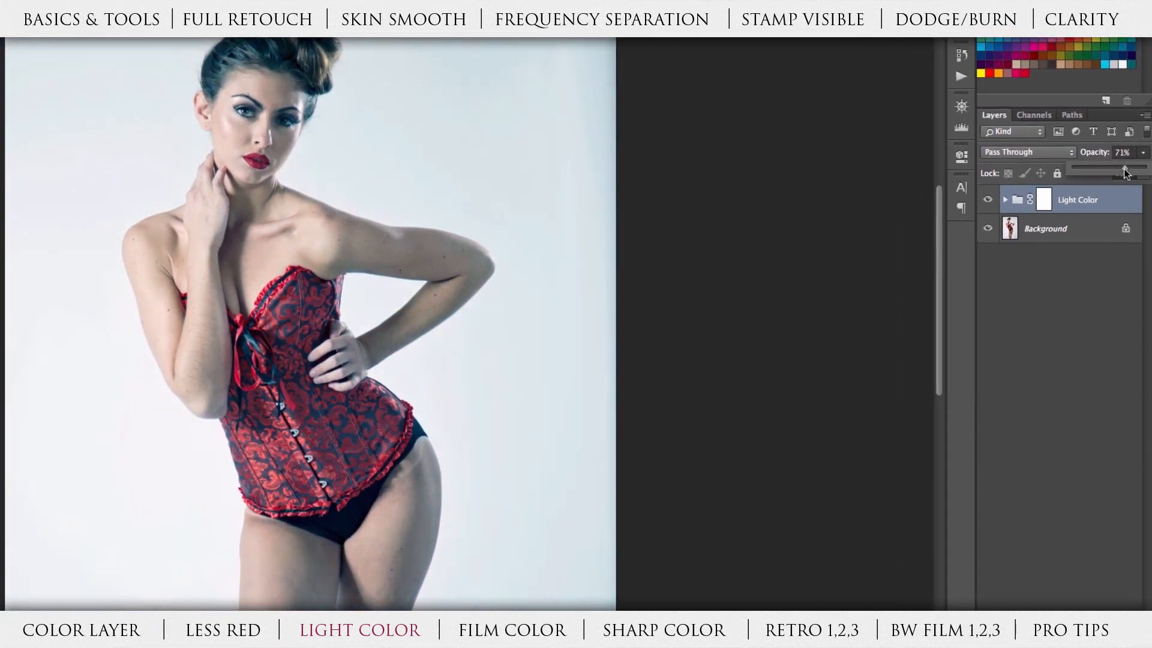
pyautogui.click(1110, 207)
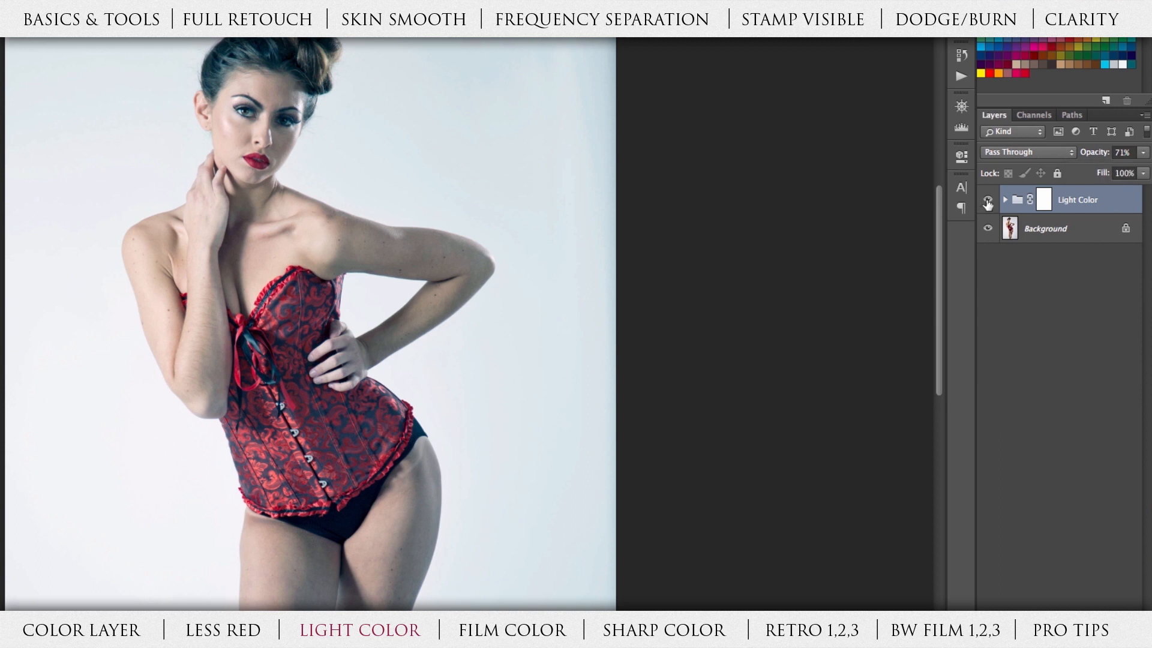
pyautogui.click(987, 200)
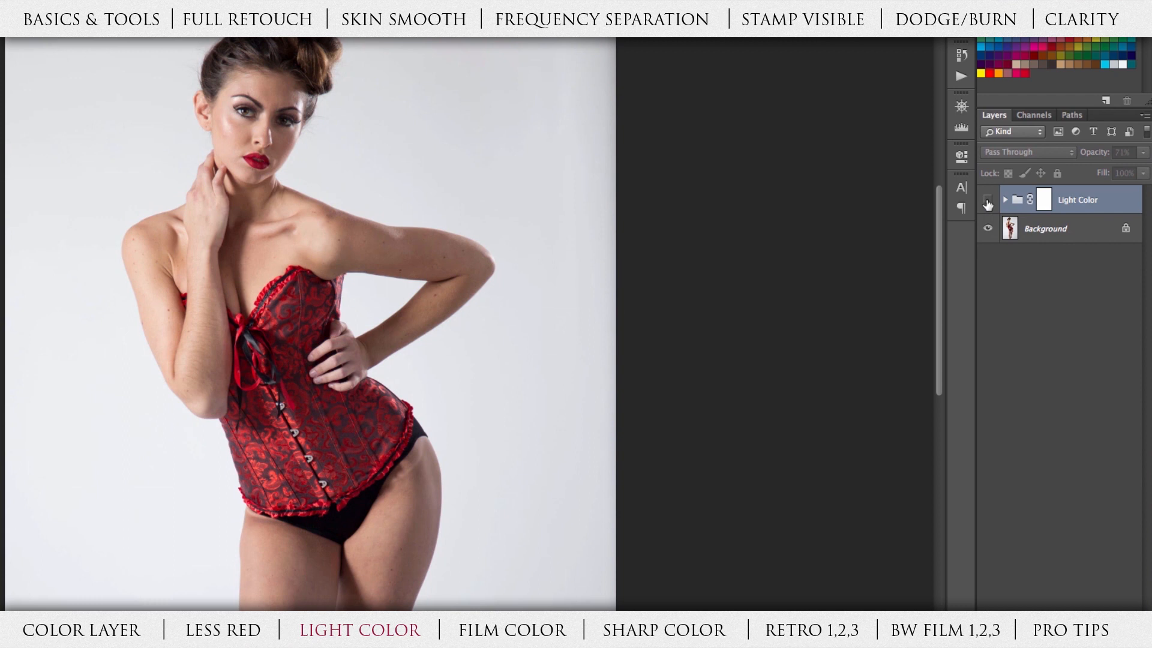
# Step: Make the Light Color group visible again
pyautogui.click(987, 200)
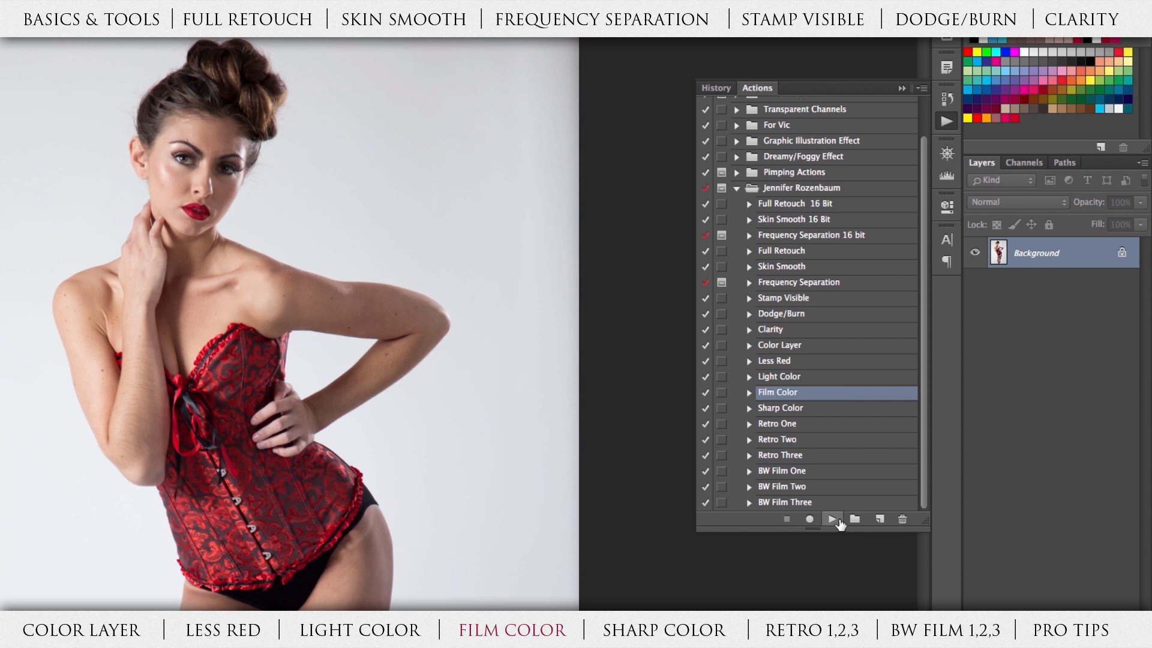
# Step: Run the Film Color action on the photo and expand the Film Color group
pyautogui.click(832, 519)
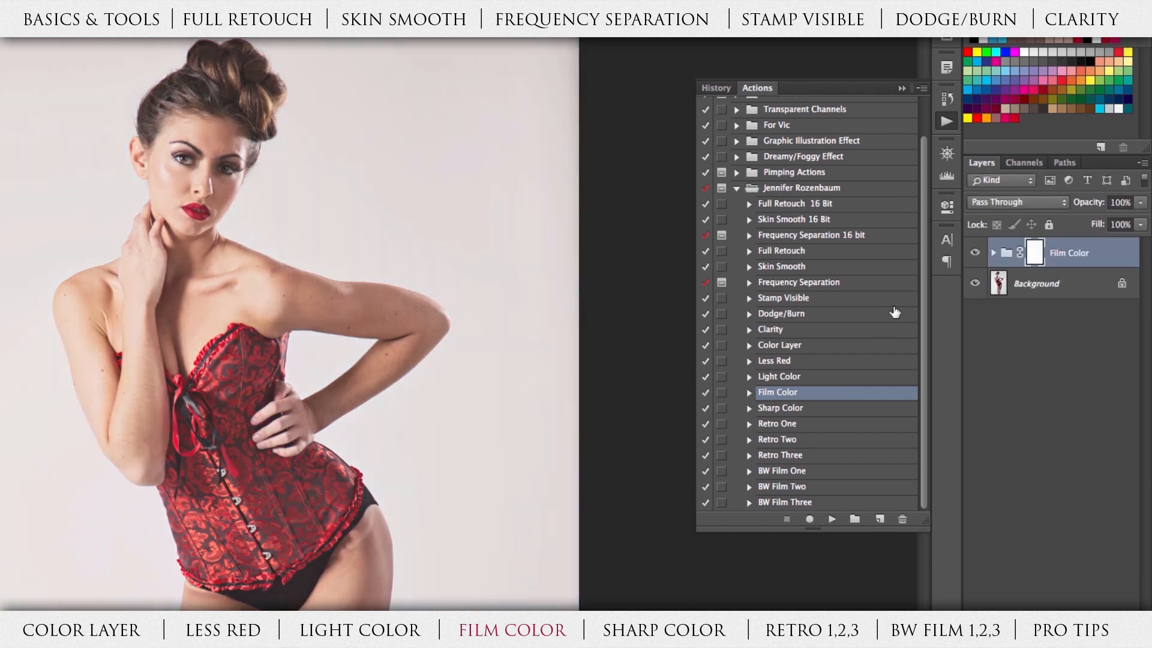
pyautogui.click(942, 124)
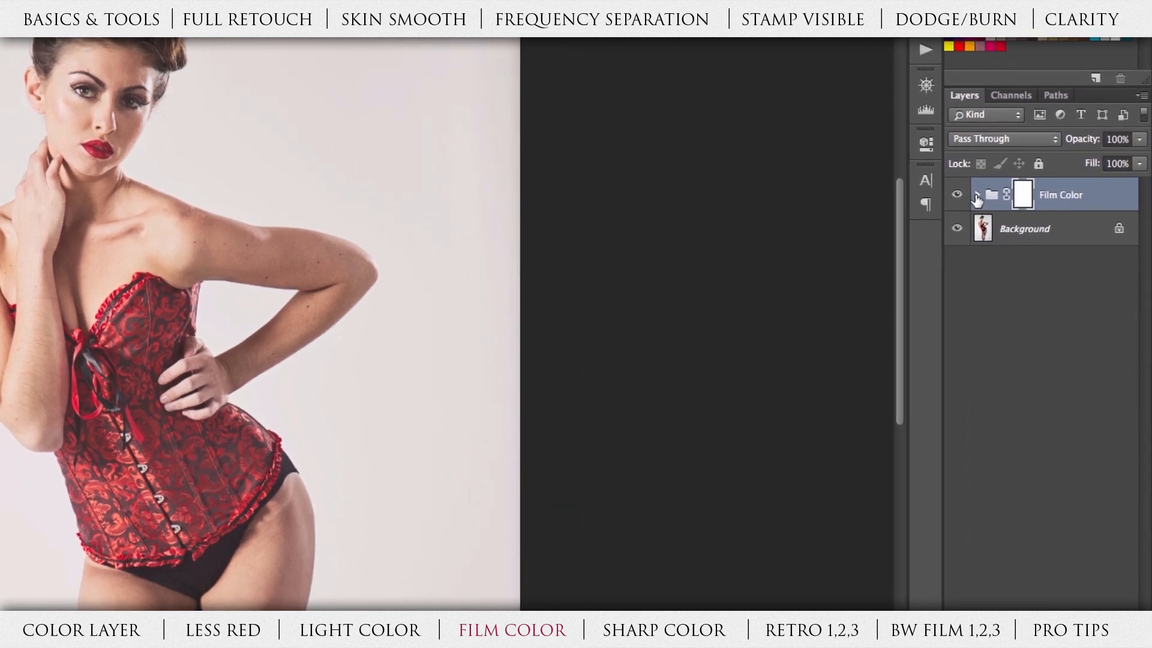
pyautogui.click(994, 254)
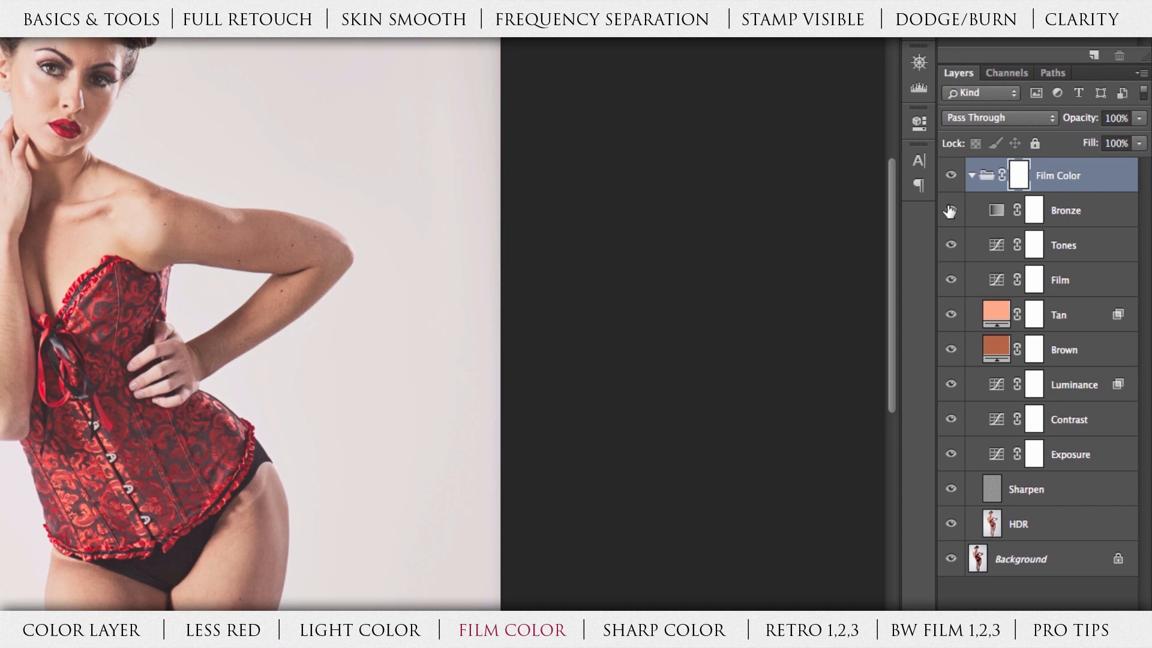
# Step: Hide the Film Color group's Exposure, Sharpen, HDR, Brown and Tan layers to examine their effect, and show all but Sharpen again
pyautogui.click(952, 455)
pyautogui.click(950, 489)
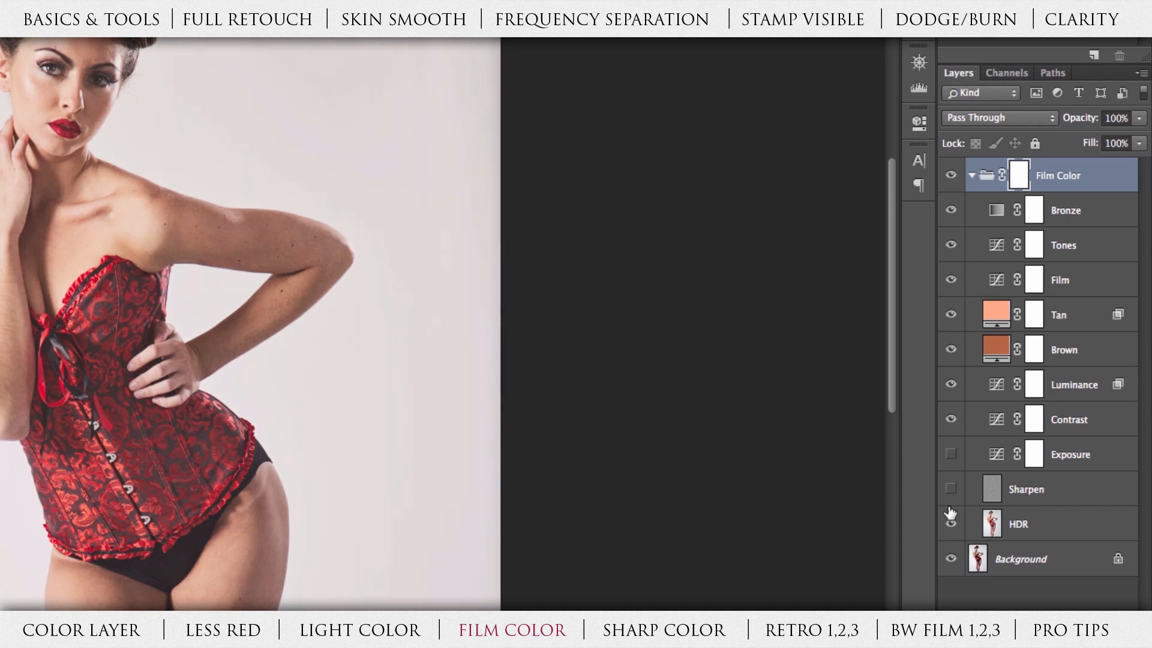
pyautogui.click(950, 523)
pyautogui.click(951, 350)
pyautogui.click(951, 314)
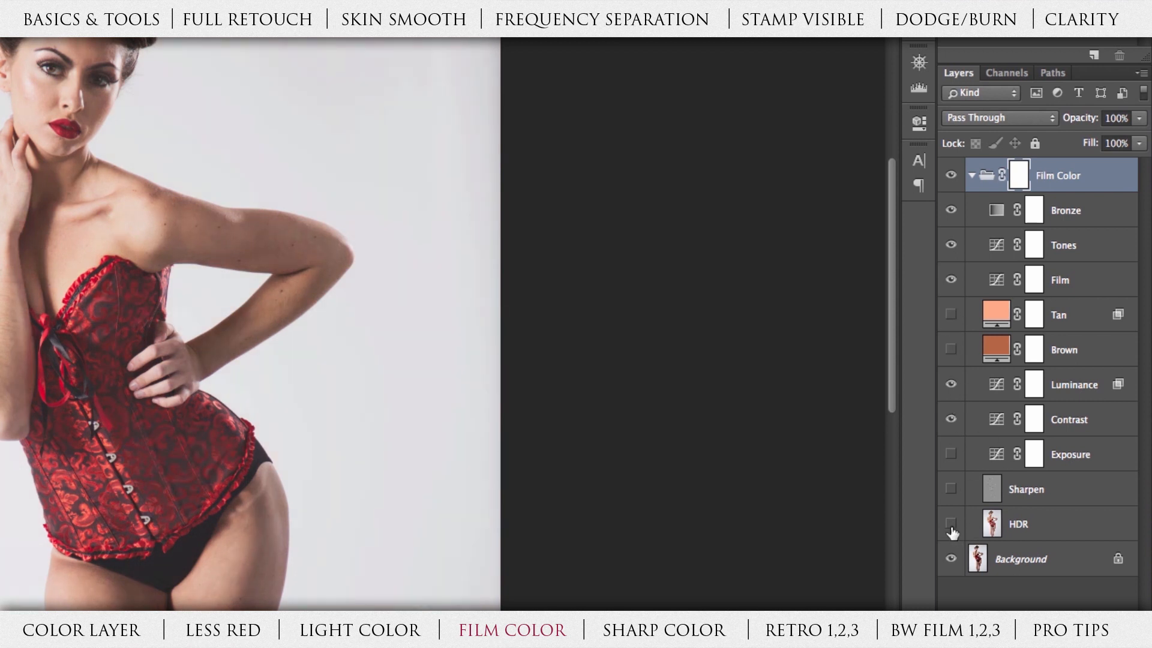
pyautogui.click(951, 315)
pyautogui.click(951, 525)
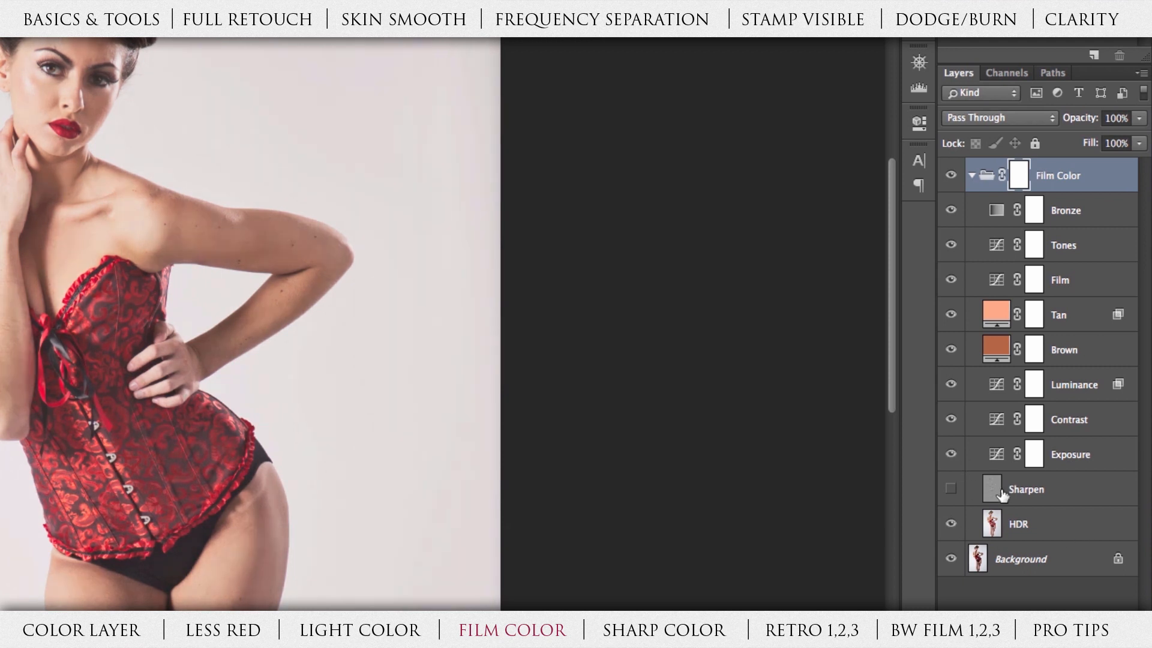
# Step: Compare the photo with and without the Film Color group's Exposure layer and set that layer's opacity to 29%
pyautogui.click(951, 454)
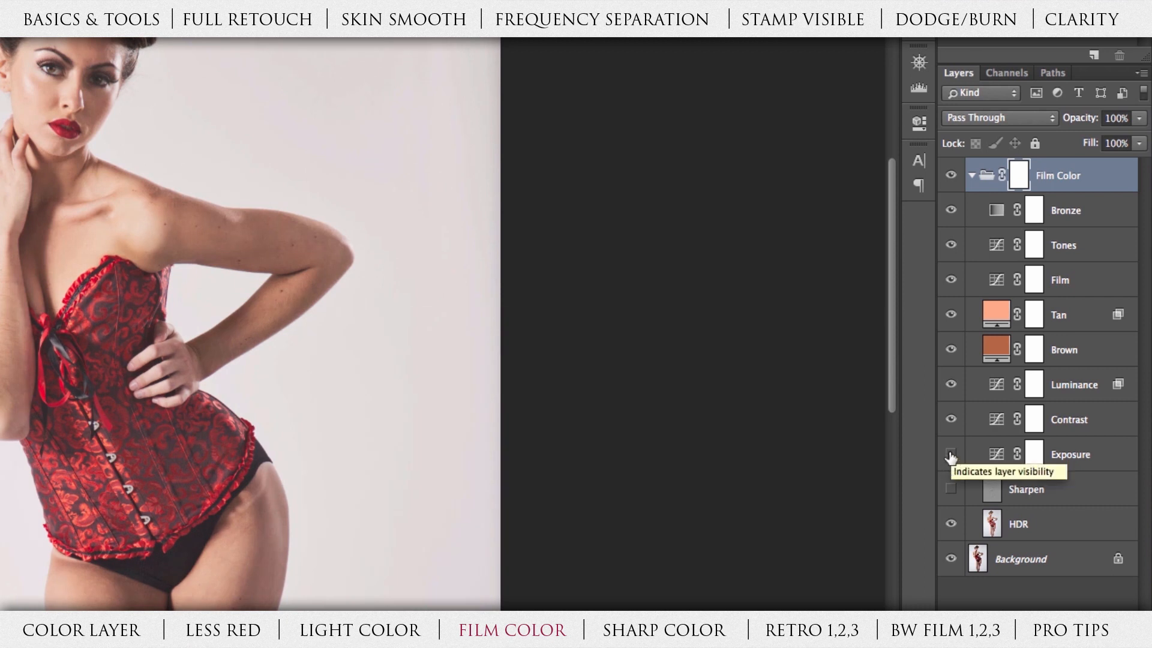
pyautogui.click(951, 456)
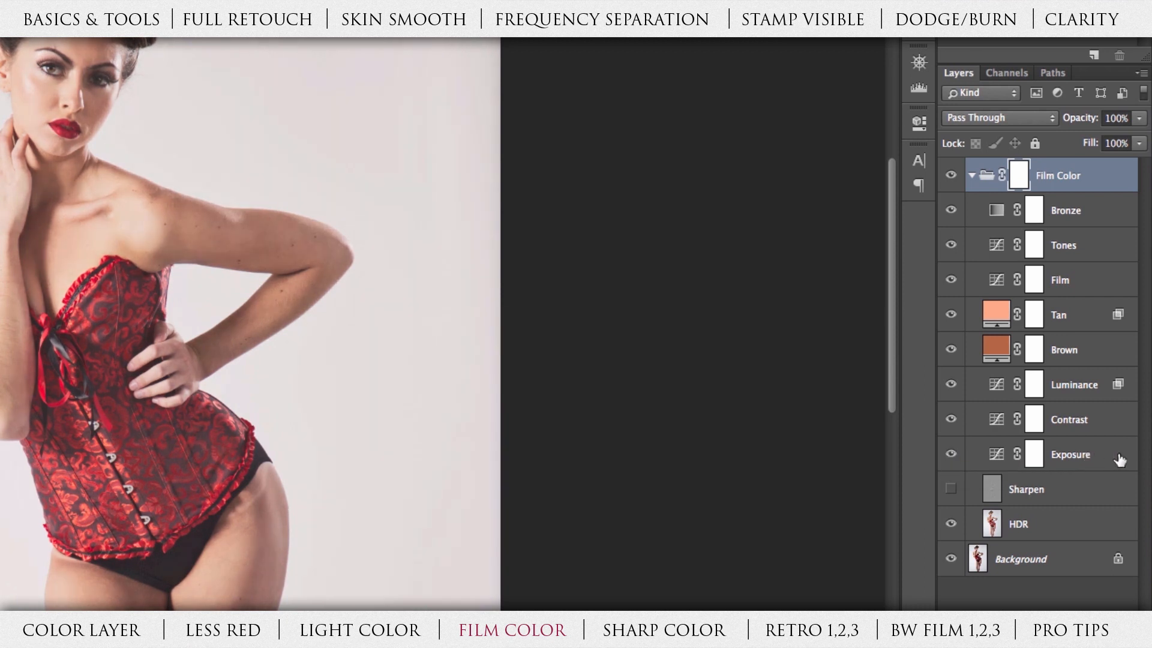
pyautogui.click(951, 456)
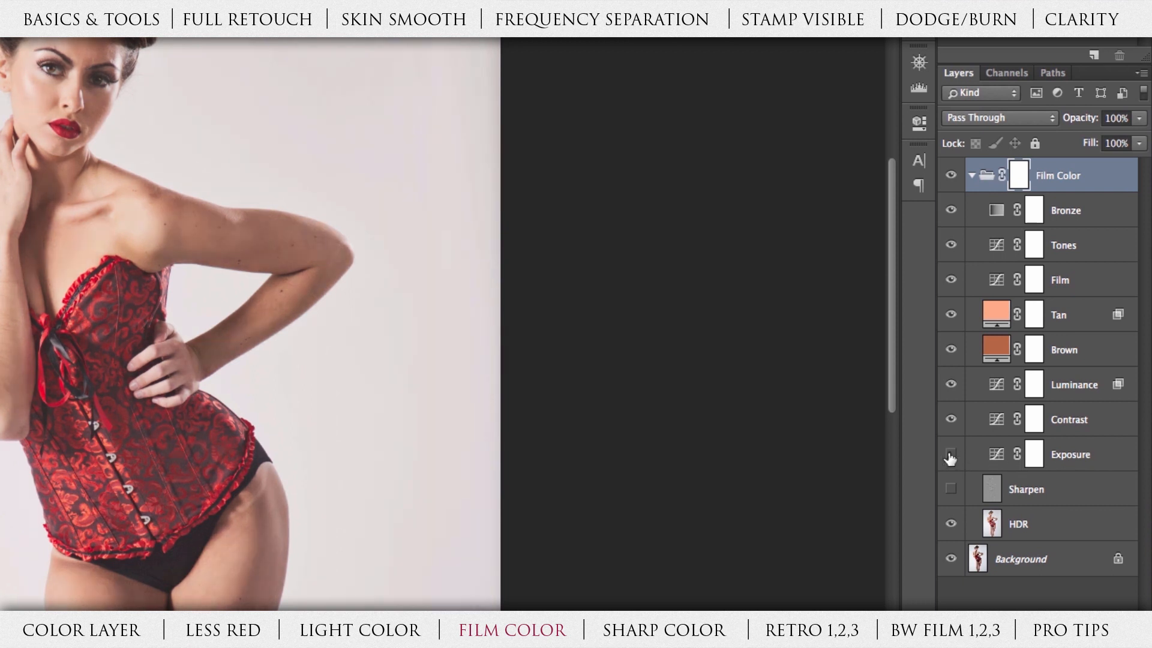
pyautogui.click(950, 456)
pyautogui.click(1119, 459)
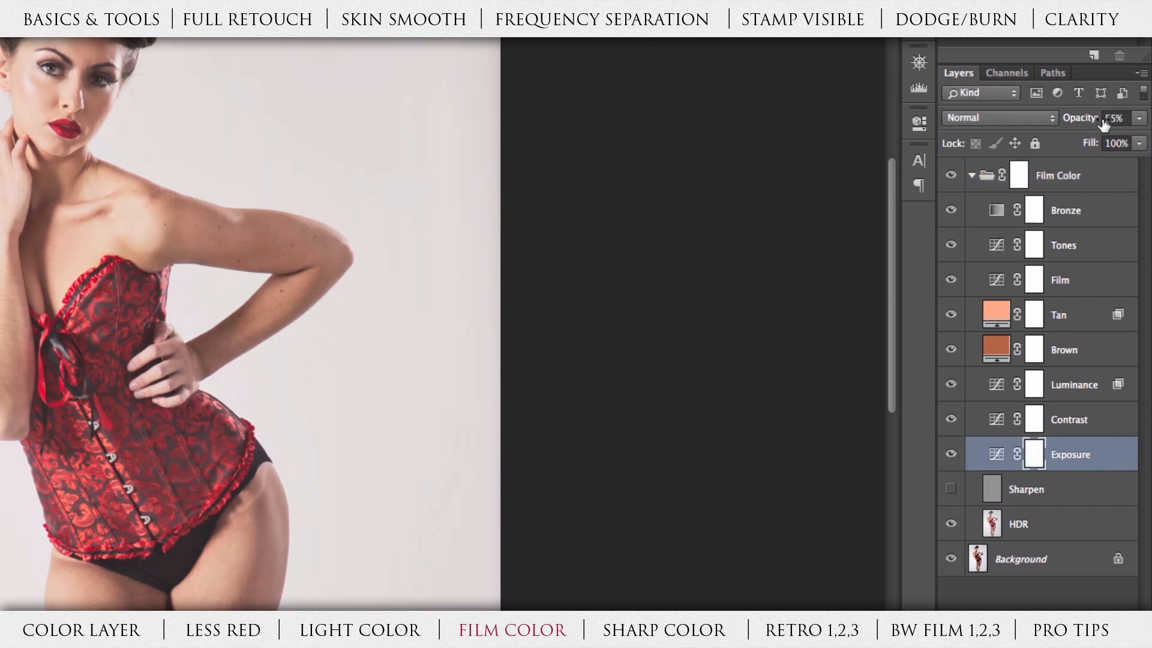
pyautogui.click(1138, 119)
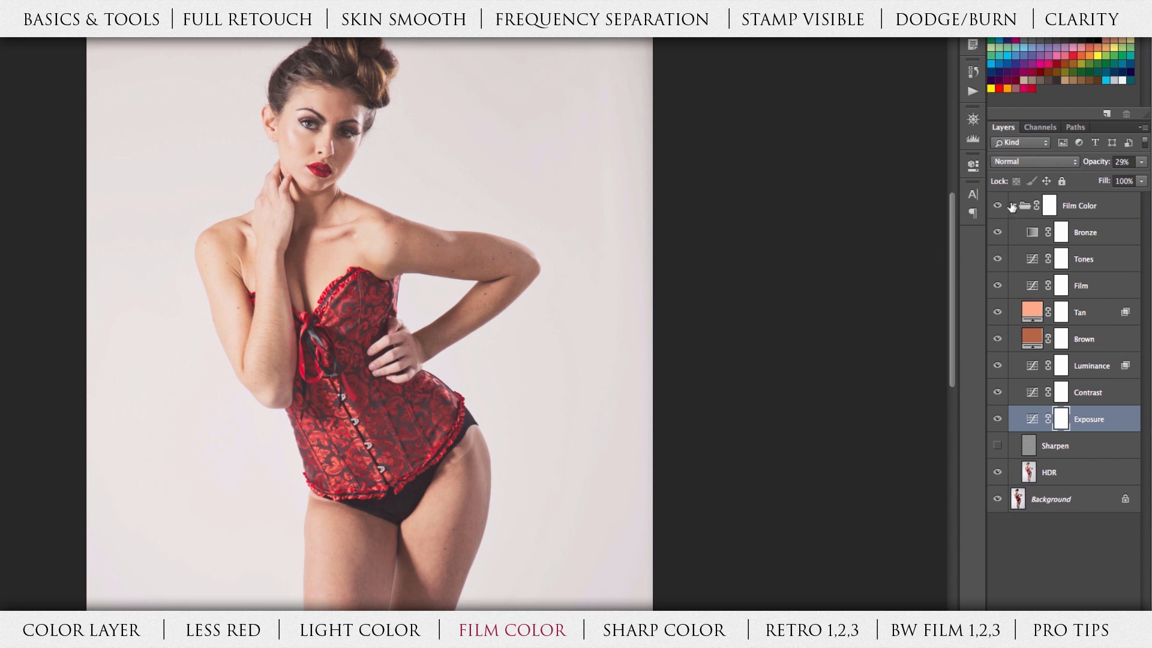
# Step: Try cyan-blue 39aad4 for the Tan fill layer, and set its colour to red d40f00
pyautogui.doubleClick(1032, 313)
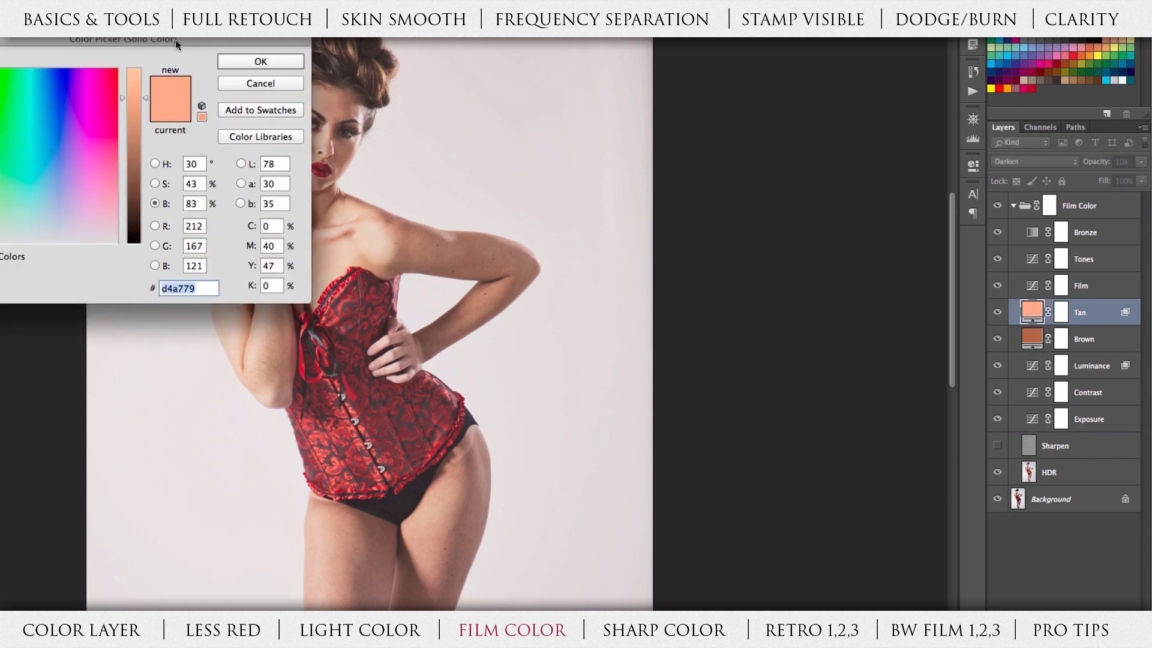
pyautogui.moveTo(169, 44); pyautogui.dragTo(806, 158)
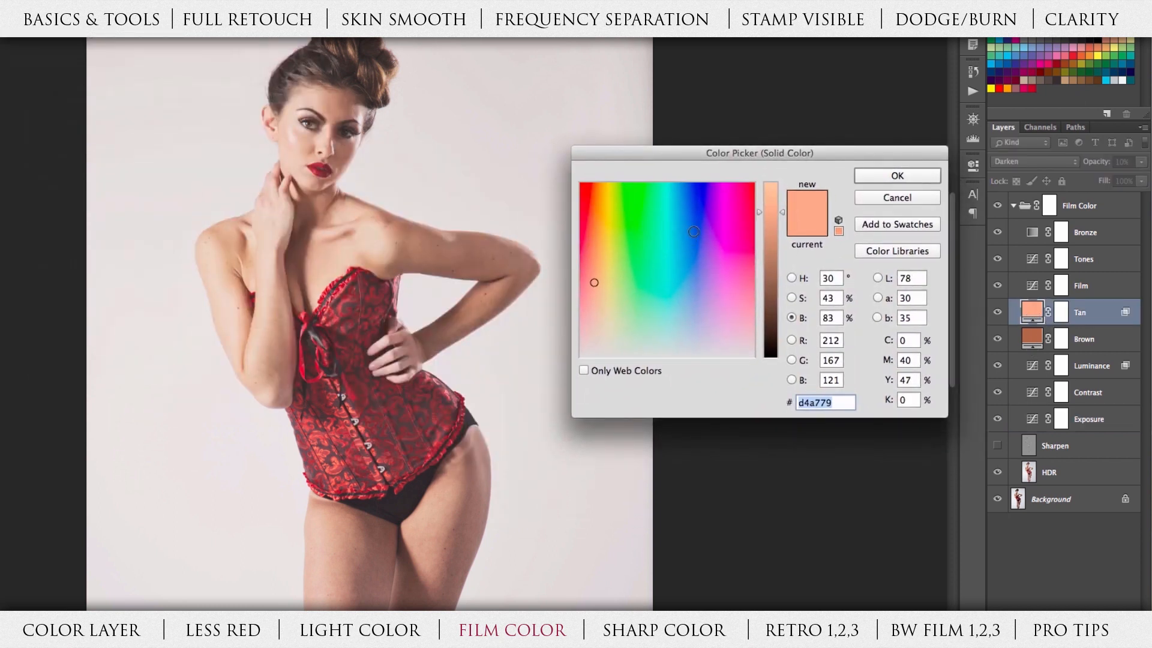
pyautogui.click(694, 228)
pyautogui.moveTo(695, 227)
pyautogui.mouseDown()
pyautogui.moveTo(700, 210)
pyautogui.moveTo(722, 222)
pyautogui.moveTo(675, 231)
pyautogui.mouseUp()
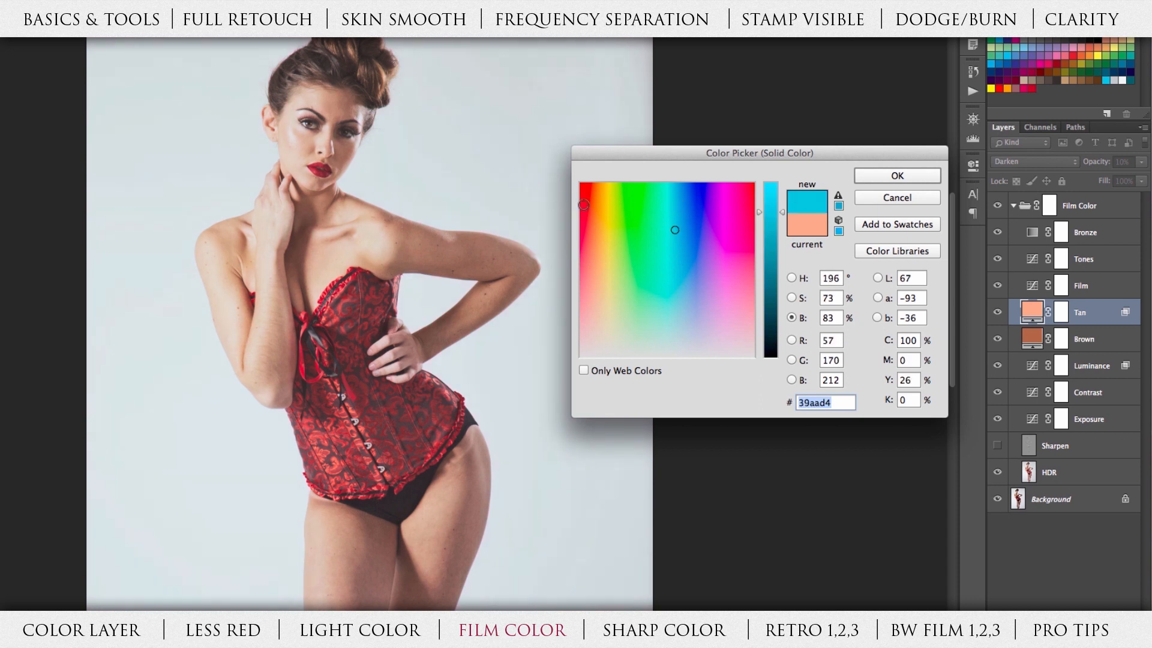
pyautogui.click(581, 180)
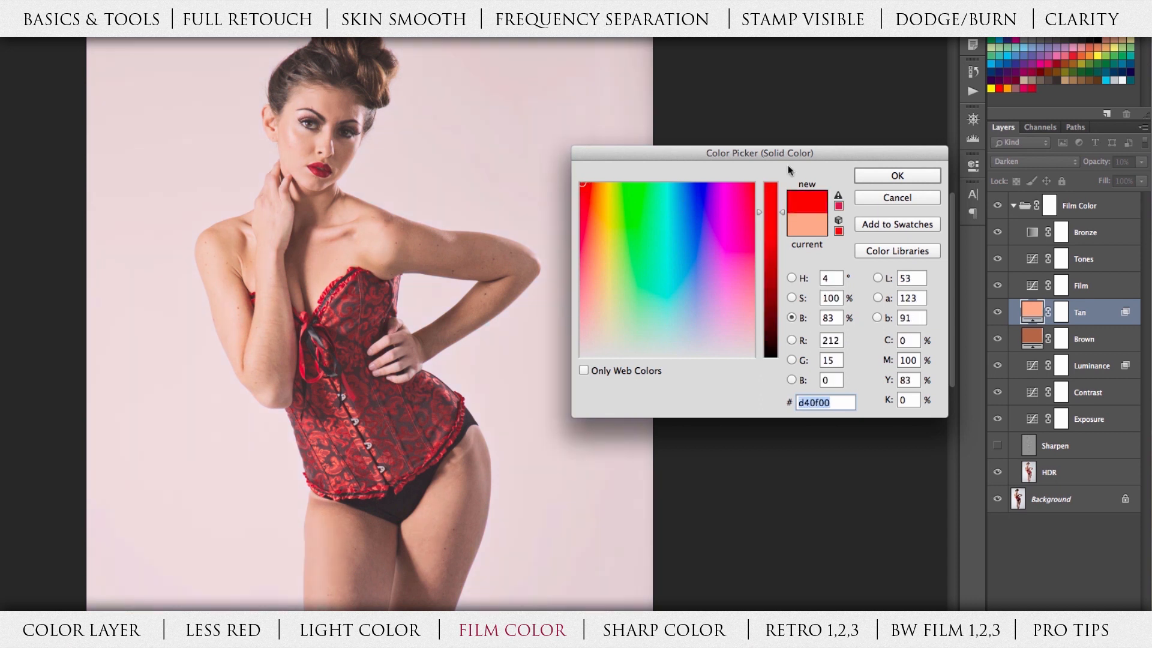
pyautogui.click(896, 176)
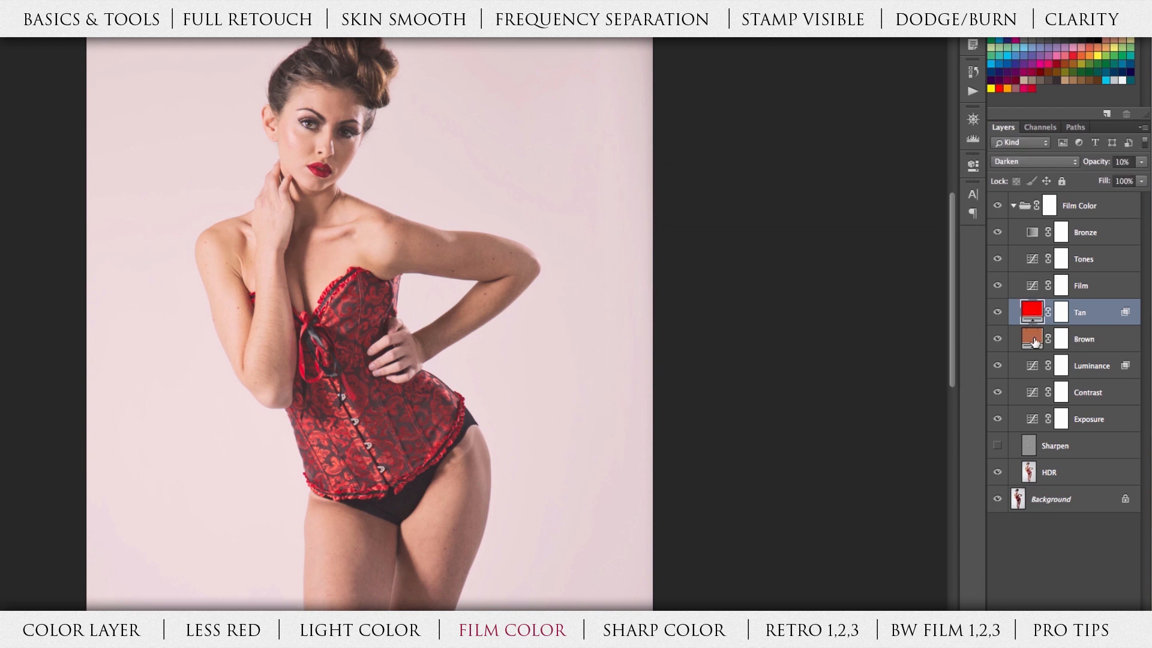
# Step: Change the Tan fill layer's colour to blue 345ad4 and collapse the Film Color group
pyautogui.doubleClick(1032, 313)
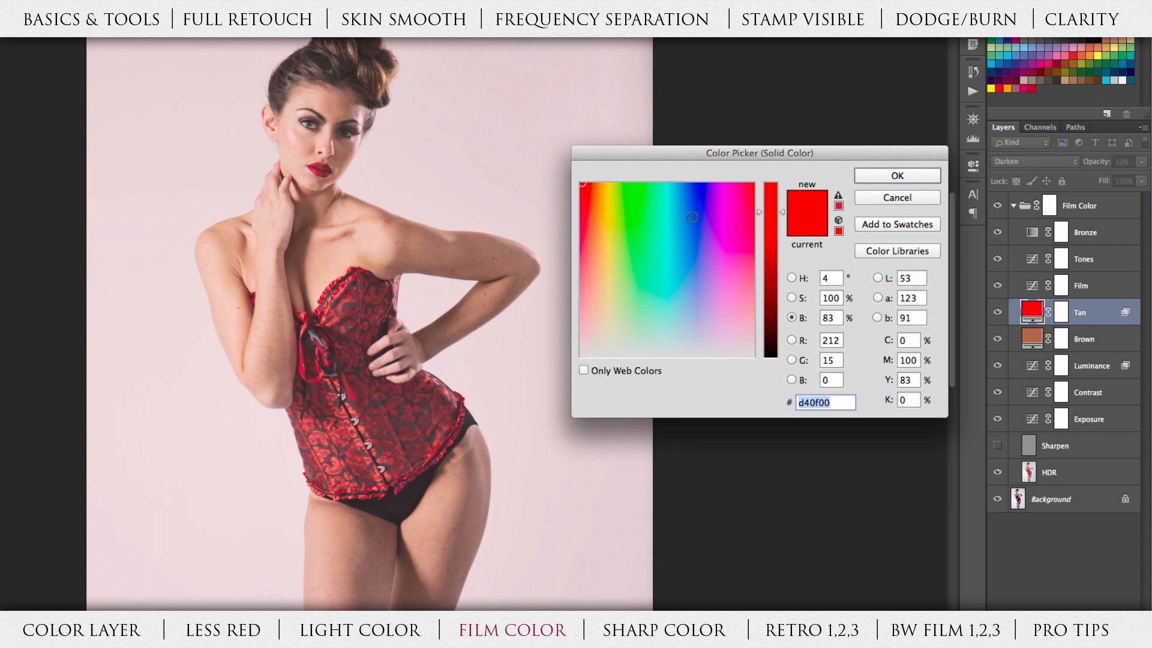
pyautogui.click(689, 227)
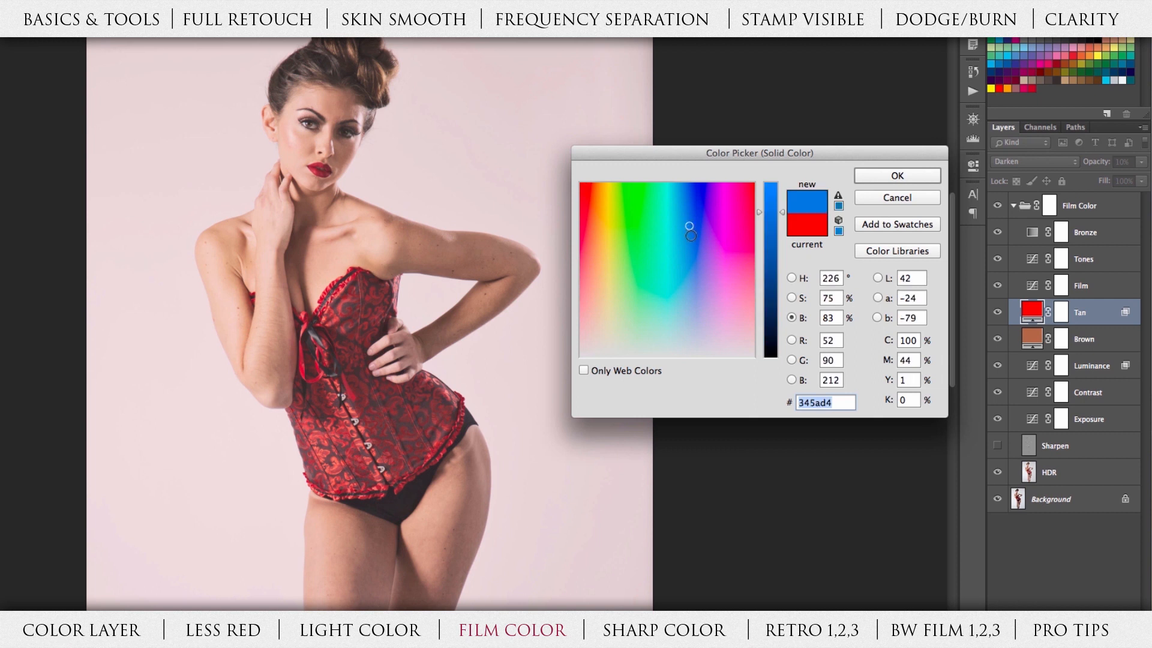
pyautogui.click(897, 175)
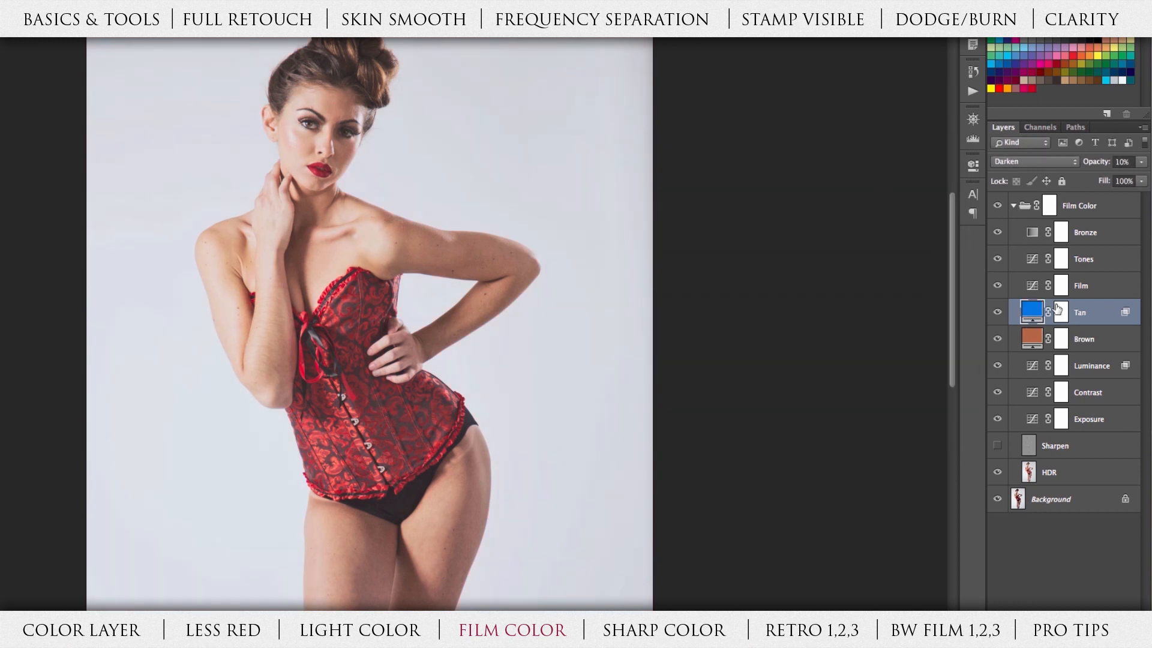
pyautogui.click(1014, 206)
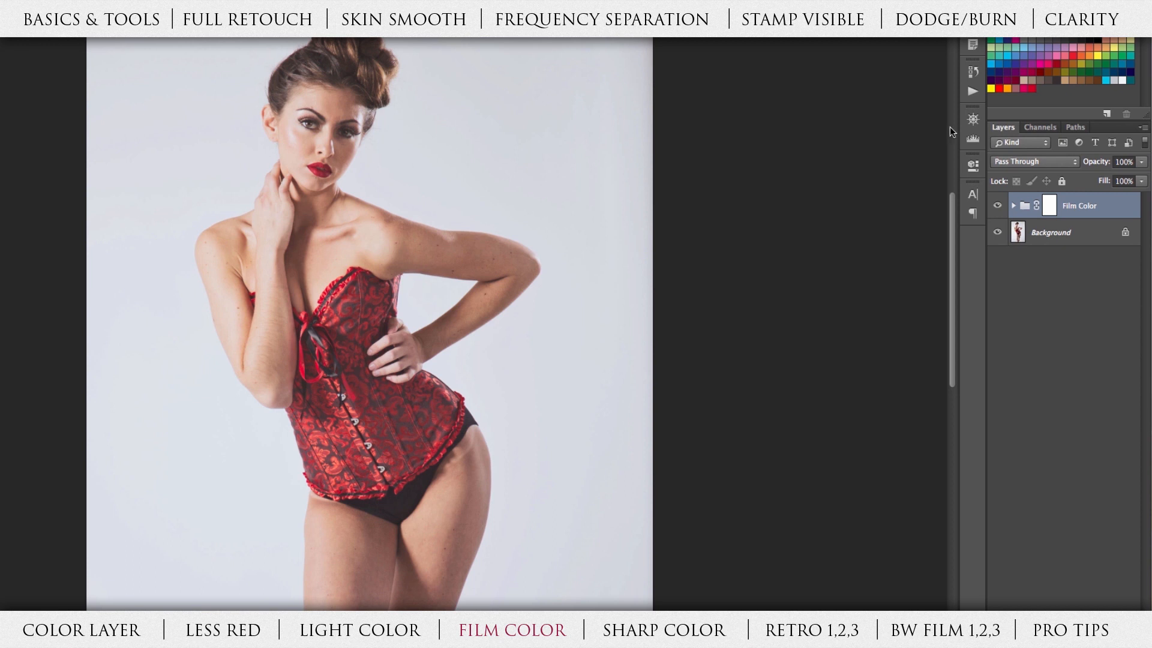
# Step: Run the Sharp Color action on the original photo and expand the Sharp Color group
pyautogui.click(972, 92)
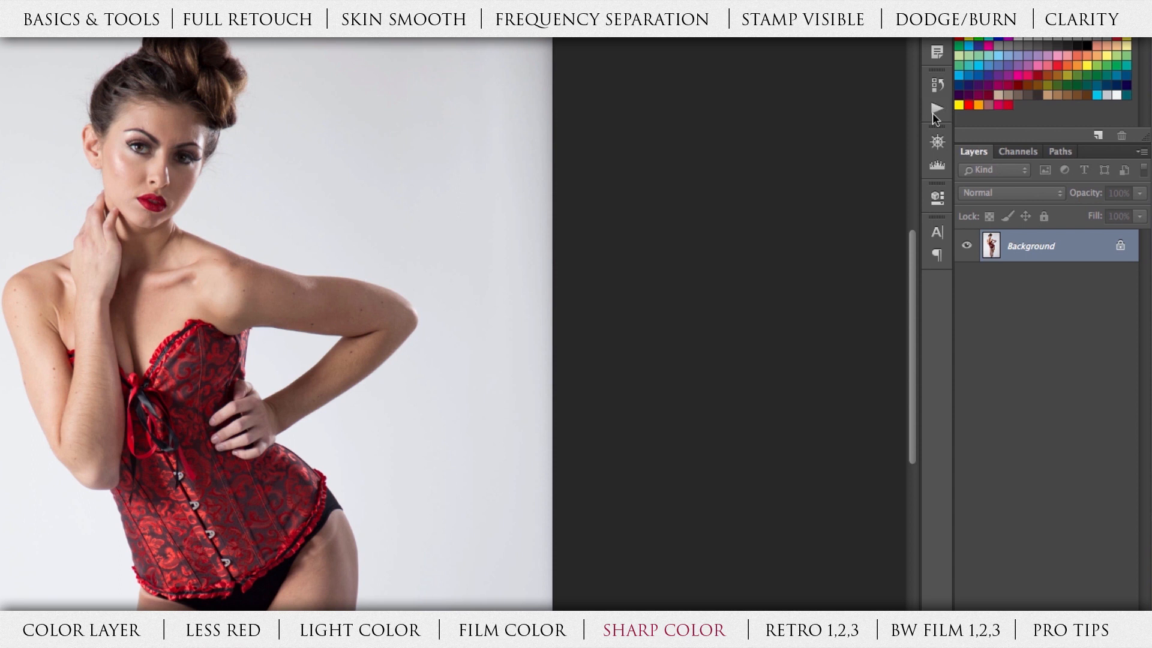
pyautogui.click(935, 112)
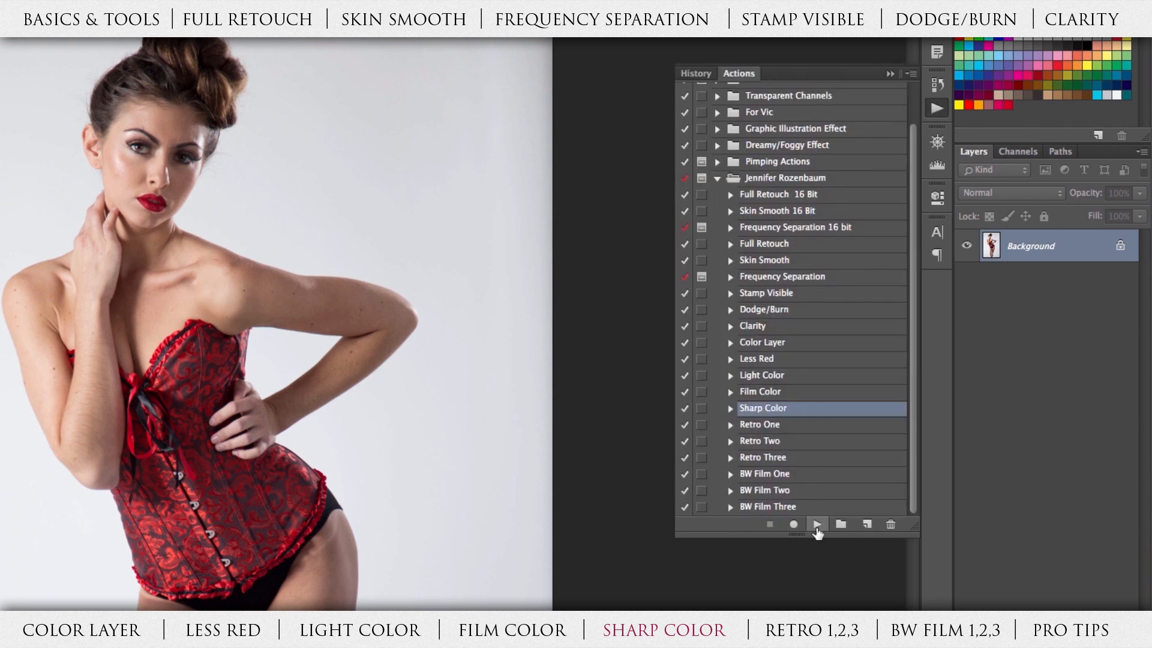
pyautogui.click(817, 525)
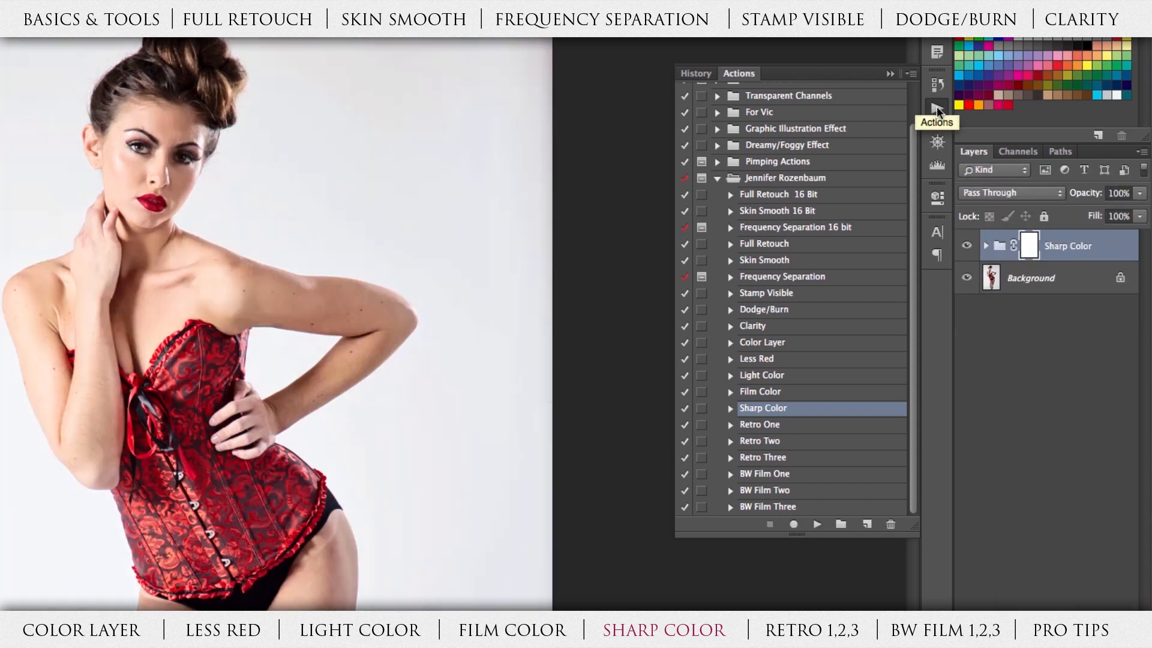
pyautogui.click(936, 109)
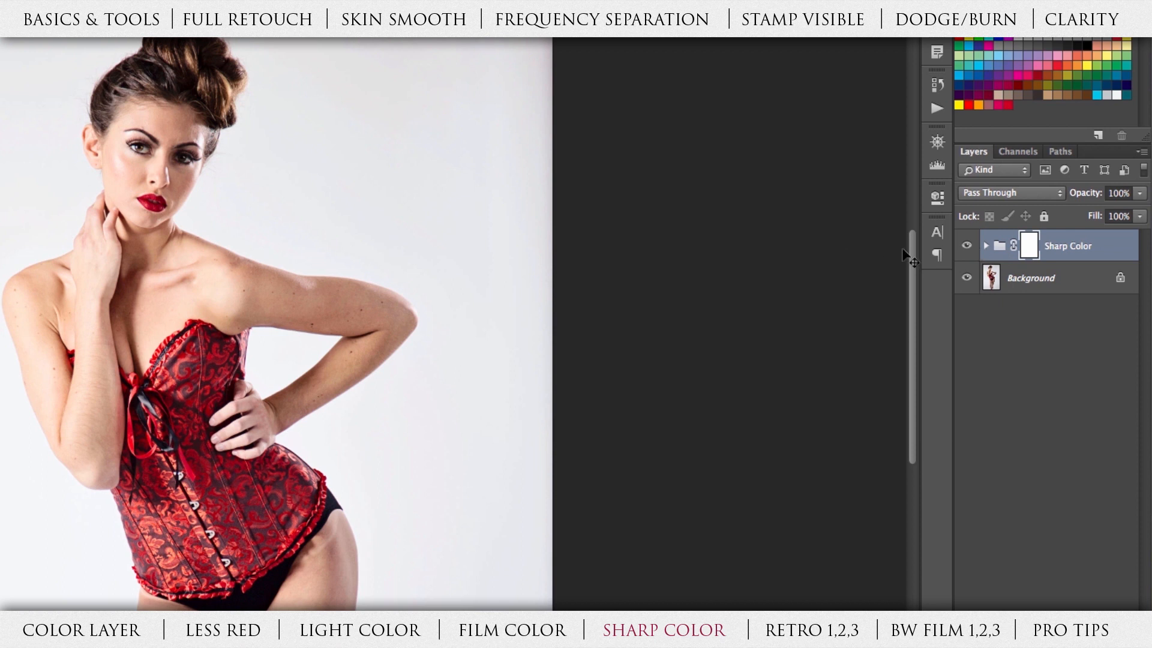
pyautogui.click(986, 246)
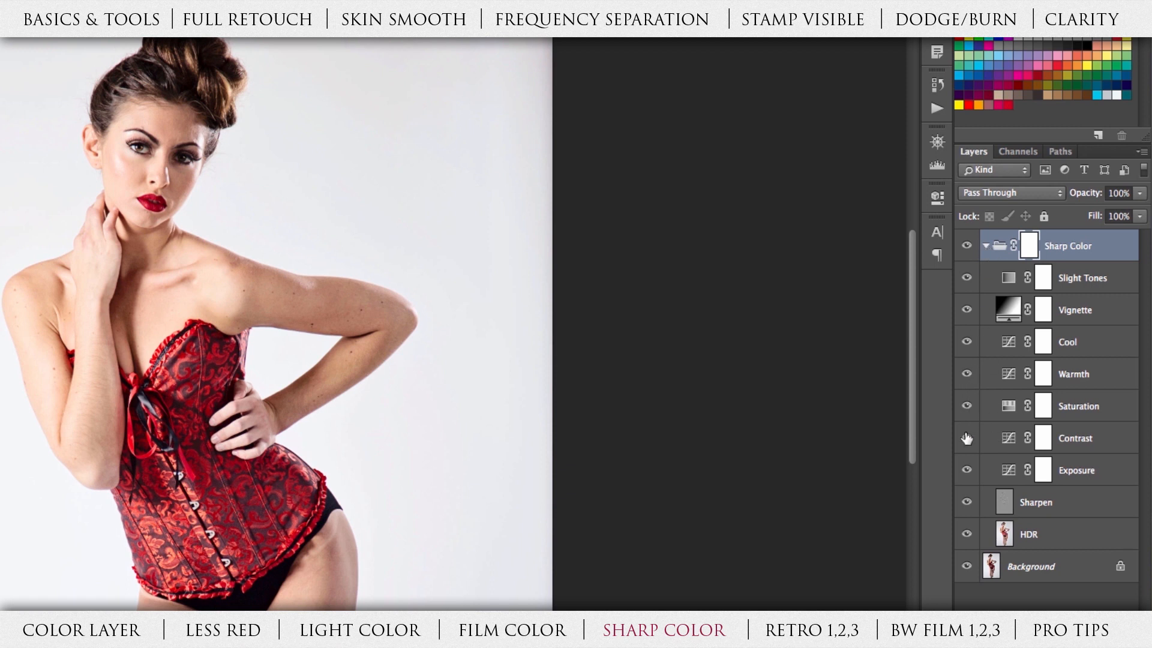
# Step: Toggle the Sharp Color group's Exposure, Sharpen and HDR layers to examine their effect, leaving only Sharpen hidden
pyautogui.click(966, 473)
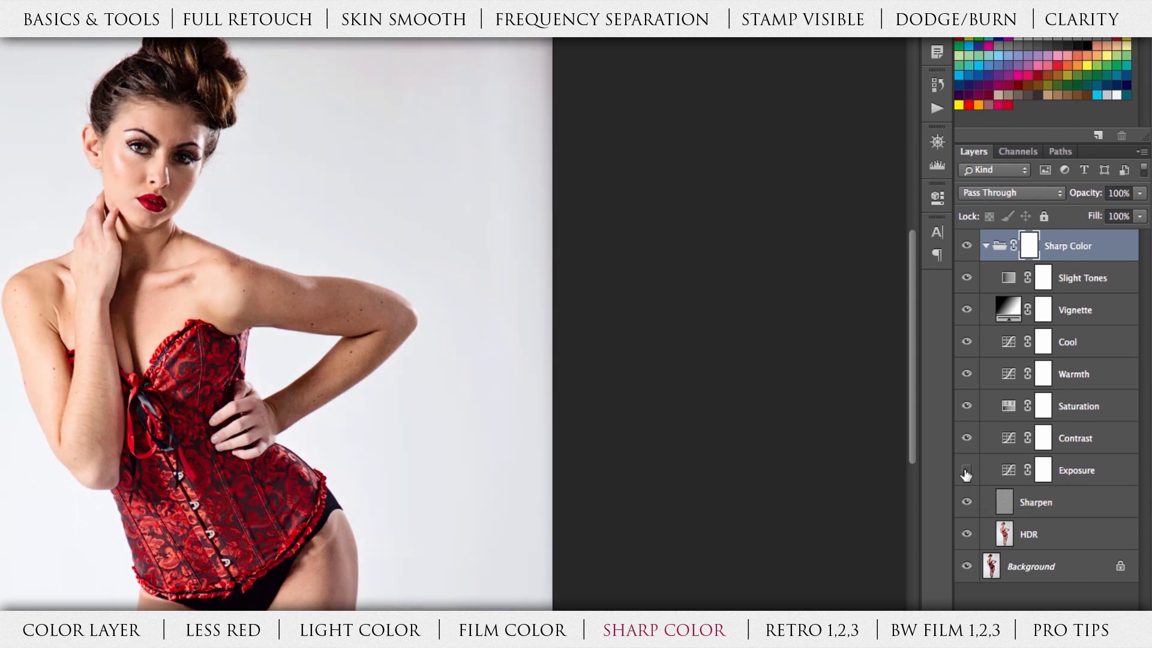
pyautogui.click(966, 472)
pyautogui.click(966, 506)
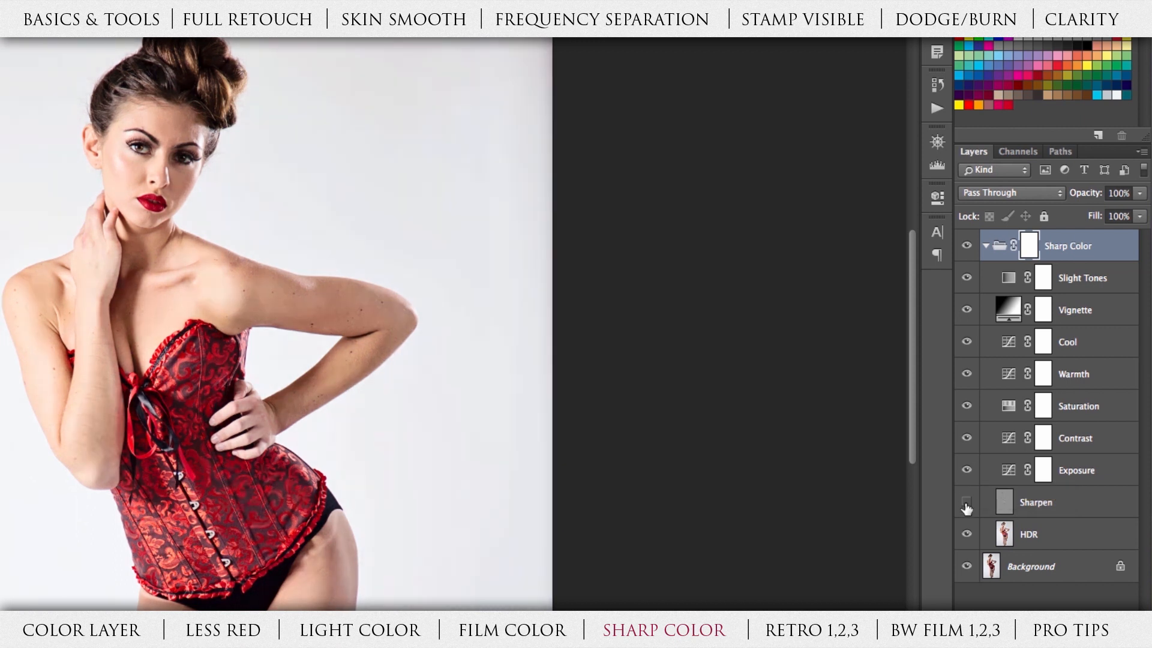
pyautogui.click(967, 505)
pyautogui.click(966, 505)
pyautogui.click(966, 534)
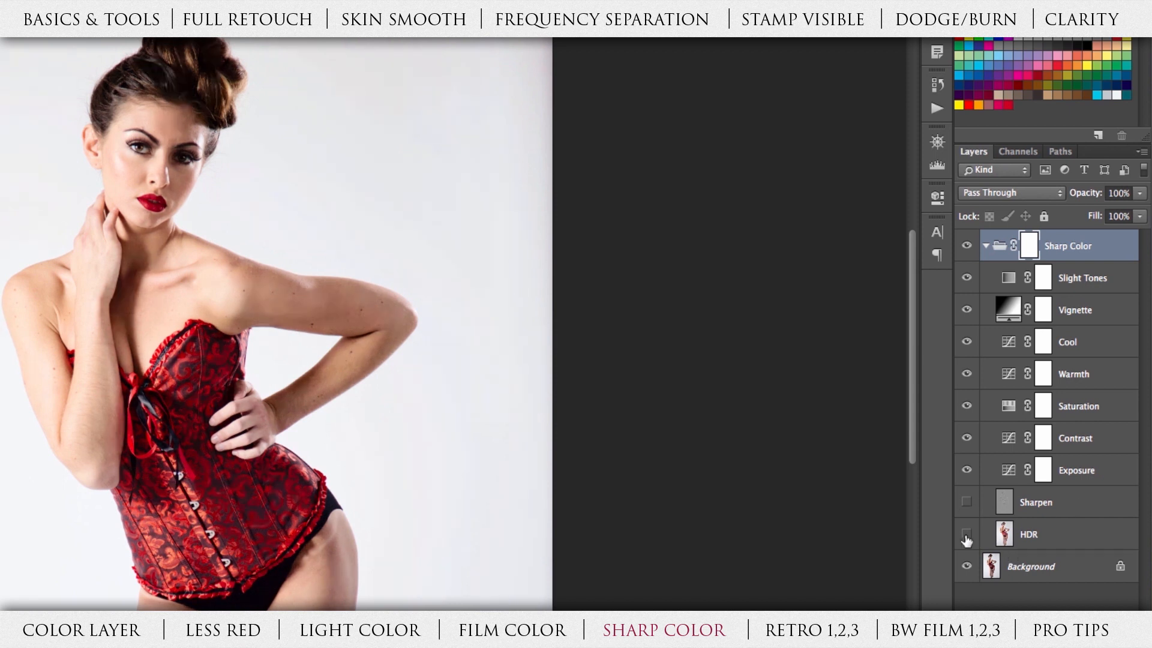
pyautogui.click(966, 536)
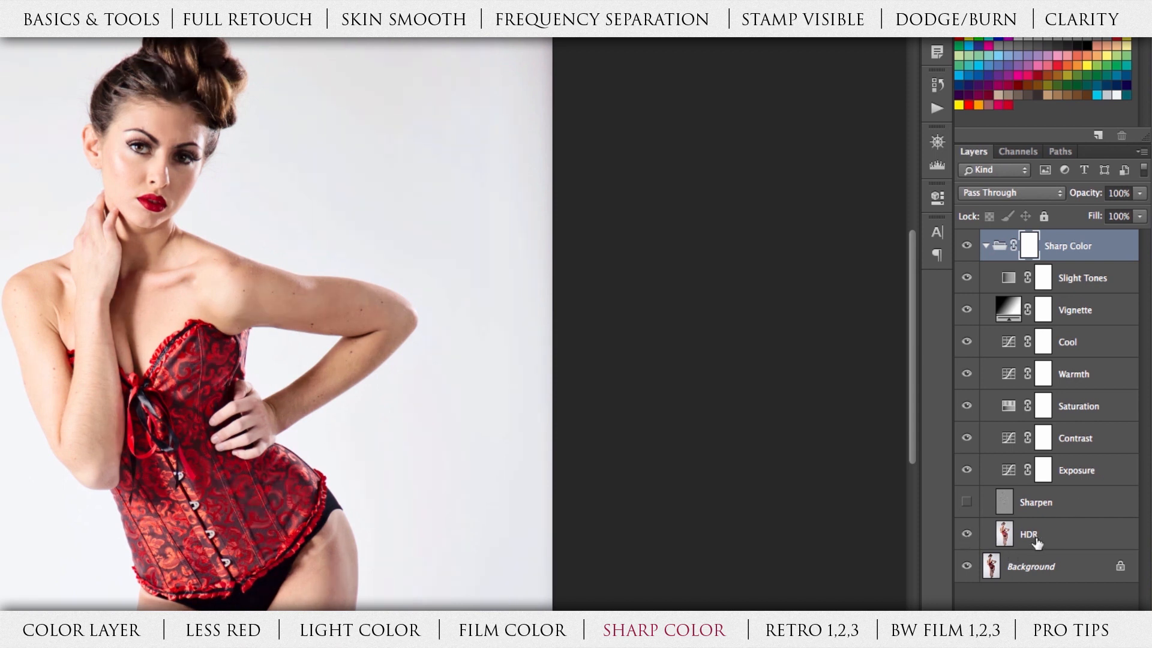
# Step: Compare the photo with and without the Sharp Color group's Contrast layer and set that layer's opacity to 16%
pyautogui.click(1014, 439)
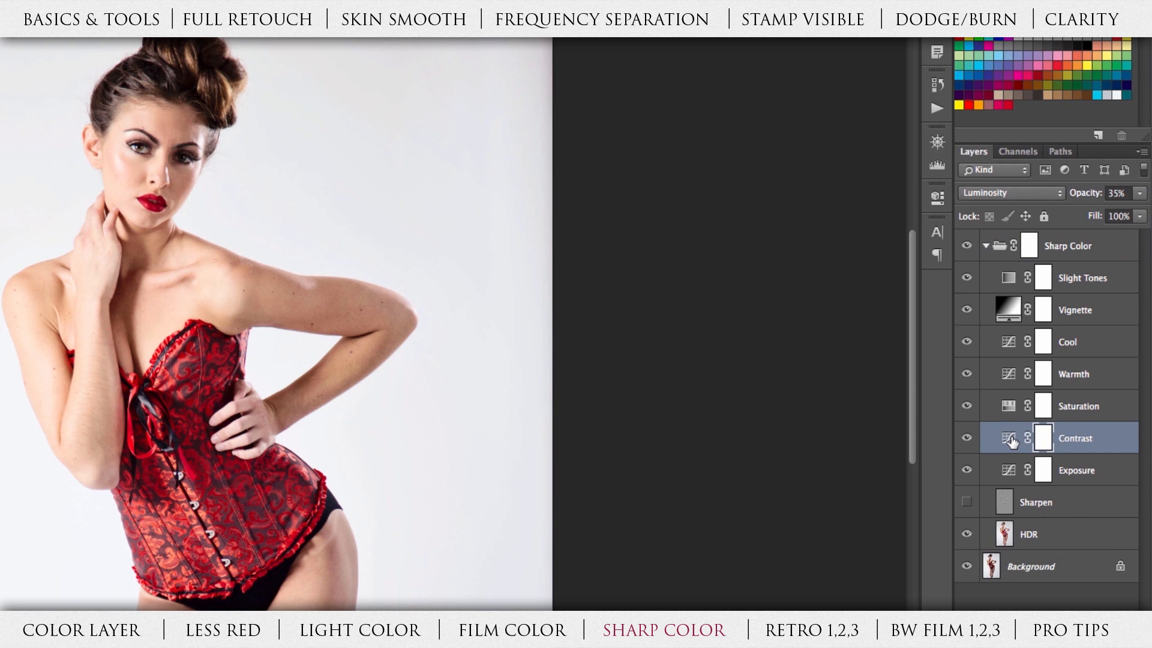
pyautogui.click(967, 439)
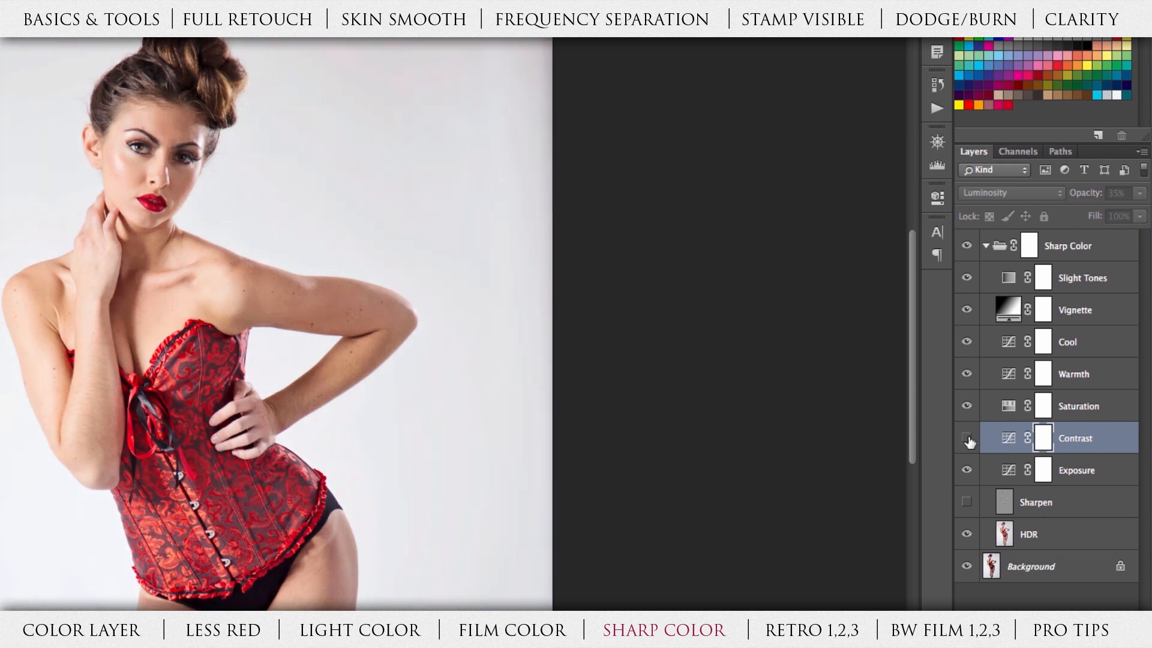
pyautogui.click(966, 439)
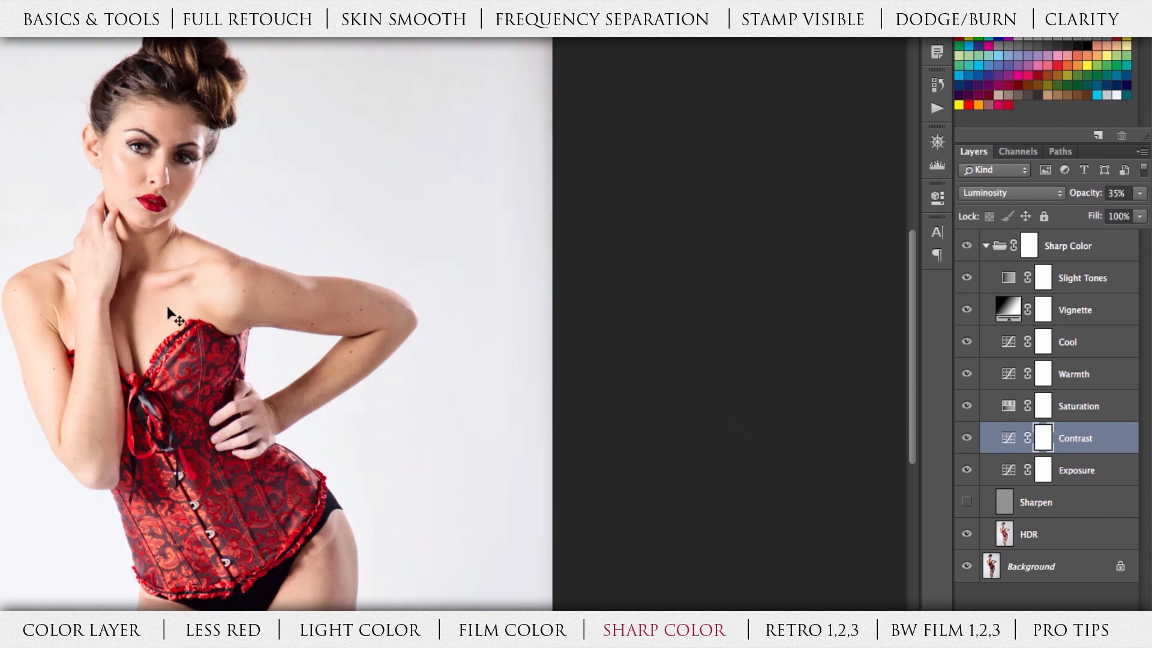
pyautogui.click(965, 440)
pyautogui.click(965, 439)
pyautogui.click(1139, 194)
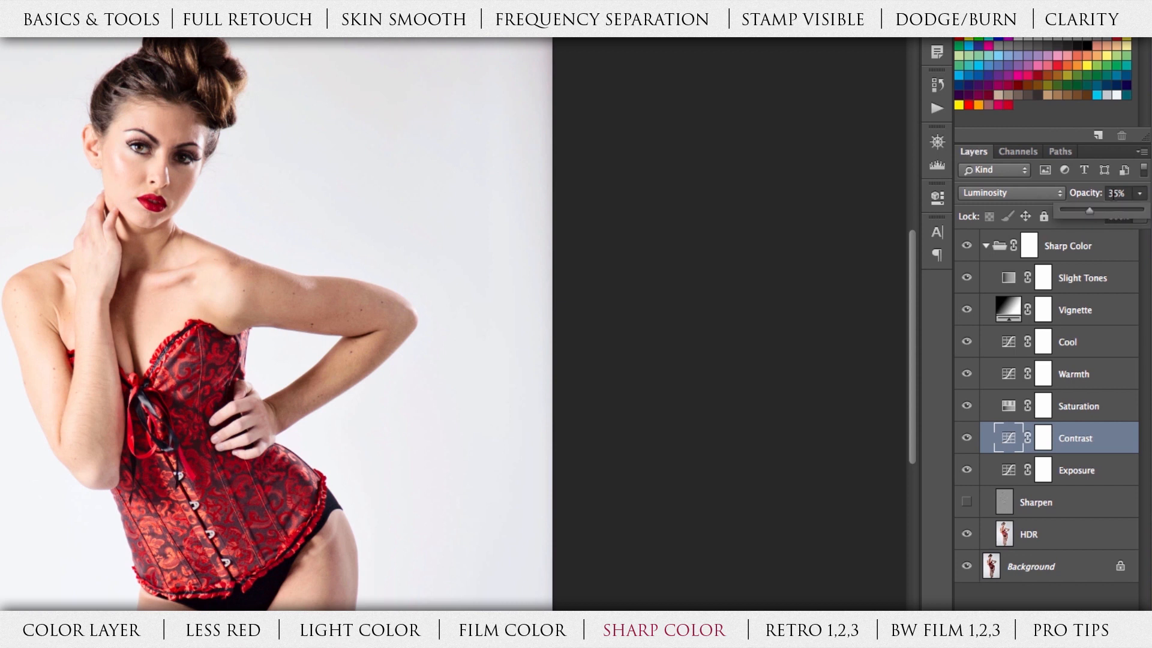
pyautogui.moveTo(1083, 210); pyautogui.dragTo(1070, 210)
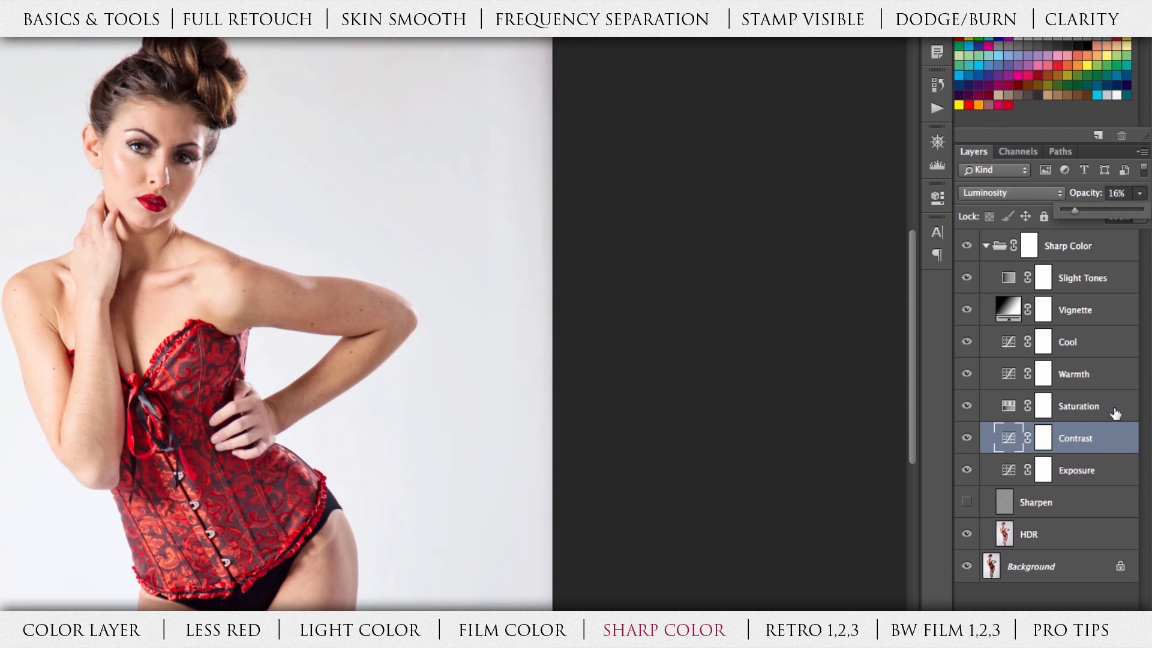
# Step: Compare the photo with and without the Contrast and Saturation layers, and set the Saturation layer's opacity to 21%
pyautogui.click(966, 438)
pyautogui.click(966, 438)
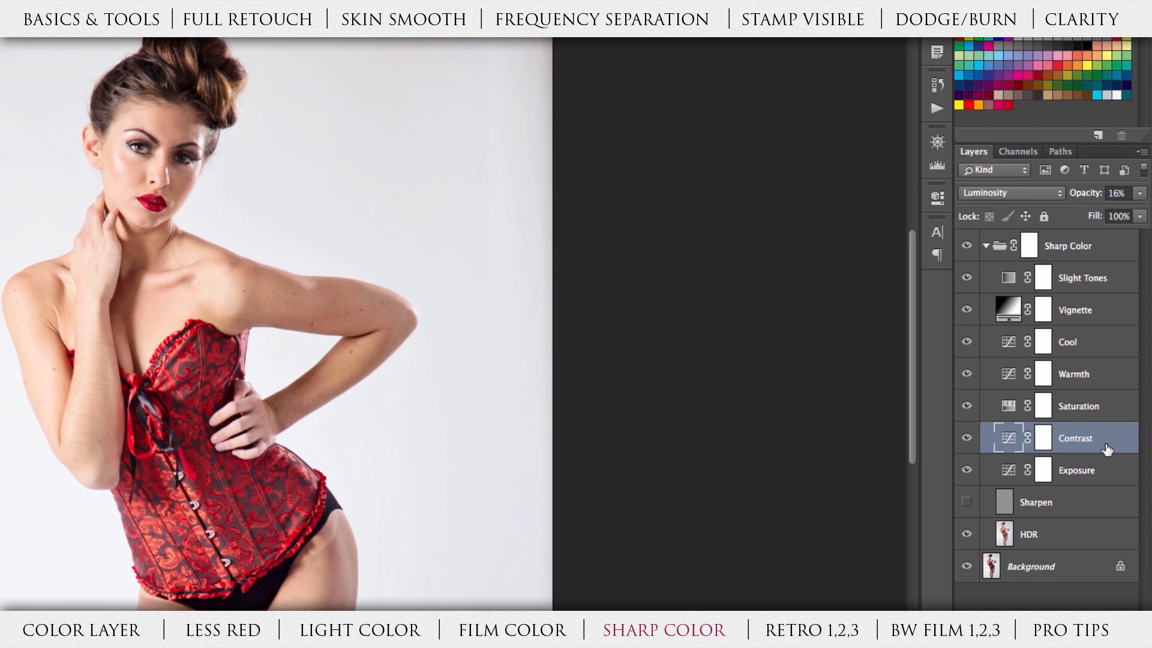
pyautogui.click(967, 406)
pyautogui.click(966, 408)
pyautogui.click(1086, 406)
pyautogui.click(1139, 193)
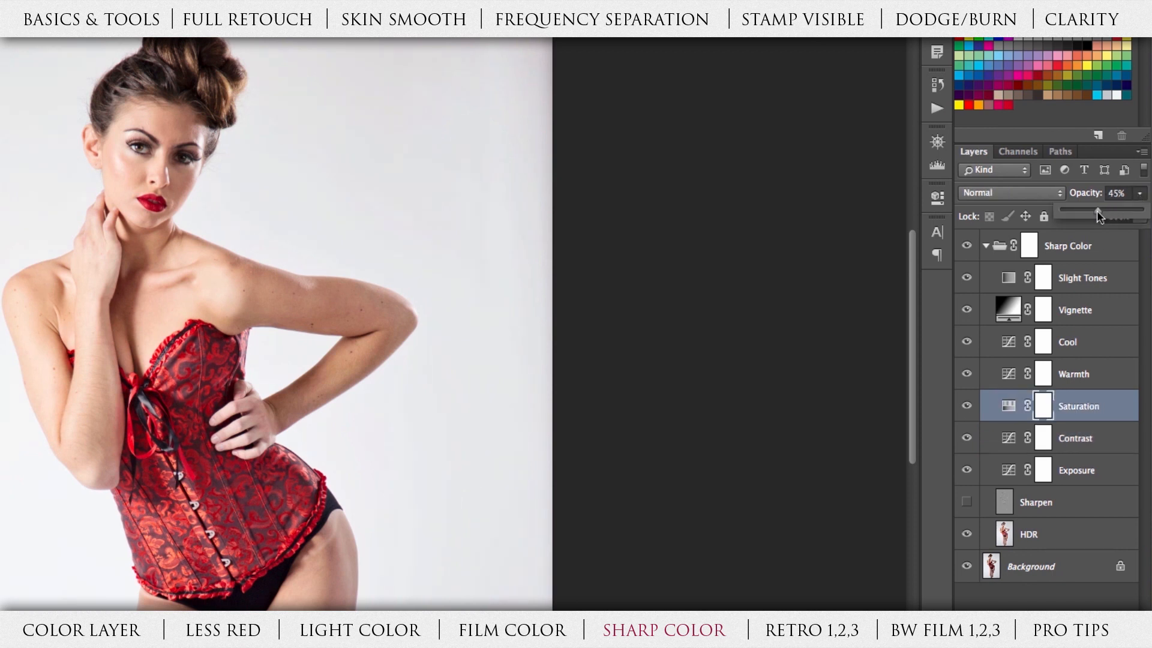
pyautogui.moveTo(1096, 211); pyautogui.dragTo(1078, 210)
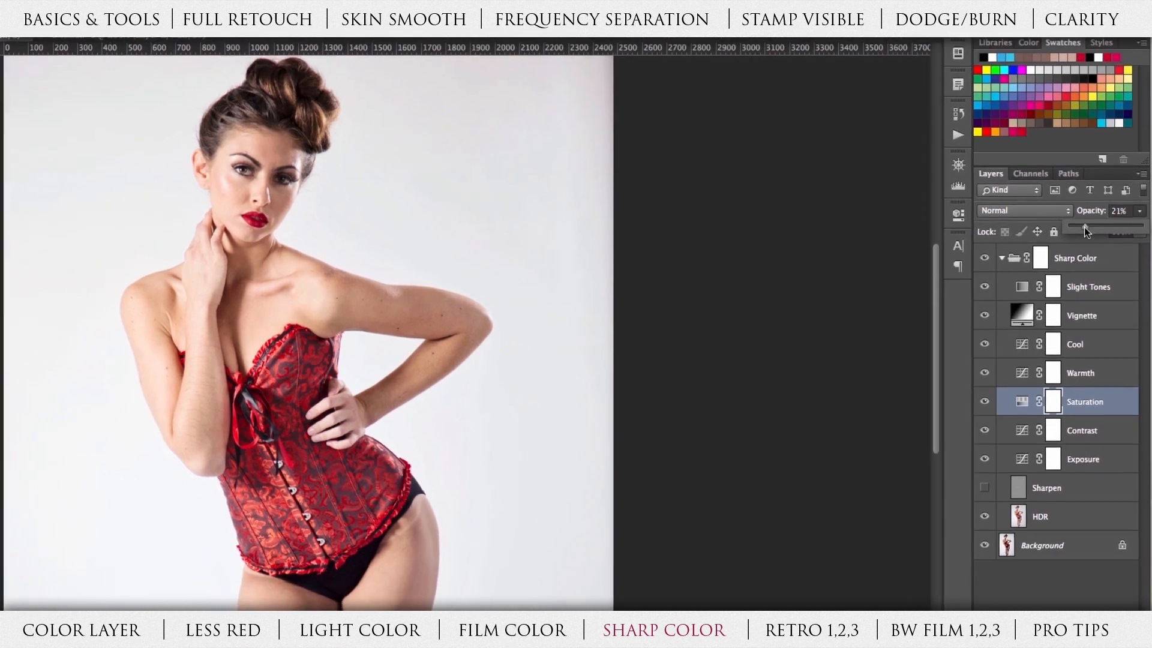
# Step: Check the Warmth layer's effect on the photo and collapse the Sharp Color group
pyautogui.click(1104, 369)
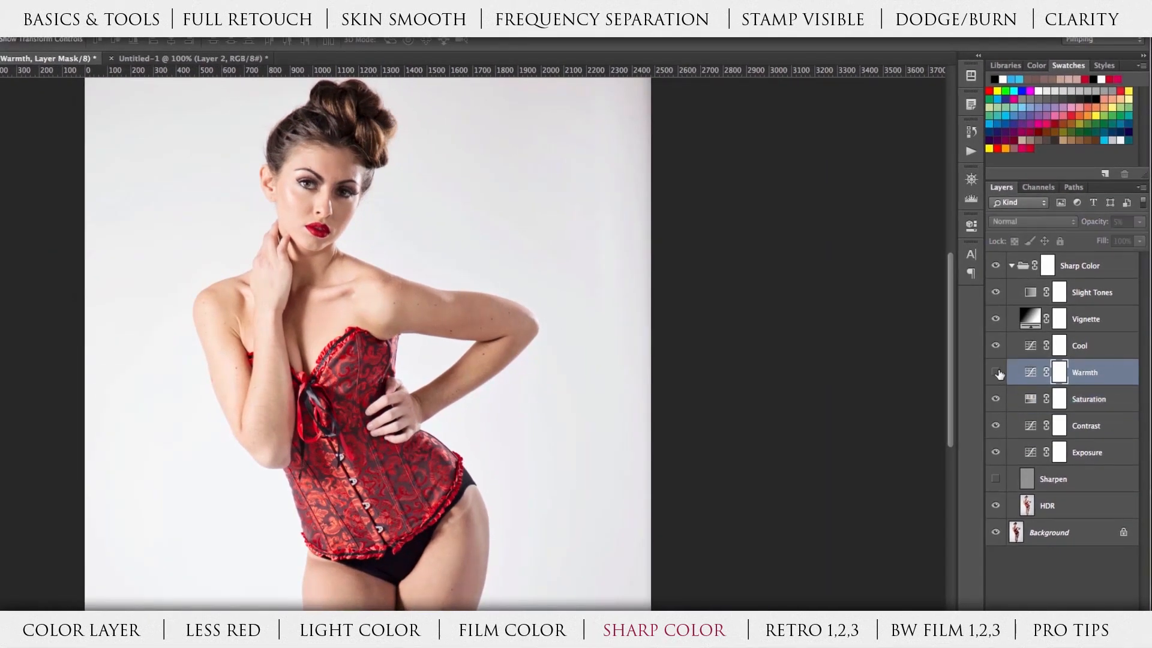
pyautogui.click(1012, 265)
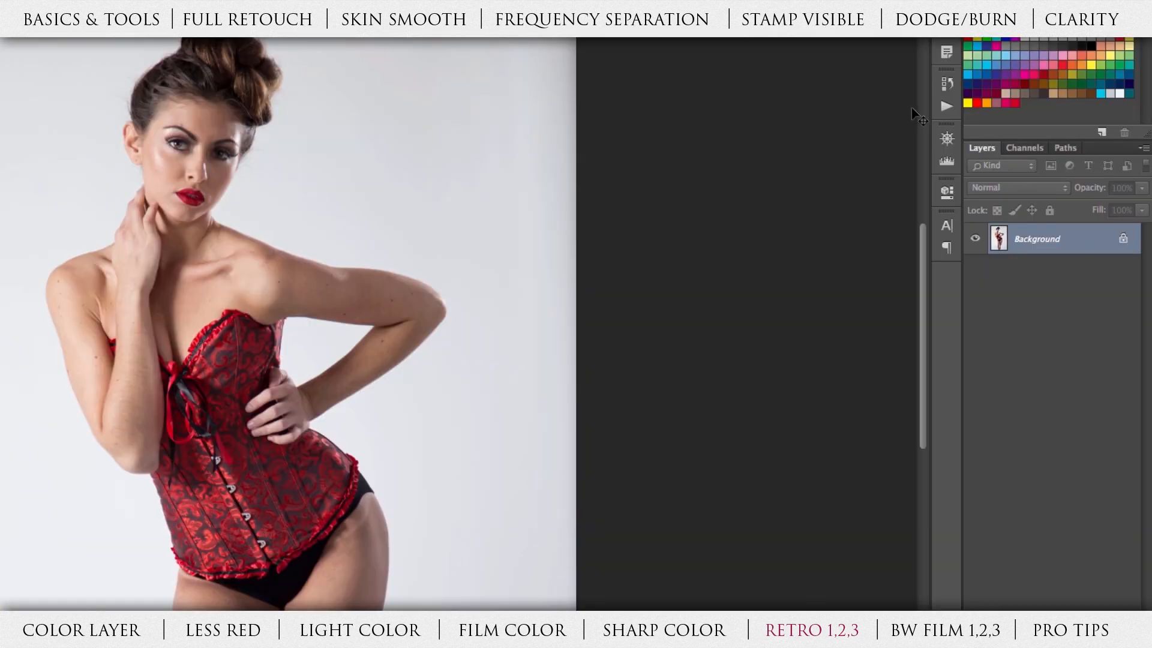
# Step: Run the Retro One action on the original photo and expand the Retro One group
pyautogui.click(940, 108)
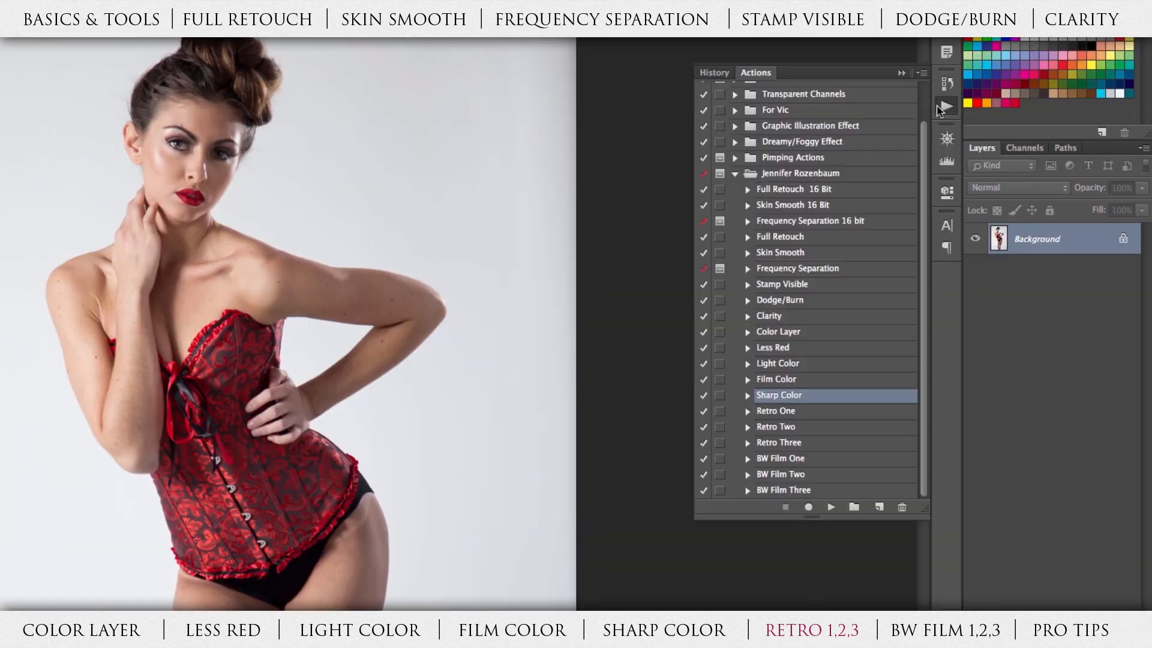
pyautogui.click(822, 418)
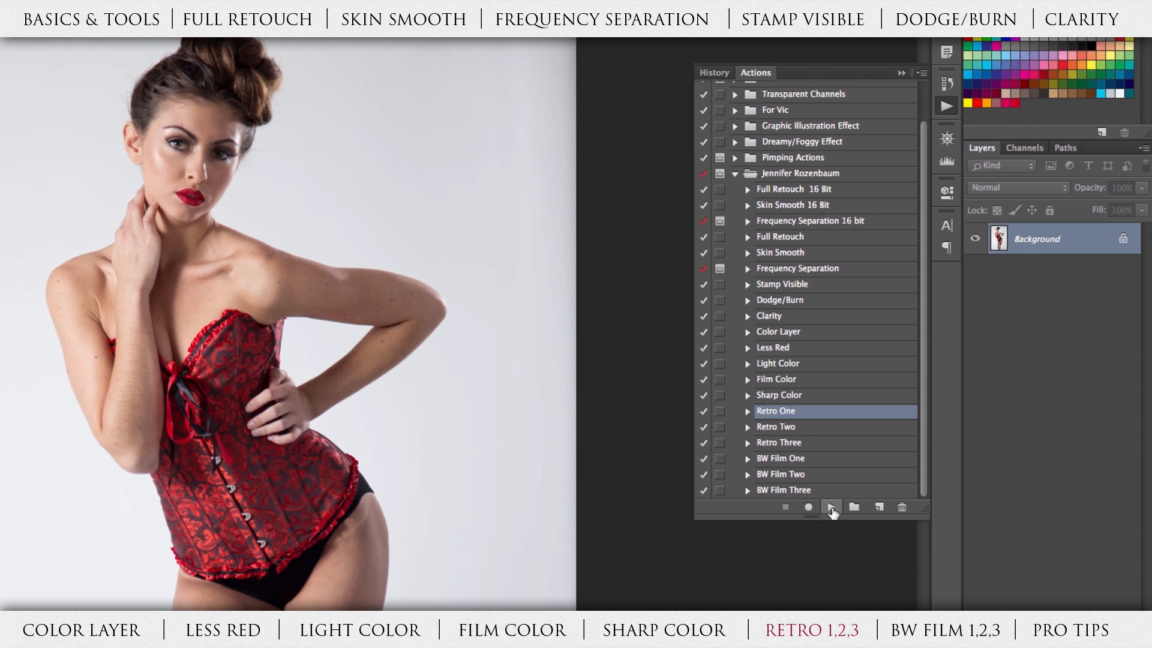
pyautogui.click(830, 509)
pyautogui.click(946, 108)
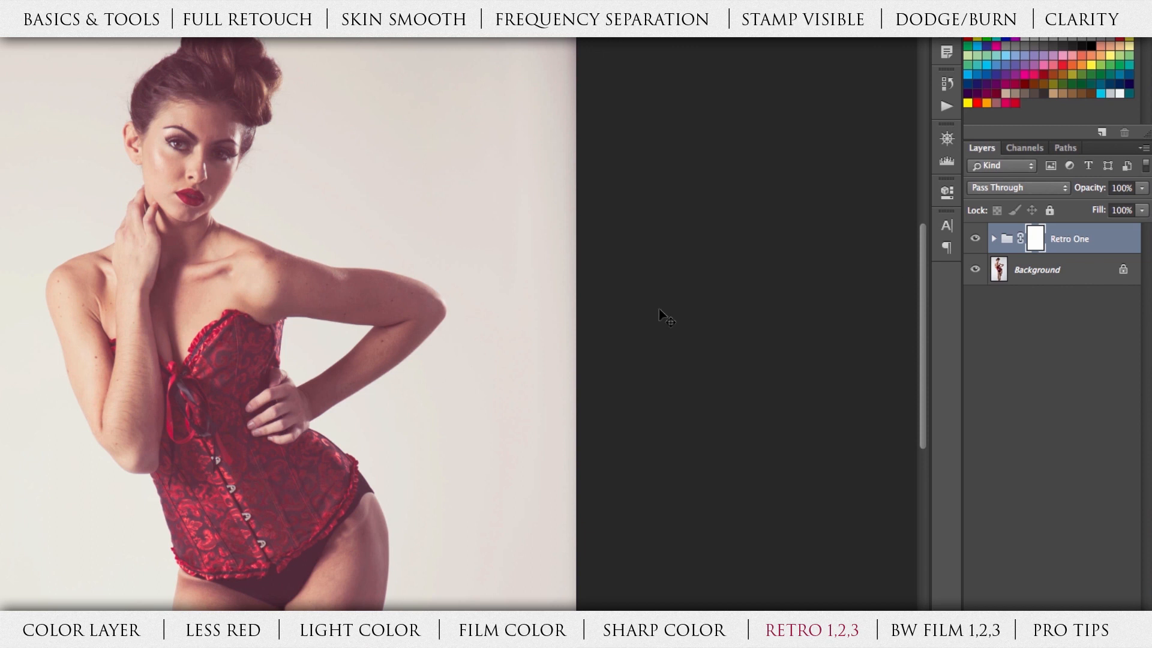
pyautogui.click(993, 238)
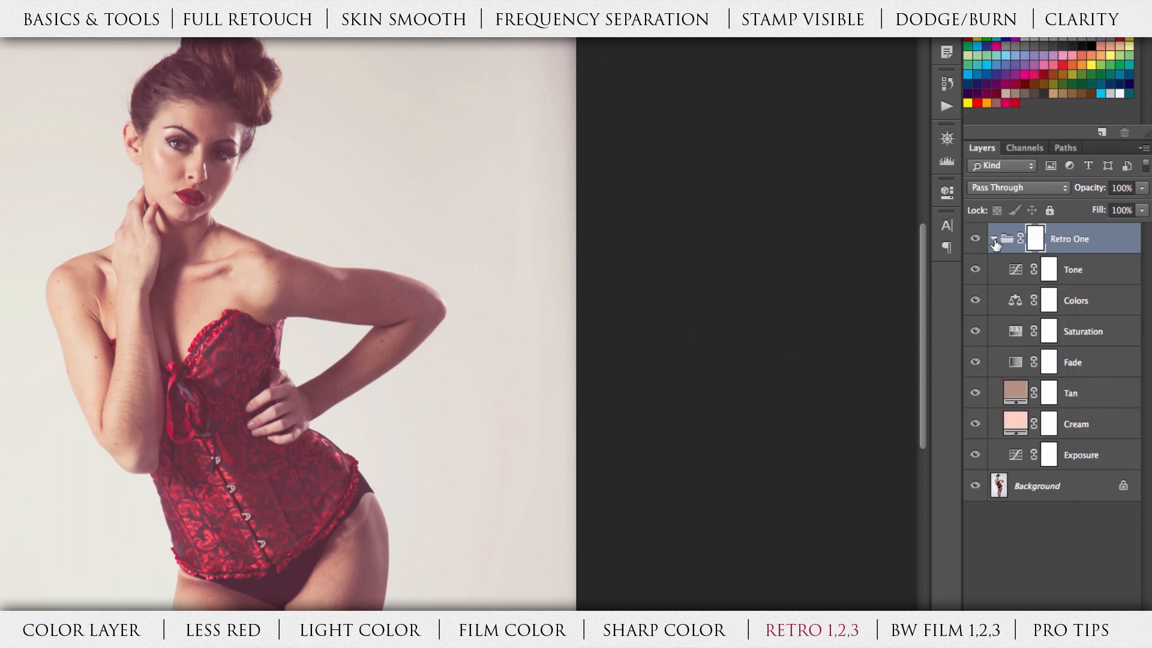
# Step: Set the Colors layer's midtone color balance in the Retro One group to -35 cyan/red and +39 yellow/blue
pyautogui.click(1107, 303)
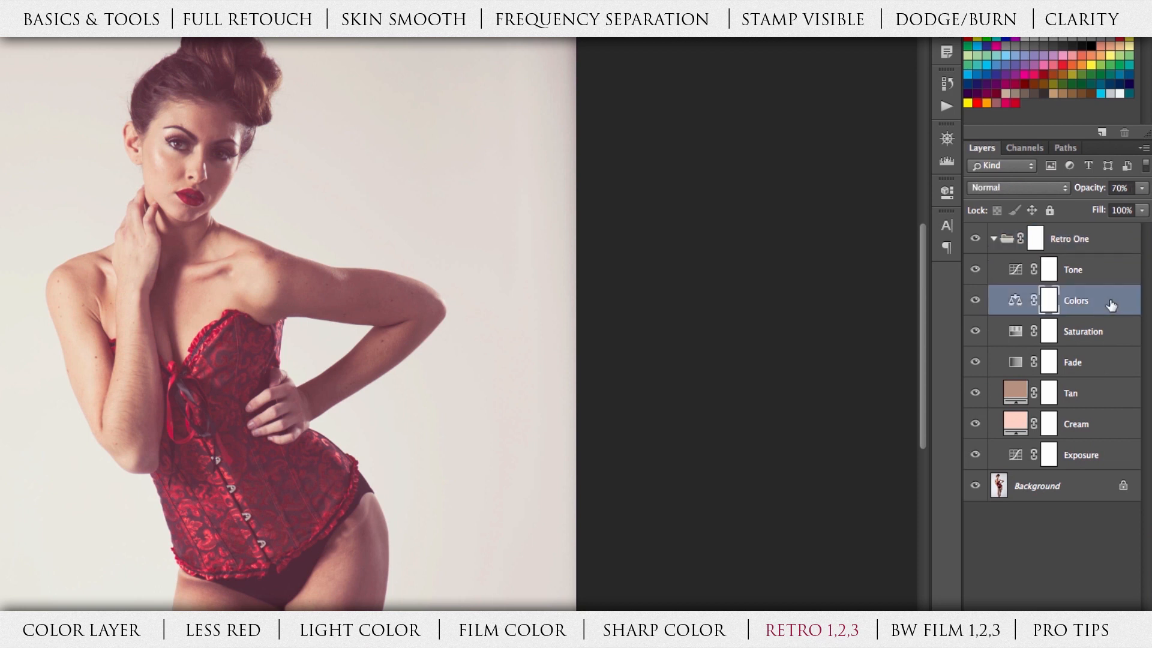
pyautogui.doubleClick(1014, 305)
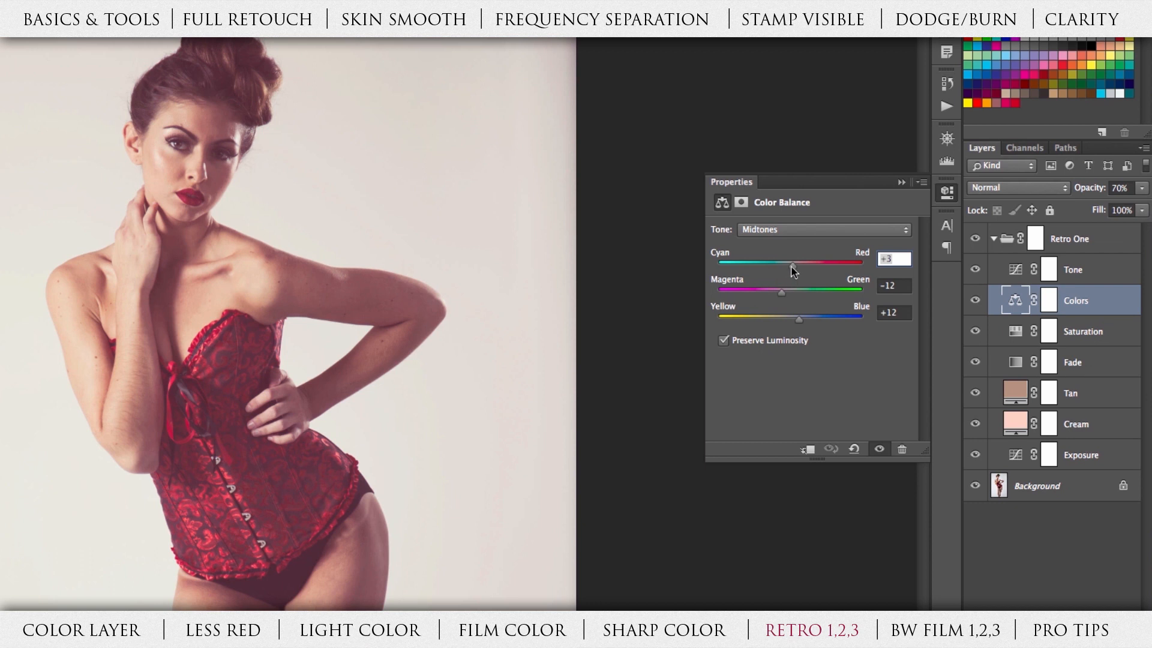
pyautogui.moveTo(791, 267); pyautogui.dragTo(764, 265)
pyautogui.moveTo(800, 324); pyautogui.dragTo(816, 324)
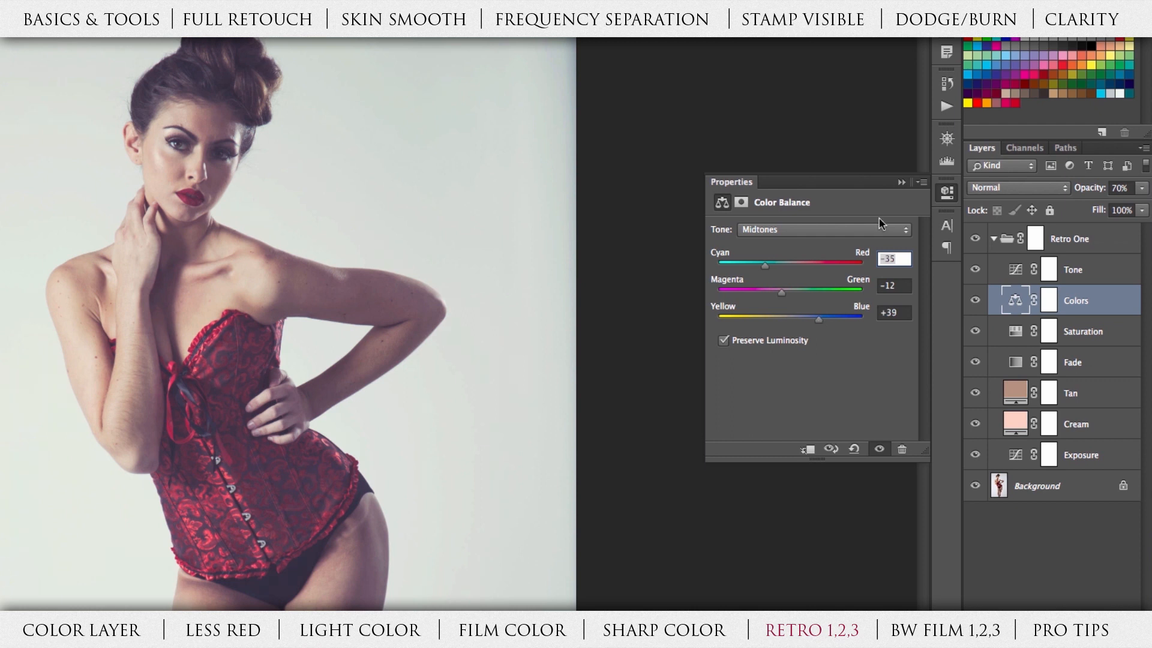
pyautogui.click(946, 192)
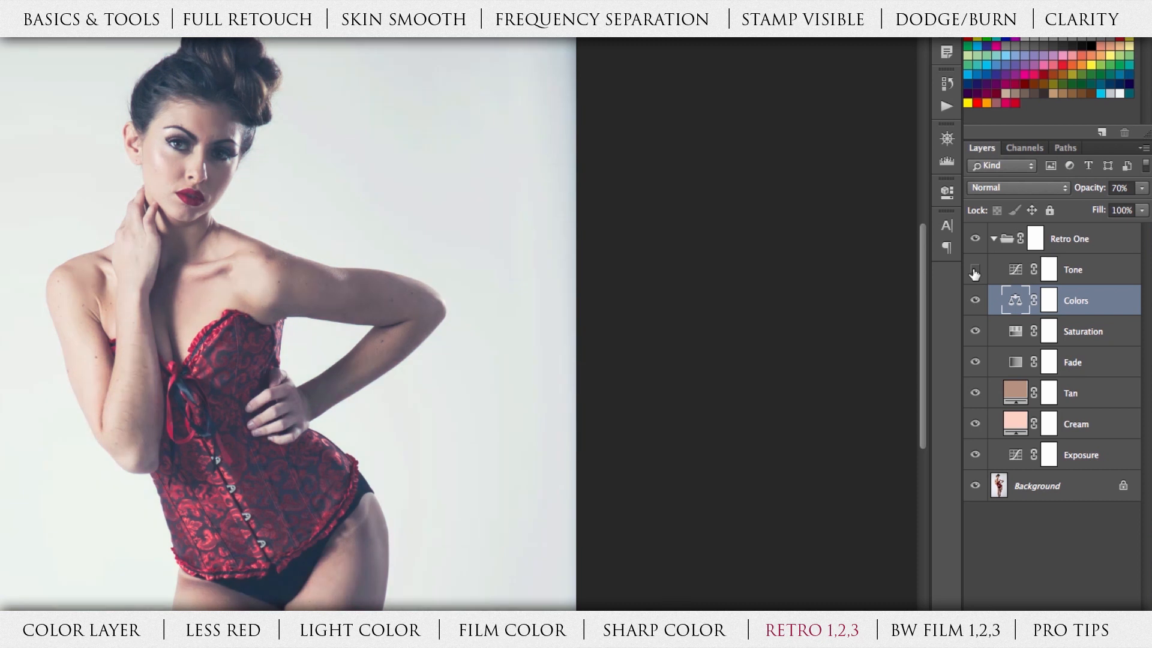
# Step: Compare the photo with and without the Retro One group's Tone layer and set that layer's opacity to 39%
pyautogui.click(974, 271)
pyautogui.click(974, 271)
pyautogui.click(1083, 272)
pyautogui.click(1141, 188)
pyautogui.moveTo(1125, 207); pyautogui.dragTo(1097, 211)
pyautogui.click(1116, 274)
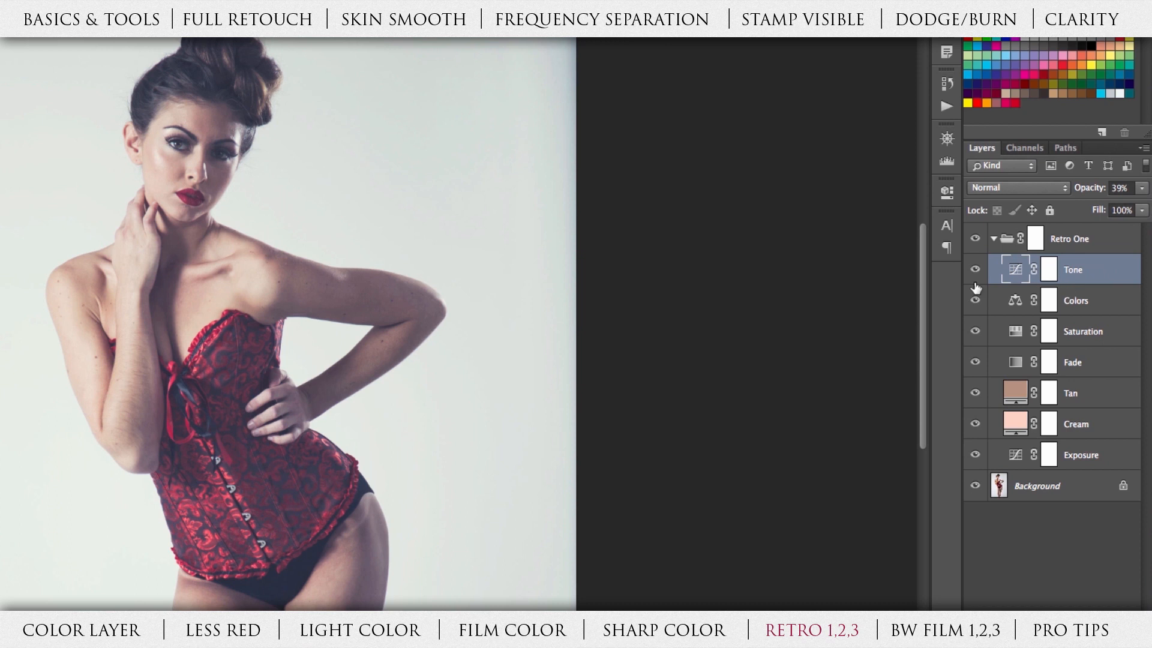
# Step: Check the Retro One group's Fade layer on and off and reduce its opacity to 8%
pyautogui.click(974, 364)
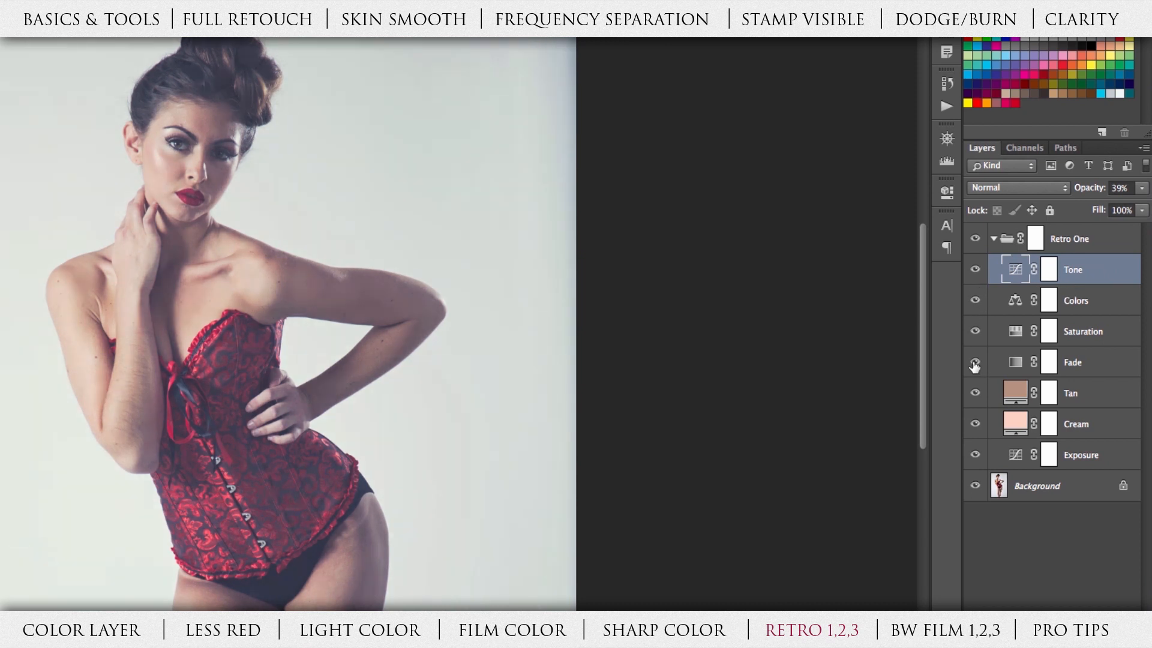
pyautogui.click(974, 363)
pyautogui.click(976, 363)
pyautogui.click(1107, 366)
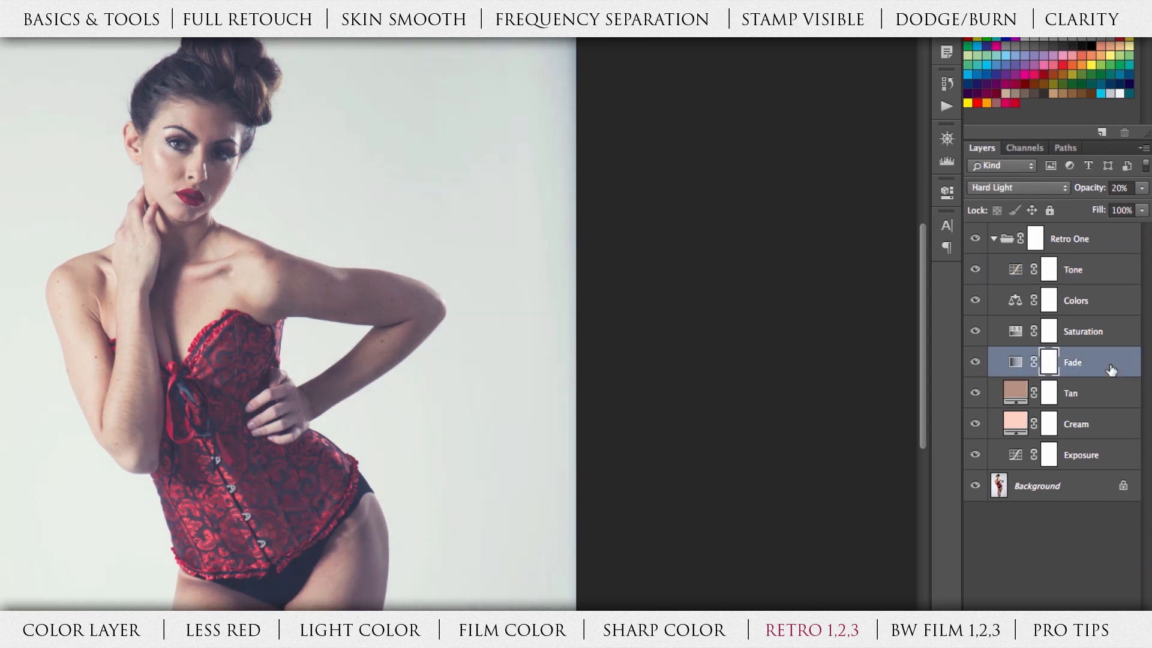
pyautogui.click(1141, 189)
pyautogui.moveTo(1085, 206); pyautogui.dragTo(1074, 208)
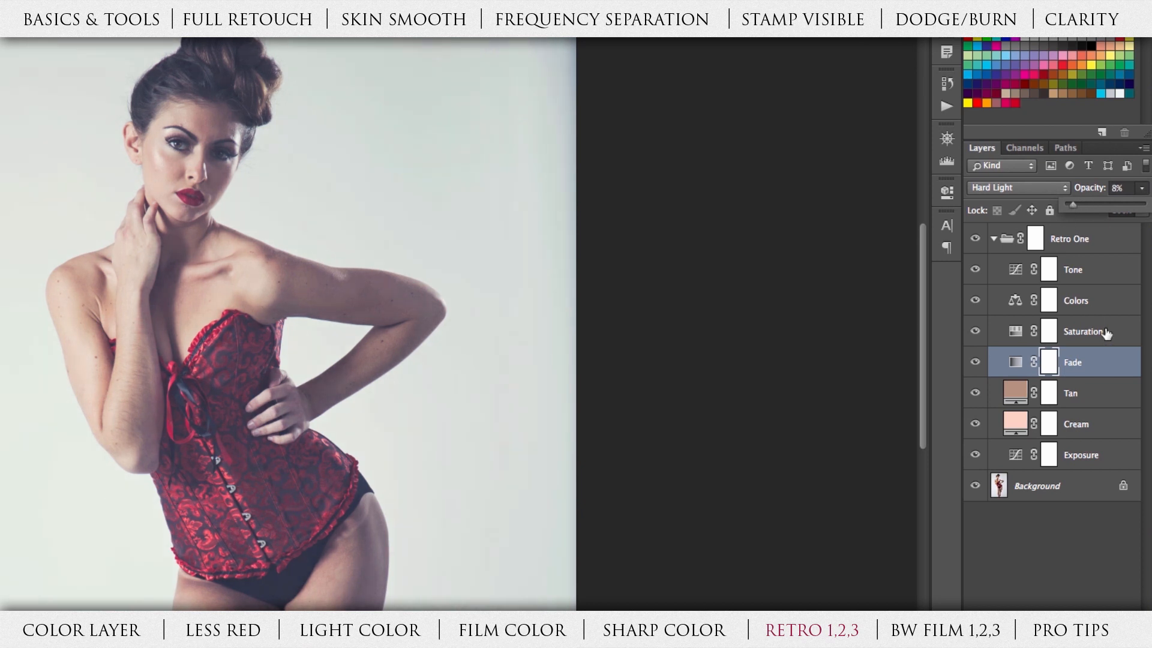
pyautogui.click(1129, 363)
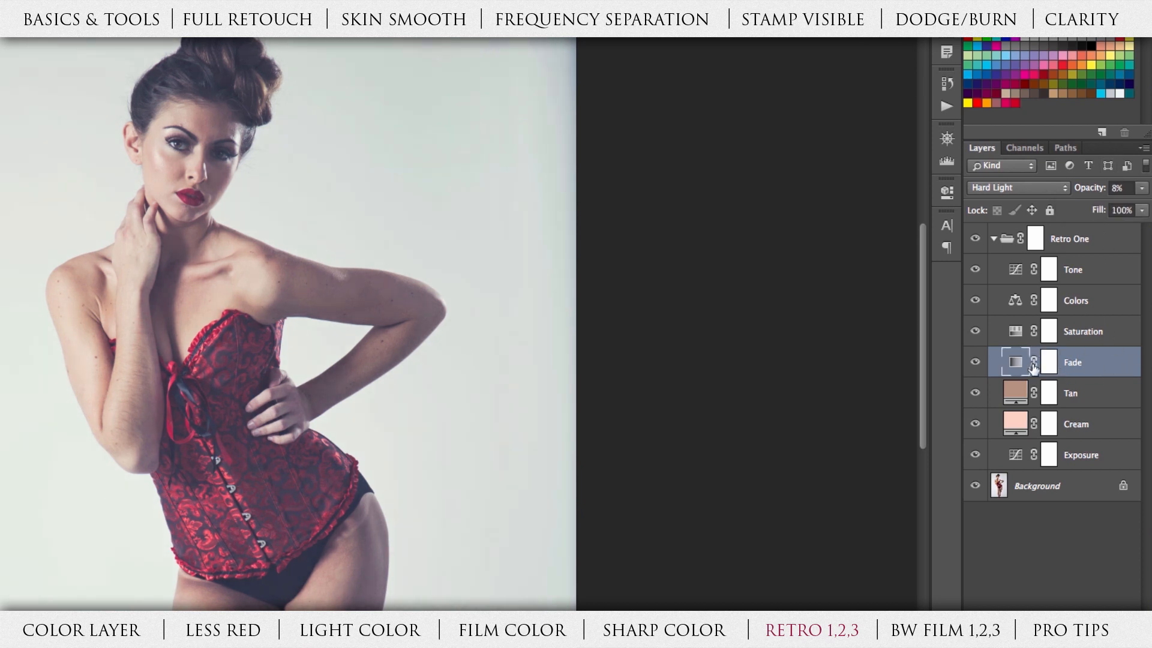
# Step: Toggle the Retro One group's Fade and Exposure layers to examine their effect on the photo
pyautogui.click(975, 363)
pyautogui.click(975, 363)
pyautogui.click(975, 456)
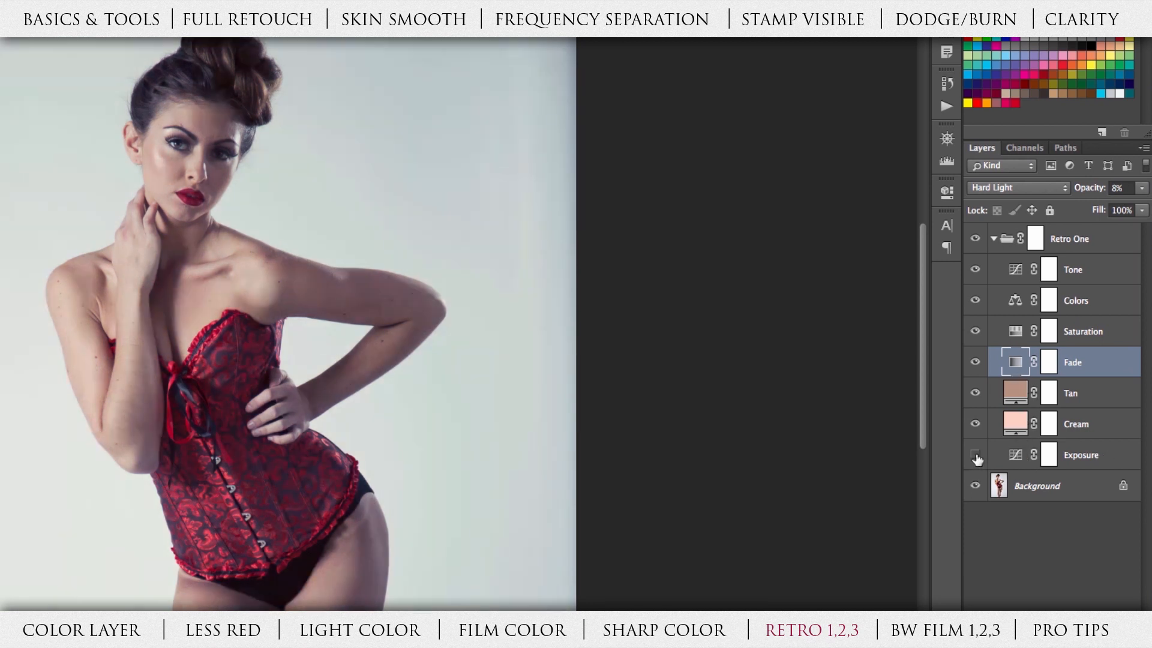
pyautogui.click(975, 456)
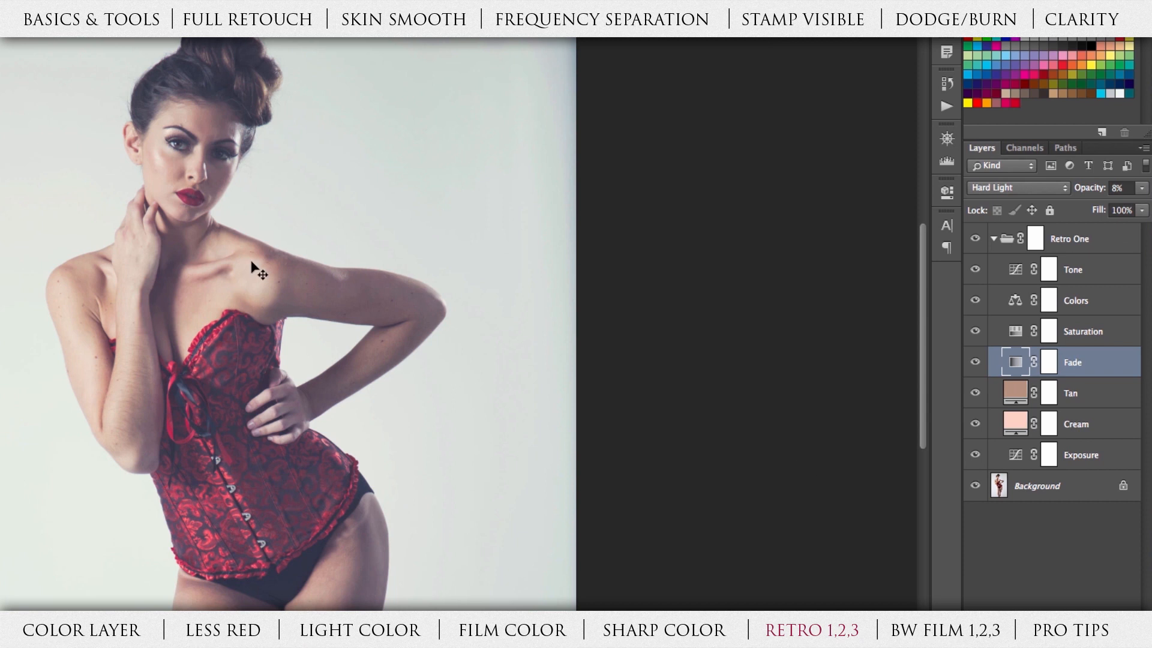
# Step: Delete the Retro One group and run the Retro Two action on the original photo
pyautogui.click(993, 240)
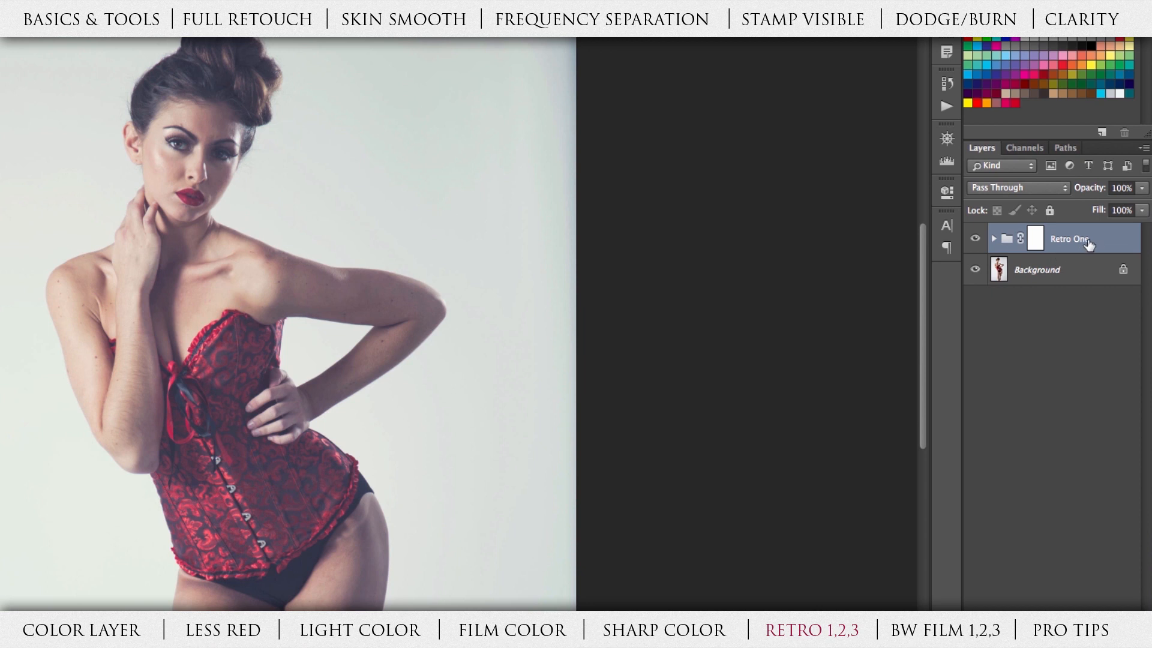
pyautogui.press('Delete')
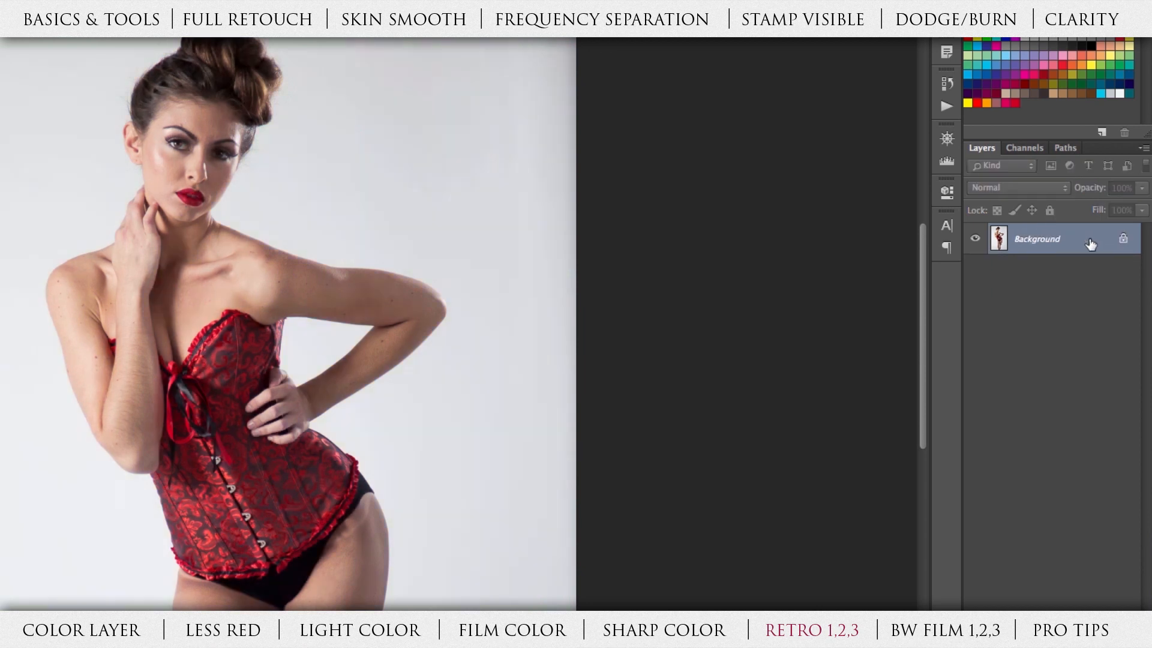
pyautogui.click(946, 106)
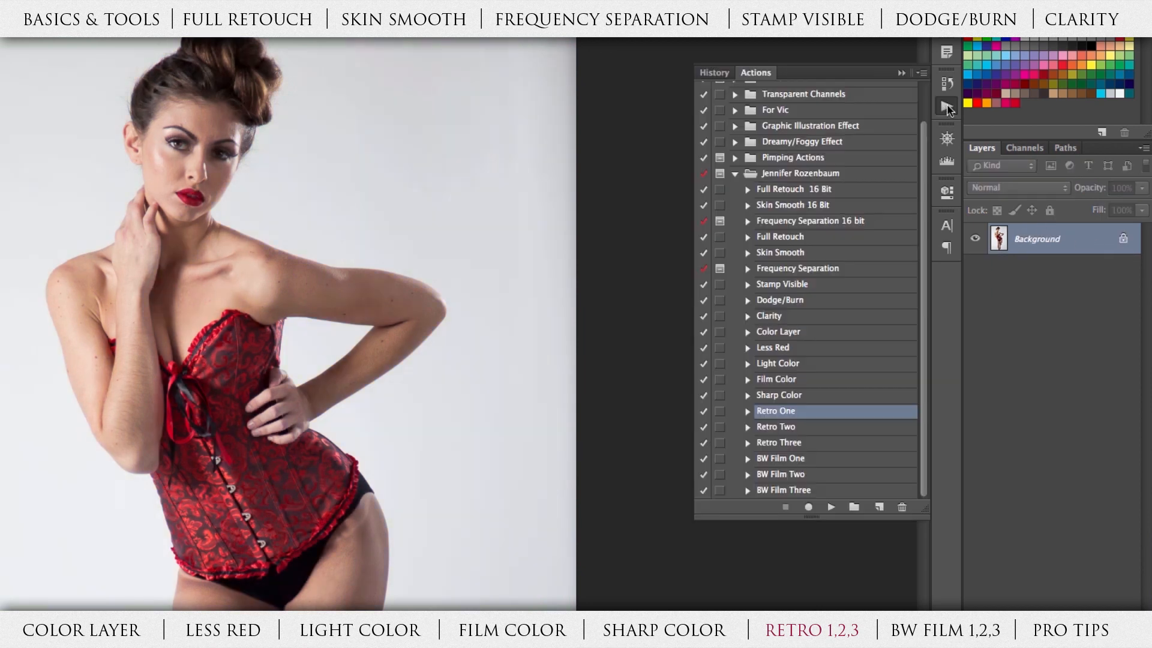
pyautogui.click(806, 427)
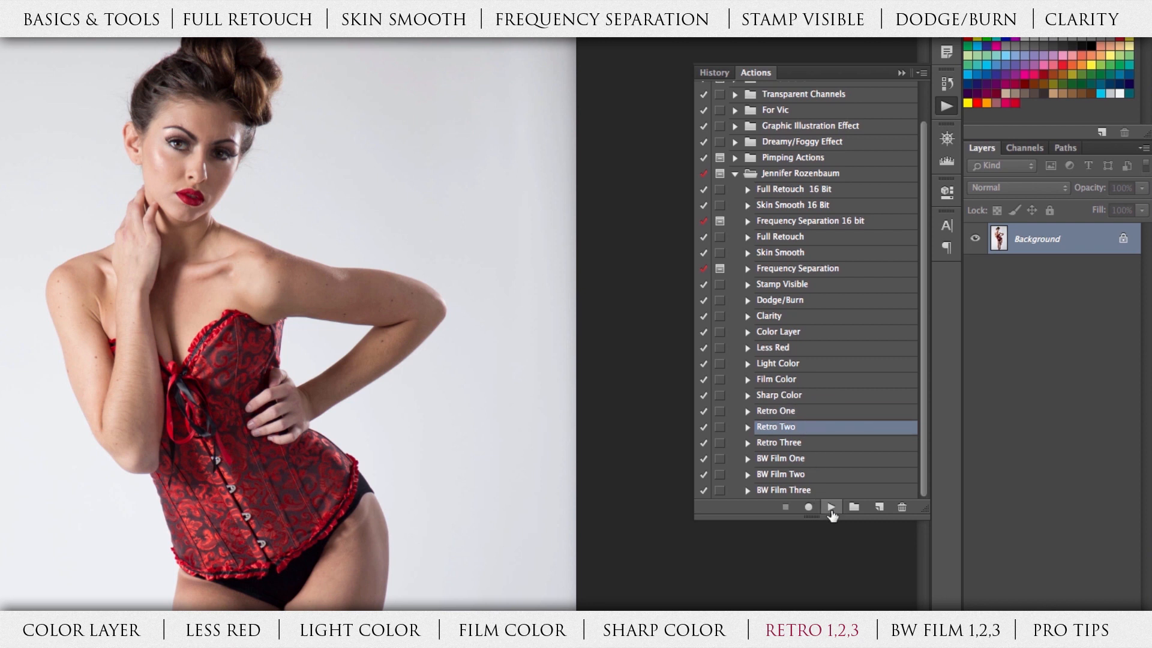
pyautogui.click(831, 507)
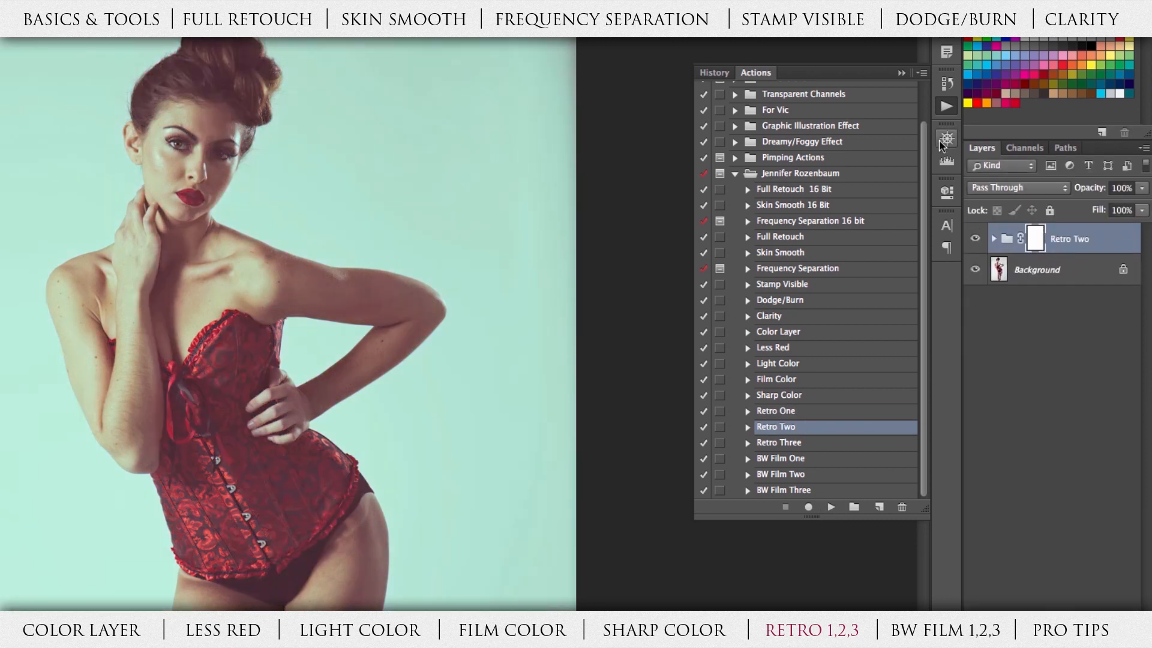
pyautogui.click(944, 108)
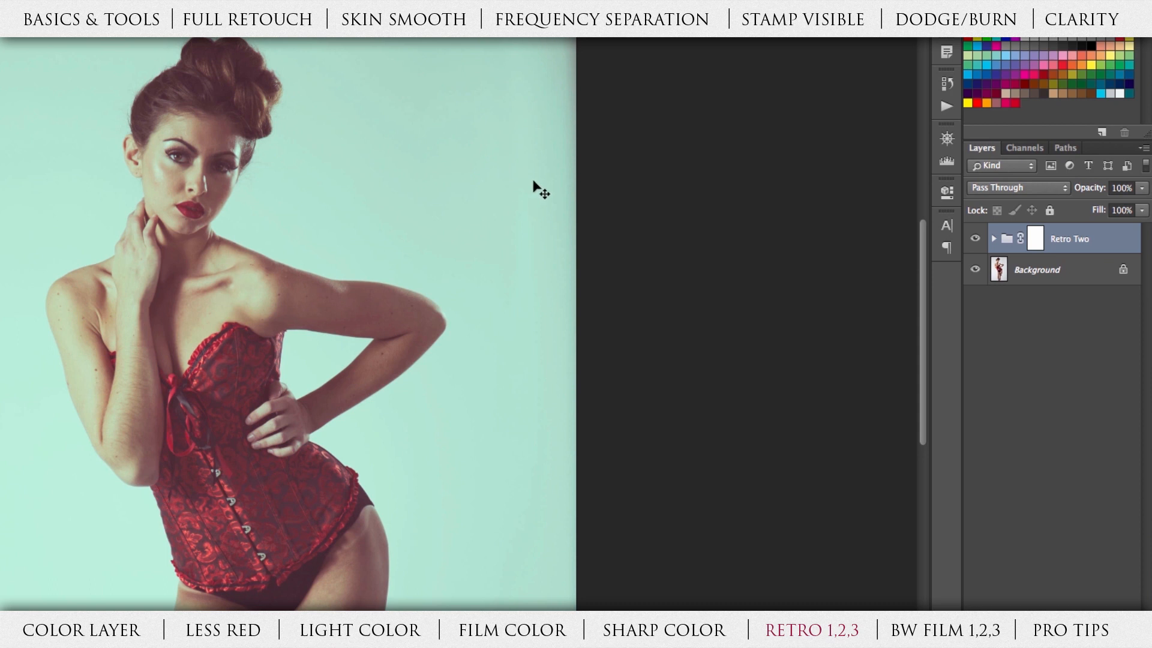
# Step: Expand the Retro Two group and change the Teal fill layer's colour to golden yellow dec037
pyautogui.click(993, 238)
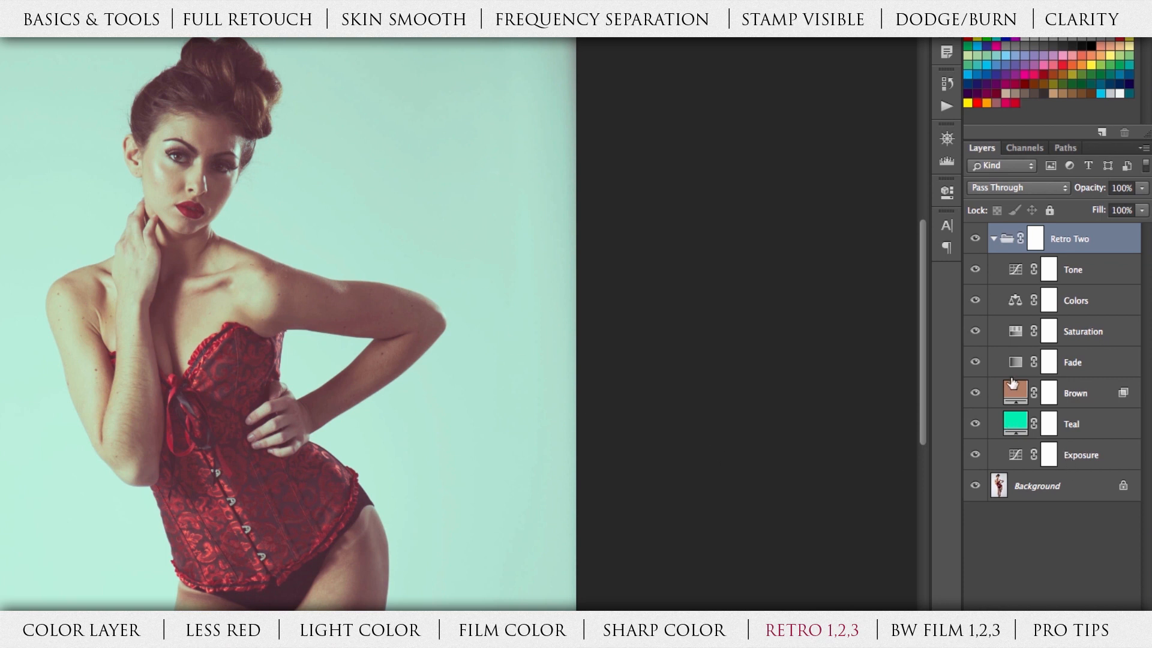
pyautogui.click(993, 239)
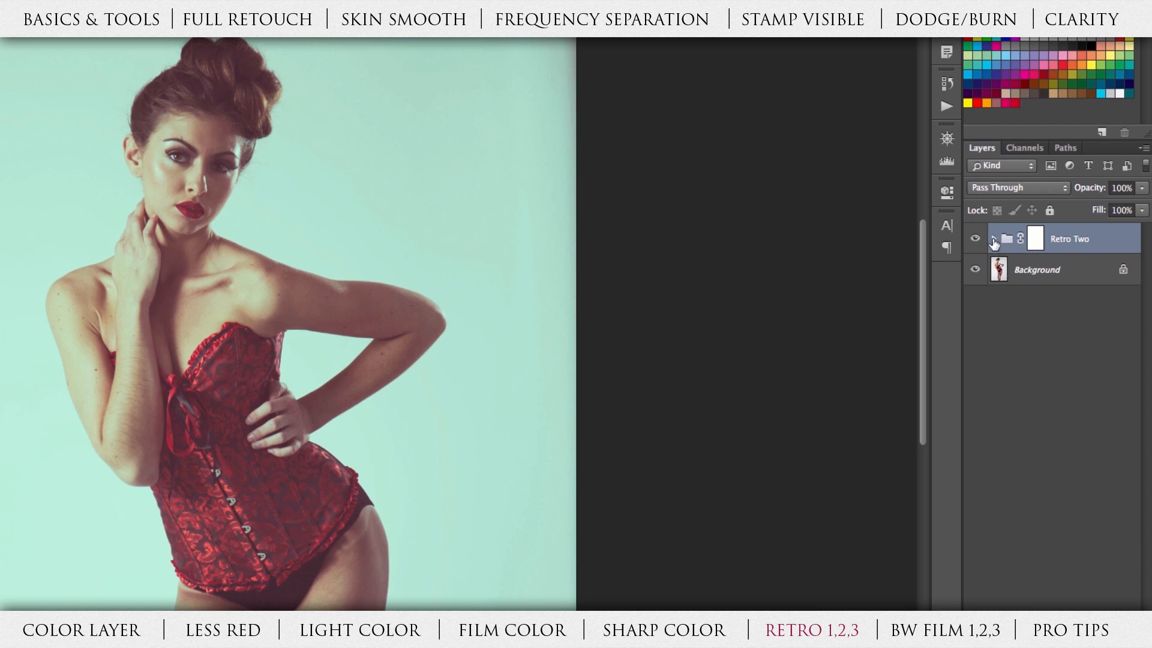
pyautogui.click(993, 240)
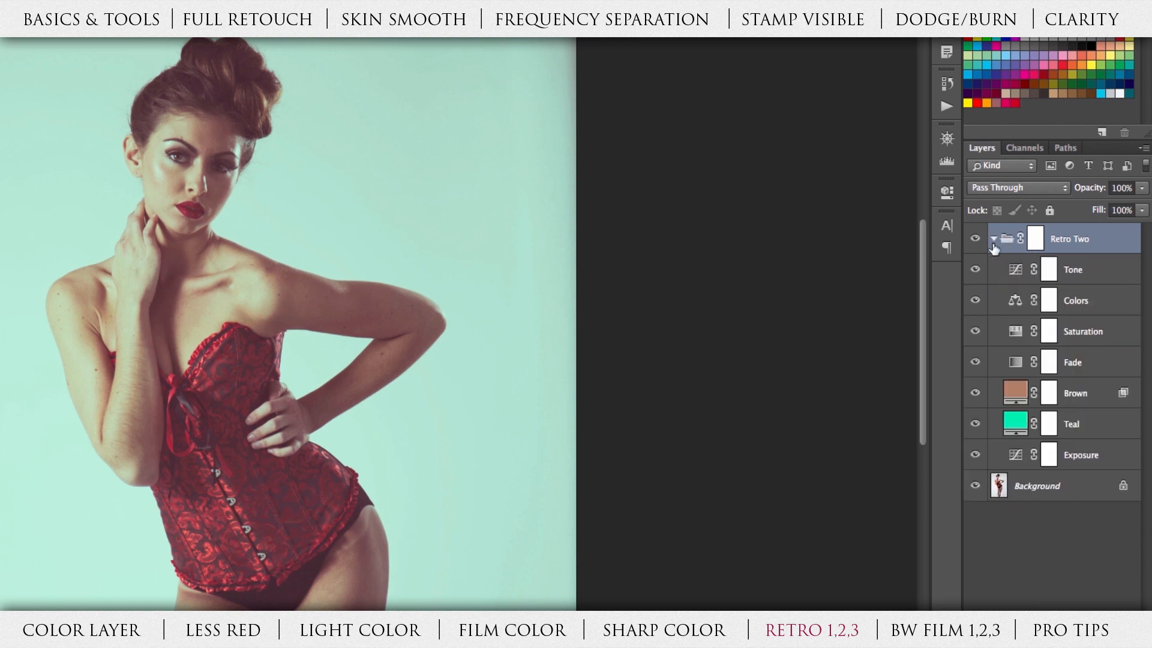
pyautogui.click(1015, 427)
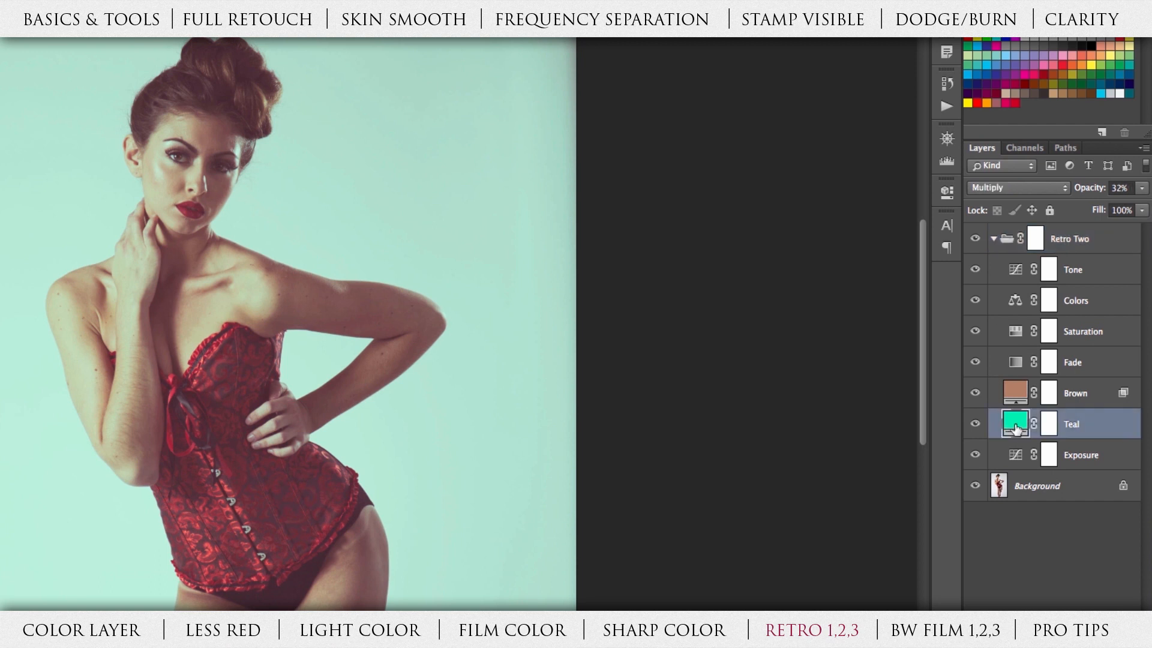
pyautogui.doubleClick(1015, 427)
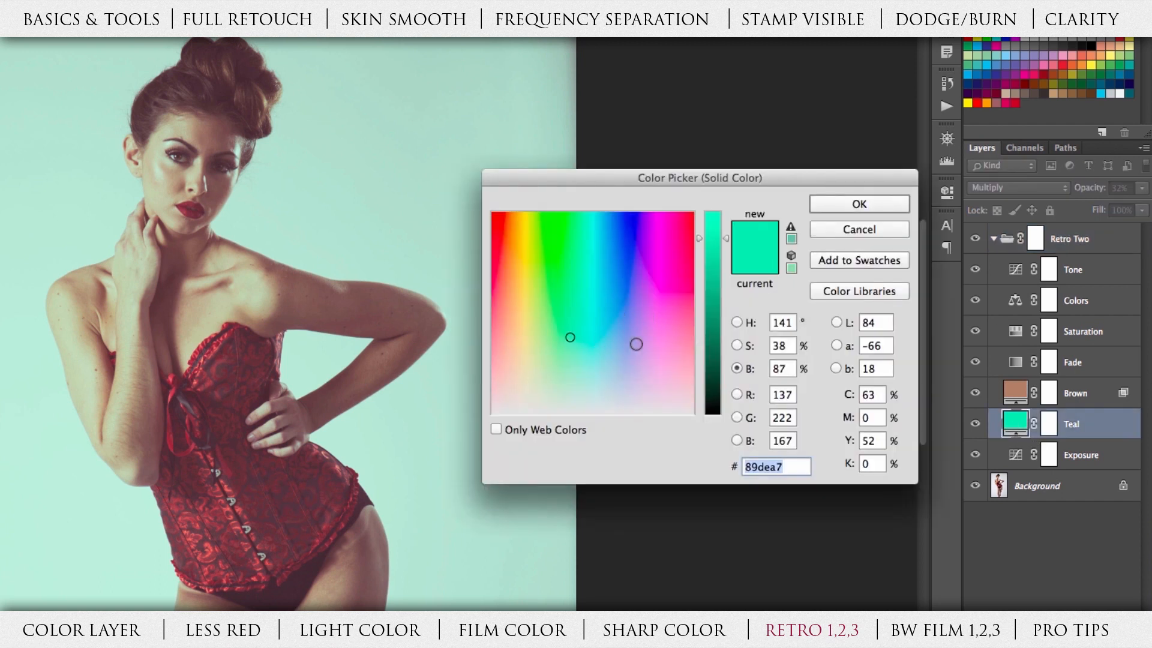
pyautogui.click(622, 340)
pyautogui.moveTo(623, 340); pyautogui.dragTo(684, 341)
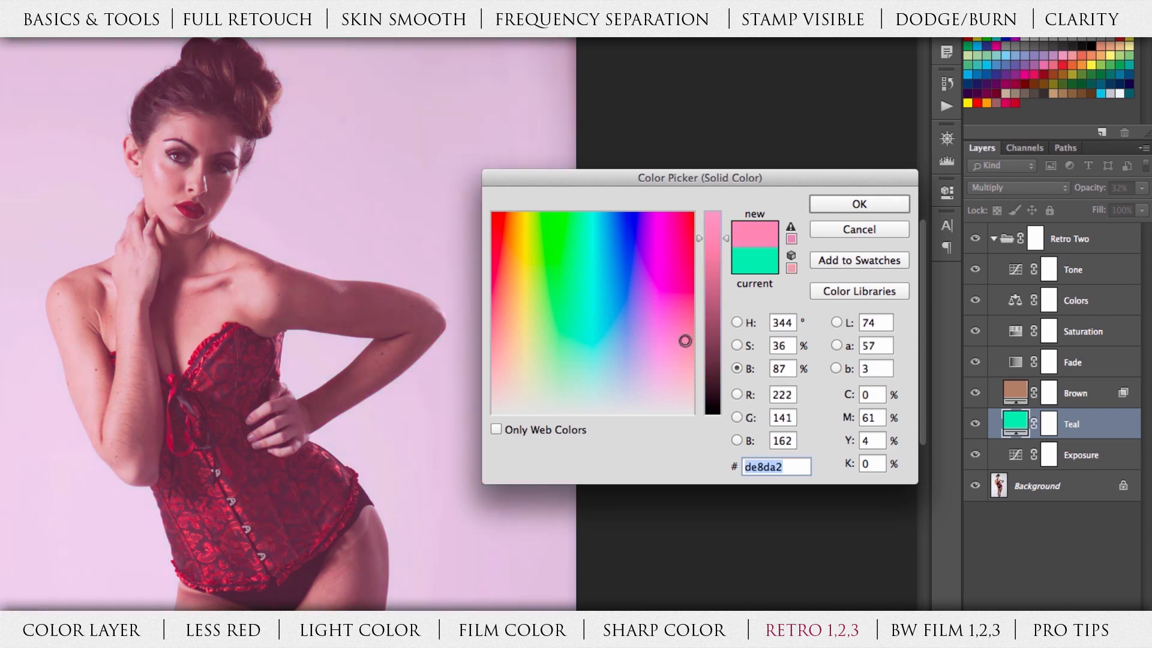
pyautogui.click(504, 338)
pyautogui.click(503, 356)
pyautogui.click(521, 317)
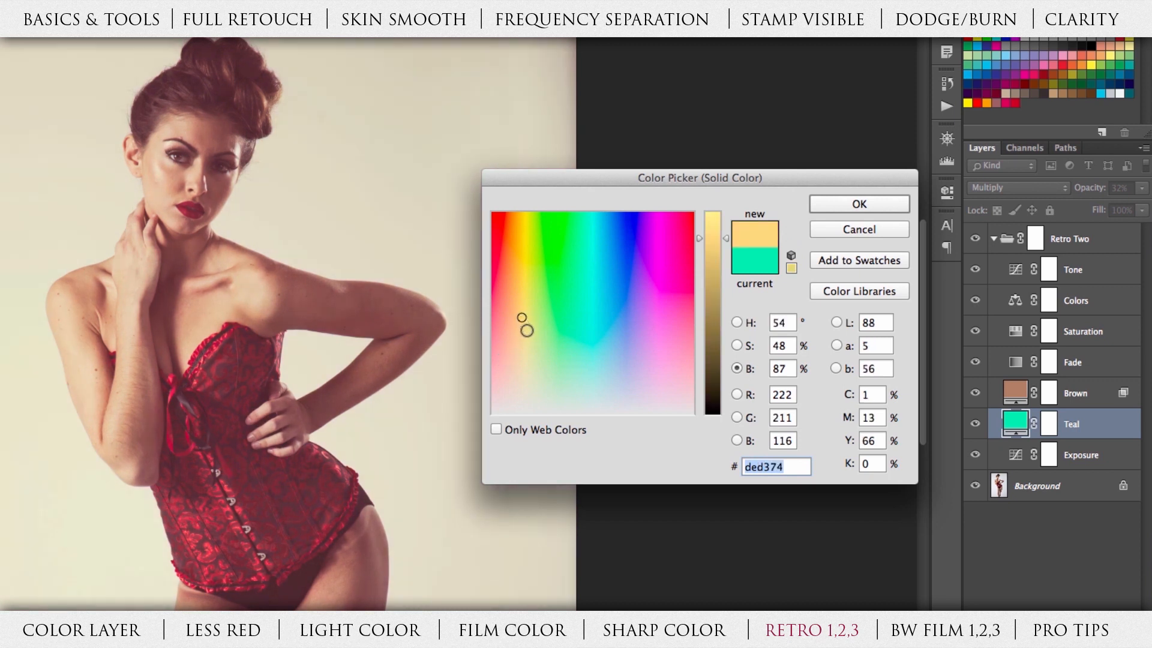
pyautogui.click(524, 287)
pyautogui.click(520, 261)
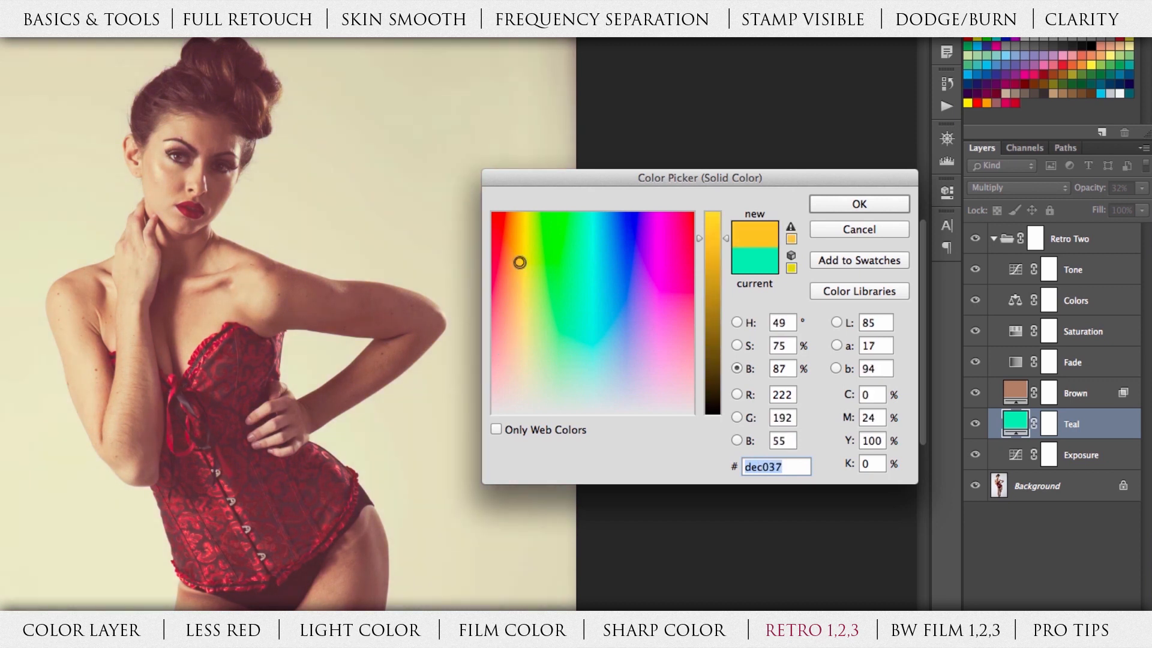
pyautogui.click(846, 204)
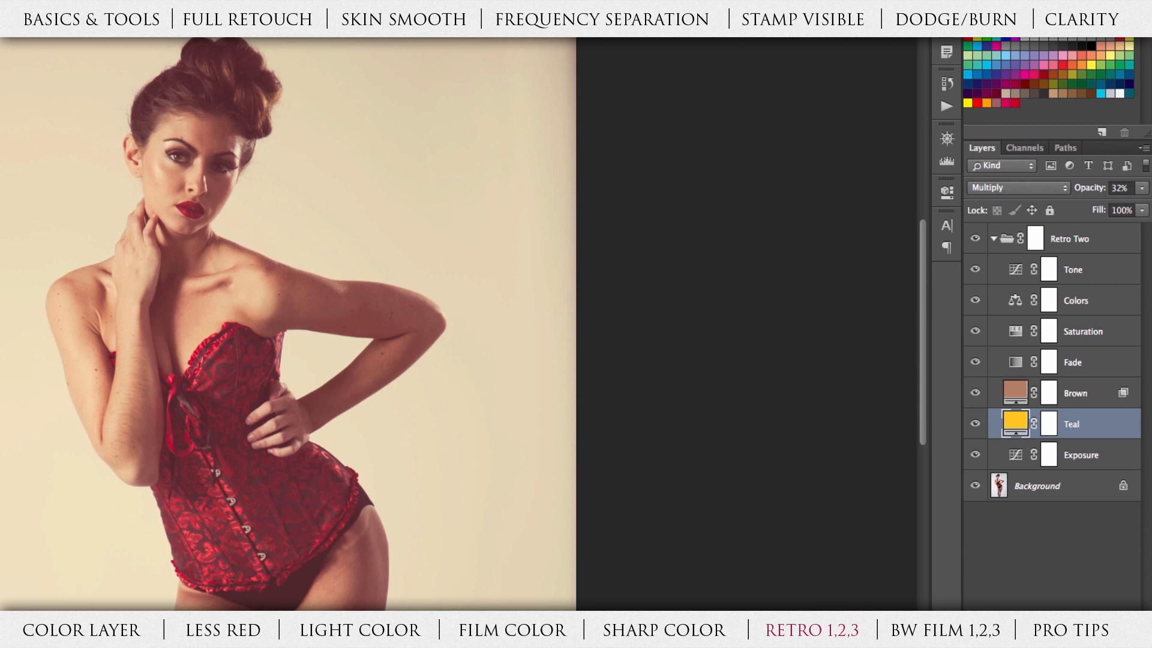
# Step: Toggle the Retro Two group's Exposure, Colors and Saturation layers to examine their effect, and hide the Tone layer
pyautogui.click(974, 454)
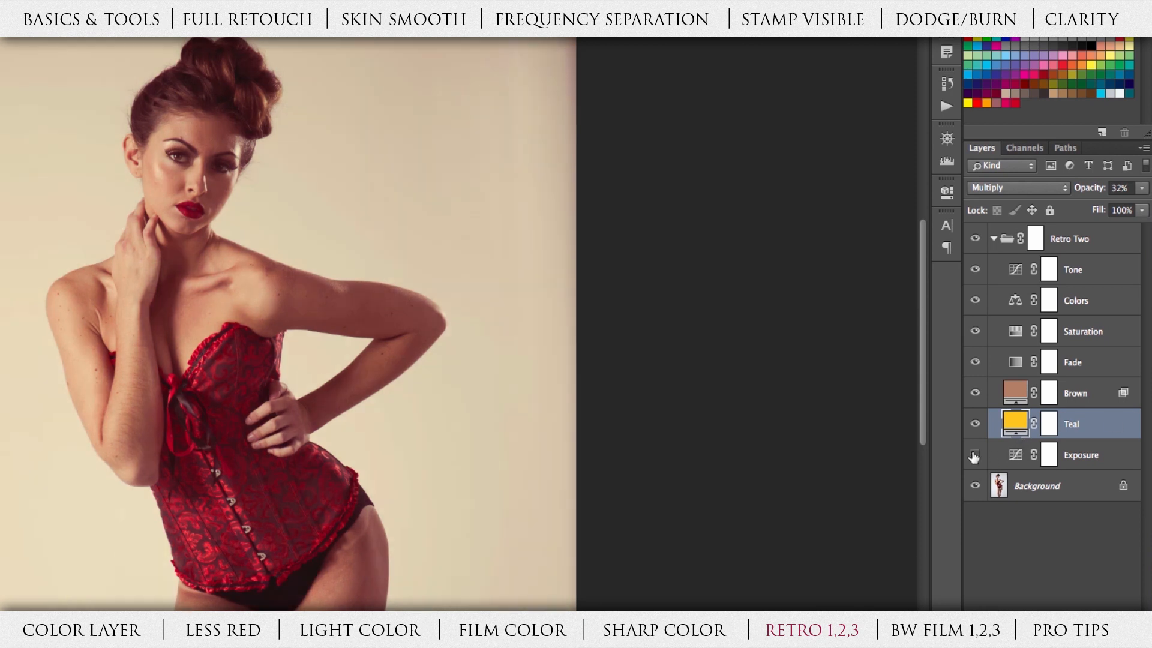
pyautogui.click(974, 454)
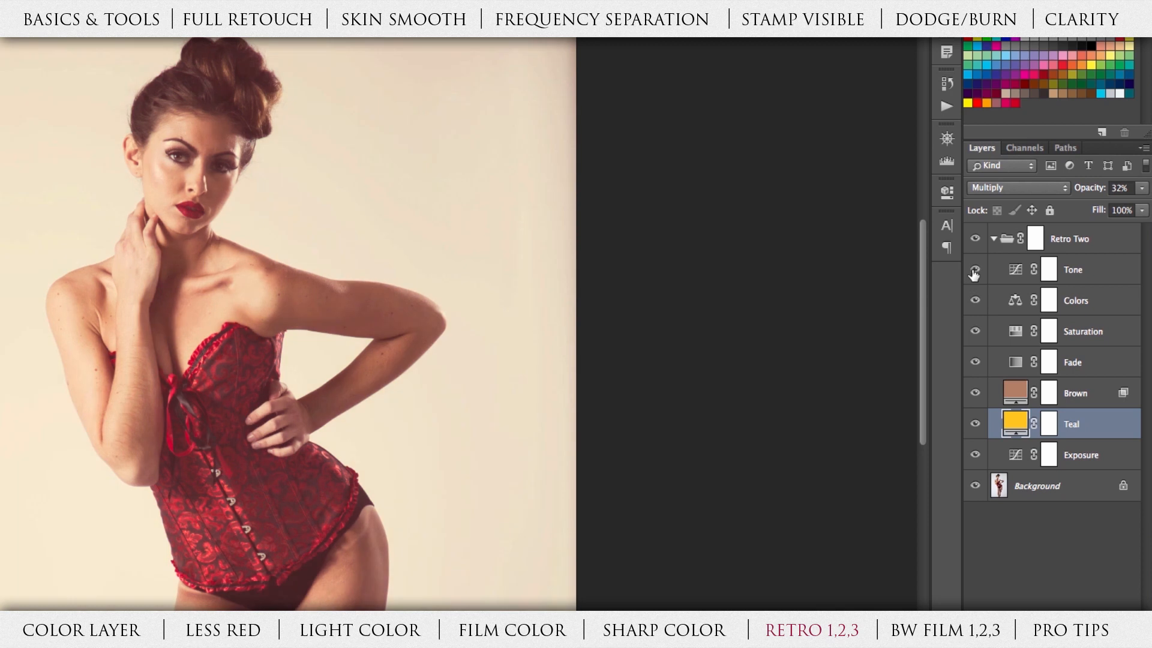
pyautogui.click(973, 271)
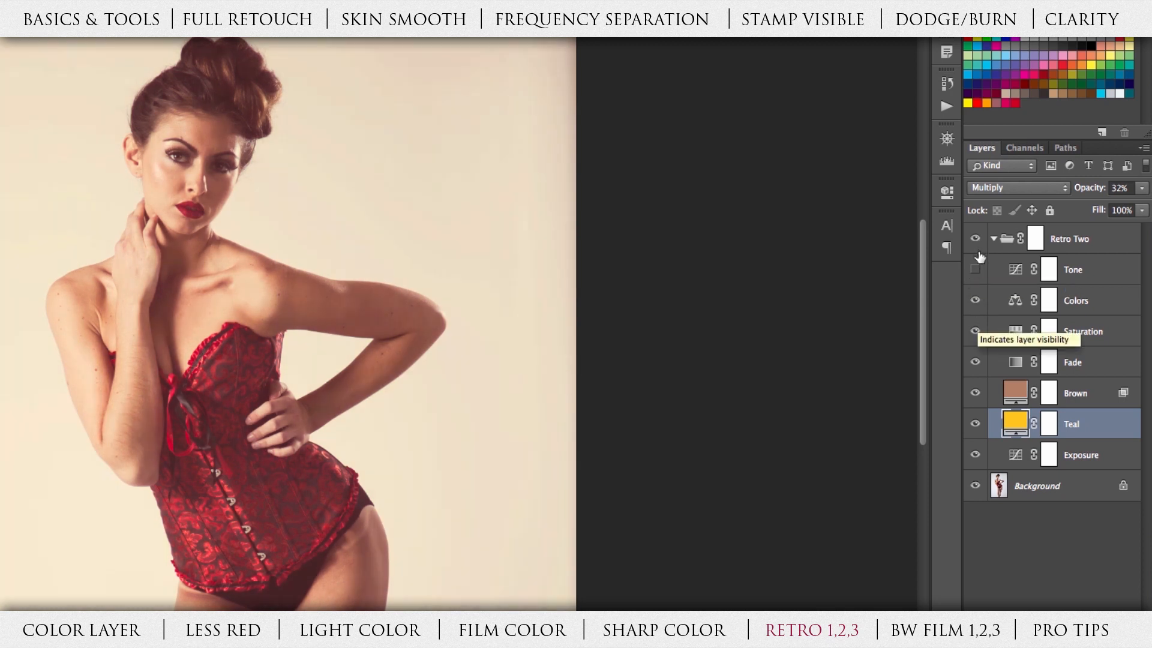
pyautogui.click(976, 301)
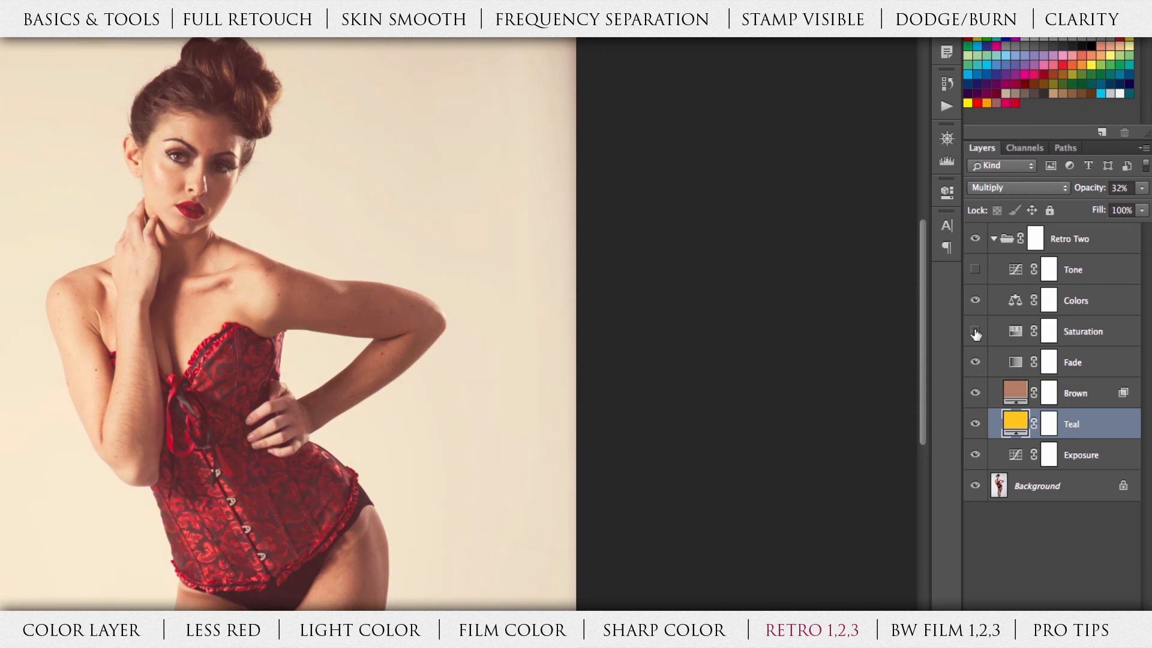
# Step: Check the Retro Two group's Fade layer on and off and reduce its opacity to 8%
pyautogui.click(975, 362)
pyautogui.click(975, 362)
pyautogui.click(1107, 363)
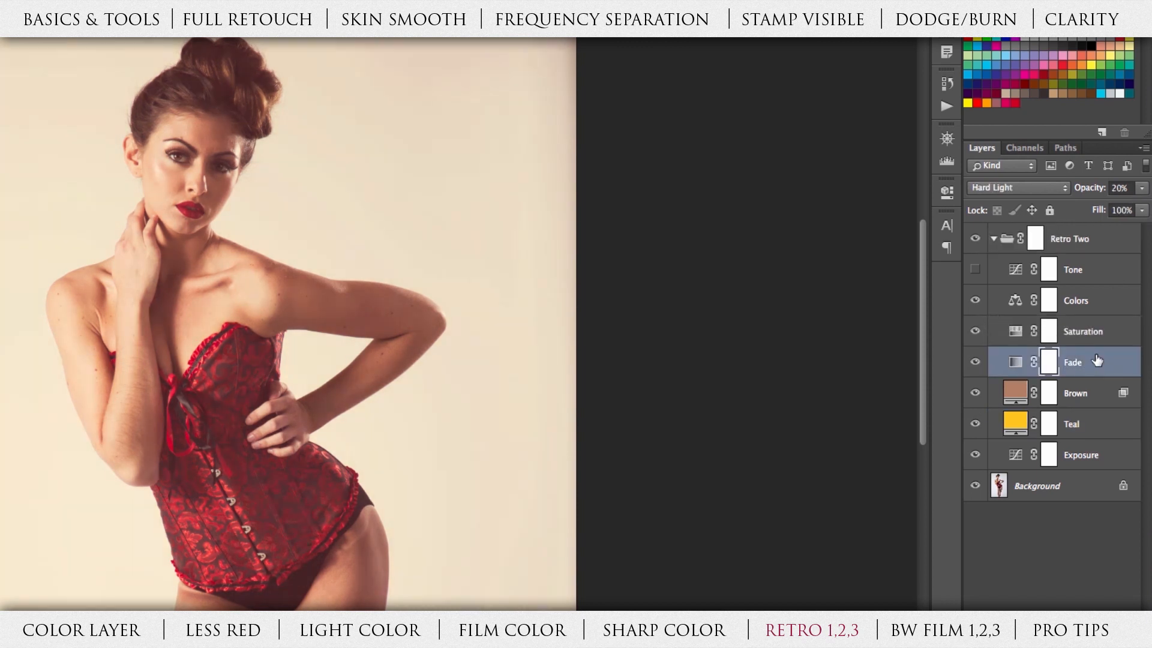
pyautogui.click(1142, 190)
pyautogui.moveTo(1082, 206); pyautogui.dragTo(1076, 209)
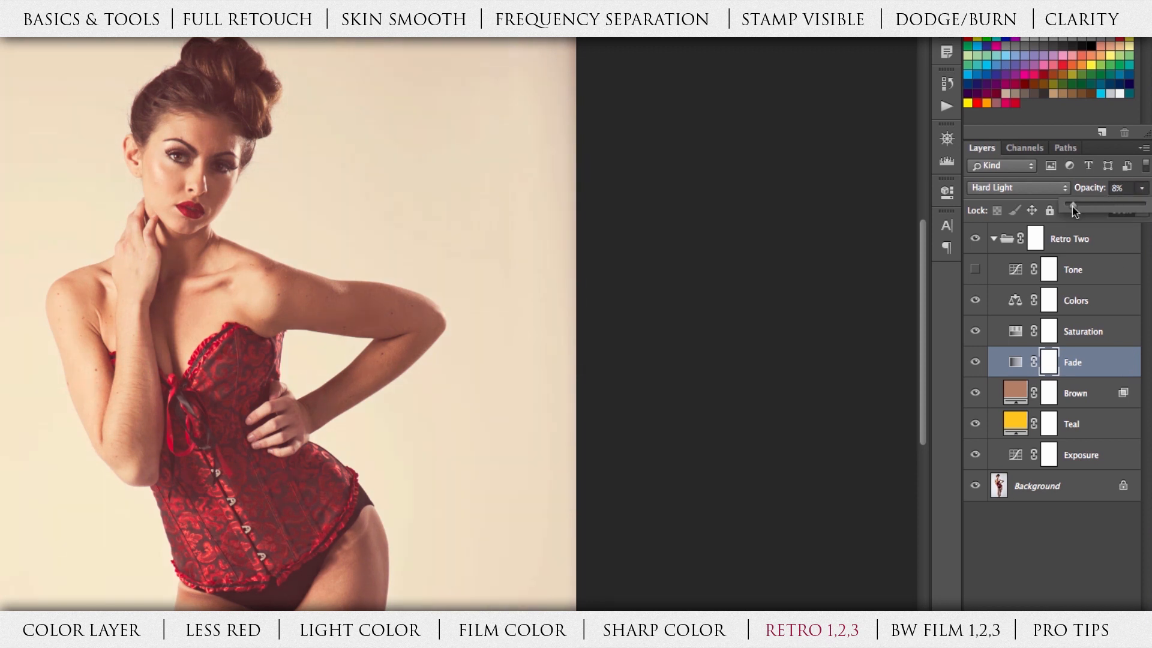
pyautogui.click(1105, 343)
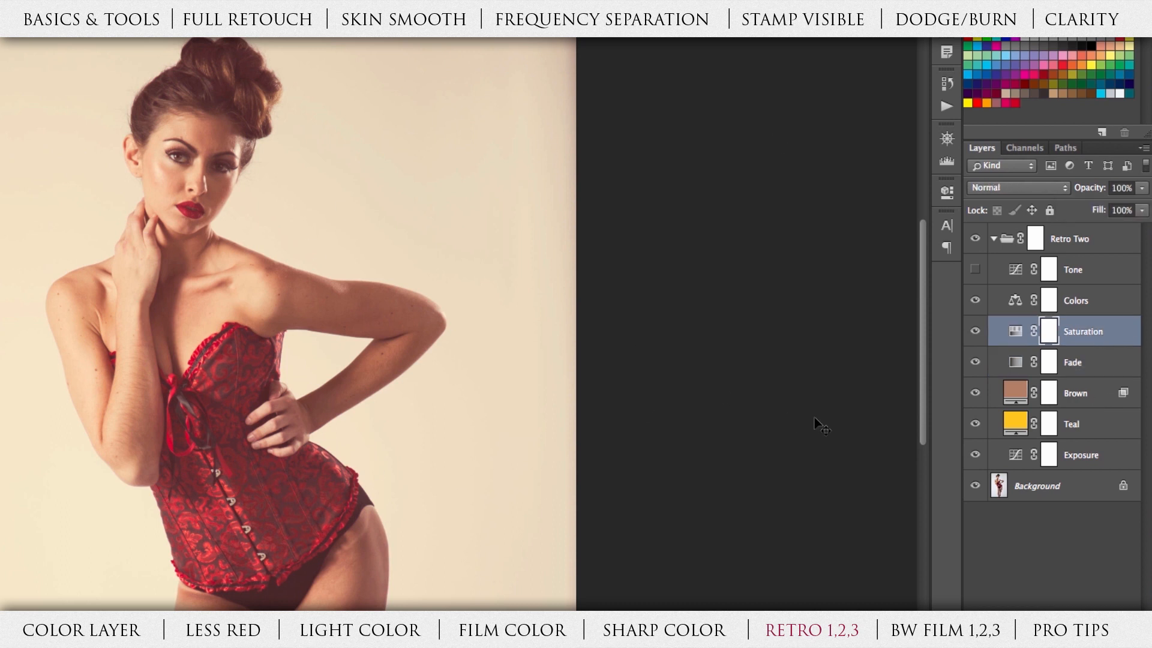
# Step: Delete the Retro Two group and run the Retro Three action on the original photo
pyautogui.click(993, 239)
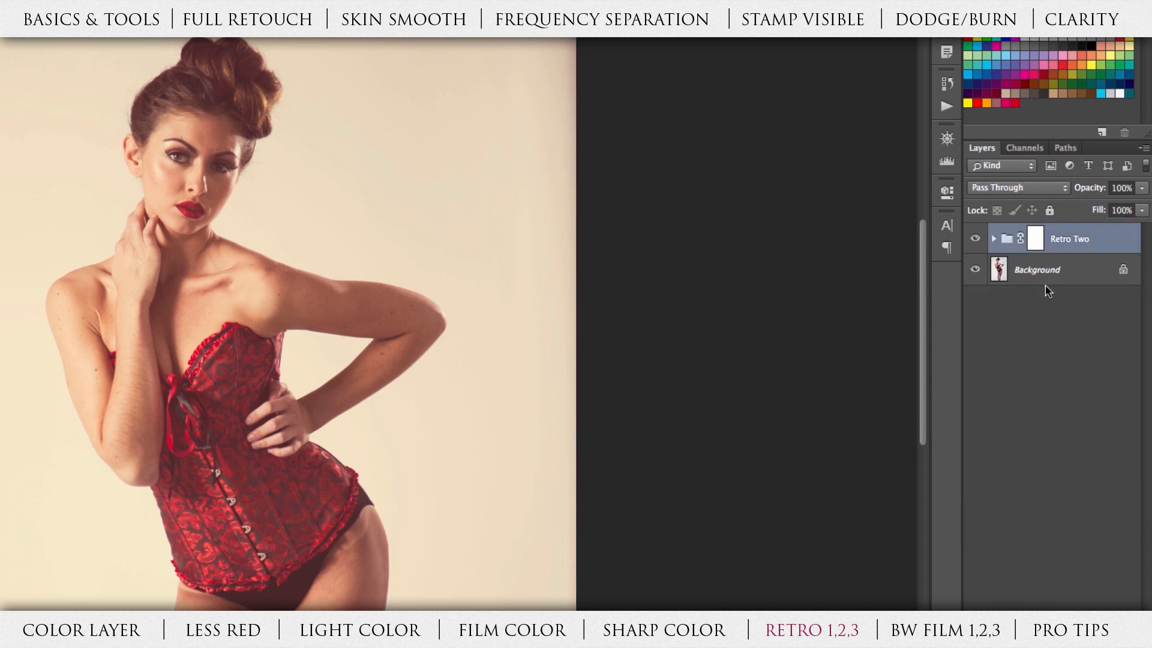
pyautogui.press('Delete')
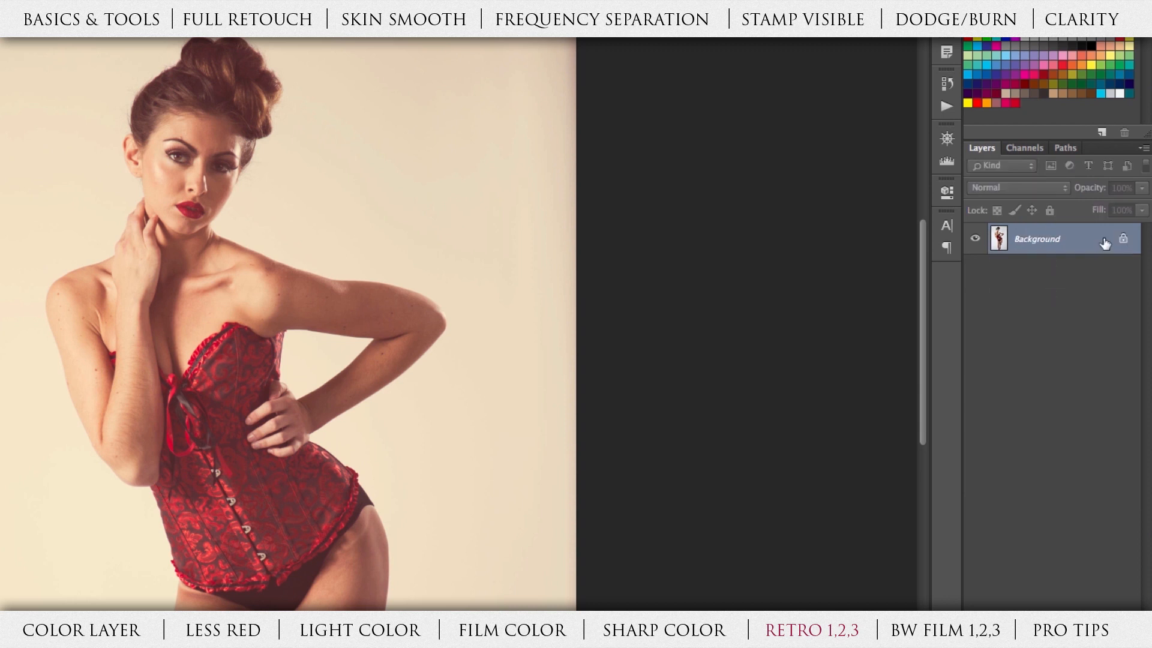
pyautogui.click(946, 113)
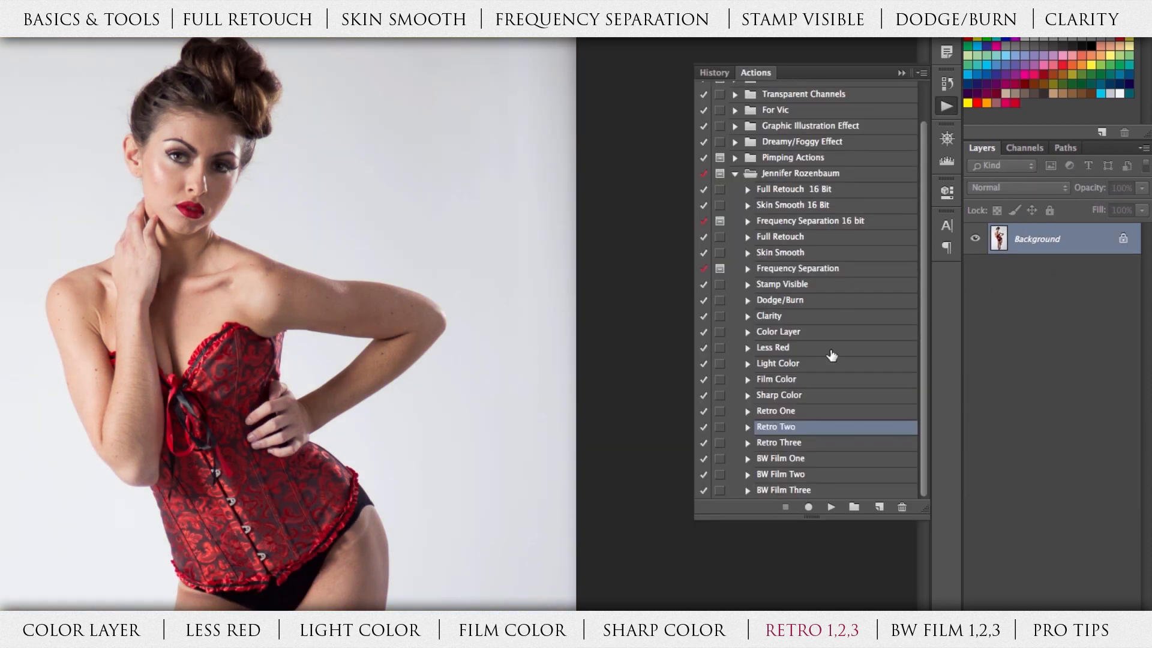
pyautogui.click(804, 444)
pyautogui.click(833, 507)
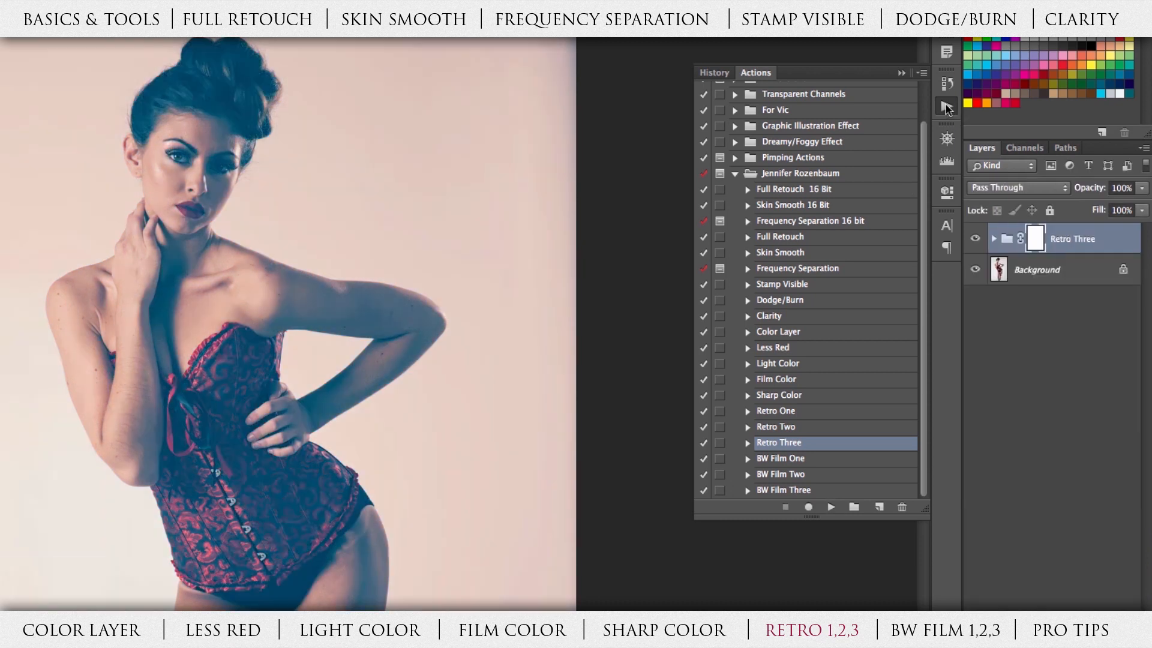
pyautogui.click(946, 107)
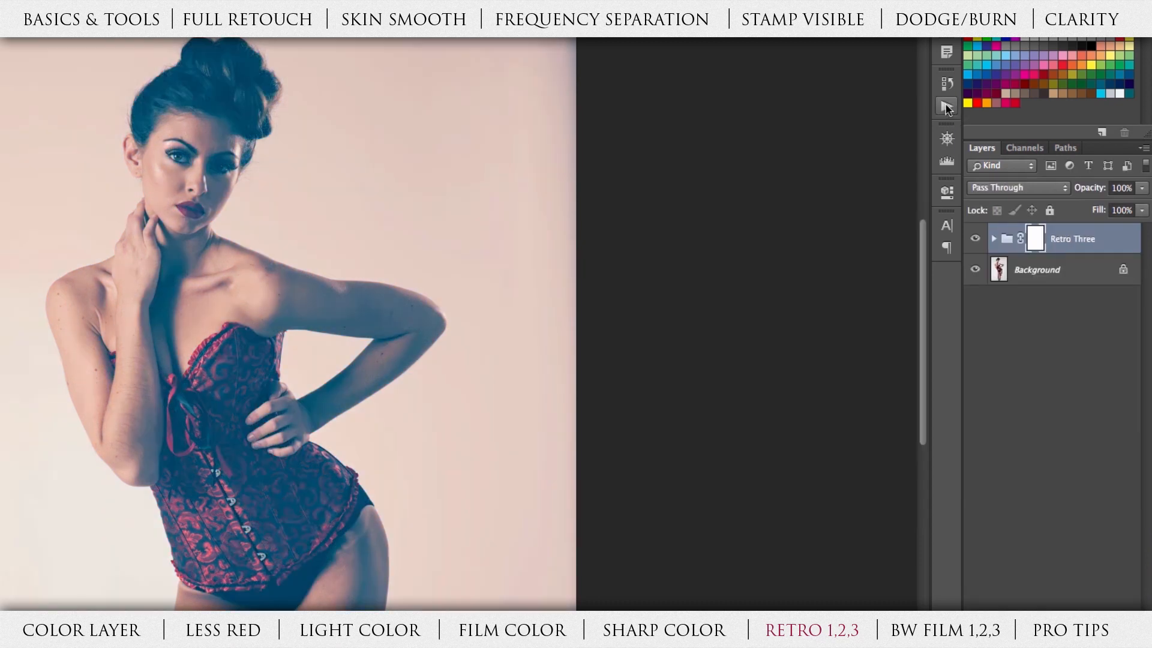
# Step: Expand the Retro Three group, check the effect of the Cold layer and hide the Blue fill layer
pyautogui.click(993, 239)
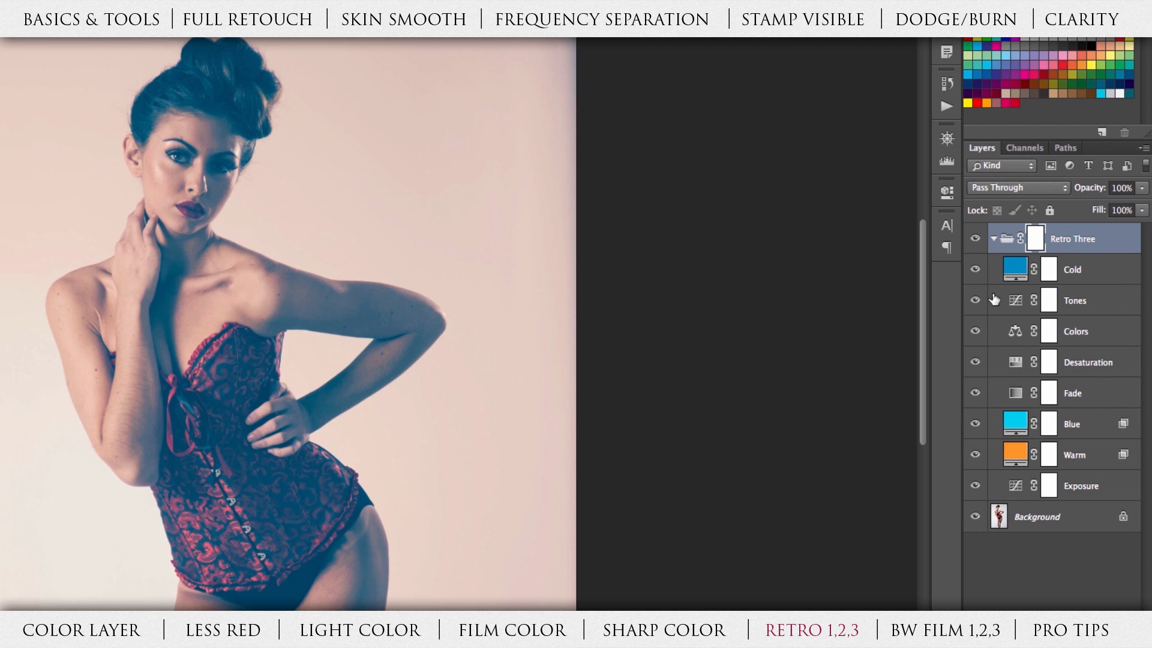
pyautogui.click(975, 270)
pyautogui.click(976, 424)
pyautogui.click(976, 424)
pyautogui.click(976, 424)
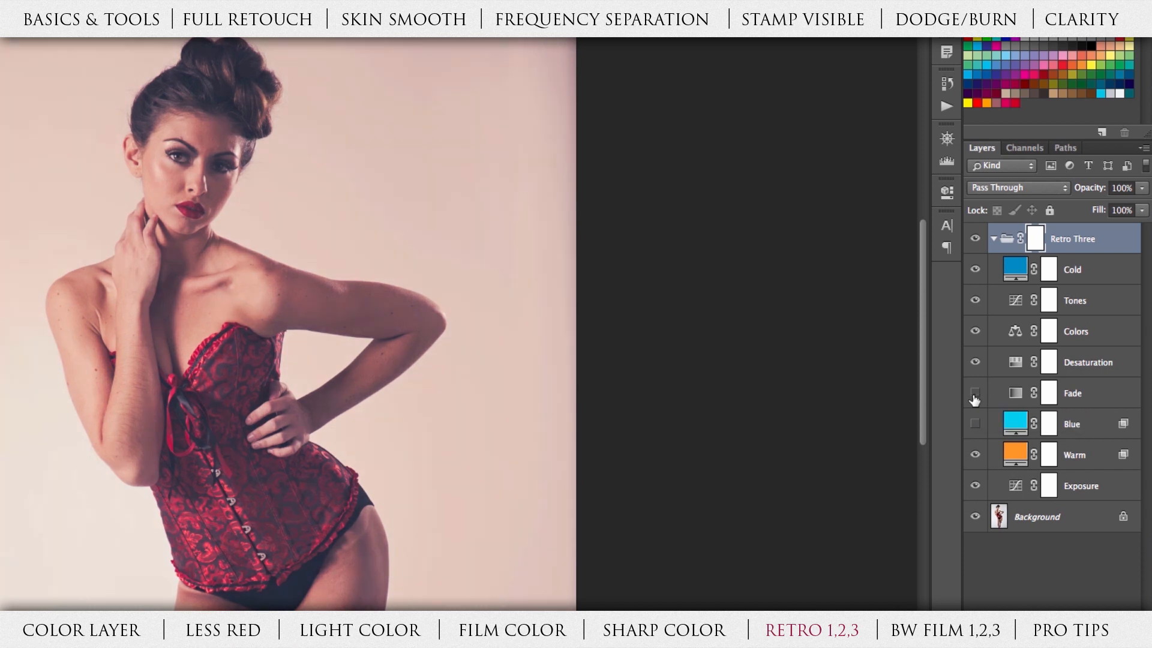
# Step: Reduce the opacity of the Fade layer in the Retro Three group
pyautogui.click(1088, 396)
pyautogui.click(1142, 188)
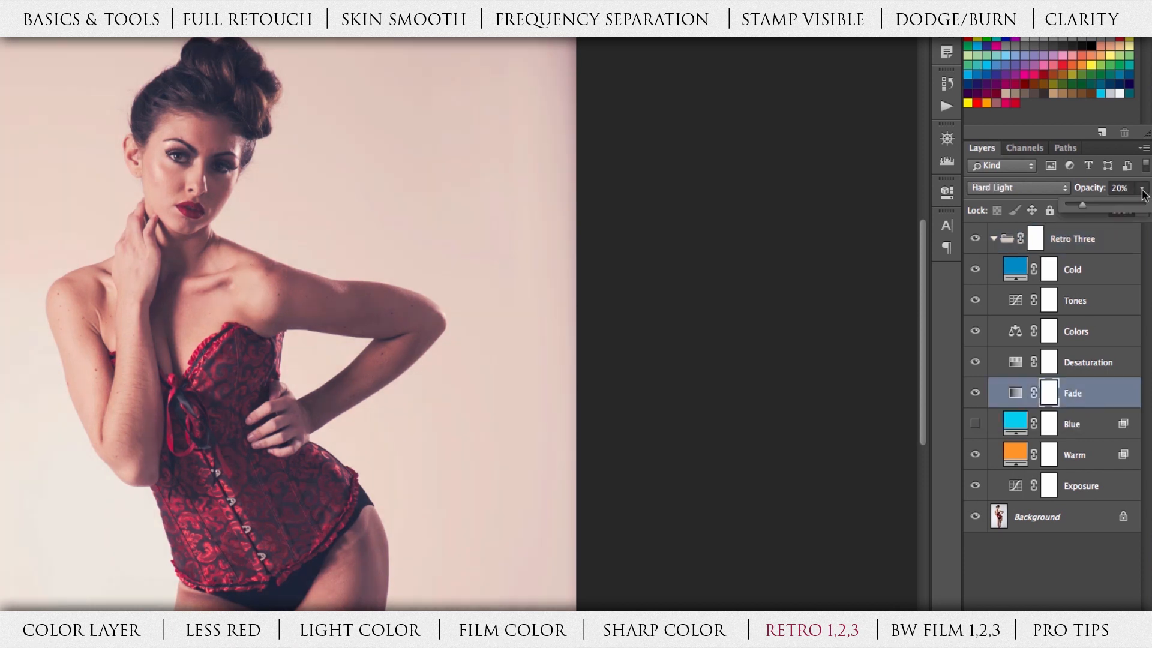
pyautogui.moveTo(1087, 208); pyautogui.dragTo(1076, 208)
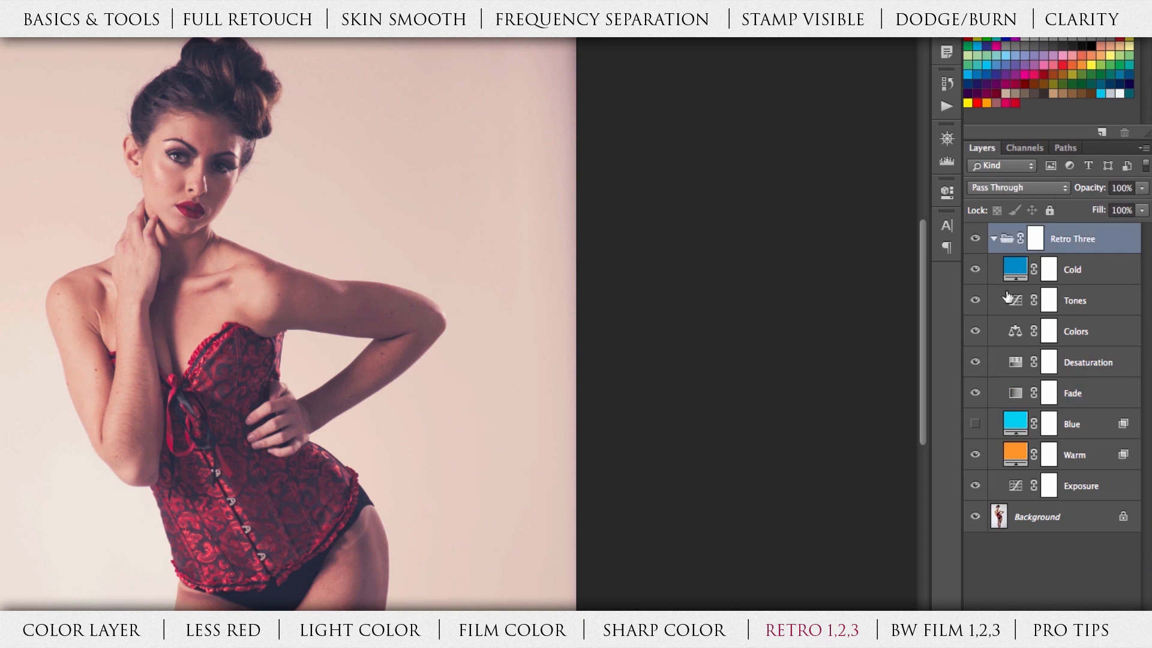
# Step: Collapse the Retro Three group and toggle its visibility to compare the toned photo with the original
pyautogui.click(993, 238)
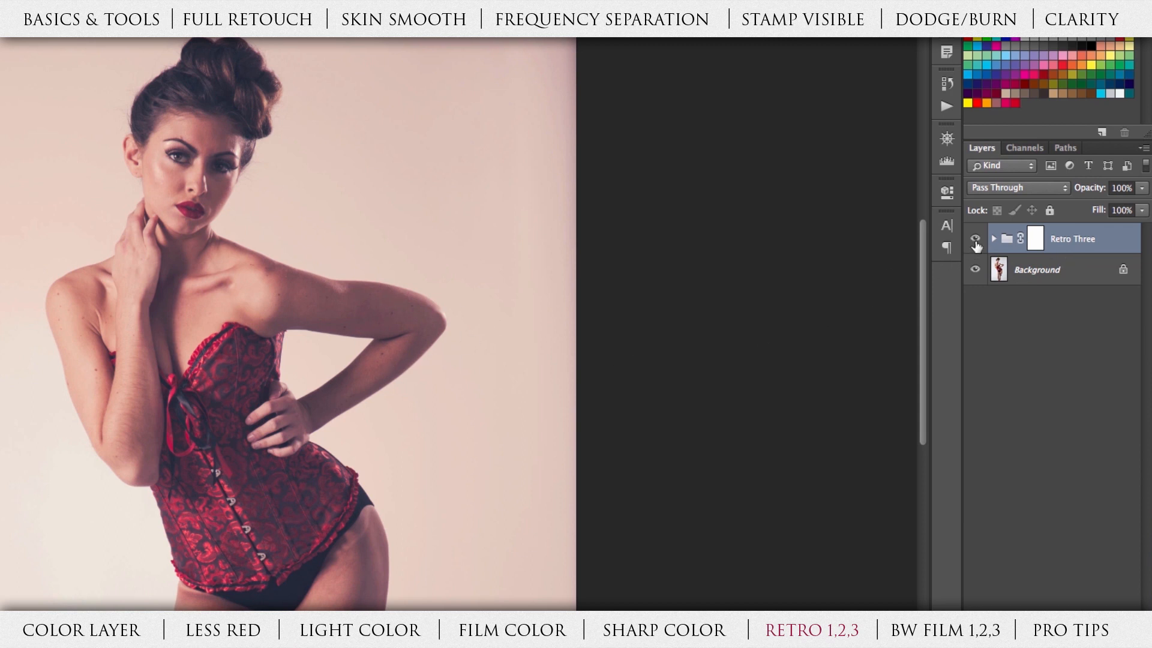
pyautogui.click(974, 240)
pyautogui.click(975, 240)
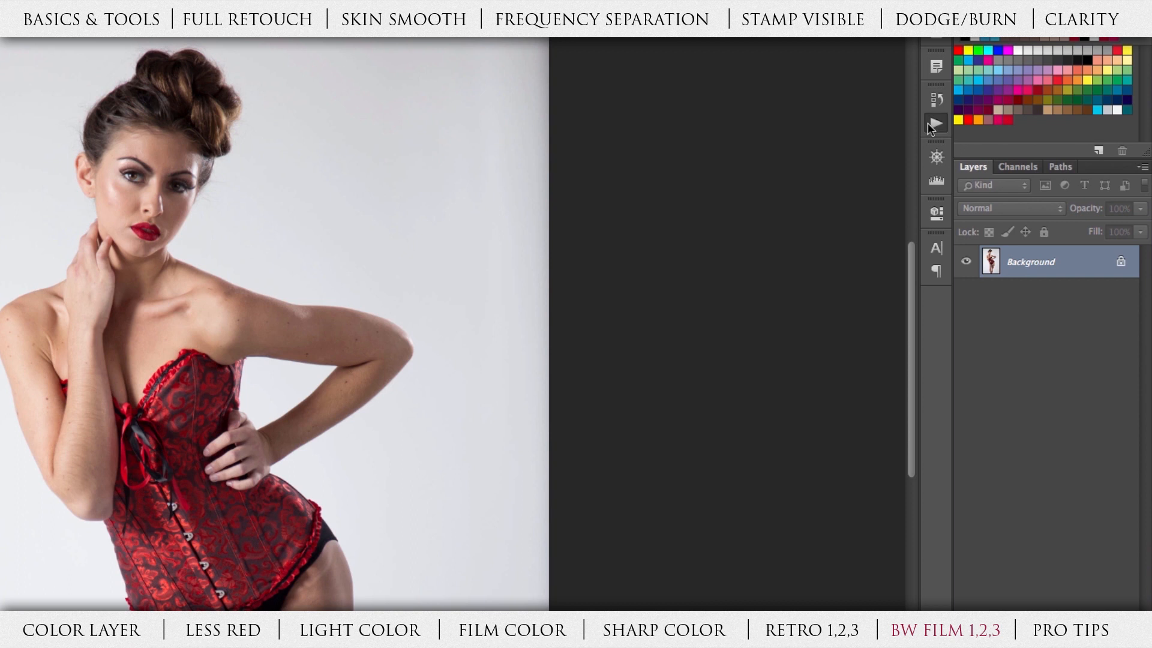
# Step: Run the BW Film One action on the original photo
pyautogui.click(929, 126)
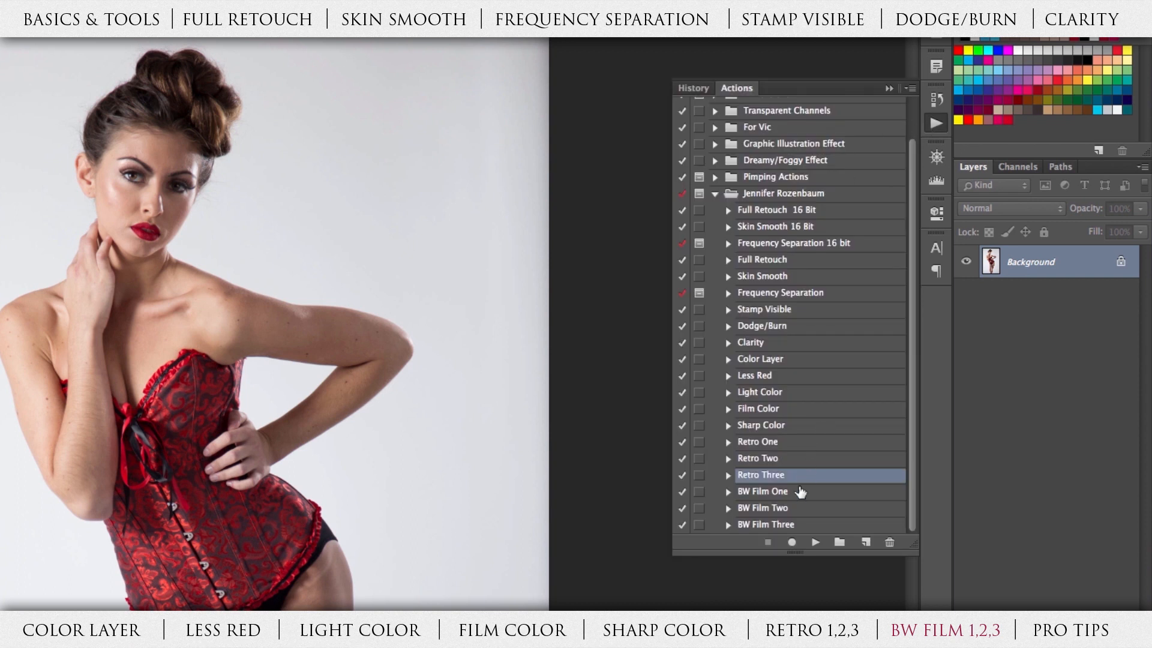
pyautogui.click(800, 493)
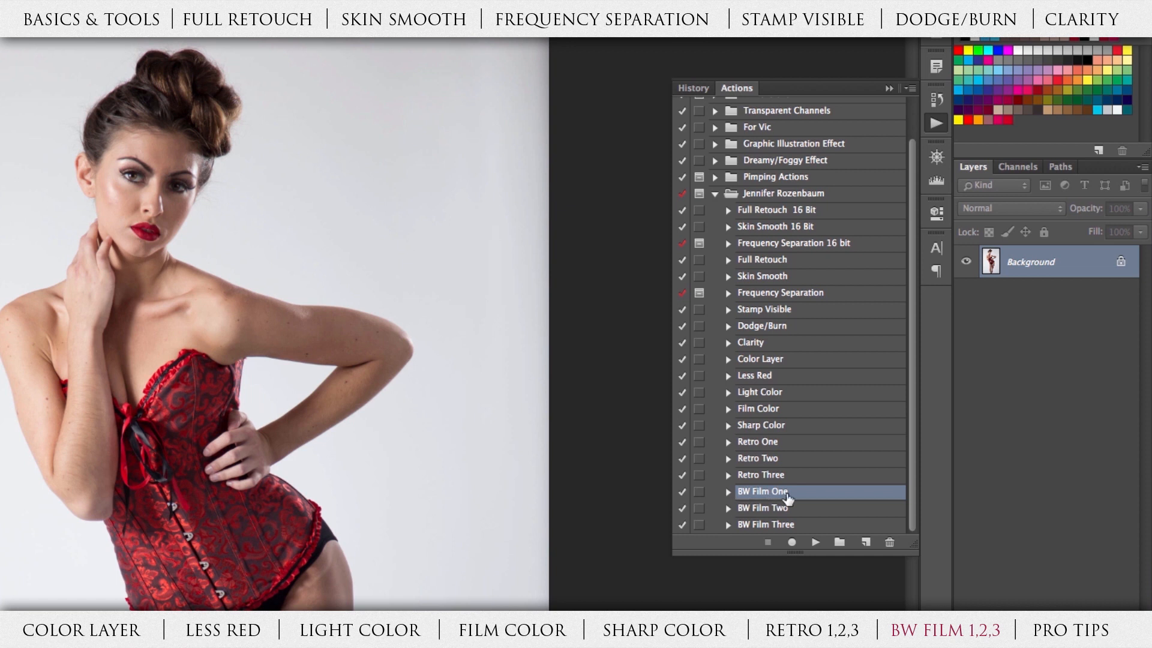
pyautogui.click(815, 540)
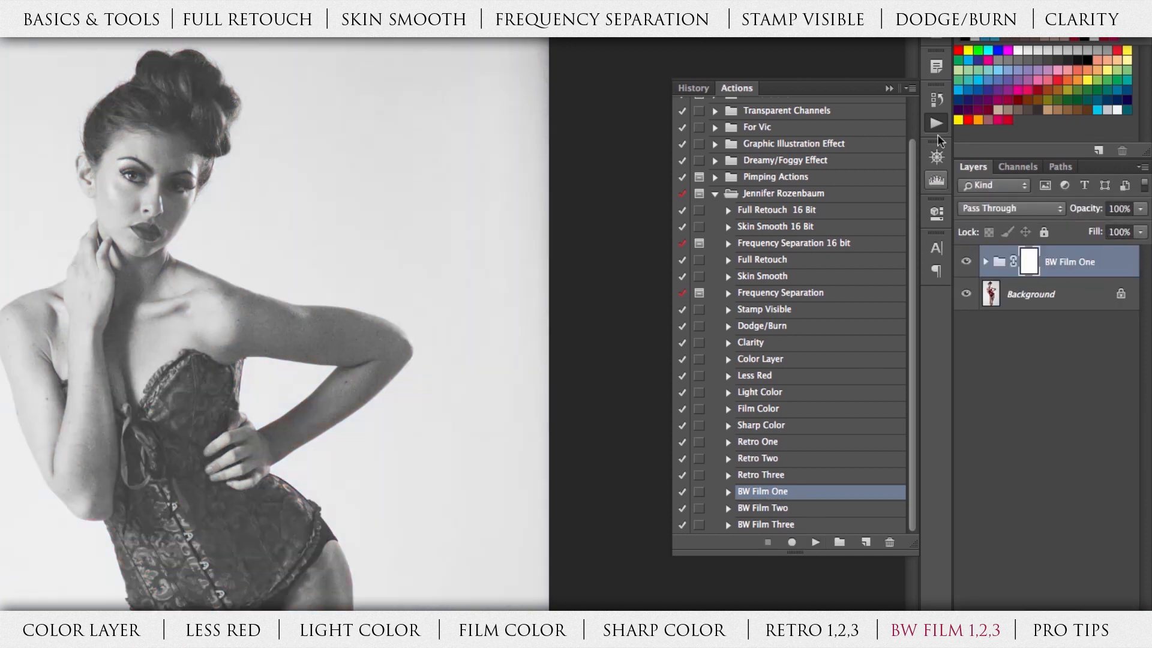
pyautogui.click(937, 124)
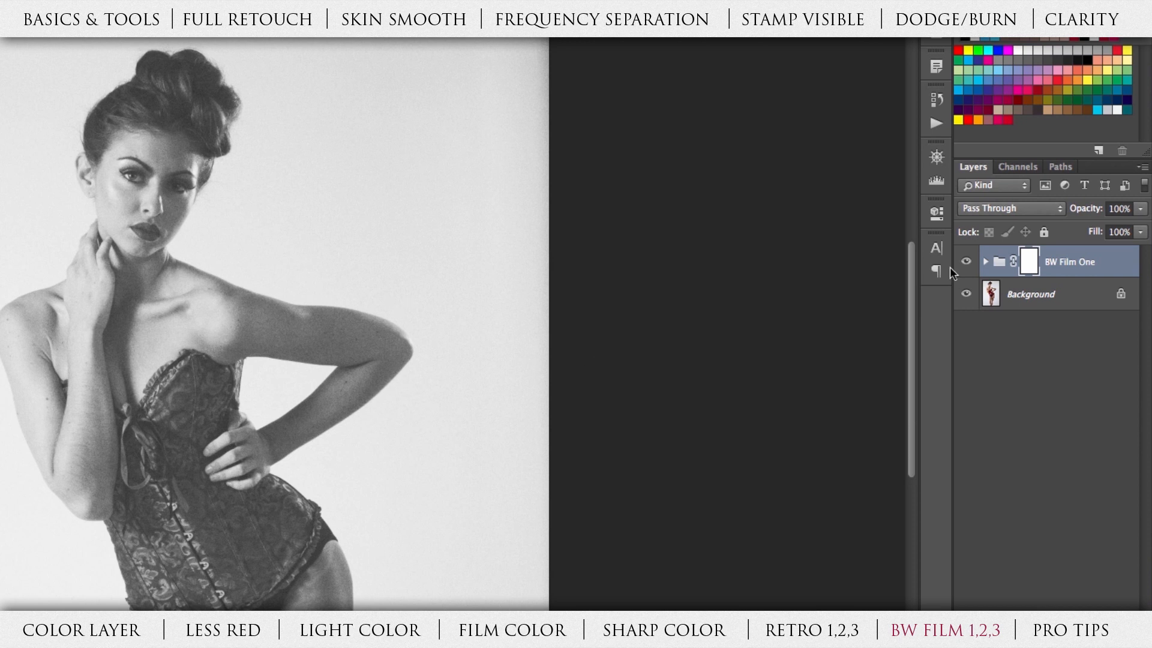
# Step: Expand the BW Film One group, inspect the grain on the face up close and reduce the Grain layer's opacity to 45%
pyautogui.click(984, 262)
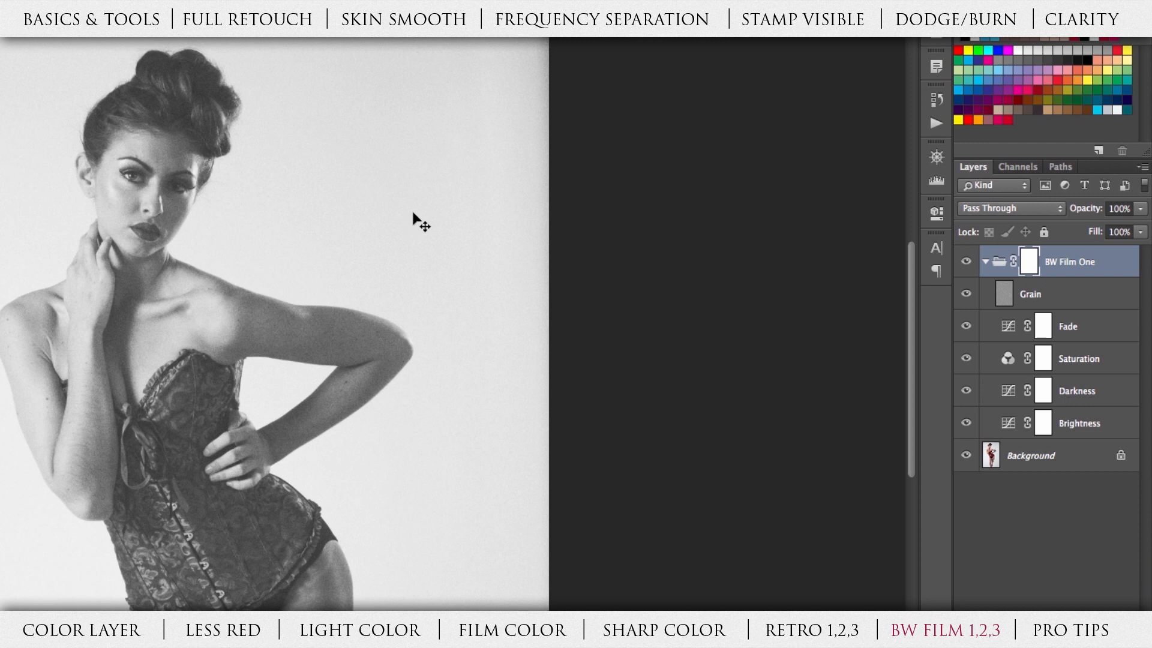
pyautogui.hotkey('ctrl', '+')
pyautogui.moveTo(309, 160); pyautogui.dragTo(348, 324)
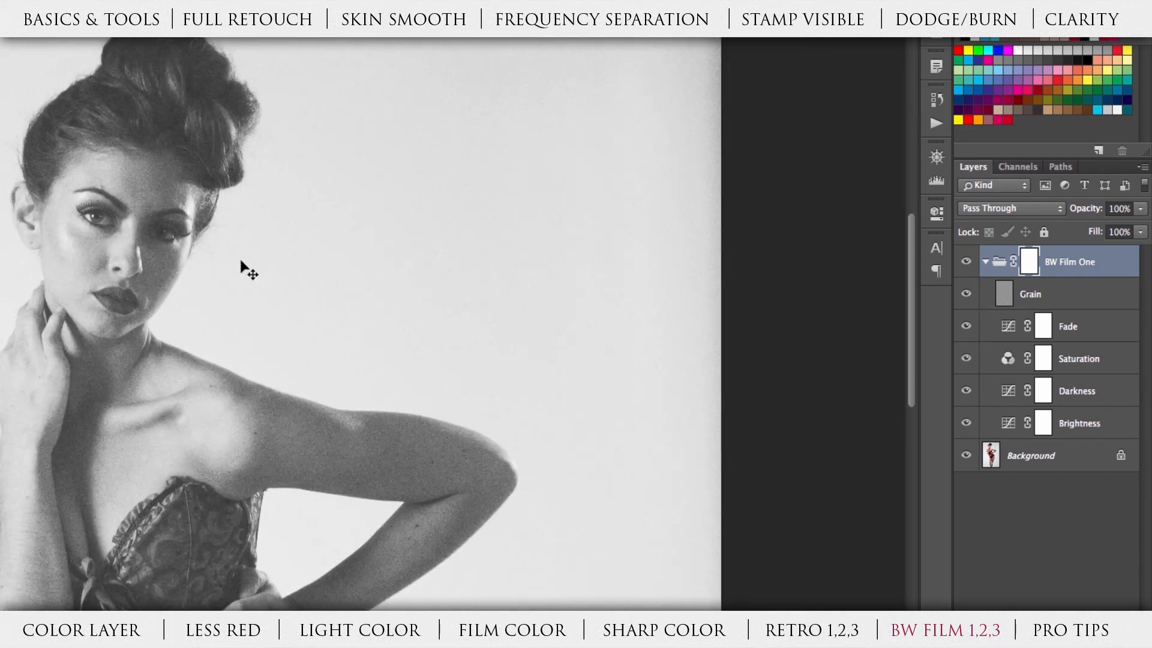
pyautogui.hotkey('ctrl', '+')
pyautogui.moveTo(240, 261); pyautogui.dragTo(357, 275)
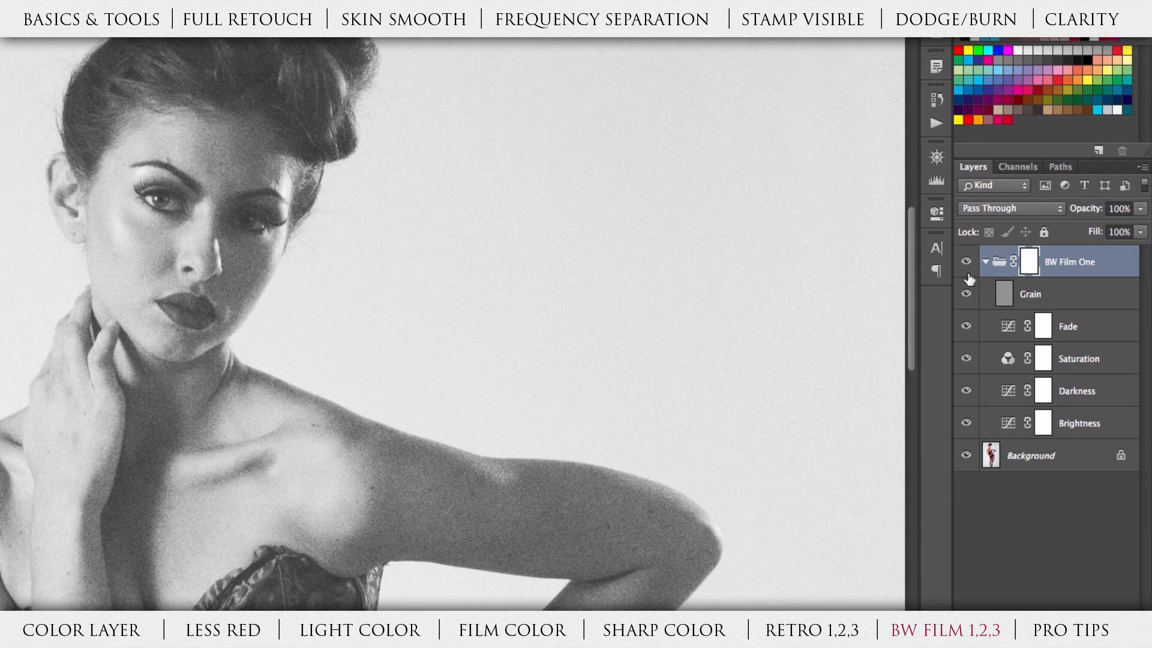
pyautogui.click(984, 262)
pyautogui.click(985, 262)
pyautogui.click(1078, 293)
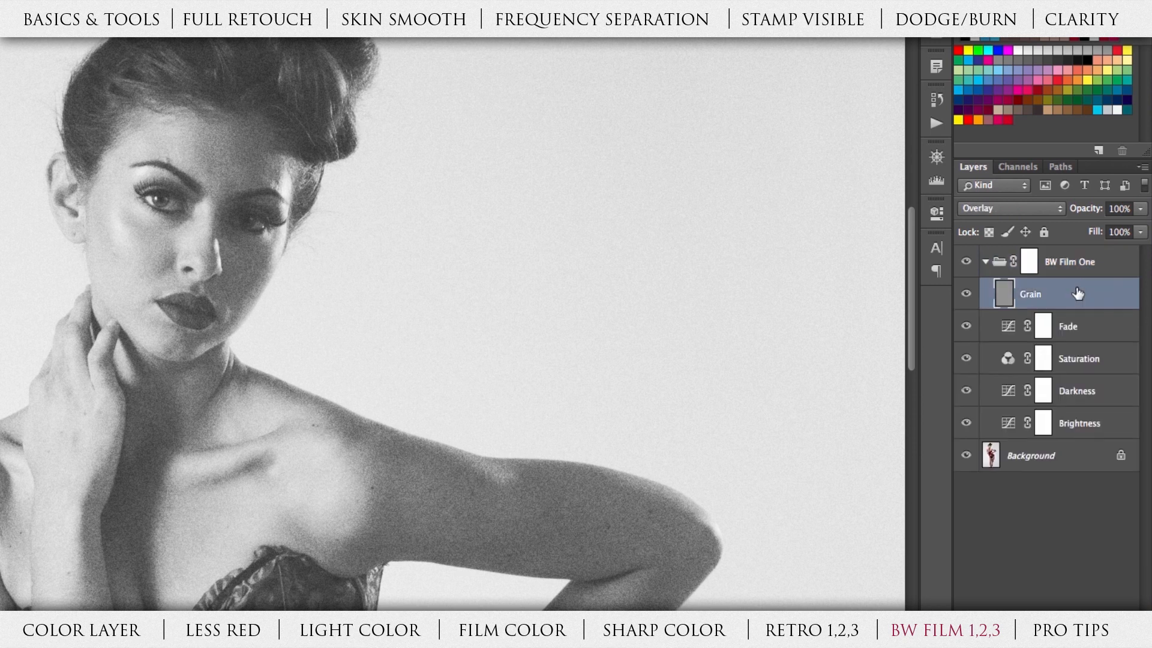
pyautogui.click(1140, 208)
pyautogui.moveTo(1133, 228); pyautogui.dragTo(1121, 232)
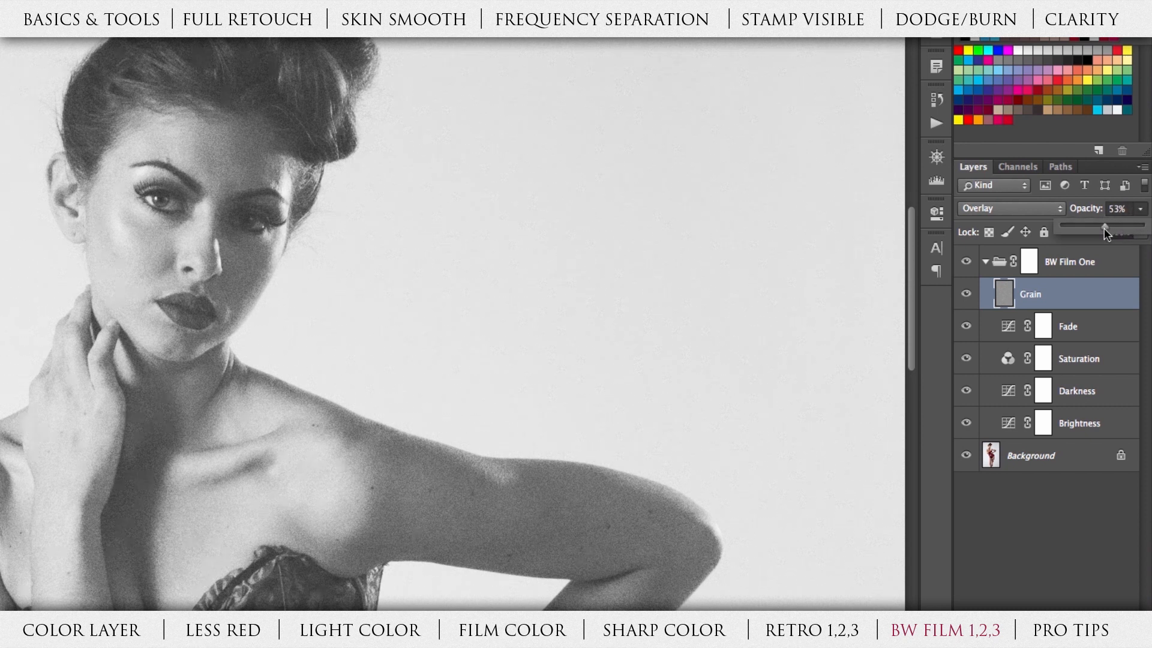
pyautogui.click(1100, 295)
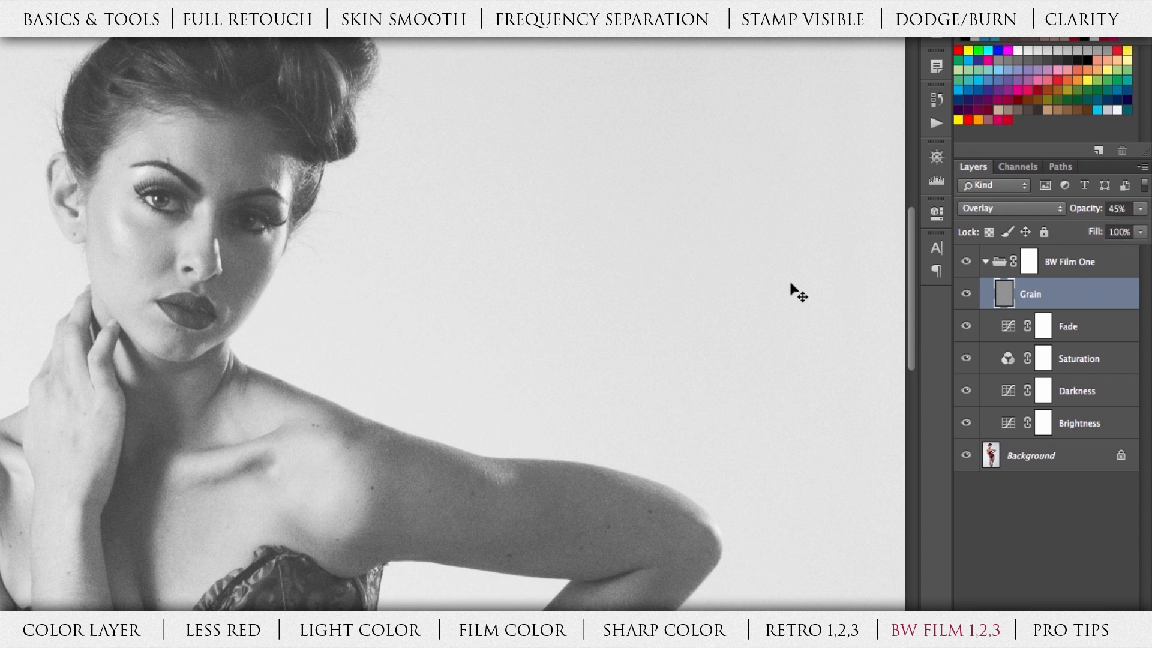
# Step: Examine the whole black-and-white photo and go through the BW Film One group's Grain, Fade, Saturation, Darkness and Brightness layers
pyautogui.hotkey('ctrl', '-')
pyautogui.hotkey('ctrl', '-')
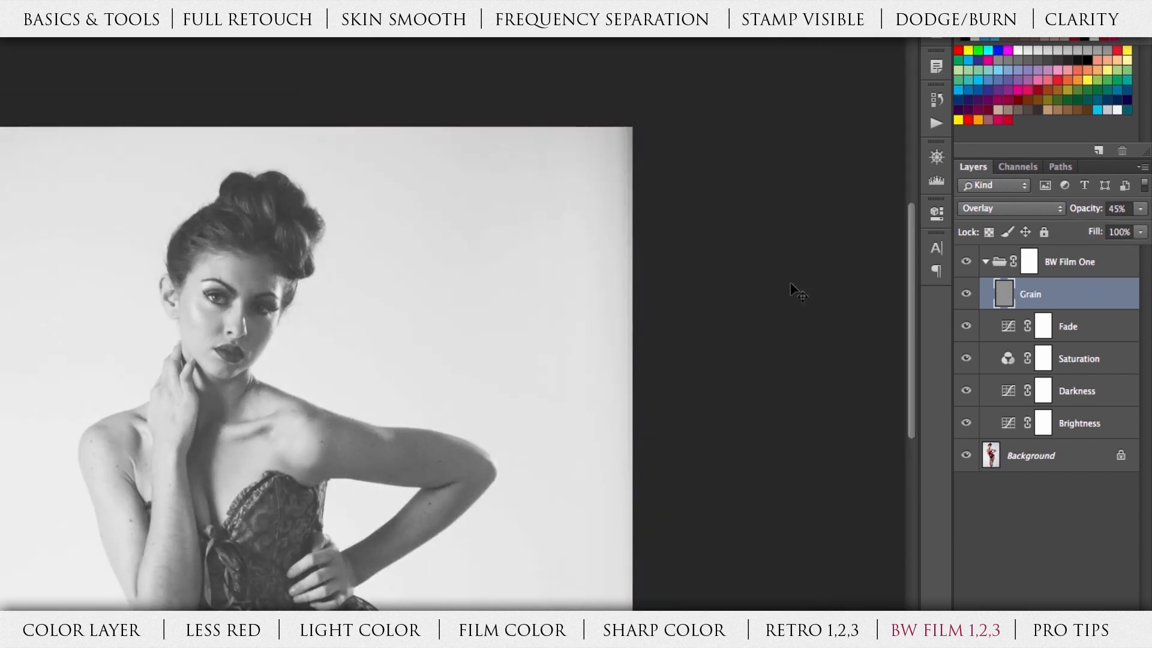
pyautogui.scroll(-3, 790, 282)
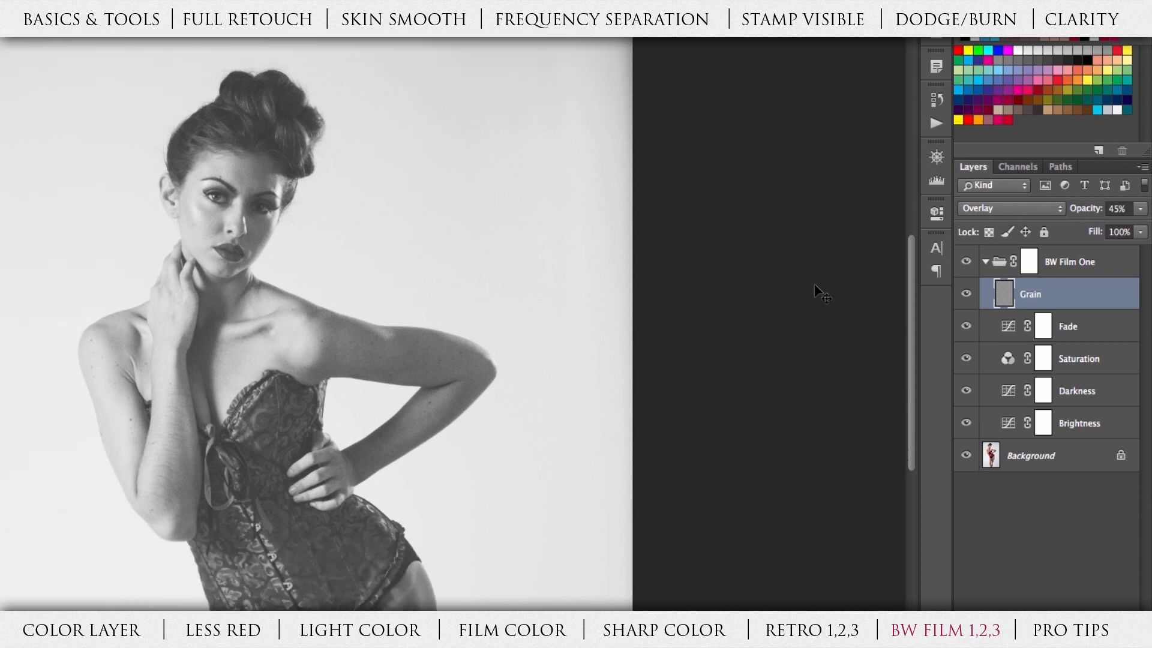
pyautogui.click(1113, 266)
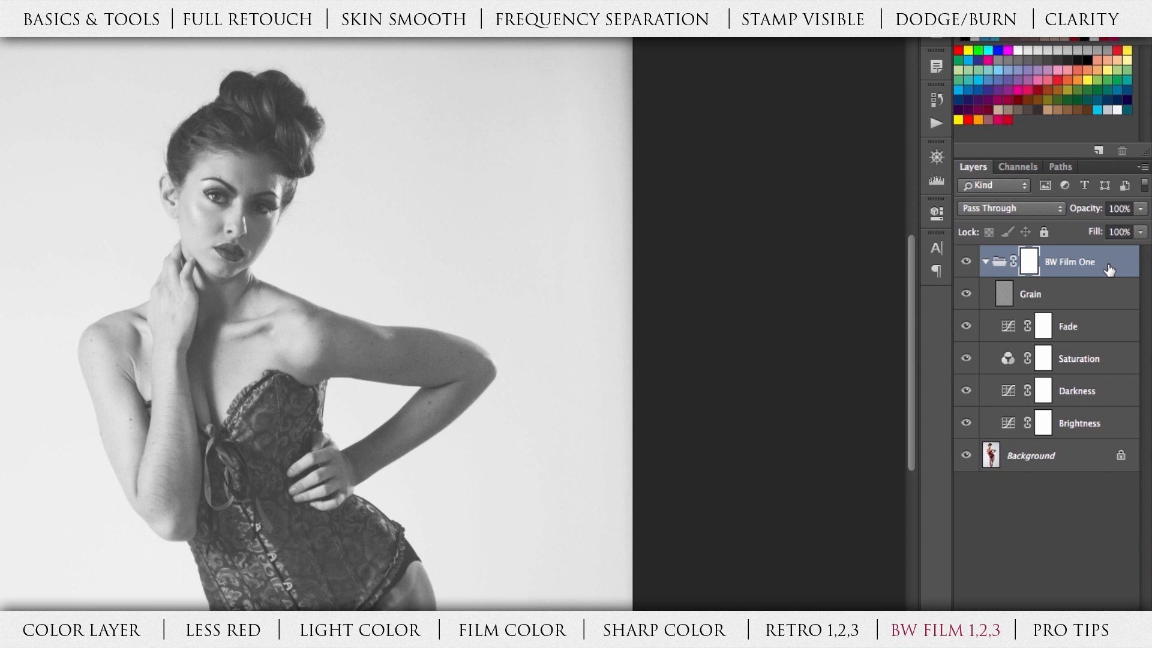
pyautogui.scroll(-1, 672, 366)
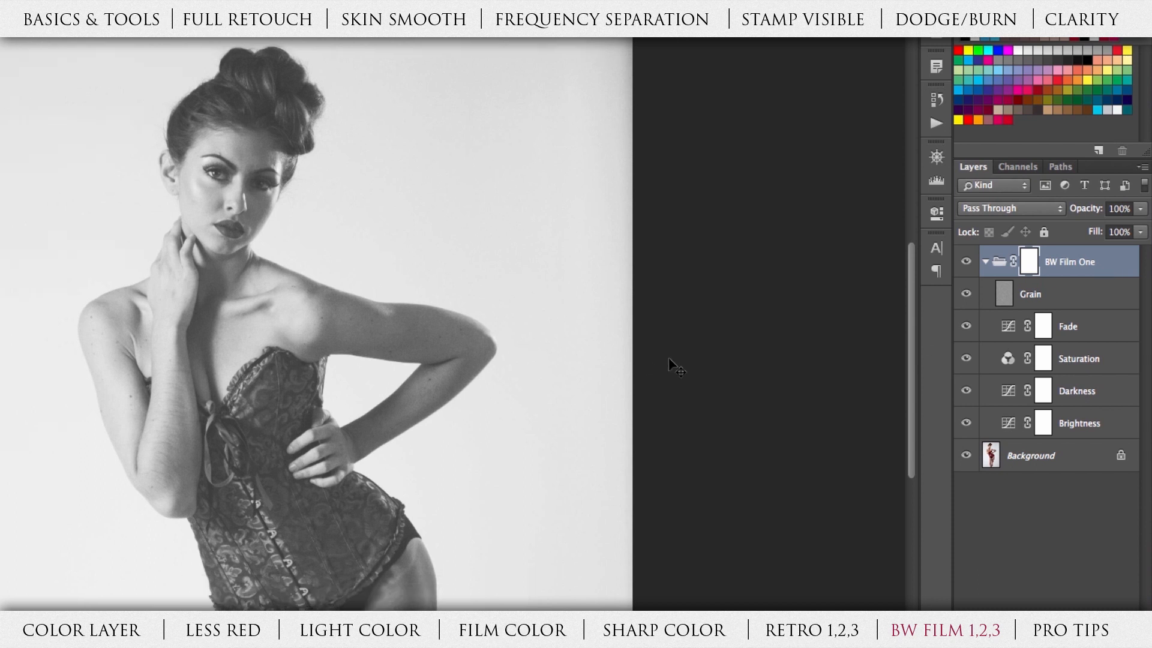
pyautogui.scroll(1, 668, 357)
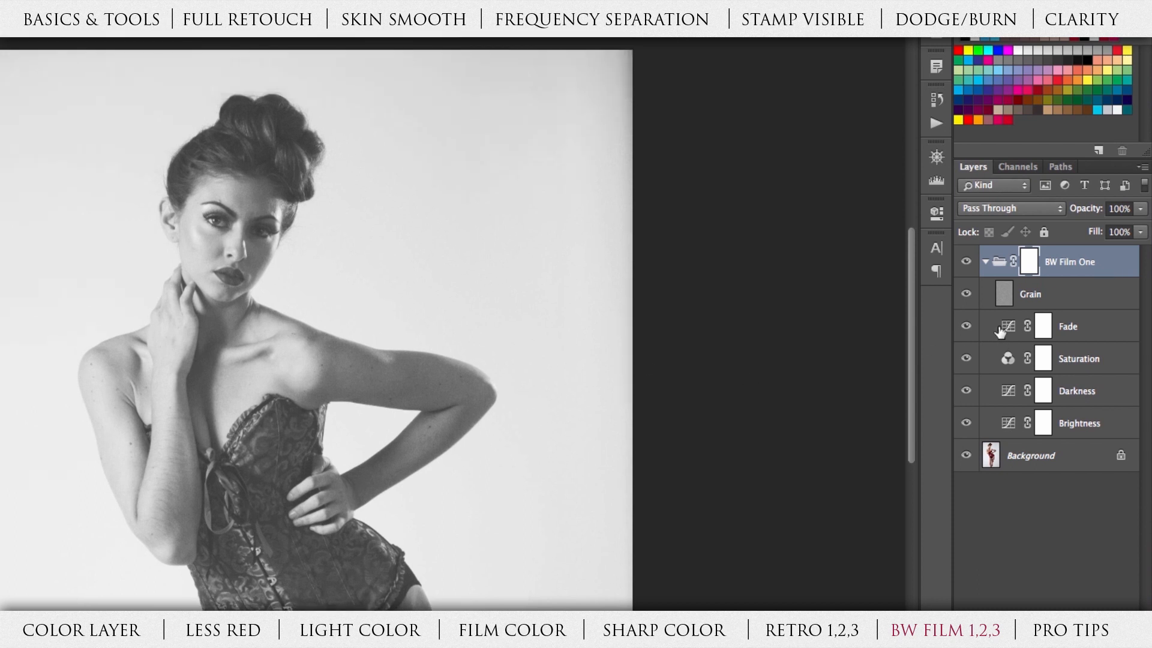
pyautogui.click(1069, 303)
pyautogui.click(1098, 328)
pyautogui.click(1100, 353)
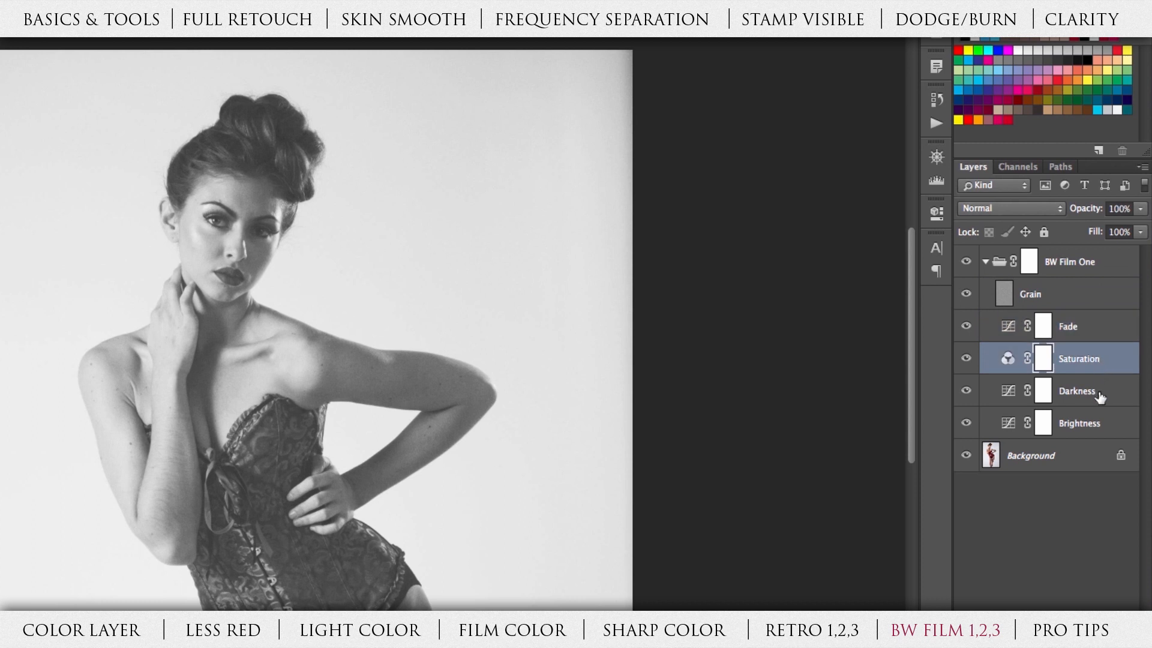
pyautogui.click(1101, 396)
pyautogui.click(1098, 414)
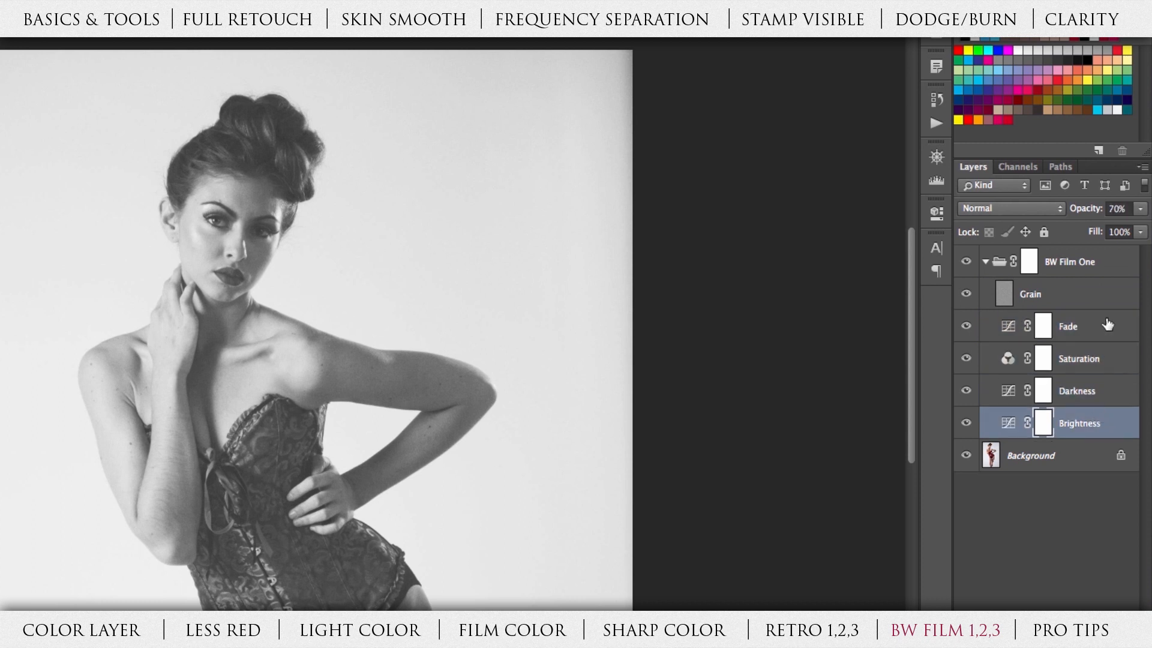
# Step: Delete the BW Film One group and run the BW Film Two action on the original photo
pyautogui.click(1086, 295)
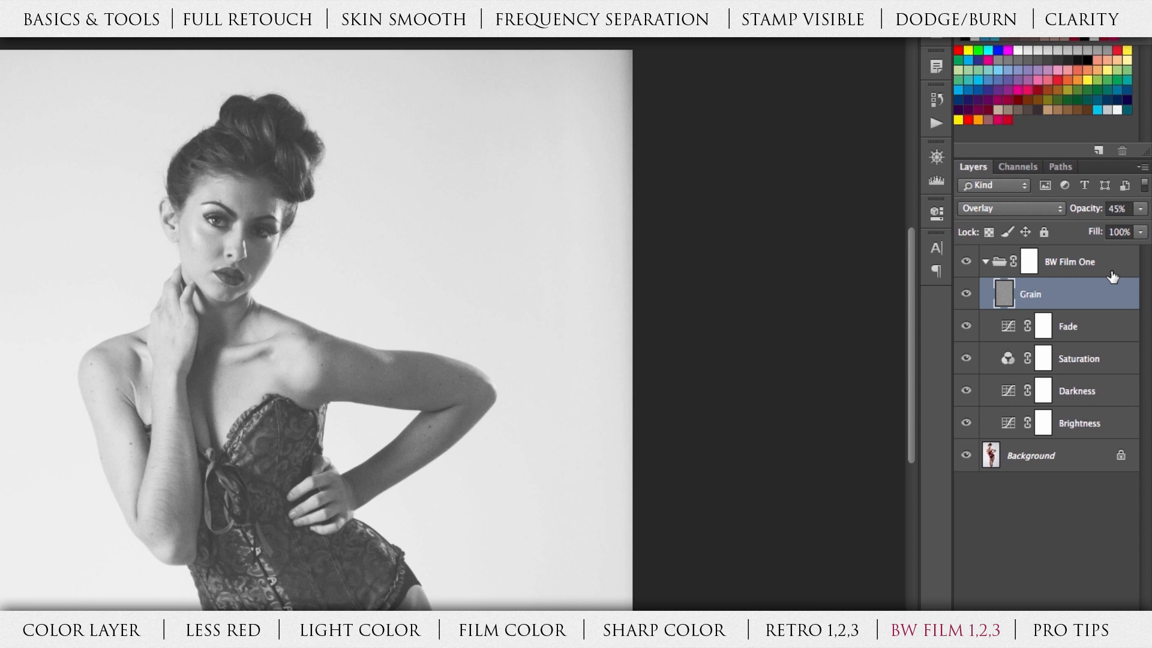
pyautogui.click(1094, 261)
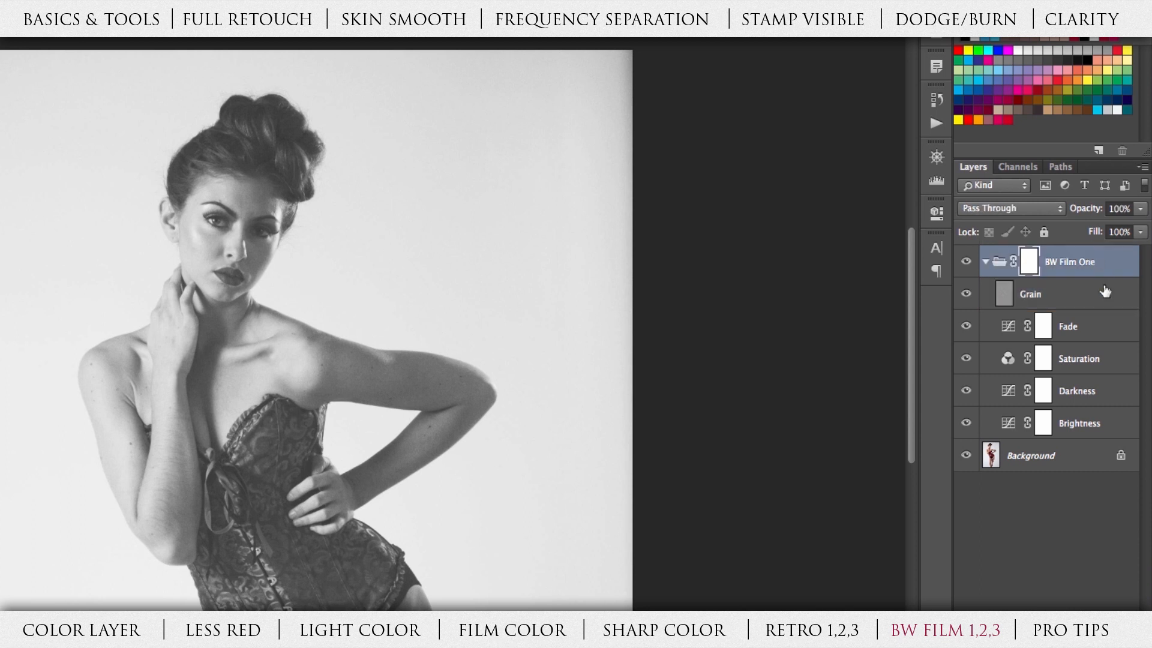
pyautogui.press('Delete')
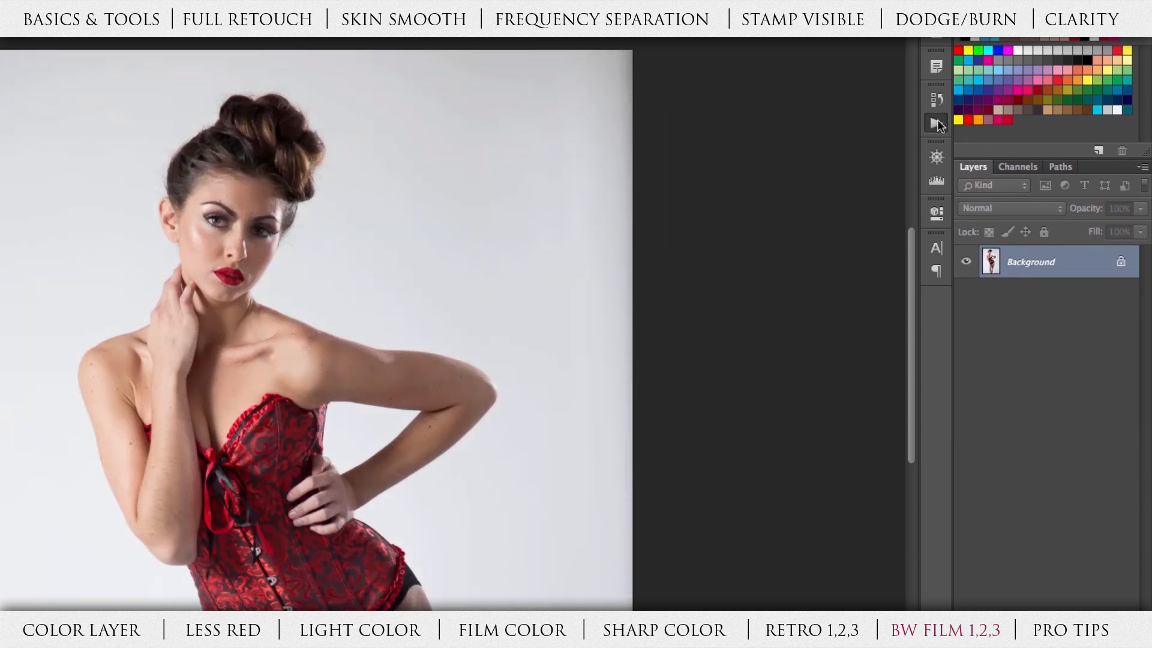
pyautogui.click(937, 125)
pyautogui.click(820, 510)
pyautogui.click(815, 543)
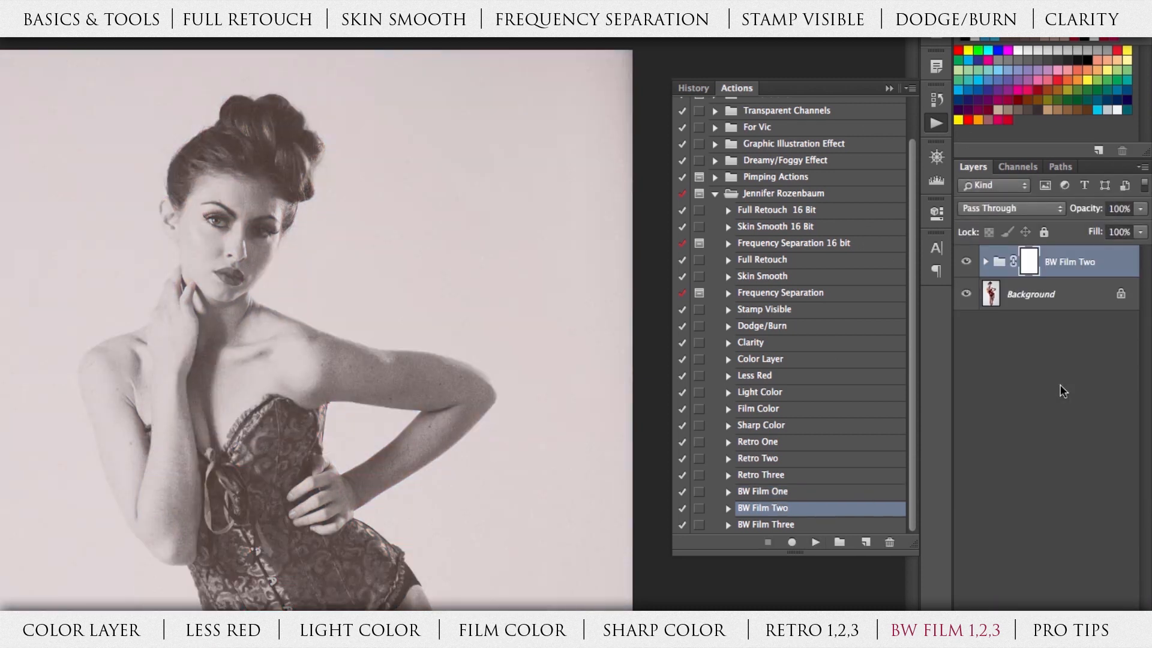
pyautogui.click(937, 123)
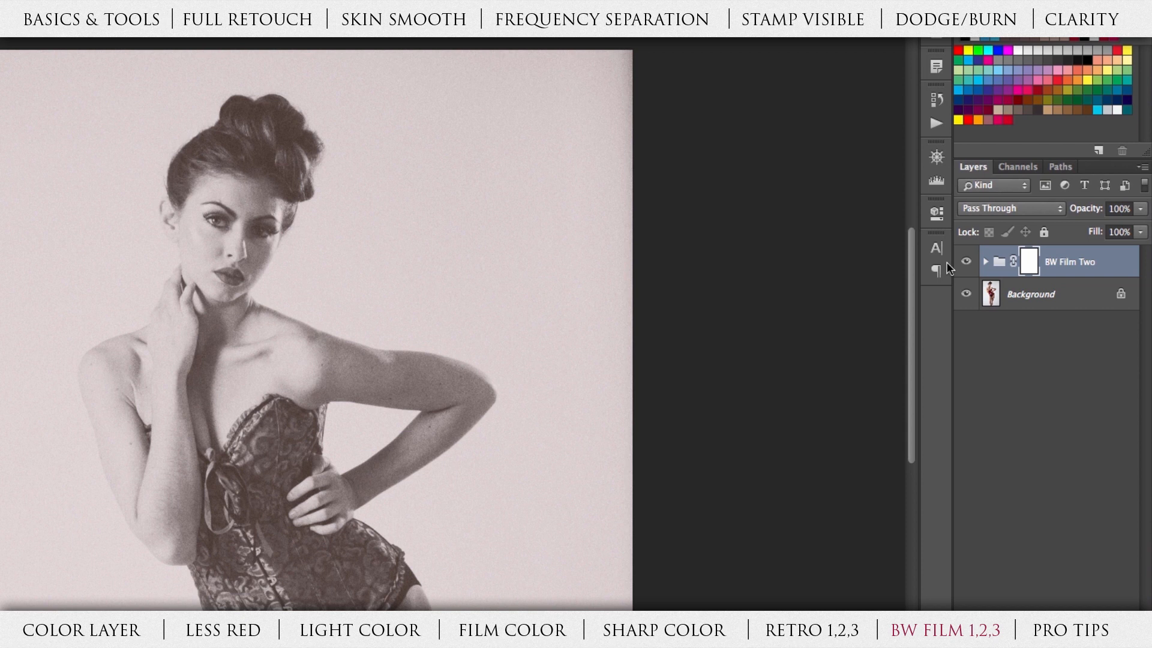
# Step: Expand the BW Film Two group and reduce its Grain layer's opacity to 51%
pyautogui.click(985, 262)
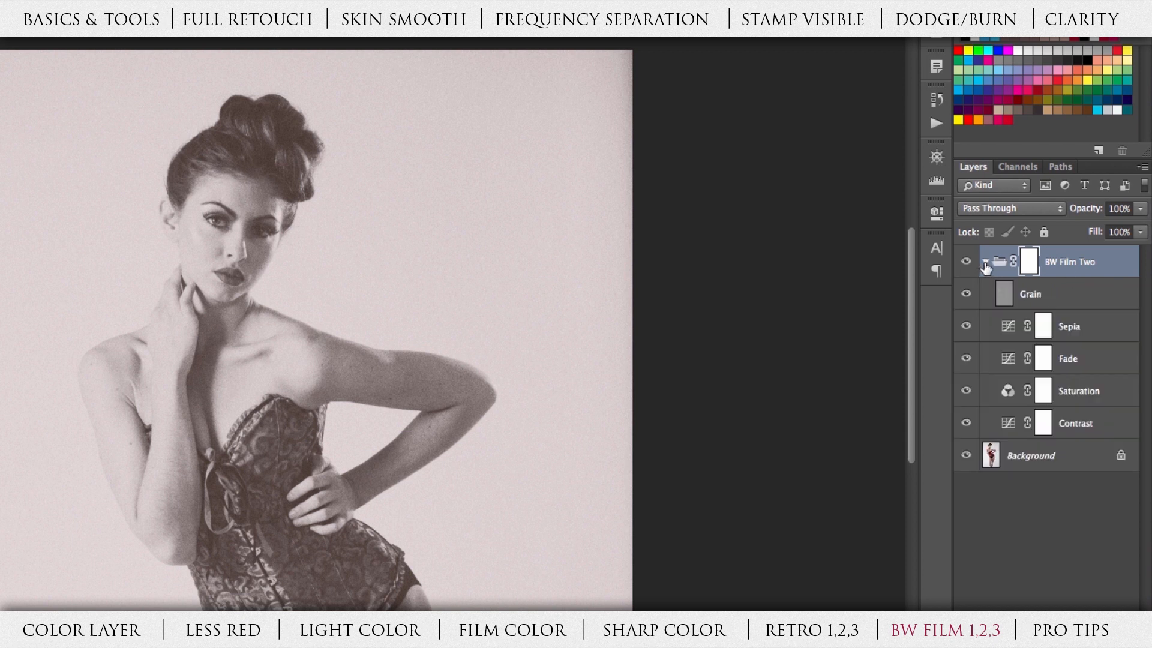
pyautogui.click(1069, 293)
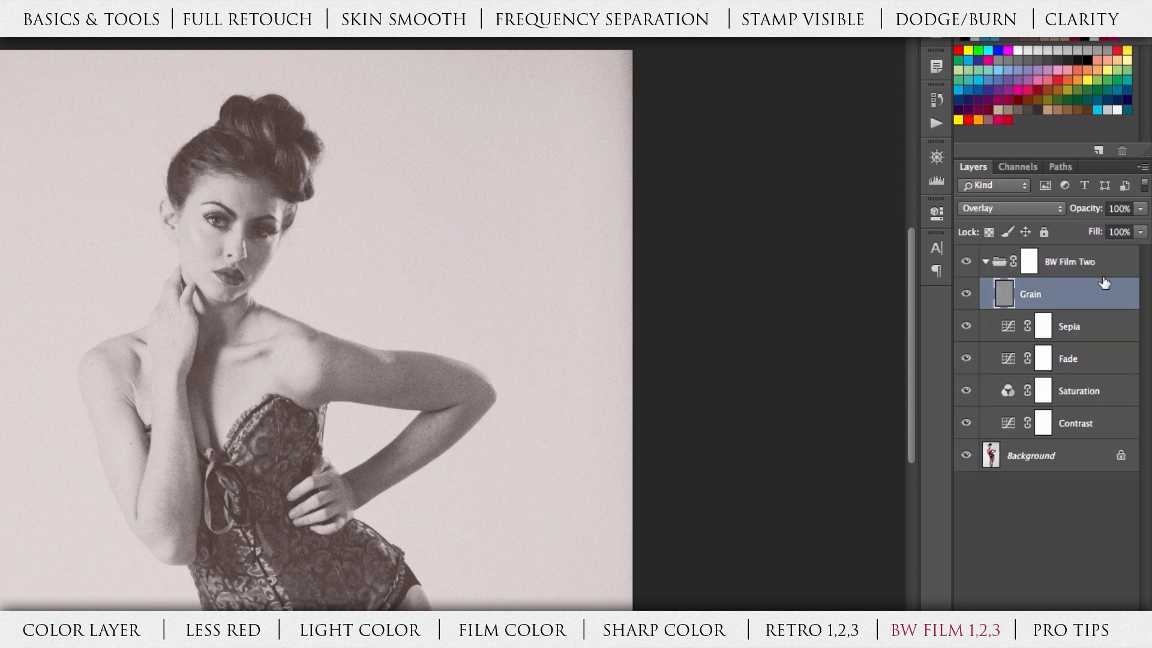
pyautogui.click(1140, 210)
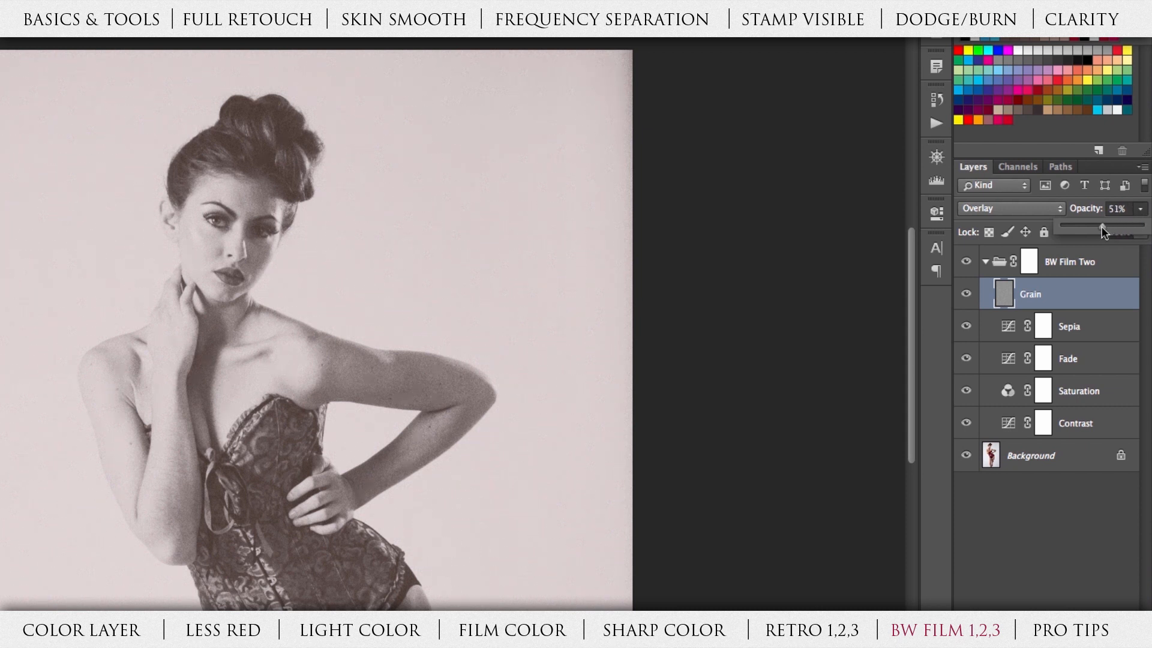
pyautogui.click(1111, 271)
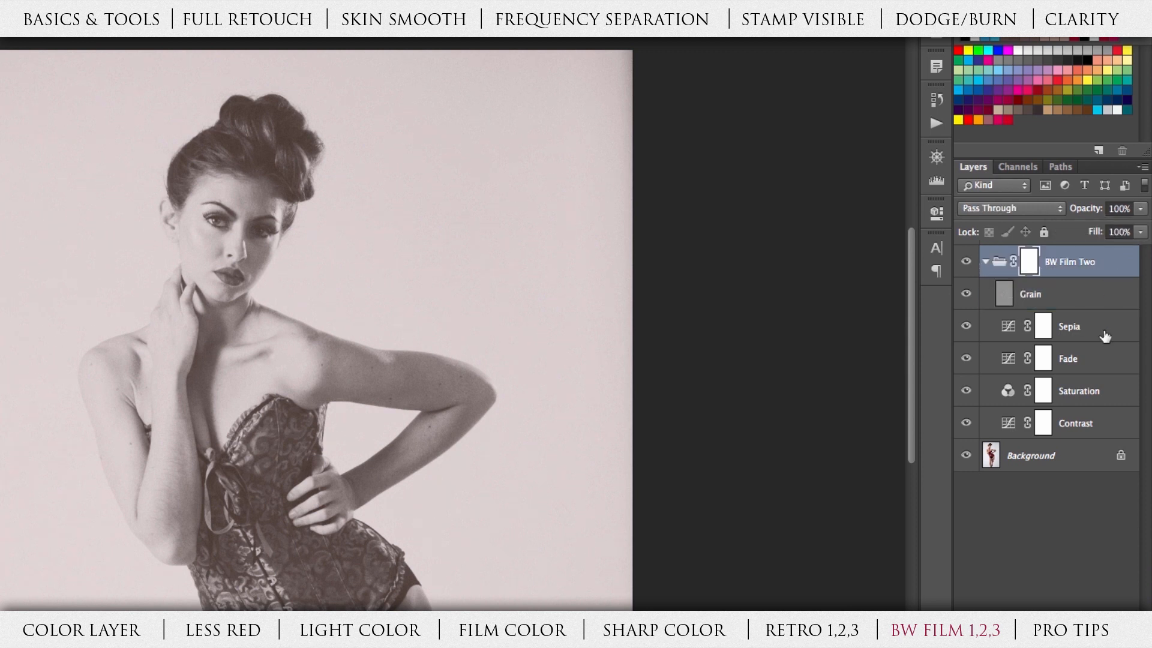
# Step: Select the Sepia layer in the BW Film Two group and toggle its visibility to compare the photo with and without the tint
pyautogui.click(1104, 333)
pyautogui.click(966, 327)
pyautogui.click(966, 326)
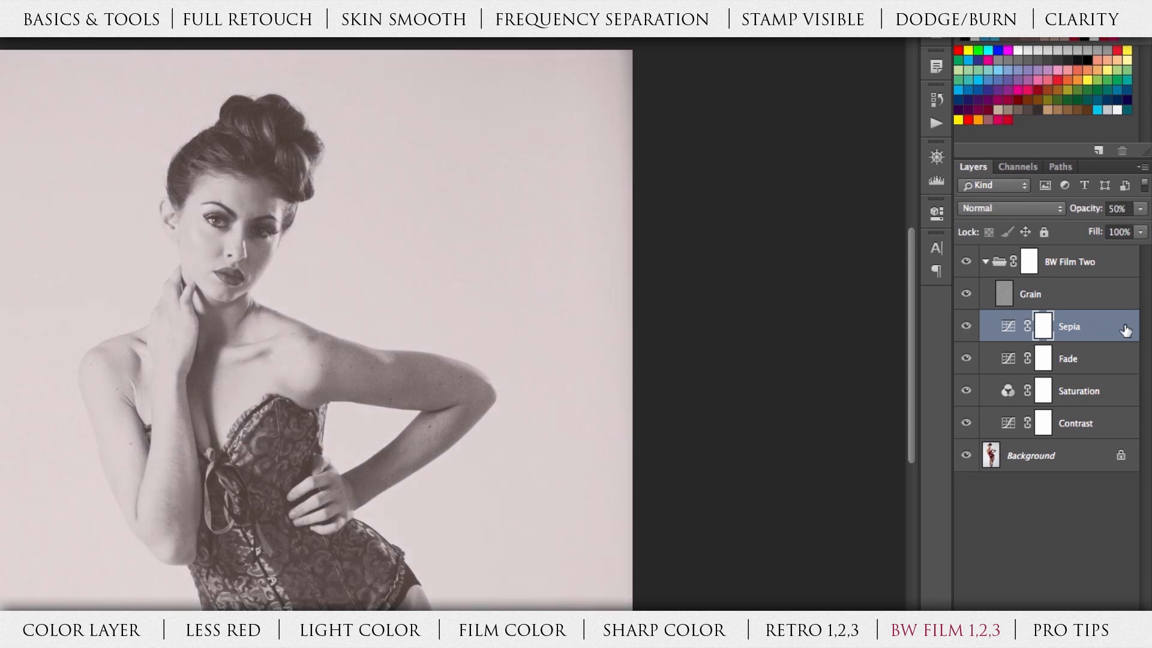
# Step: Delete the BW Film Two group and run the BW Film Three action on the original photo
pyautogui.click(986, 262)
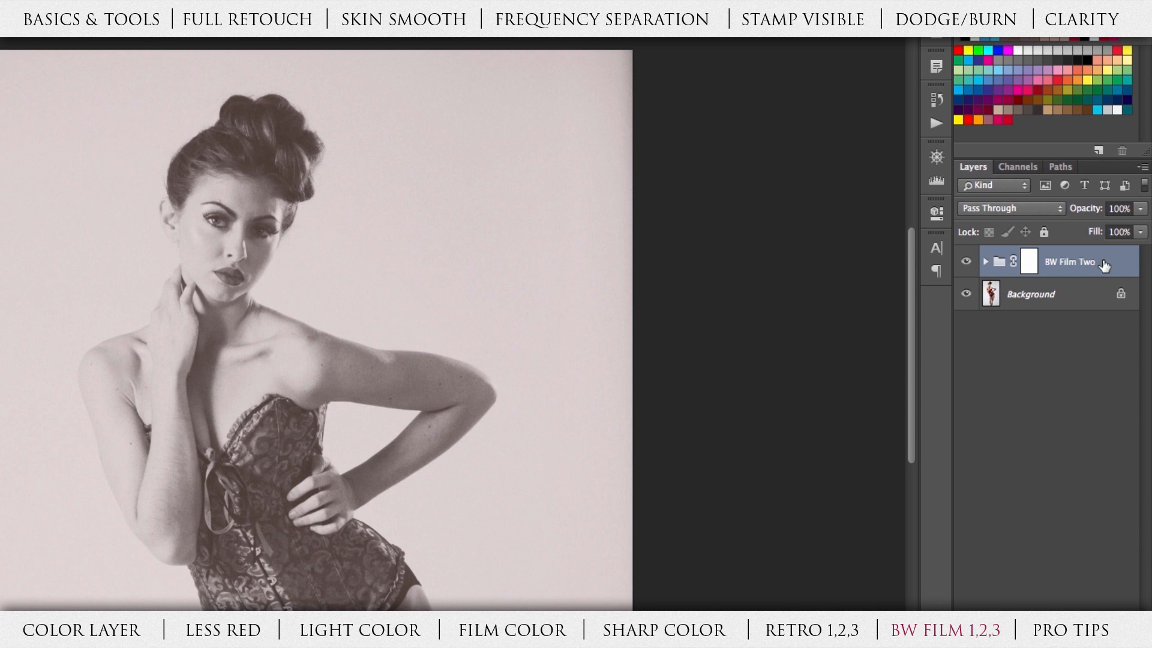
pyautogui.press('BackSpace')
pyautogui.click(936, 123)
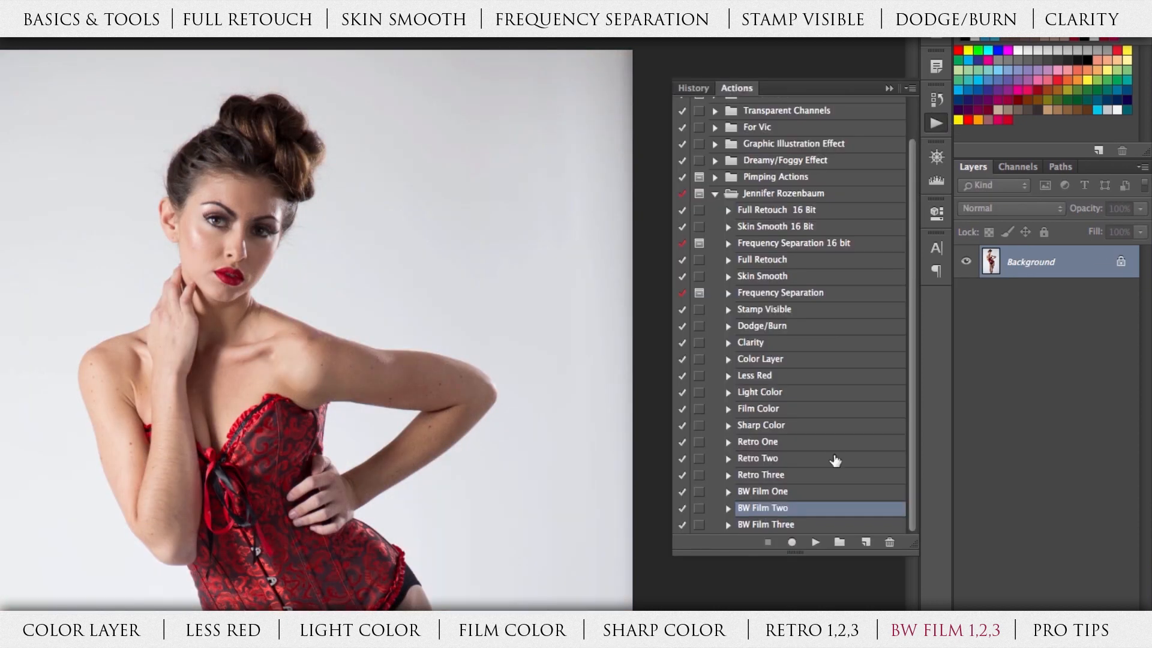
pyautogui.click(778, 525)
pyautogui.click(816, 542)
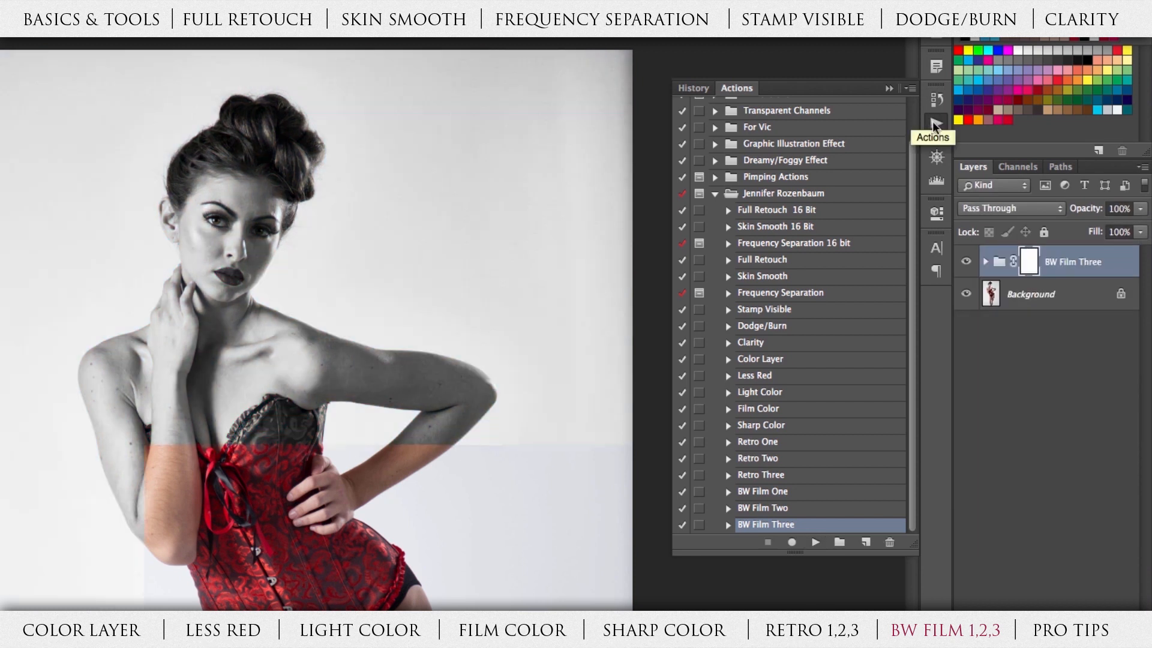
pyautogui.click(933, 123)
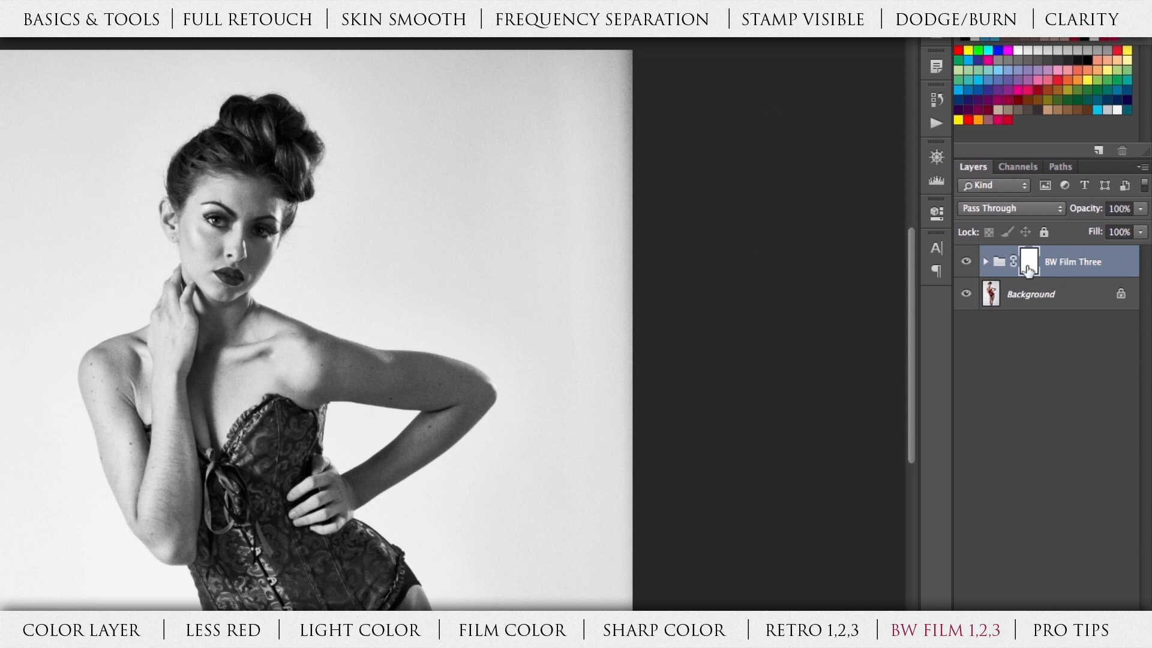
# Step: Expand the BW Film Three group, compare the photo with and without the Contrast layer and reduce that layer's opacity to 46%
pyautogui.click(985, 262)
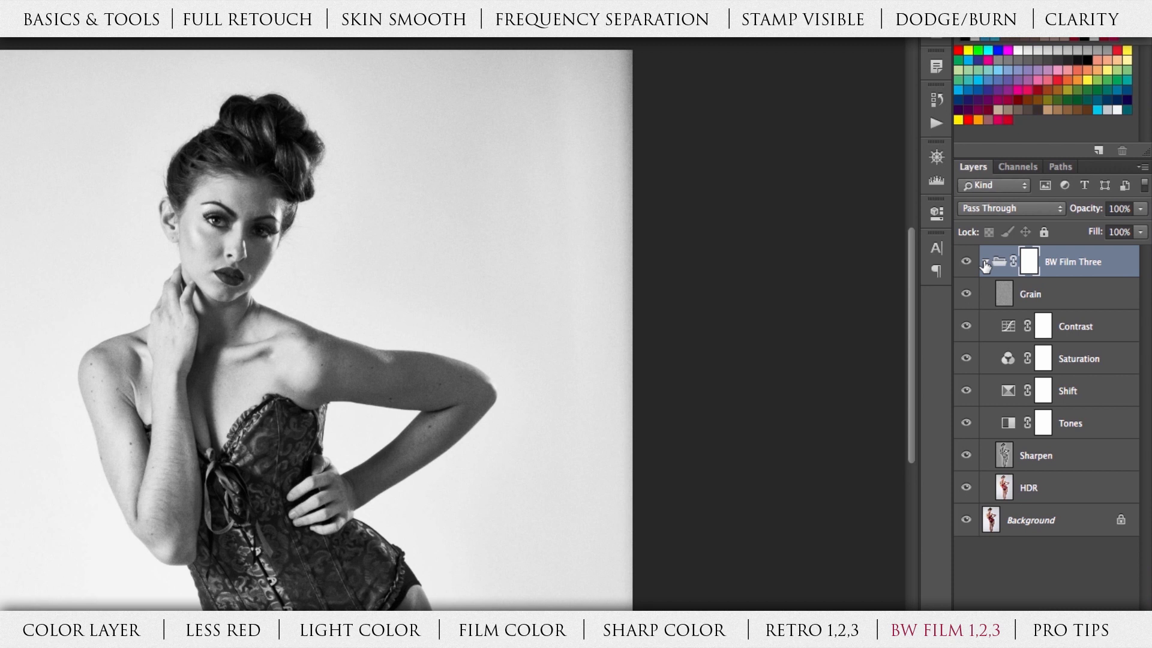
pyautogui.click(1085, 302)
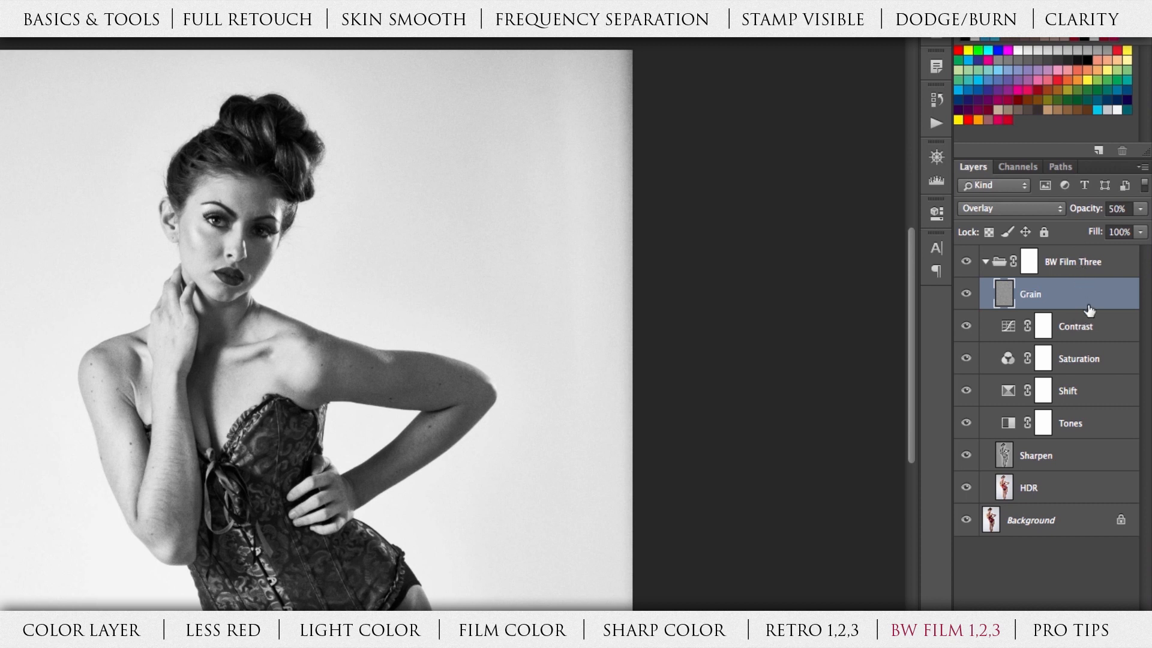
pyautogui.click(1098, 325)
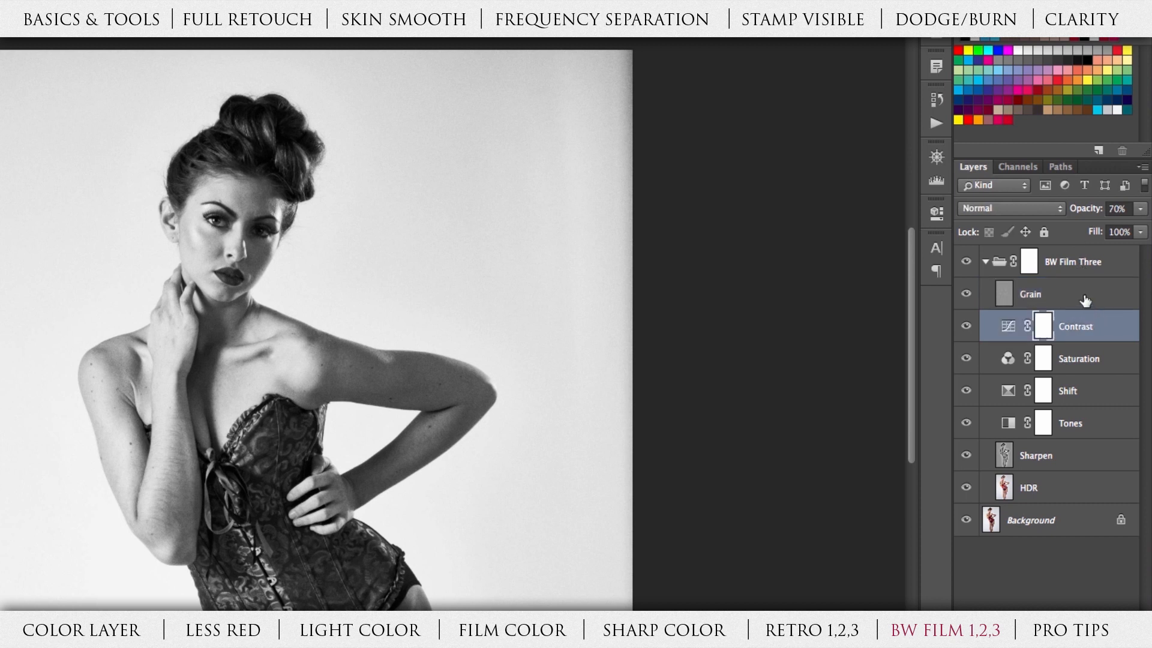
pyautogui.click(966, 327)
pyautogui.click(967, 327)
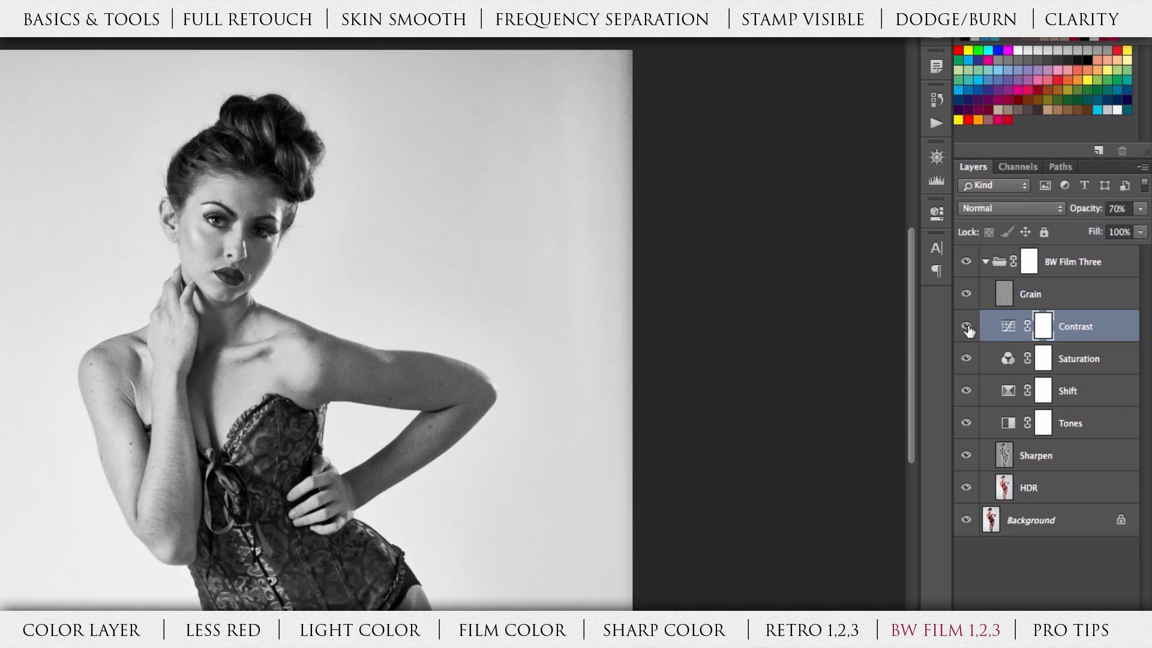
pyautogui.click(1140, 208)
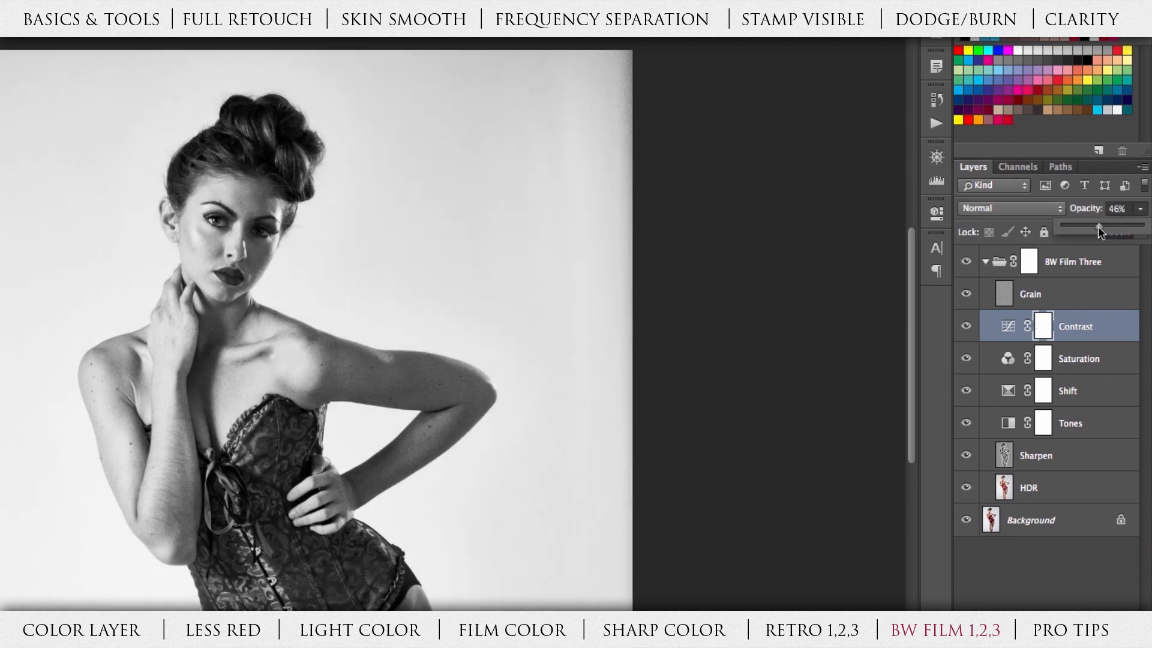
# Step: Compare the photo with and without the Sharpen layer and reduce that layer's opacity to 7%
pyautogui.click(1101, 360)
pyautogui.click(966, 456)
pyautogui.click(966, 455)
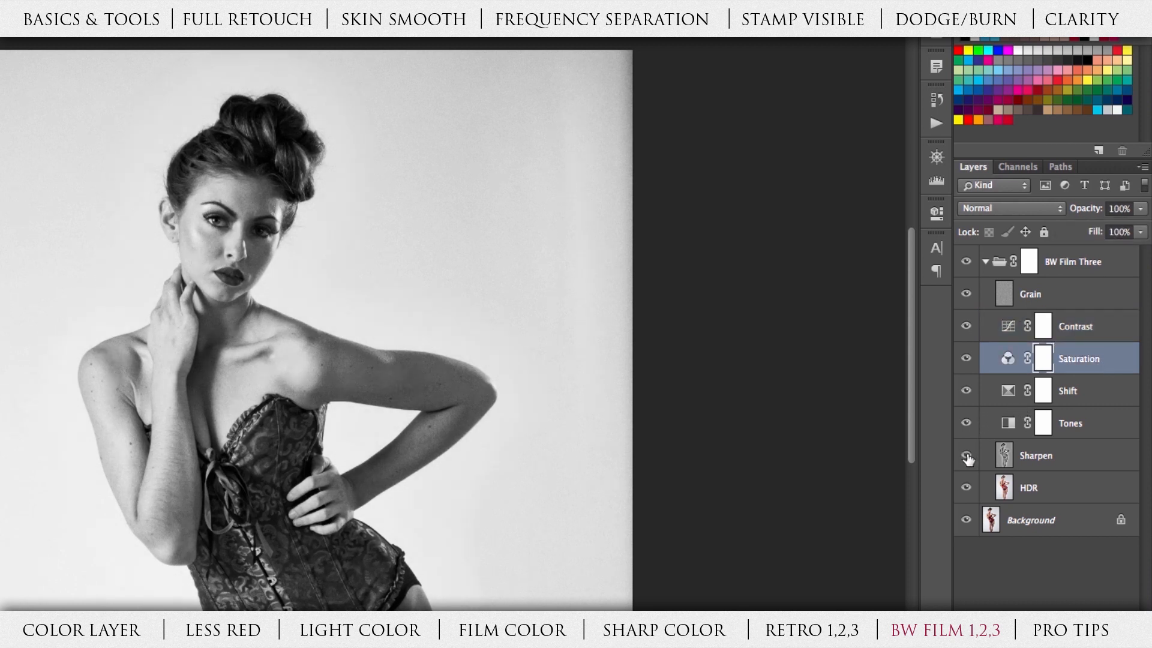
pyautogui.click(967, 456)
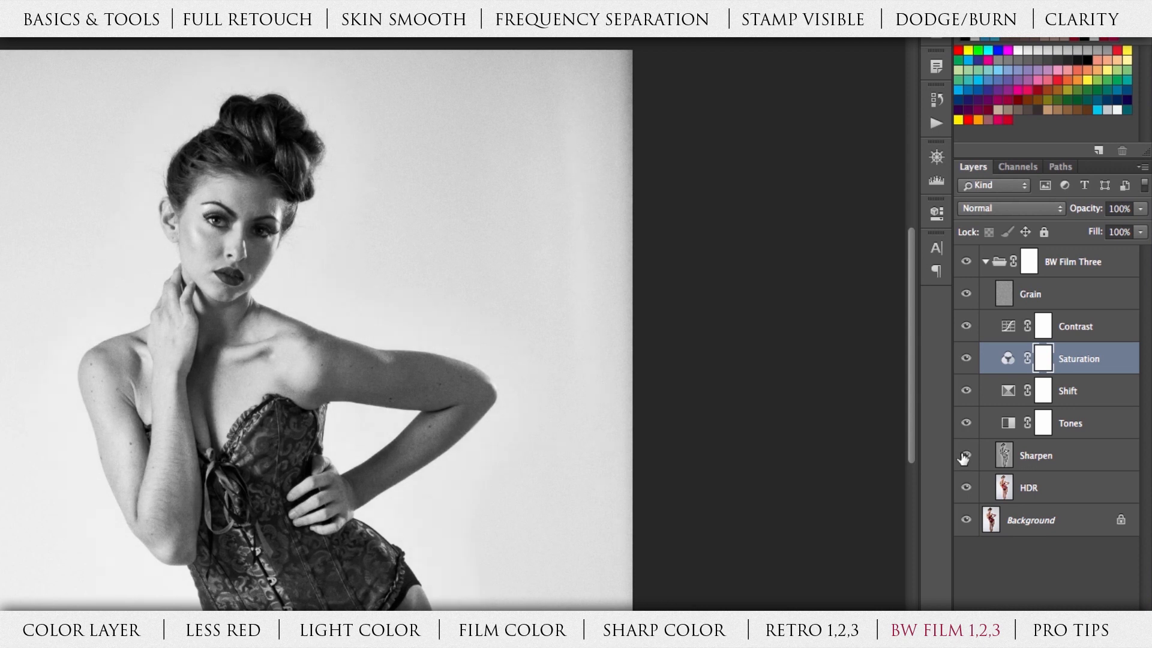
pyautogui.click(1050, 457)
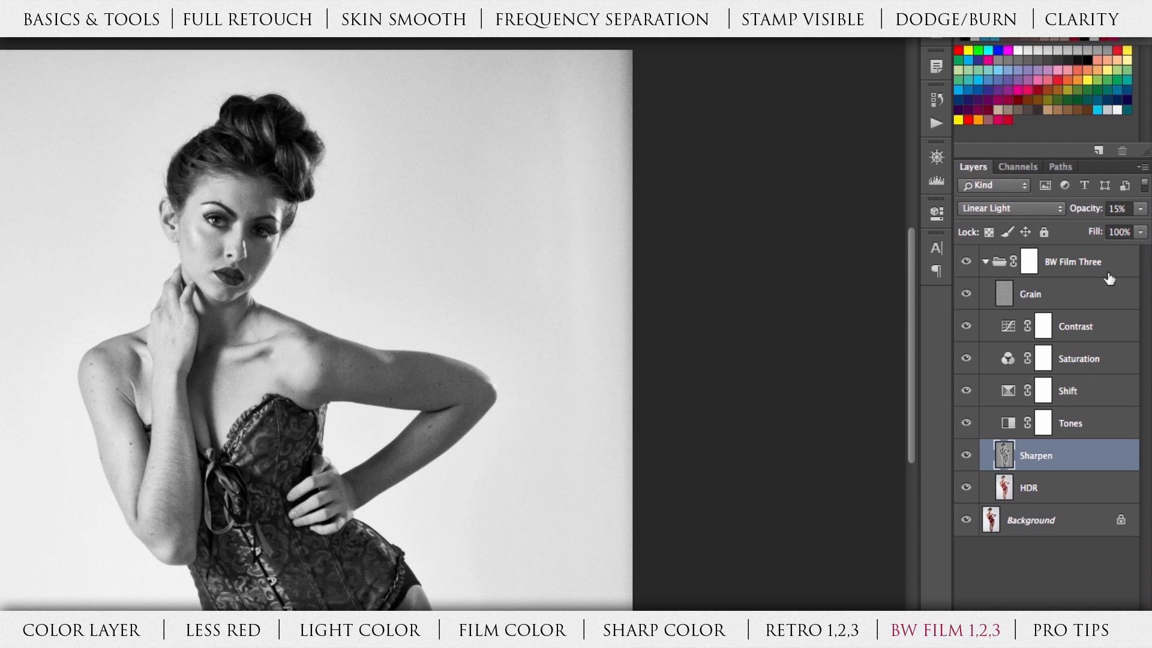
pyautogui.click(1134, 209)
pyautogui.moveTo(1074, 229); pyautogui.dragTo(1066, 229)
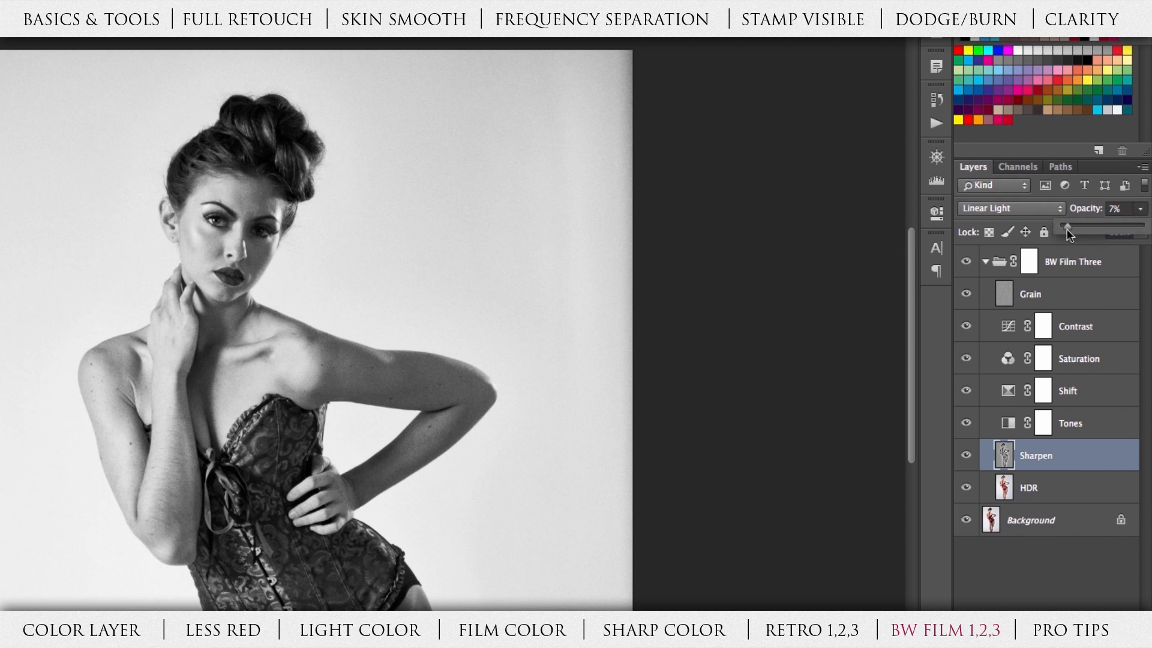
# Step: Try higher and lower opacities on the HDR layer, leave it at a low opacity and toggle the Sharpen layer's visibility
pyautogui.click(1070, 497)
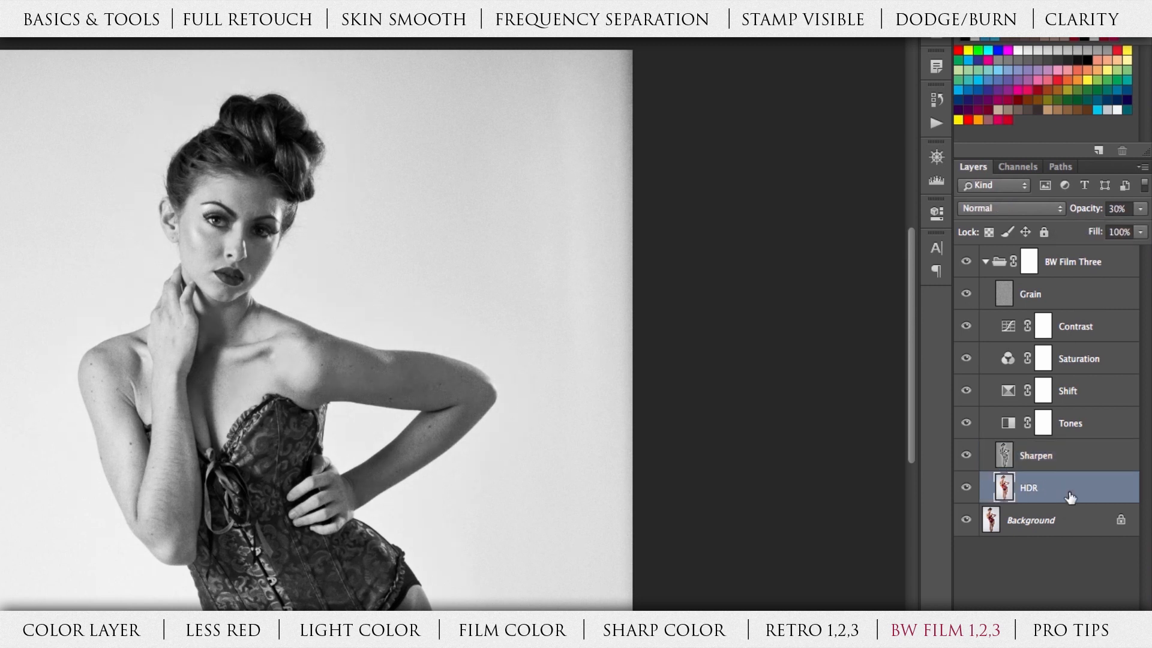
pyautogui.click(1140, 209)
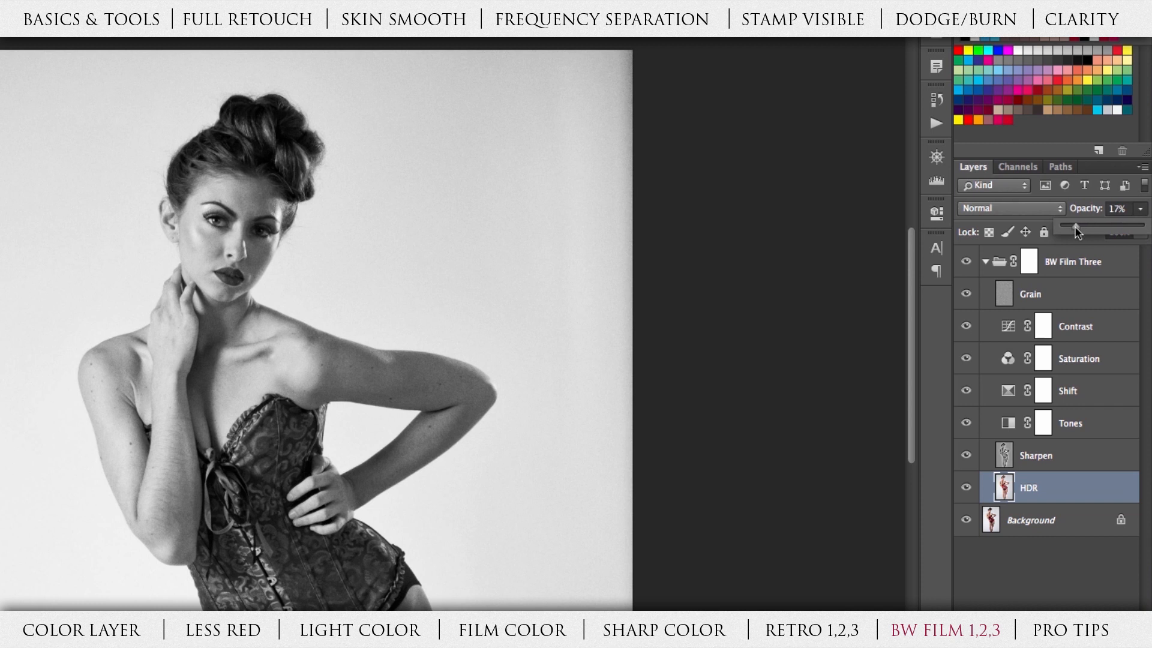
pyautogui.moveTo(1075, 225); pyautogui.dragTo(1107, 231)
pyautogui.moveTo(1085, 233); pyautogui.dragTo(1071, 228)
pyautogui.click(1100, 467)
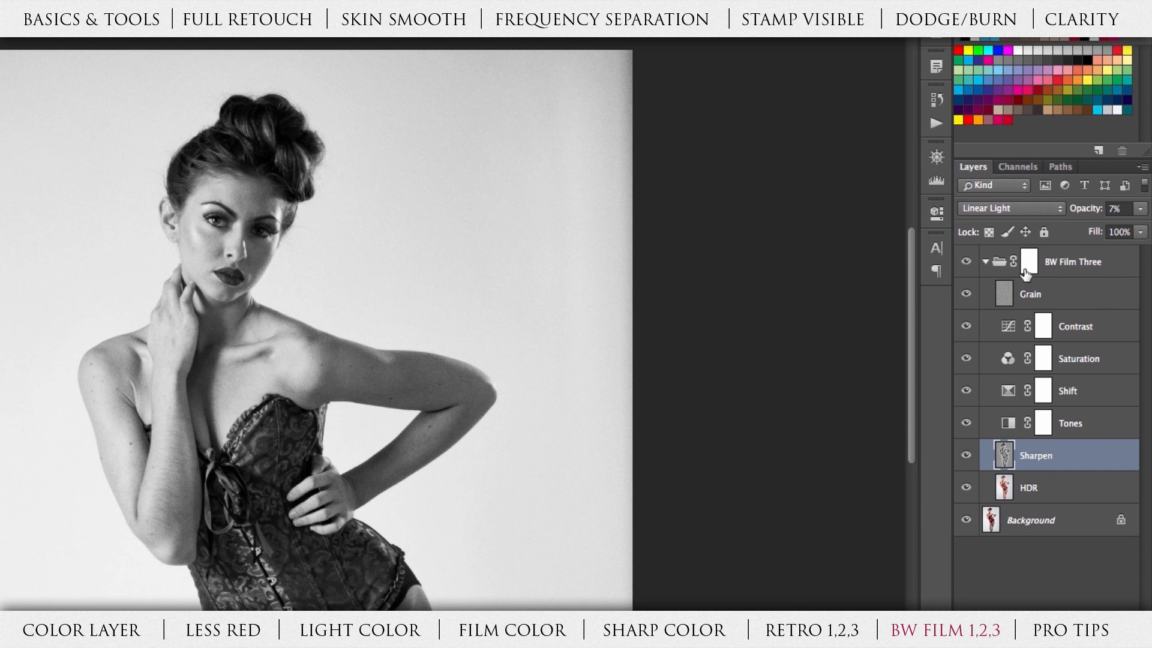
pyautogui.click(964, 452)
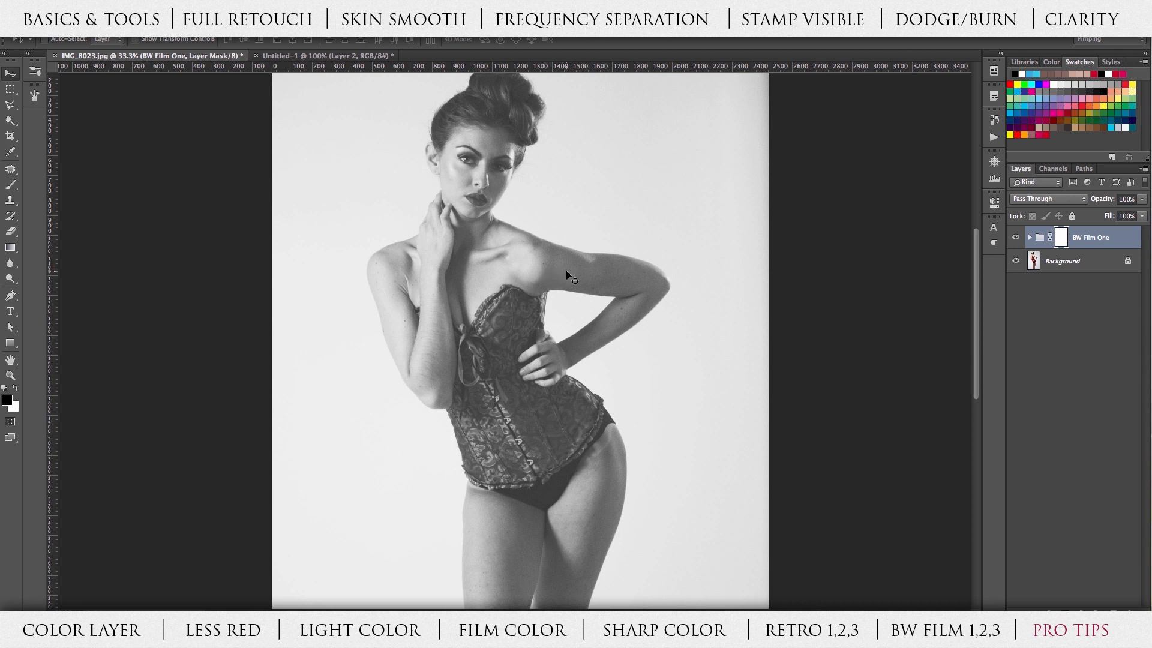
# Step: Paint with a black brush on the BW Film One group's mask over the lower front of the corset to reveal its red color
pyautogui.click(8, 187)
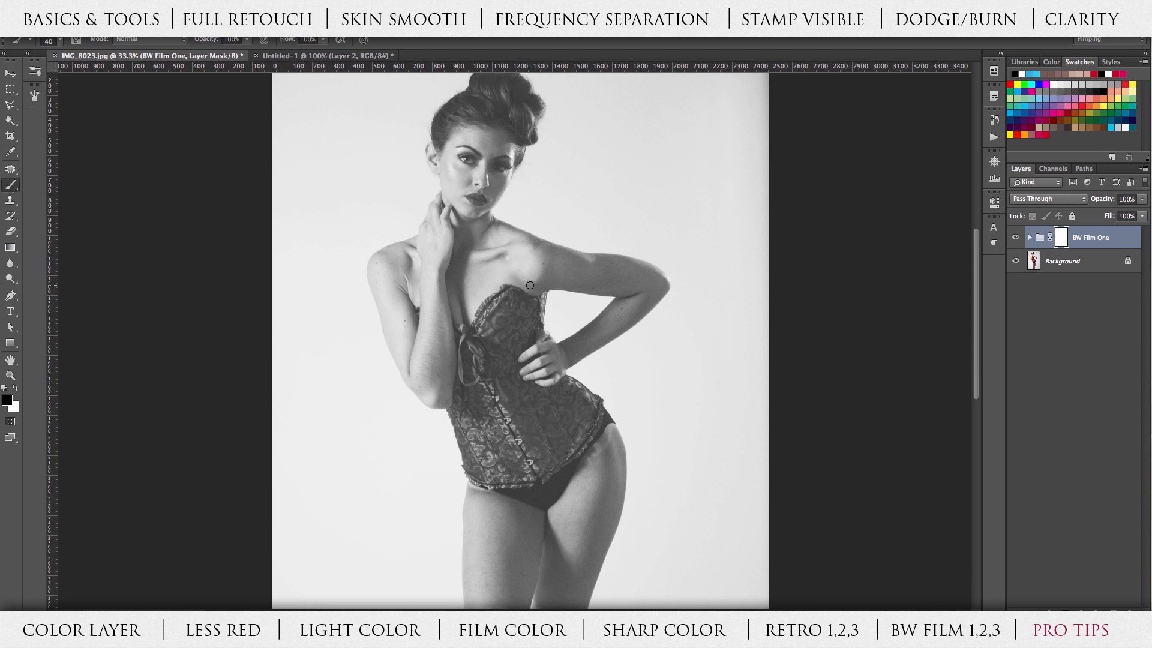
pyautogui.press('v')
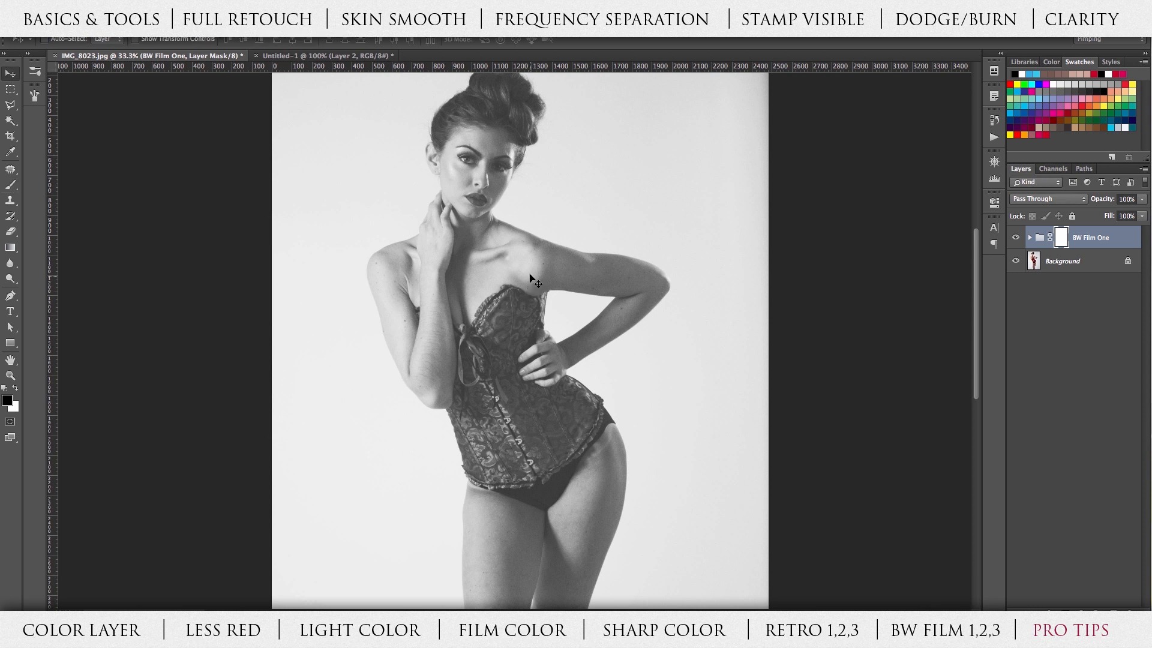
pyautogui.press('b')
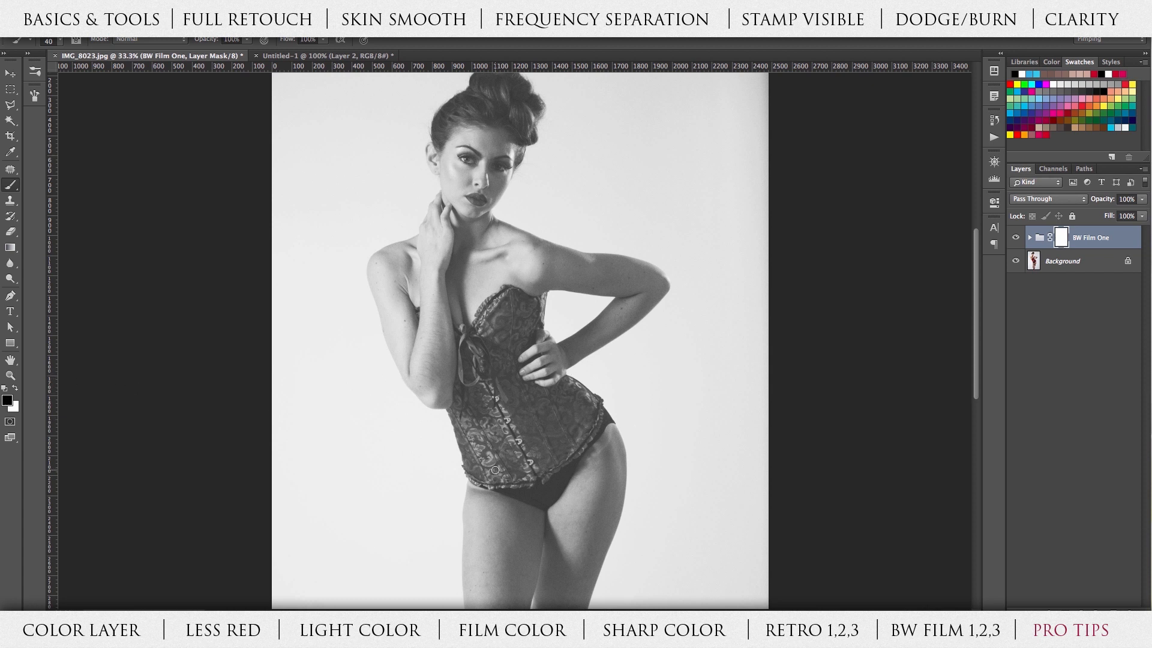
pyautogui.moveTo(471, 438)
pyautogui.mouseDown()
pyautogui.moveTo(521, 434)
pyautogui.moveTo(540, 424)
pyautogui.moveTo(483, 434)
pyautogui.moveTo(546, 410)
pyautogui.moveTo(499, 451)
pyautogui.moveTo(512, 450)
pyautogui.moveTo(487, 446)
pyautogui.moveTo(501, 442)
pyautogui.moveTo(493, 465)
pyautogui.moveTo(508, 468)
pyautogui.moveTo(534, 465)
pyautogui.mouseUp()
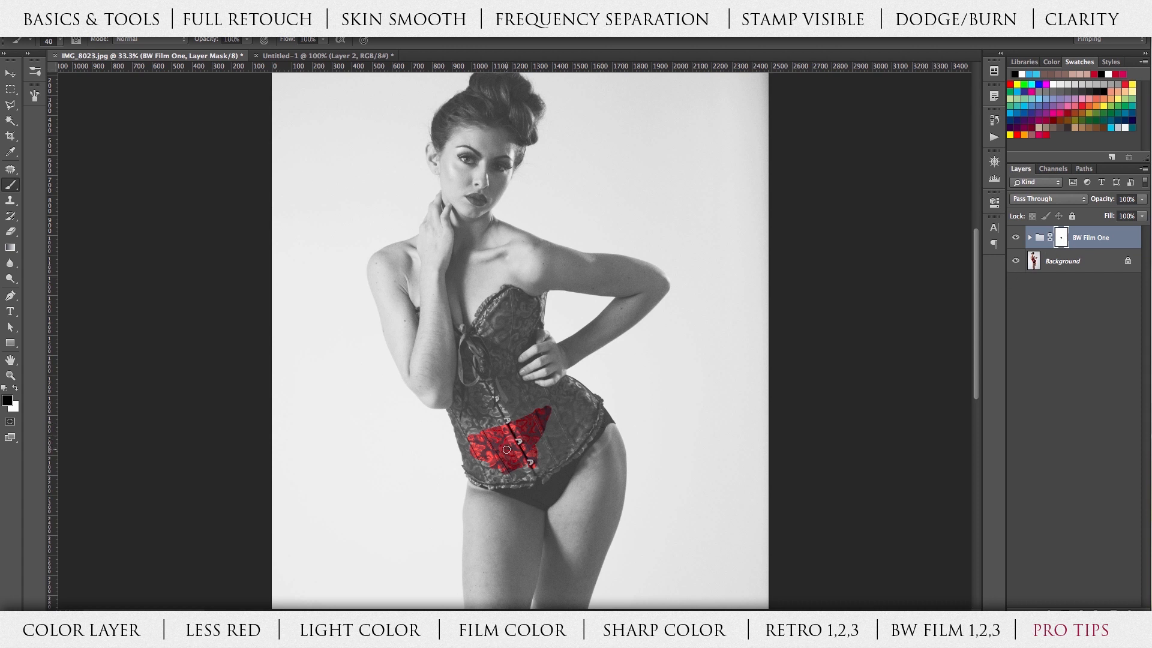
pyautogui.moveTo(542, 451)
pyautogui.mouseDown()
pyautogui.moveTo(508, 463)
pyautogui.moveTo(520, 472)
pyautogui.moveTo(514, 431)
pyautogui.mouseUp()
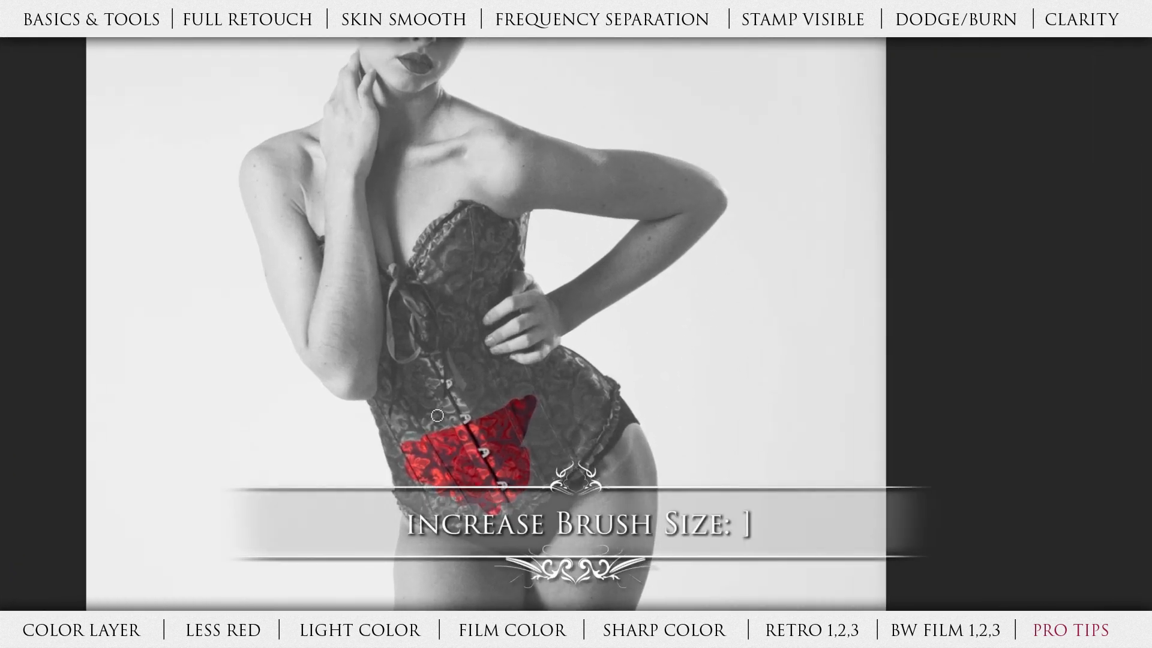
# Step: Enlarge the brush well beyond its current size and reduce it again to a medium size slightly larger than the original
pyautogui.press(']')
pyautogui.press(']')
pyautogui.press(']')
pyautogui.press(']')
pyautogui.press(']')
pyautogui.press(']')
pyautogui.press(']')
pyautogui.press(']')
pyautogui.press(']')
pyautogui.press(']')
pyautogui.press(']')
pyautogui.press(']')
pyautogui.press(']')
pyautogui.press(']')
pyautogui.press(']')
pyautogui.press(']')
pyautogui.press(']')
pyautogui.press('[')
pyautogui.press('[')
pyautogui.press('[')
pyautogui.press('[')
pyautogui.press('[')
pyautogui.press('[')
pyautogui.press('[')
pyautogui.press('[')
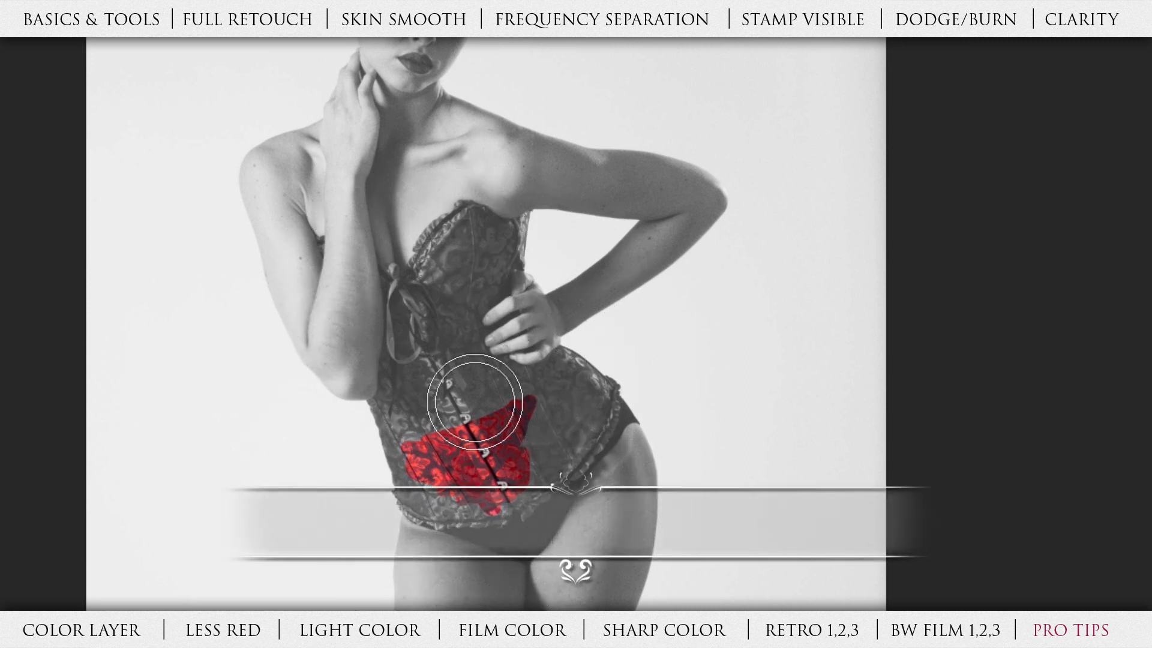
pyautogui.press('[')
pyautogui.press('[')
pyautogui.press('[')
pyautogui.press('[')
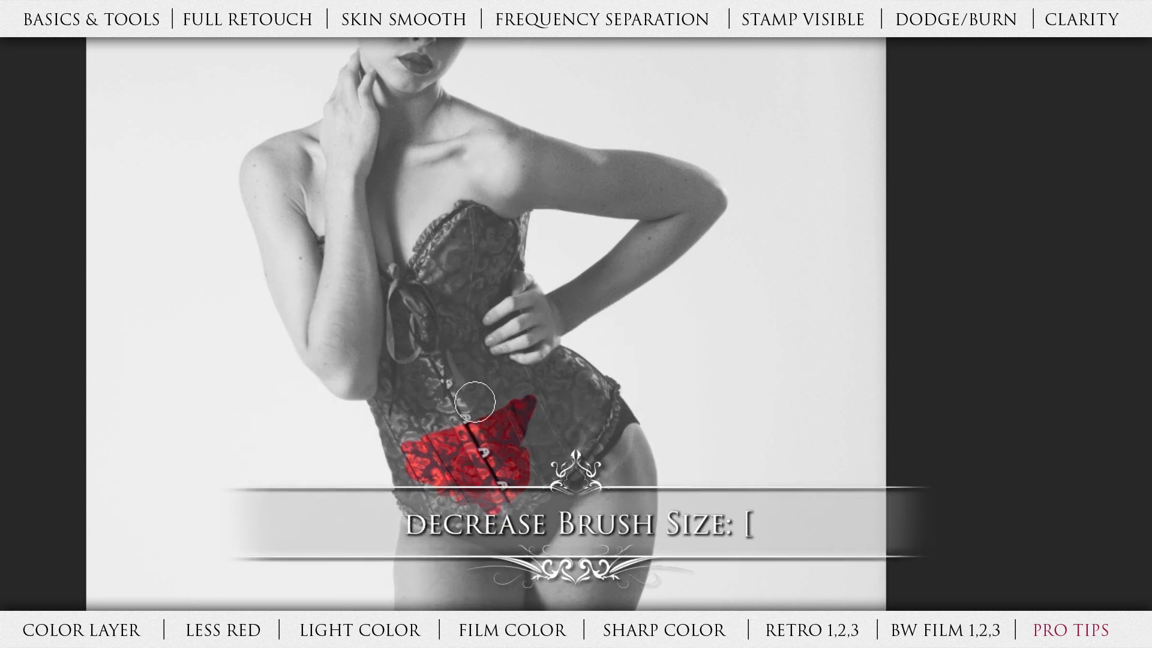
pyautogui.press(']')
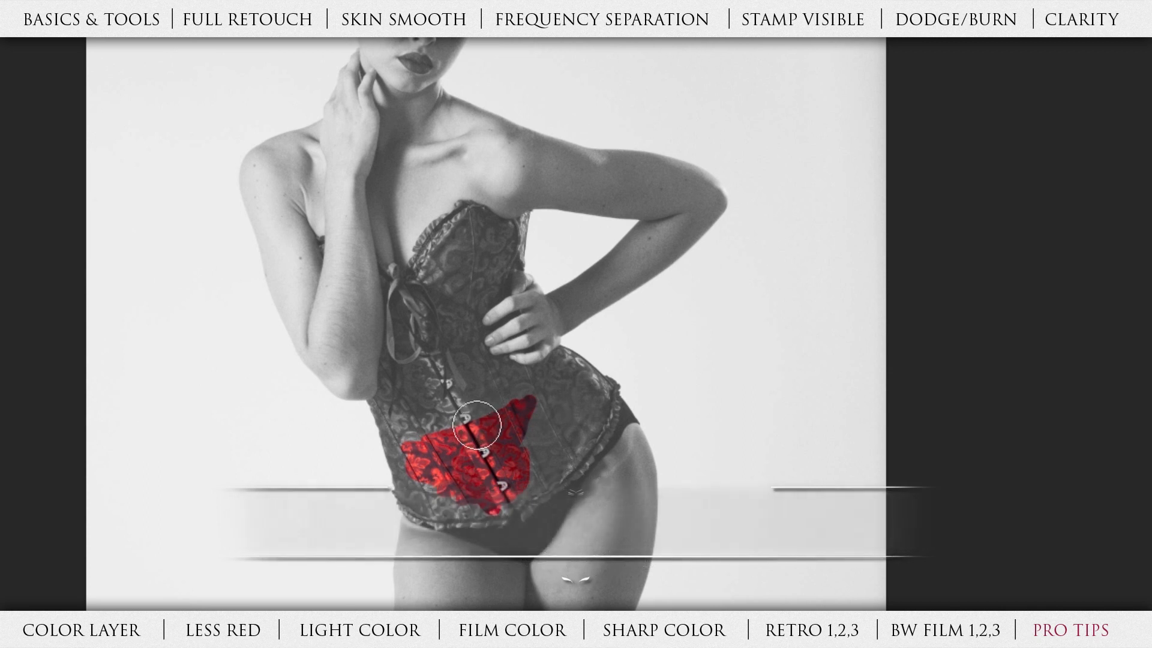
# Step: Adjust the brush size and paint black on the group mask over the rest of the corset to reveal its red color
pyautogui.press(']')
pyautogui.press(']')
pyautogui.press('[')
pyautogui.press('[')
pyautogui.press('[')
pyautogui.press('[')
pyautogui.moveTo(472, 417)
pyautogui.mouseDown()
pyautogui.moveTo(536, 391)
pyautogui.moveTo(490, 417)
pyautogui.moveTo(550, 442)
pyautogui.moveTo(529, 482)
pyautogui.moveTo(444, 498)
pyautogui.moveTo(426, 489)
pyautogui.moveTo(415, 456)
pyautogui.moveTo(430, 431)
pyautogui.moveTo(442, 440)
pyautogui.moveTo(433, 410)
pyautogui.moveTo(448, 381)
pyautogui.moveTo(469, 392)
pyautogui.mouseUp()
pyautogui.moveTo(431, 341)
pyautogui.mouseDown()
pyautogui.moveTo(446, 283)
pyautogui.moveTo(462, 281)
pyautogui.moveTo(444, 255)
pyautogui.moveTo(436, 248)
pyautogui.mouseUp()
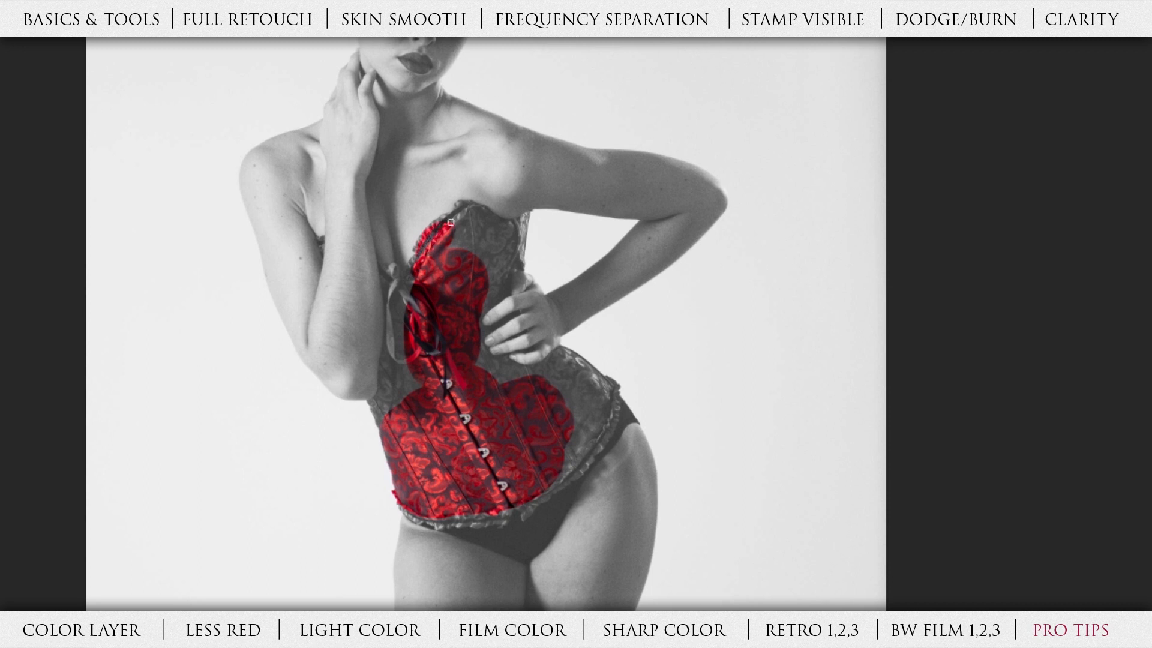
pyautogui.moveTo(461, 244); pyautogui.dragTo(451, 231)
pyautogui.moveTo(473, 227)
pyautogui.mouseDown()
pyautogui.moveTo(483, 249)
pyautogui.moveTo(471, 259)
pyautogui.moveTo(481, 237)
pyautogui.moveTo(486, 270)
pyautogui.moveTo(453, 342)
pyautogui.moveTo(499, 377)
pyautogui.moveTo(481, 370)
pyautogui.moveTo(570, 372)
pyautogui.moveTo(580, 428)
pyautogui.moveTo(543, 463)
pyautogui.moveTo(585, 428)
pyautogui.moveTo(525, 448)
pyautogui.moveTo(548, 410)
pyautogui.moveTo(500, 400)
pyautogui.moveTo(478, 427)
pyautogui.moveTo(459, 421)
pyautogui.moveTo(503, 403)
pyautogui.moveTo(505, 372)
pyautogui.moveTo(493, 379)
pyautogui.moveTo(510, 352)
pyautogui.moveTo(523, 357)
pyautogui.moveTo(505, 345)
pyautogui.moveTo(504, 313)
pyautogui.moveTo(519, 345)
pyautogui.moveTo(582, 386)
pyautogui.moveTo(571, 391)
pyautogui.moveTo(573, 363)
pyautogui.moveTo(589, 414)
pyautogui.mouseUp()
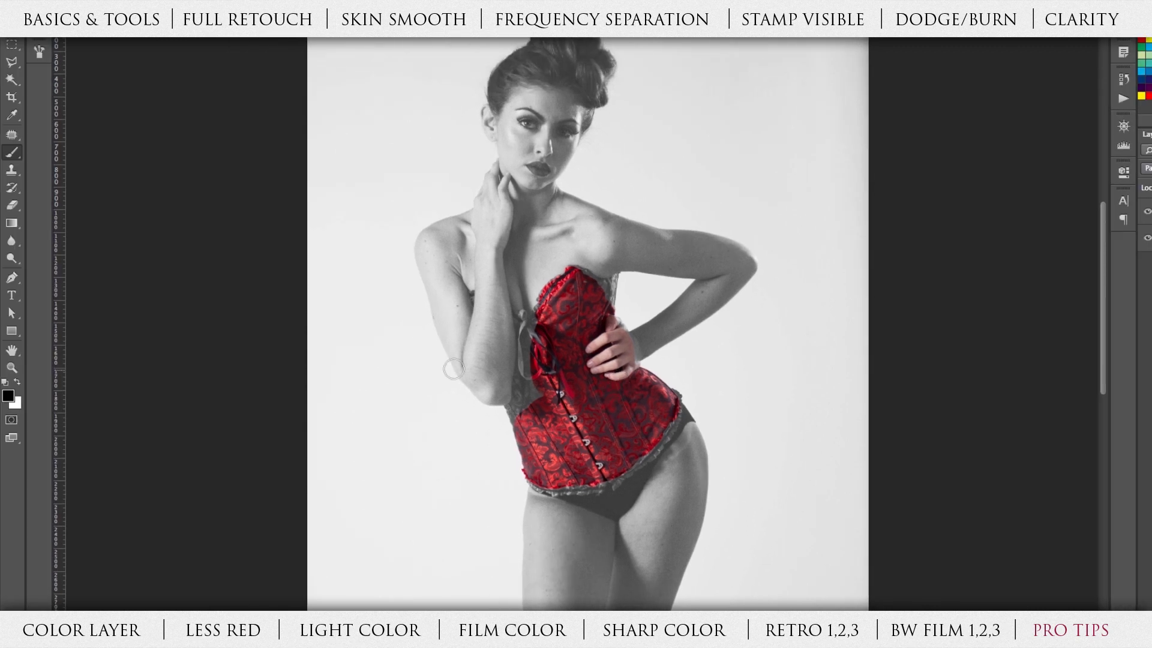
# Step: Swap the foreground color to white and paint over the fingers on the waist to return them to black and white
pyautogui.click(18, 384)
pyautogui.click(18, 384)
pyautogui.click(18, 384)
pyautogui.click(17, 384)
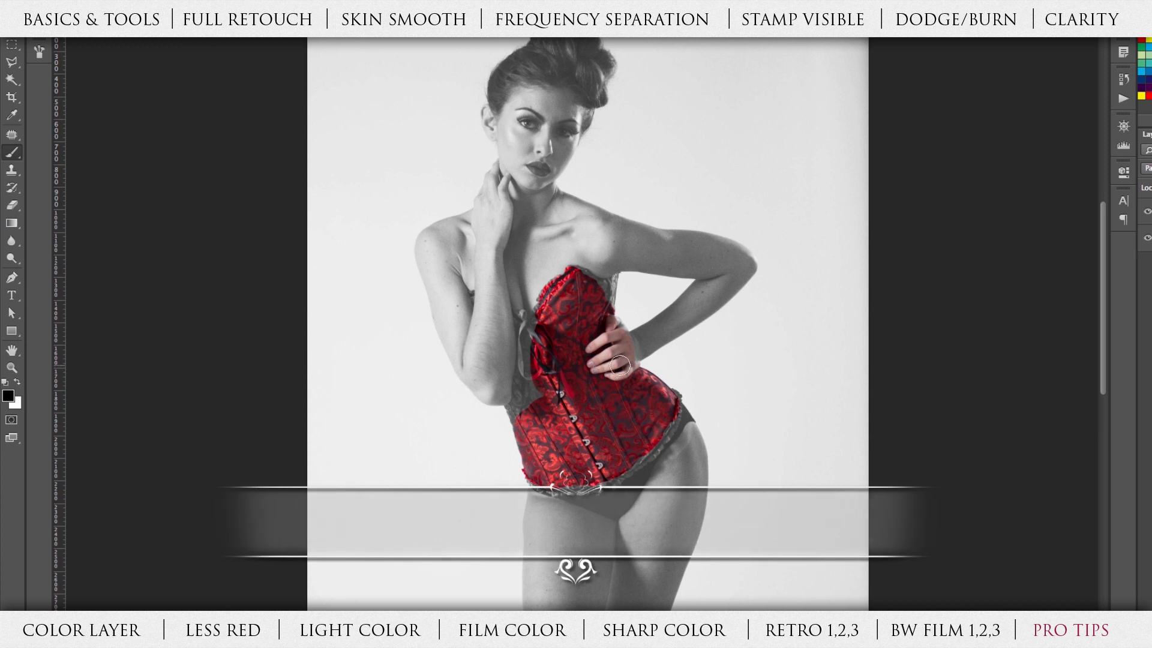
pyautogui.press('x')
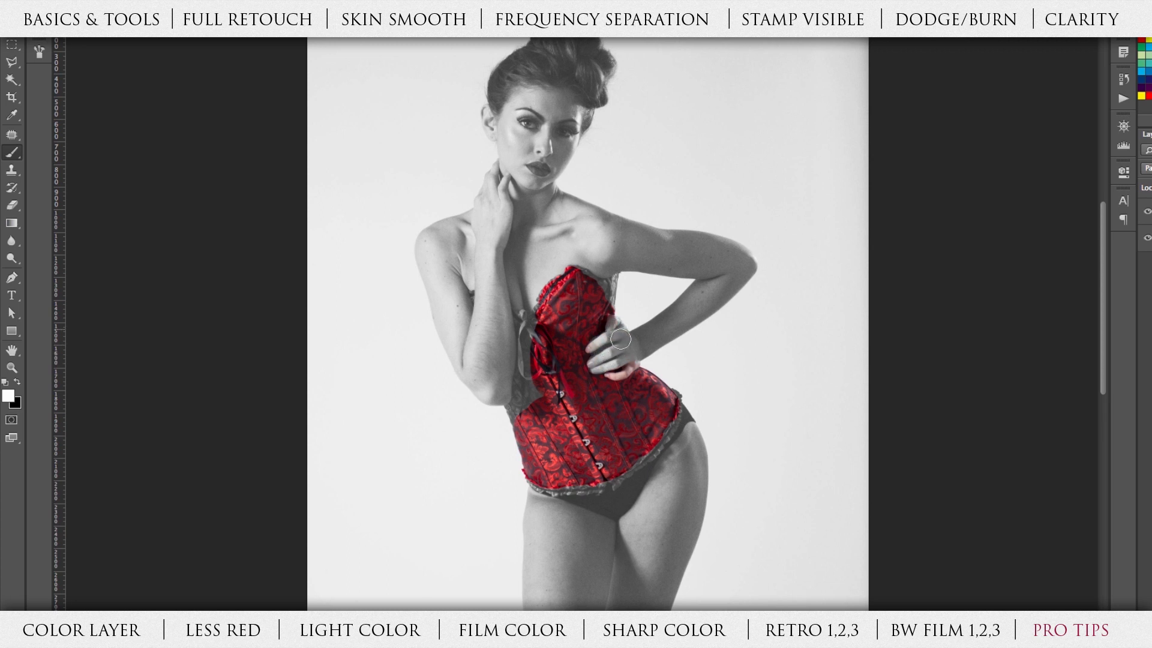
pyautogui.moveTo(594, 351)
pyautogui.mouseDown()
pyautogui.moveTo(655, 356)
pyautogui.moveTo(584, 354)
pyautogui.moveTo(587, 393)
pyautogui.moveTo(562, 364)
pyautogui.moveTo(592, 389)
pyautogui.moveTo(569, 347)
pyautogui.moveTo(572, 360)
pyautogui.moveTo(524, 402)
pyautogui.moveTo(543, 371)
pyautogui.moveTo(567, 390)
pyautogui.moveTo(541, 396)
pyautogui.moveTo(542, 382)
pyautogui.moveTo(552, 411)
pyautogui.moveTo(539, 433)
pyautogui.moveTo(552, 376)
pyautogui.moveTo(571, 404)
pyautogui.moveTo(554, 413)
pyautogui.moveTo(579, 393)
pyautogui.mouseUp()
# Step: Alternate between black and white paint on the mask, ending with white over the entire corset to hide its red color
pyautogui.press('x')
pyautogui.press('x')
pyautogui.press('x')
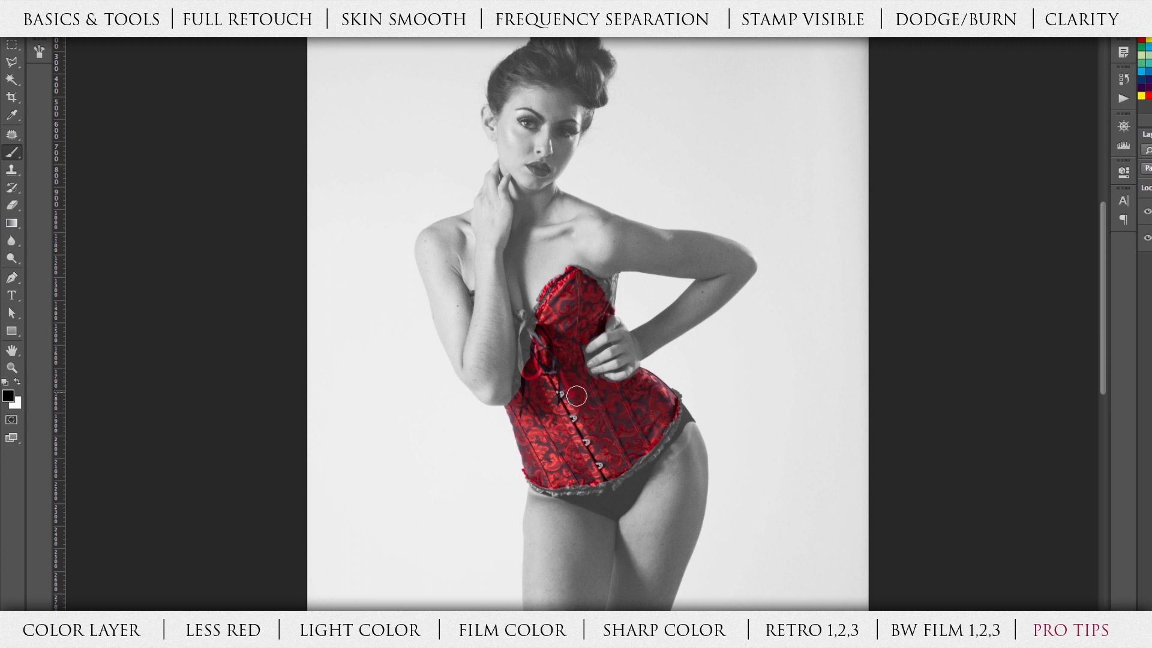
pyautogui.press('x')
pyautogui.moveTo(590, 443)
pyautogui.mouseDown()
pyautogui.moveTo(688, 427)
pyautogui.moveTo(575, 443)
pyautogui.moveTo(519, 482)
pyautogui.moveTo(720, 391)
pyautogui.moveTo(606, 391)
pyautogui.moveTo(521, 441)
pyautogui.moveTo(632, 335)
pyautogui.moveTo(604, 356)
pyautogui.moveTo(537, 366)
pyautogui.moveTo(628, 301)
pyautogui.moveTo(489, 317)
pyautogui.moveTo(537, 298)
pyautogui.mouseUp()
# Step: Reveal a small red spot on the lower corset with black and paint over it with white
pyautogui.press('x')
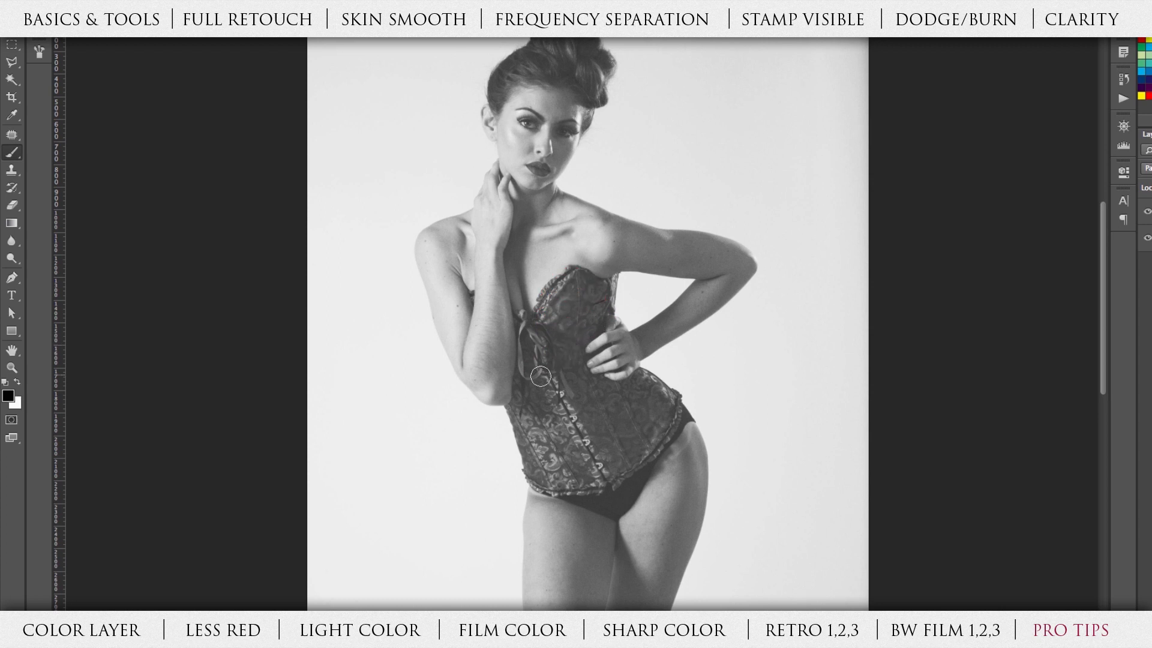
pyautogui.moveTo(542, 436); pyautogui.dragTo(543, 441)
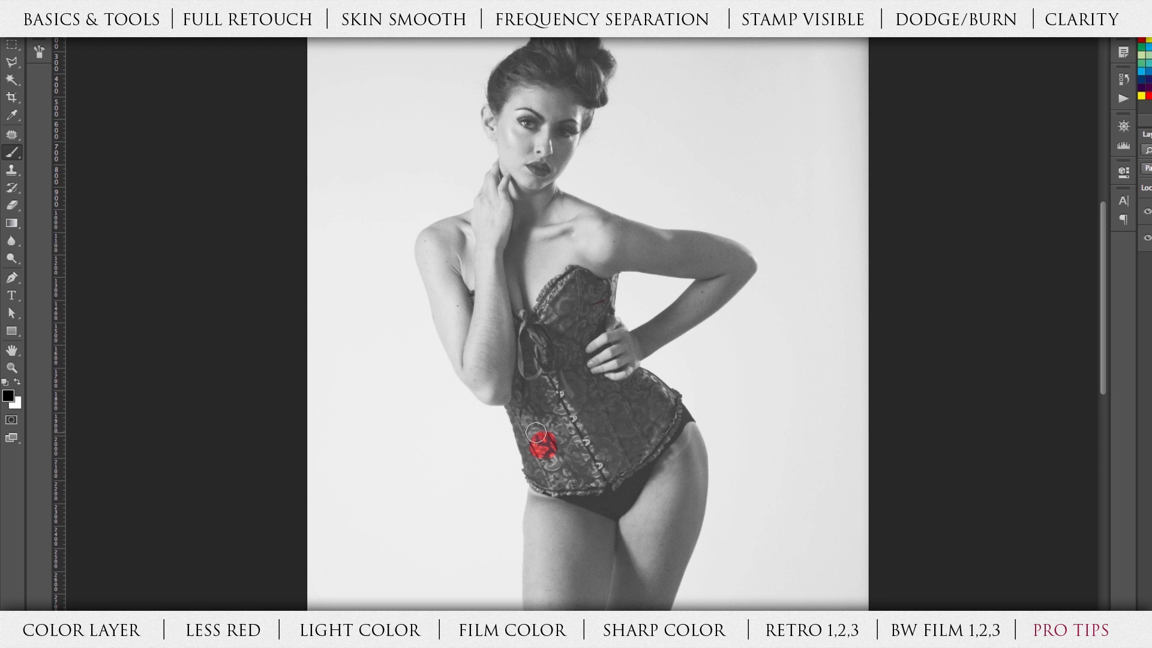
pyautogui.press('x')
pyautogui.moveTo(561, 447); pyautogui.dragTo(551, 433)
# Step: Swap back to black and dab five separate spots of red onto the lower half of the corset
pyautogui.press('x')
pyautogui.click(558, 446)
pyautogui.click(624, 429)
pyautogui.click(578, 398)
pyautogui.click(590, 450)
pyautogui.click(605, 415)
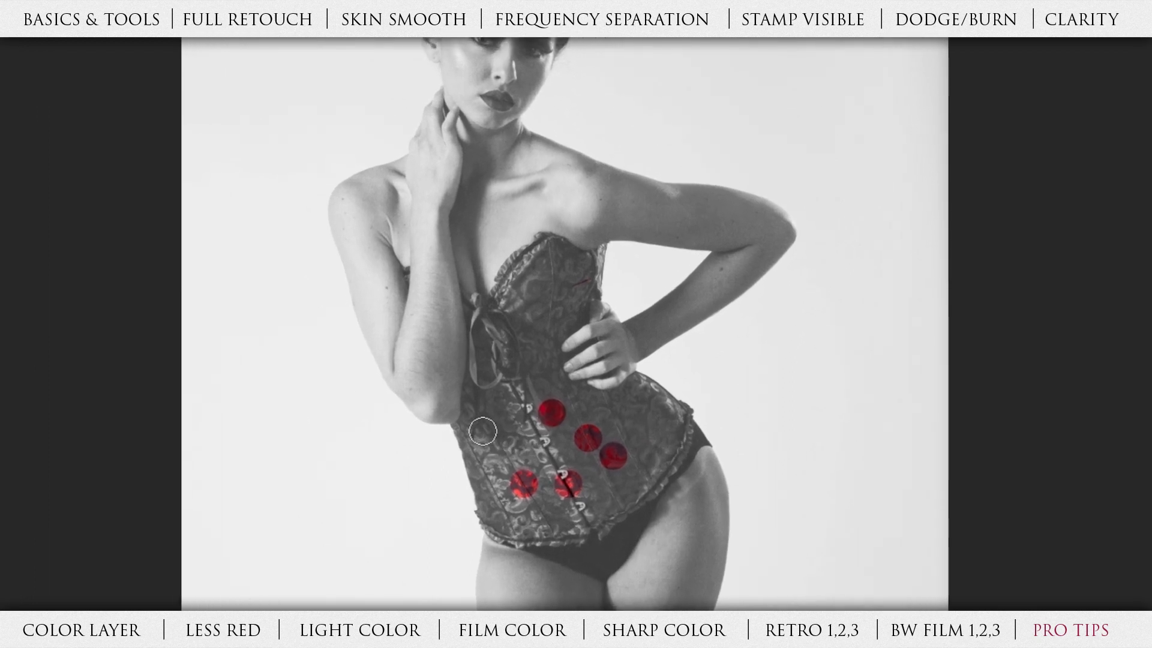
# Step: Enlarge the brush well beyond its current size, shrink it back and dab one more red spot beside the corset's front clasps
pyautogui.press(']')
pyautogui.press(']')
pyautogui.press(']')
pyautogui.press(']')
pyautogui.press(']')
pyautogui.press(']')
pyautogui.press(']')
pyautogui.press(']')
pyautogui.press(']')
pyautogui.press(']')
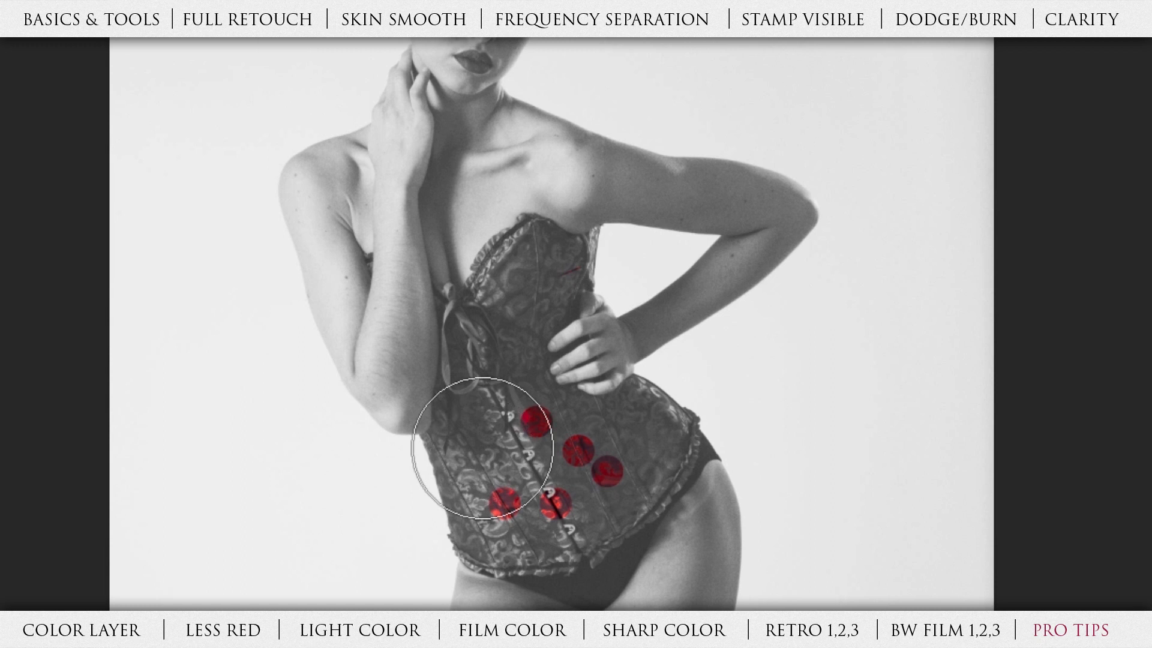
pyautogui.press('[')
pyautogui.press('[')
pyautogui.press('[')
pyautogui.press('[')
pyautogui.press('[')
pyautogui.press('[')
pyautogui.press('[')
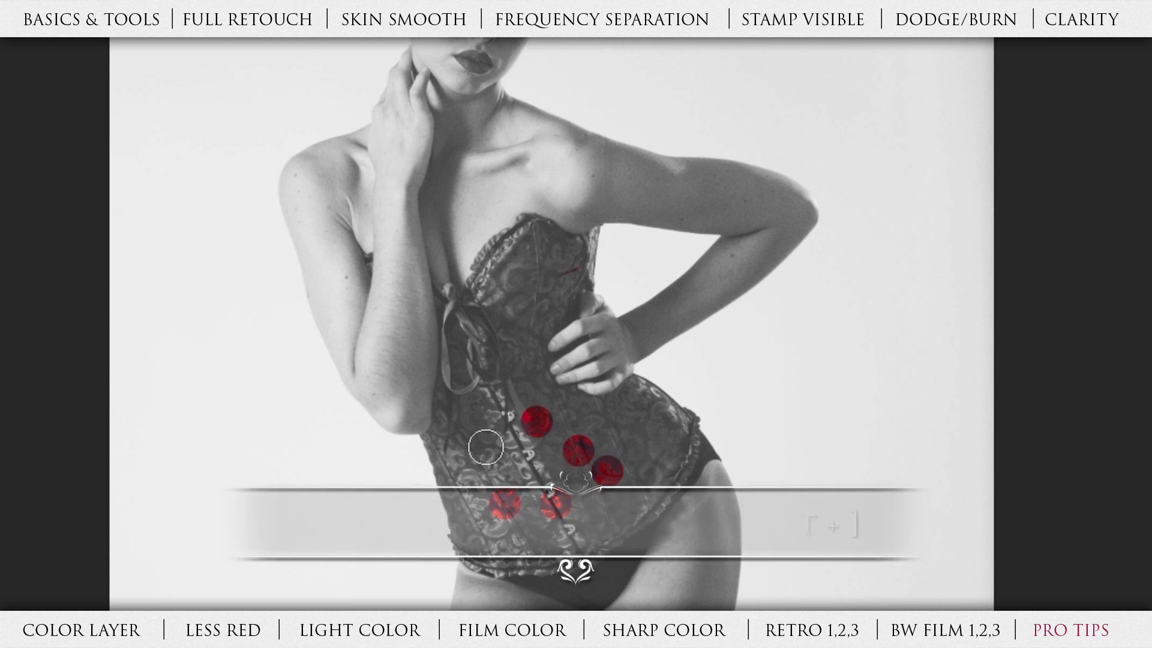
pyautogui.click(525, 460)
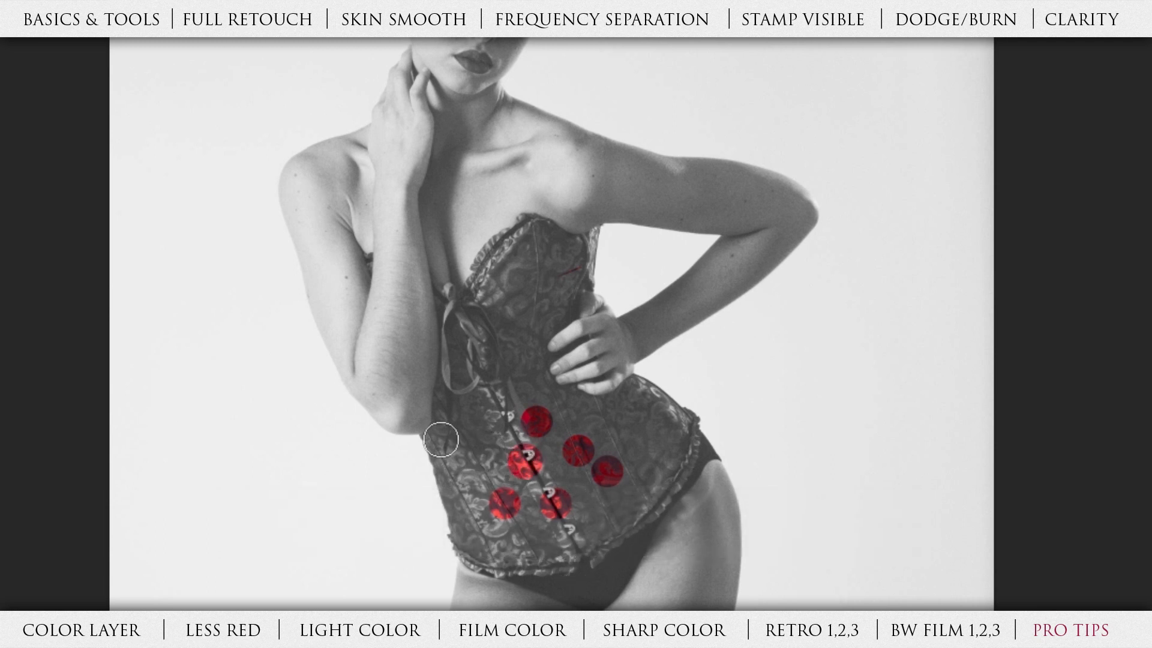
# Step: Vary the brush hardness, leave it softer and paint black over the bodice, ribbon and hip side of the corset to reveal the red
pyautogui.hotkey('shift', '[')
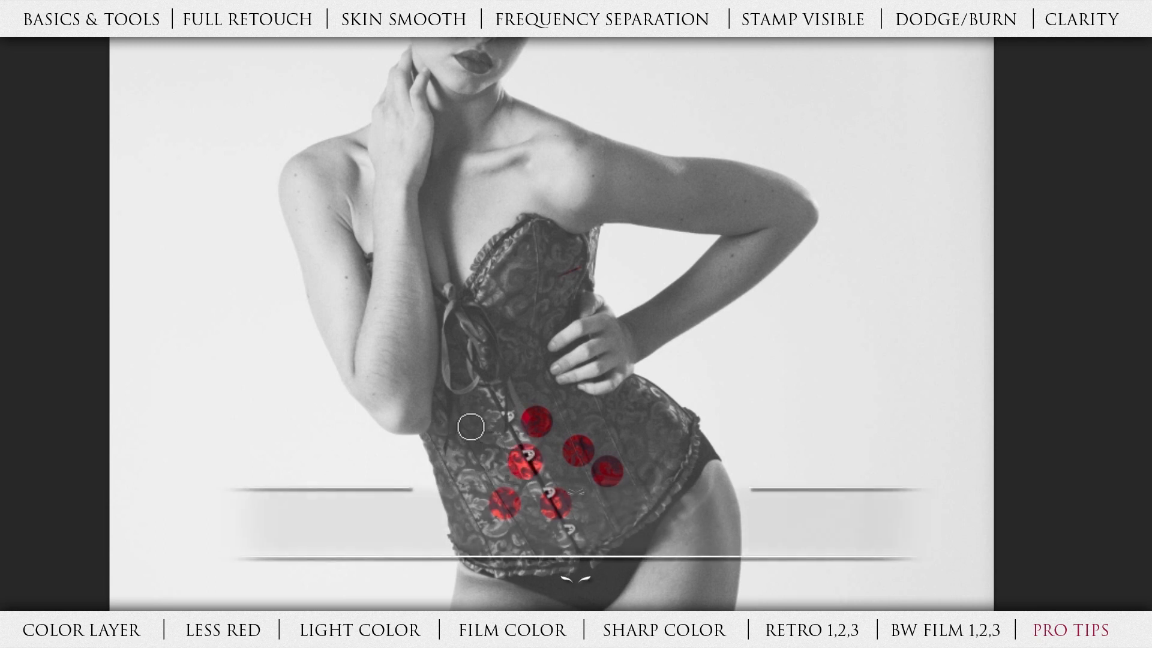
pyautogui.hotkey('shift', ']')
pyautogui.hotkey('shift', ']')
pyautogui.hotkey('shift', ']')
pyautogui.hotkey('shift', ']')
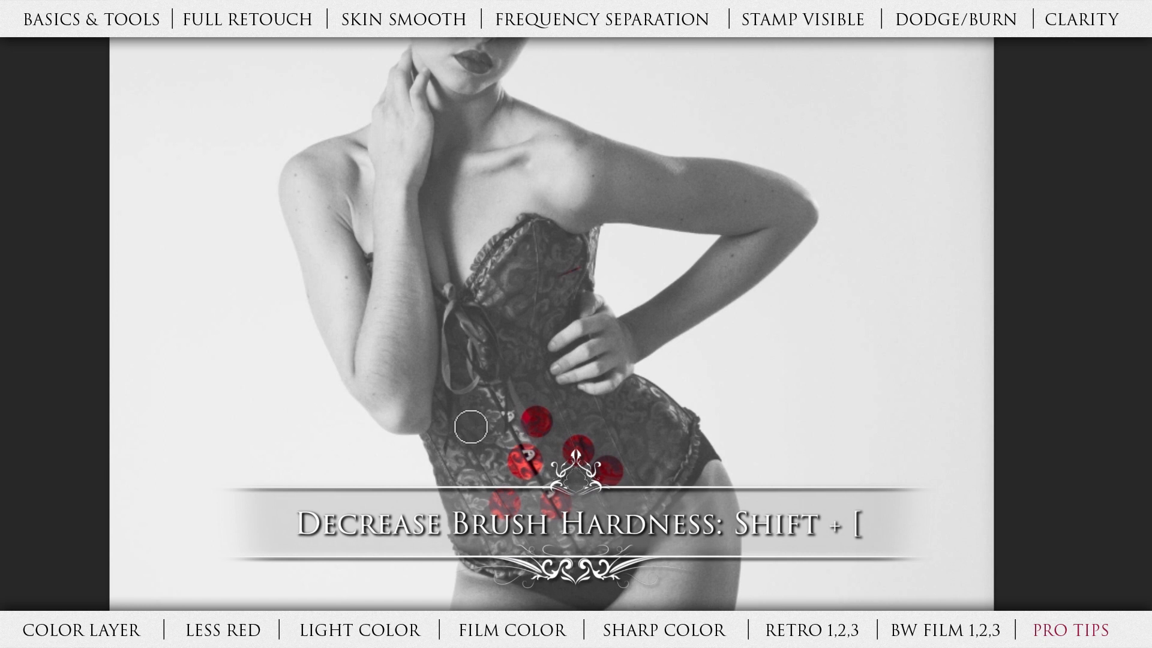
pyautogui.hotkey('shift', '[')
pyautogui.hotkey('shift', '[')
pyautogui.hotkey('shift', '[')
pyautogui.hotkey('shift', '[')
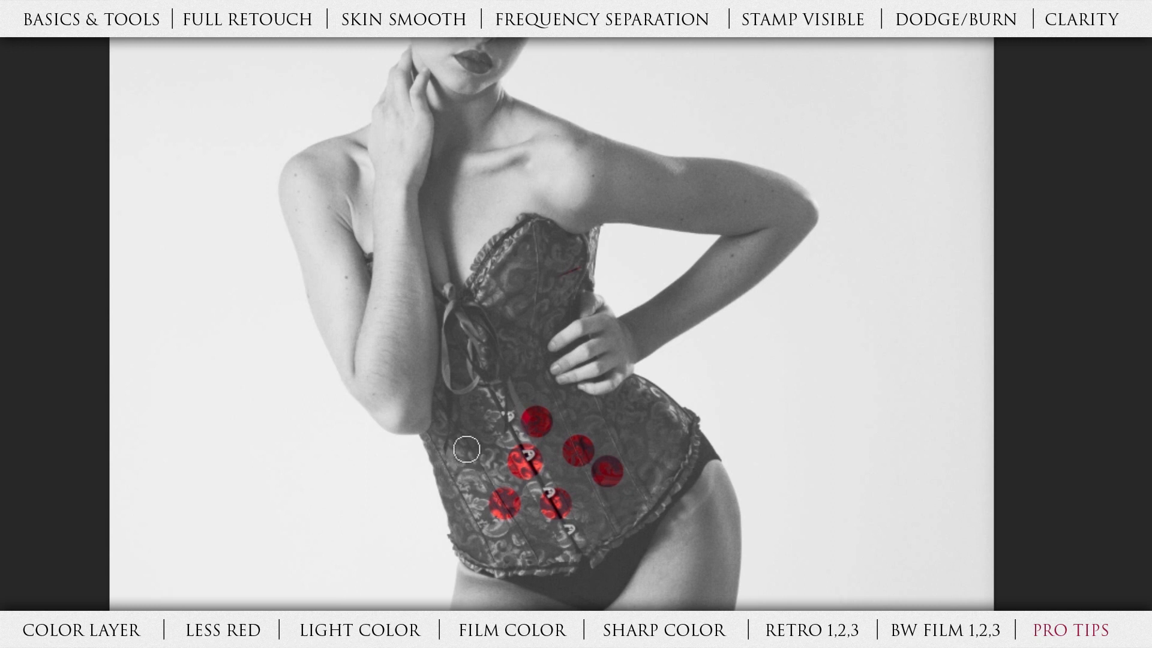
pyautogui.moveTo(465, 447)
pyautogui.mouseDown()
pyautogui.moveTo(482, 471)
pyautogui.moveTo(505, 422)
pyautogui.moveTo(542, 423)
pyautogui.moveTo(500, 429)
pyautogui.moveTo(485, 404)
pyautogui.moveTo(451, 416)
pyautogui.moveTo(485, 415)
pyautogui.mouseUp()
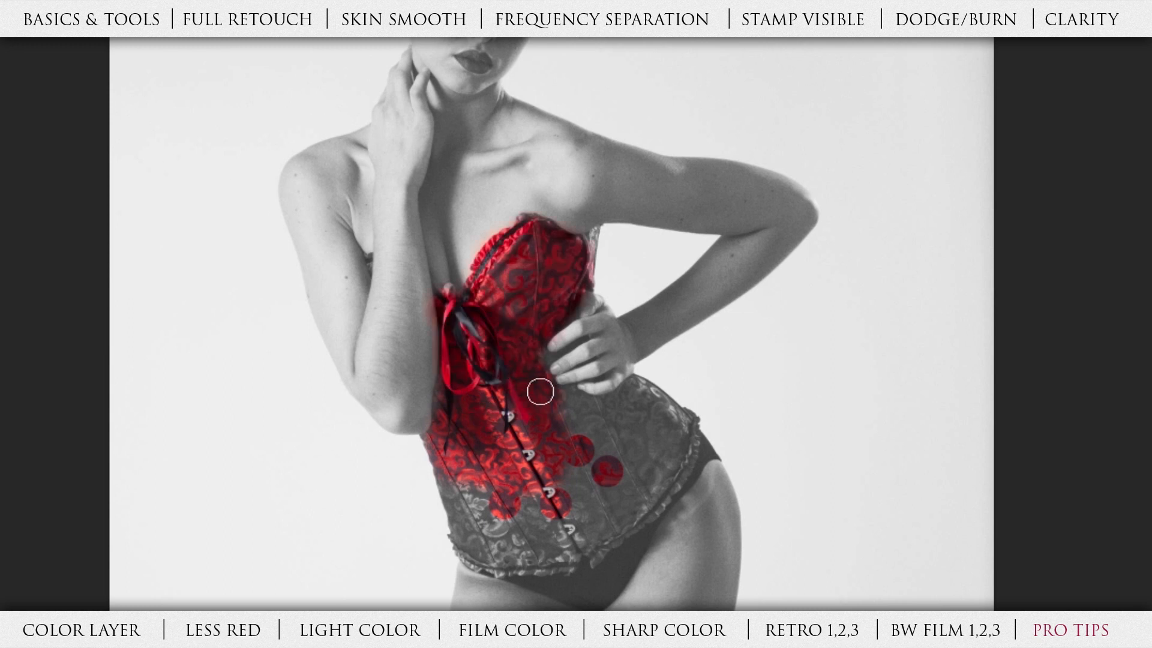
pyautogui.moveTo(537, 390); pyautogui.dragTo(624, 423)
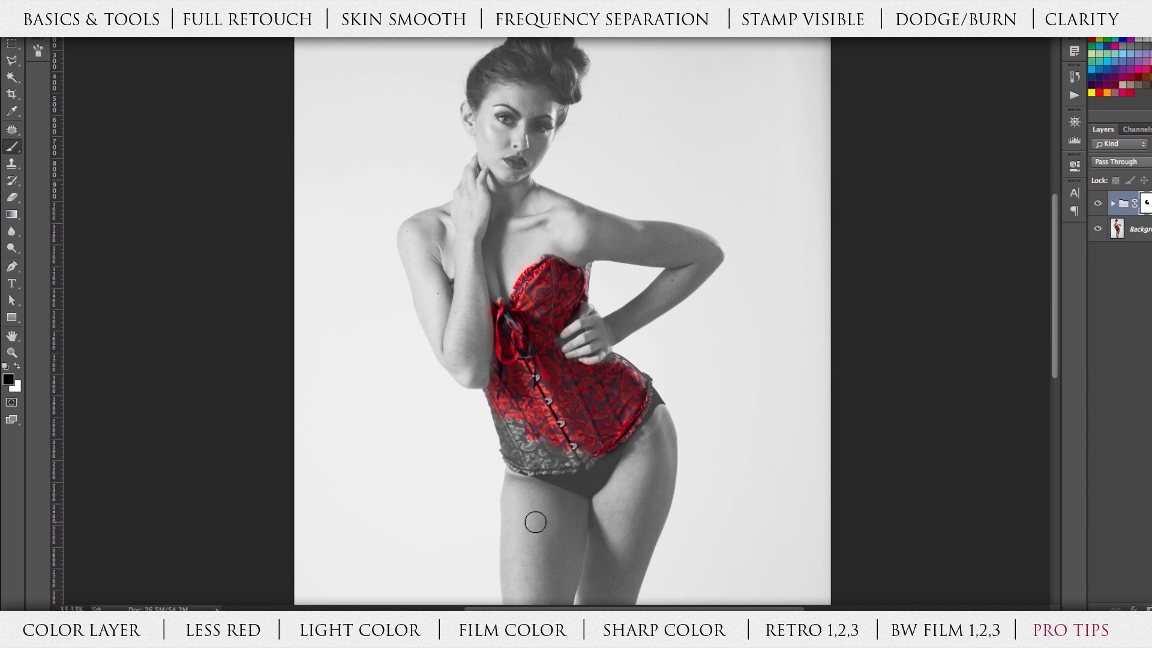
# Step: Paint skin color onto both thighs with black and cover the strokes with white to return them to black and white
pyautogui.moveTo(539, 527)
pyautogui.mouseDown()
pyautogui.moveTo(532, 539)
pyautogui.moveTo(520, 531)
pyautogui.mouseUp()
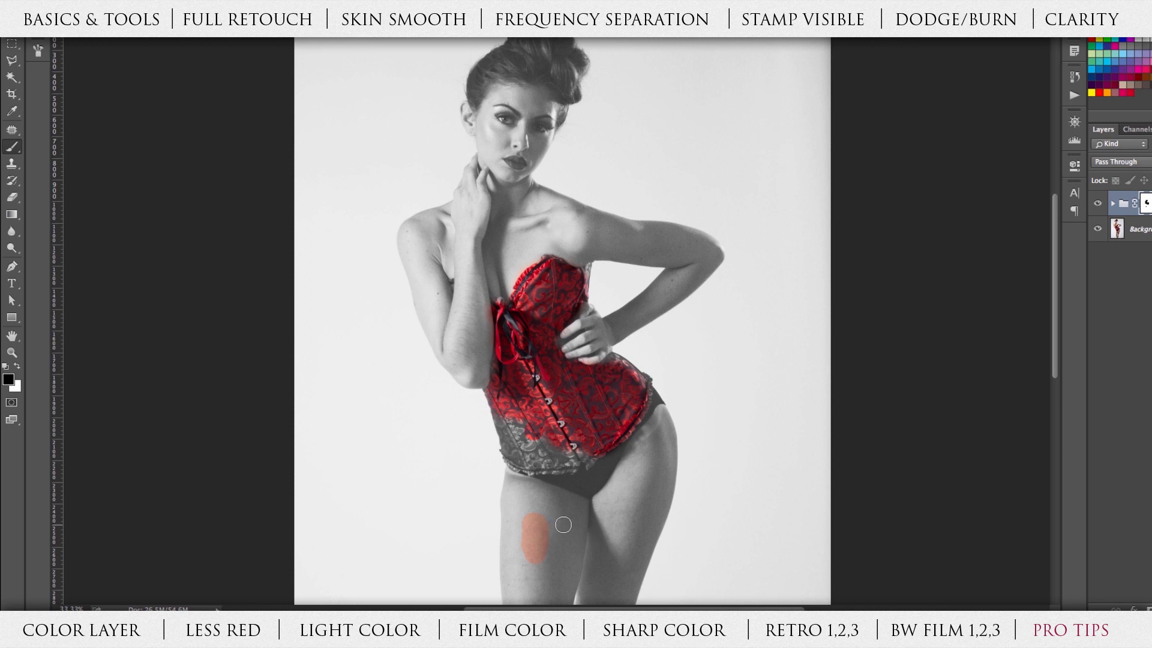
pyautogui.moveTo(624, 506)
pyautogui.mouseDown()
pyautogui.moveTo(623, 546)
pyautogui.moveTo(625, 503)
pyautogui.moveTo(634, 528)
pyautogui.moveTo(624, 488)
pyautogui.mouseUp()
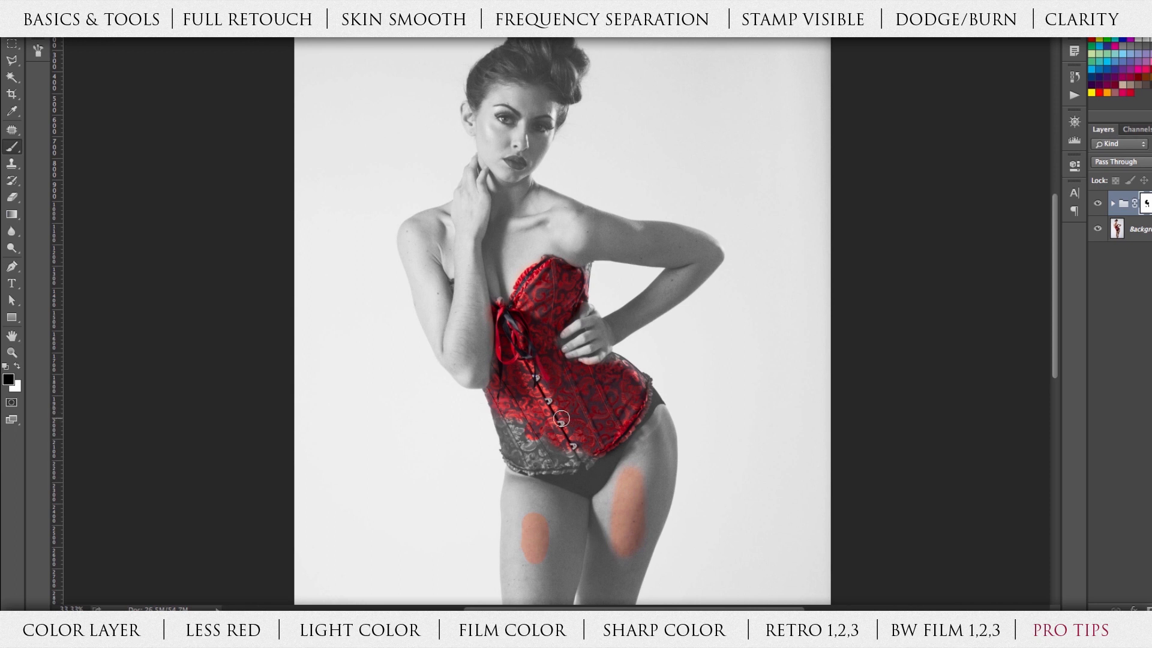
pyautogui.press('x')
pyautogui.moveTo(649, 481)
pyautogui.mouseDown()
pyautogui.moveTo(639, 535)
pyautogui.moveTo(622, 545)
pyautogui.moveTo(633, 488)
pyautogui.mouseUp()
pyautogui.moveTo(530, 517); pyautogui.dragTo(543, 553)
# Step: Reveal the remaining red along the corset's lower side and hem with black, using white for cleanup around the ribbon
pyautogui.press('x')
pyautogui.moveTo(559, 443)
pyautogui.mouseDown()
pyautogui.moveTo(603, 465)
pyautogui.moveTo(528, 462)
pyautogui.moveTo(506, 445)
pyautogui.moveTo(528, 449)
pyautogui.moveTo(541, 431)
pyautogui.mouseUp()
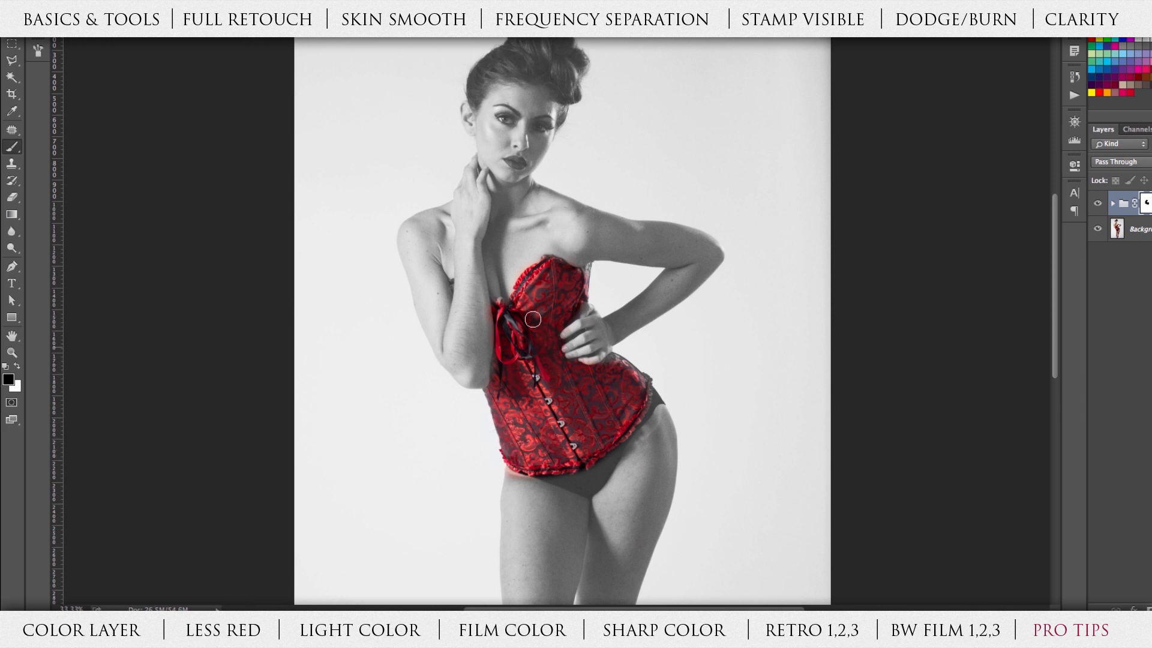
pyautogui.press('x')
pyautogui.moveTo(531, 321)
pyautogui.mouseDown()
pyautogui.moveTo(536, 408)
pyautogui.moveTo(540, 378)
pyautogui.moveTo(523, 359)
pyautogui.mouseUp()
pyautogui.press('x')
pyautogui.moveTo(536, 420)
pyautogui.mouseDown()
pyautogui.moveTo(529, 345)
pyautogui.moveTo(552, 349)
pyautogui.mouseUp()
pyautogui.press('v')
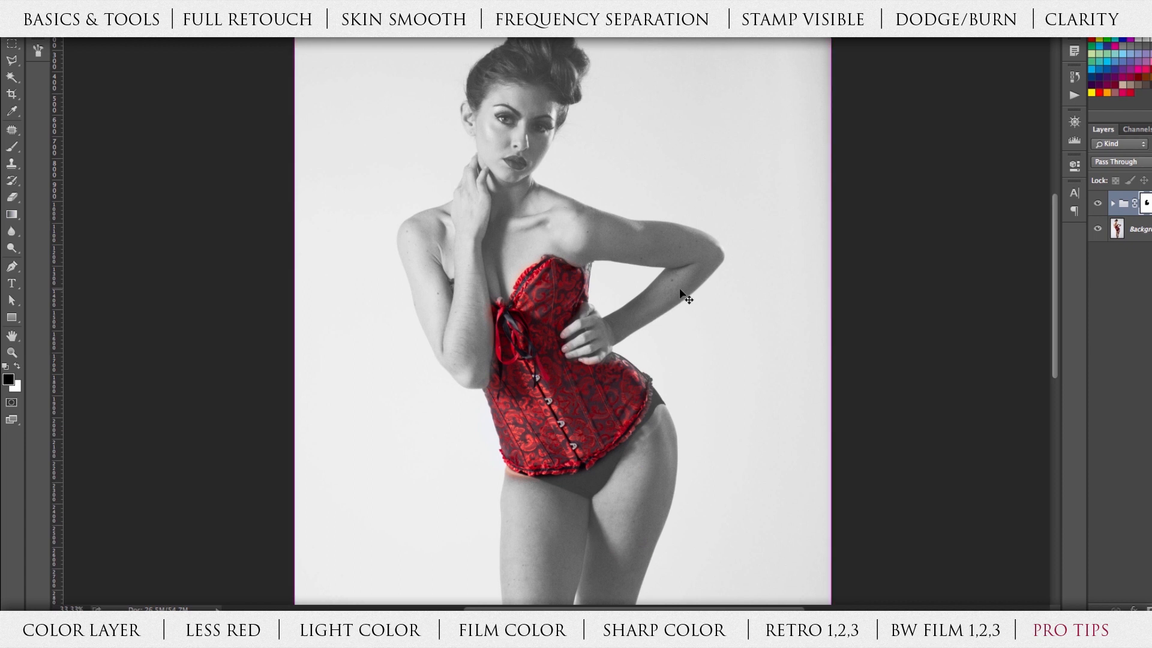
# Step: Examine the face and upper corset at several magnifications and return to a wide view
pyautogui.press('super+plus')
pyautogui.press('super+plus')
pyautogui.press('super+plus')
pyautogui.scroll(10, 640, 292)
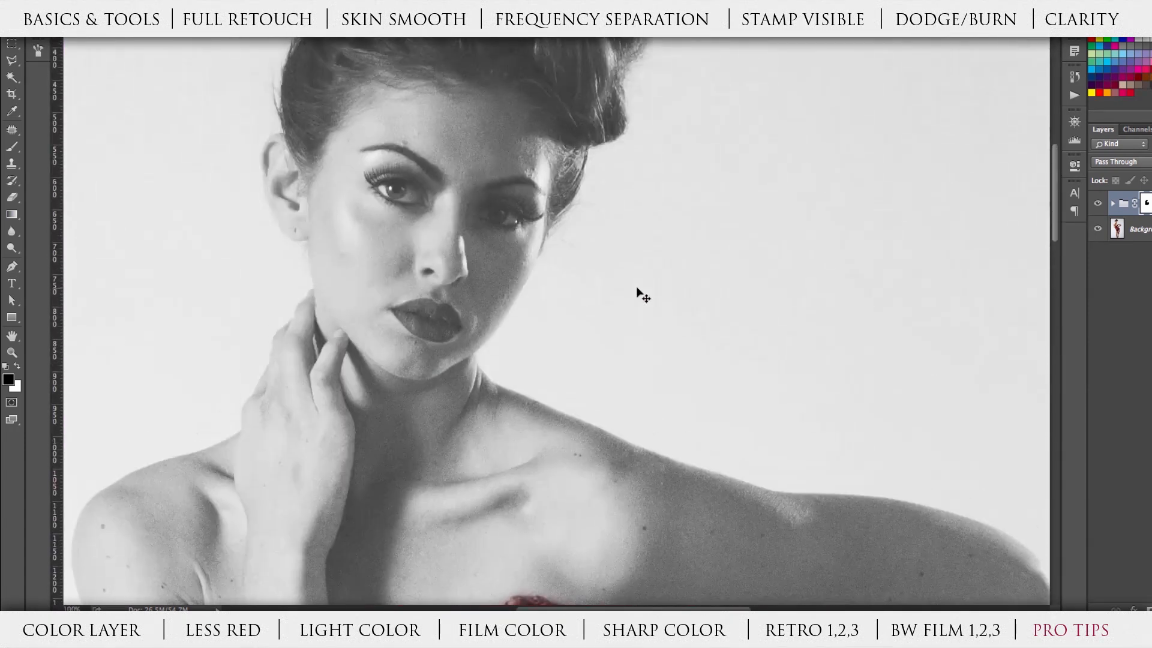
pyautogui.press('super+minus')
pyautogui.press('super+minus')
pyautogui.press('super+minus')
pyautogui.press('super+plus')
pyautogui.press('super+plus')
pyautogui.press('super+plus')
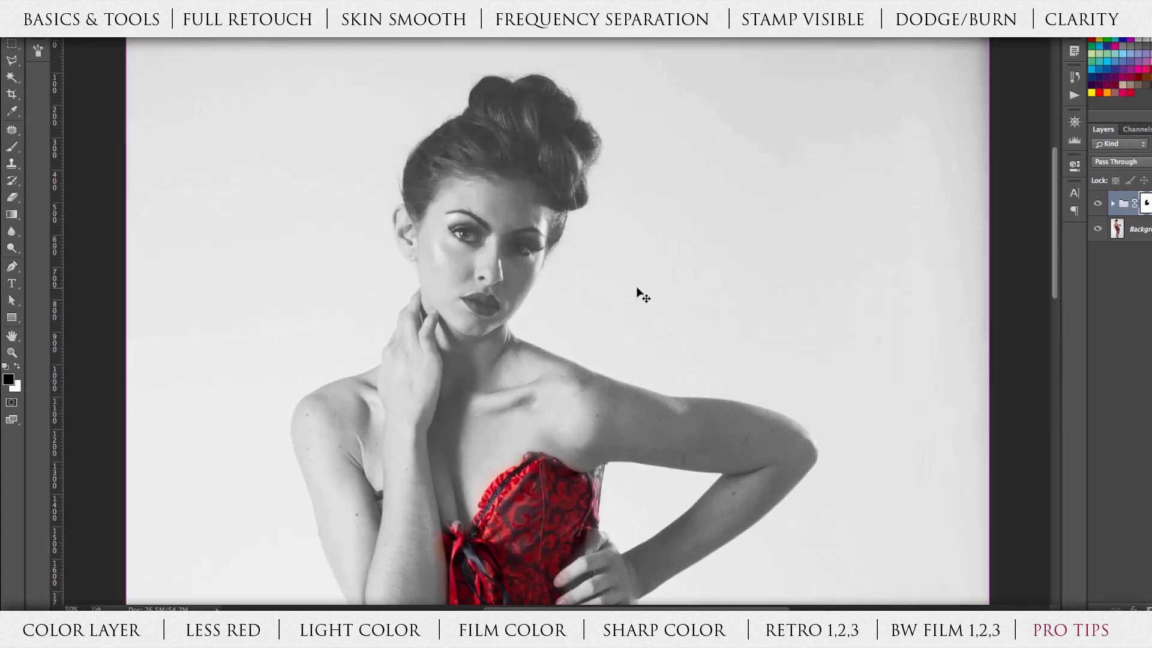
pyautogui.press('super+minus')
pyautogui.press('super+minus')
pyautogui.press('super+minus')
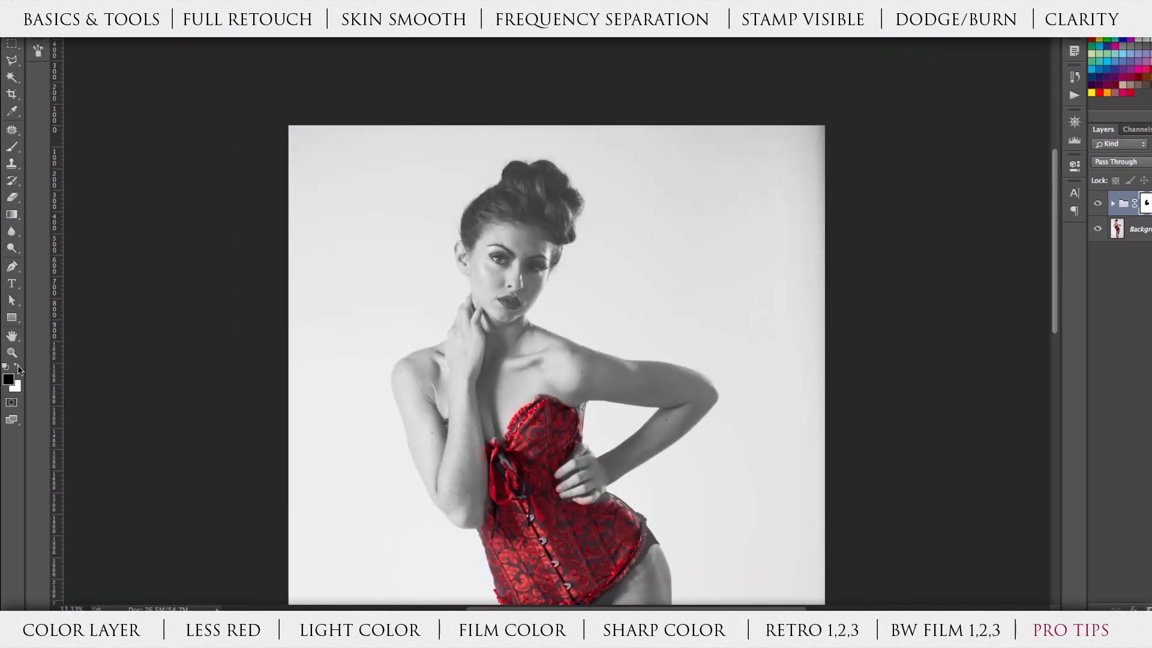
# Step: Use the Zoom tool to magnify the face and zoom back out
pyautogui.click(12, 355)
pyautogui.click(560, 302)
pyautogui.click(557, 291)
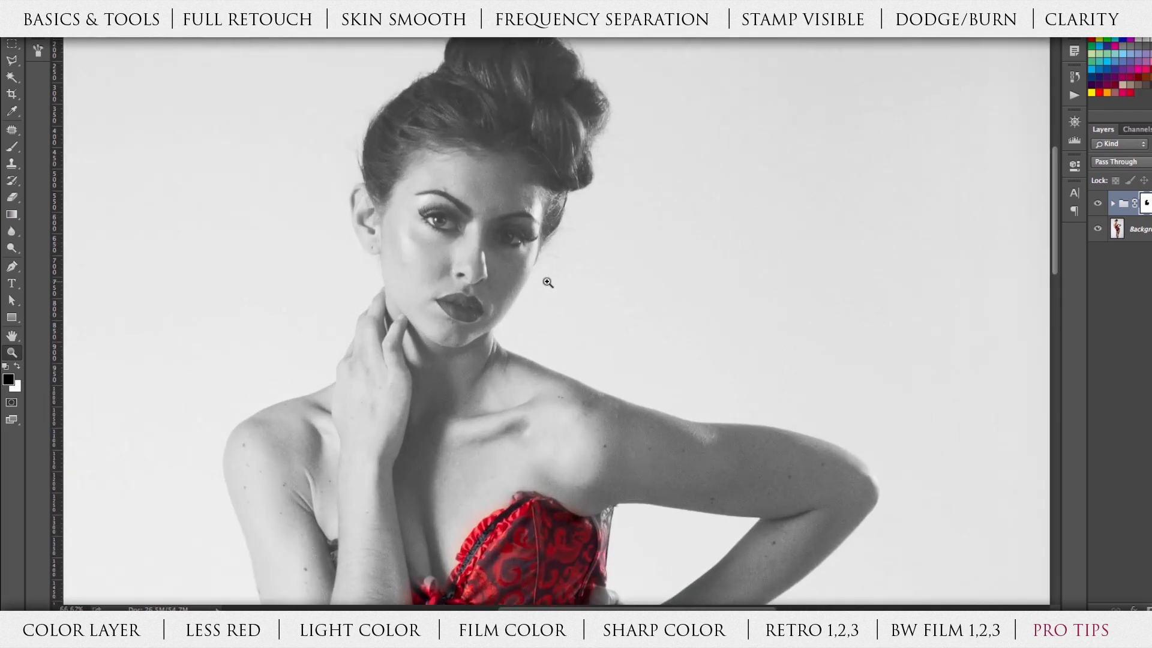
pyautogui.click(547, 283)
pyautogui.keyDown('alt'); pyautogui.click(582, 323); pyautogui.keyUp('alt')
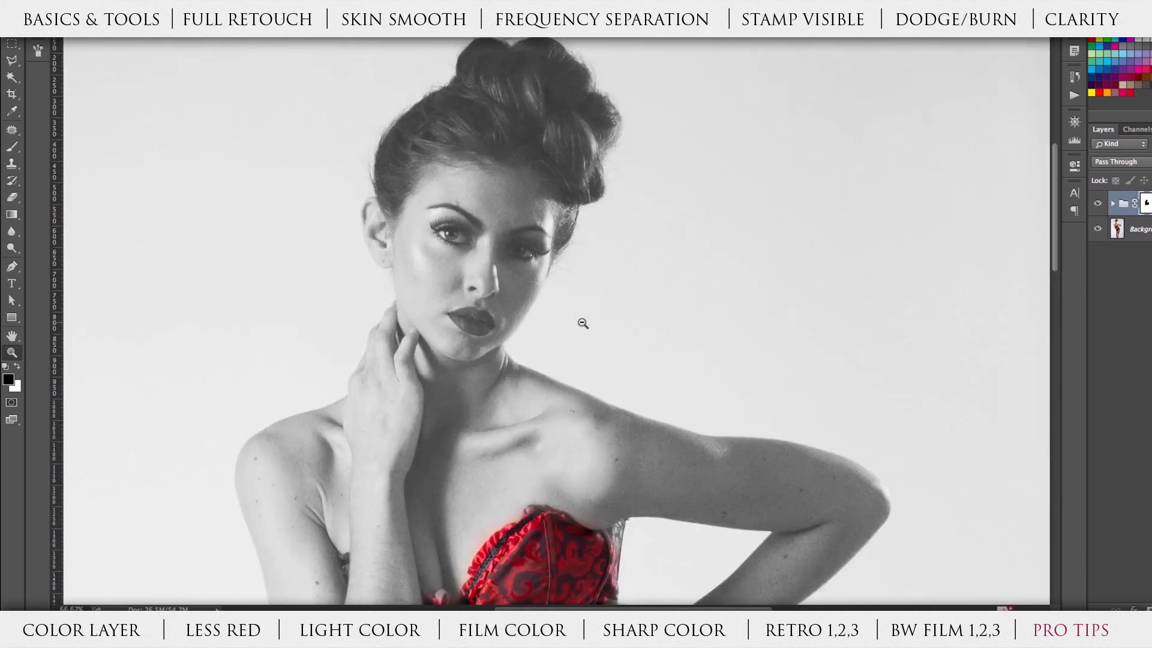
pyautogui.keyDown('alt'); pyautogui.click(581, 322); pyautogui.keyUp('alt')
# Step: Switch to the Brush tool and frame the face at 100% magnification
pyautogui.press('b')
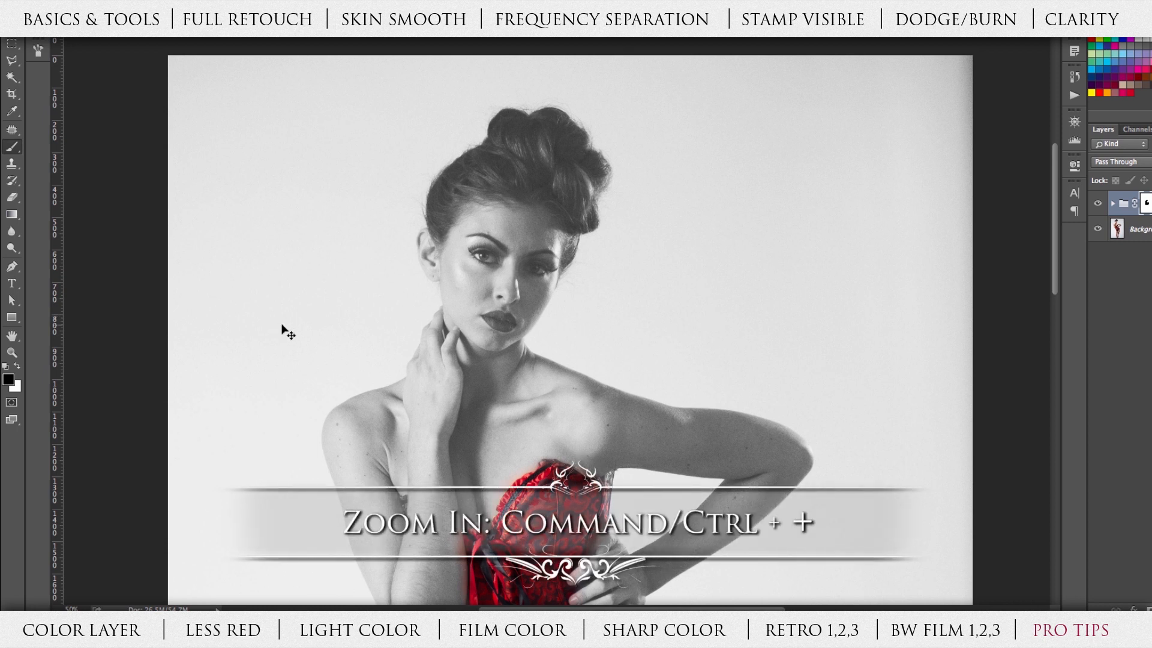
pyautogui.hotkey('ctrl', '+')
pyautogui.hotkey('ctrl', '+')
pyautogui.hotkey('ctrl', '+')
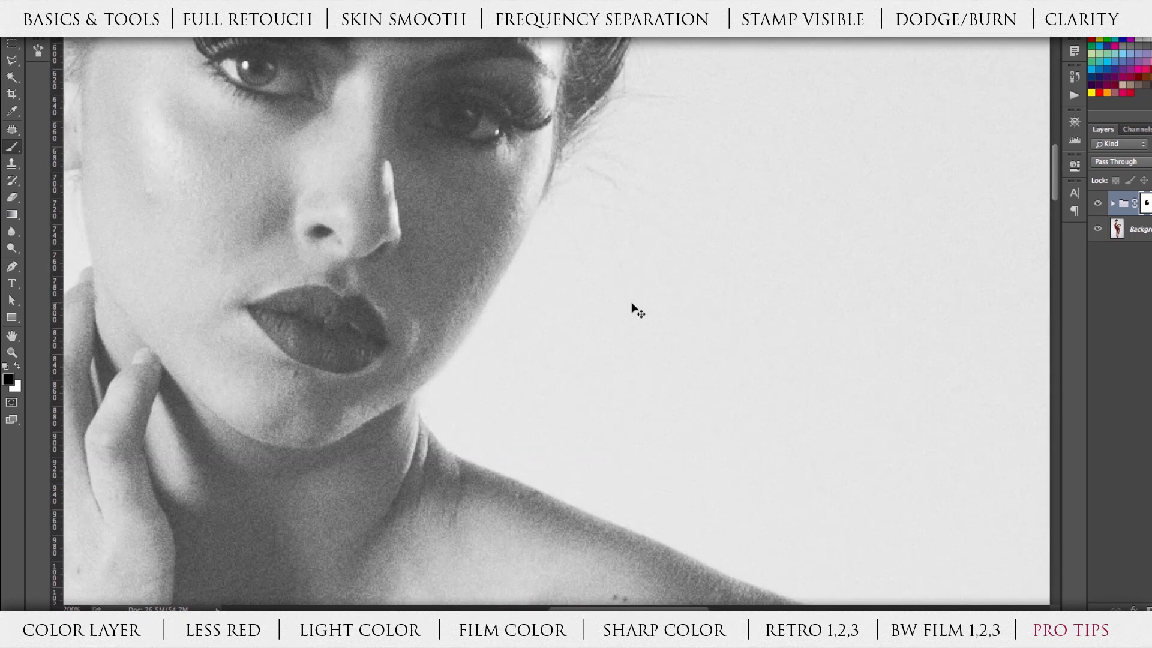
pyautogui.hotkey('ctrl', '-')
pyautogui.hotkey('ctrl', '-')
pyautogui.press('super+plus')
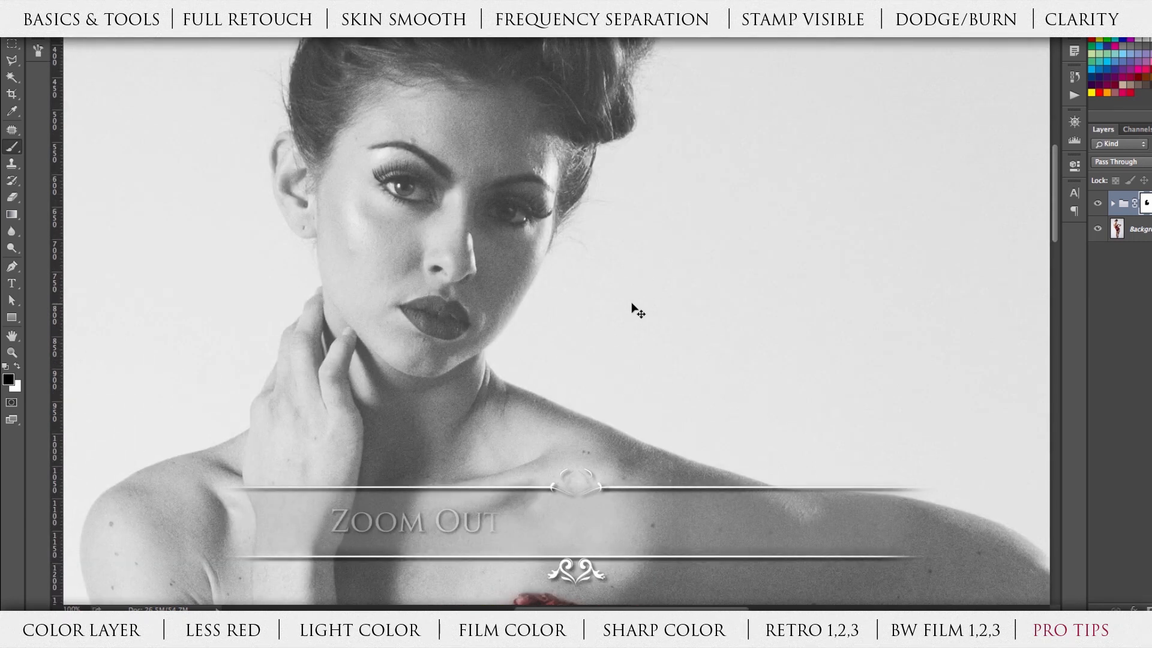
pyautogui.moveTo(442, 225); pyautogui.dragTo(477, 288)
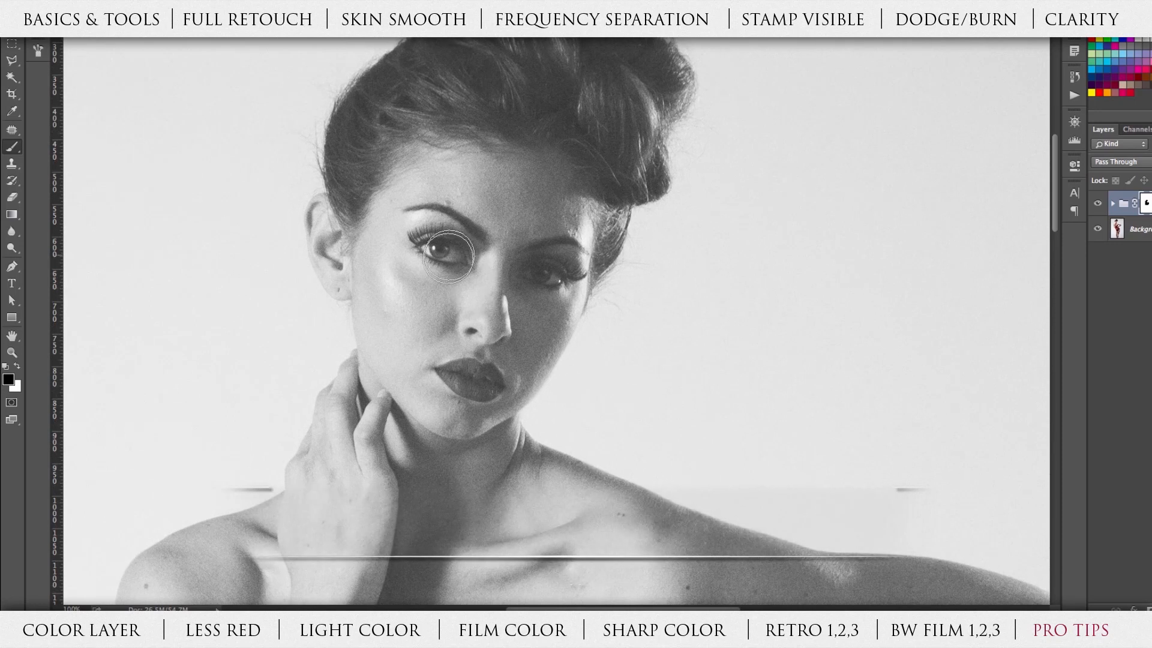
# Step: Shrink the brush and paint black on the mask over both eyes and the lips to reveal their color
pyautogui.press('[')
pyautogui.press('[')
pyautogui.press('[')
pyautogui.press('[')
pyautogui.press('[')
pyautogui.press('[')
pyautogui.press('[')
pyautogui.press('[')
pyautogui.moveTo(445, 251); pyautogui.dragTo(433, 247)
pyautogui.moveTo(528, 273); pyautogui.dragTo(552, 279)
pyautogui.moveTo(444, 371)
pyautogui.mouseDown()
pyautogui.moveTo(487, 369)
pyautogui.moveTo(496, 384)
pyautogui.moveTo(456, 387)
pyautogui.moveTo(483, 388)
pyautogui.mouseUp()
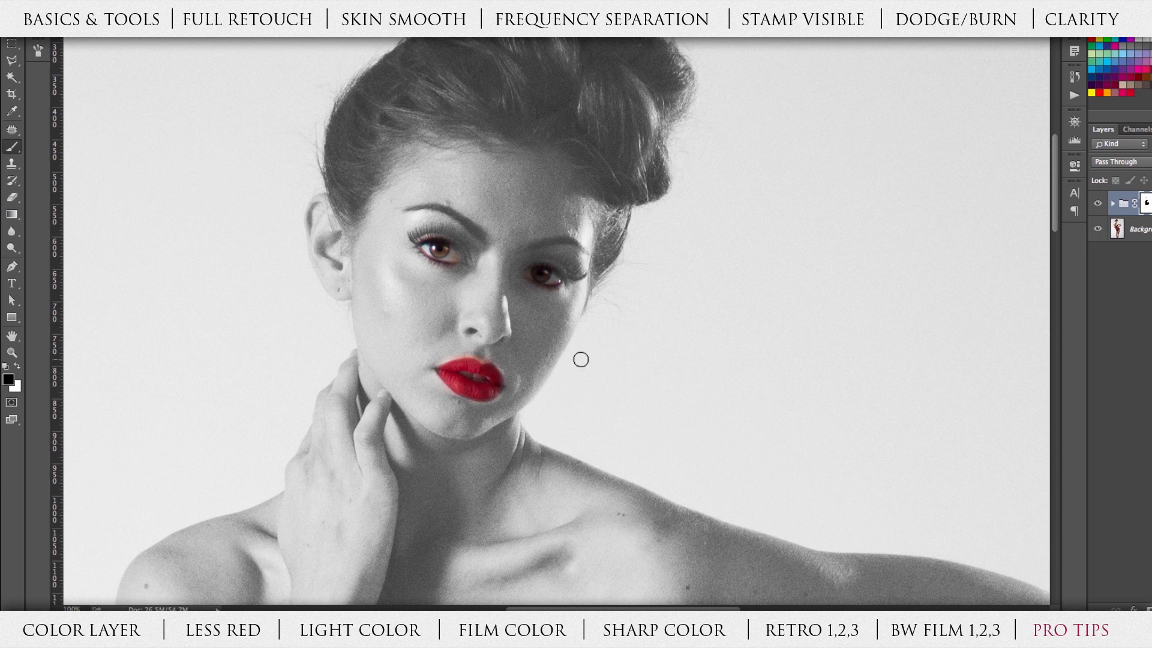
# Step: Swap to white and paint over both eyes to return them to black and white
pyautogui.press('x')
pyautogui.moveTo(458, 256)
pyautogui.mouseDown()
pyautogui.moveTo(429, 251)
pyautogui.moveTo(453, 252)
pyautogui.mouseUp()
pyautogui.moveTo(544, 280); pyautogui.dragTo(529, 275)
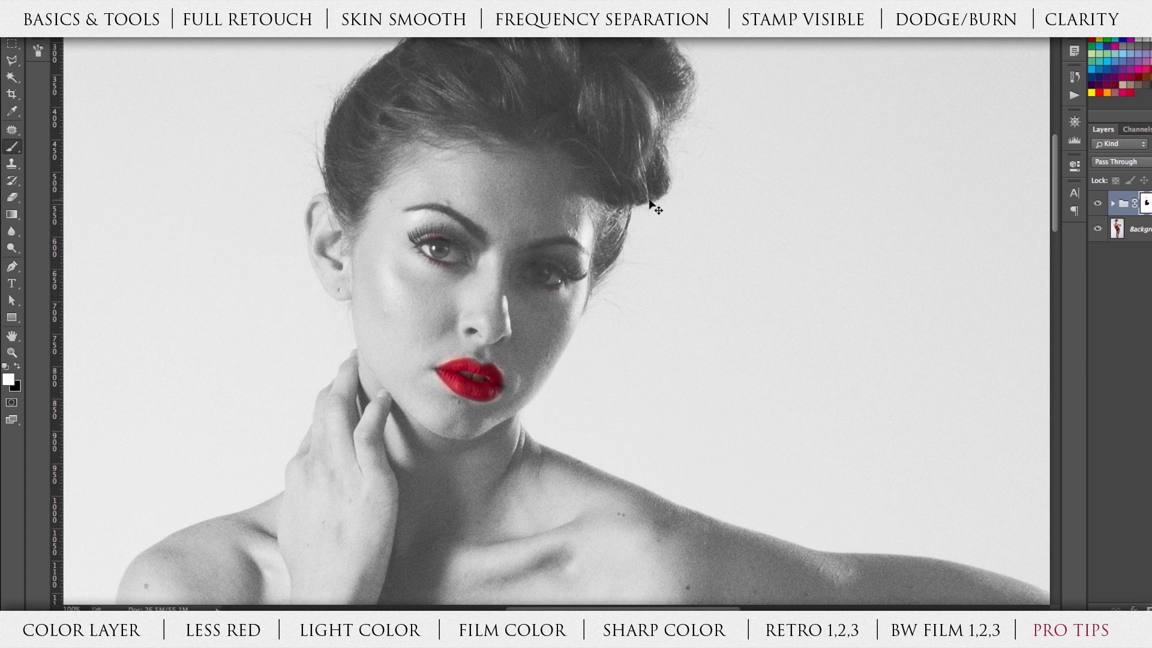
# Step: Check the portrait from a wide view and examine the edges of the red lips at 200% magnification
pyautogui.press('super+minus')
pyautogui.press('super+minus')
pyautogui.press('super+minus')
pyautogui.press('super+plus')
pyautogui.press('super+plus')
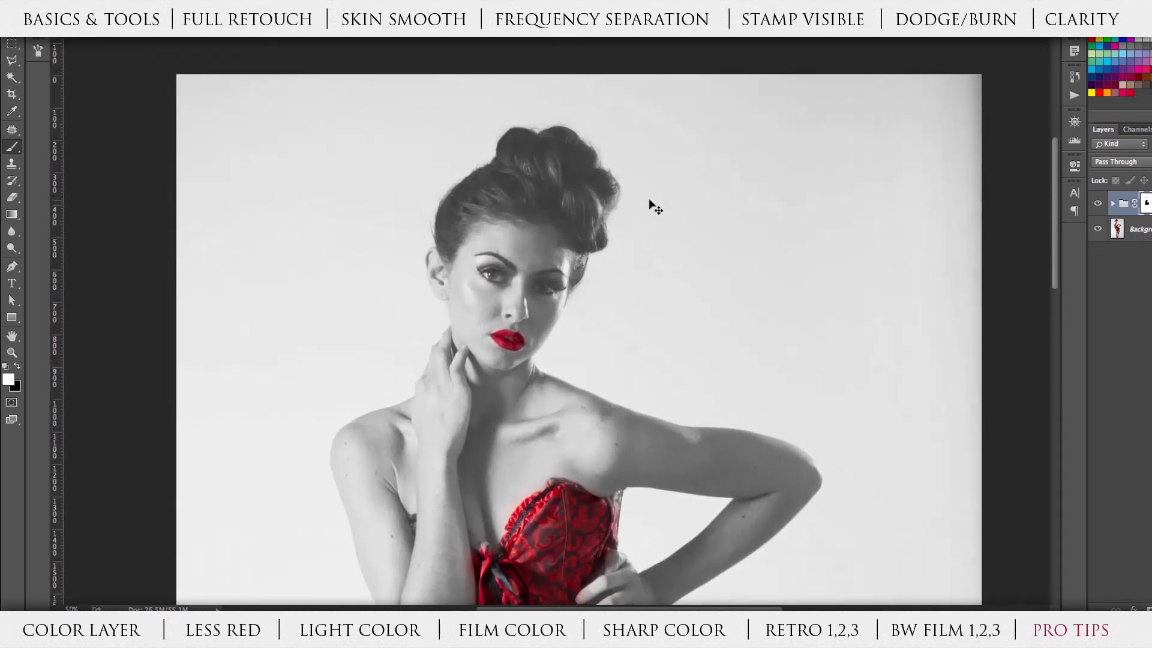
pyautogui.press('super+minus')
pyautogui.press('super+minus')
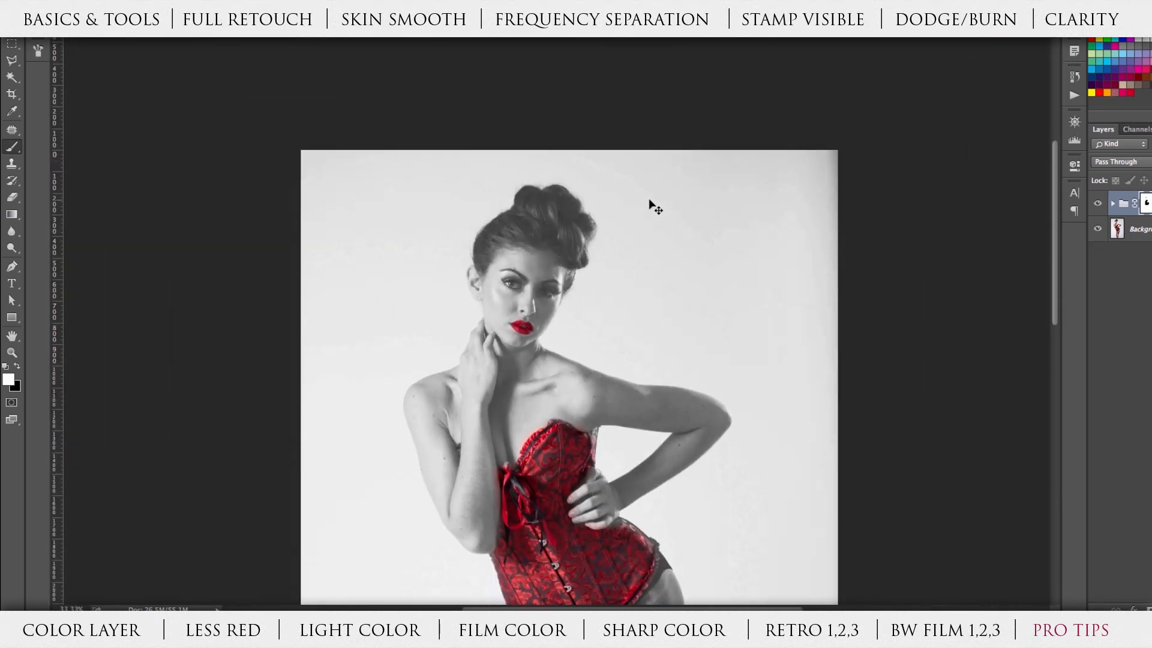
pyautogui.press('super+plus')
pyautogui.press('super+plus')
pyautogui.press('super+plus')
pyautogui.press('super+plus')
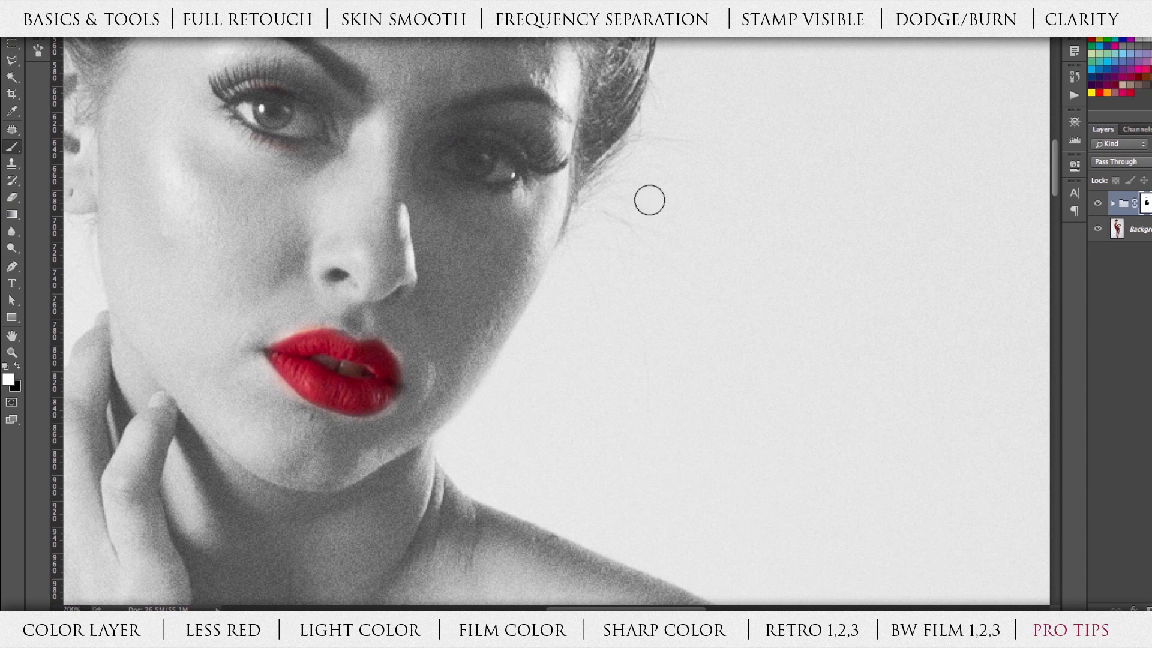
pyautogui.hscroll(-3, 685, 233)
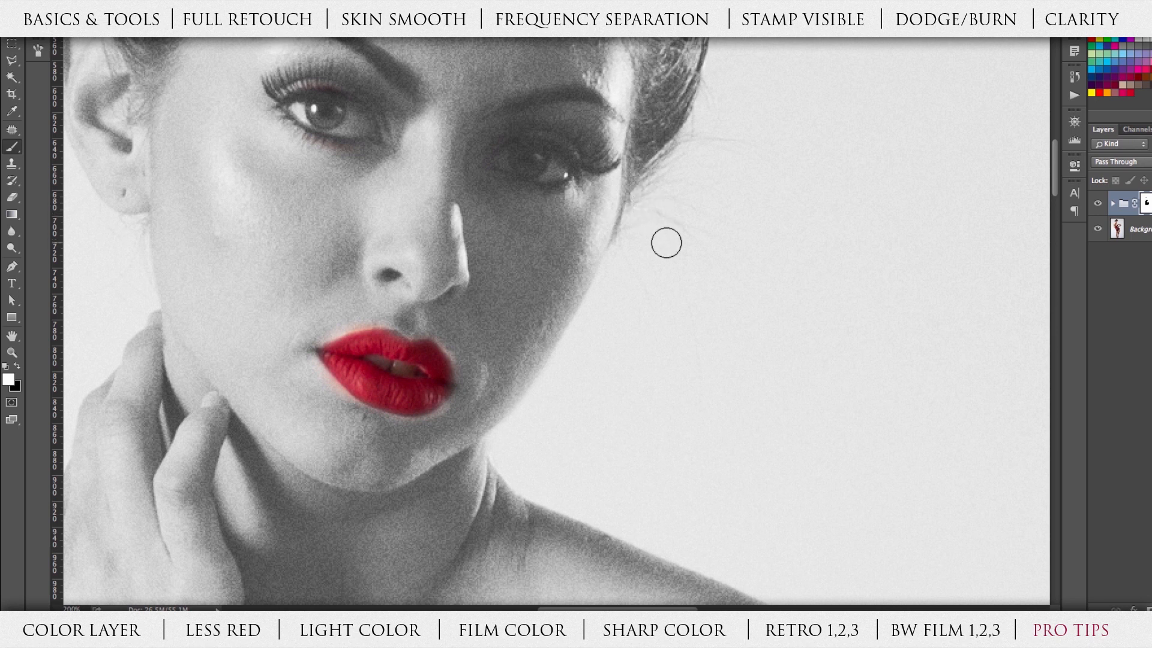
# Step: Pan across the portrait with the Hand tool at 200% magnification to examine the face, shoulders and upper corset edge
pyautogui.press('space')
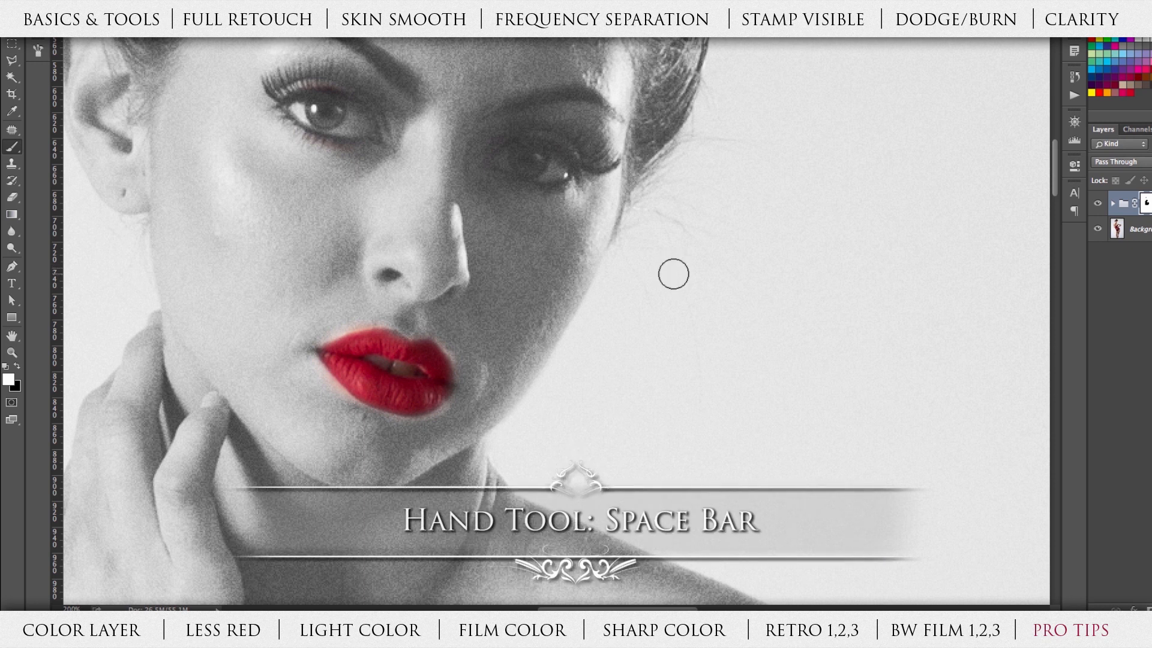
pyautogui.press('space')
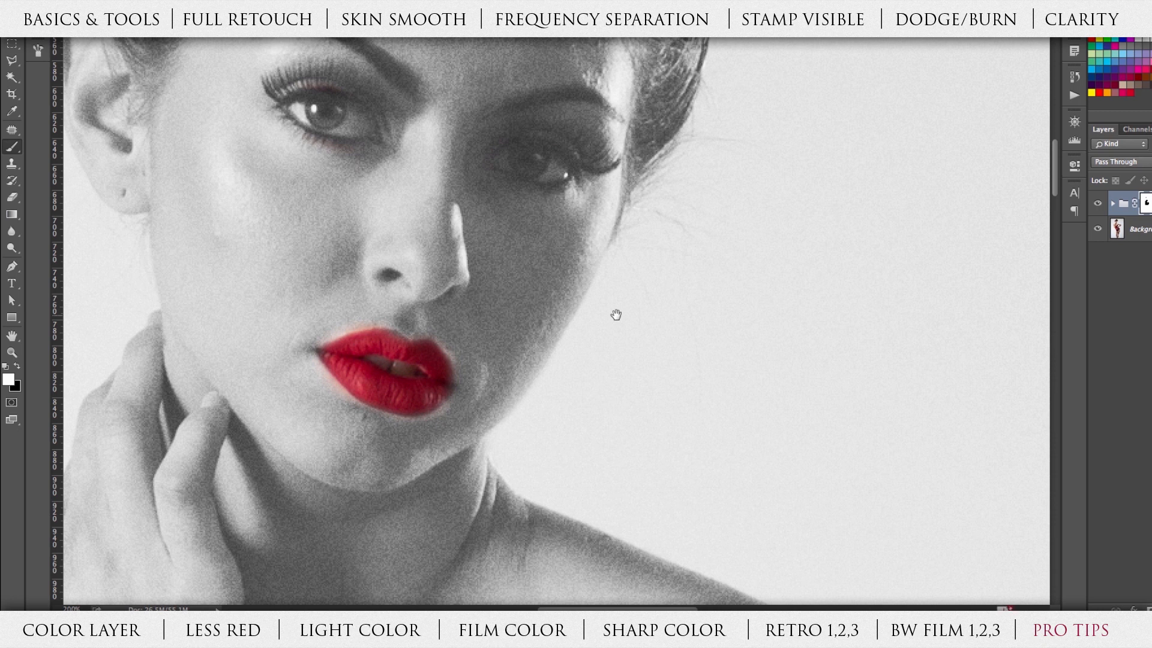
pyautogui.moveTo(728, 297); pyautogui.dragTo(594, 378)
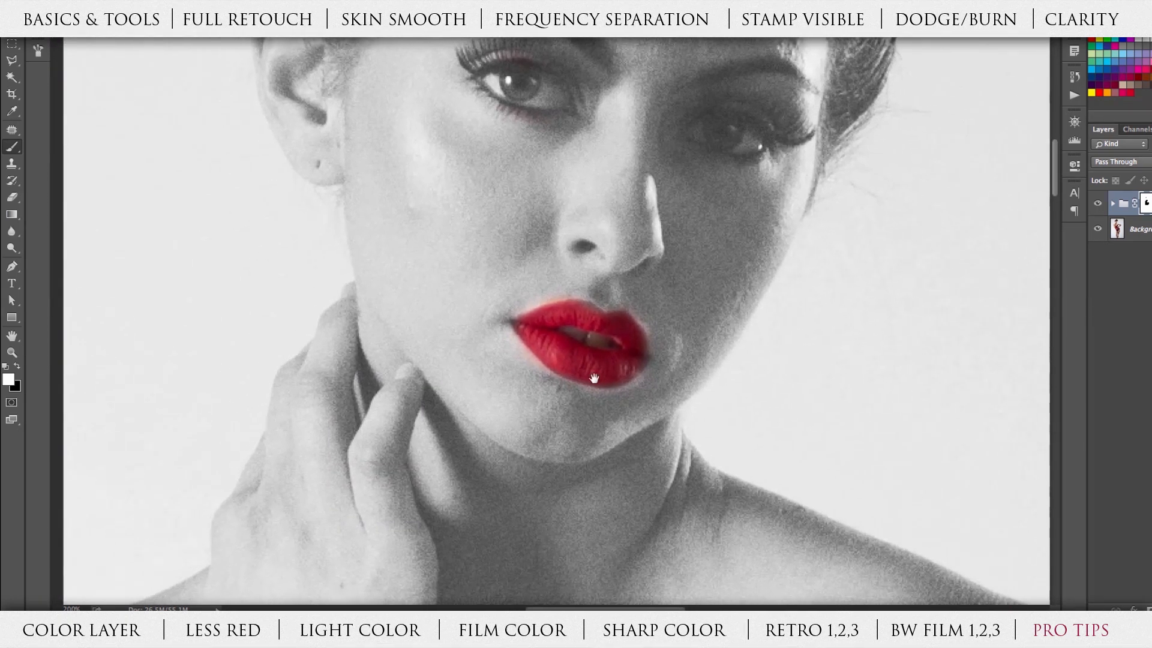
pyautogui.moveTo(648, 327); pyautogui.dragTo(634, 170)
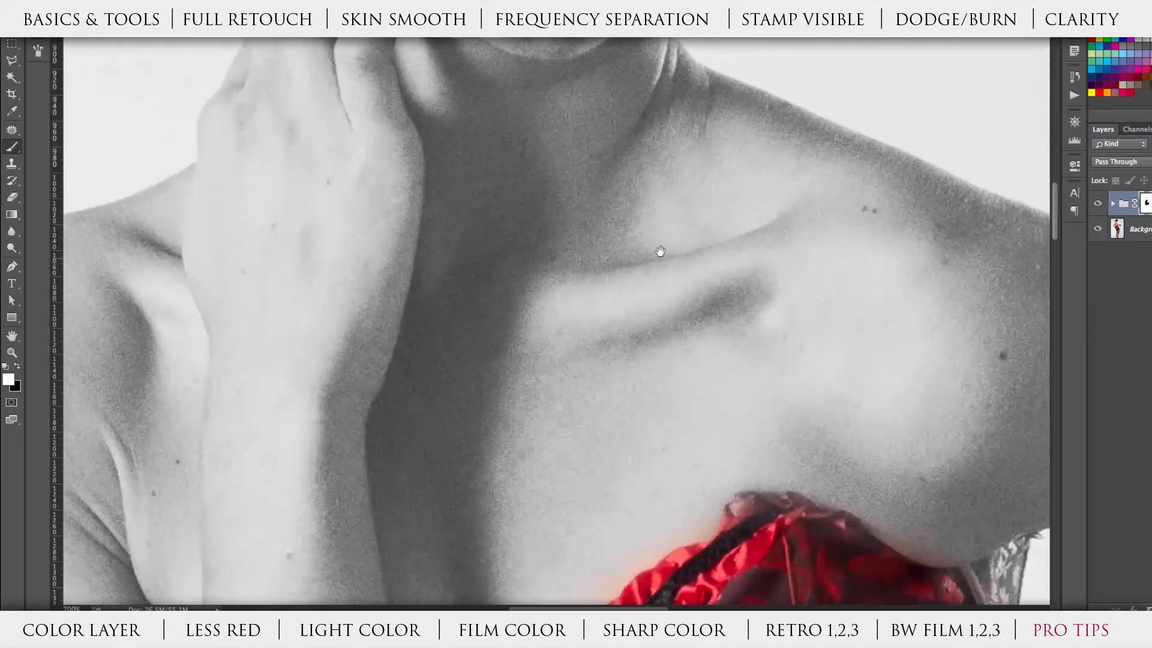
pyautogui.moveTo(444, 438); pyautogui.dragTo(679, 250)
pyautogui.moveTo(762, 141); pyautogui.dragTo(655, 247)
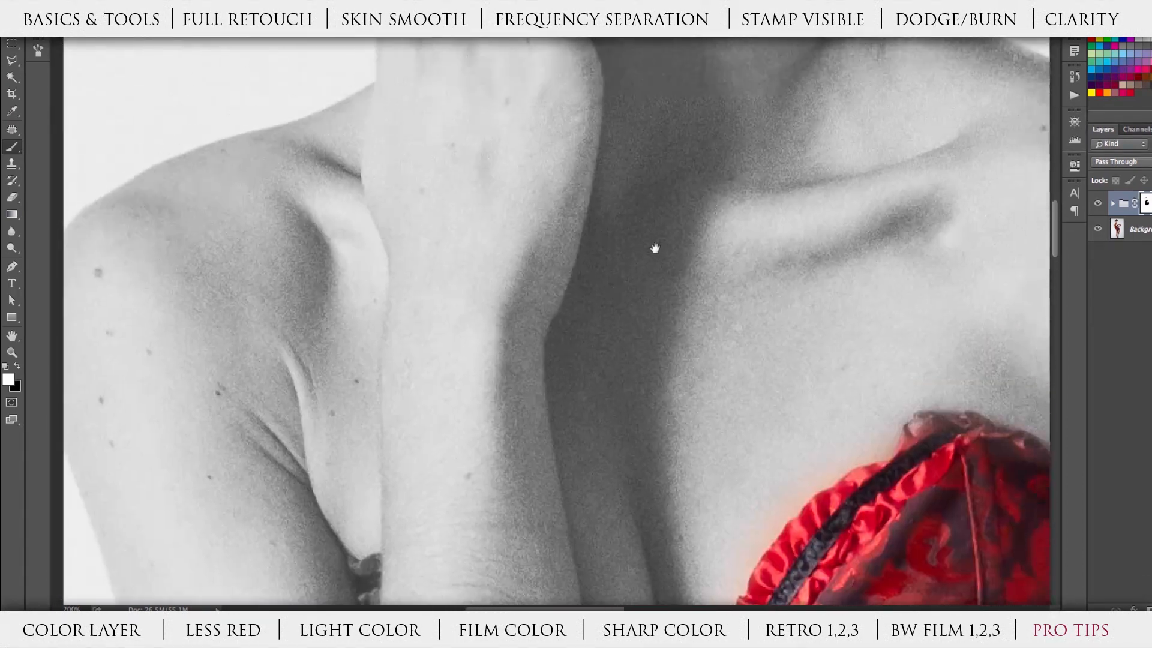
pyautogui.scroll(10, 586, 386)
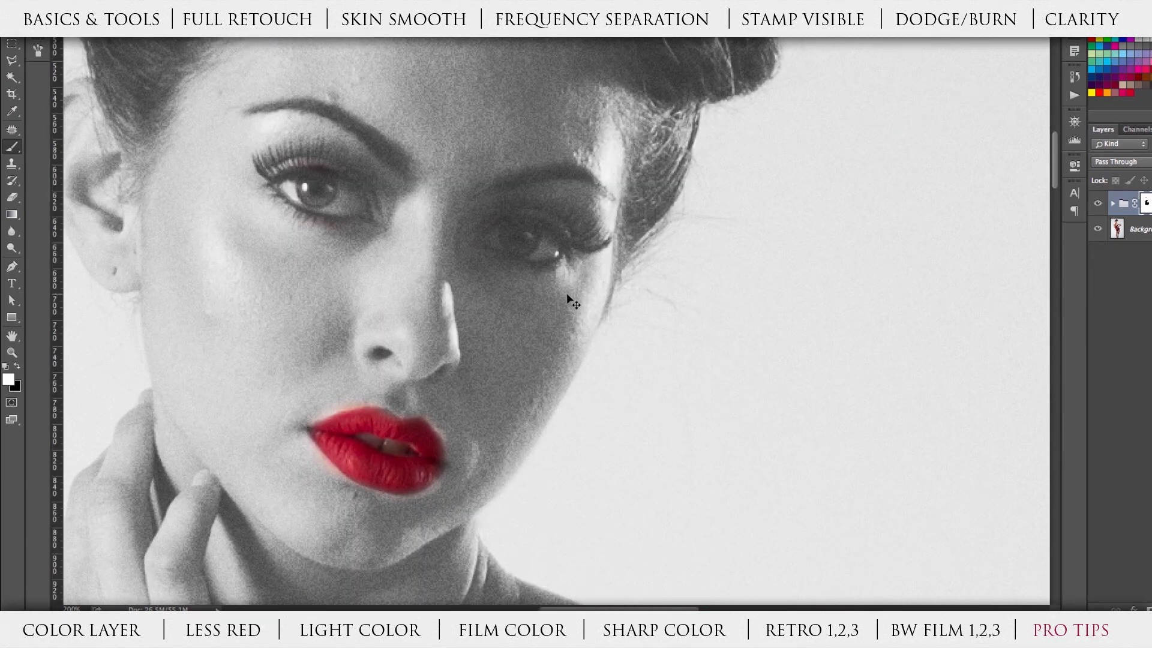
# Step: Examine the upper body at 66.67% magnification and the overall red-on-monochrome effect at 33.33%
pyautogui.press('super+minus')
pyautogui.press('super+minus')
pyautogui.moveTo(611, 414); pyautogui.dragTo(339, 203)
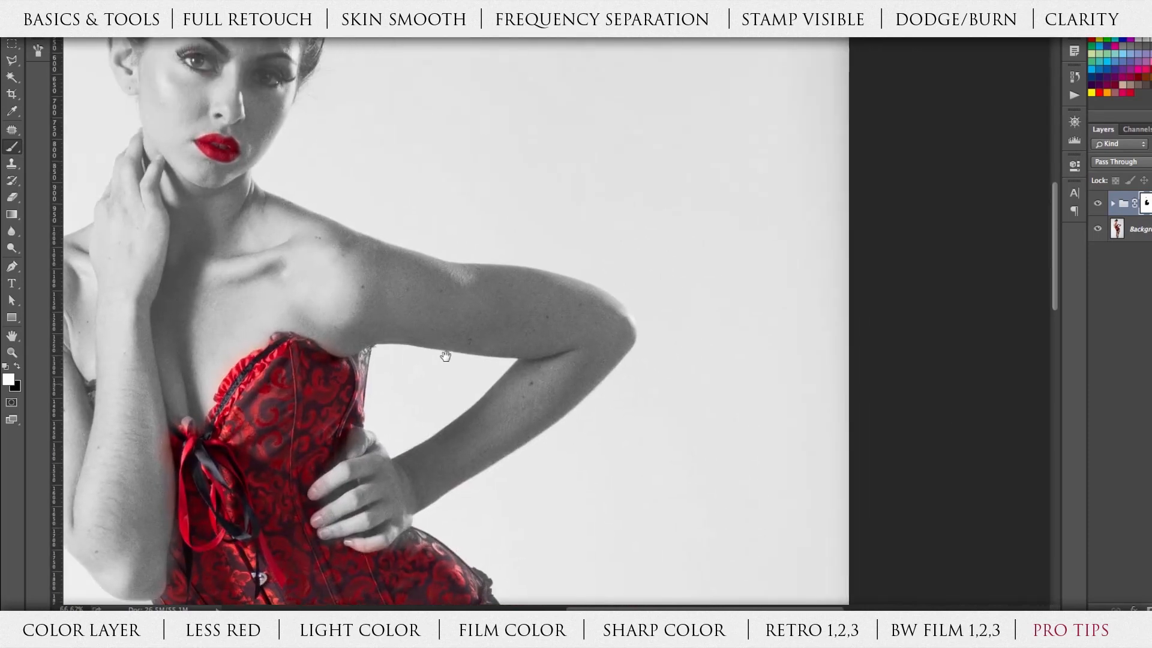
pyautogui.moveTo(512, 353); pyautogui.dragTo(560, 378)
pyautogui.moveTo(380, 296); pyautogui.dragTo(640, 334)
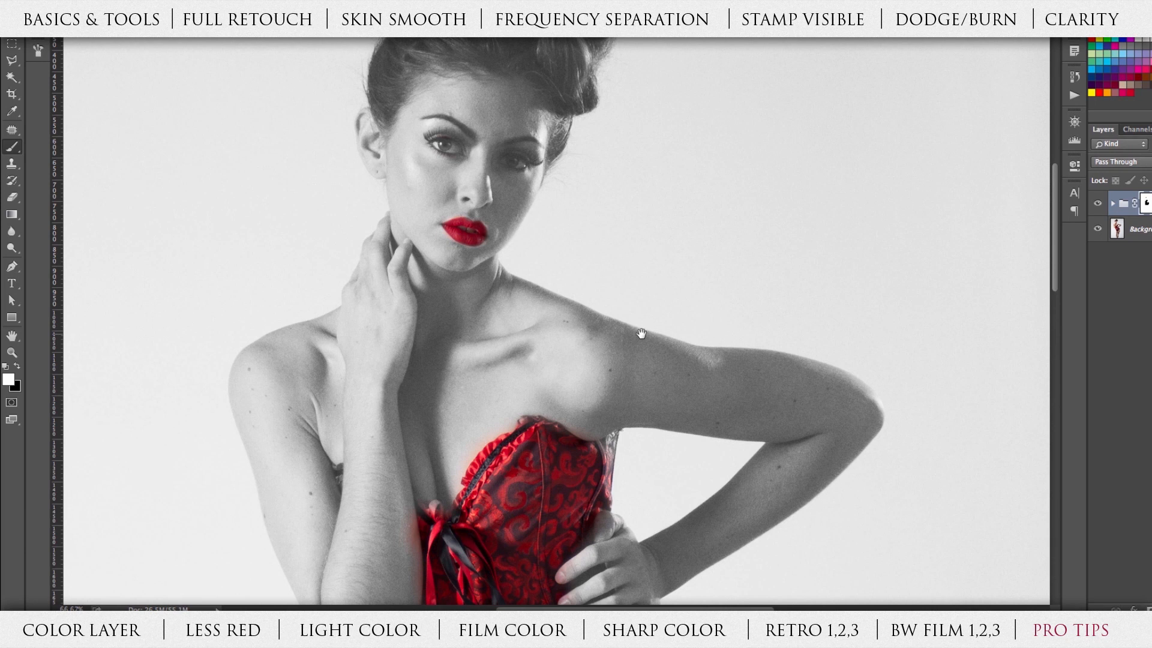
pyautogui.scroll(2, 579, 285)
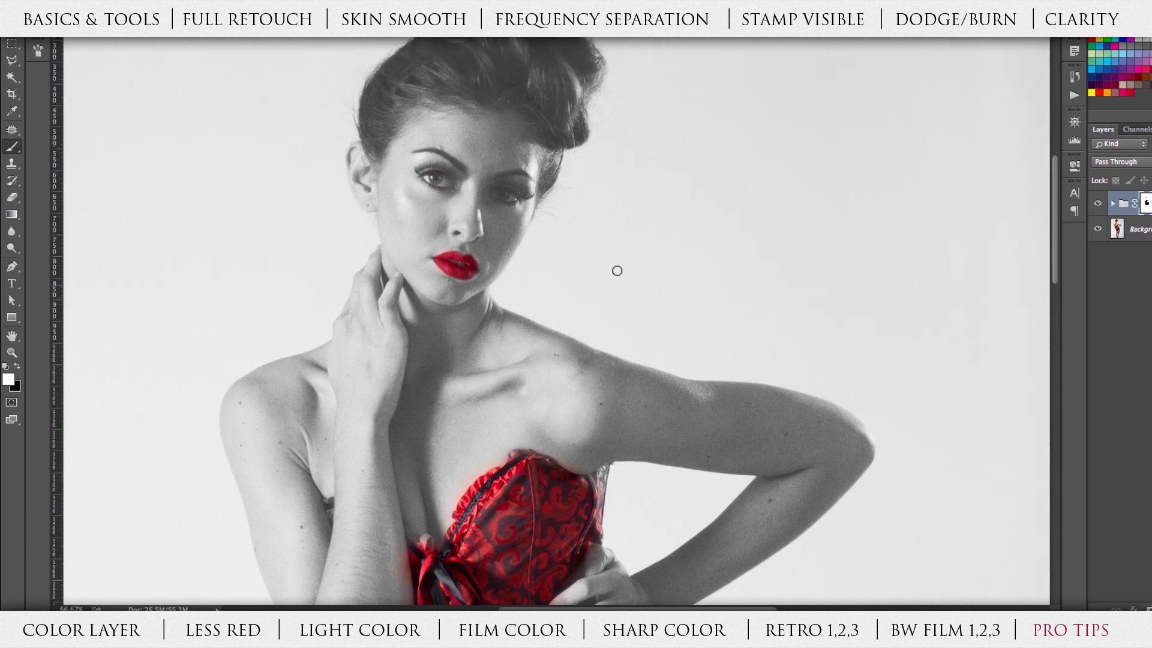
pyautogui.hotkey('ctrl', '-')
pyautogui.hotkey('ctrl', '-')
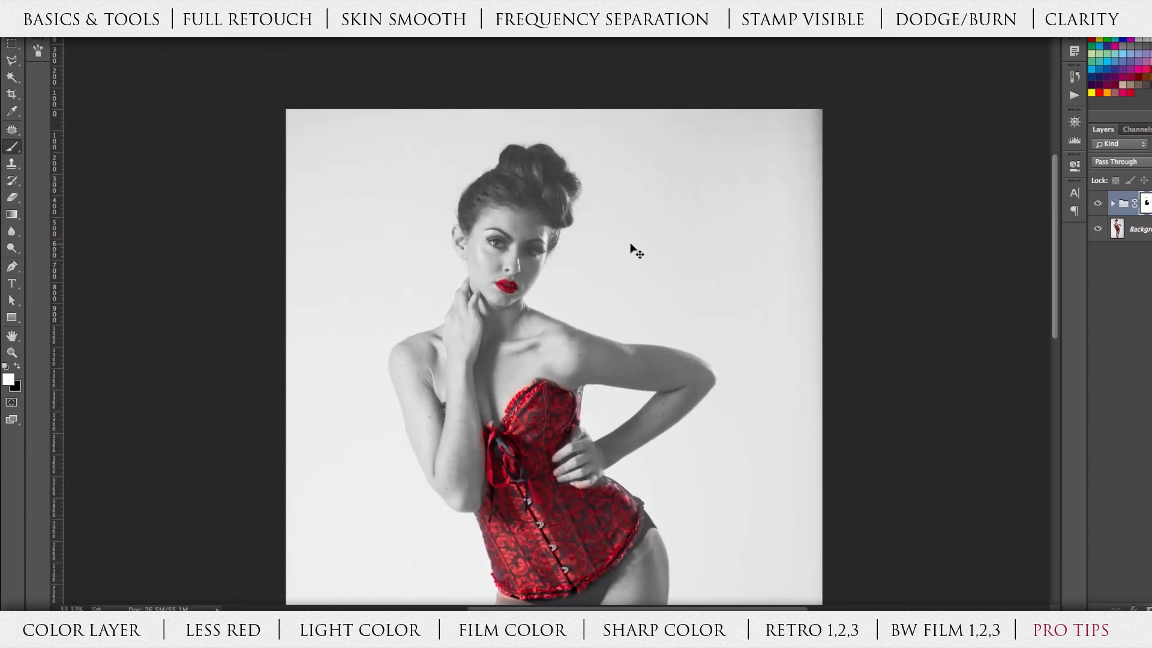
pyautogui.scroll(-5, 705, 253)
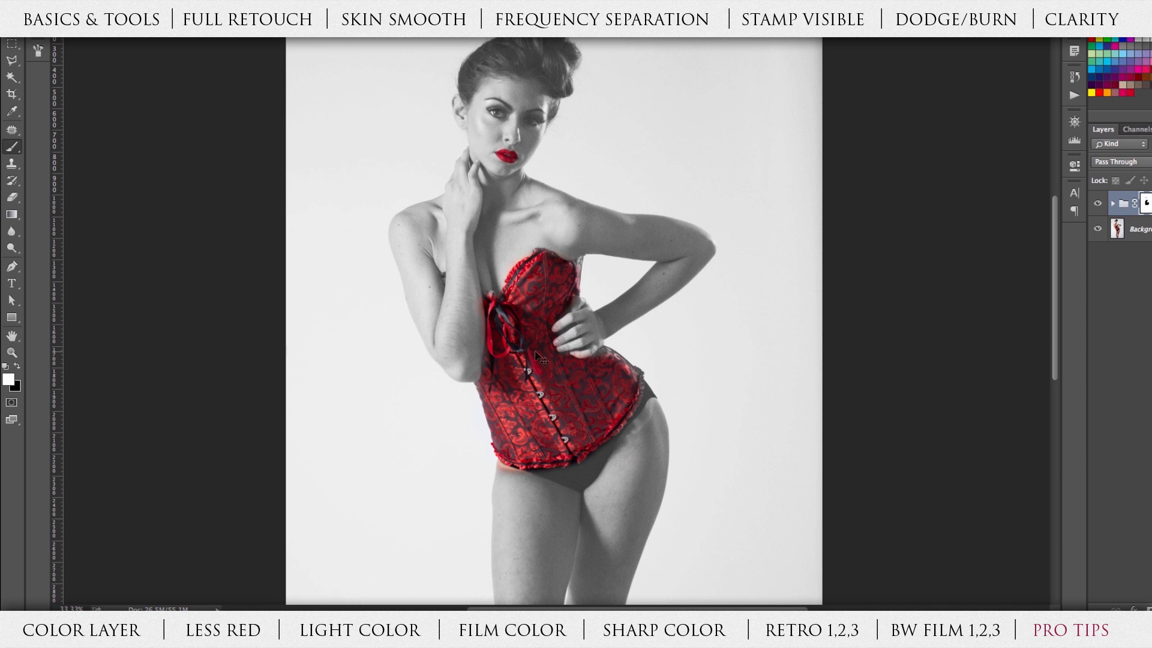
# Step: Zoom in on the corset and inspect the portrait from its bodice up to the face at 100% magnification
pyautogui.press('super+plus')
pyautogui.press('super+plus')
pyautogui.press('super+plus')
pyautogui.press('super+minus')
pyautogui.press('super+minus')
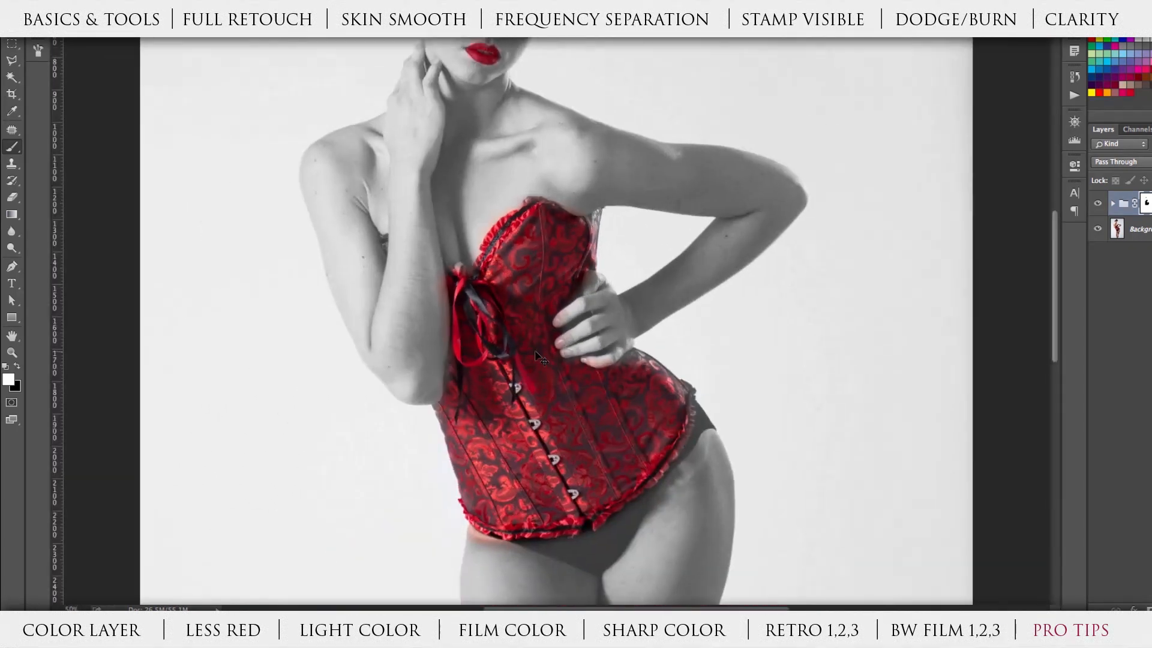
pyautogui.press('super+plus')
pyautogui.moveTo(514, 123); pyautogui.dragTo(501, 401)
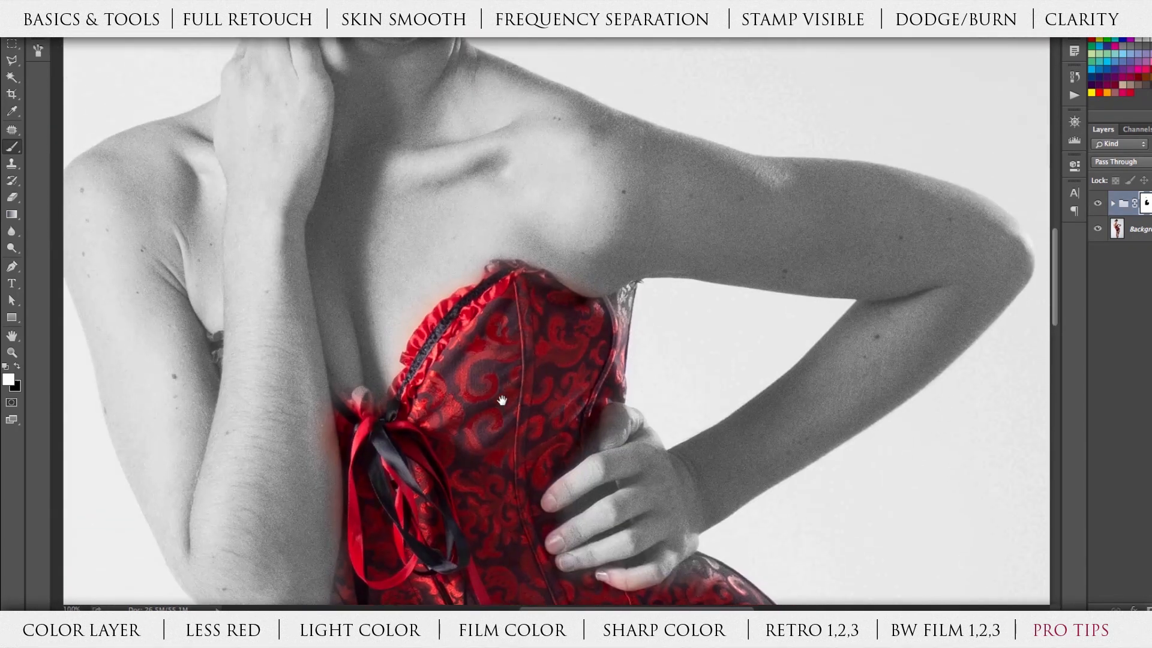
pyautogui.moveTo(490, 192); pyautogui.dragTo(609, 422)
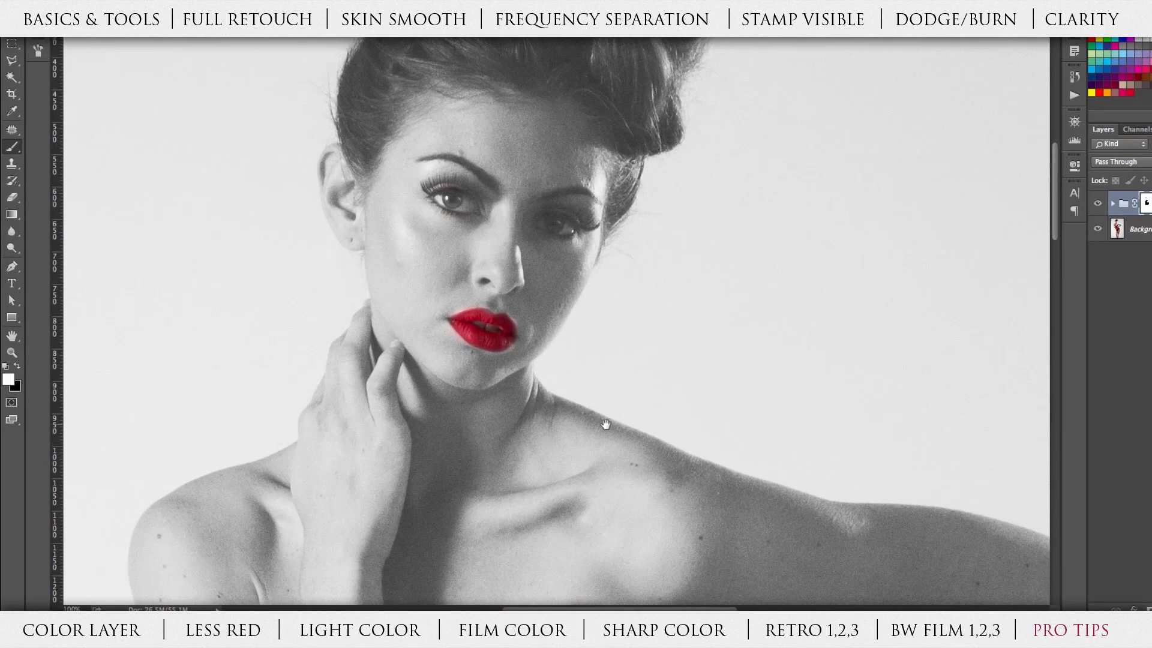